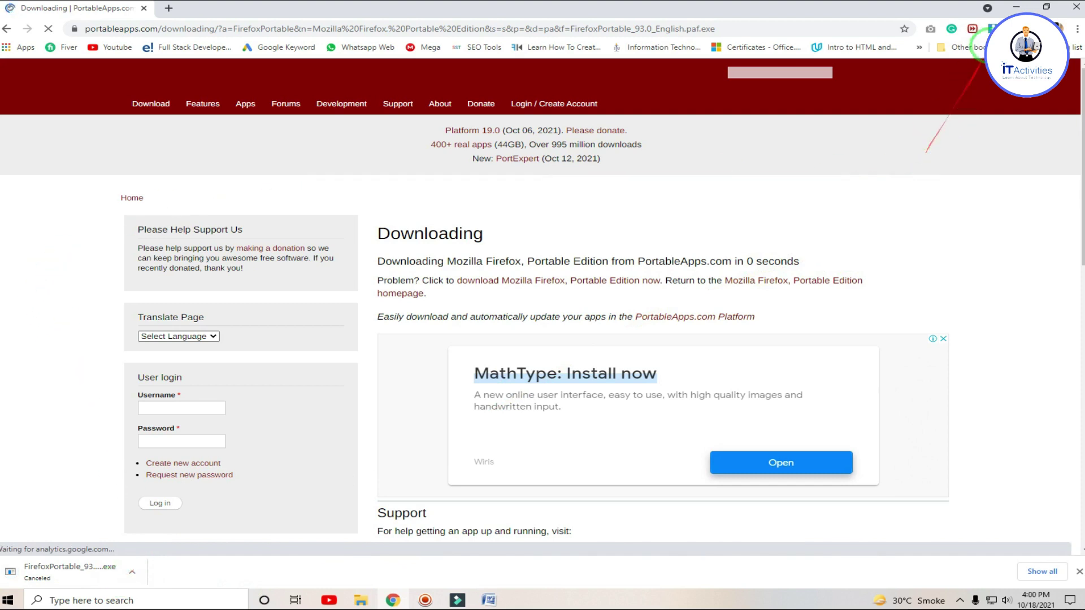
Copy the FirefoxPortable_93.0_English.paf installer from the Programs folder inside Downloads.
click(1015, 8)
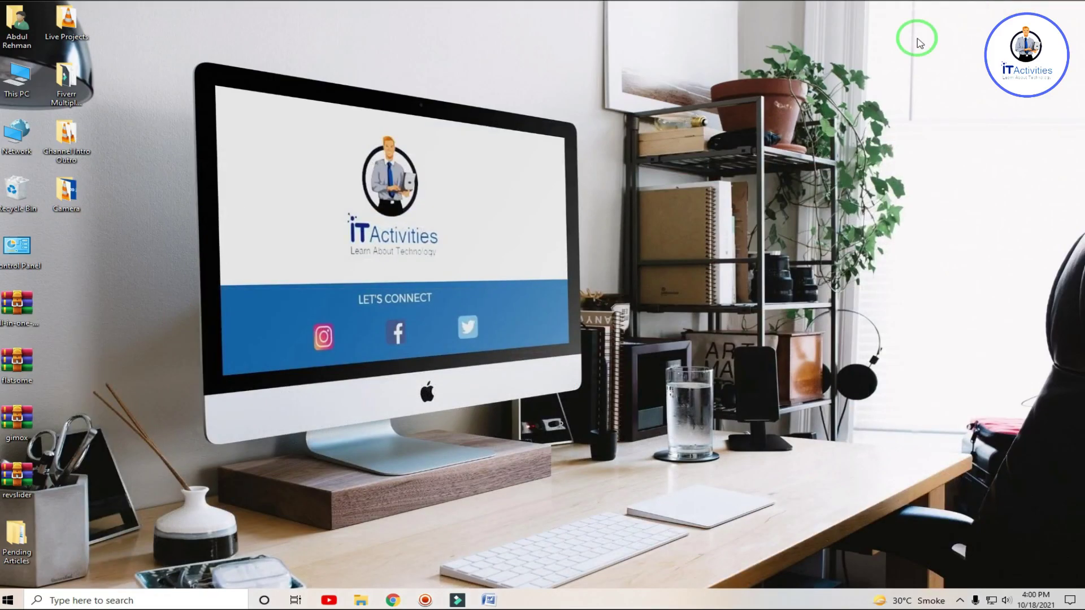
double_click(24, 93)
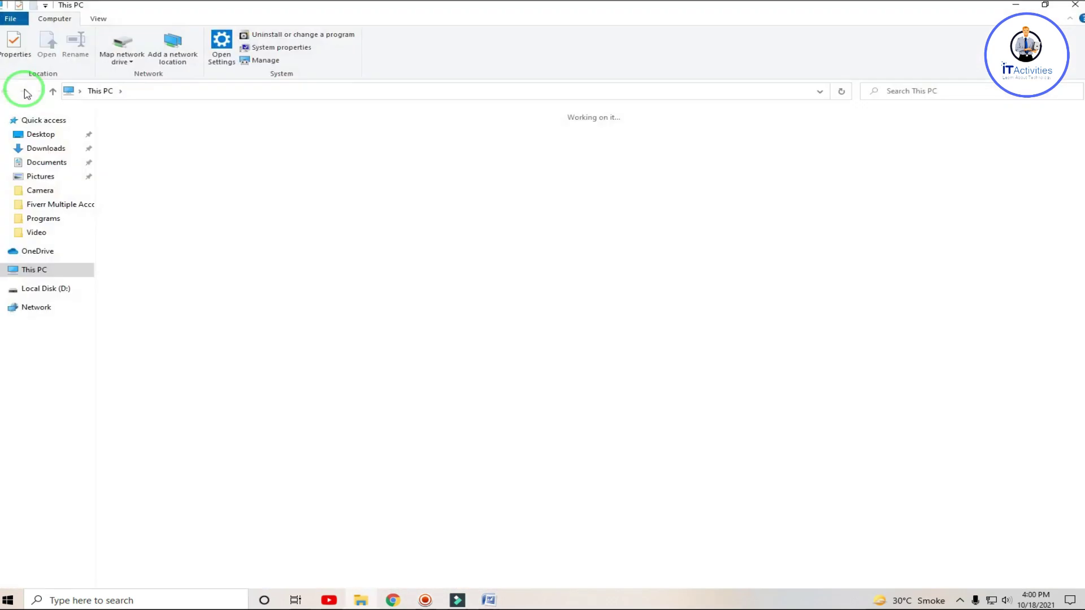
click(71, 150)
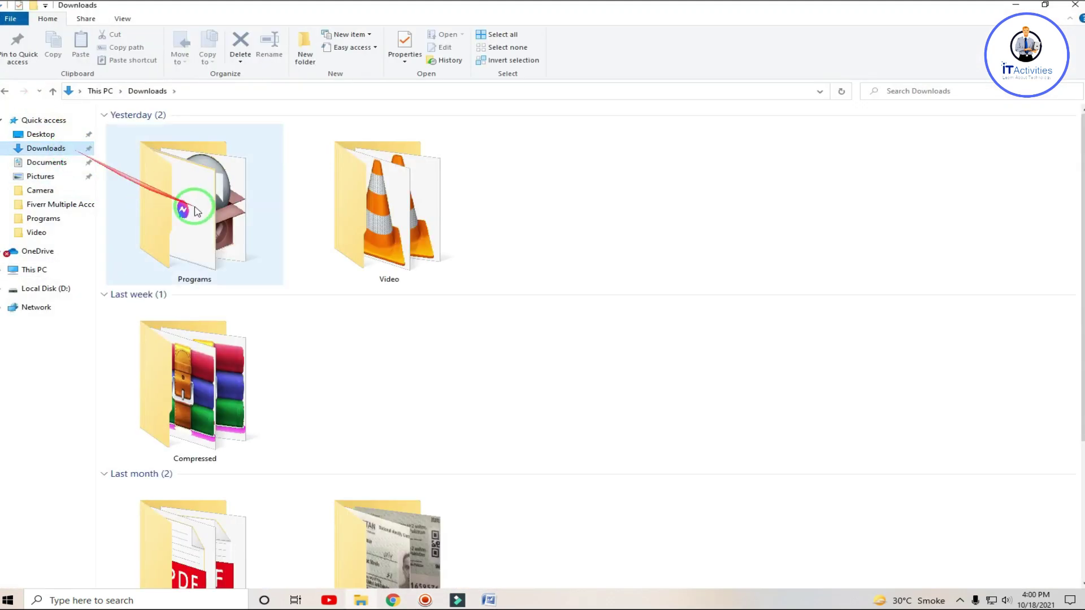
double_click(206, 222)
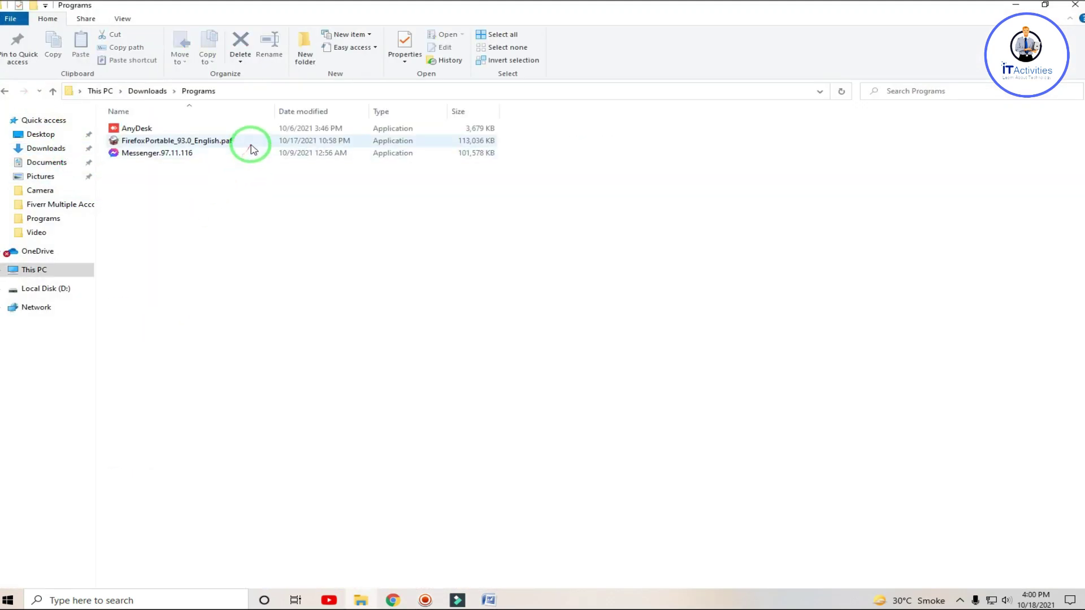
click(254, 146)
right_click(254, 146)
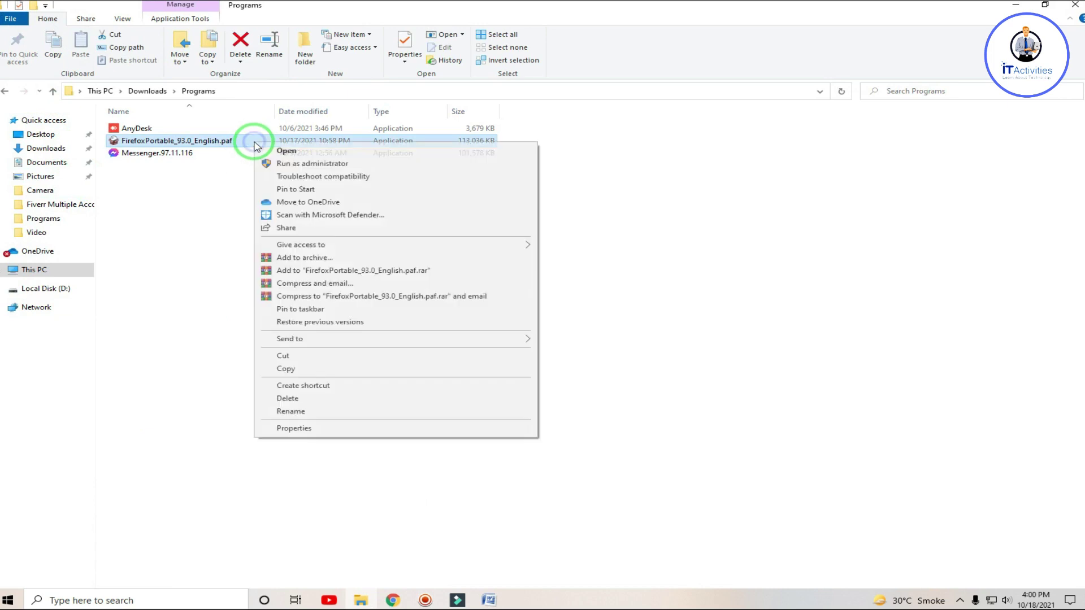
click(321, 366)
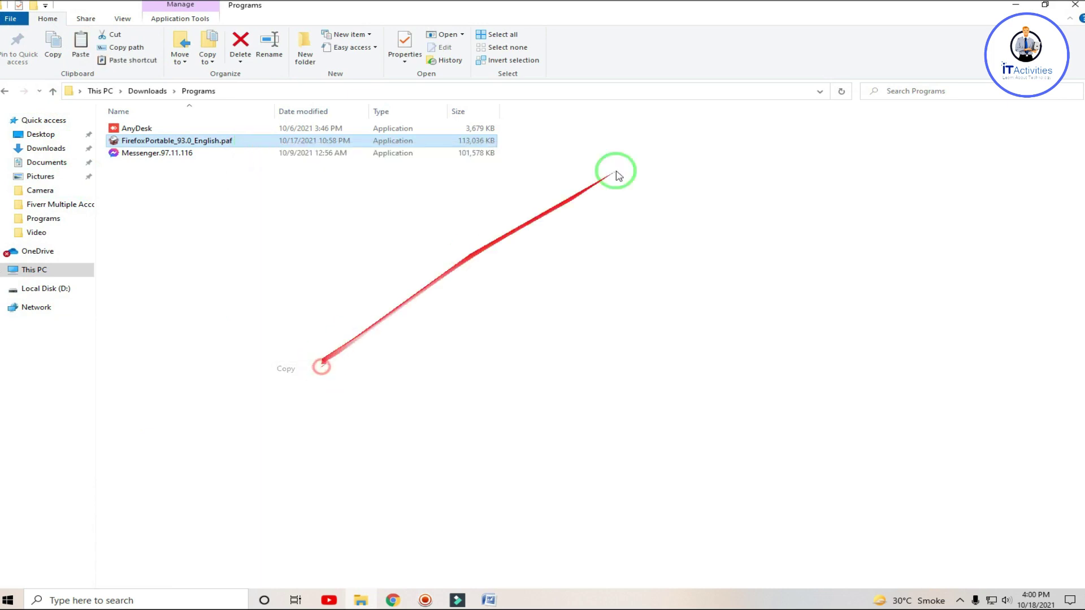
Create a new folder on the desktop, keeping the default name New folder.
click(1015, 4)
right_click(461, 274)
mouse_move(610, 398)
click(644, 395)
click(531, 339)
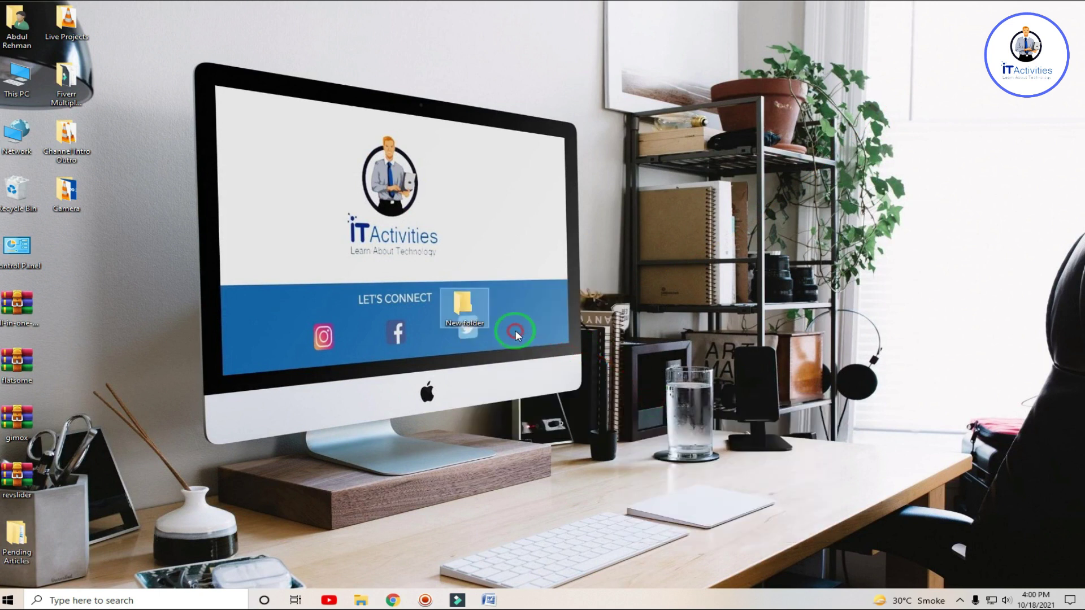
Paste the copied Firefox Portable installer into the desktop's New folder and refresh the view.
double_click(472, 305)
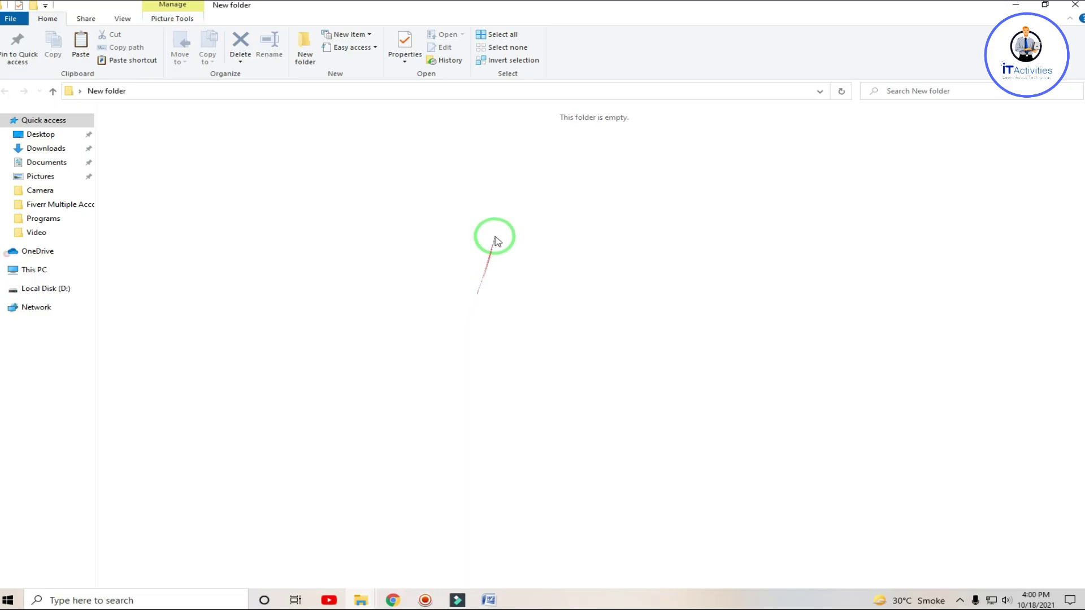
right_click(495, 195)
click(575, 275)
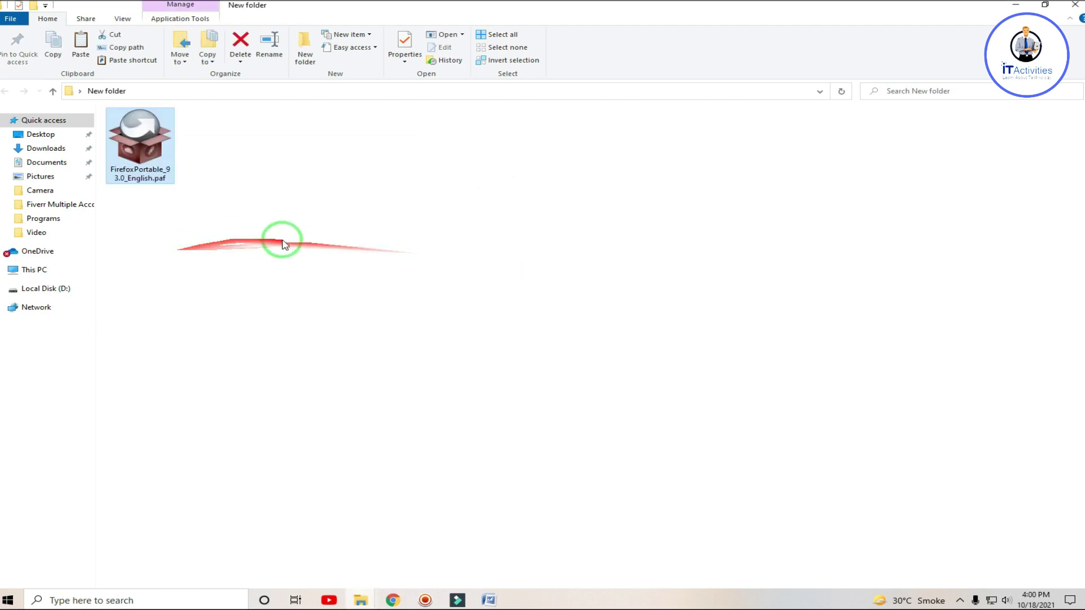
right_click(330, 211)
click(363, 254)
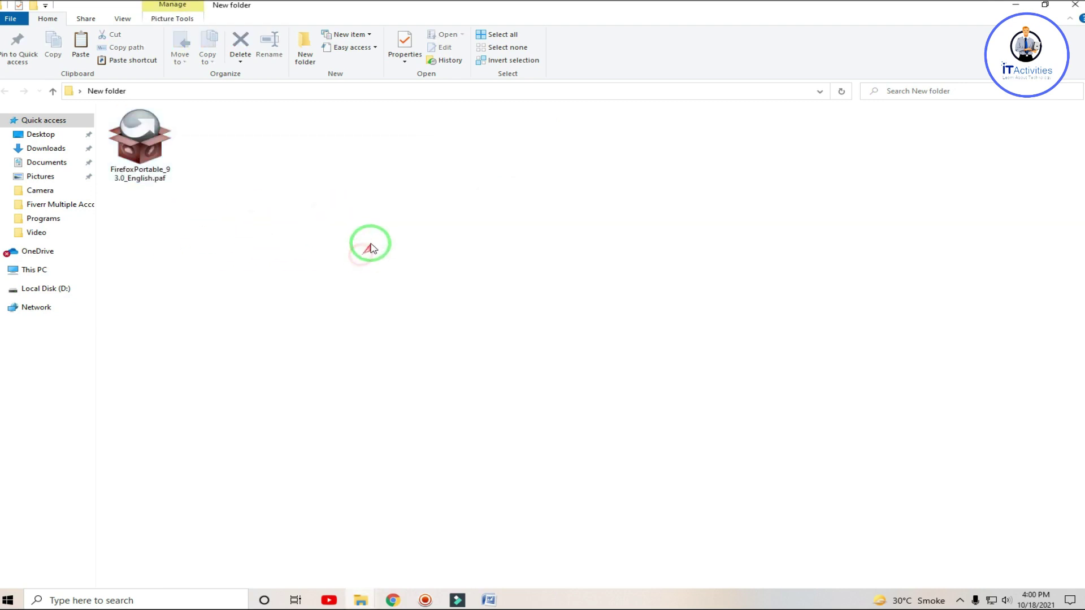
Run the Firefox Portable installer as administrator and complete installation in the default FirefoxPortable destination, without launching the browser.
click(147, 148)
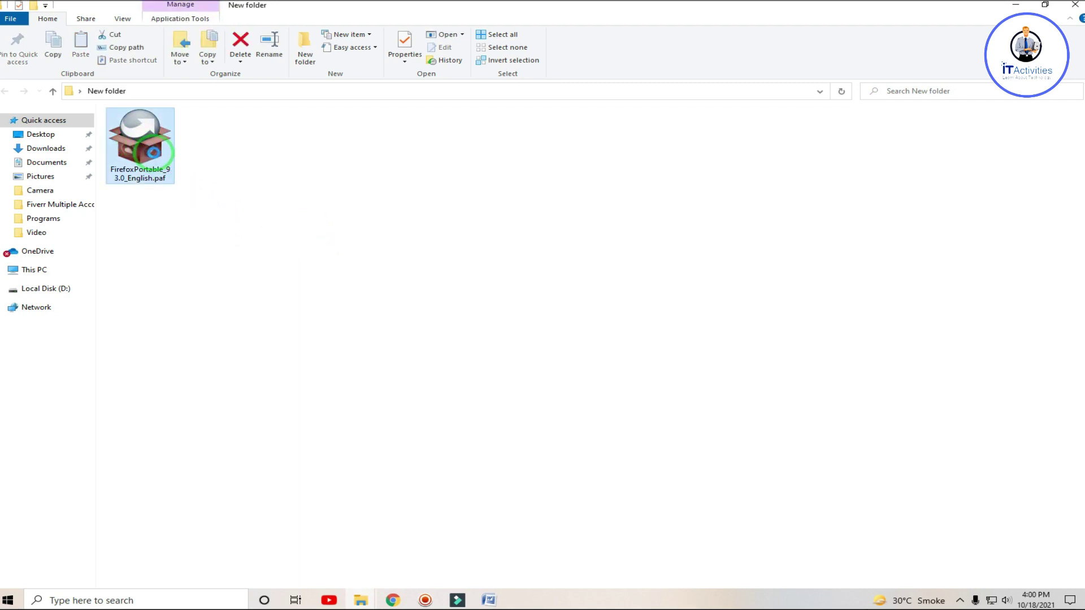
right_click(153, 151)
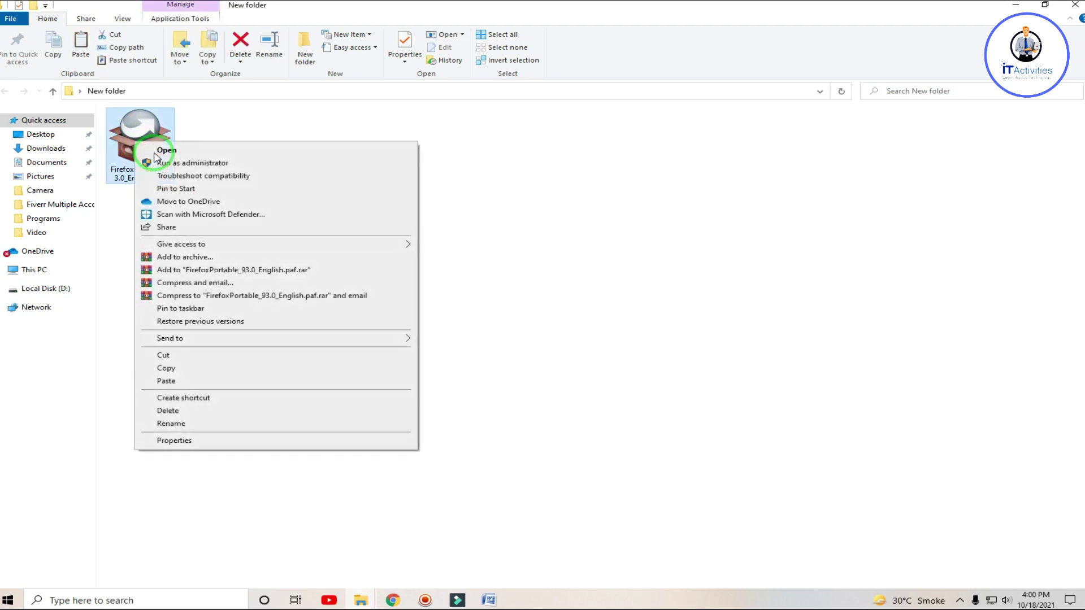
click(195, 163)
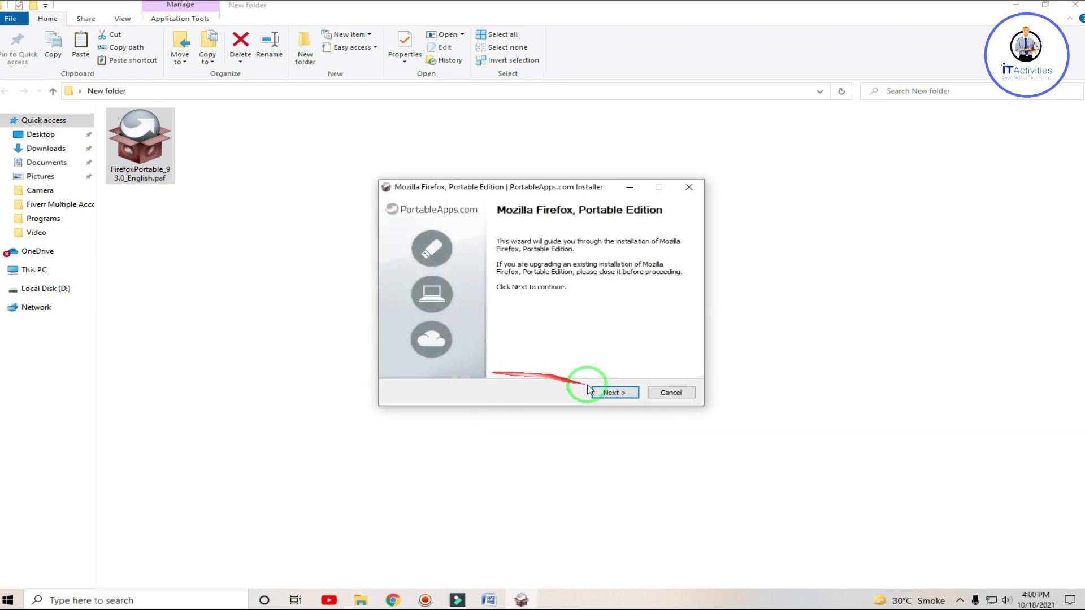
click(601, 391)
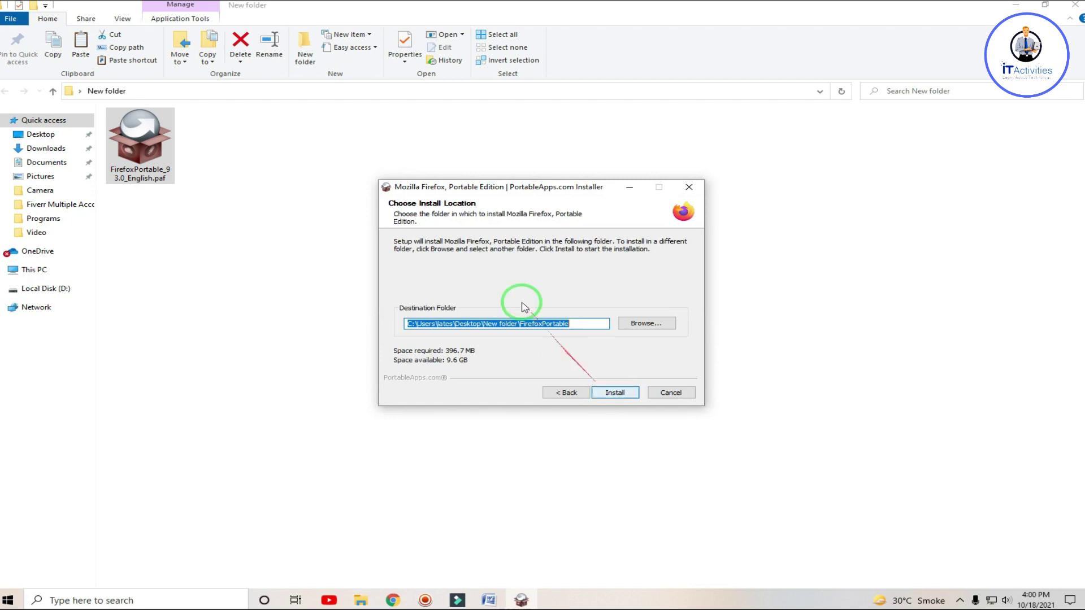
click(614, 390)
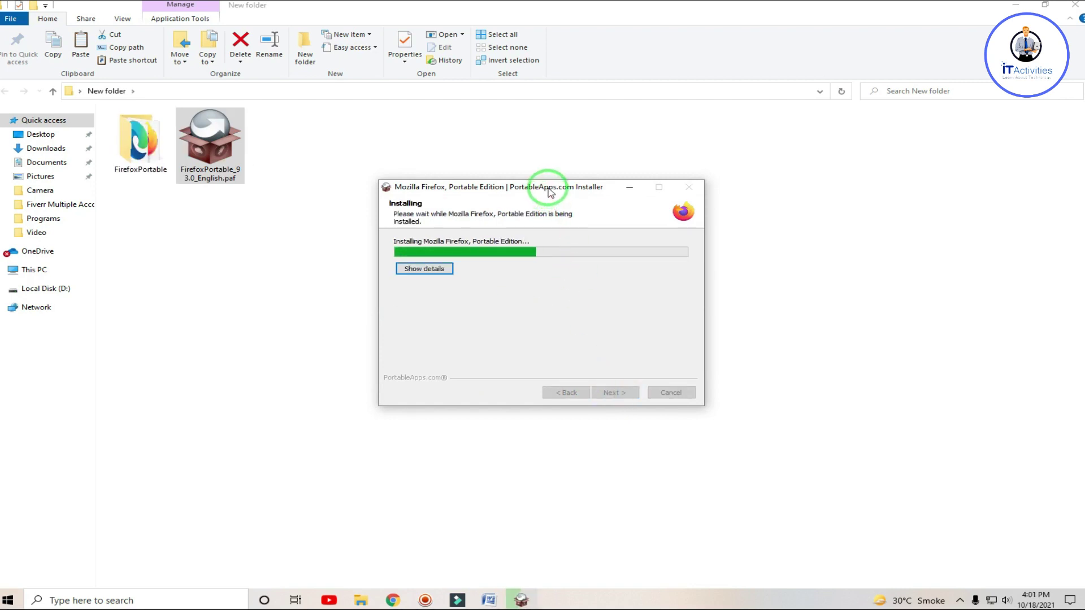
drag(550, 192, 559, 224)
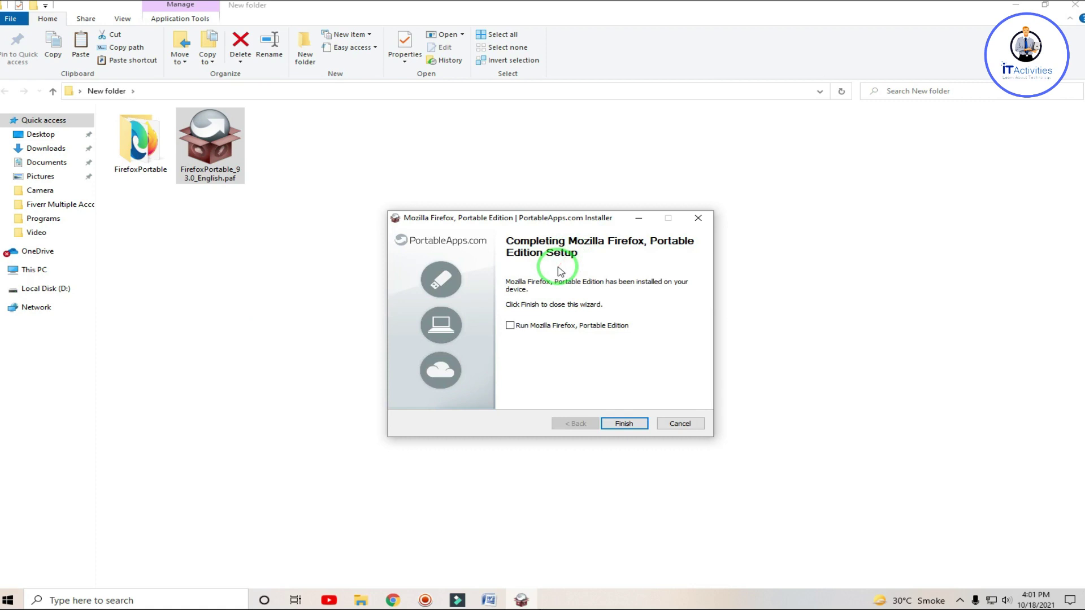
click(1015, 7)
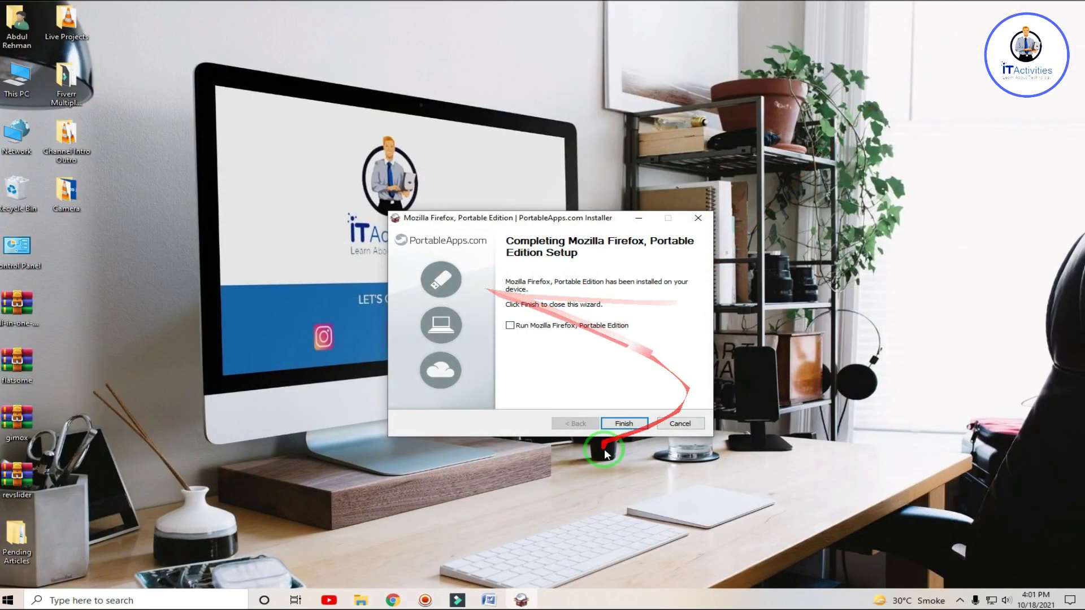
click(622, 424)
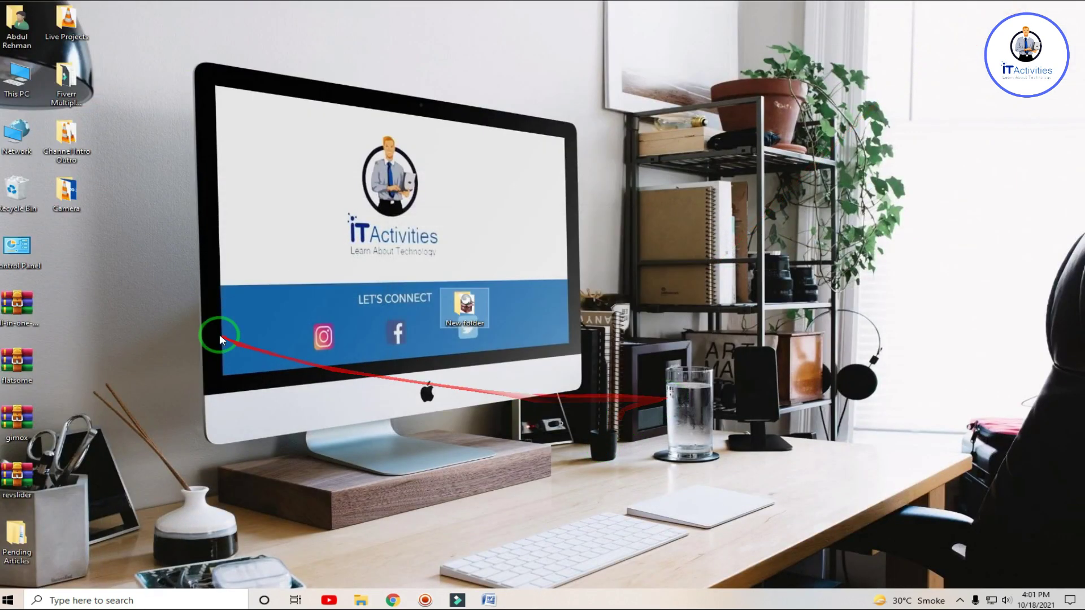
Check the list of installed programs in Control Panel's Programs and Features for a Firefox entry.
click(22, 252)
double_click(24, 255)
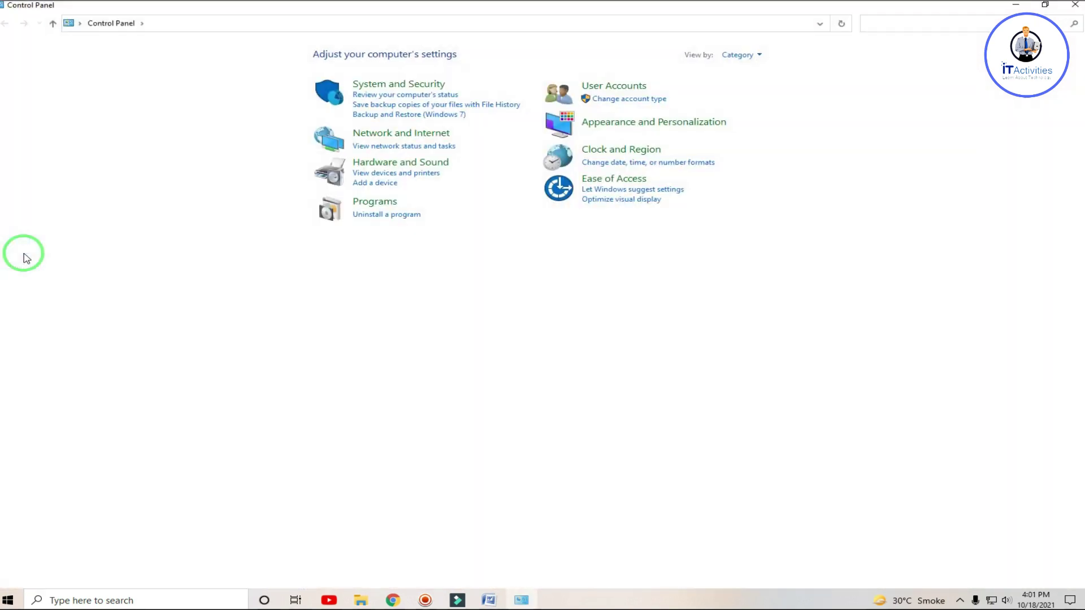
click(480, 214)
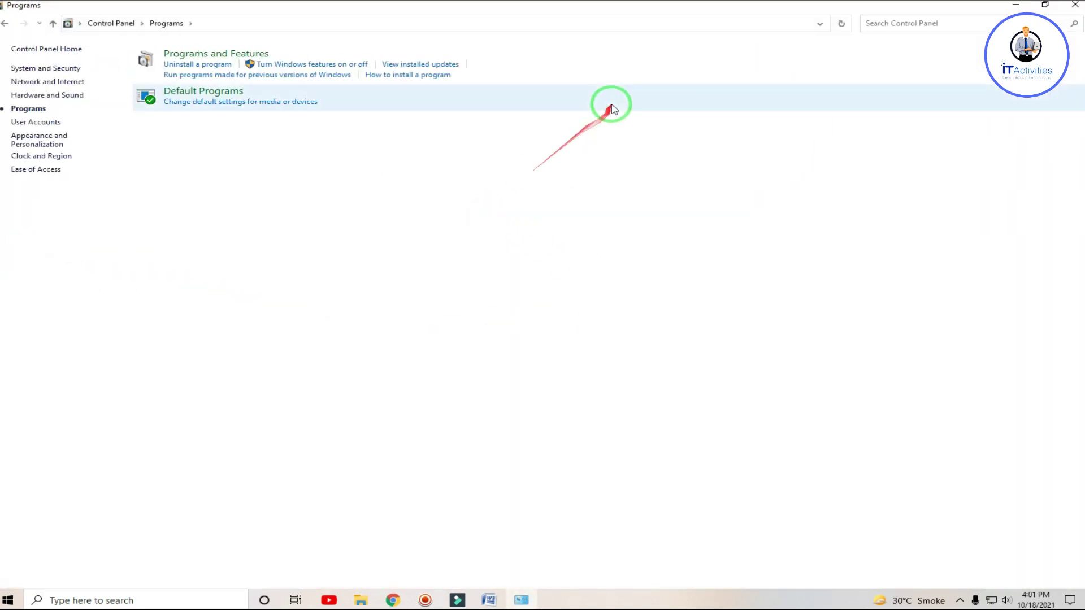
click(616, 68)
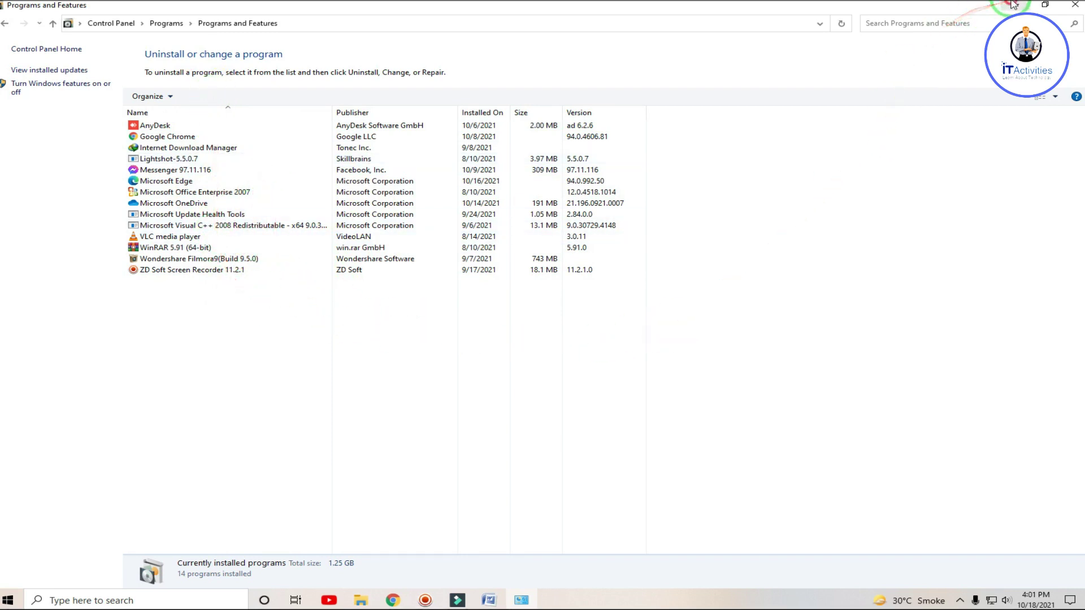
click(1075, 4)
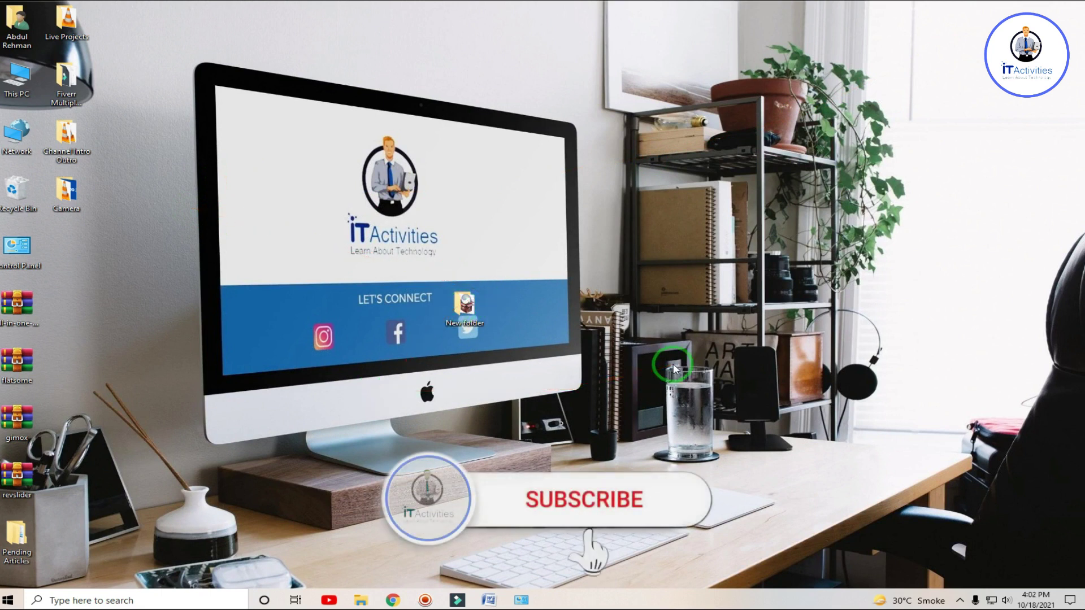
Delete the FirefoxPortable_93.0_English.paf installer from the desktop's New folder.
double_click(464, 305)
click(219, 154)
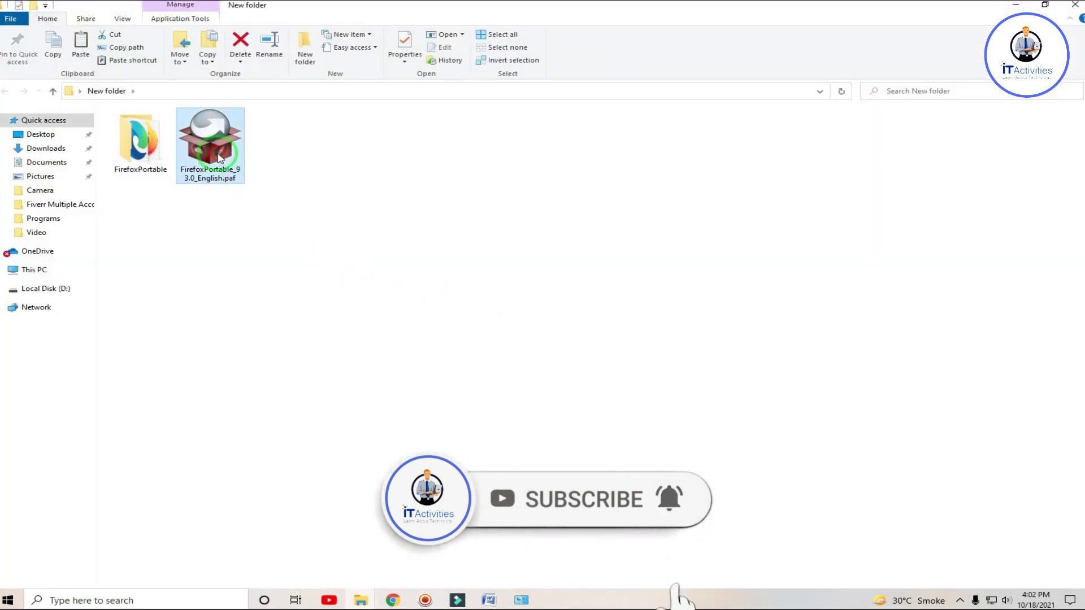
right_click(219, 154)
click(326, 421)
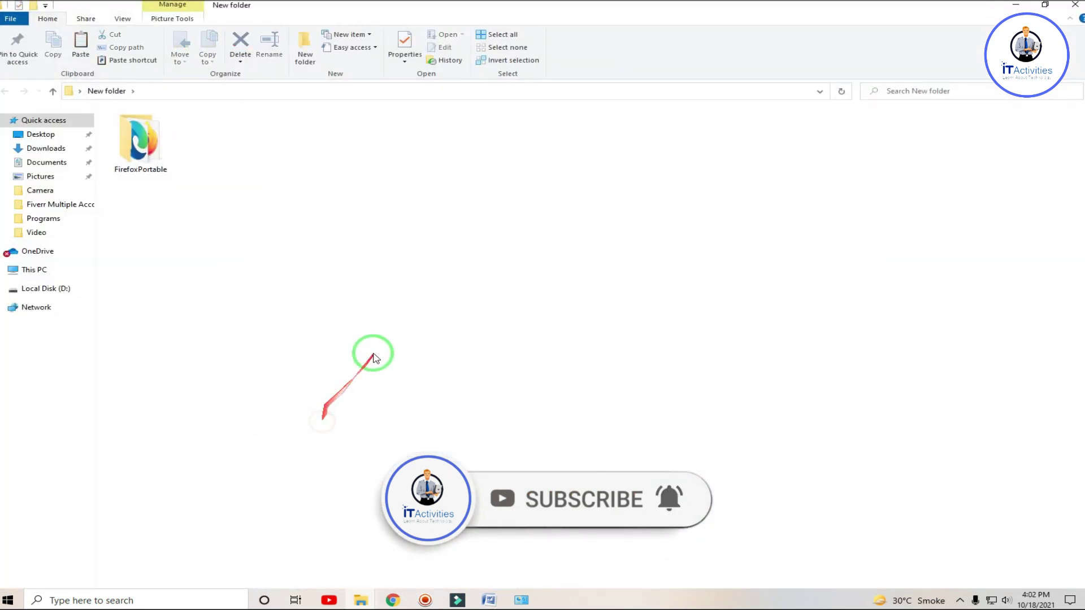
Pin the FirefoxPortable application from the FirefoxPortable folder to the taskbar and close the folder window.
click(152, 144)
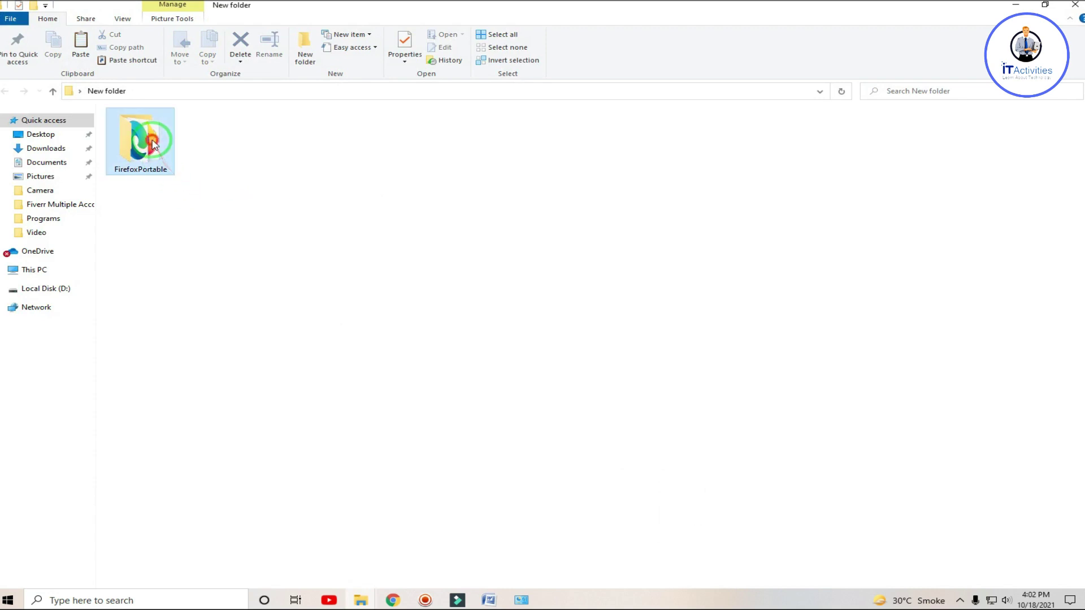
double_click(151, 142)
click(215, 167)
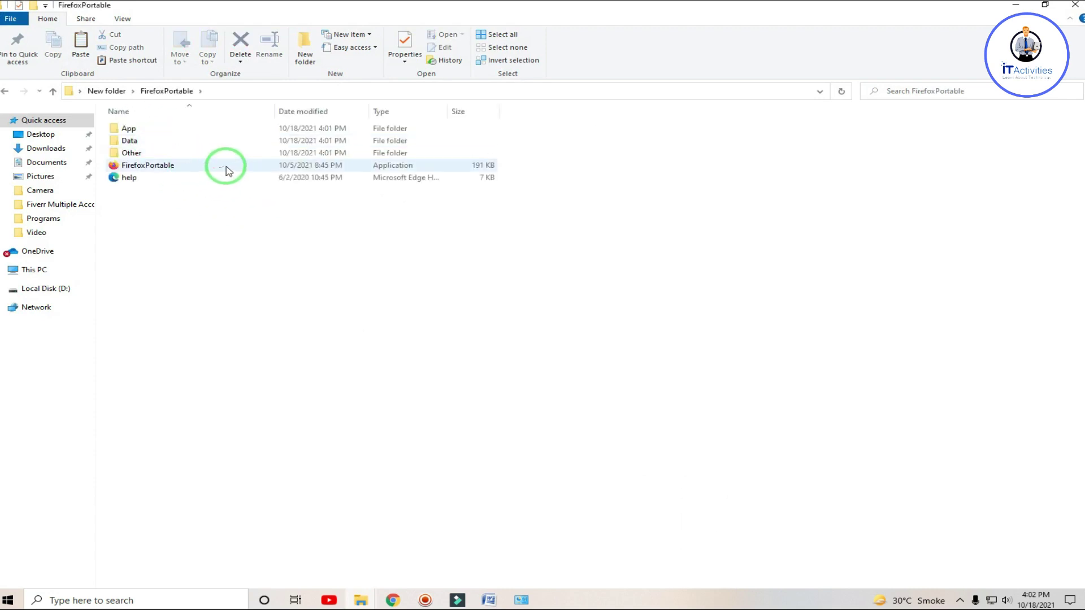
click(233, 167)
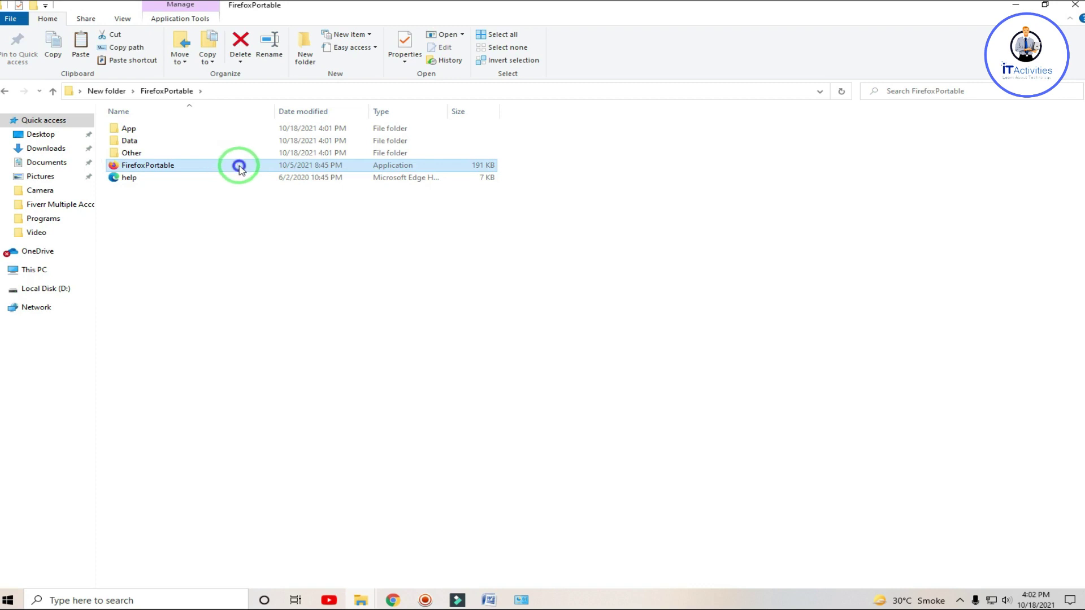
right_click(239, 167)
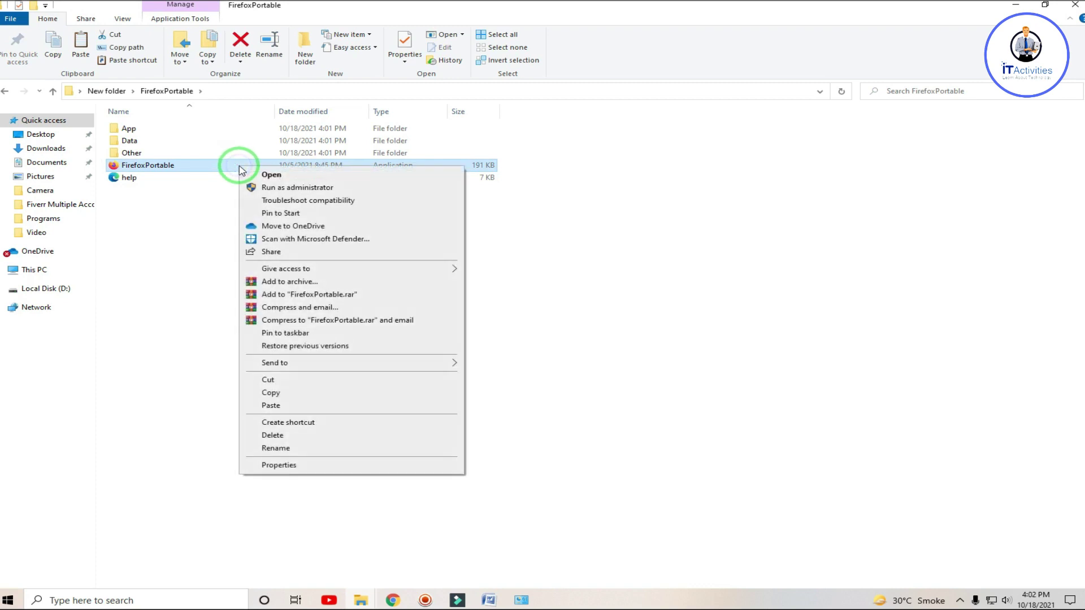
click(361, 335)
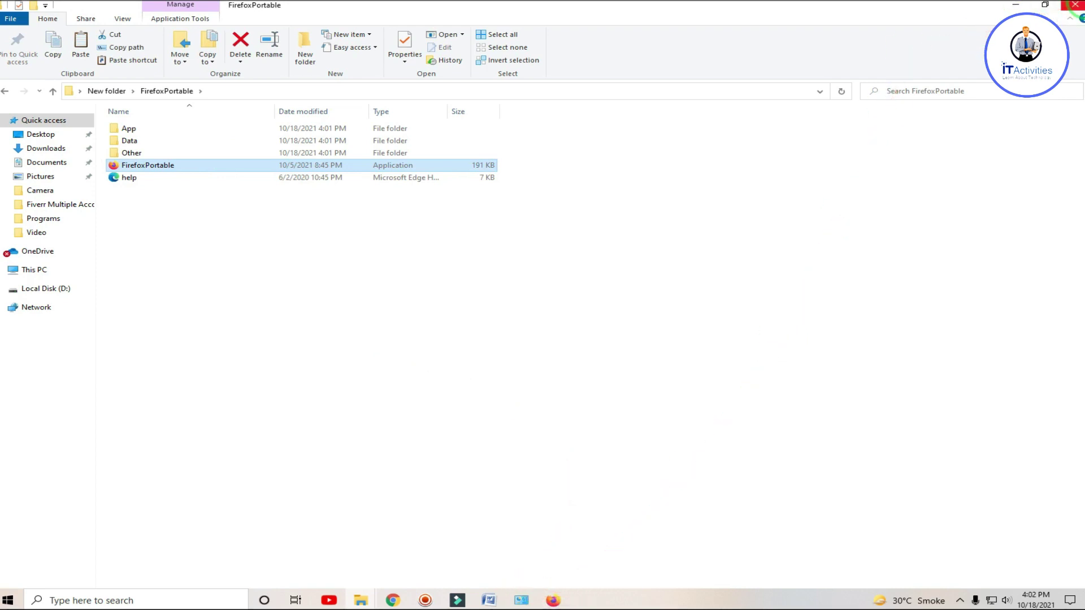
click(1075, 6)
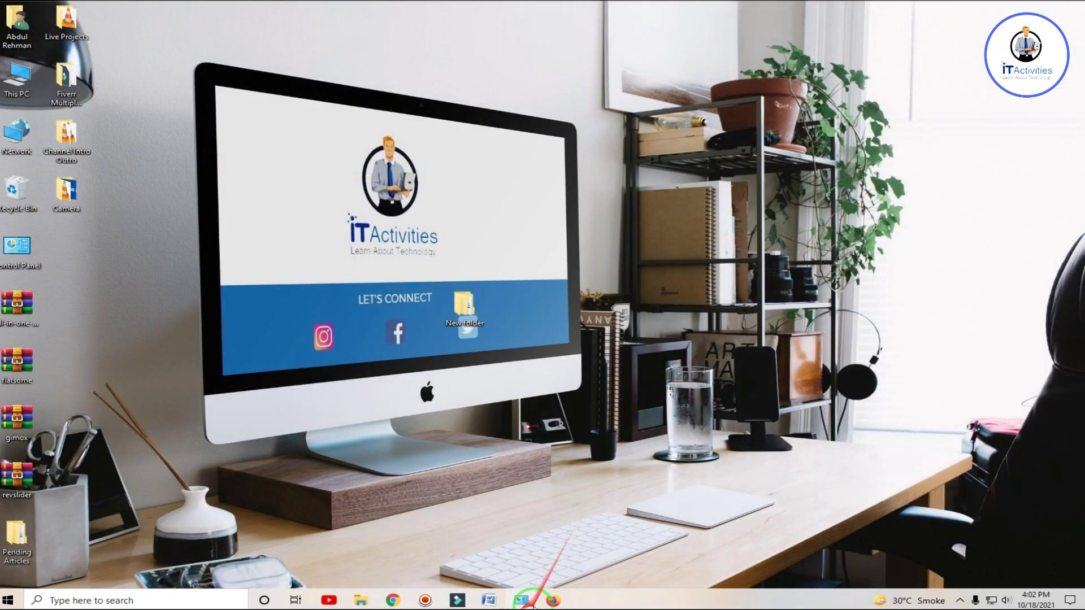
Launch Firefox Portable from its pinned shortcut, maximize its window and close the Firefox Privacy Notice tab.
click(553, 601)
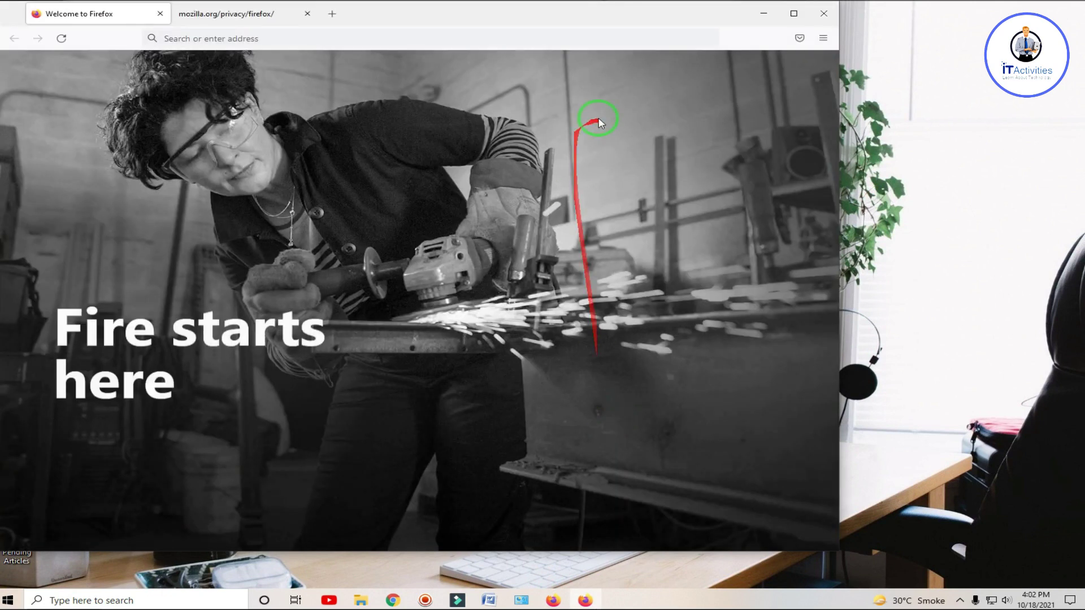
click(792, 15)
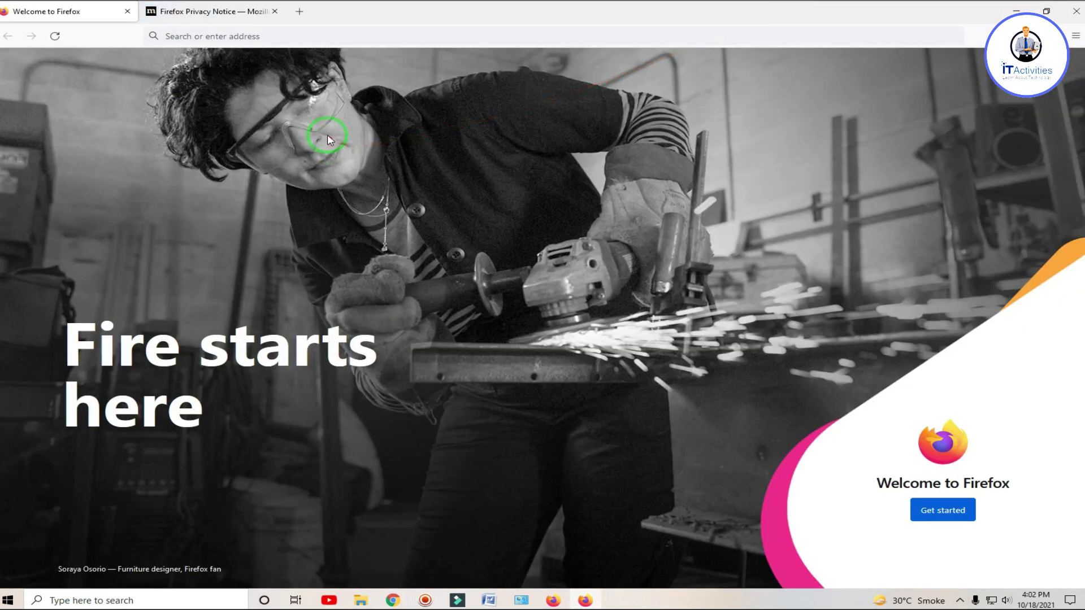
click(275, 12)
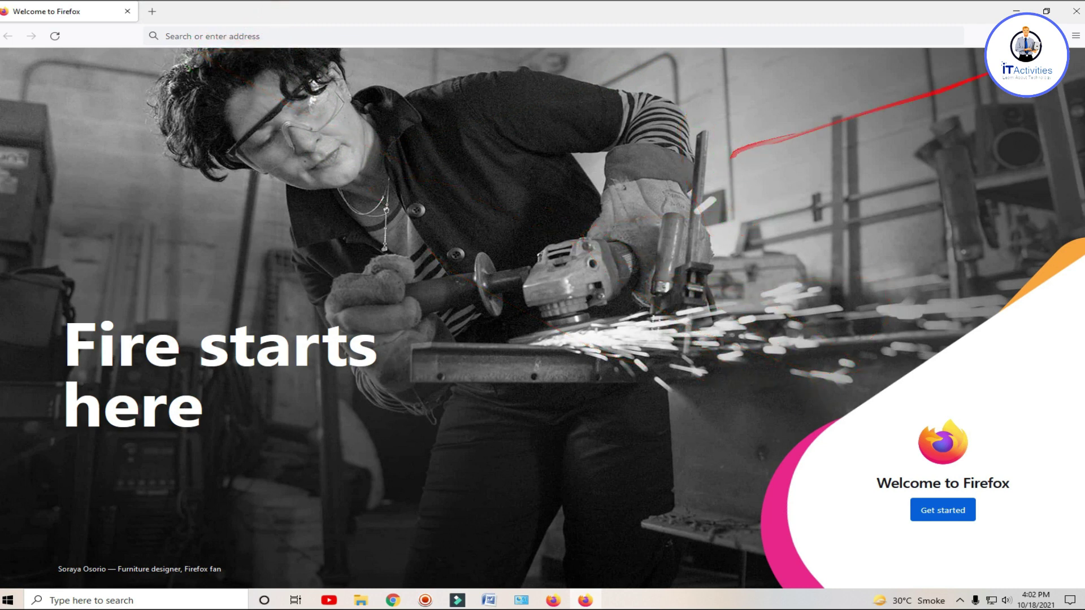
Open the Firefox Settings page.
click(1076, 37)
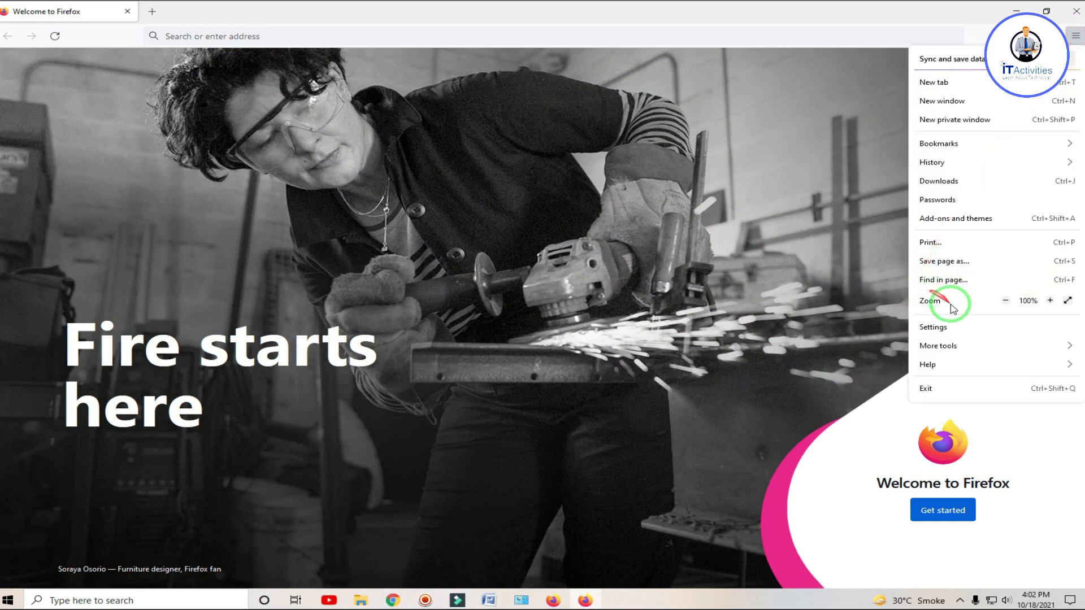
click(972, 327)
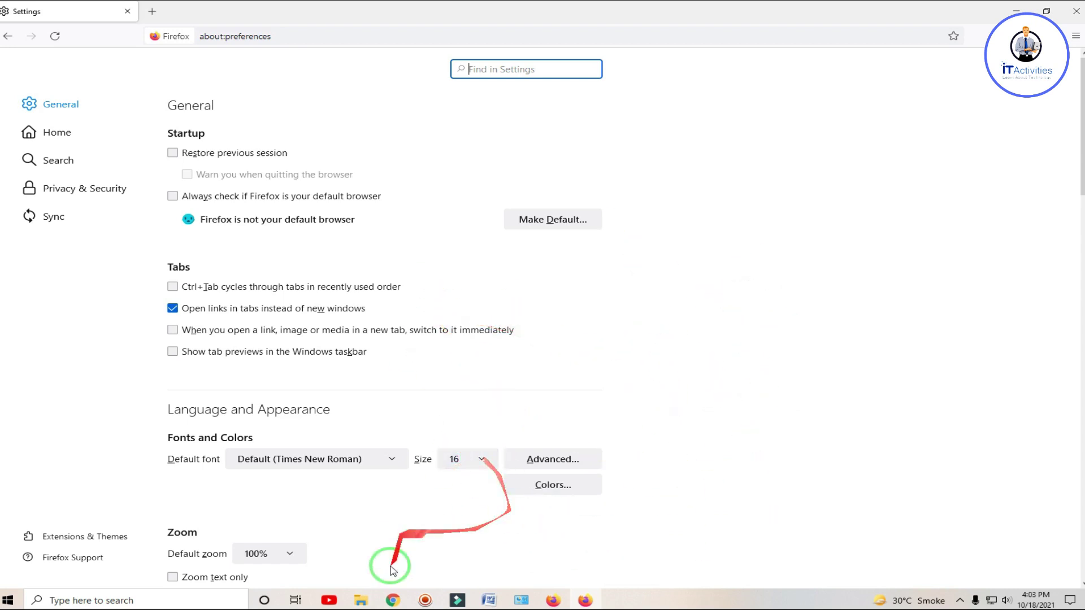
Switch to Google Chrome and close the PortableApps.com Downloading tab.
click(393, 600)
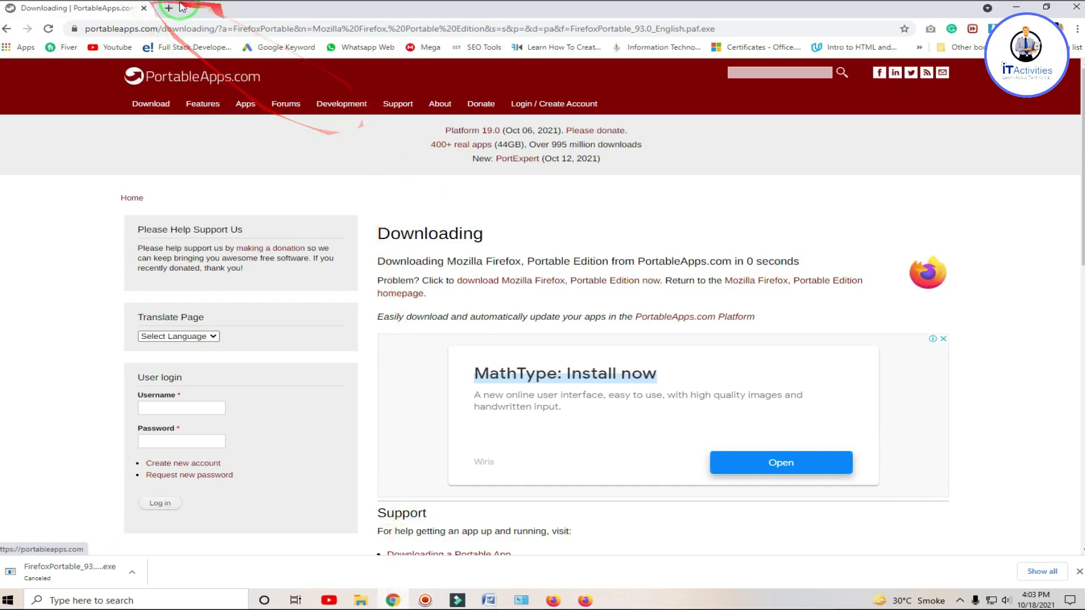
click(144, 8)
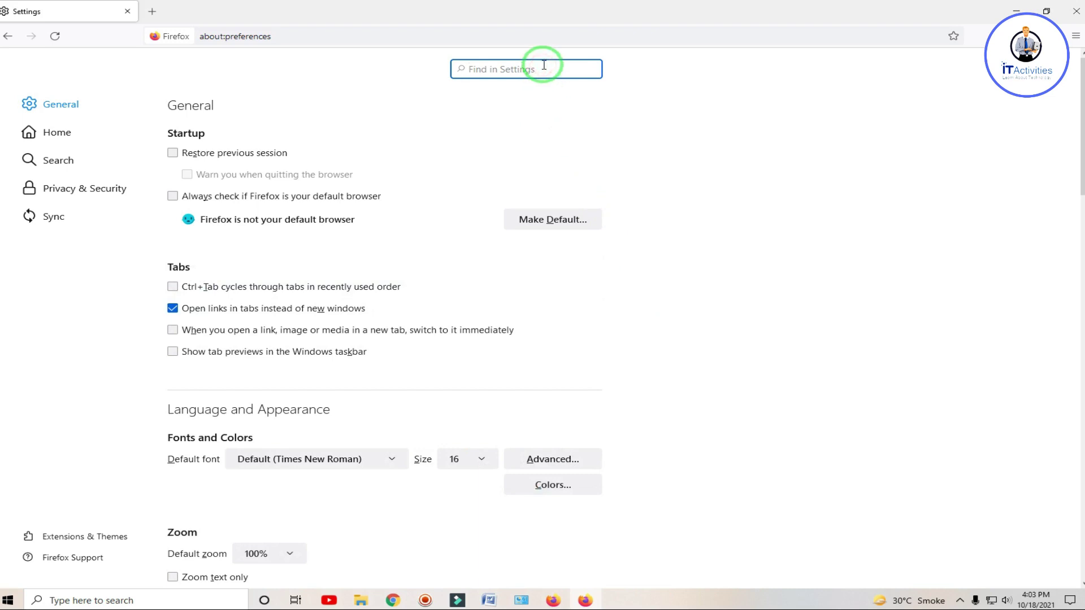
Find "do not track" in the Firefox settings and set the Do Not Track signal to Always.
text(do not track)
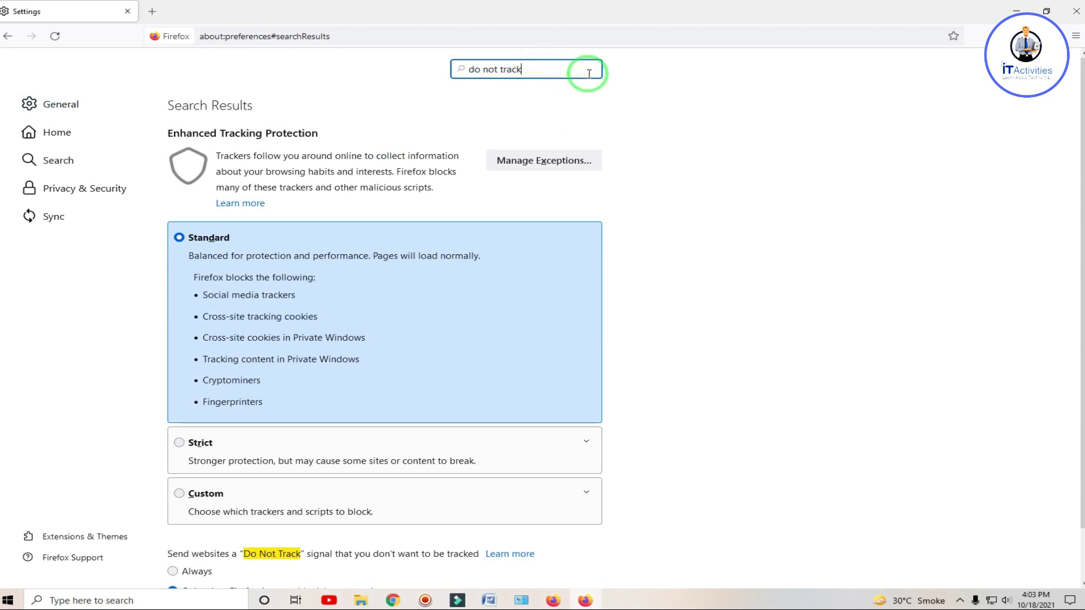
scroll(721, 249, down, 2)
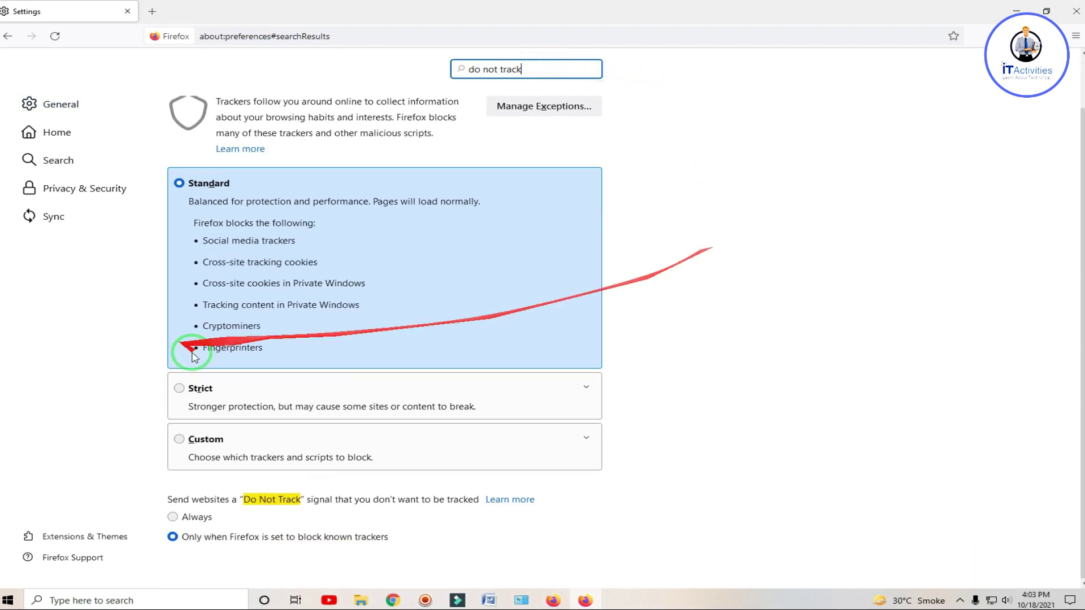
click(174, 517)
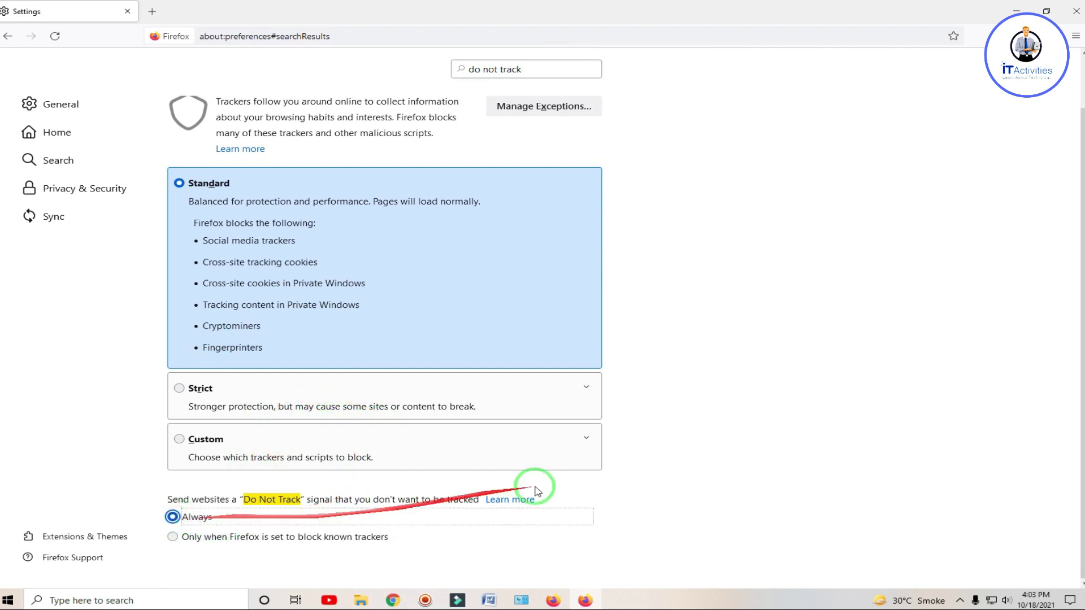
scroll(710, 443, up, 2)
scroll(713, 445, down, 2)
scroll(746, 438, up, 2)
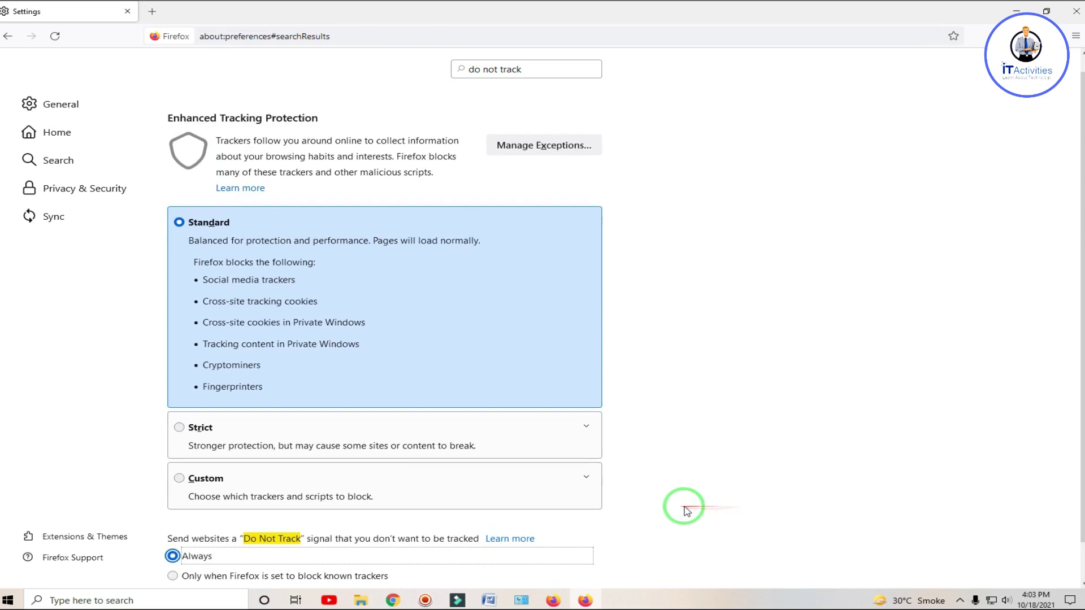
scroll(695, 388, down, 2)
scroll(745, 379, up, 2)
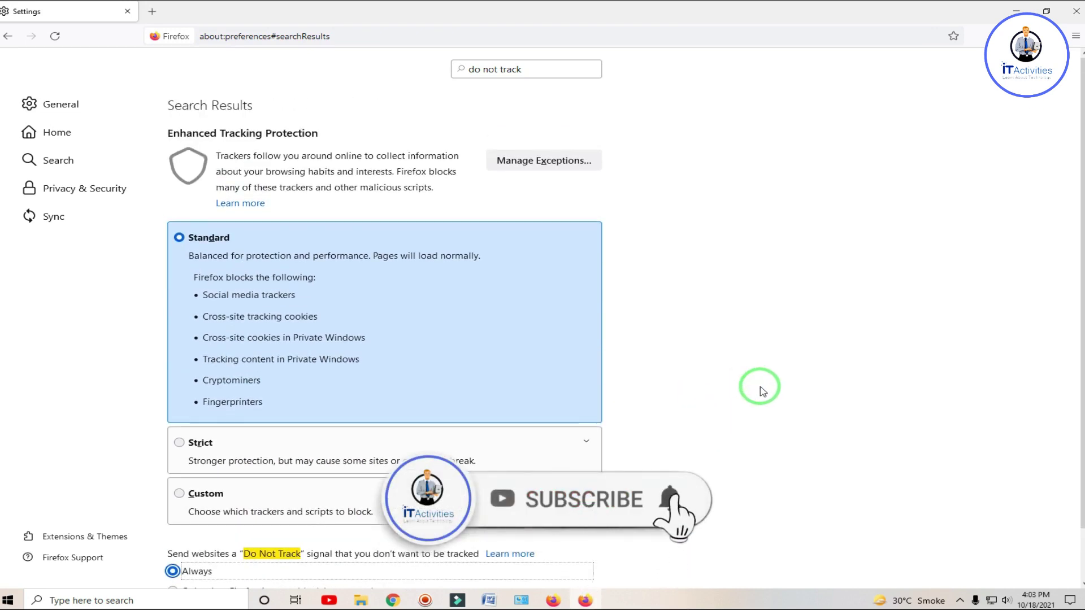
scroll(678, 294, down, 2)
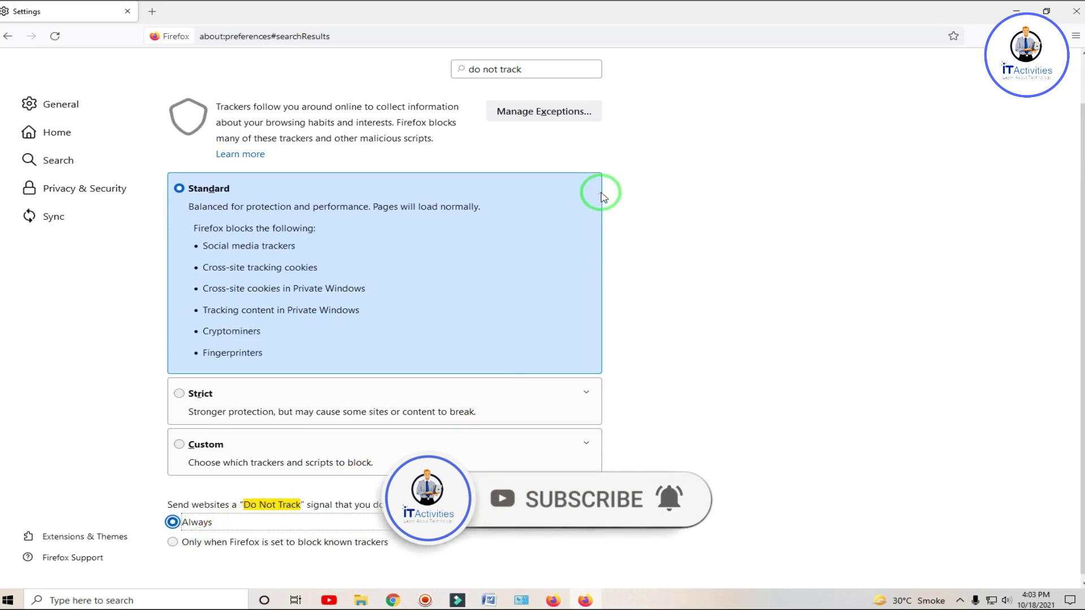
scroll(599, 189, up, 2)
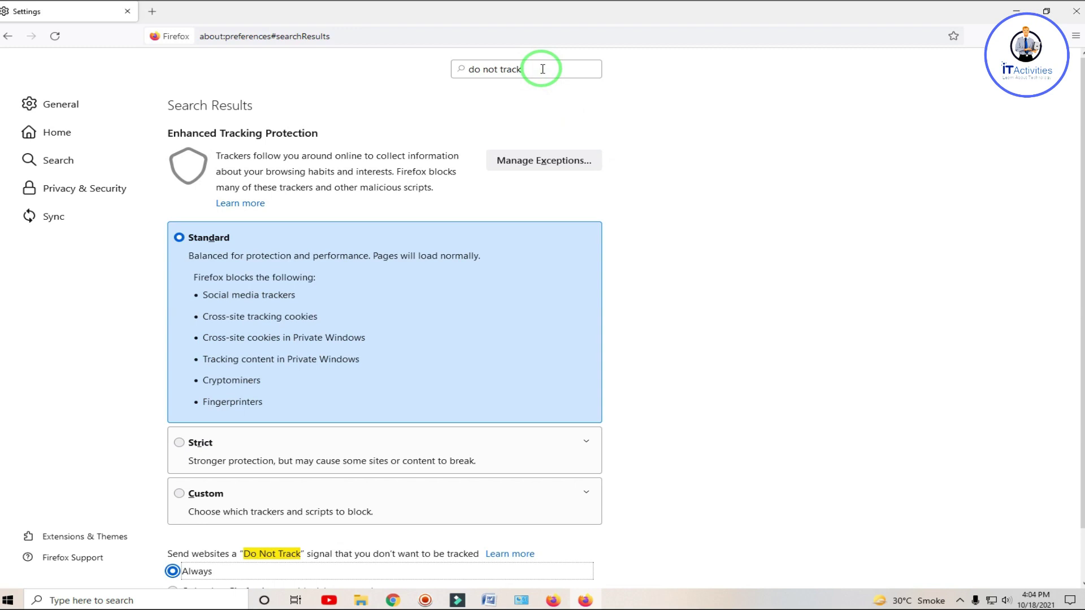
Load the about:config page in the current tab.
click(294, 36)
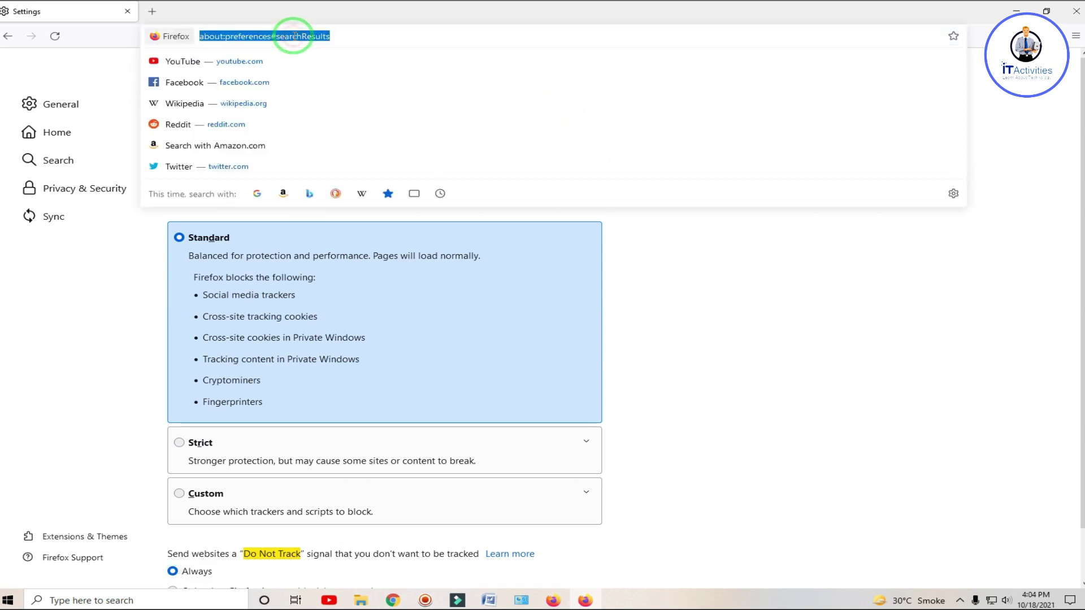
text(ab)
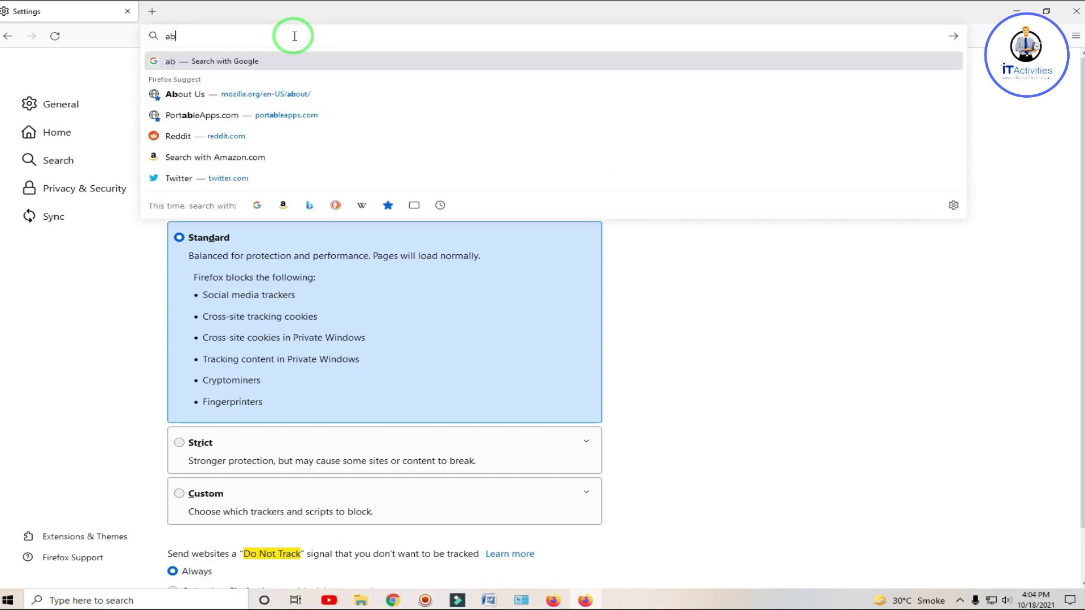
text(out)
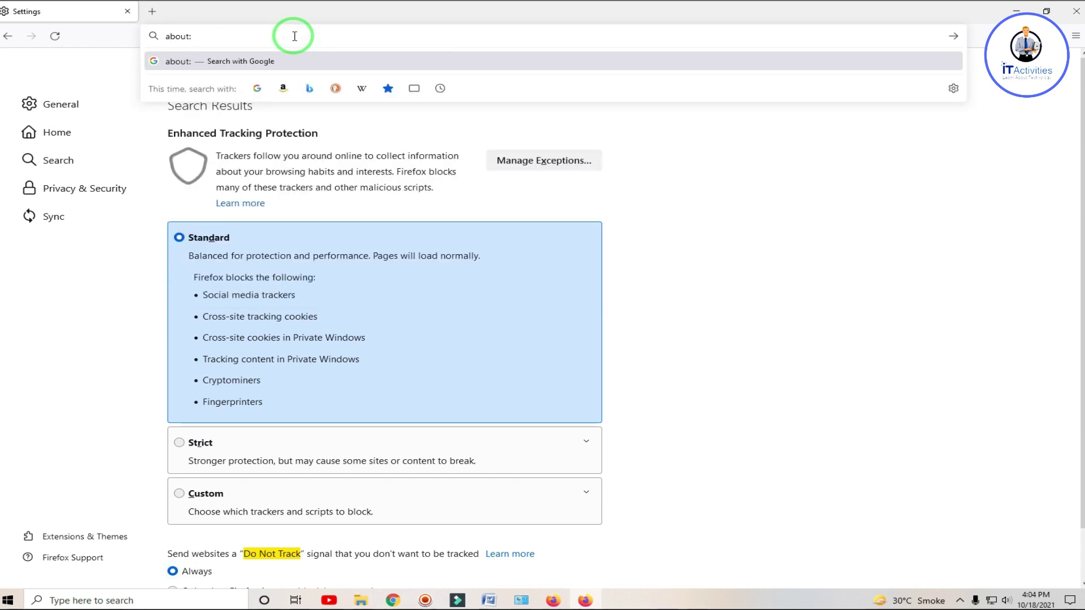
text(:config)
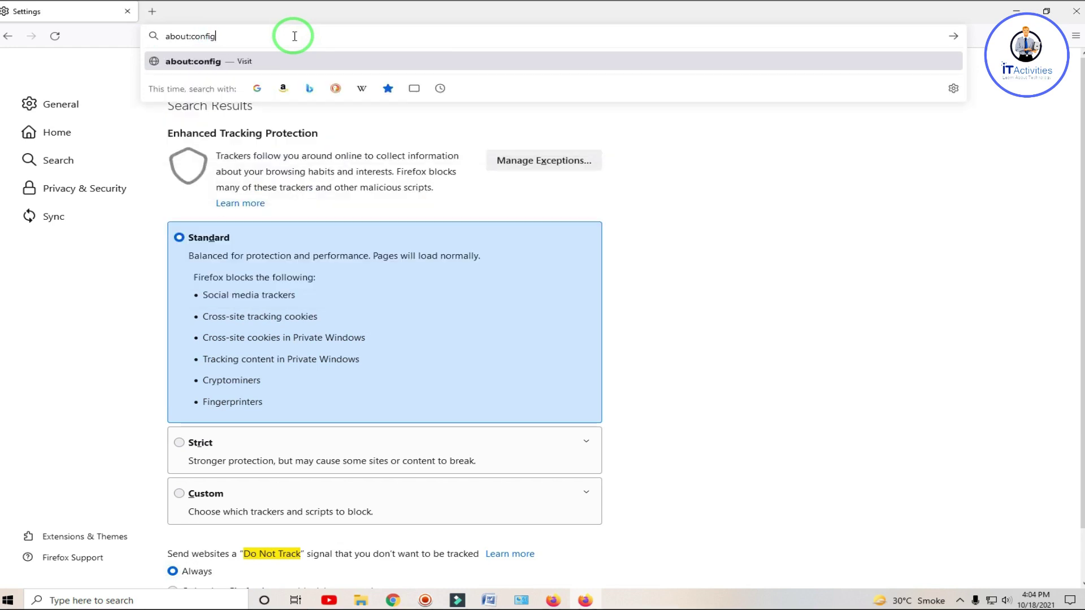
key(Return)
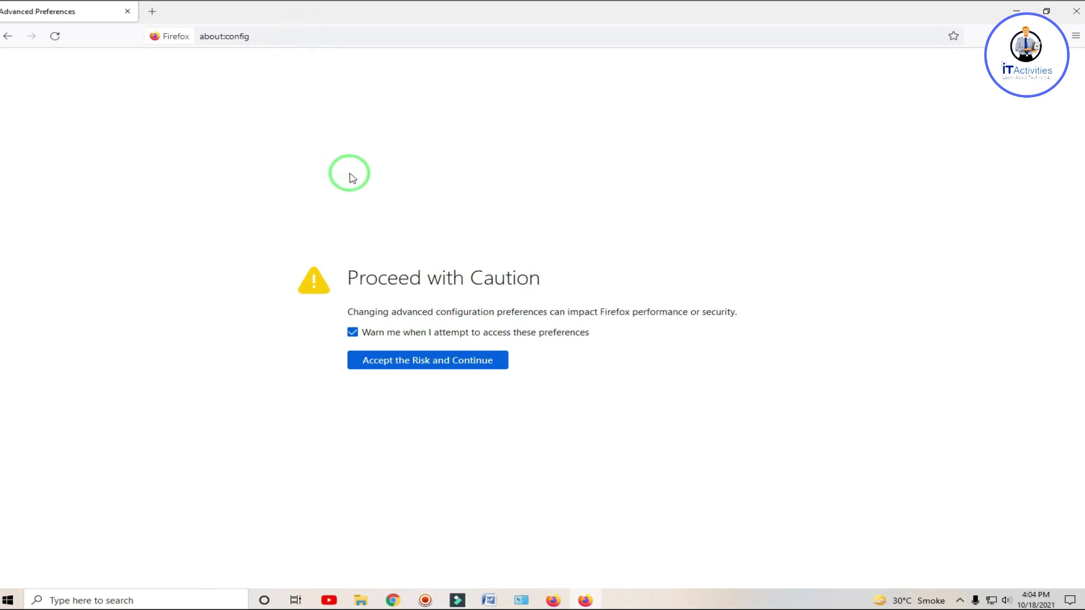
Accept the risk on the Proceed with Caution page and continue to the advanced preferences.
drag(351, 276, 555, 276)
click(566, 276)
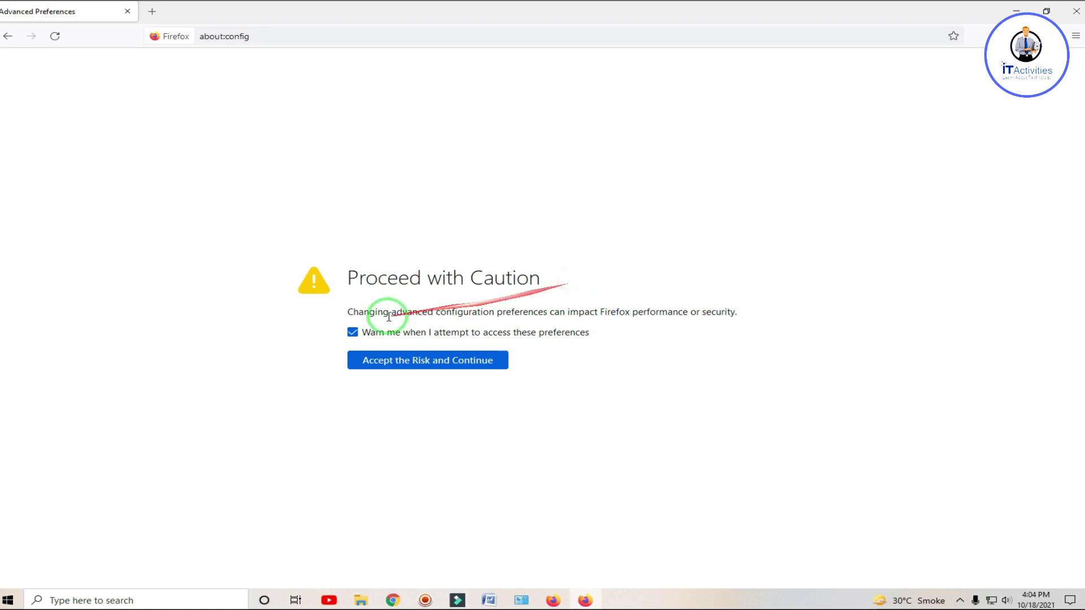
drag(346, 310, 624, 332)
click(593, 372)
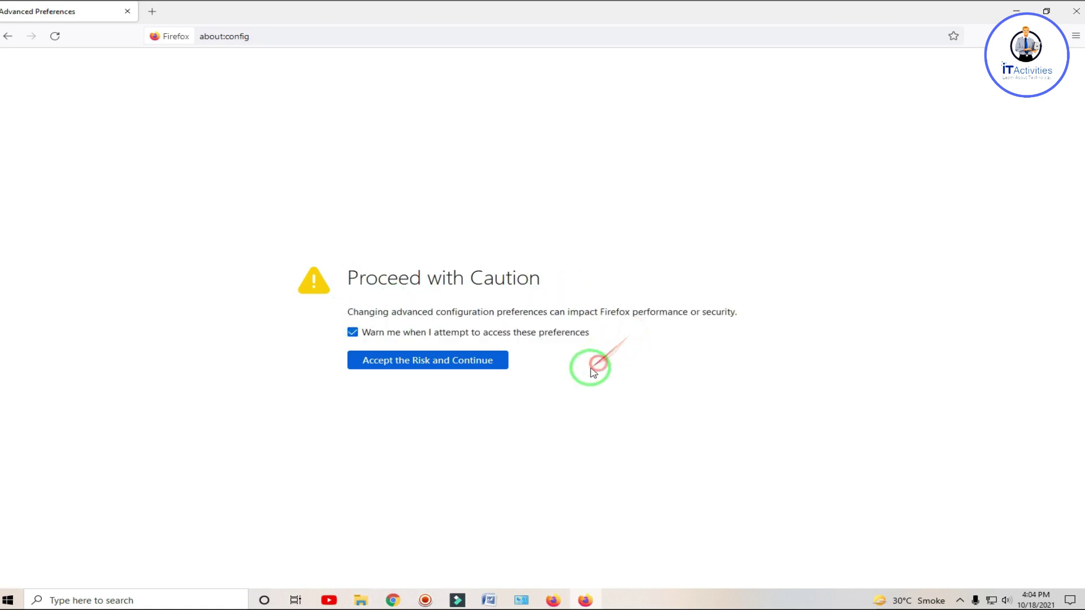
click(452, 364)
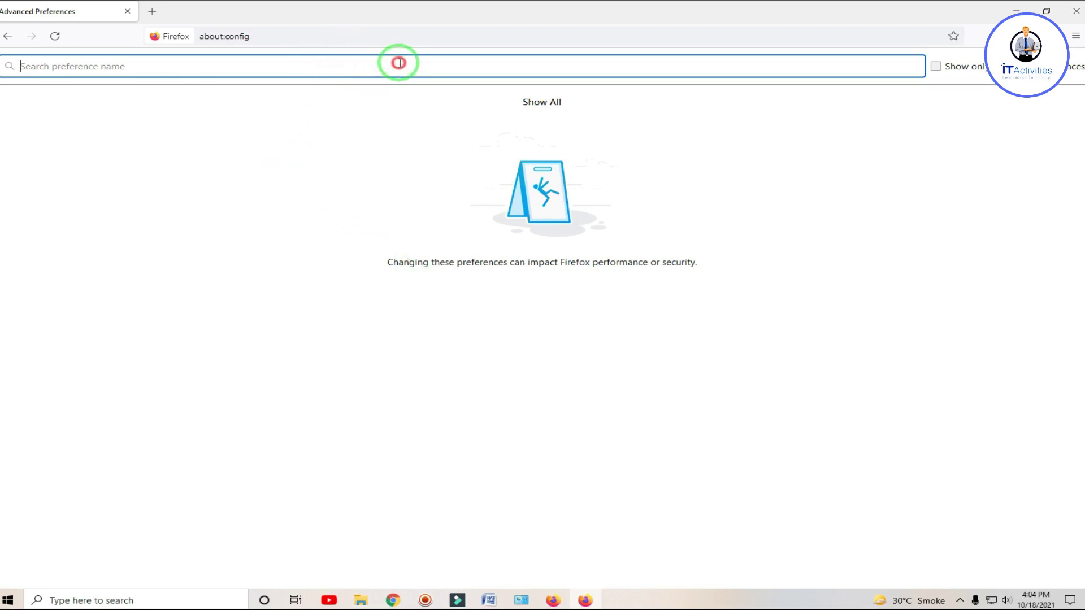
Search the advanced preferences for "peer" and switch media.peerconnection.enabled to false.
text(peer)
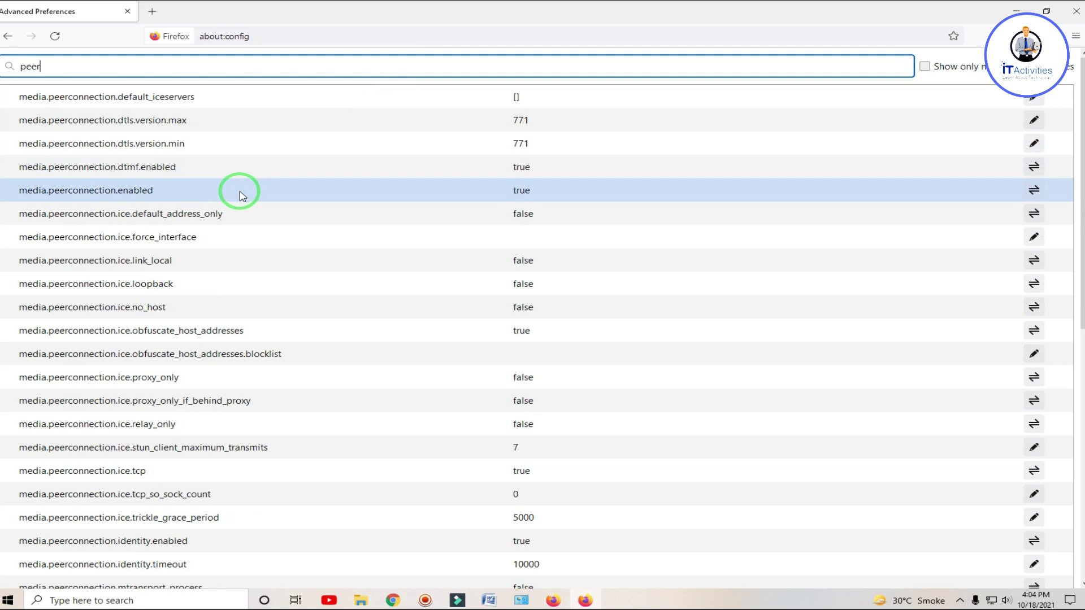
drag(151, 194, 118, 194)
click(188, 194)
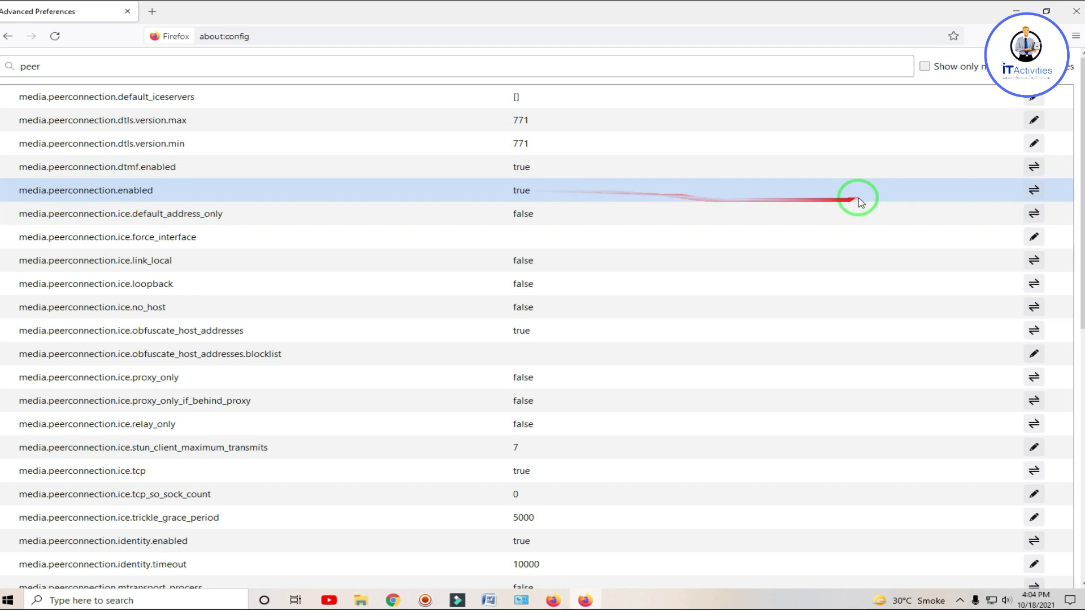
click(1034, 190)
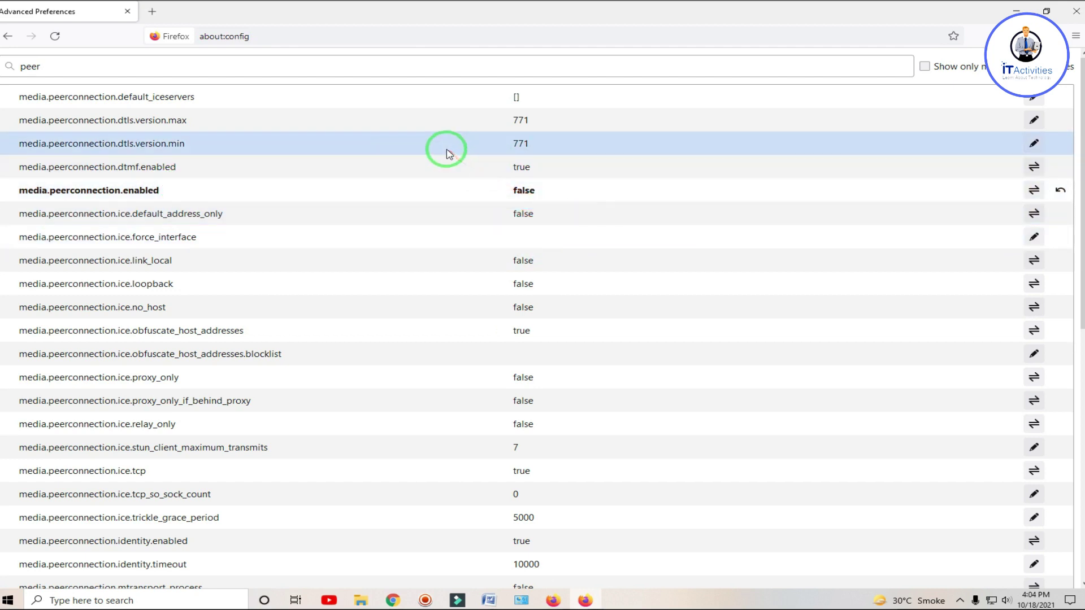
Open the Firefox Settings page from the advanced preferences and go to its Zoom section.
click(1076, 37)
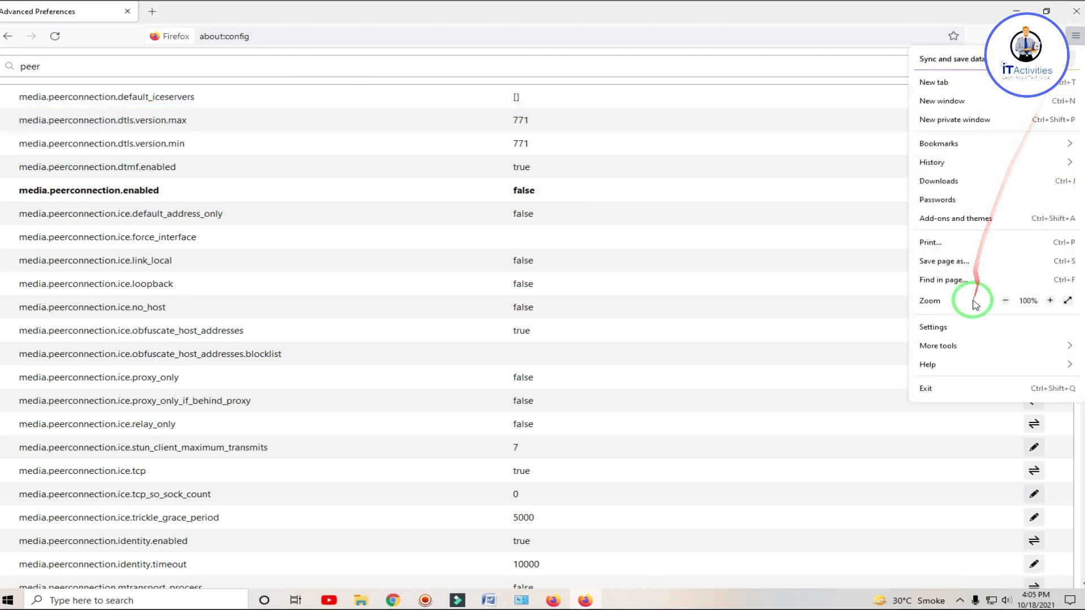
click(977, 333)
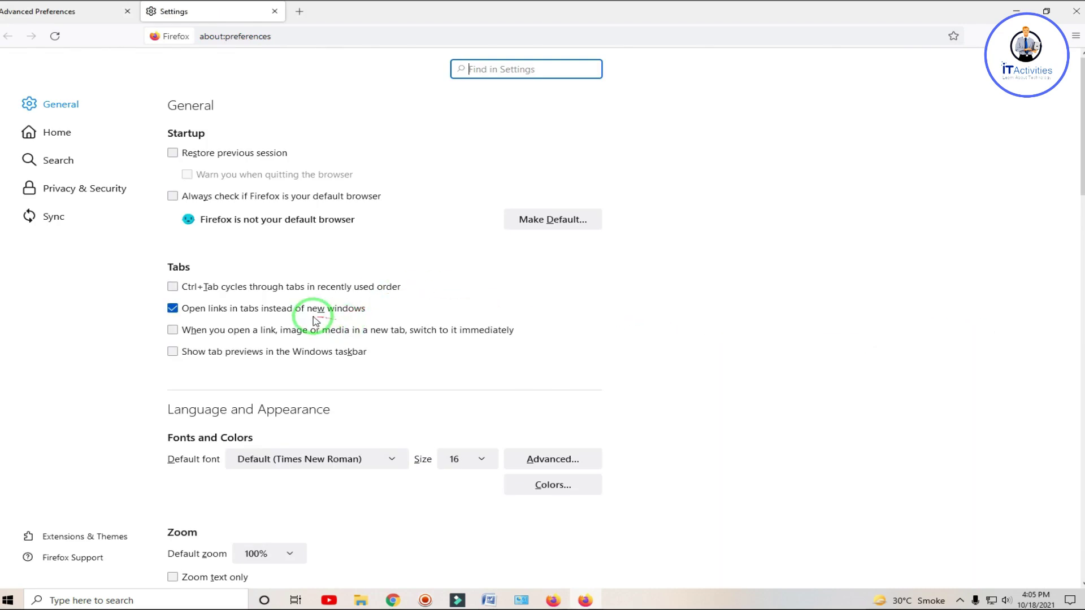
scroll(305, 316, down, 4)
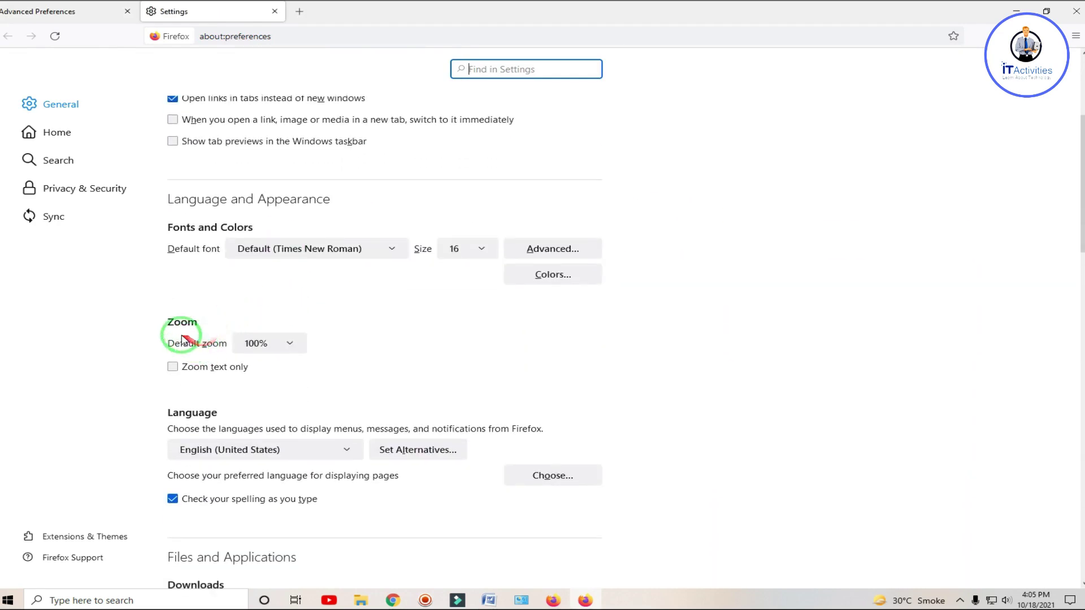
Turn on Zoom text only and set the default zoom to 110%.
click(1076, 36)
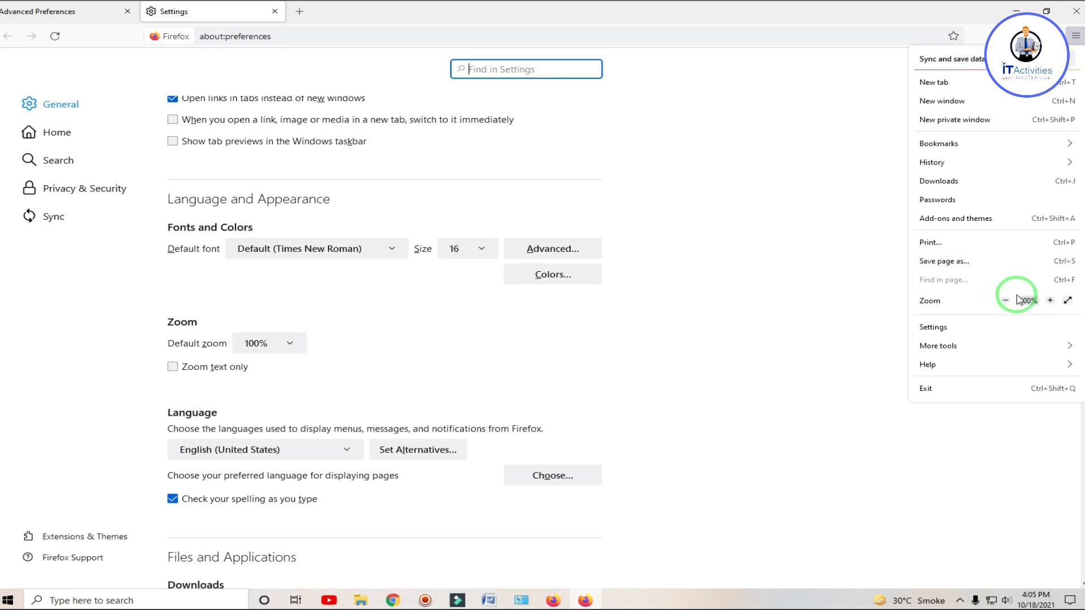
click(339, 354)
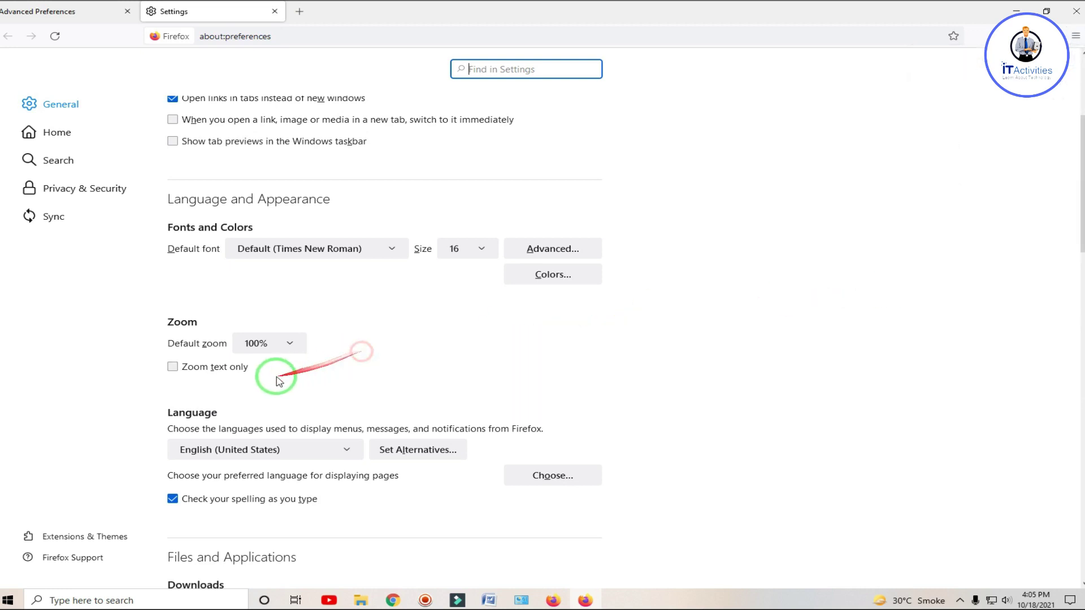
click(173, 367)
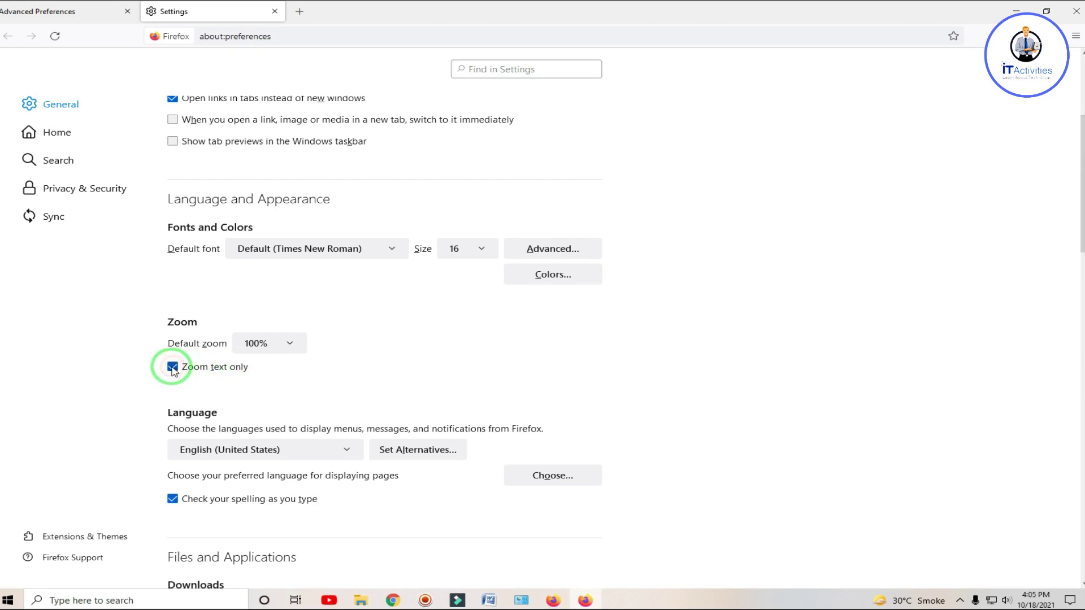
click(279, 342)
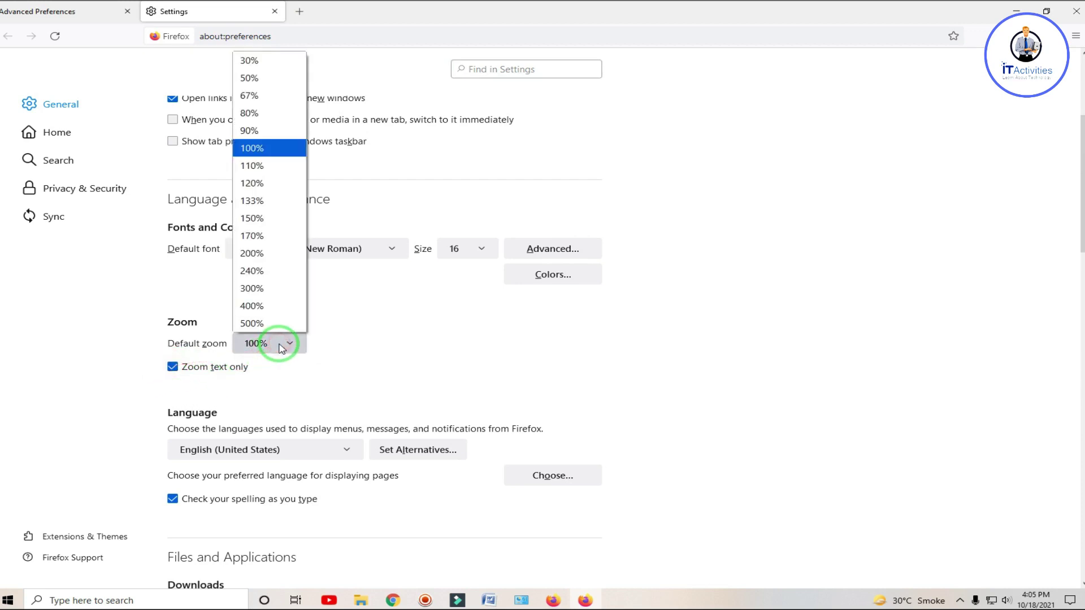
click(277, 170)
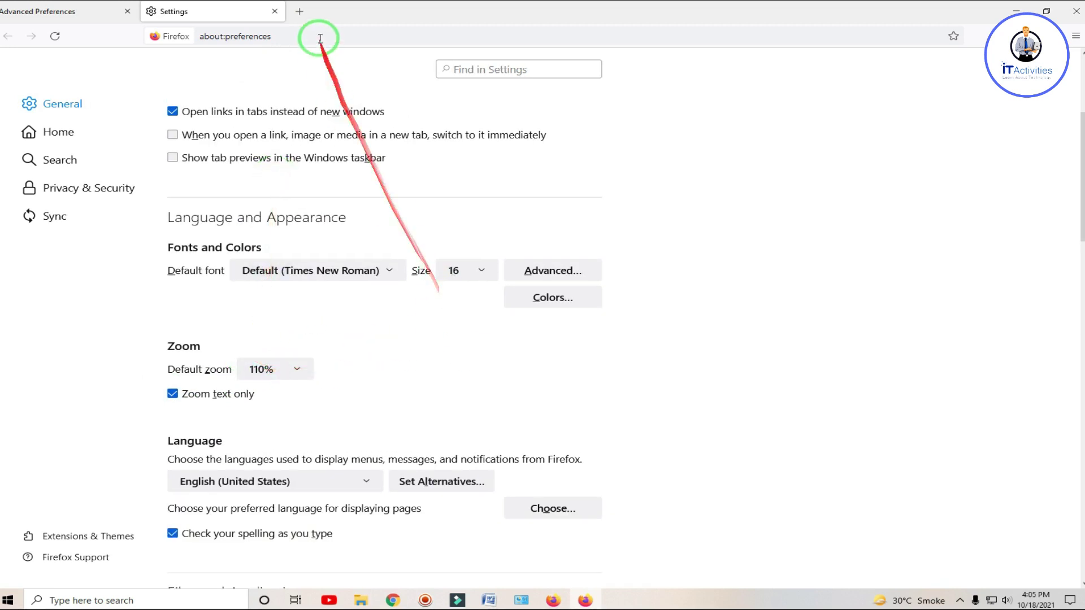
Search Google for "browserleaks" in a new tab and open the BrowserLeaks website from the results.
click(299, 12)
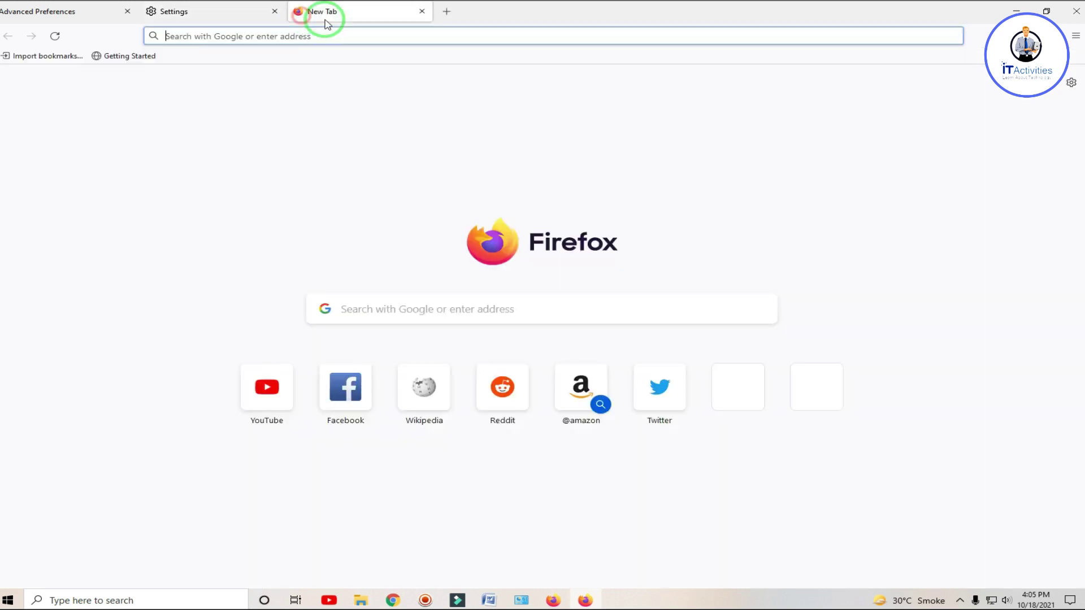
click(365, 36)
text(b)
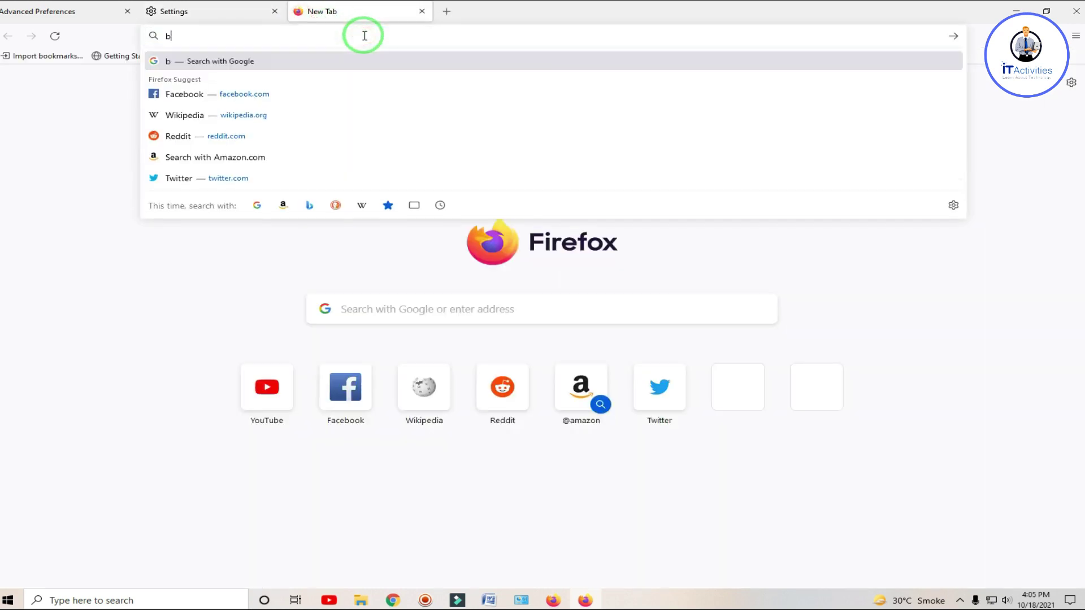
text(rowserleaks)
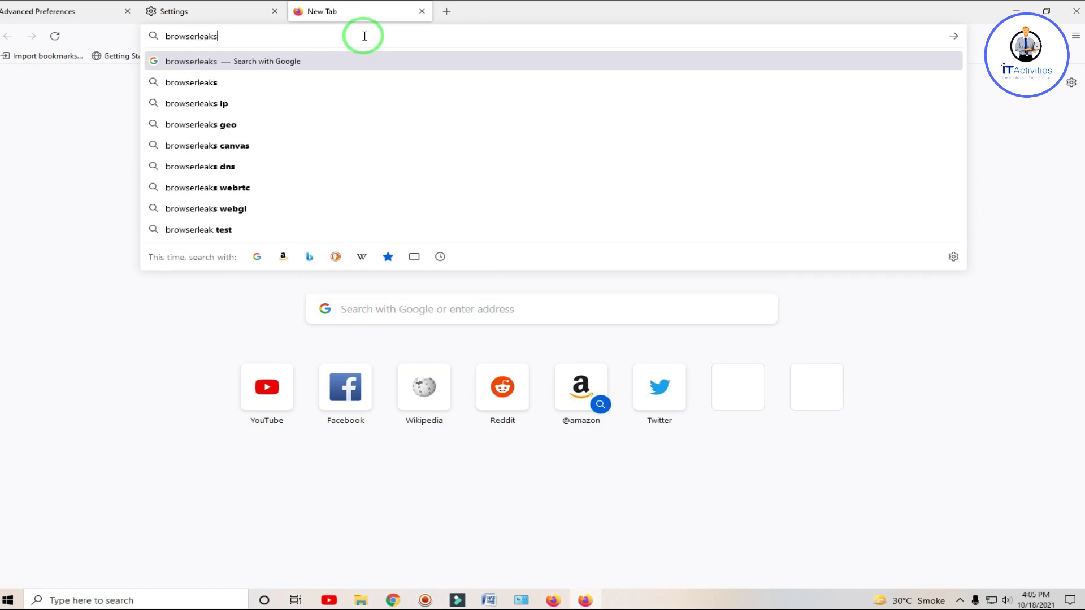
key(Return)
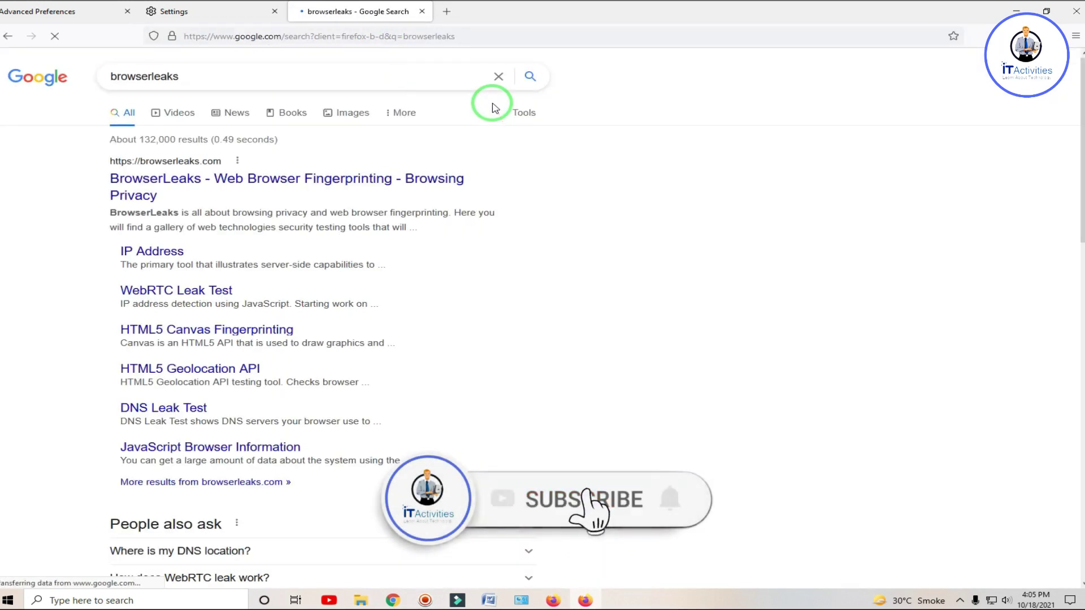
click(353, 179)
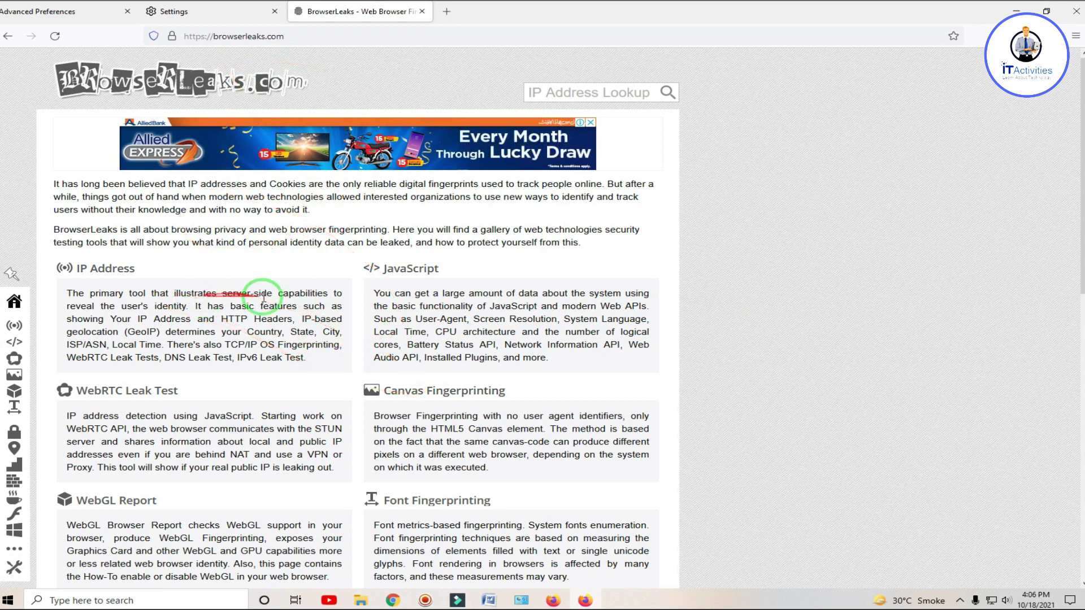
Open the Canvas Fingerprint test on BrowserLeaks, closing the full-page ad that interrupts the navigation.
mouse_move(17, 357)
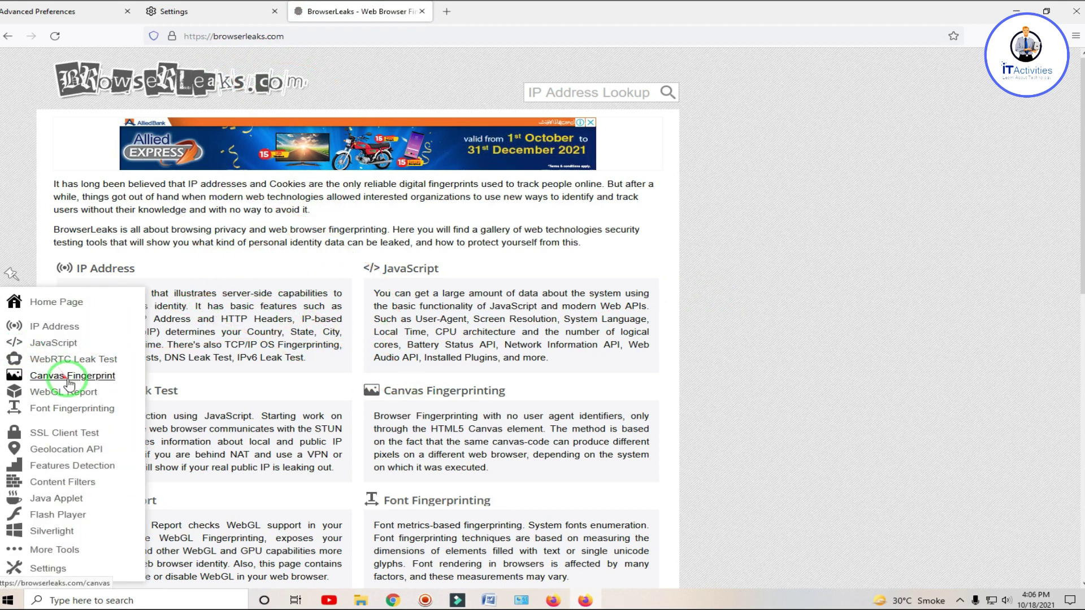
click(86, 375)
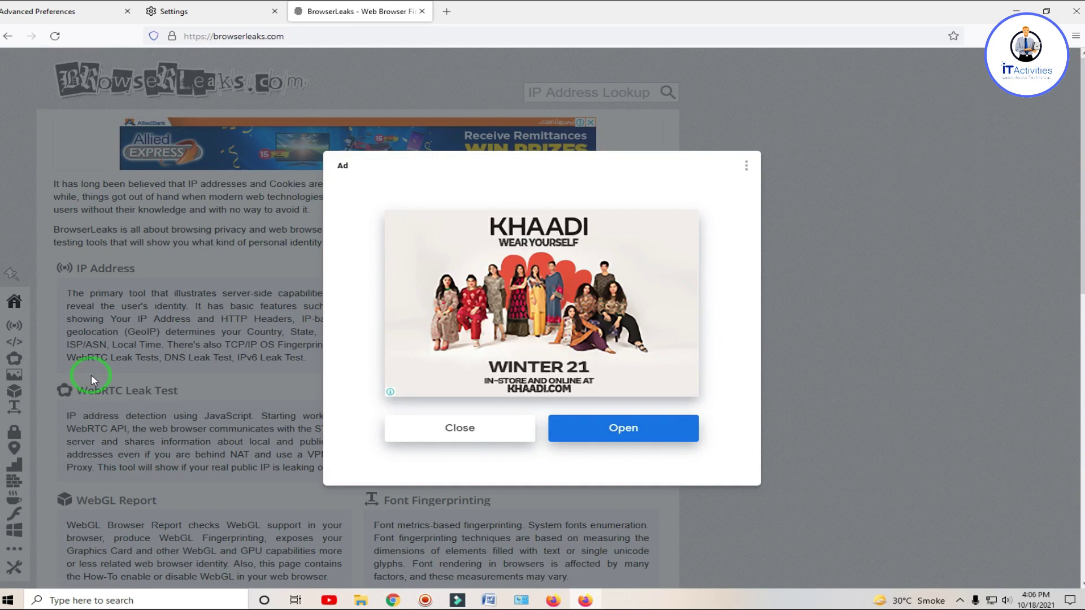
click(484, 433)
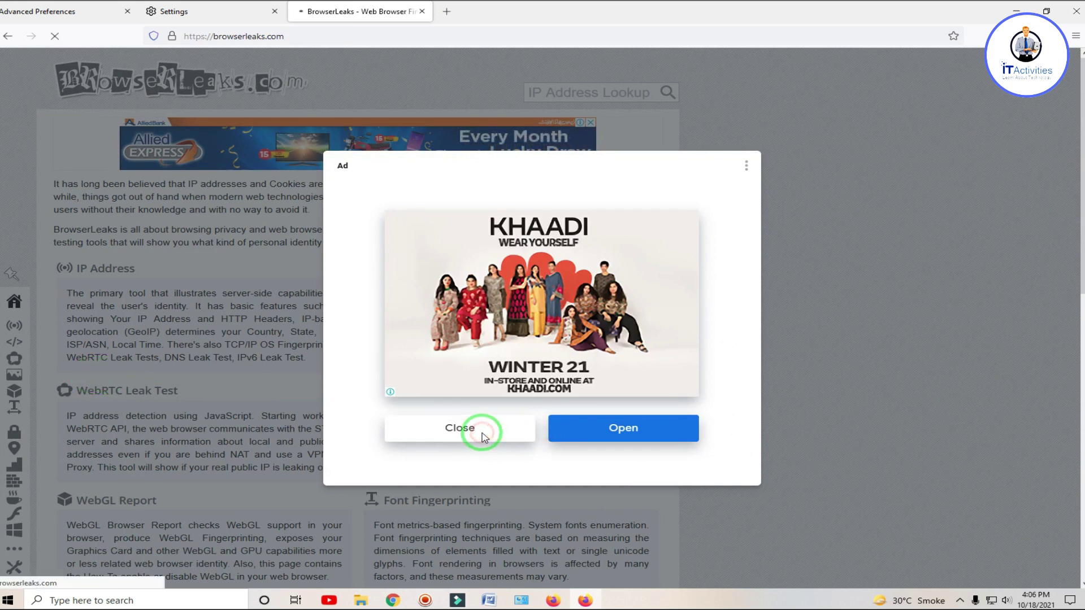
mouse_move(41, 401)
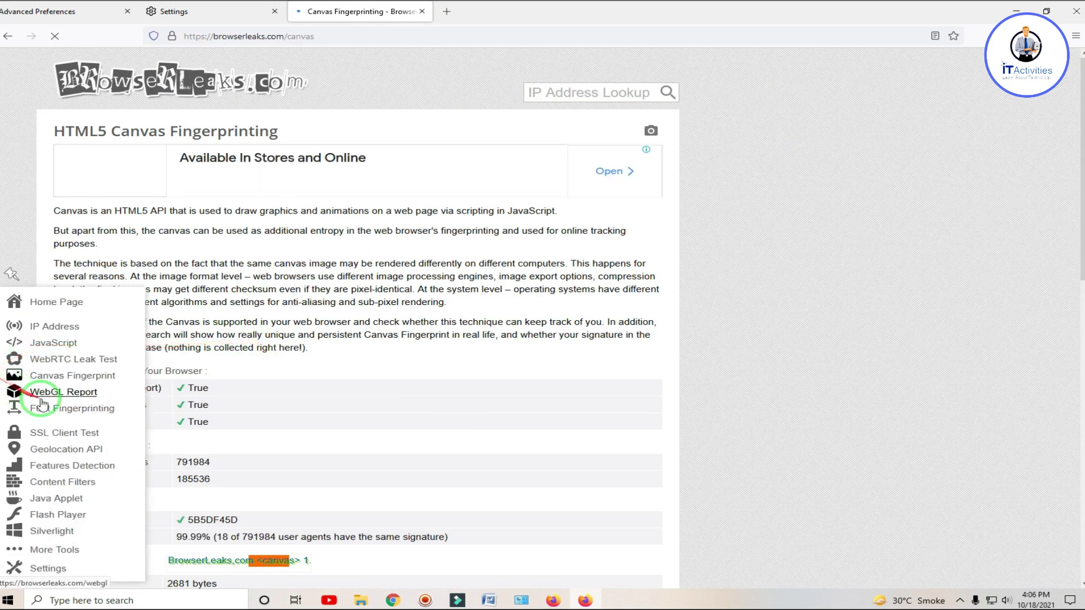
click(66, 378)
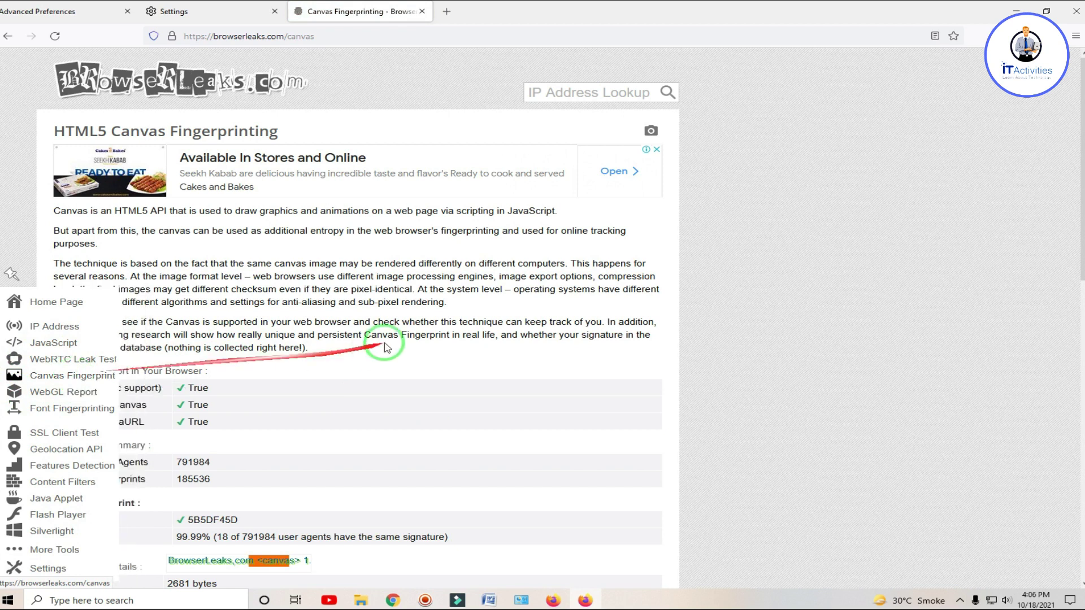
Examine the signature and uniqueness values under Your Fingerprint in the HTML5 canvas fingerprinting results.
scroll(384, 342, down, 5)
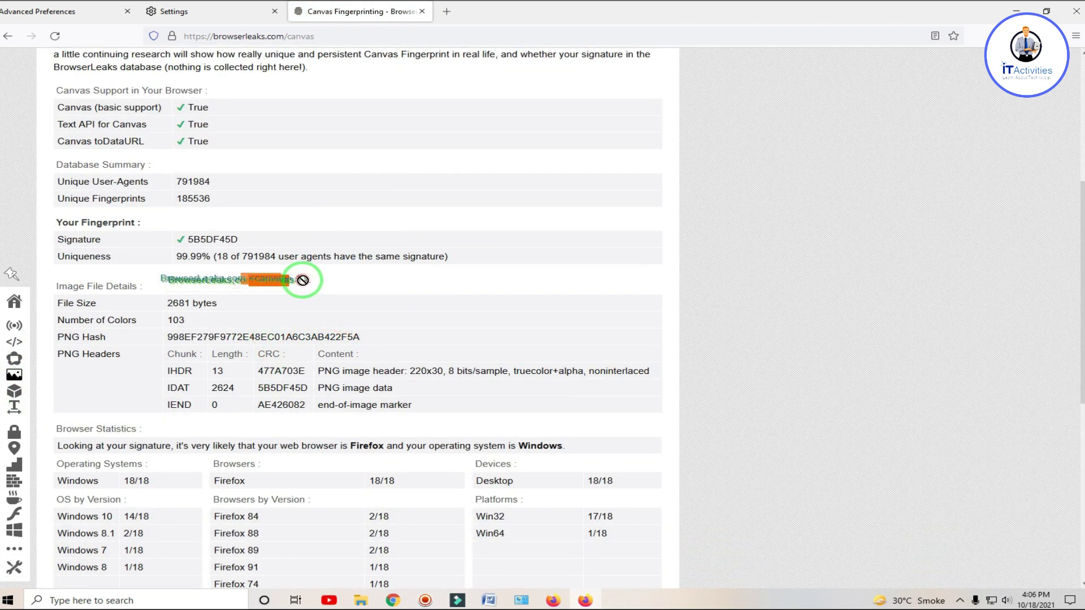
scroll(385, 368, up, 3)
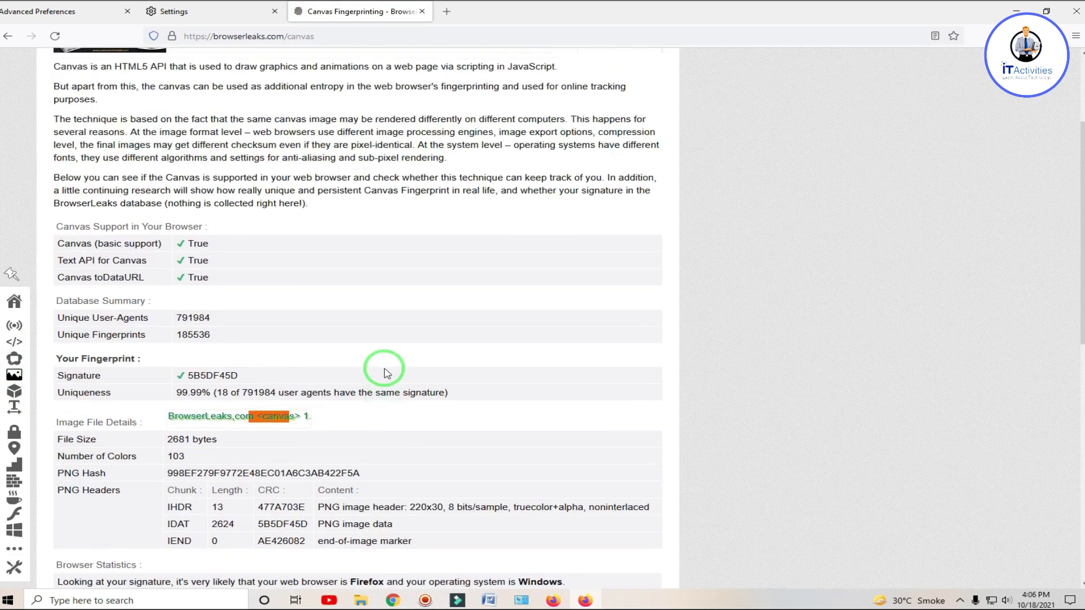
scroll(384, 371, down, 1)
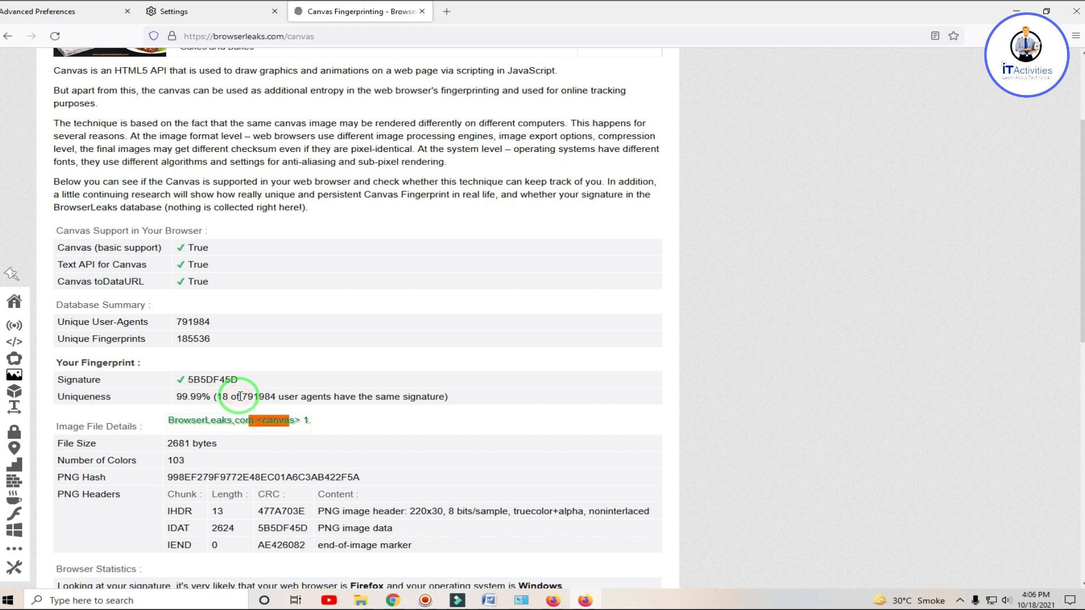
mouse_move(299, 398)
mouse_down()
mouse_move(448, 399)
mouse_move(183, 396)
mouse_up()
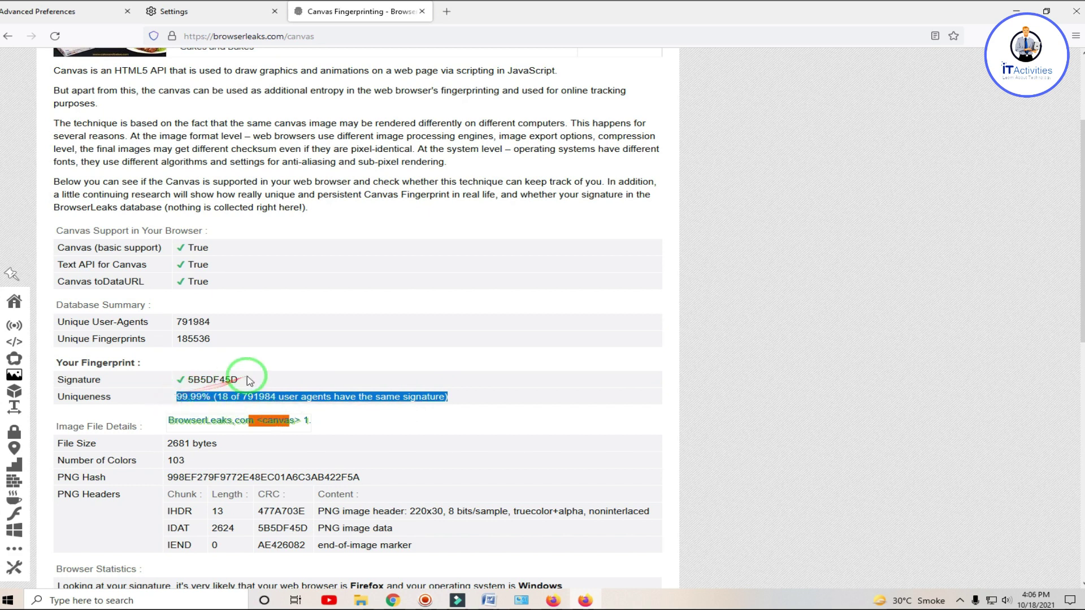
drag(250, 381, 197, 381)
click(271, 358)
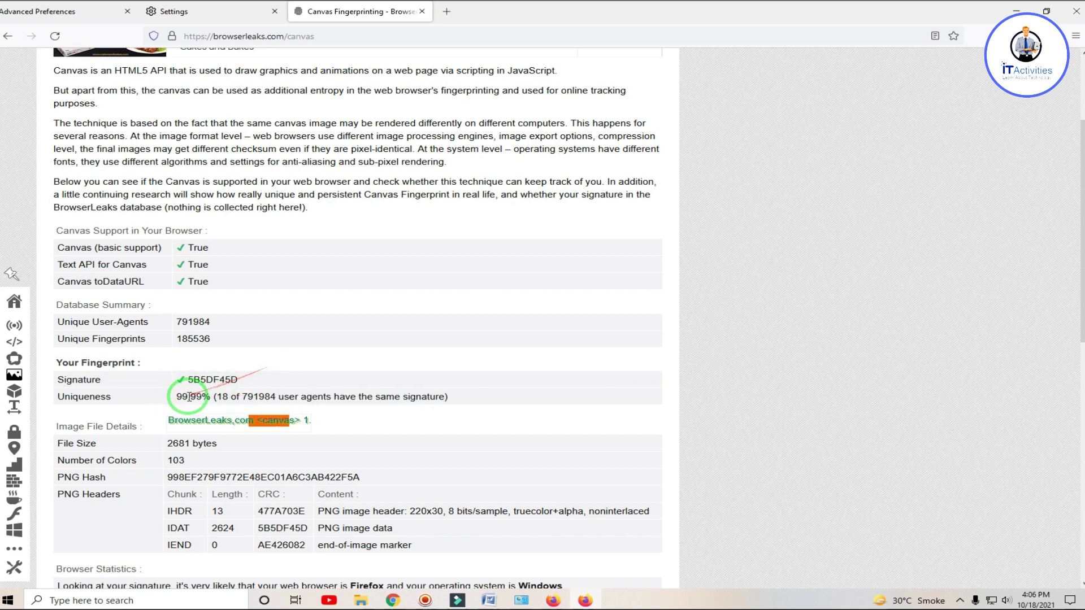
drag(176, 398, 449, 398)
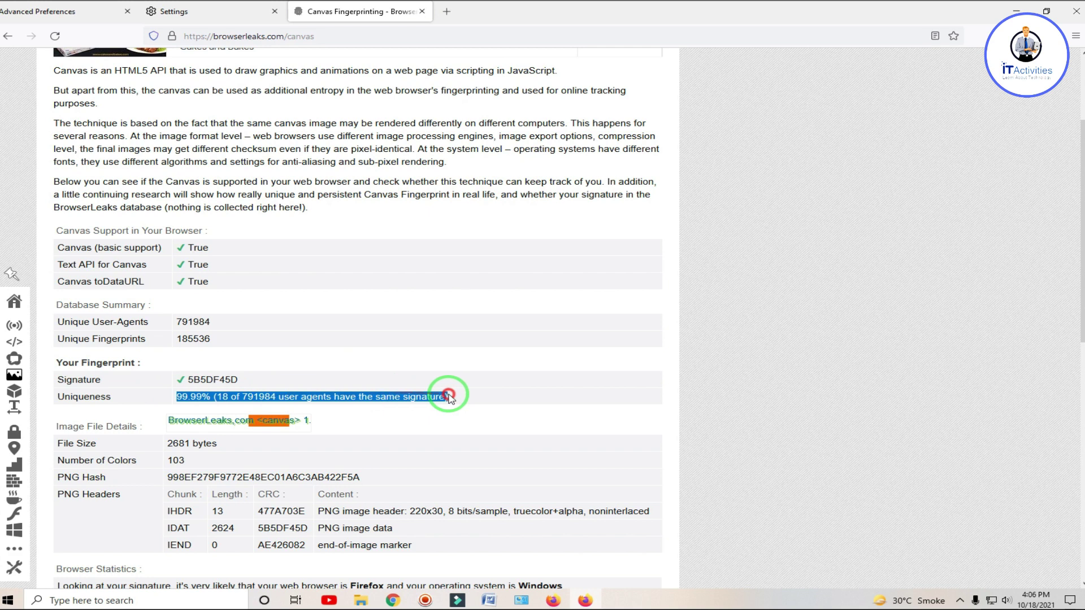
click(357, 378)
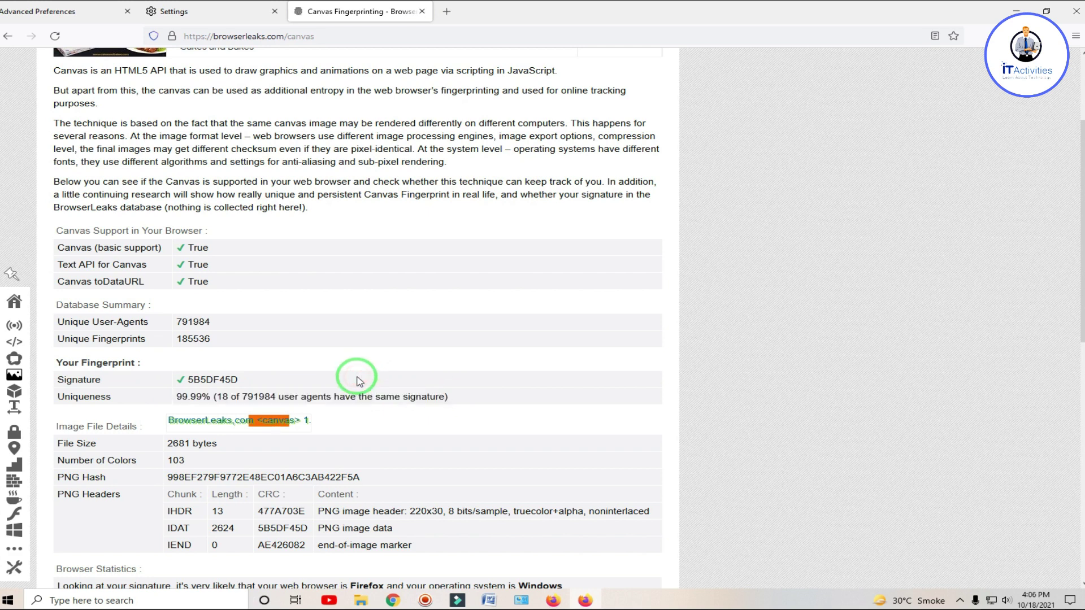
drag(176, 396, 56, 396)
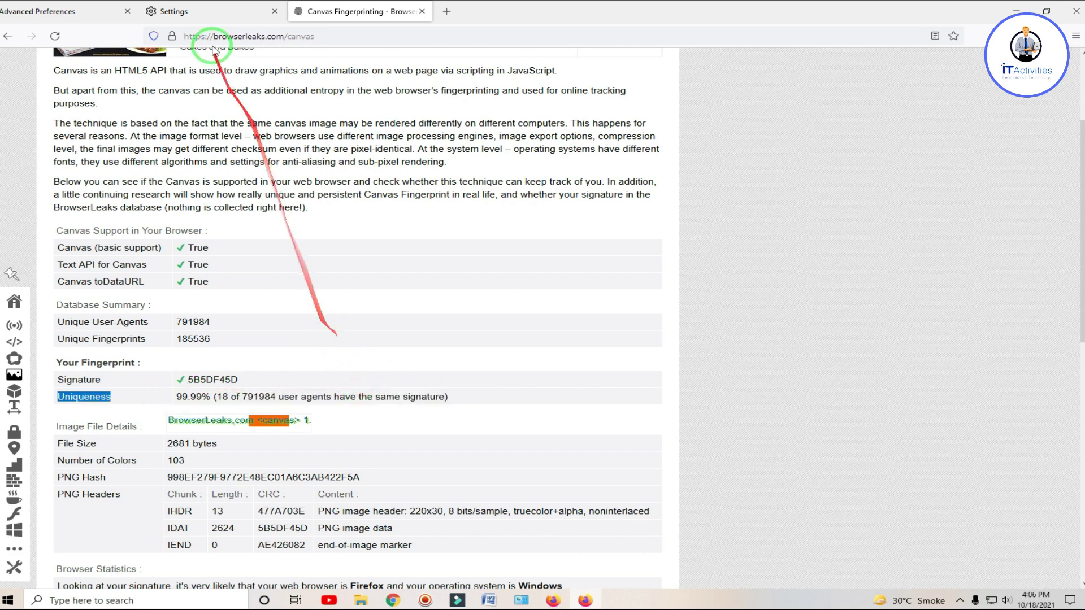
click(204, 12)
click(285, 346)
click(394, 600)
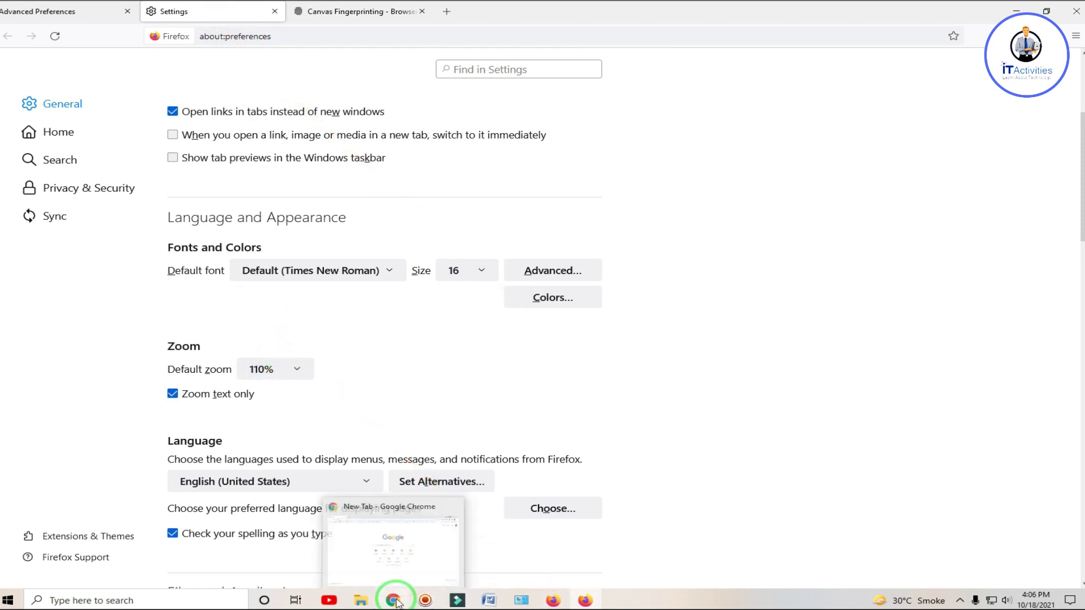
click(394, 601)
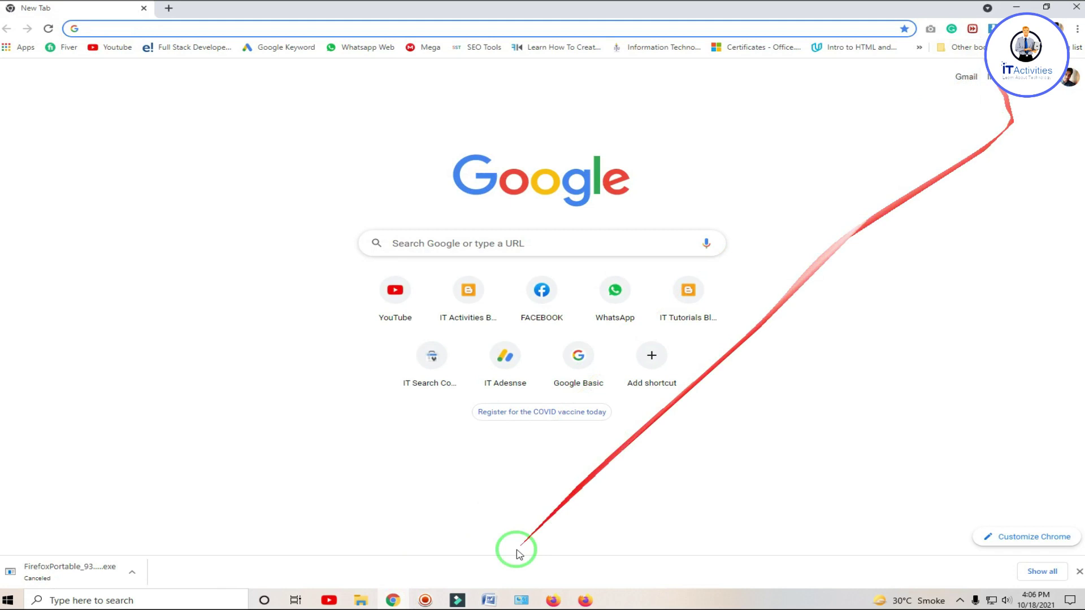
click(585, 600)
click(393, 599)
click(450, 249)
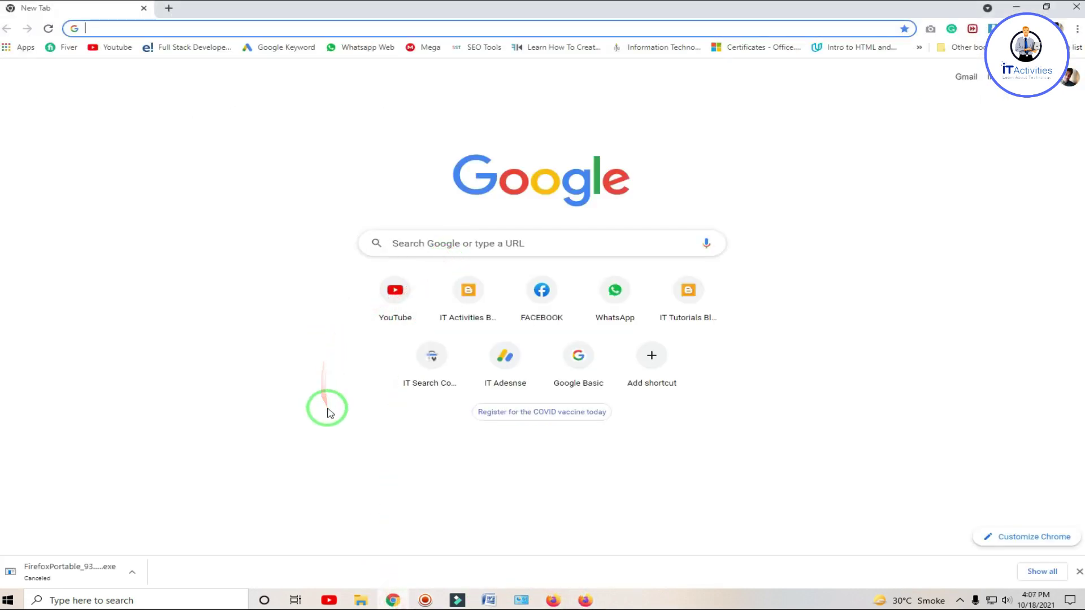
click(586, 600)
scroll(706, 339, up, 4)
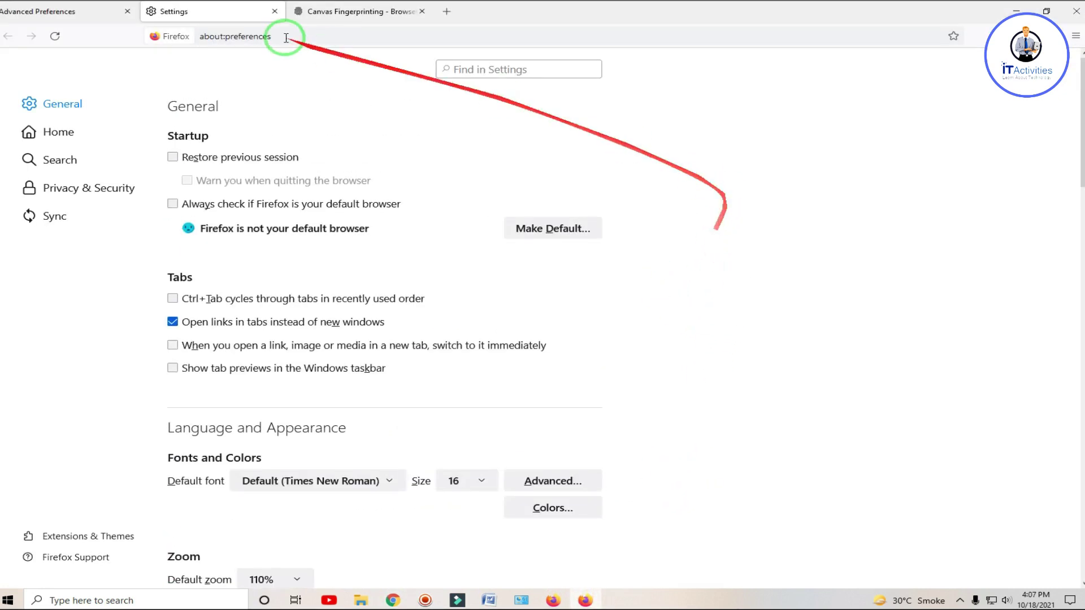
click(446, 11)
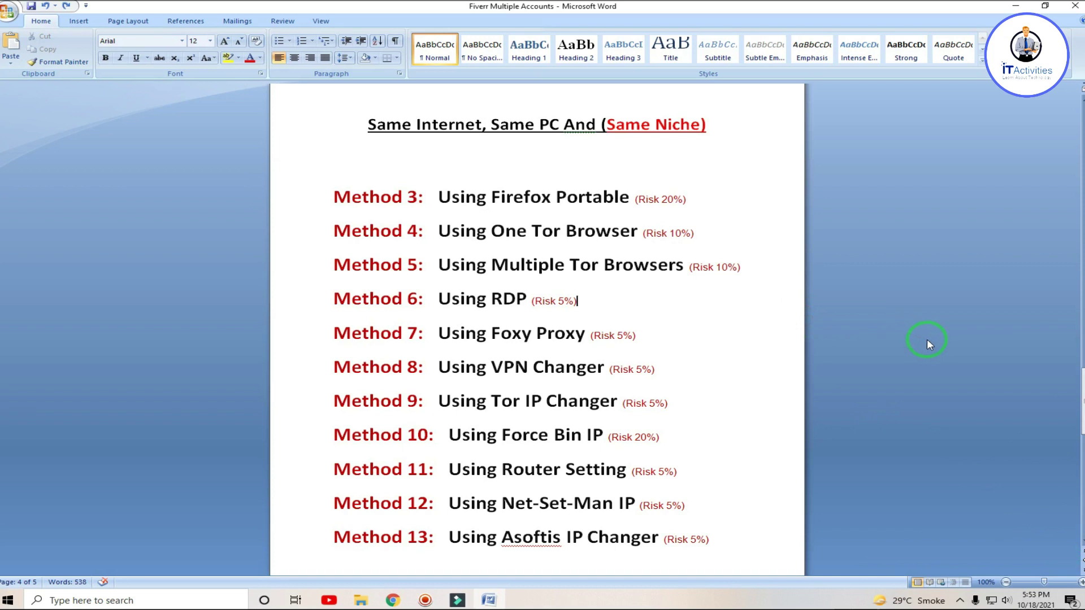
Review Method 4 in the Word document, switch to Chrome and search Google for the copied text "download tor browser for pc".
drag(357, 229, 602, 229)
drag(702, 235, 641, 237)
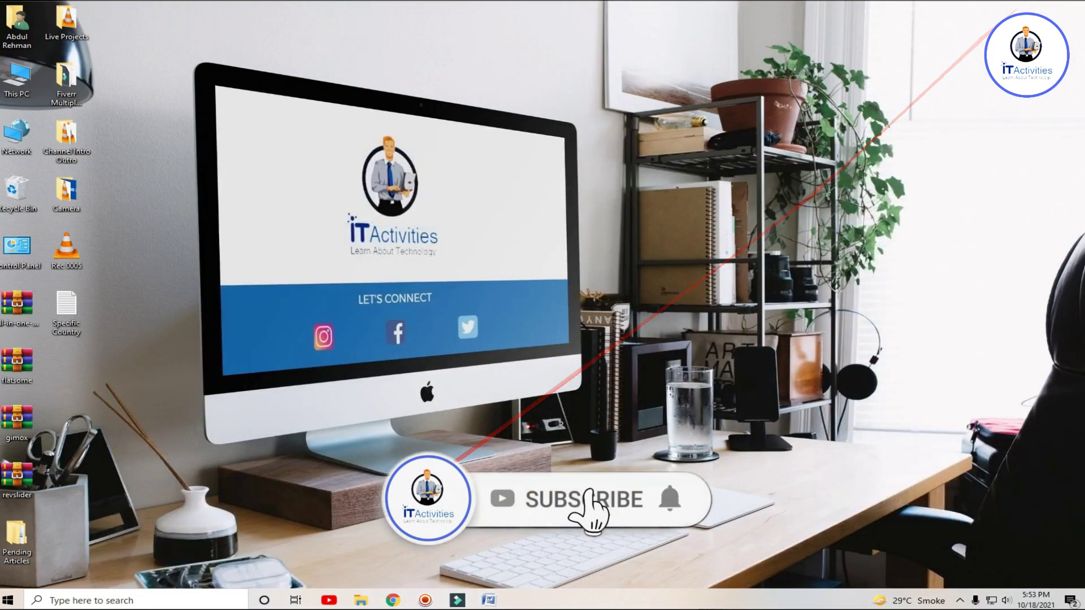
click(392, 600)
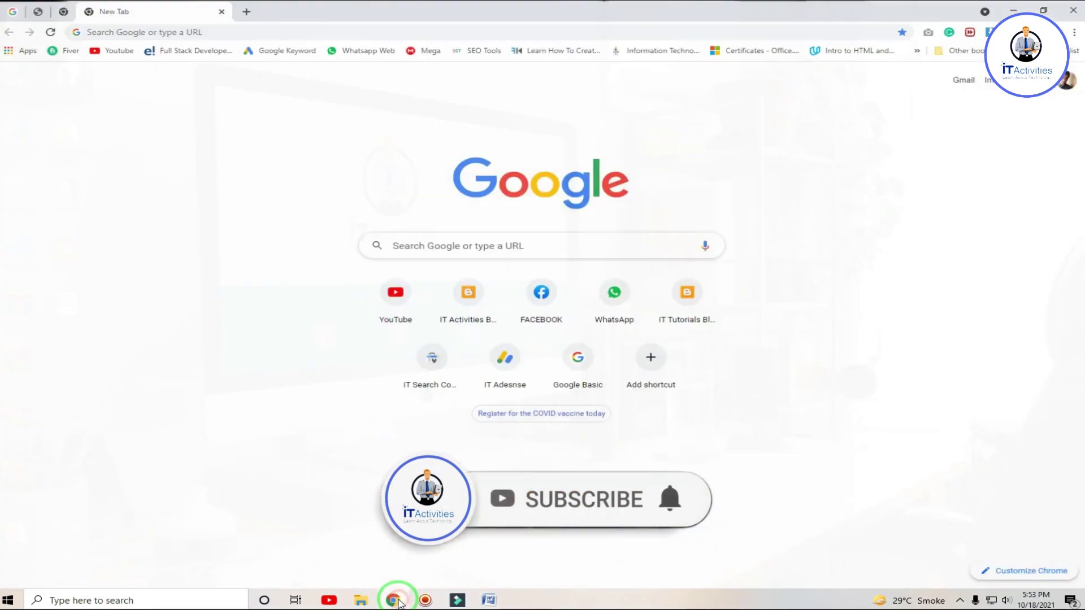
right_click(378, 28)
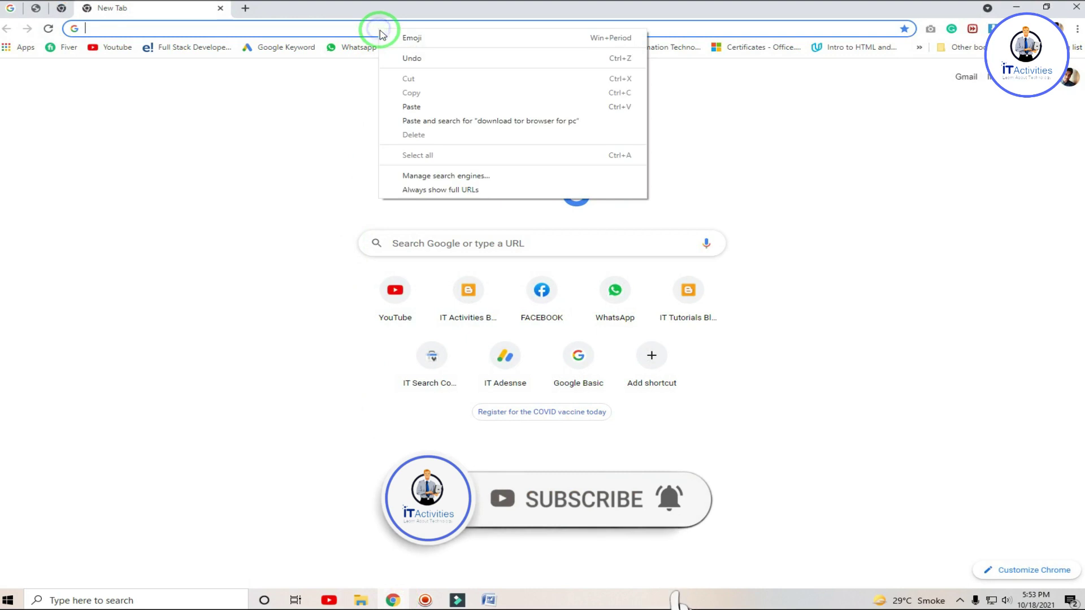
click(460, 121)
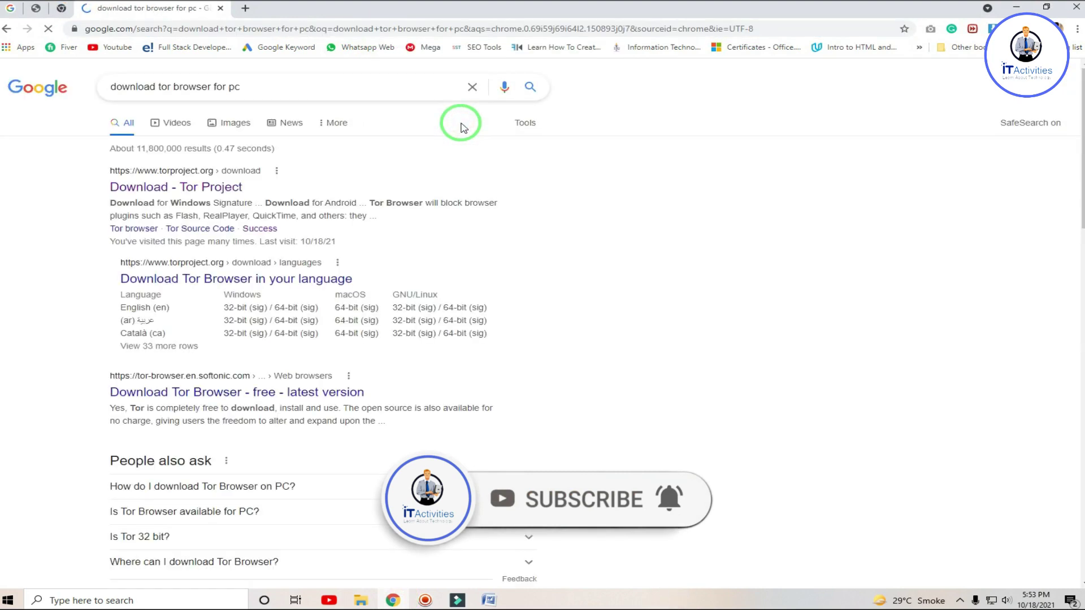
Open the Tor Project download page from the results and start downloading Tor Browser for Windows.
click(169, 188)
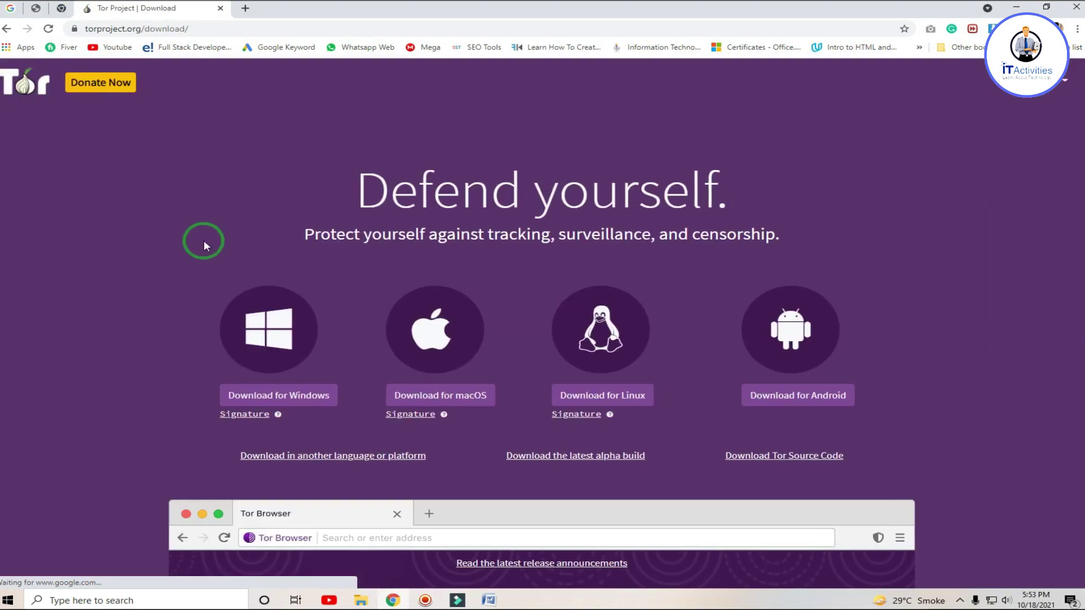
click(295, 396)
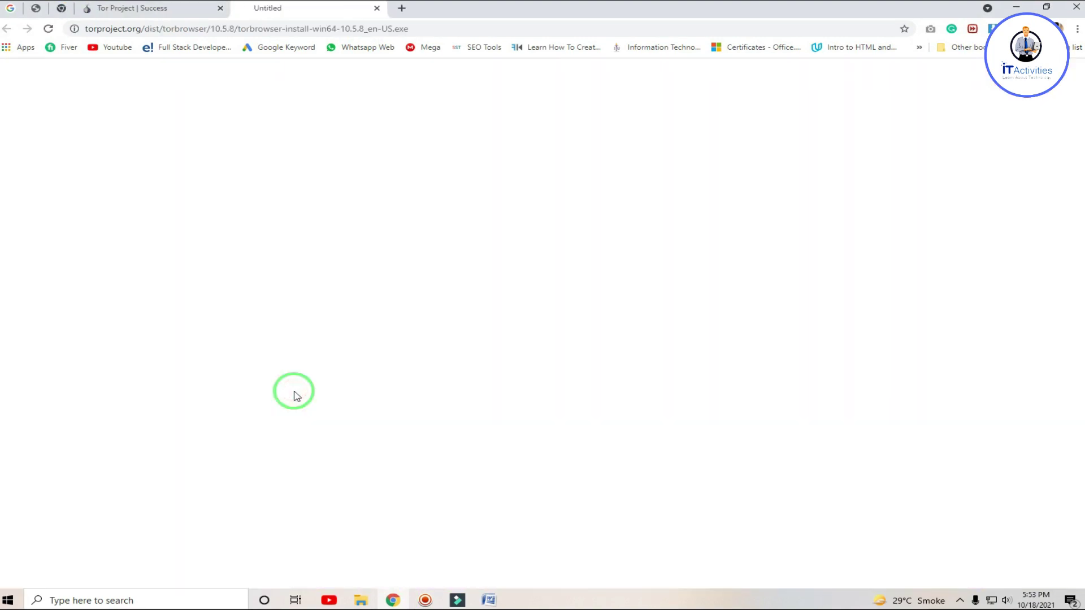
mouse_move(305, 402)
mouse_down()
mouse_move(106, 532)
mouse_move(147, 596)
mouse_move(114, 515)
mouse_up()
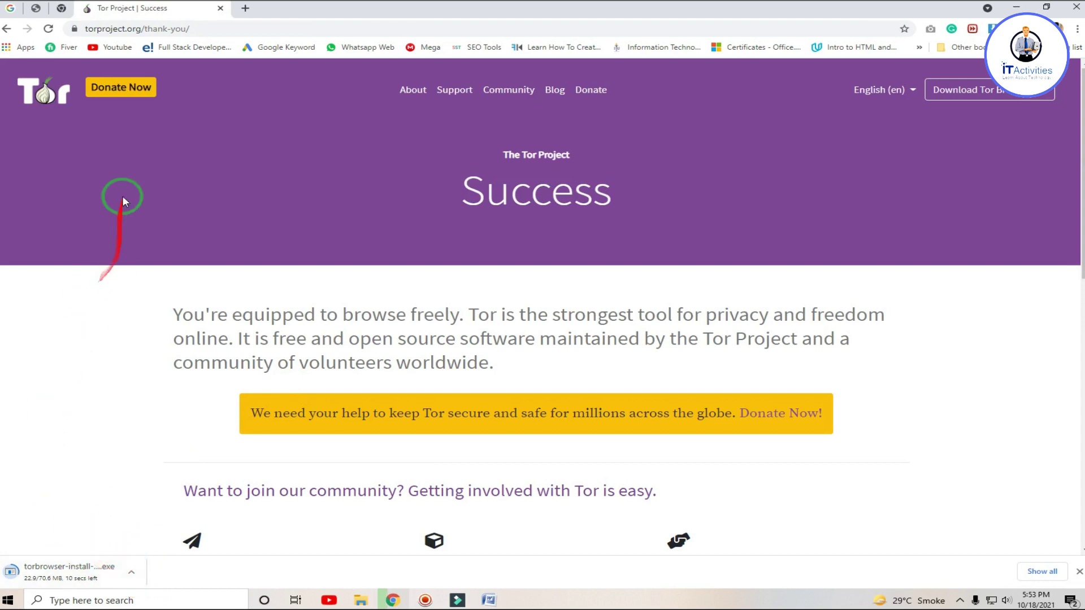
Read the Firefox featured answer in the already open "tor browser made by mozilla" Google search.
click(6, 29)
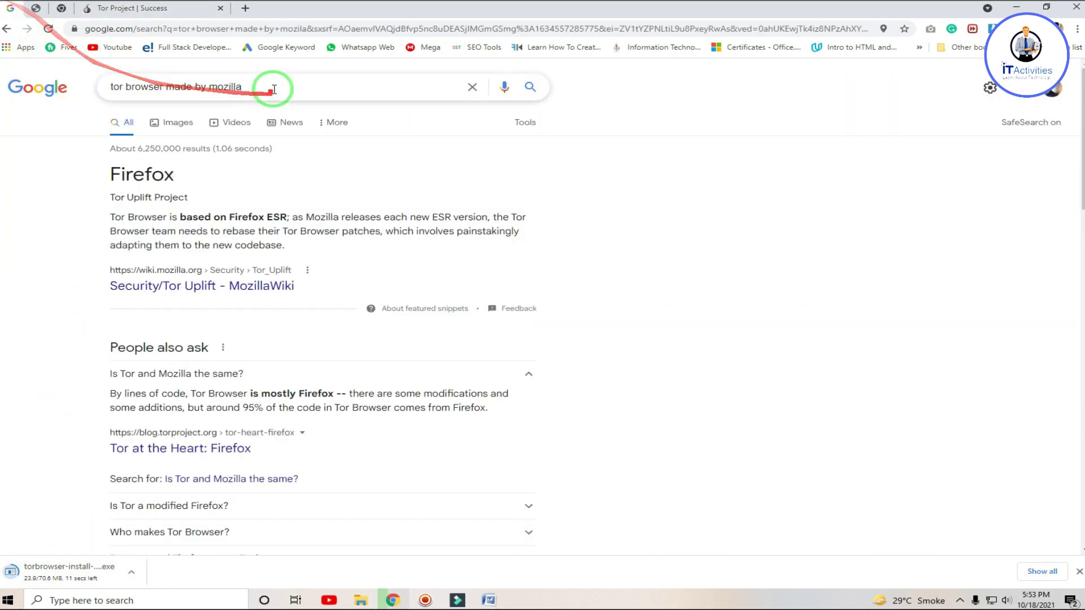
drag(271, 87, 107, 87)
click(94, 181)
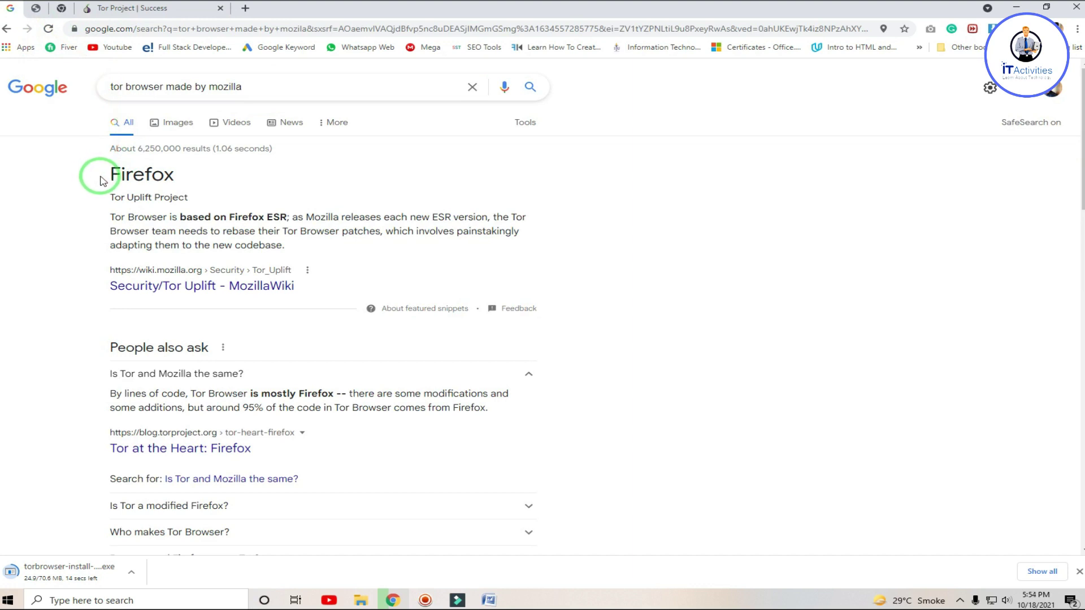
mouse_move(109, 180)
mouse_down()
mouse_move(292, 180)
mouse_move(210, 188)
mouse_move(200, 178)
mouse_move(107, 174)
mouse_up()
click(292, 180)
click(86, 186)
drag(205, 177, 107, 175)
click(31, 198)
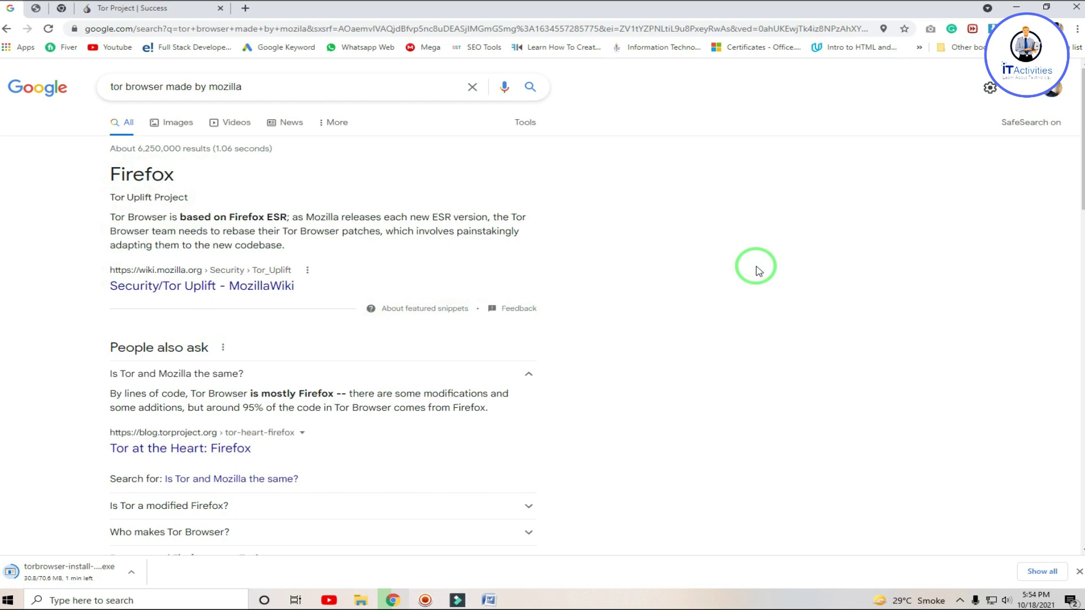
Read the answer to "Is Tor and Mozilla the same?" in the related questions, focusing on the shared code share.
scroll(632, 286, down, 1)
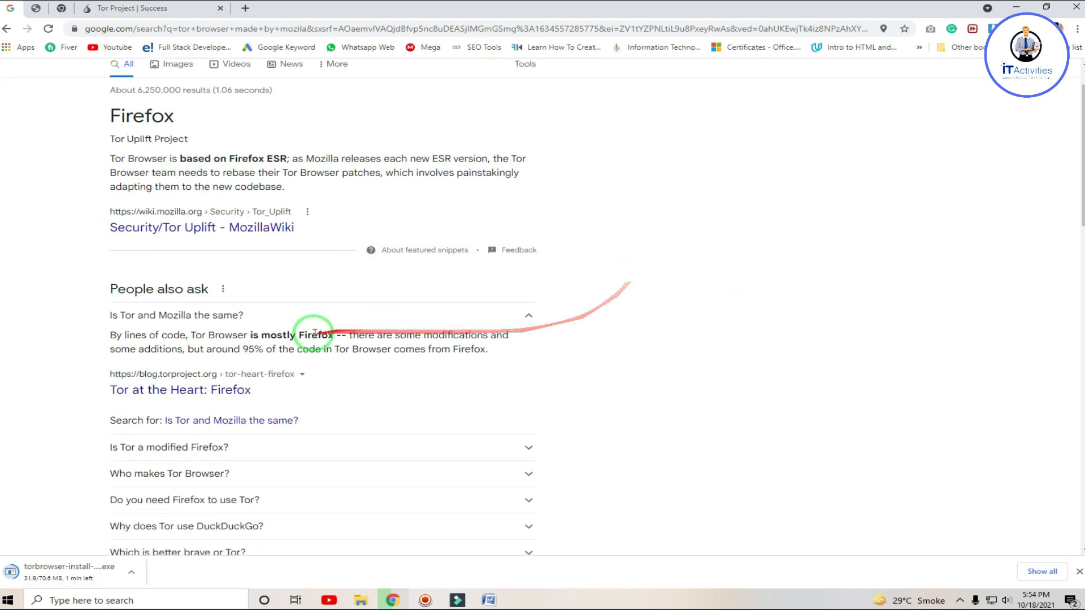
drag(245, 349, 352, 349)
drag(442, 349, 500, 351)
click(613, 335)
scroll(614, 335, up, 1)
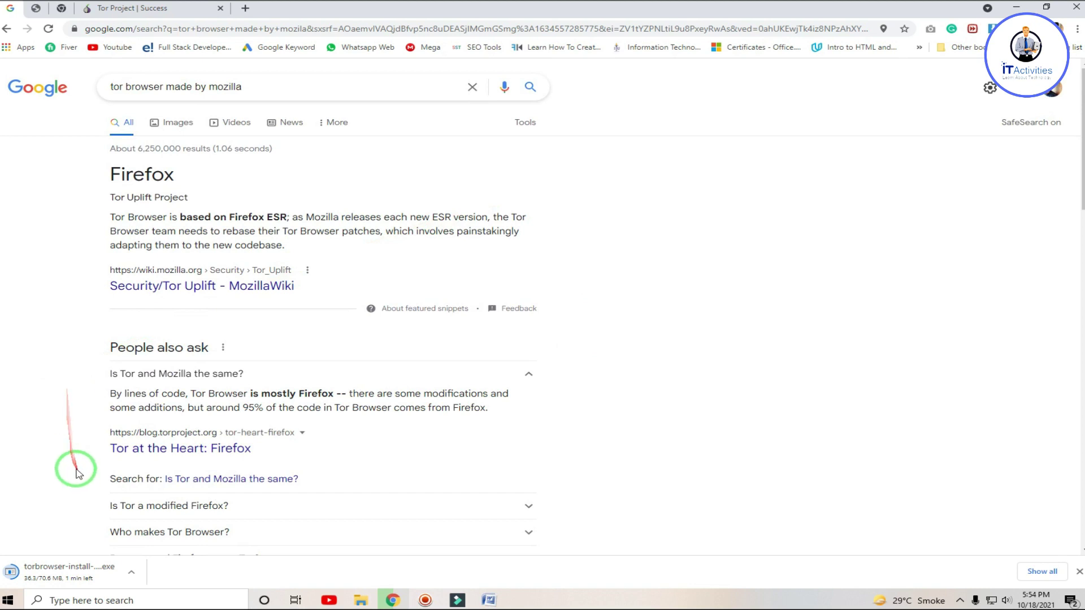
Cancel the running Tor Browser installer download and minimize the Chrome window.
click(131, 573)
click(153, 554)
click(1016, 7)
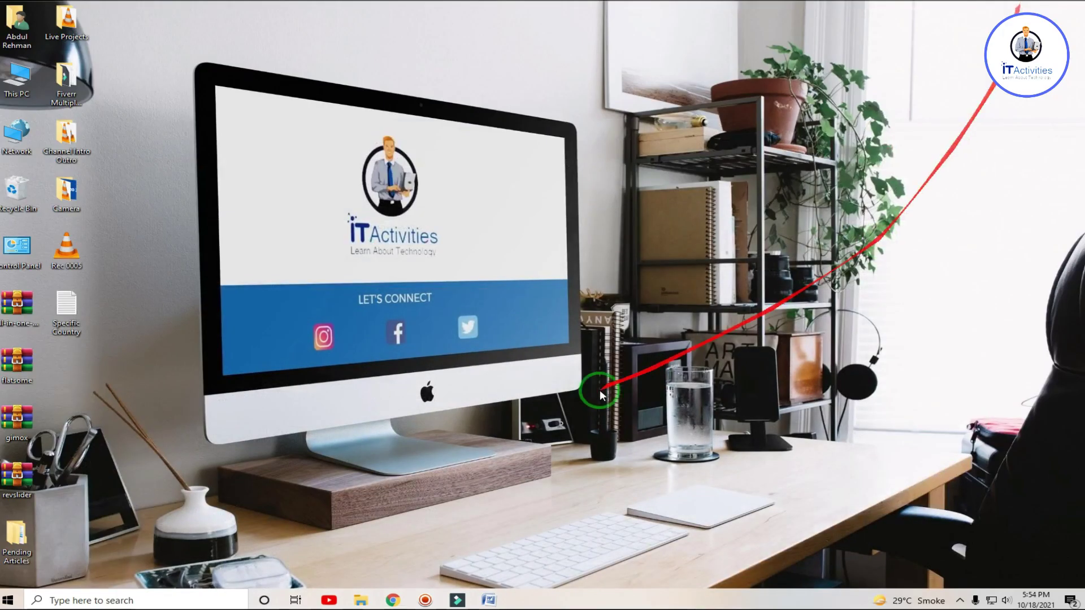
Copy the torbrowser-install-win64-10.5.8_en-US installer from the Programs folder in Downloads and minimize File Explorer.
click(360, 600)
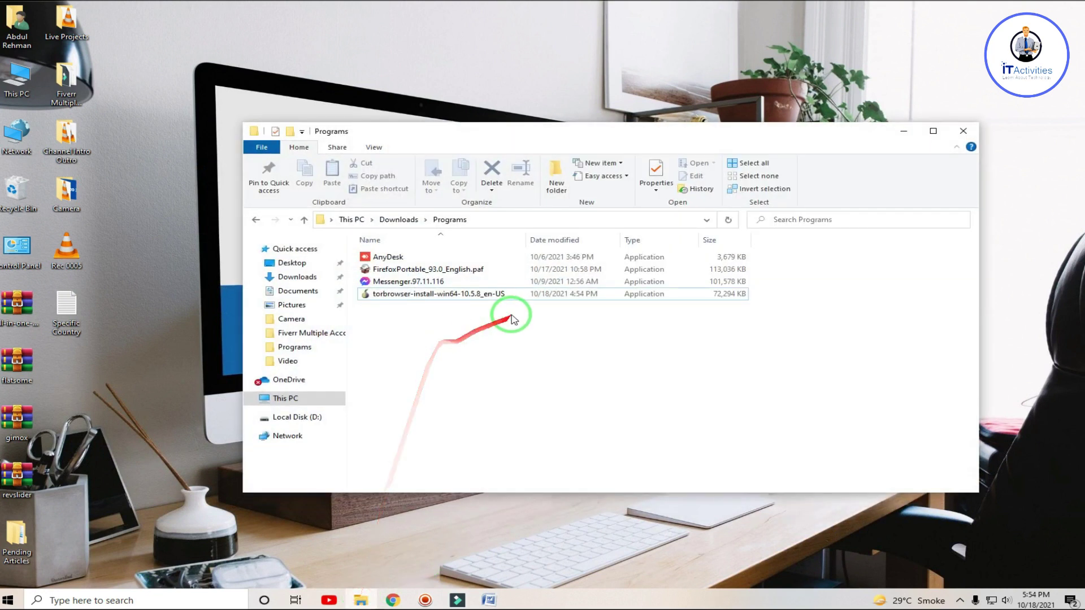
right_click(517, 298)
click(514, 295)
right_click(507, 294)
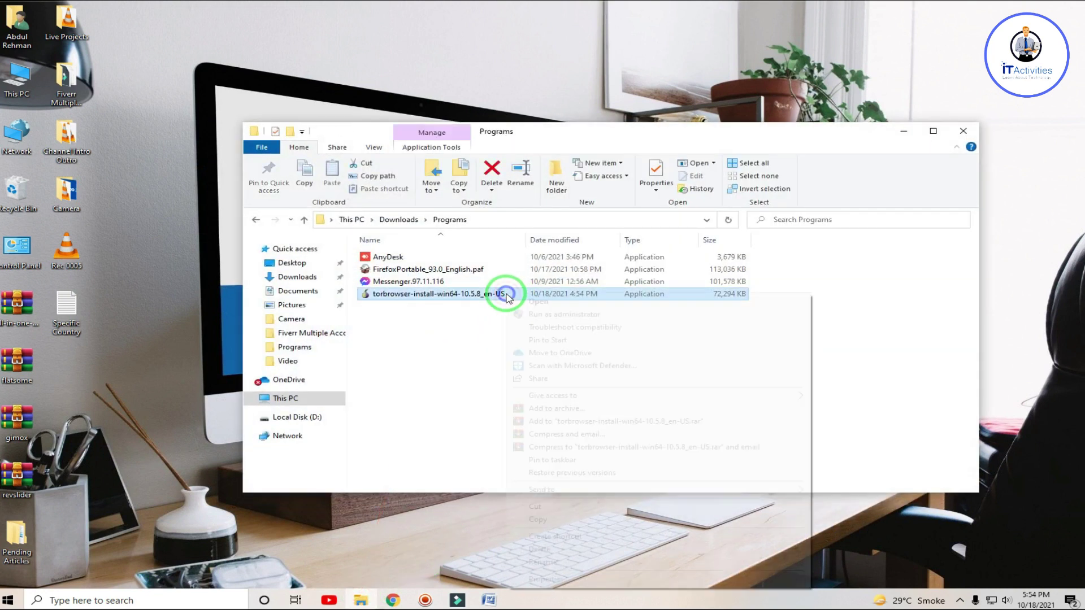
click(569, 524)
click(904, 131)
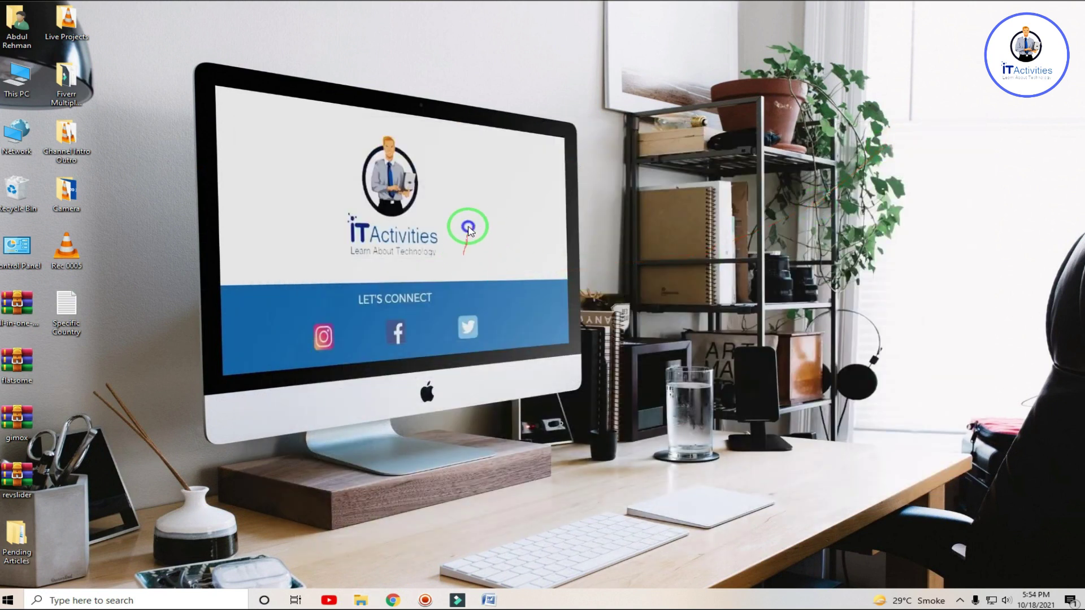
Create a new folder on the desktop.
right_click(468, 228)
click(642, 366)
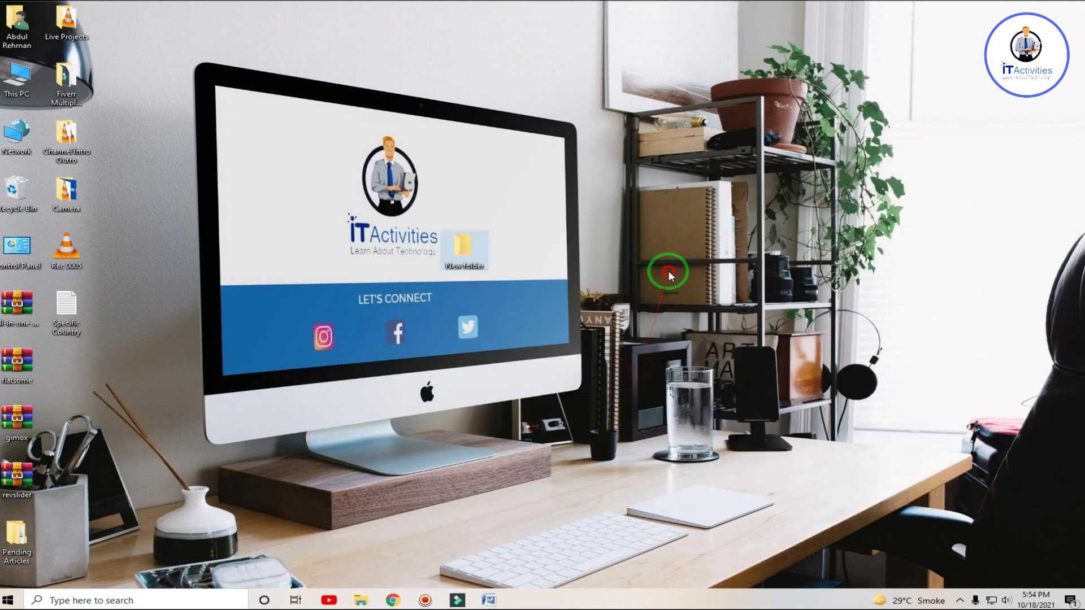
Paste the copied torbrowser-install-win64-10.5.8_en-US installer into the new desktop folder.
double_click(462, 256)
right_click(504, 313)
click(548, 394)
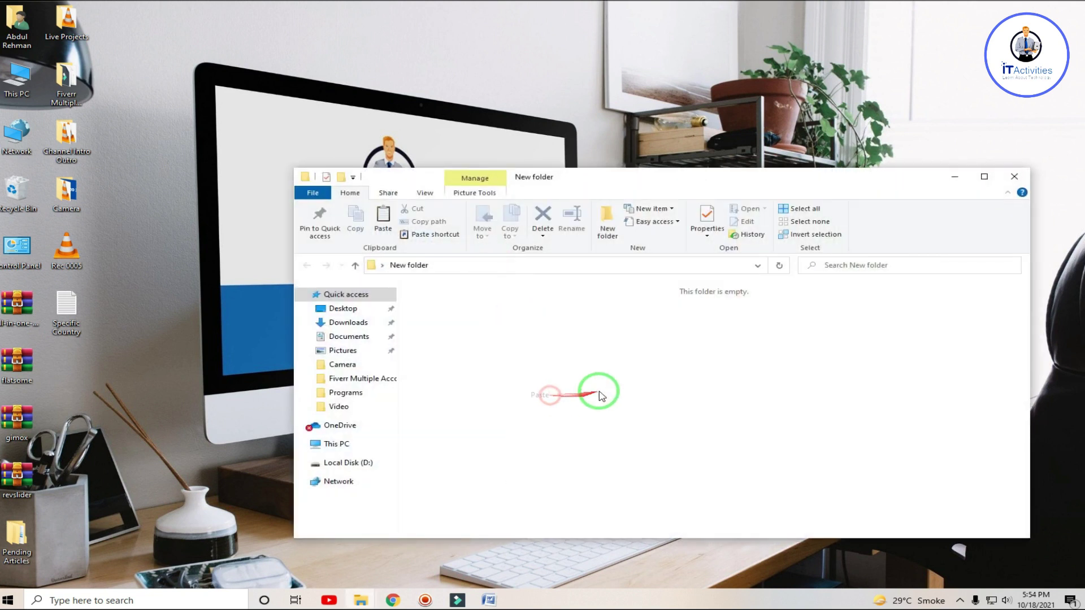
click(656, 355)
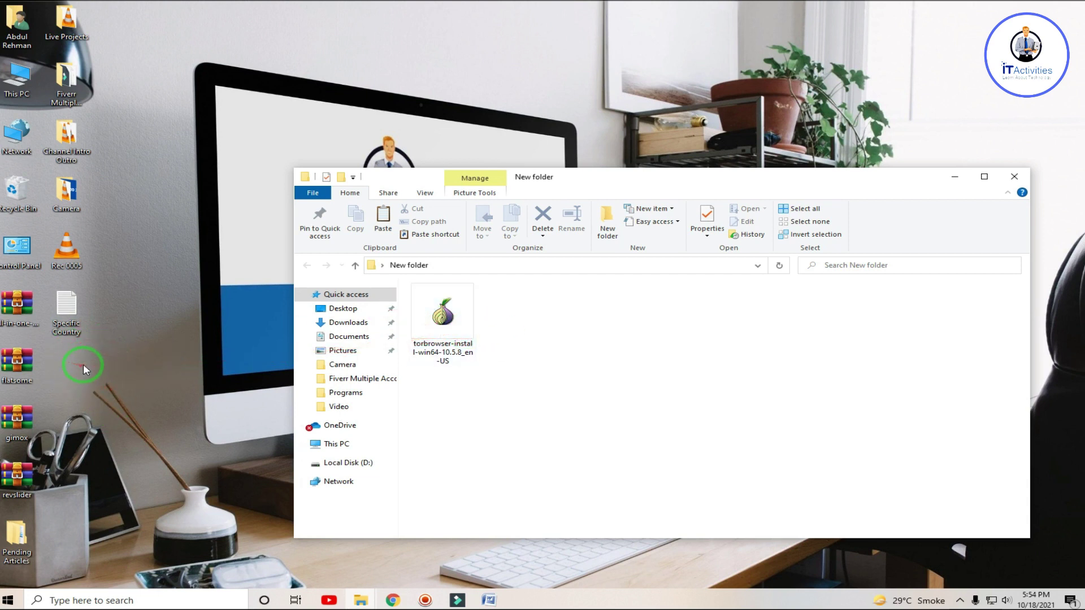
Run the Tor Browser installer as administrator and install it into the default Tor Browser folder on the desktop.
click(474, 328)
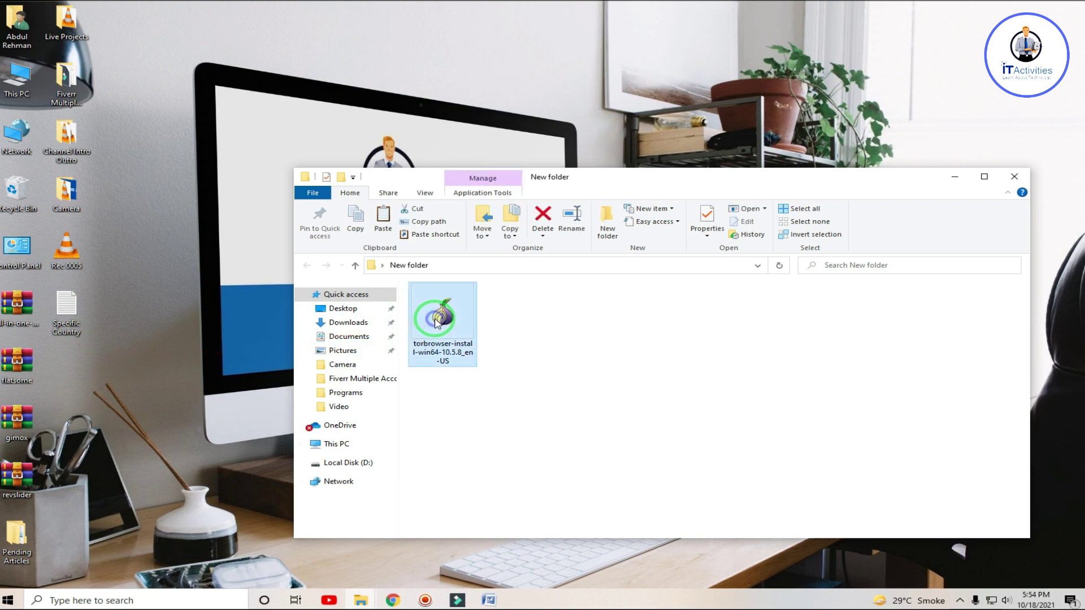
right_click(477, 328)
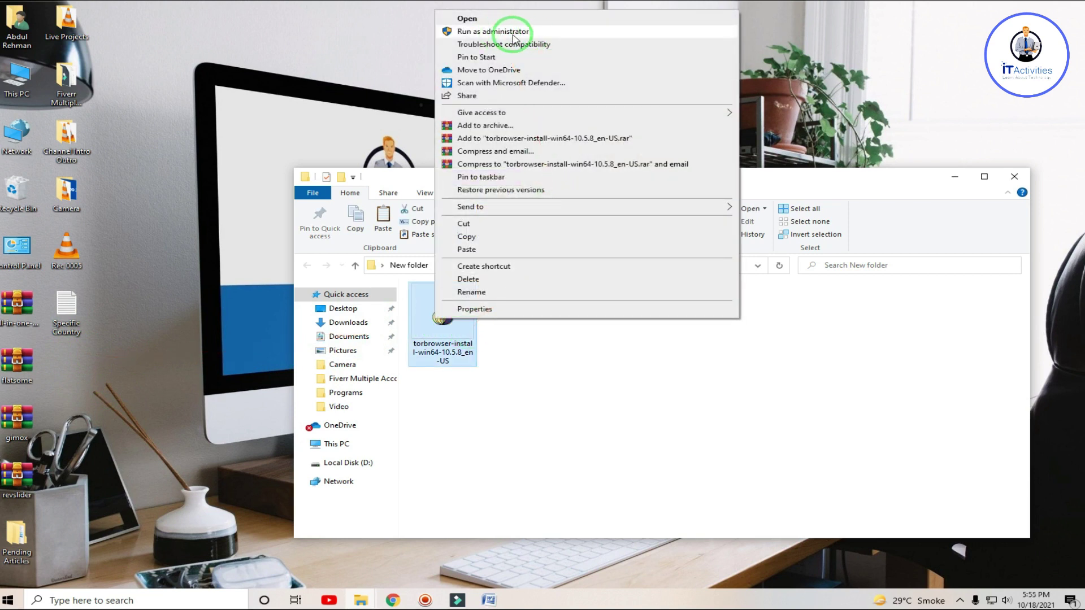
click(521, 35)
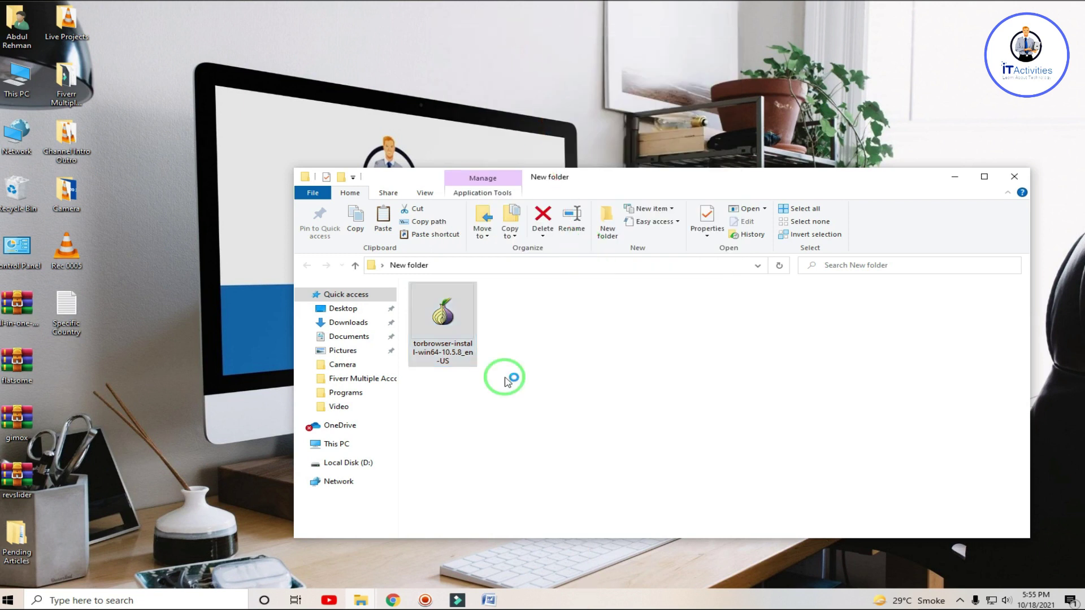
click(552, 322)
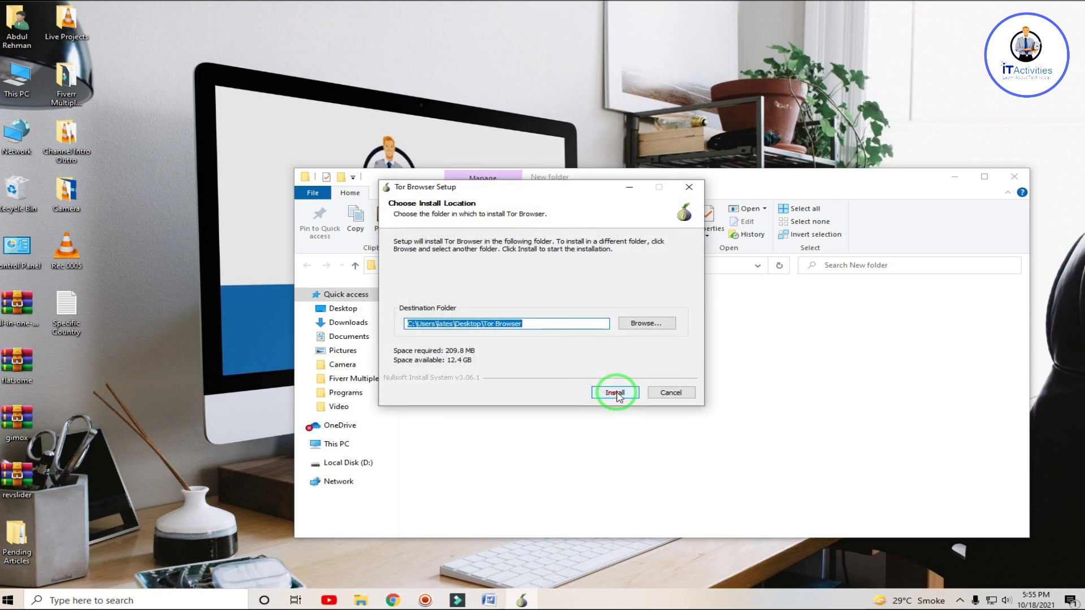
click(615, 393)
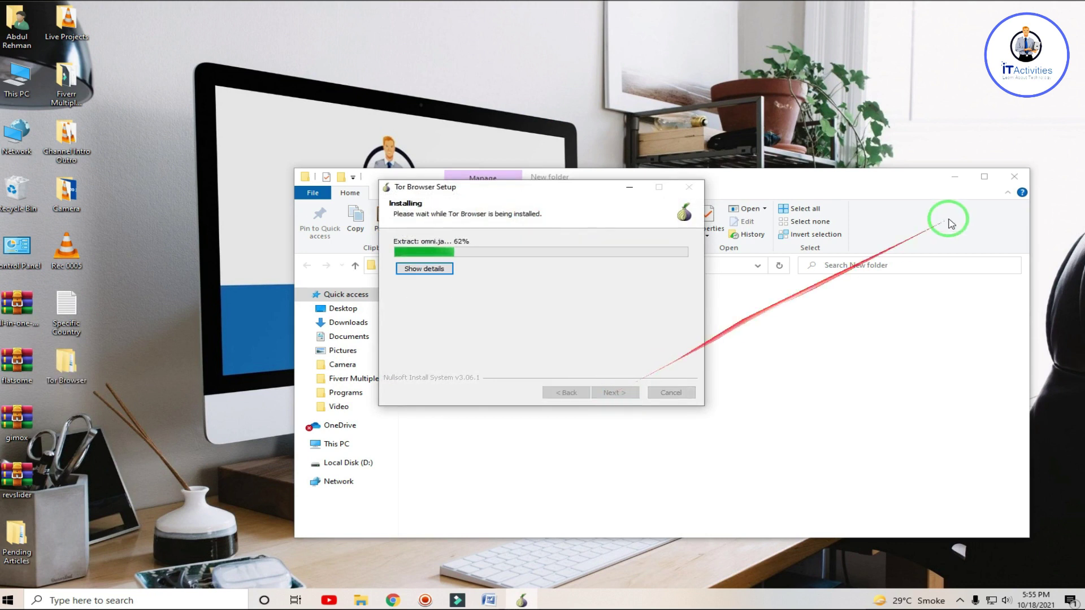
Close the installer's folder window and finish Tor Browser Setup without running the browser or adding shortcuts.
drag(1008, 174, 952, 276)
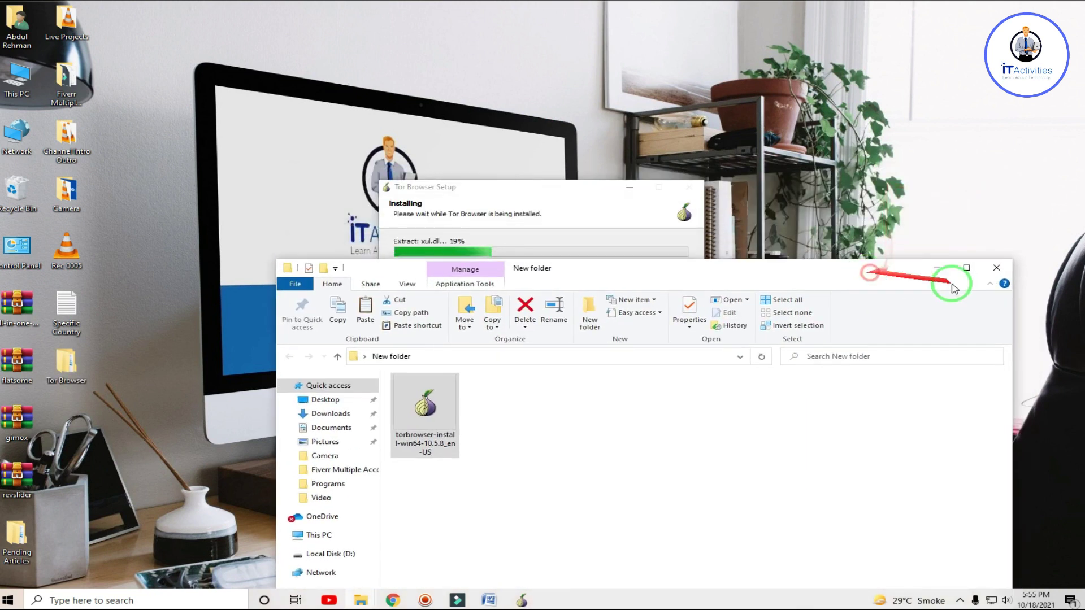
click(993, 268)
drag(494, 190, 538, 177)
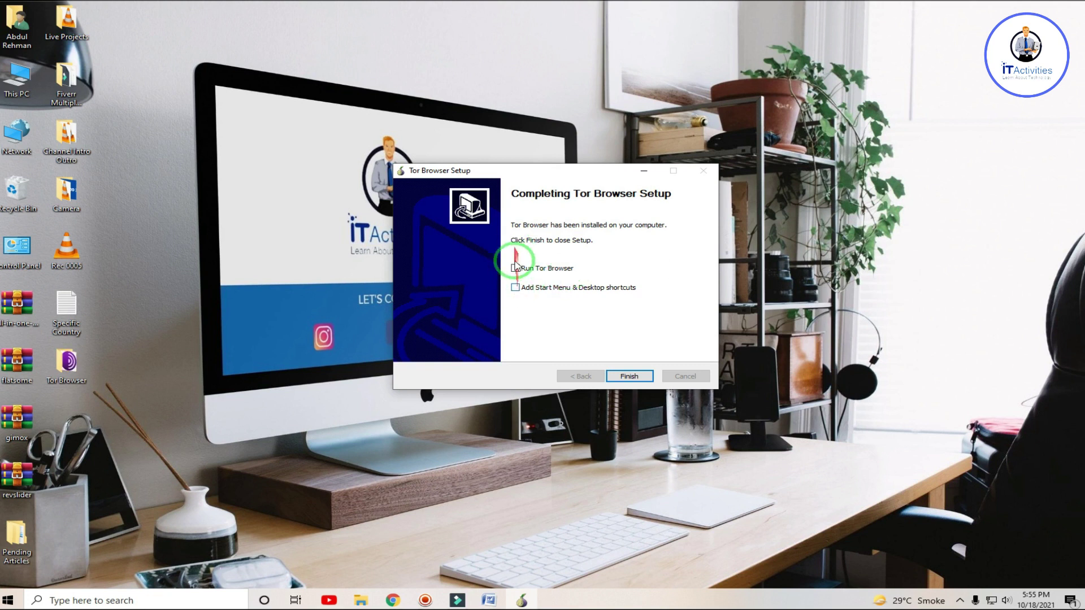
click(627, 375)
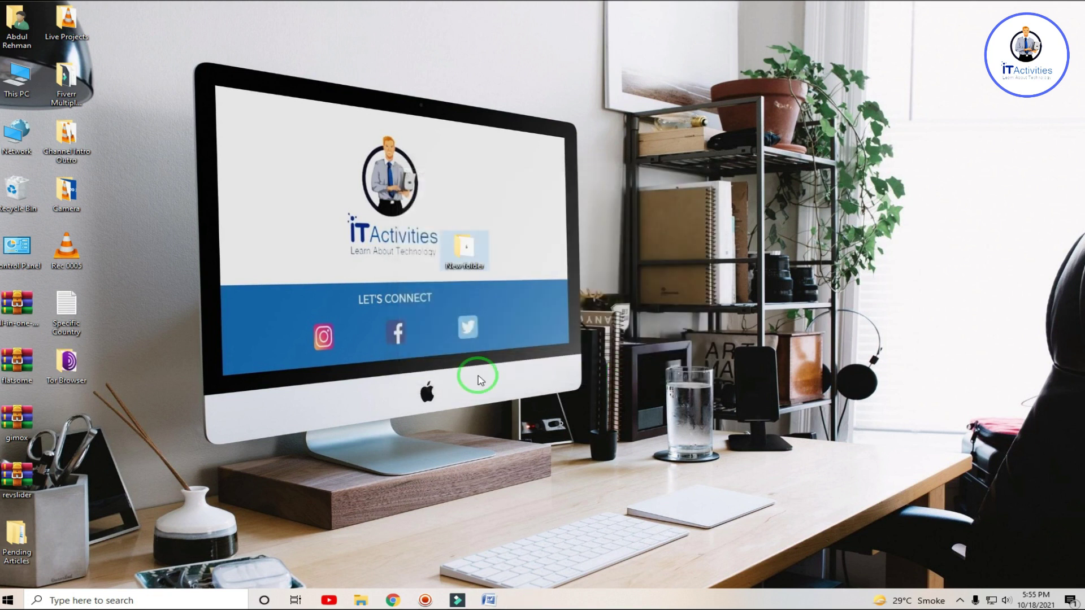
Start Tor Browser from its desktop folder, close the folder window, and connect to the Tor network.
double_click(67, 364)
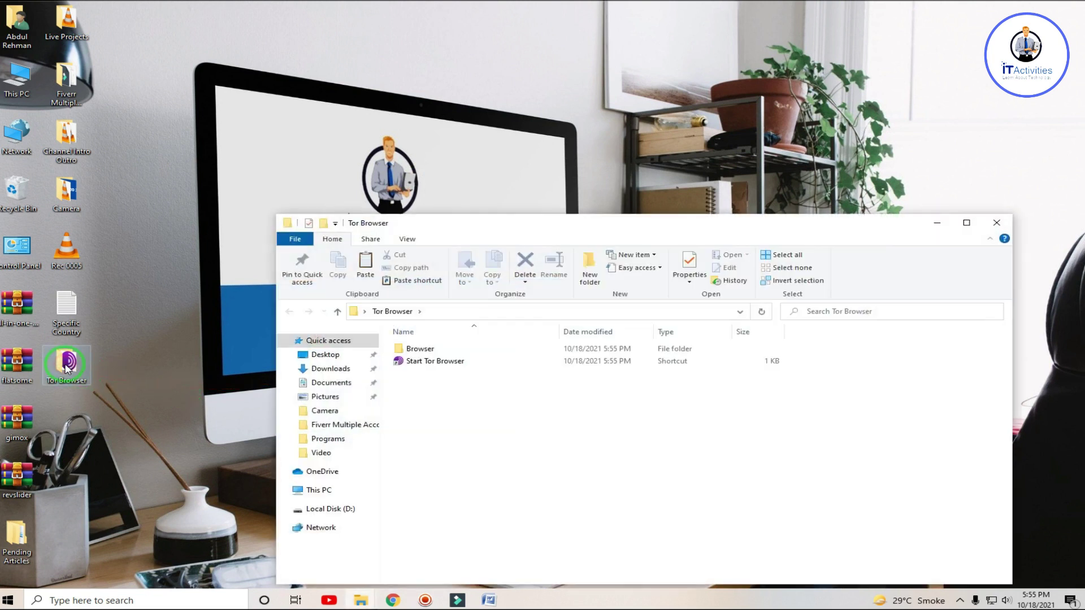
click(500, 363)
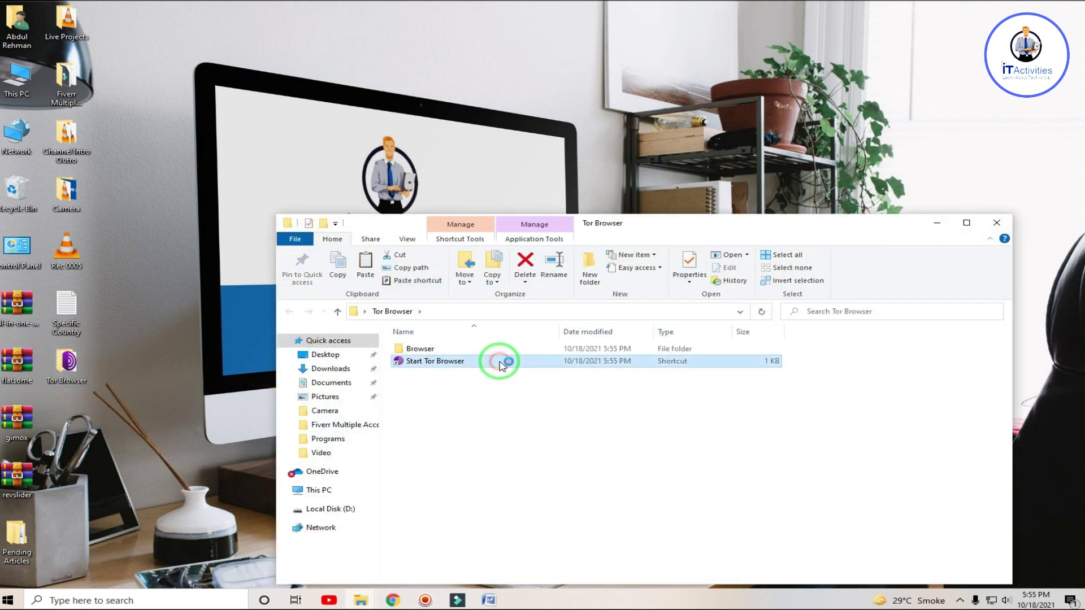
click(998, 225)
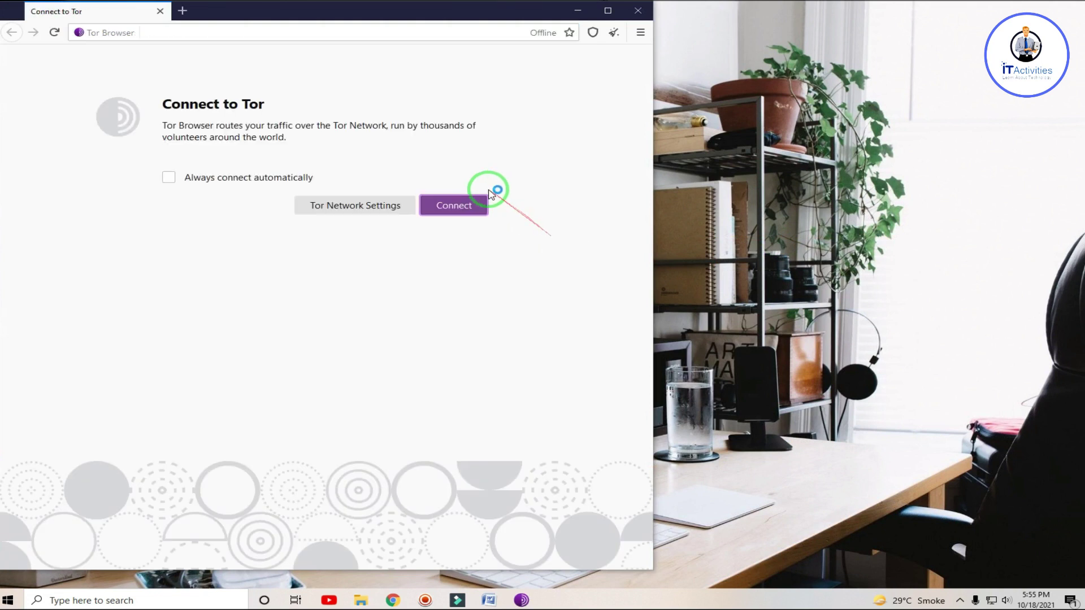
drag(416, 16, 652, 25)
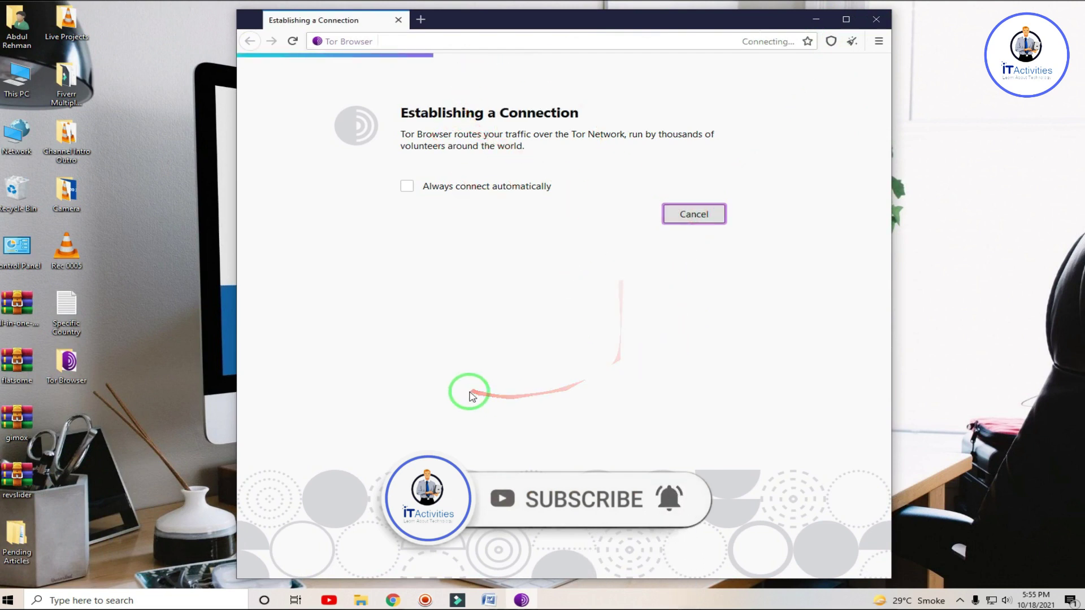
Switch to Chrome and review the IP address, country and map location on WhatIsMyIPAddress, then minimize Chrome.
click(393, 600)
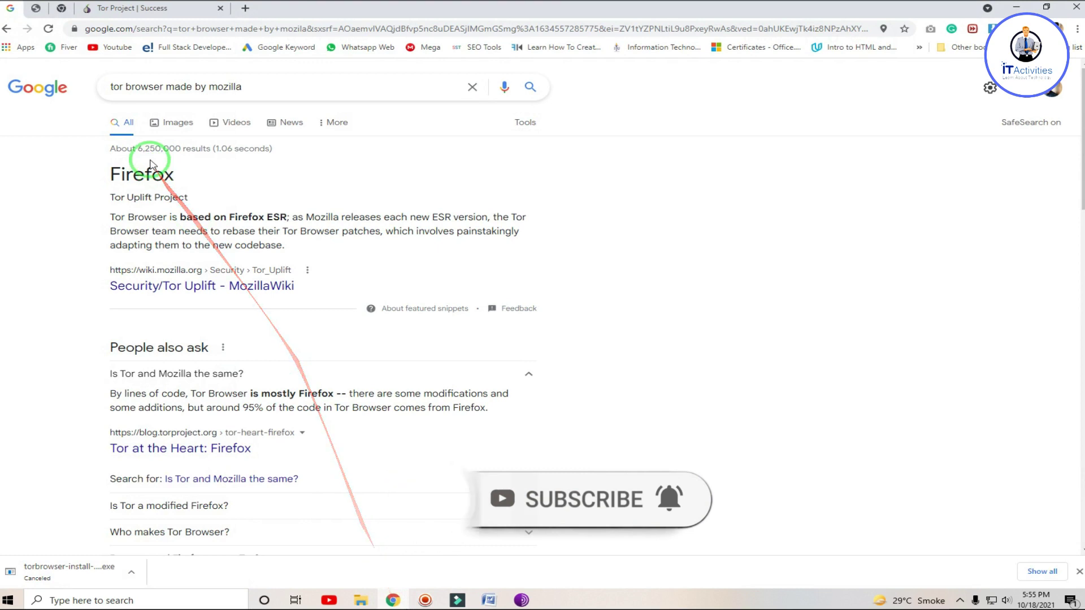
click(35, 8)
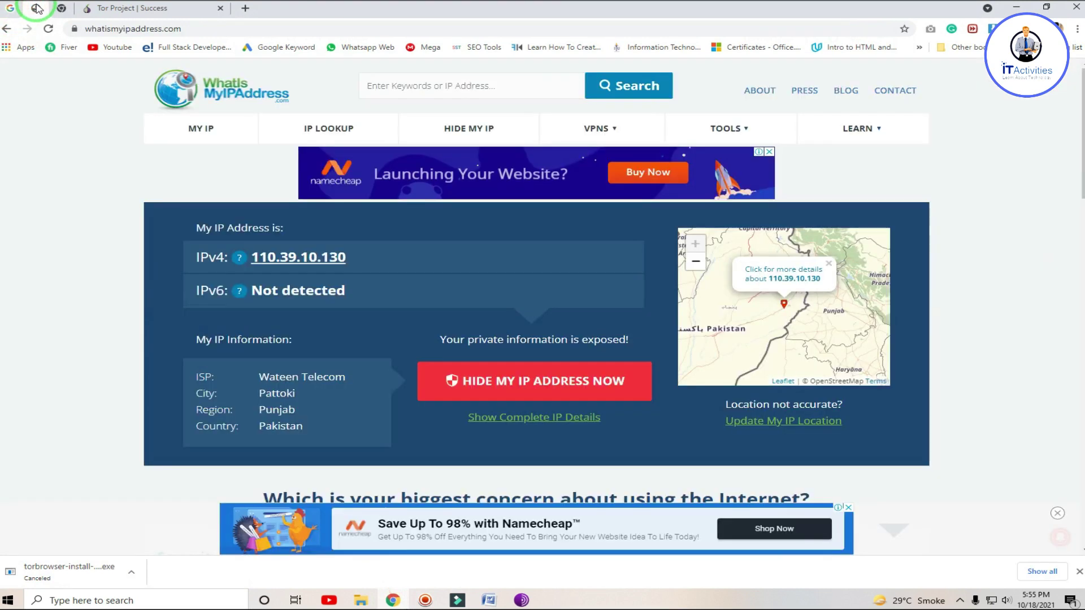
drag(371, 258, 248, 259)
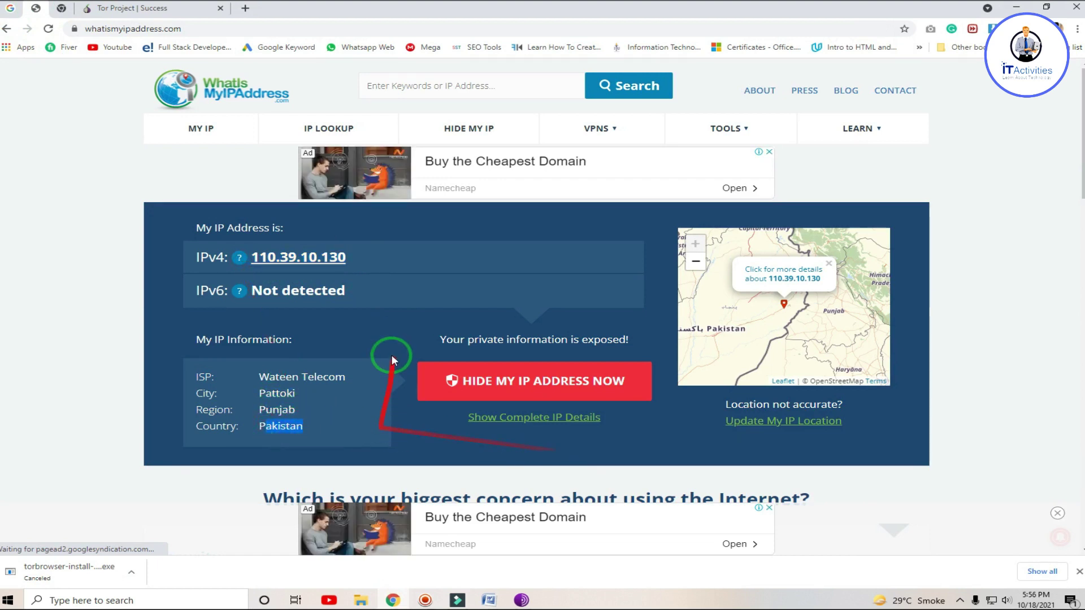
click(439, 350)
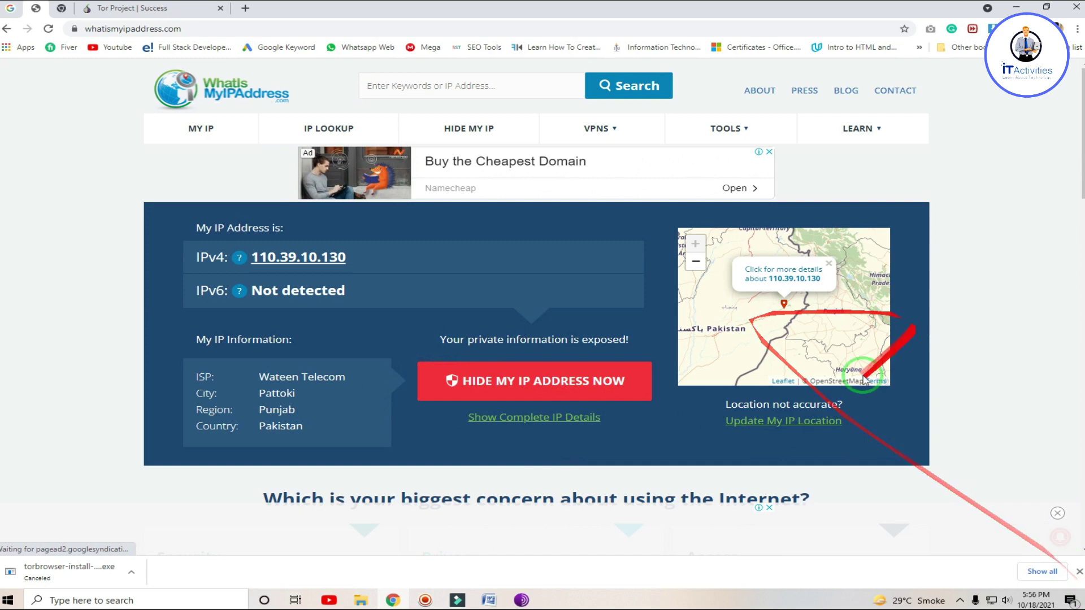
click(1013, 5)
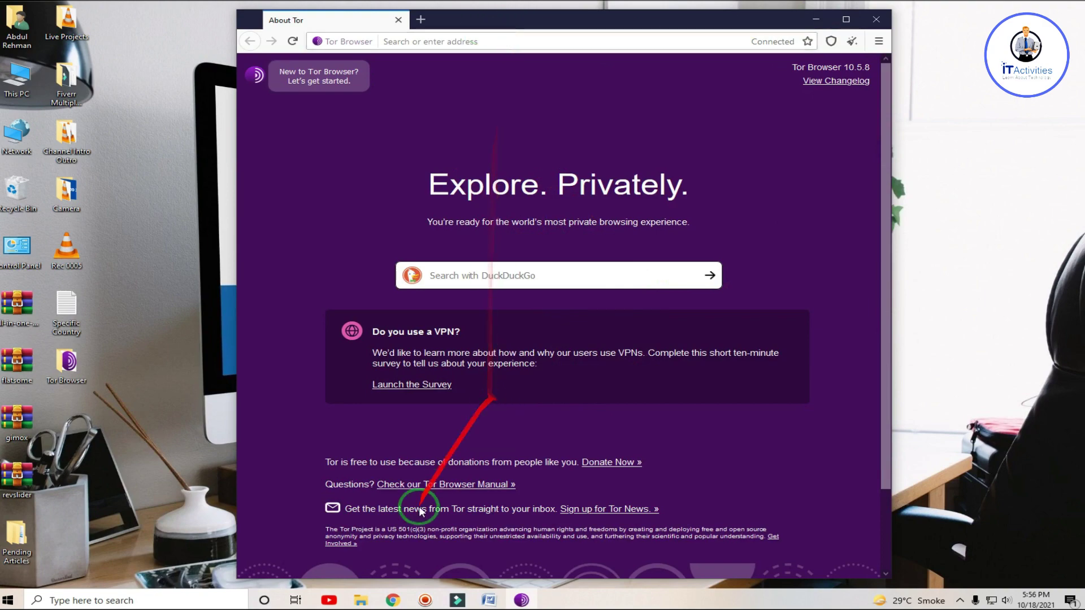
click(392, 600)
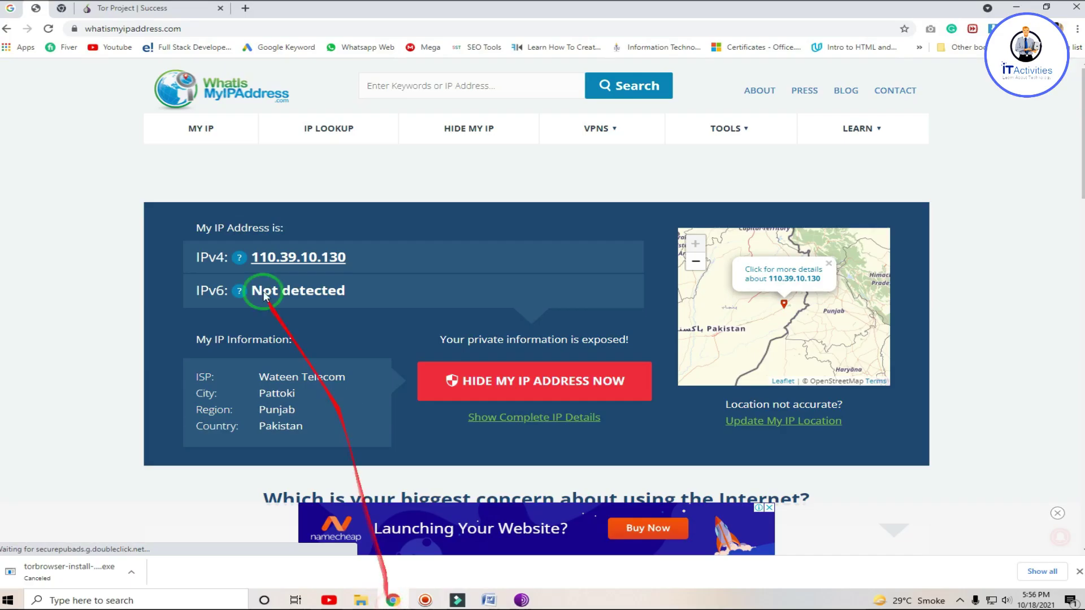
click(65, 6)
click(138, 29)
right_click(139, 29)
click(169, 90)
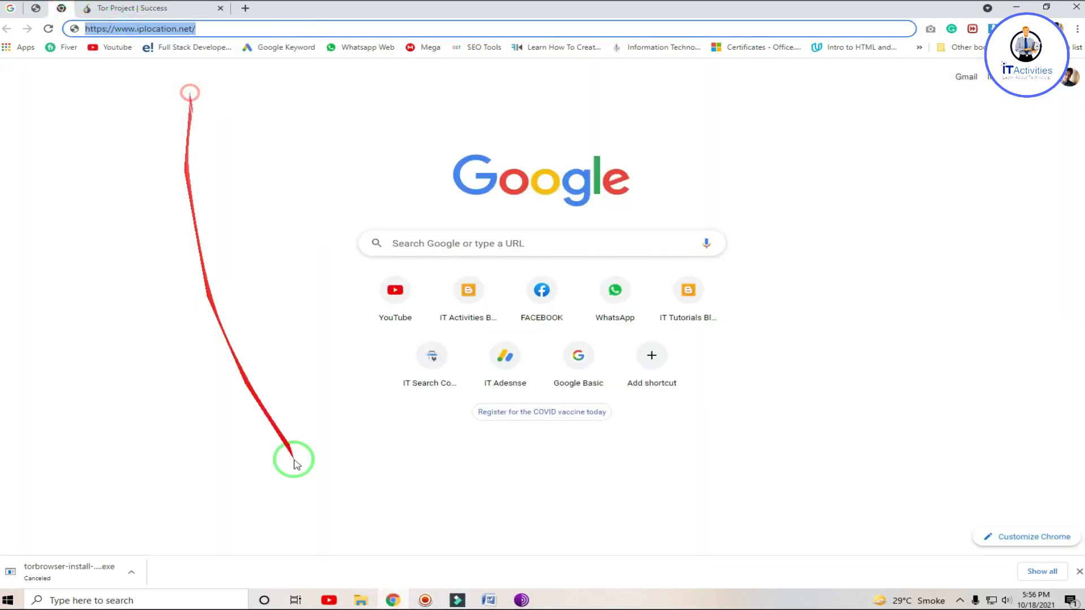
click(521, 600)
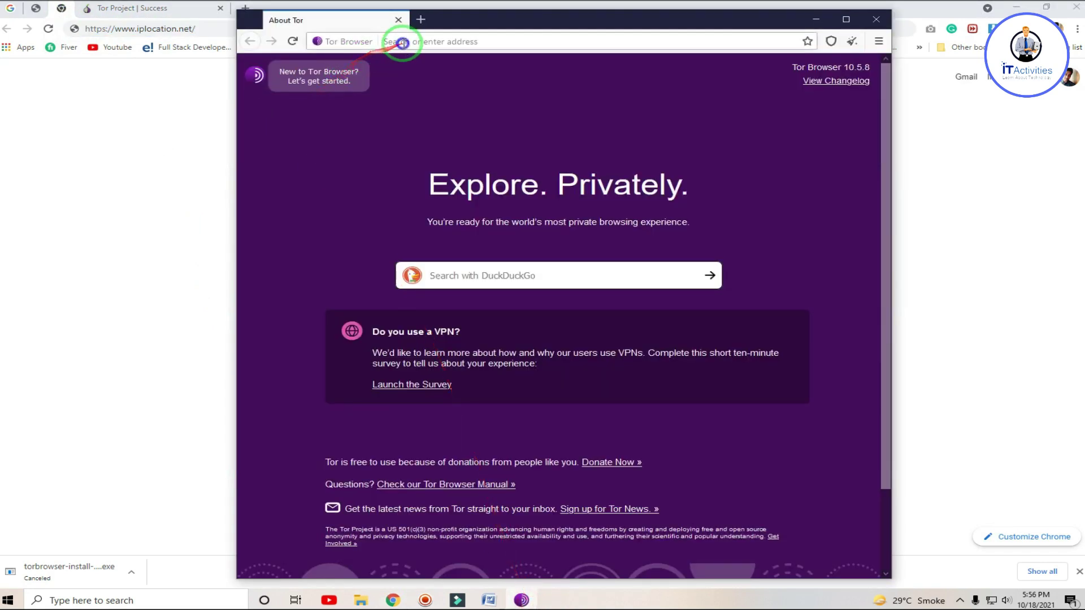
right_click(403, 42)
click(448, 105)
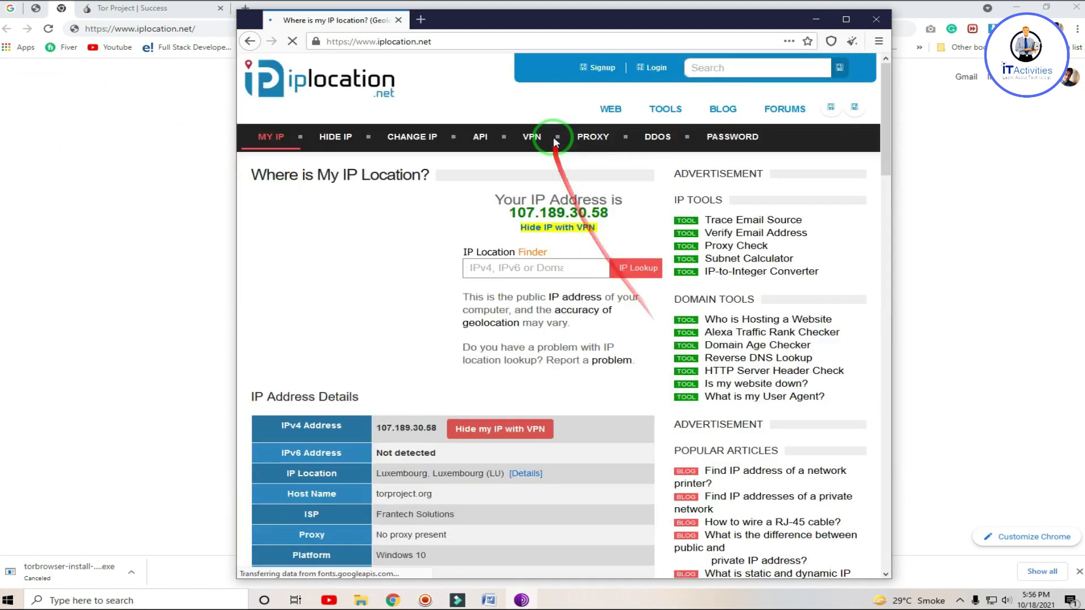
Examine the IPv4 address and IP location in Tor Browser's IP Address Details table.
scroll(504, 355, down, 2)
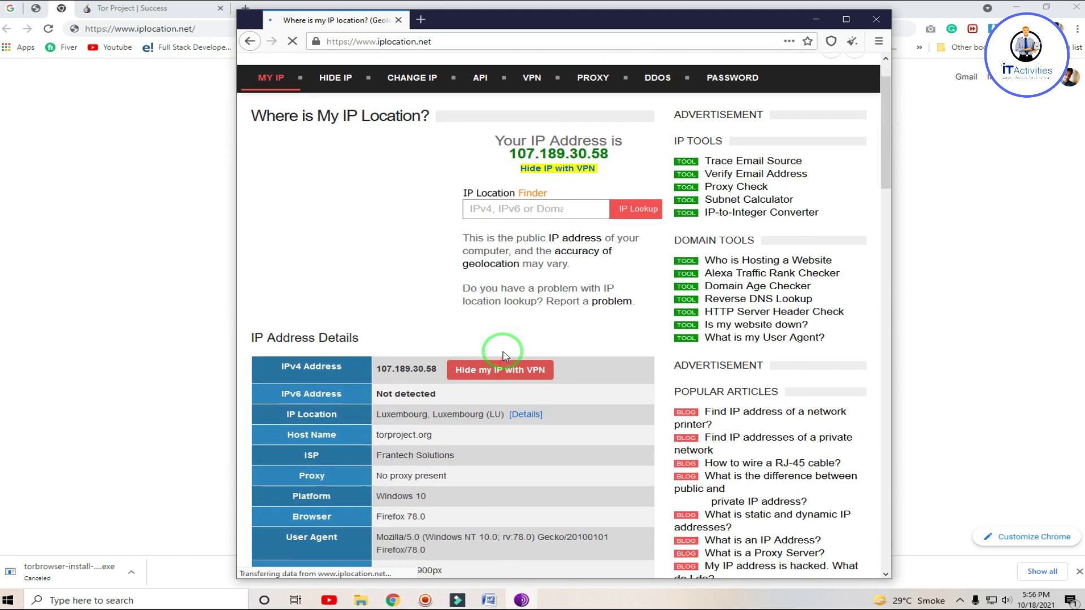
scroll(508, 362, down, 2)
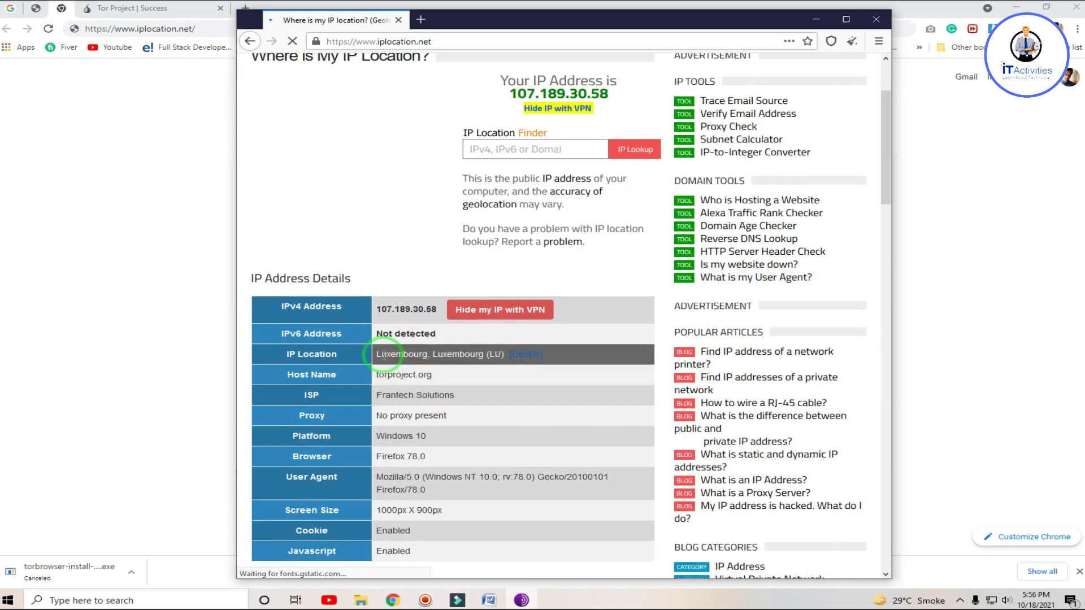
drag(427, 358, 503, 360)
click(387, 311)
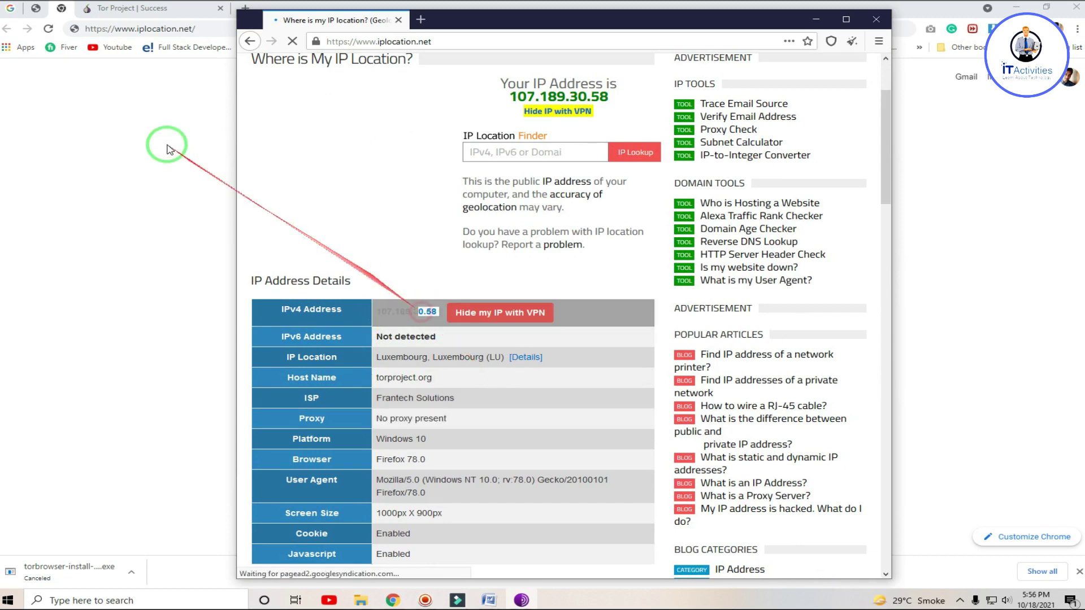
Reload WhatIsMyIPAddress in Chrome and recheck the IP address, ISP and country.
click(35, 8)
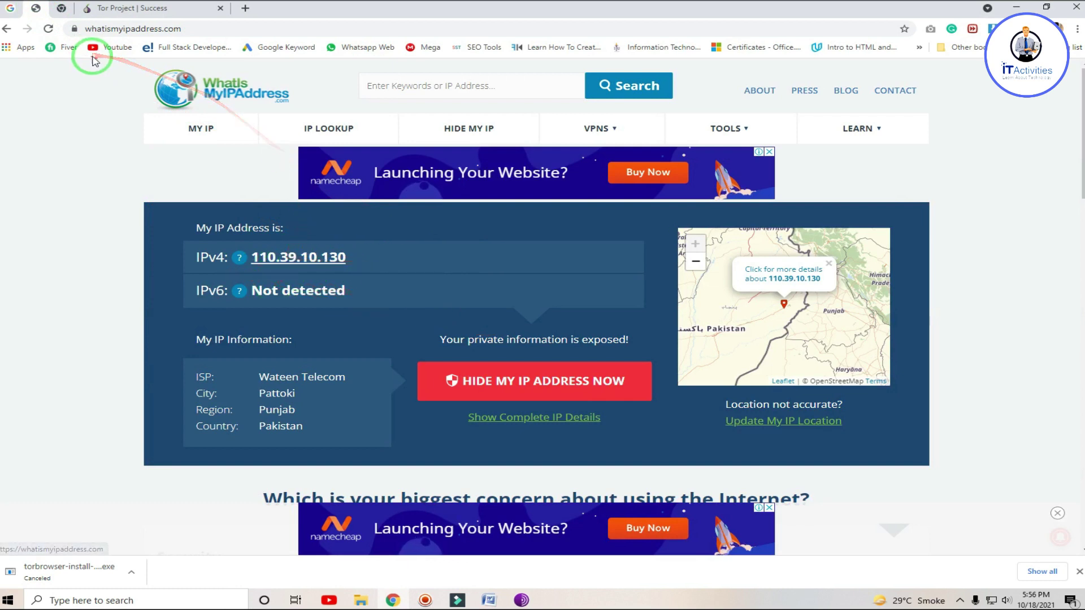
click(50, 28)
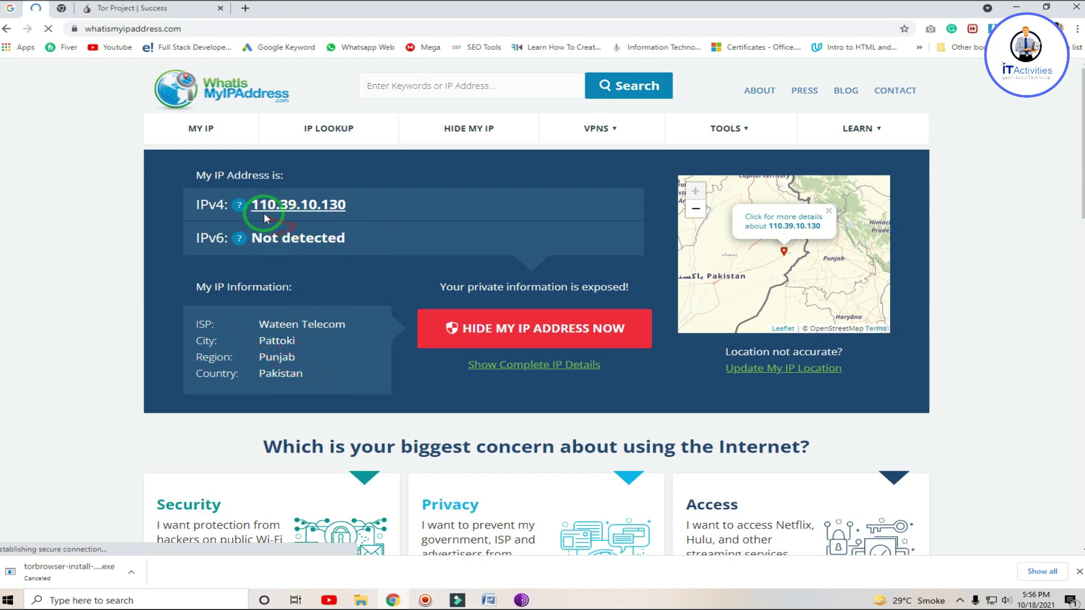
drag(322, 375, 252, 328)
click(347, 366)
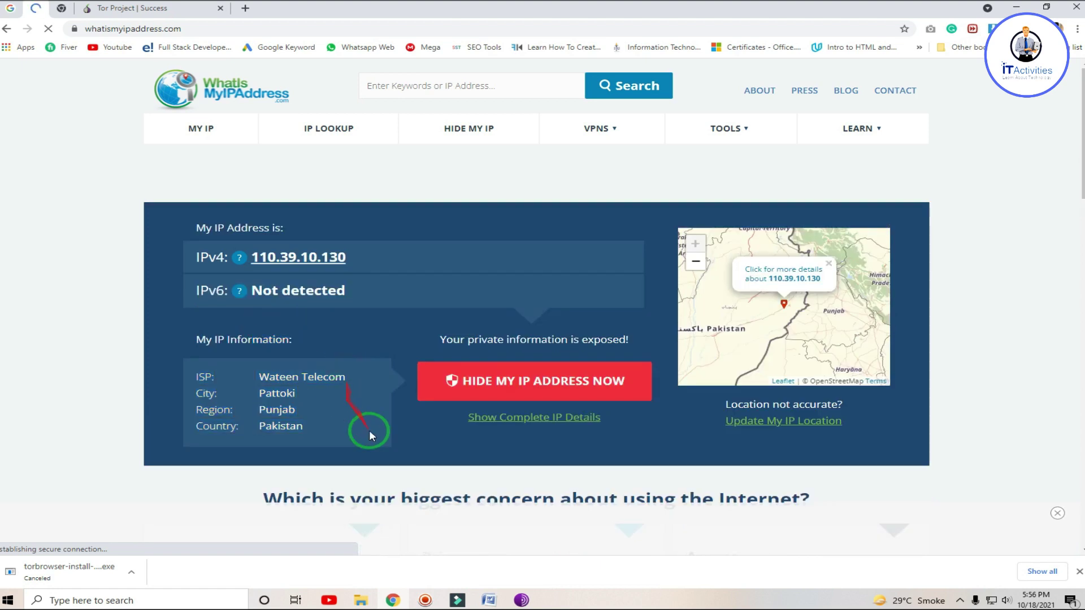
Return to Tor Browser and compare its iplocation.net IP address and location with Chrome's WhatIsMyIPAddress details side by side.
click(521, 599)
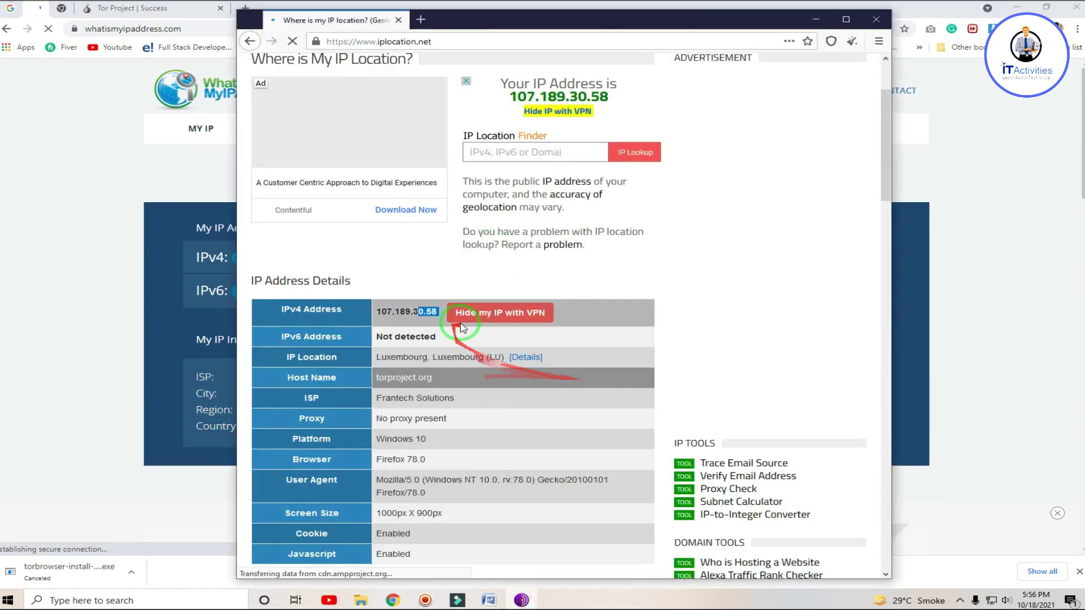
click(292, 42)
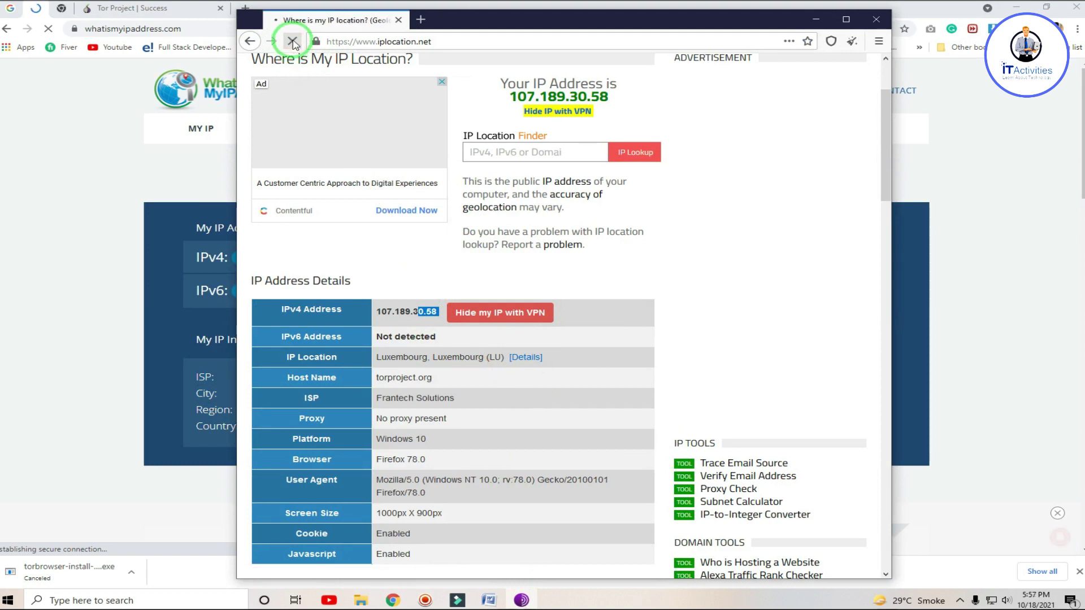
drag(496, 19, 670, 13)
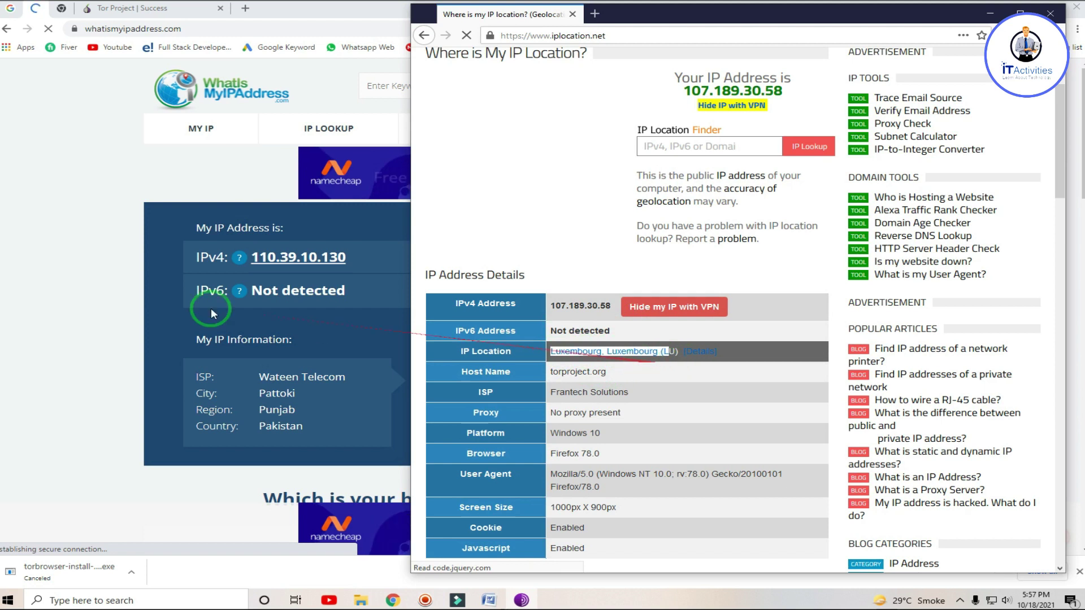
click(53, 291)
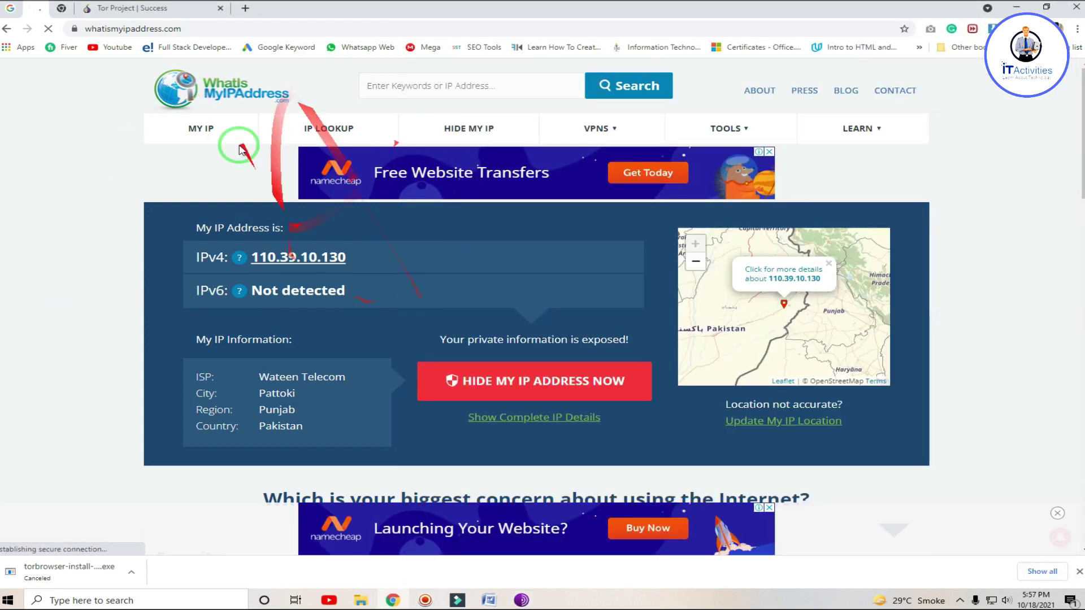
click(520, 600)
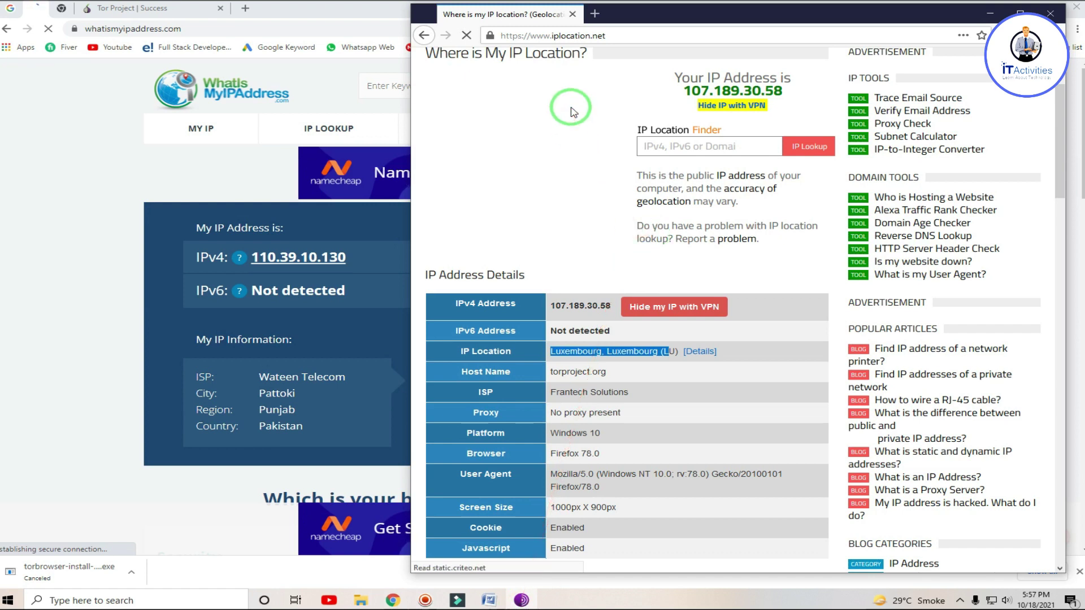
drag(775, 15, 586, 50)
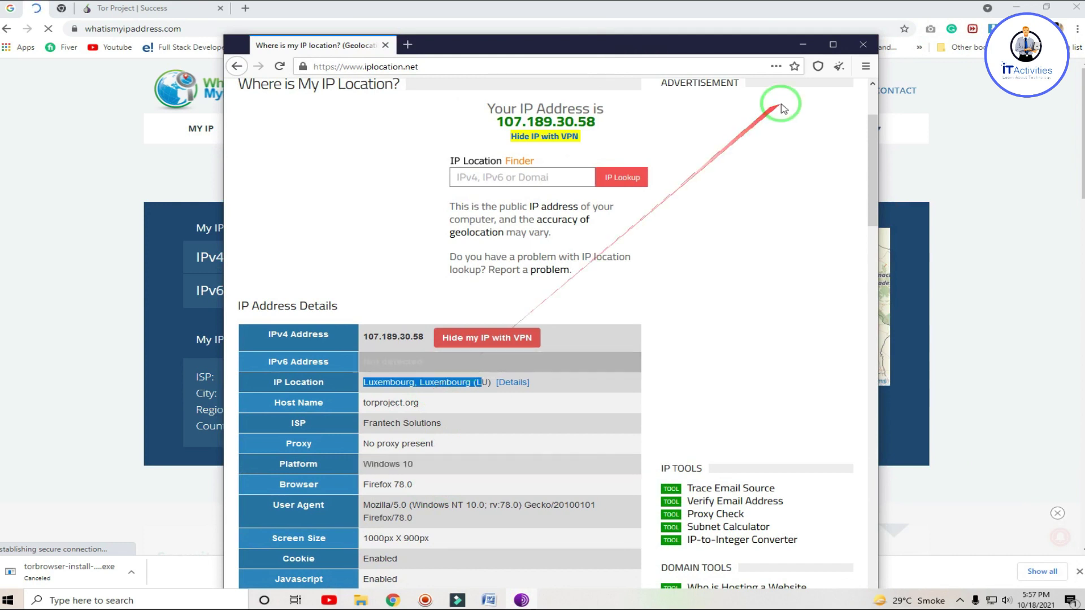
Minimize Tor Browser and Chrome, then open the desktop's Tor Browser folder down to Browser\TorBrowser\Data\Tor.
click(800, 46)
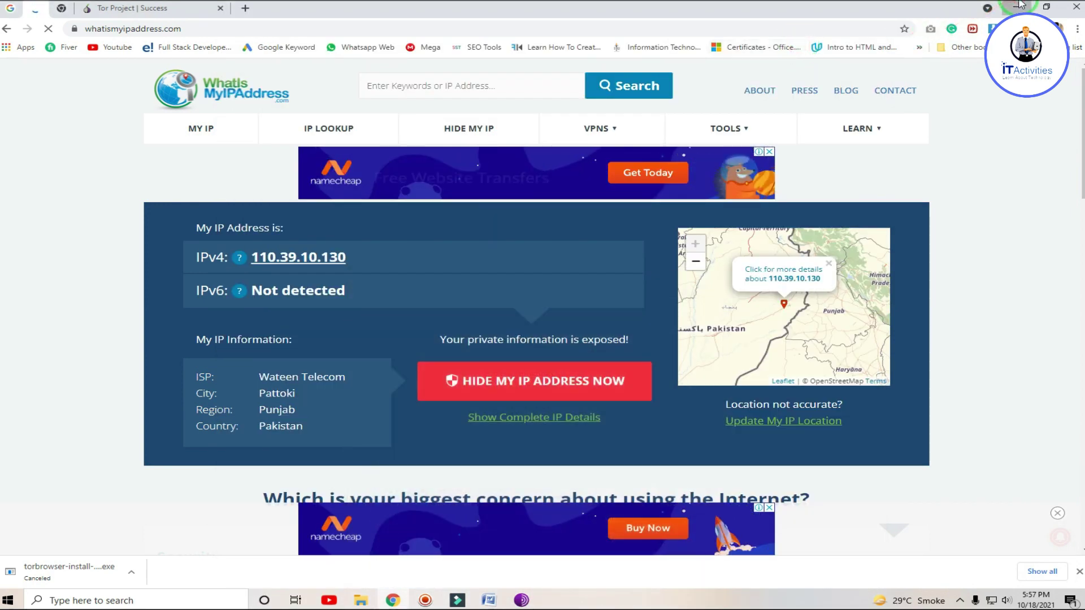
click(1017, 8)
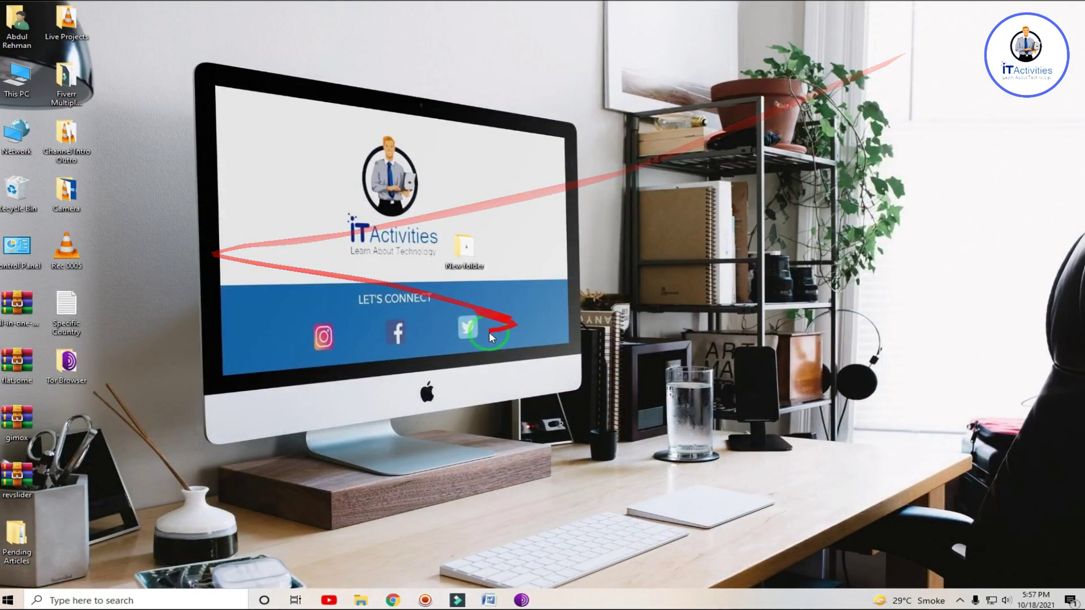
double_click(69, 364)
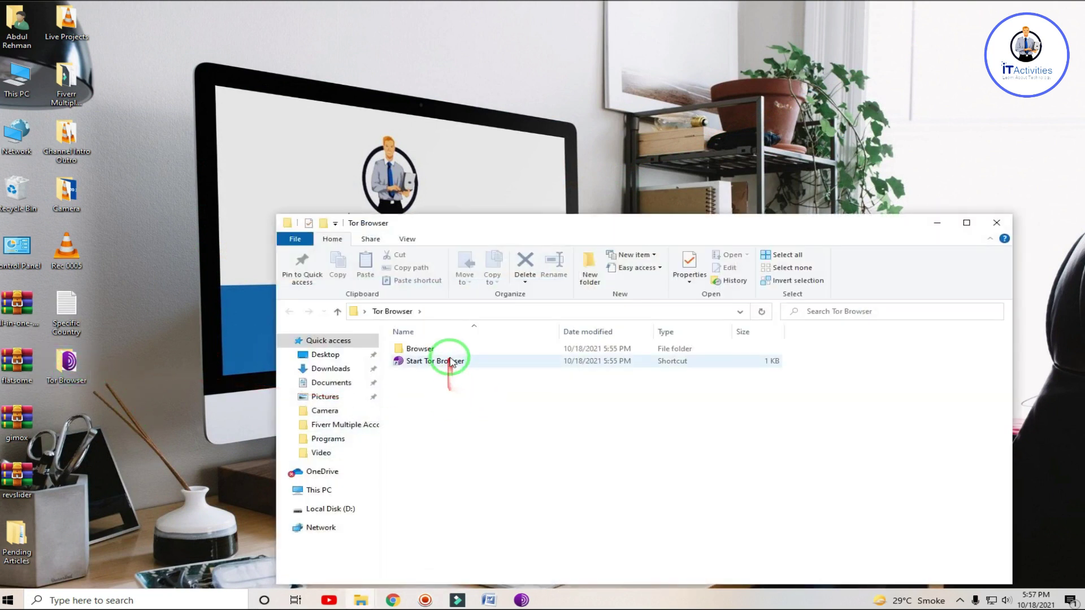
click(457, 350)
double_click(456, 352)
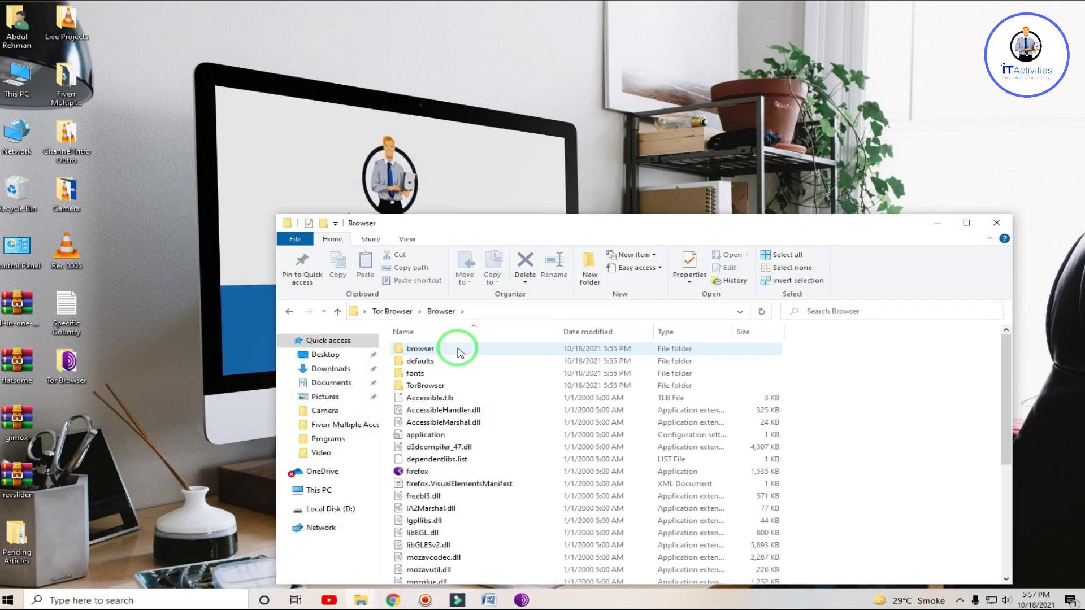
click(464, 386)
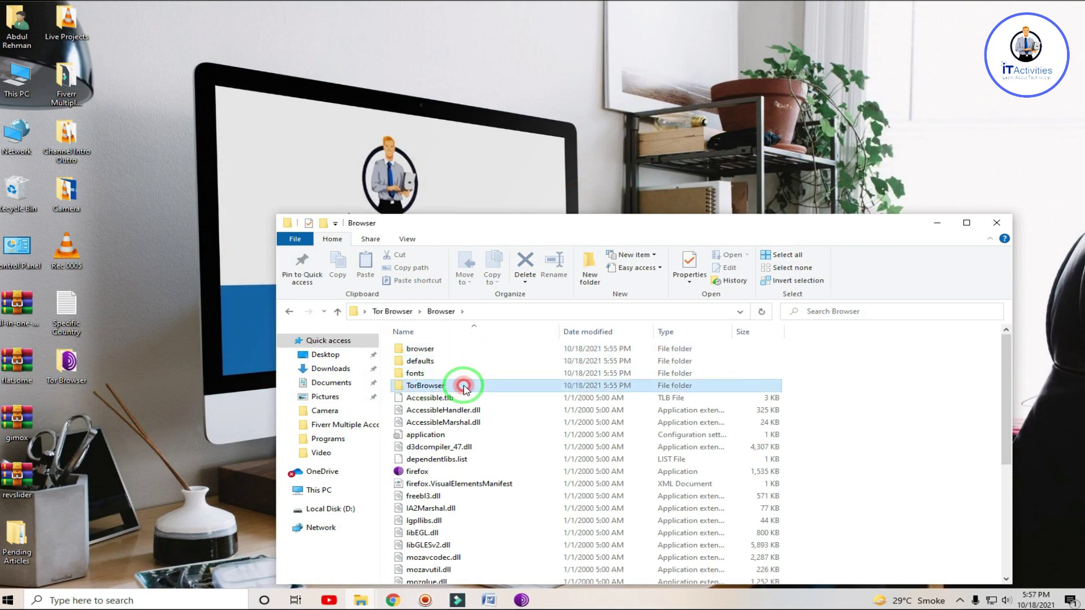
double_click(463, 387)
double_click(494, 353)
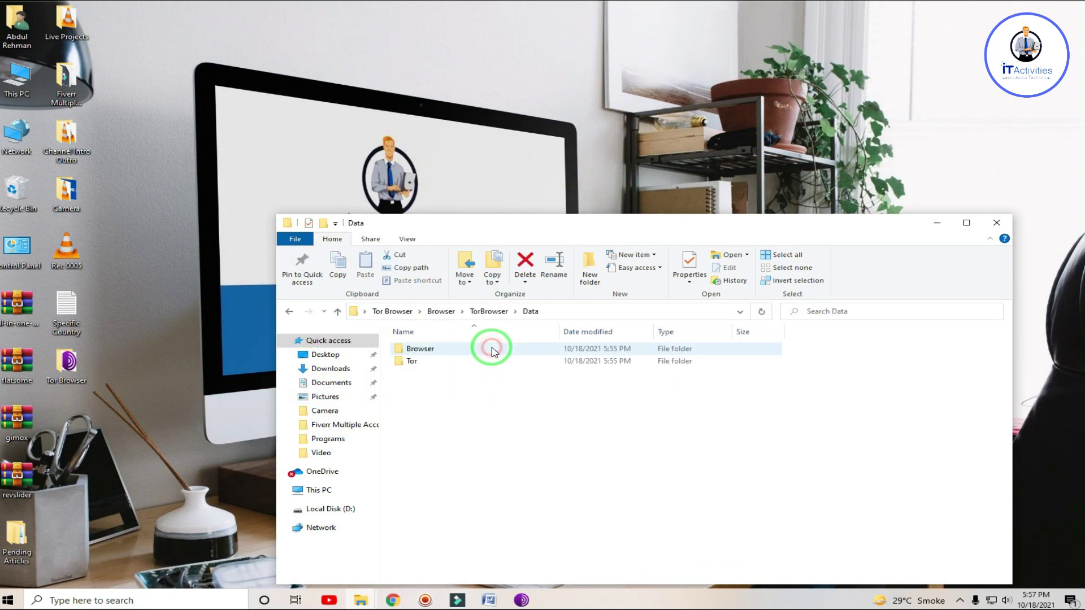
double_click(515, 364)
drag(575, 223, 528, 78)
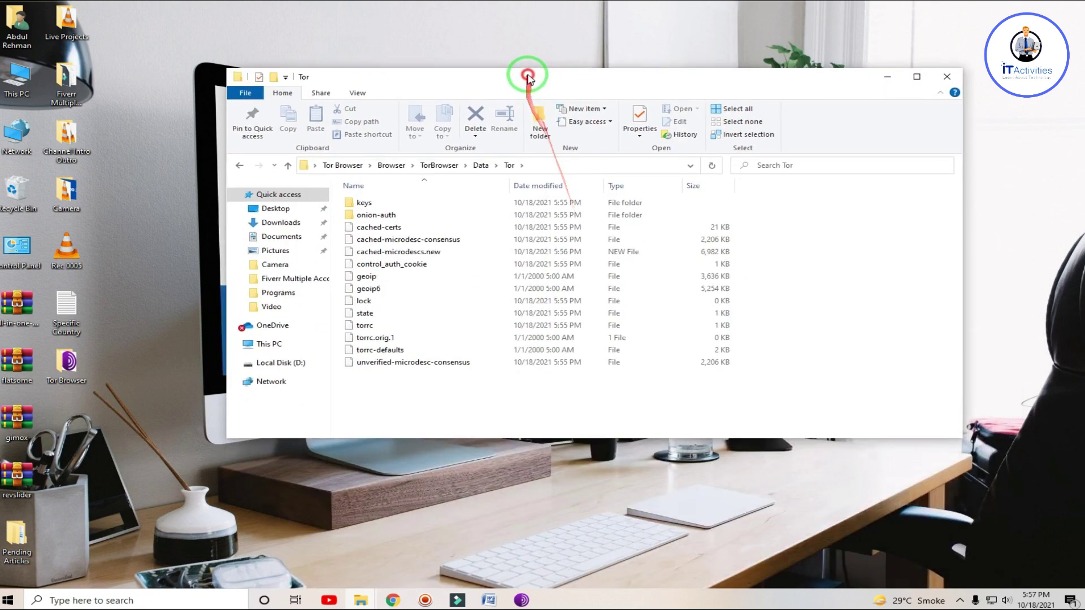
Open the torrc-defaults file in Notepad and look at its DO NOT EDIT THIS FILE comment.
click(432, 352)
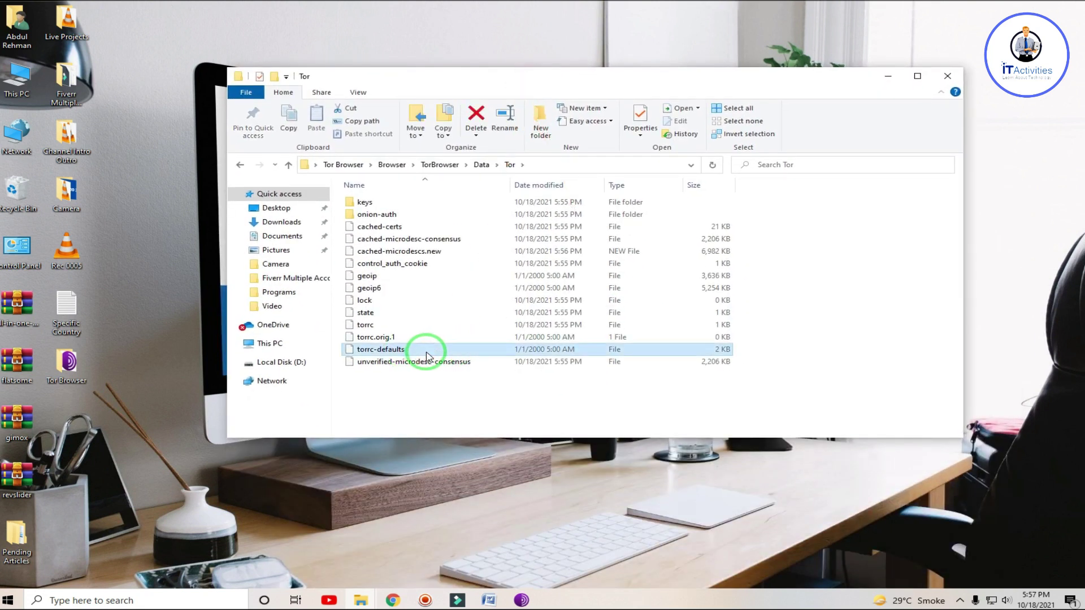
right_click(434, 353)
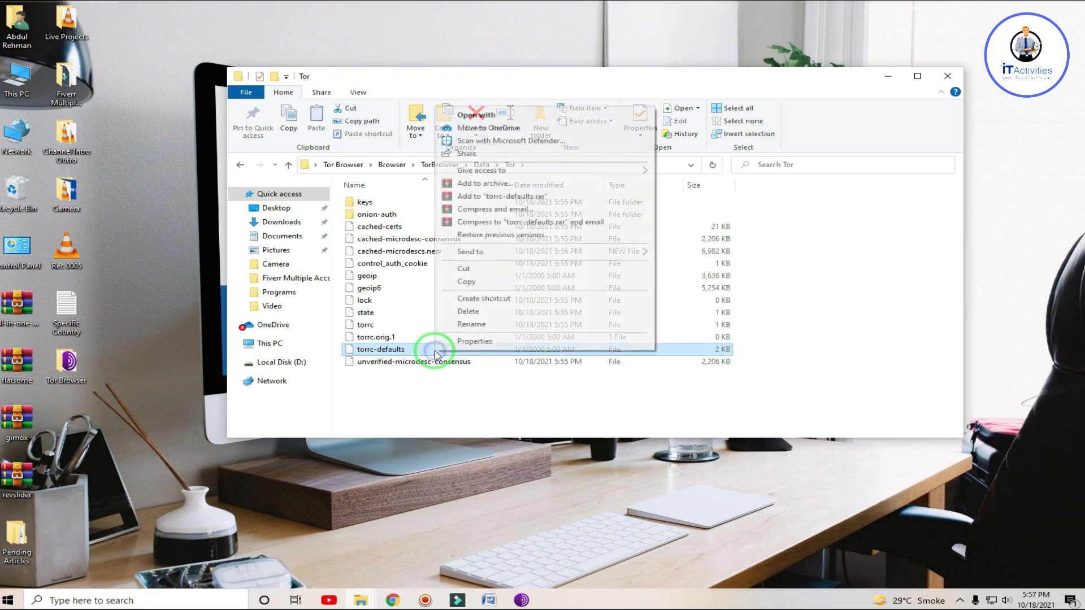
click(551, 115)
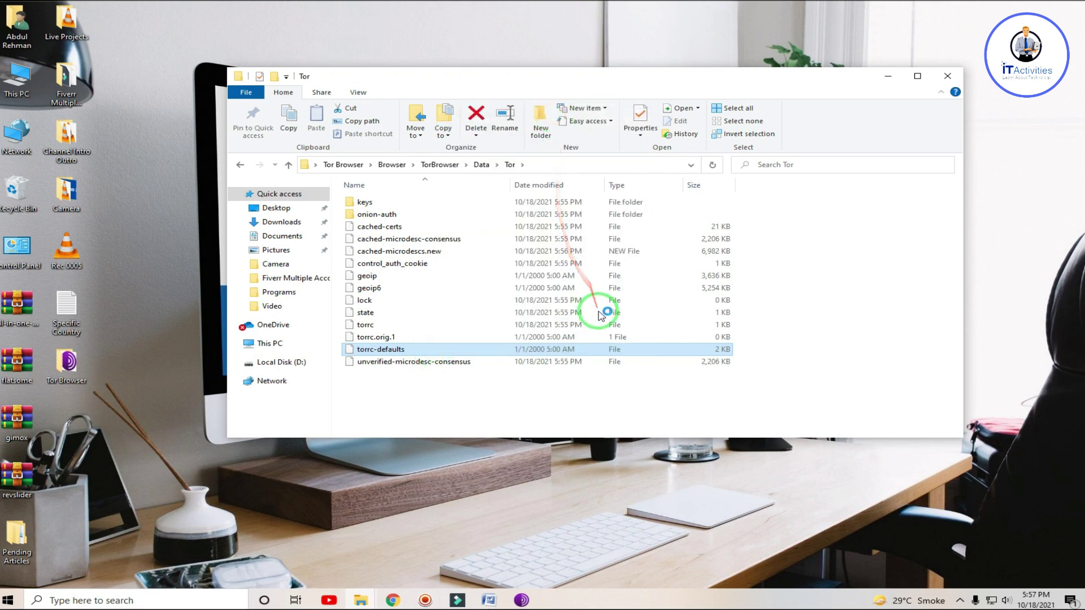
click(517, 284)
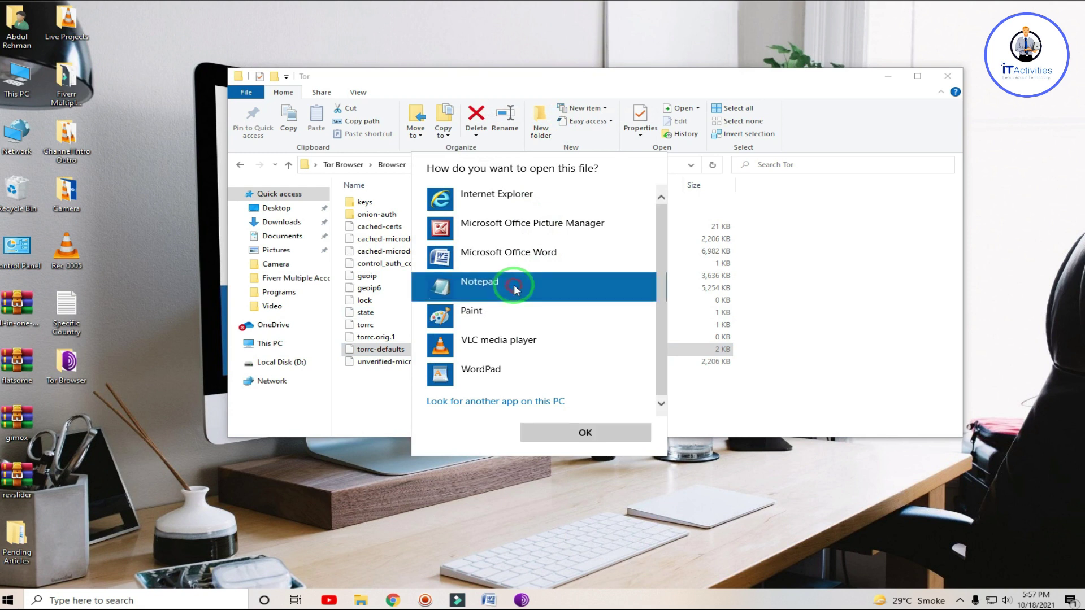
click(586, 434)
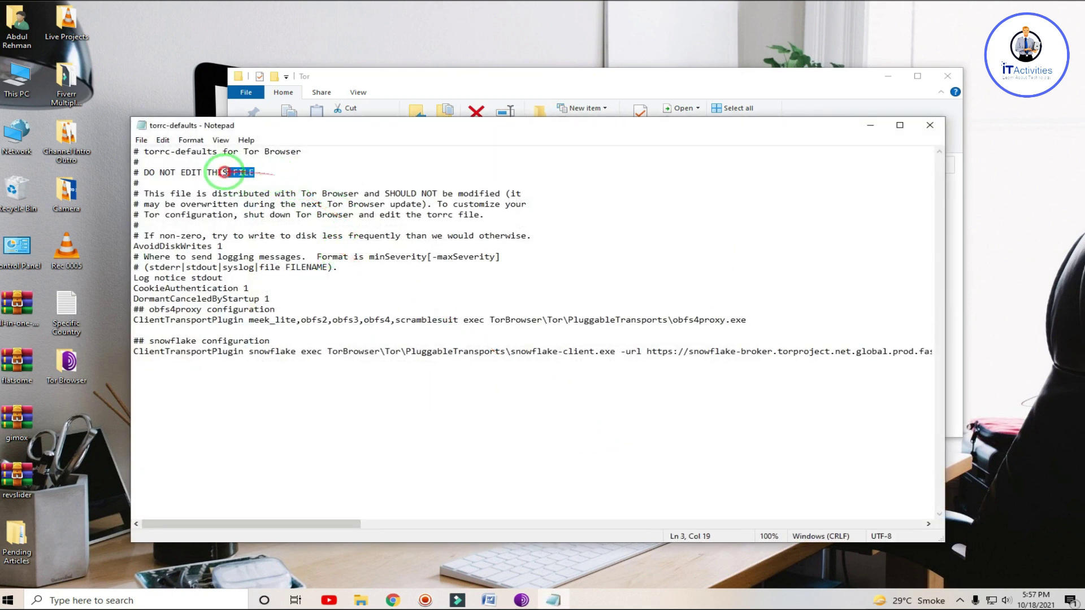
click(291, 179)
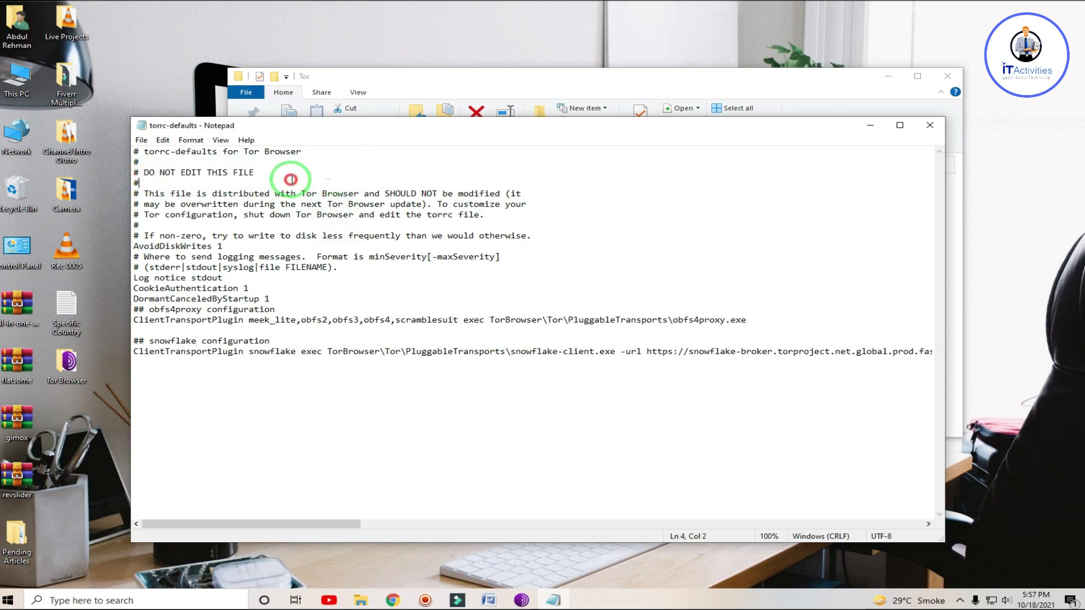
drag(285, 174, 179, 171)
click(334, 179)
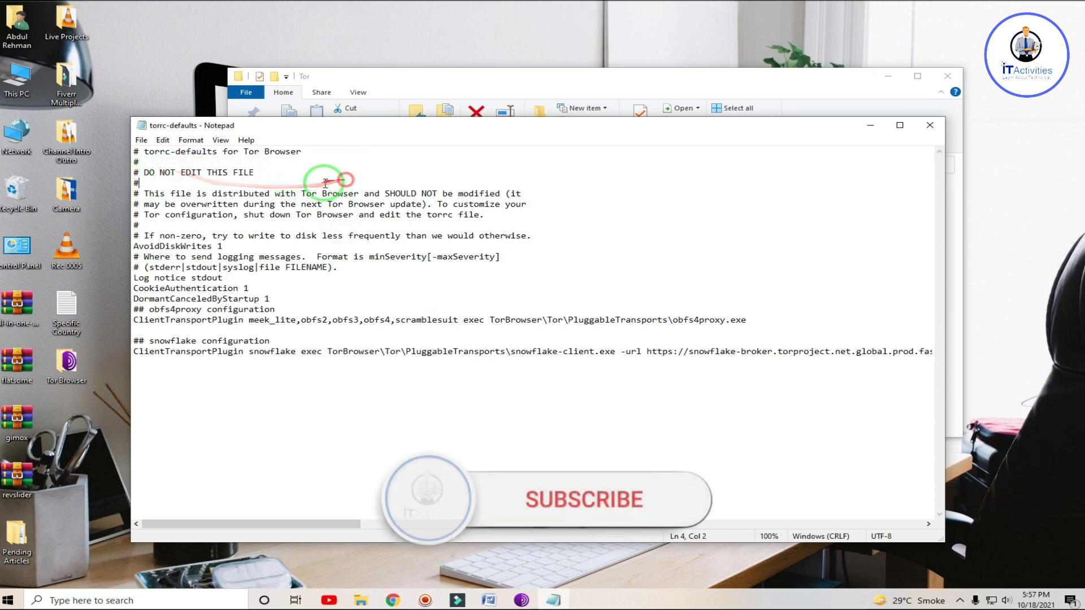
Open the desktop's Specific Country text file and copy its "# Change ip to specific country" and "ExitNodes {US}" lines.
double_click(68, 312)
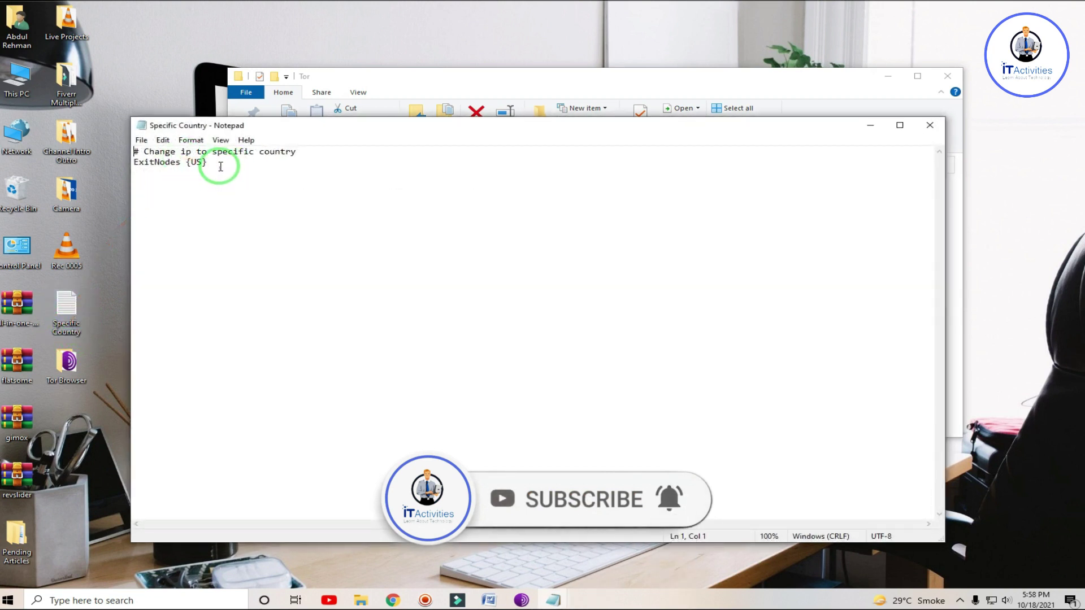
drag(221, 166, 130, 148)
right_click(157, 160)
click(204, 192)
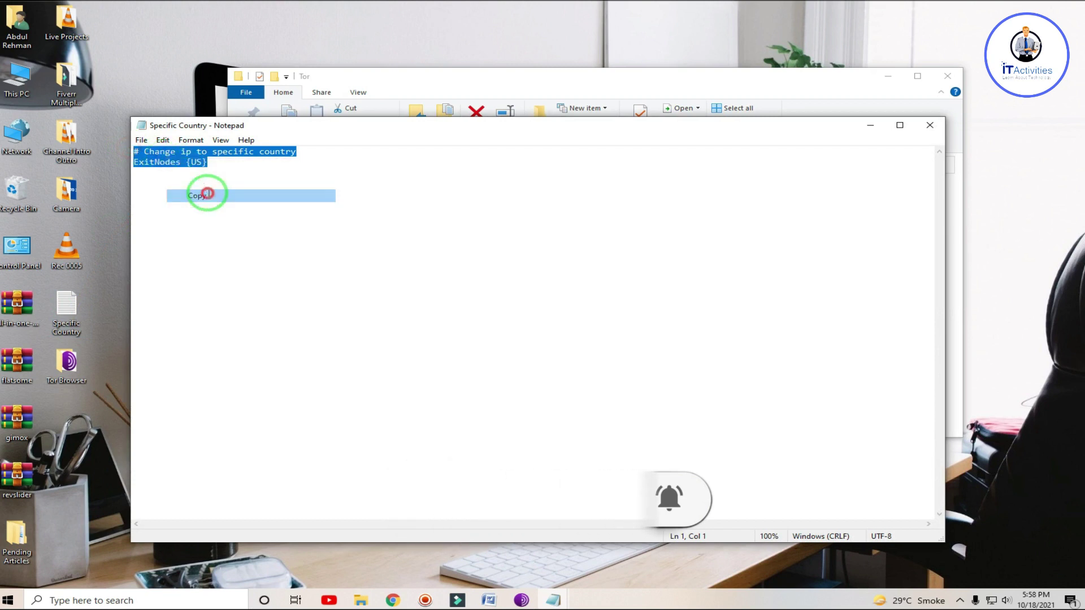
Paste the copied ExitNodes {US} lines below the "edit the torrc file" comment in torrc-defaults, then save and close the file.
click(869, 130)
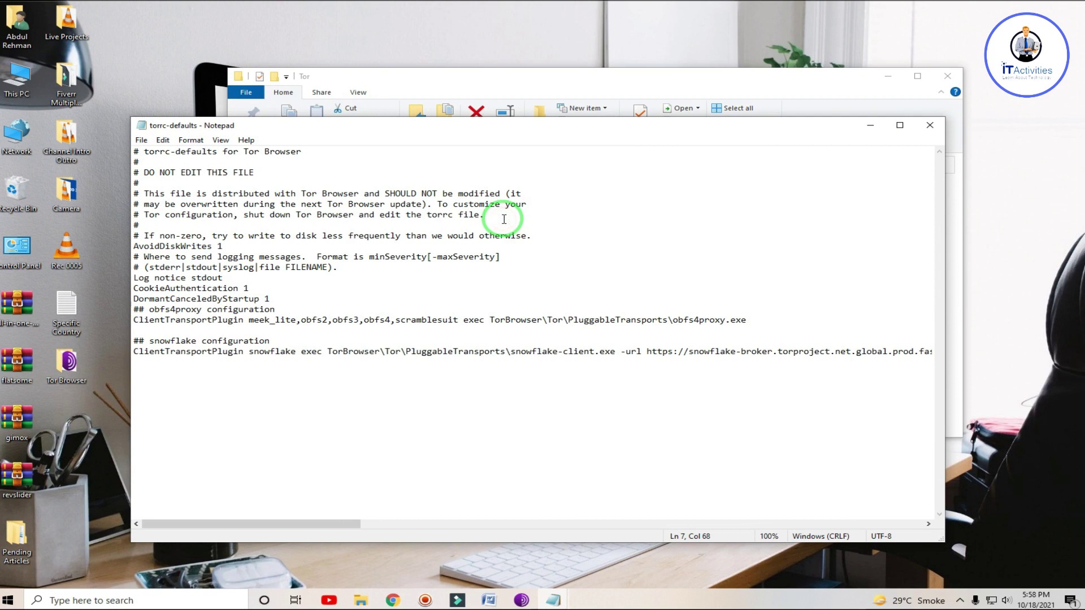
key(Return)
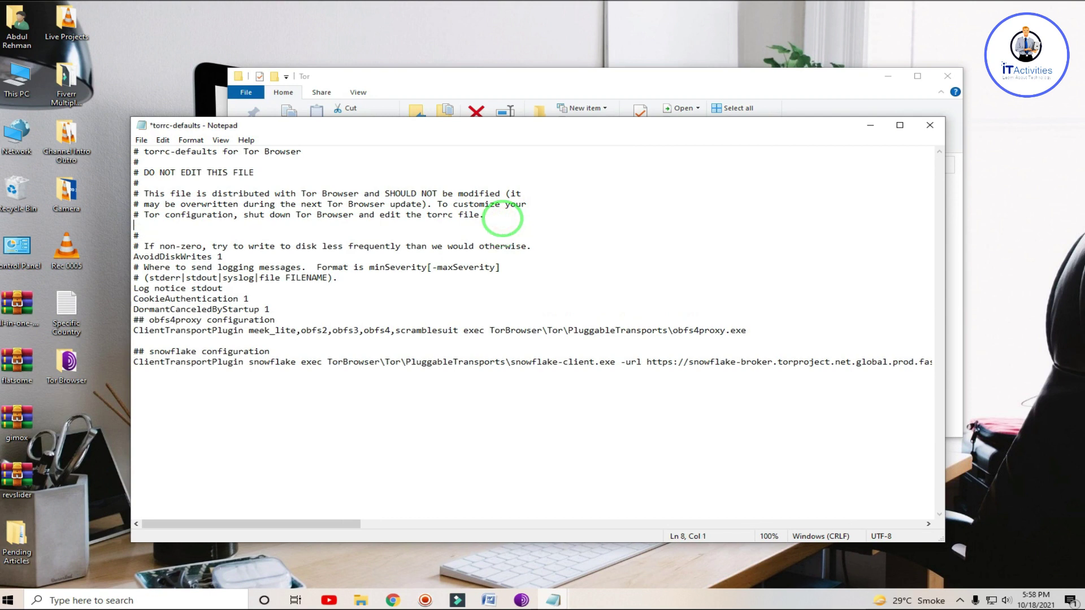
key(ctrl+v)
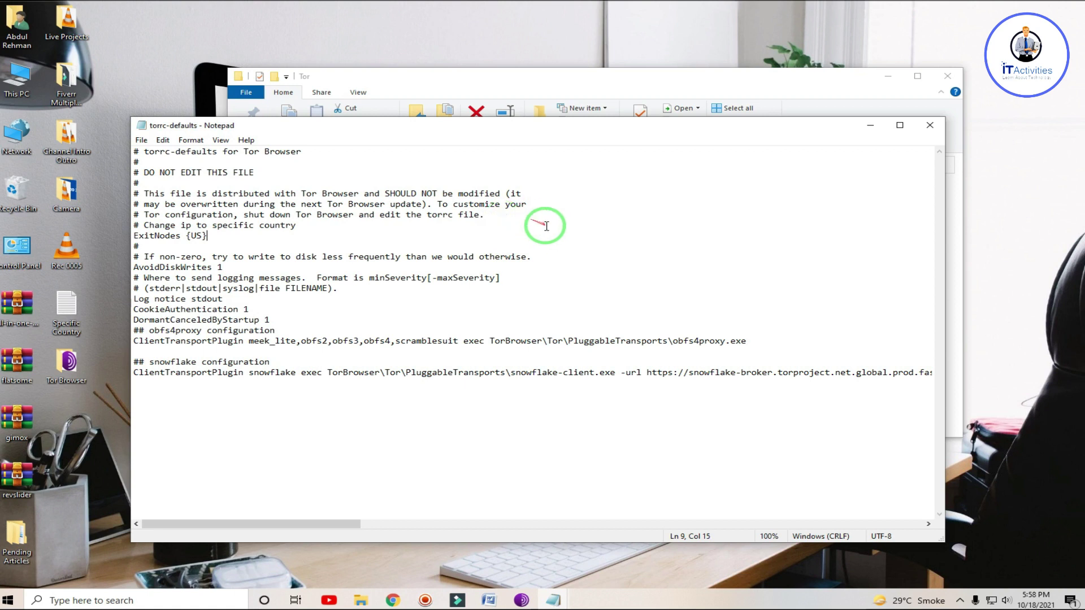
click(930, 126)
Reopen torrc-defaults in Notepad and check the added specific-country comment and ExitNodes line.
right_click(466, 351)
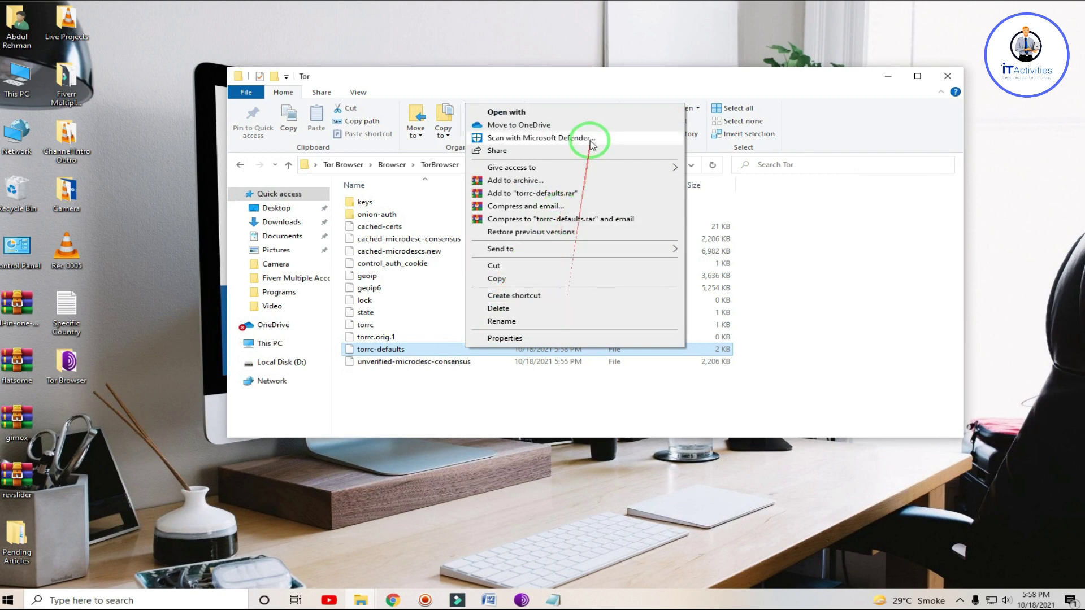
key(Escape)
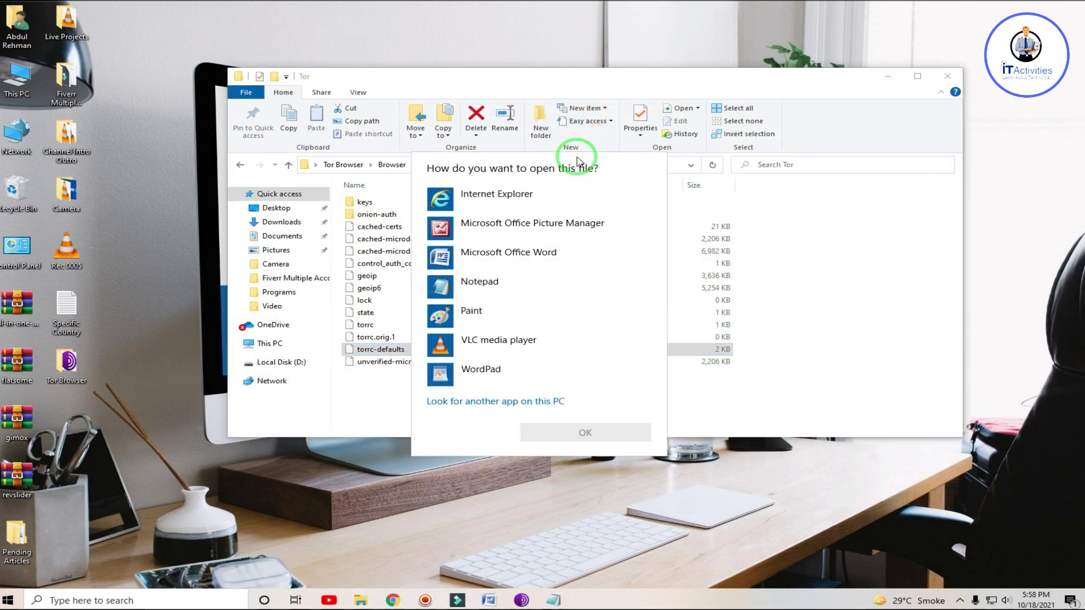
click(520, 280)
click(592, 431)
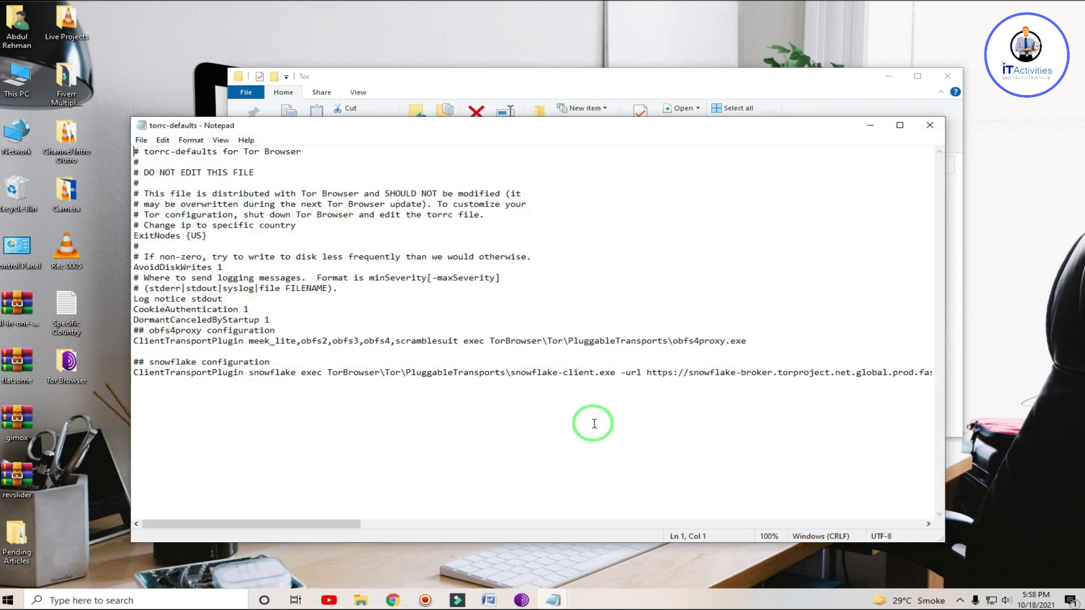
drag(193, 236, 139, 228)
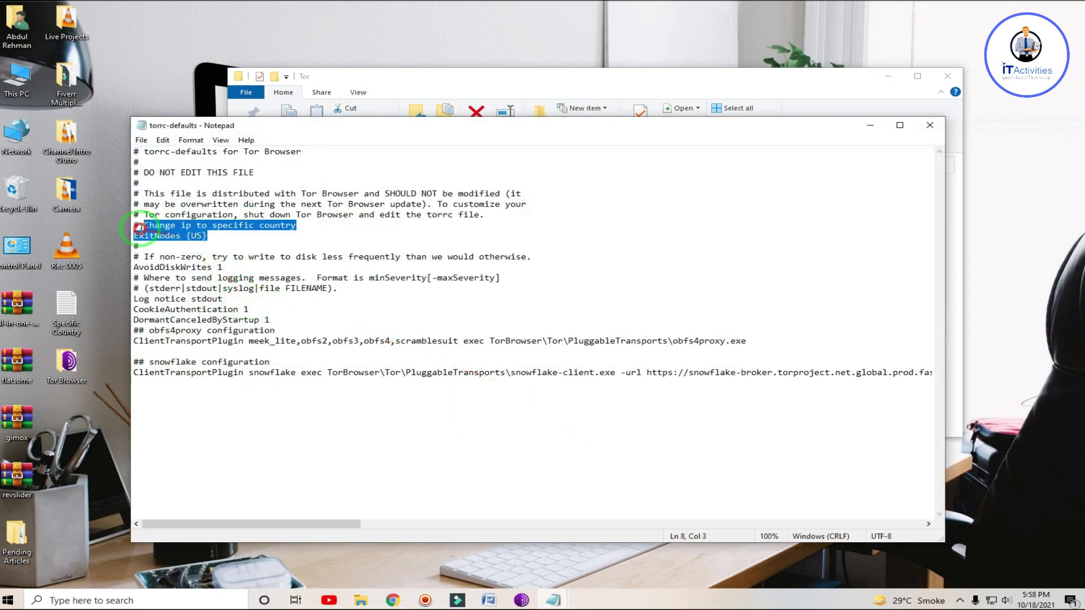
click(238, 244)
Review the source lines in the Specific Country file again, then close it and torrc-defaults.
double_click(67, 307)
drag(265, 176, 138, 150)
click(620, 191)
click(930, 124)
click(560, 276)
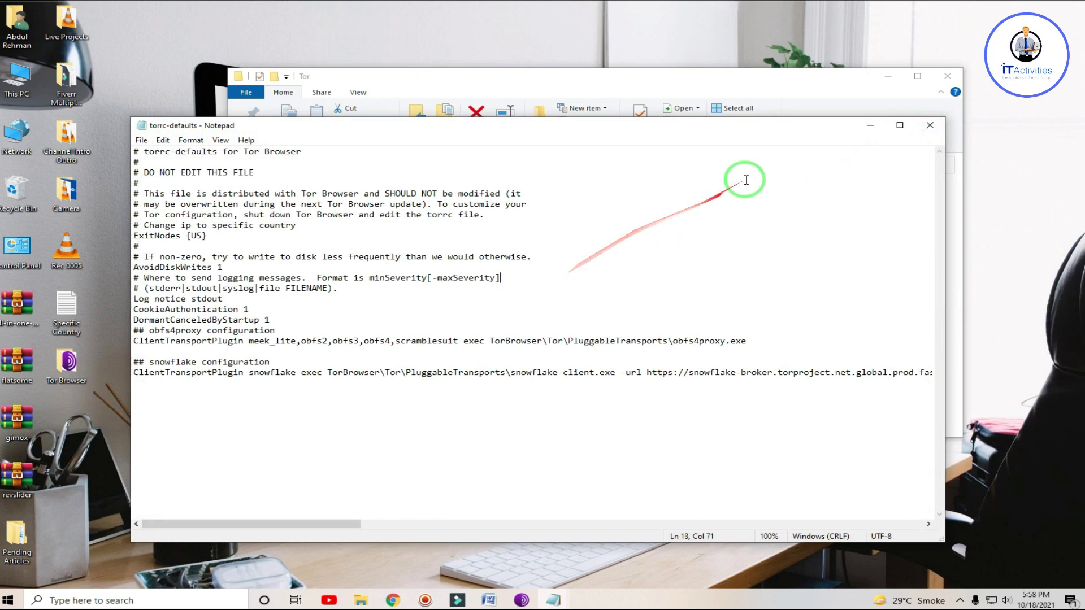
click(930, 126)
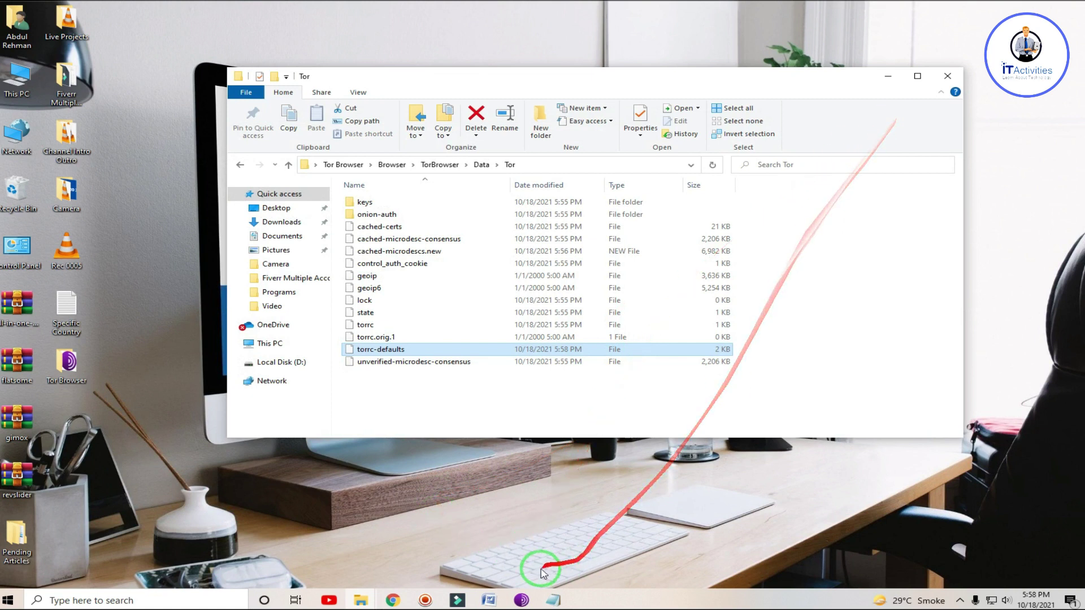
click(521, 600)
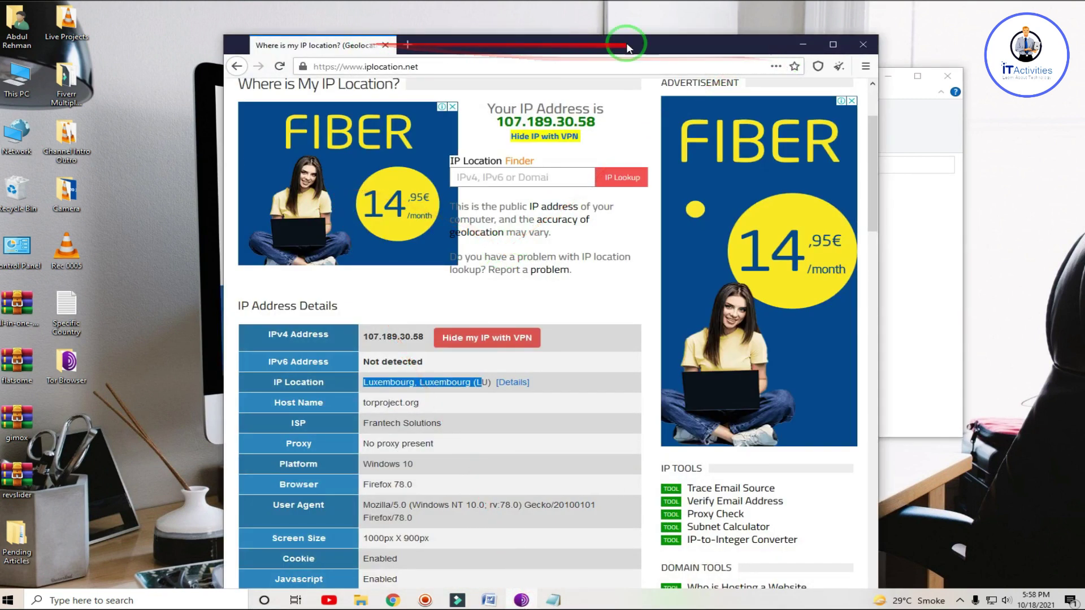
click(418, 67)
key(ctrl+c)
right_click(418, 67)
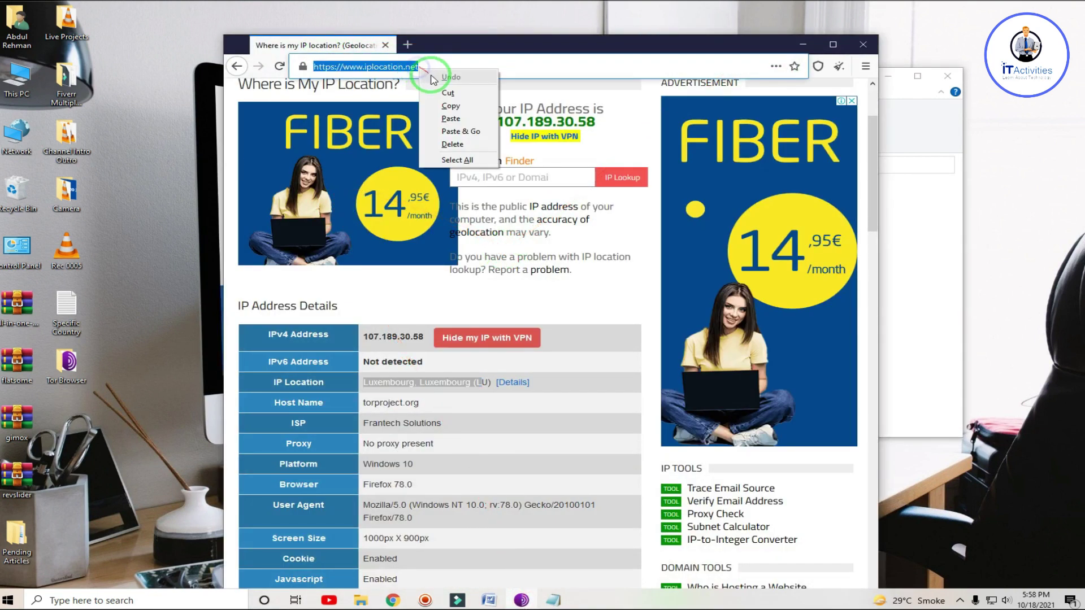
click(443, 106)
click(385, 45)
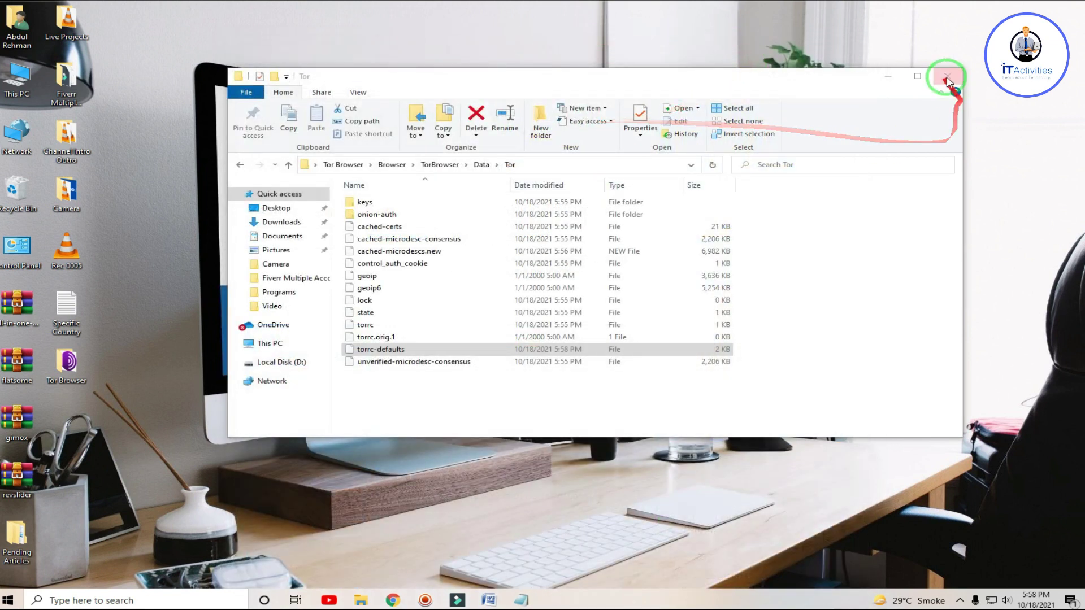
Close the Tor folder window and refresh the desktop.
click(947, 76)
click(657, 204)
right_click(486, 155)
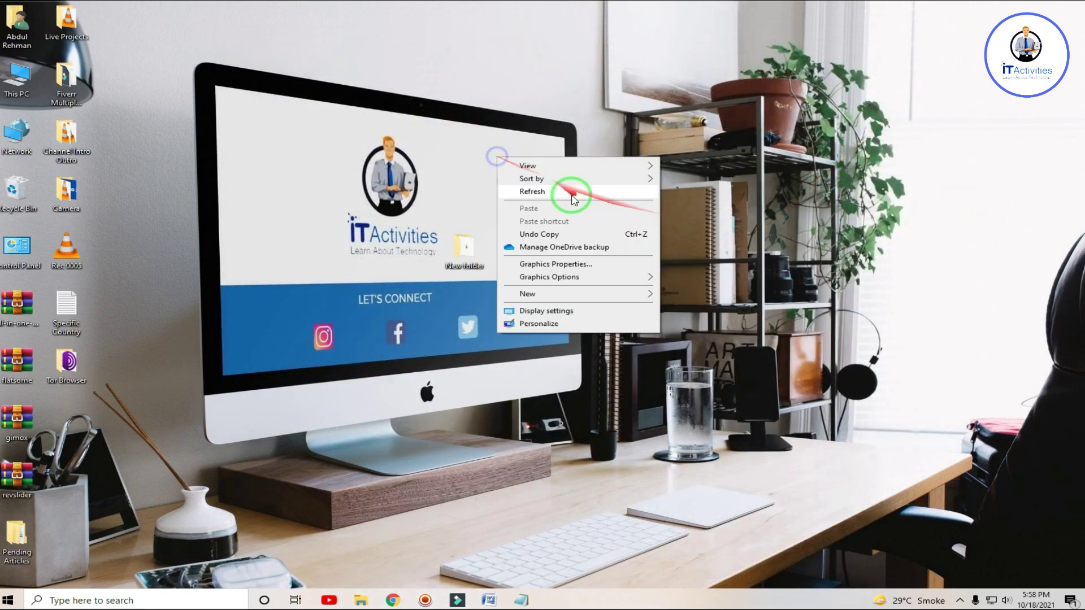
click(571, 194)
right_click(576, 189)
click(537, 254)
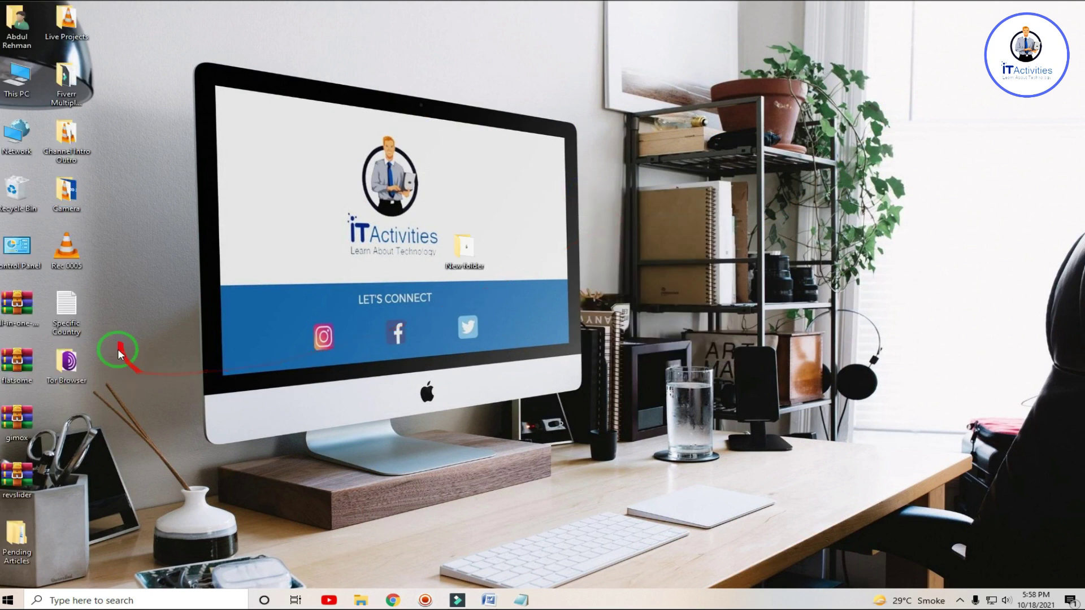
double_click(86, 378)
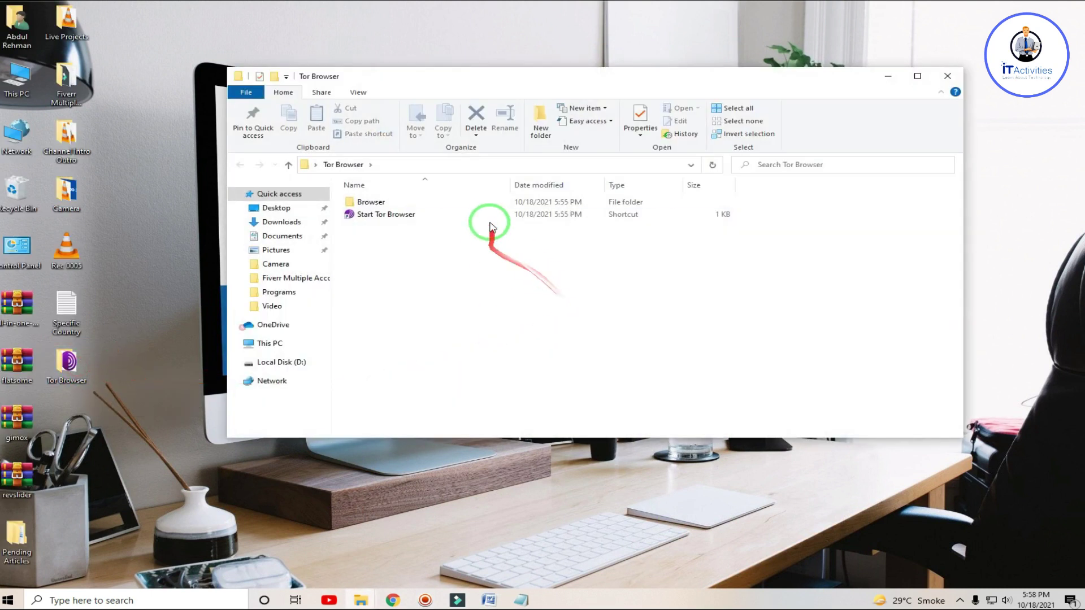
click(489, 217)
double_click(489, 217)
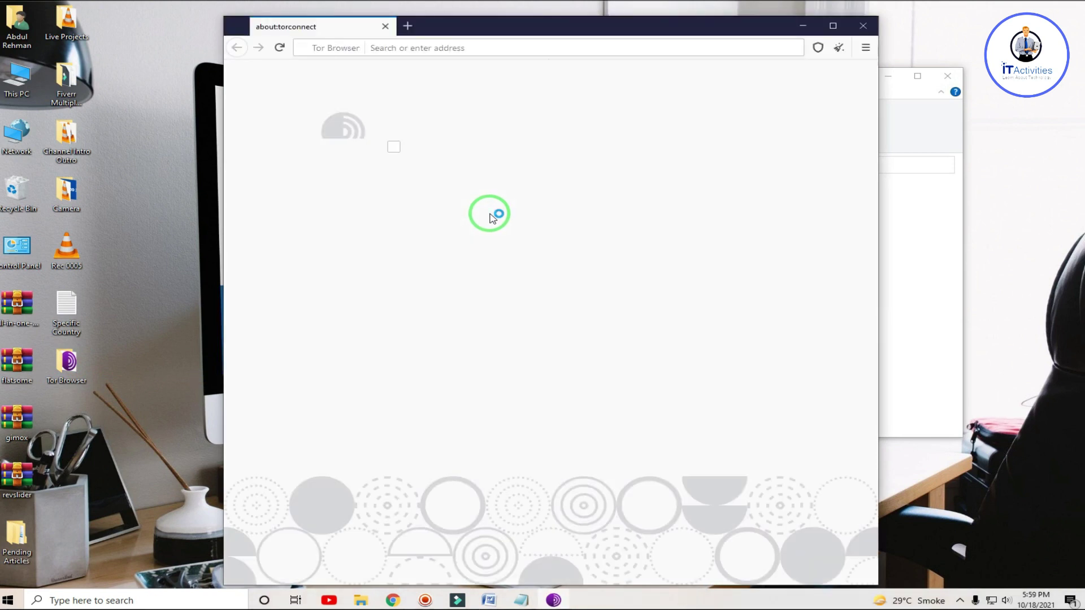
click(686, 221)
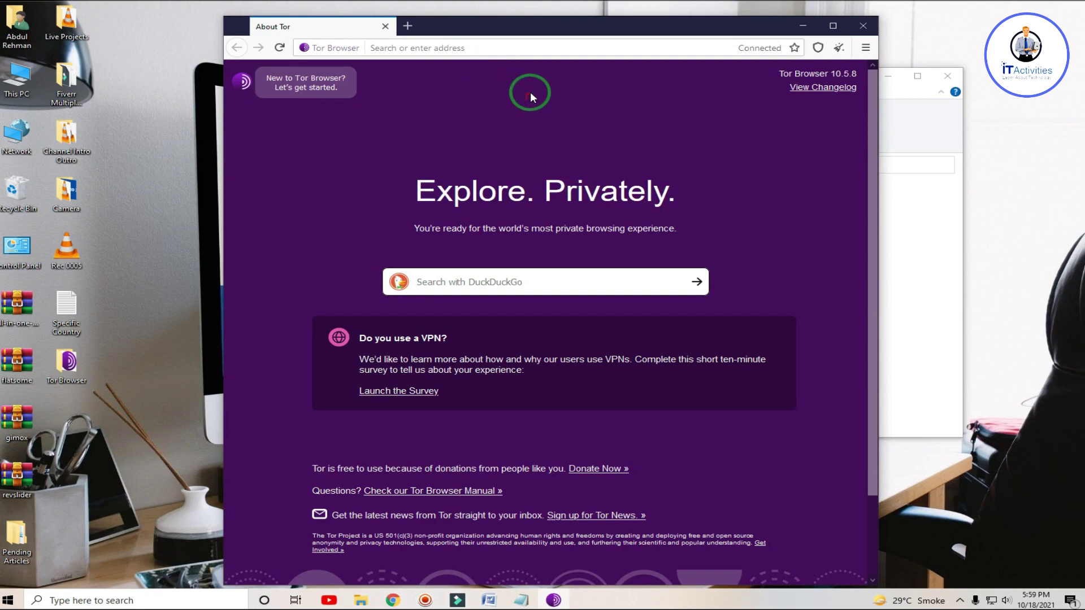
right_click(517, 48)
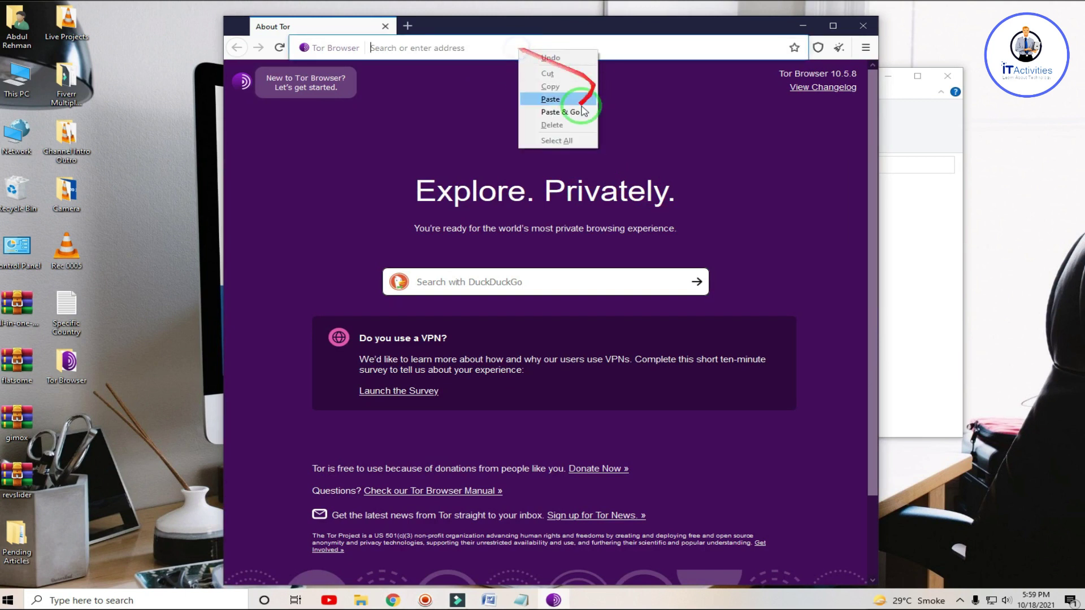
click(571, 112)
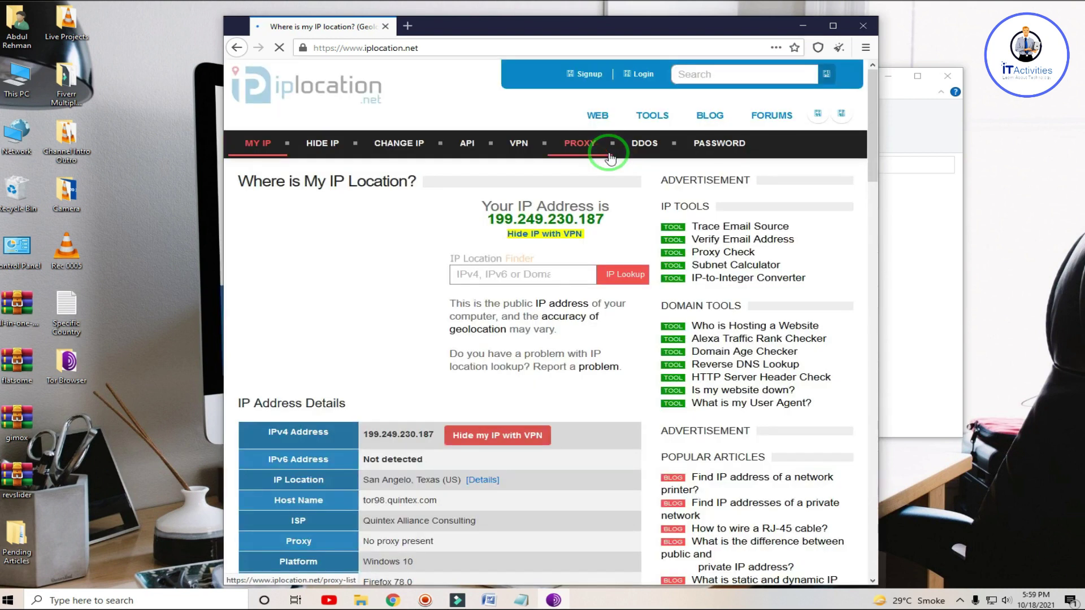
Examine the IPv4 address and IP location in the IP Address Details table on iplocation.net.
scroll(571, 320, down, 3)
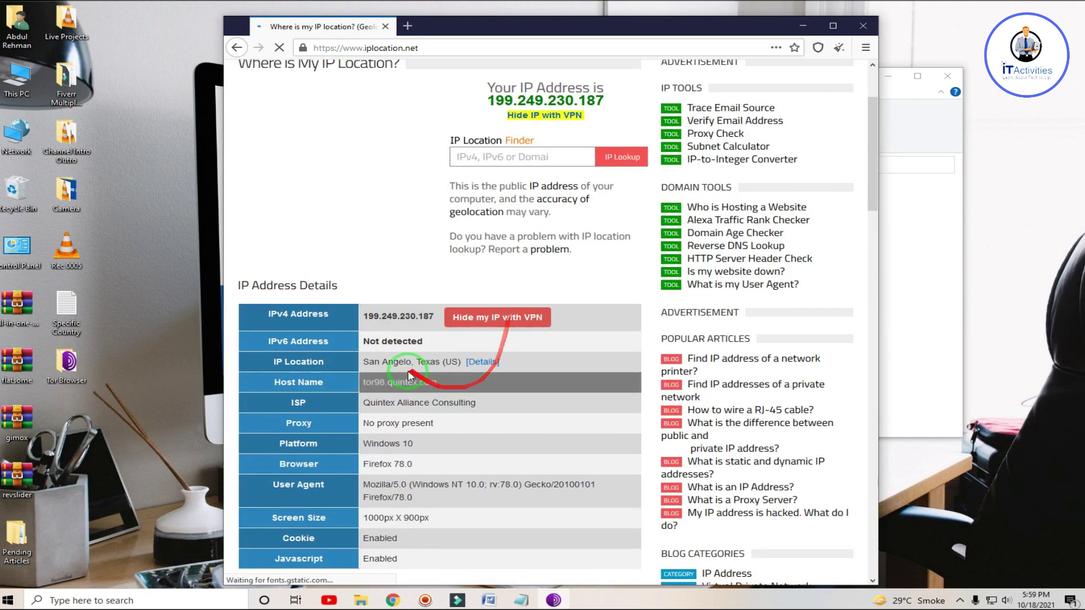
drag(363, 316, 430, 317)
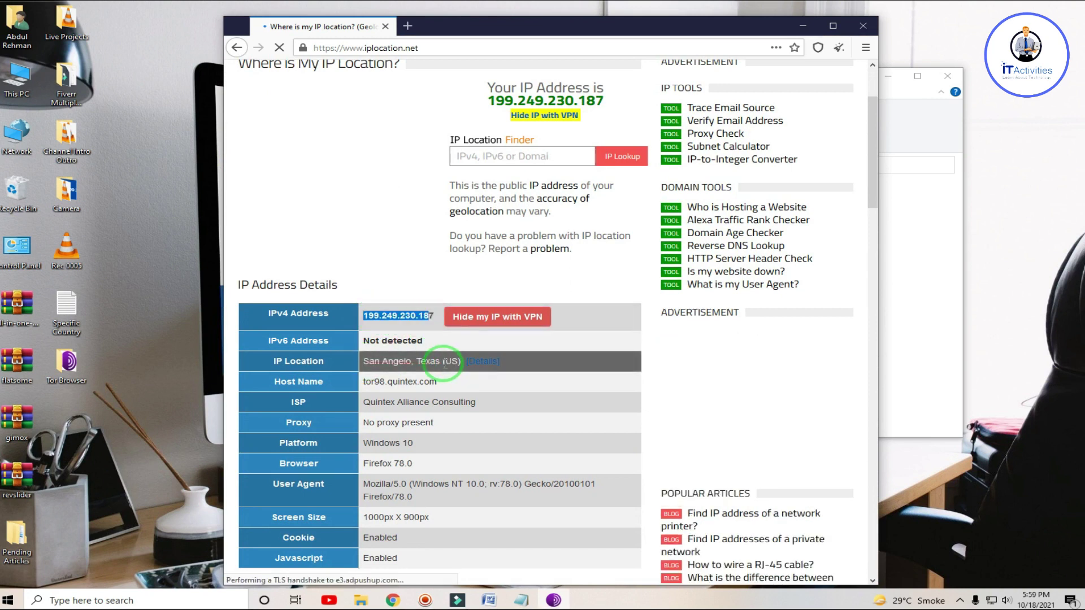
click(453, 362)
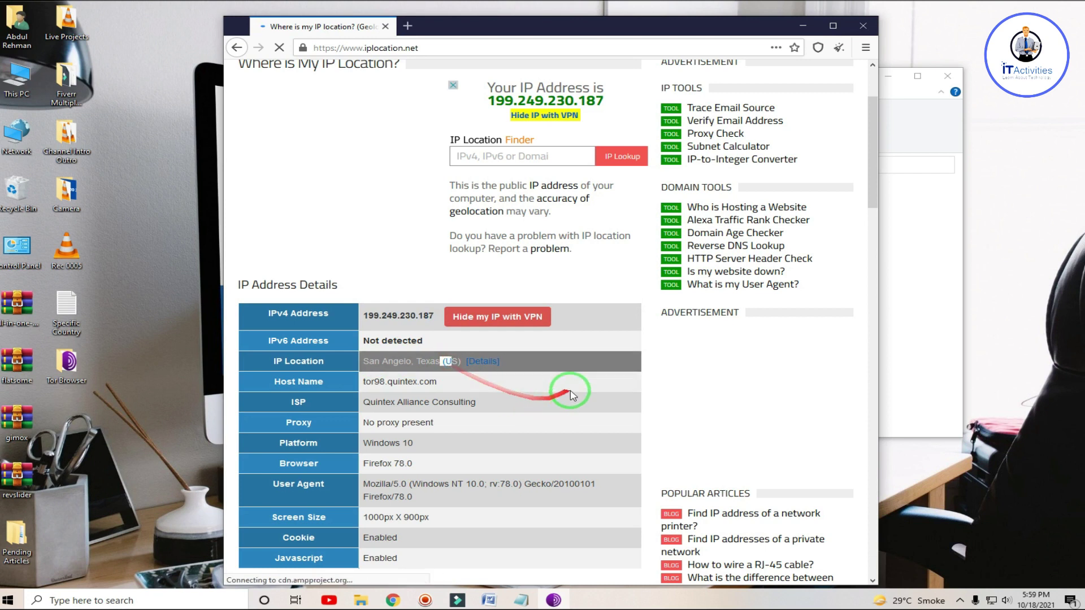
Switch to Chrome, search for "my ip" in a new tab and check the IP and location details on whatismyipaddress.com.
click(393, 600)
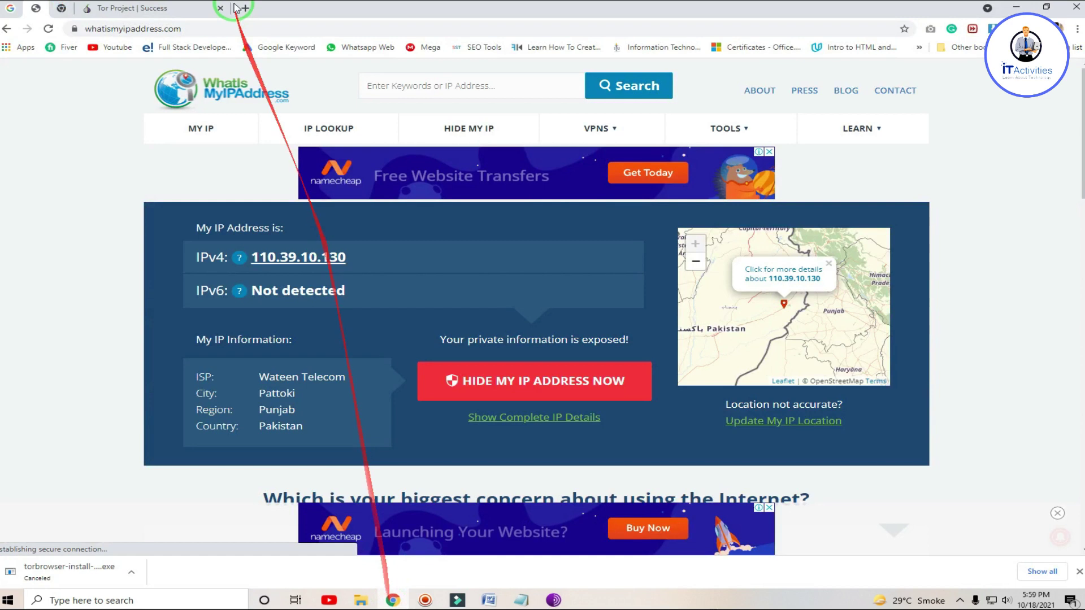
click(243, 8)
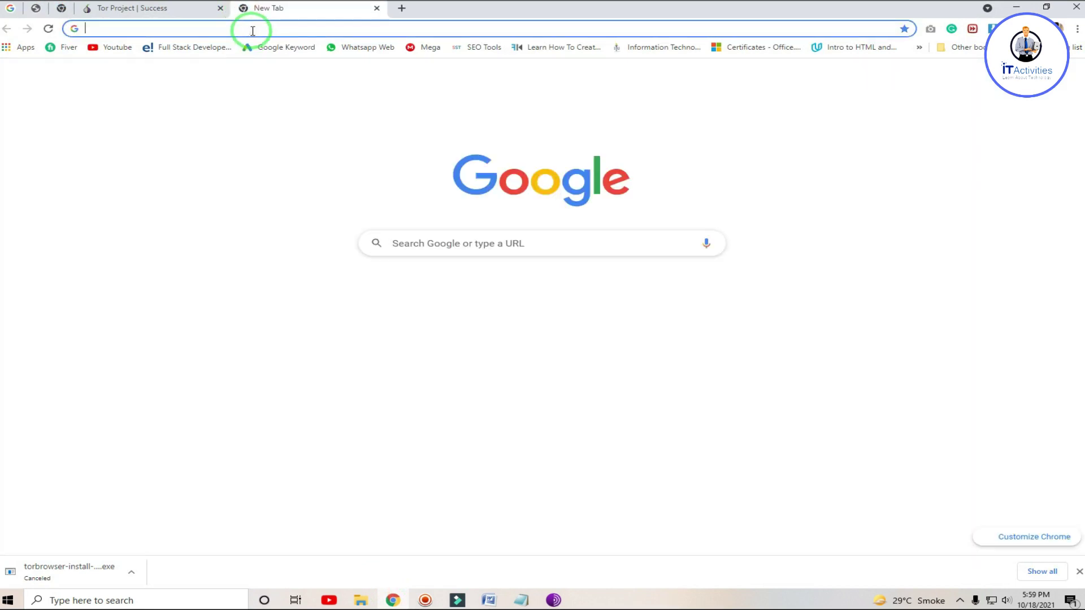
text(my ip)
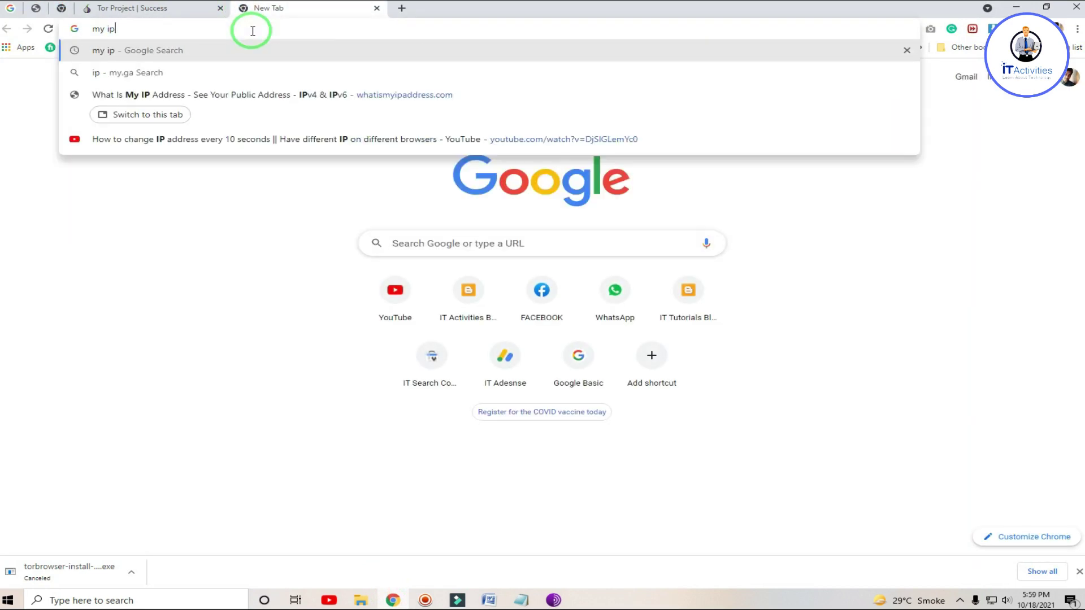
key(Return)
drag(217, 217, 119, 220)
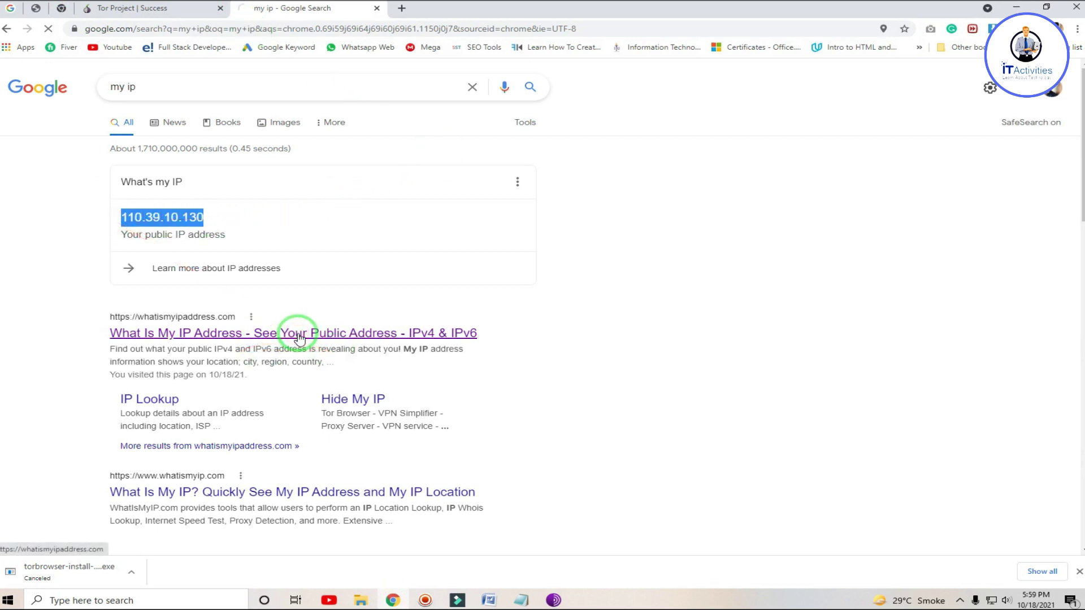
click(298, 336)
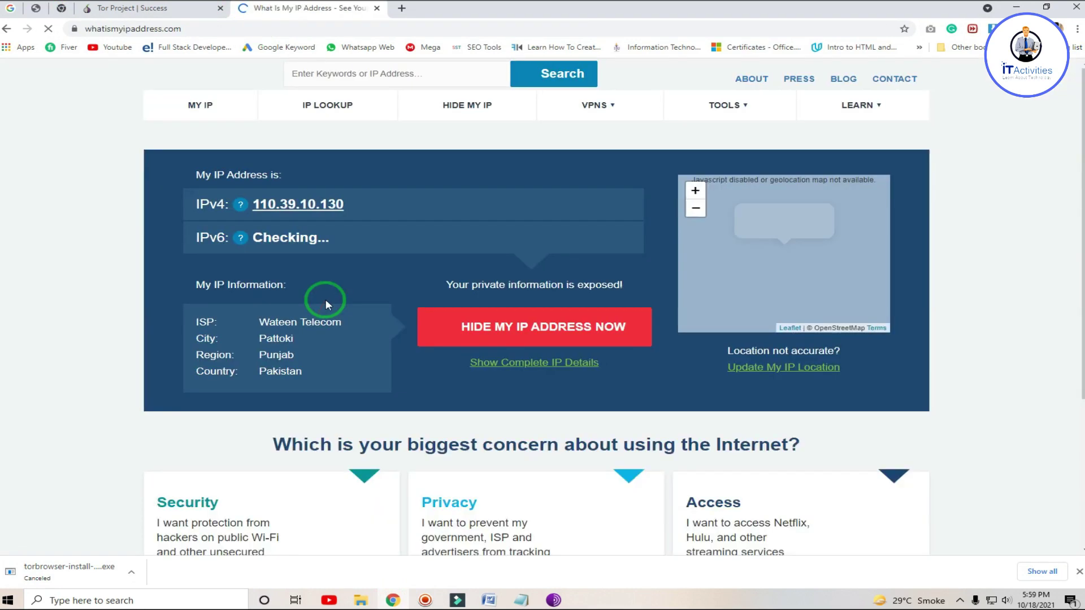
drag(292, 379, 243, 320)
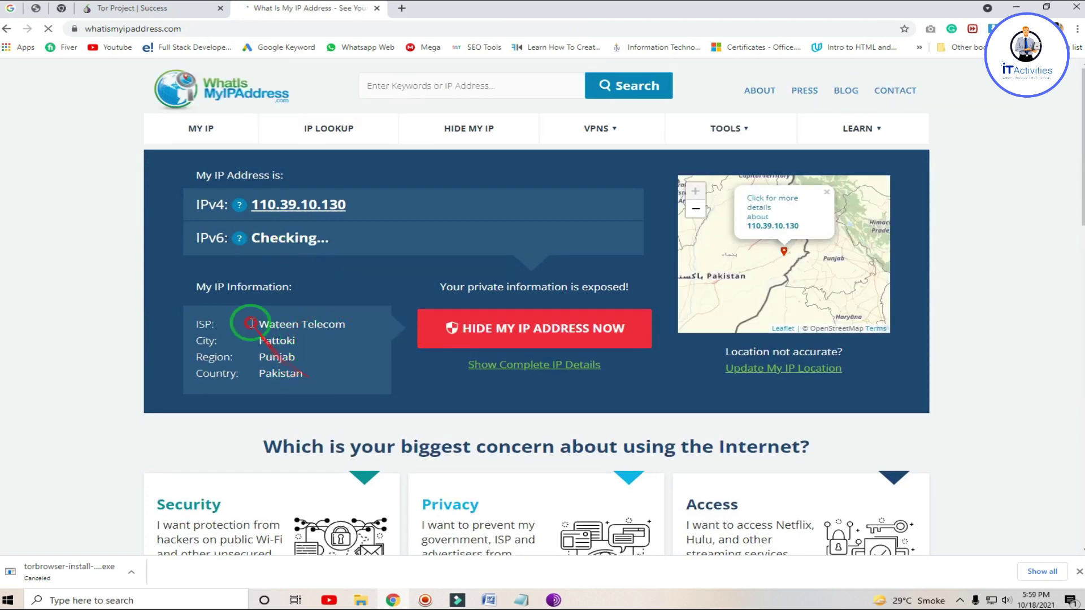
Switch to Tor Browser, maximize it, replace the iplocation.net tab with a blank one and return to Chrome.
click(554, 600)
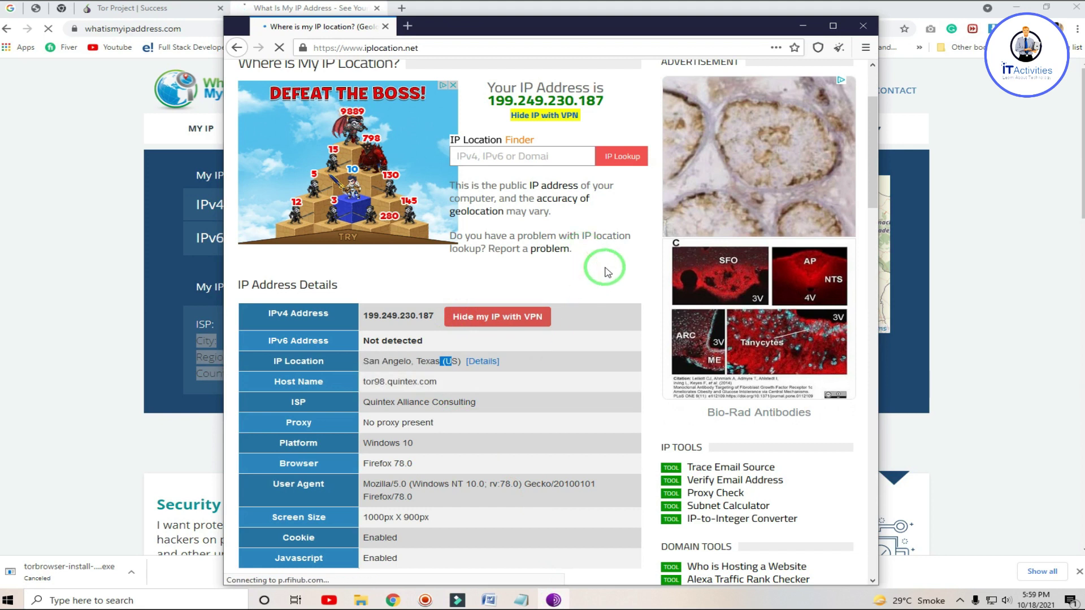
click(832, 26)
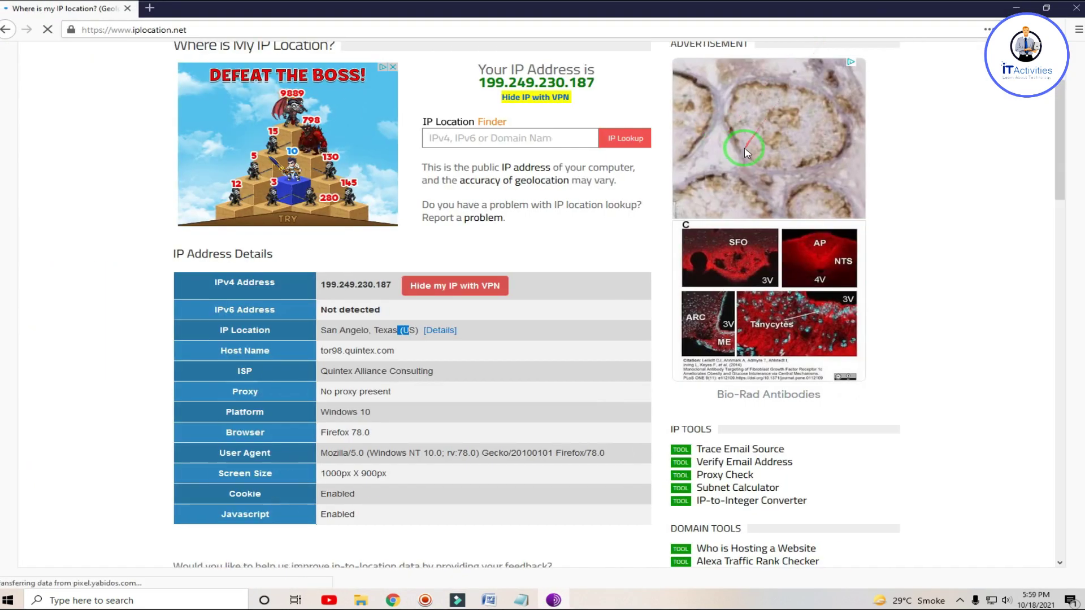
click(148, 8)
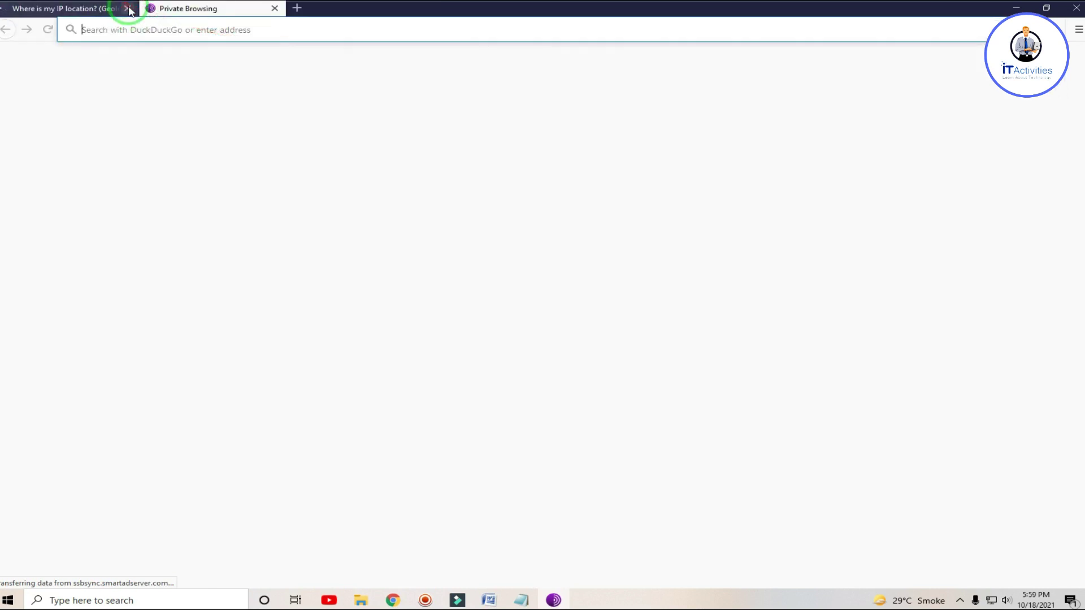
click(129, 10)
click(129, 10)
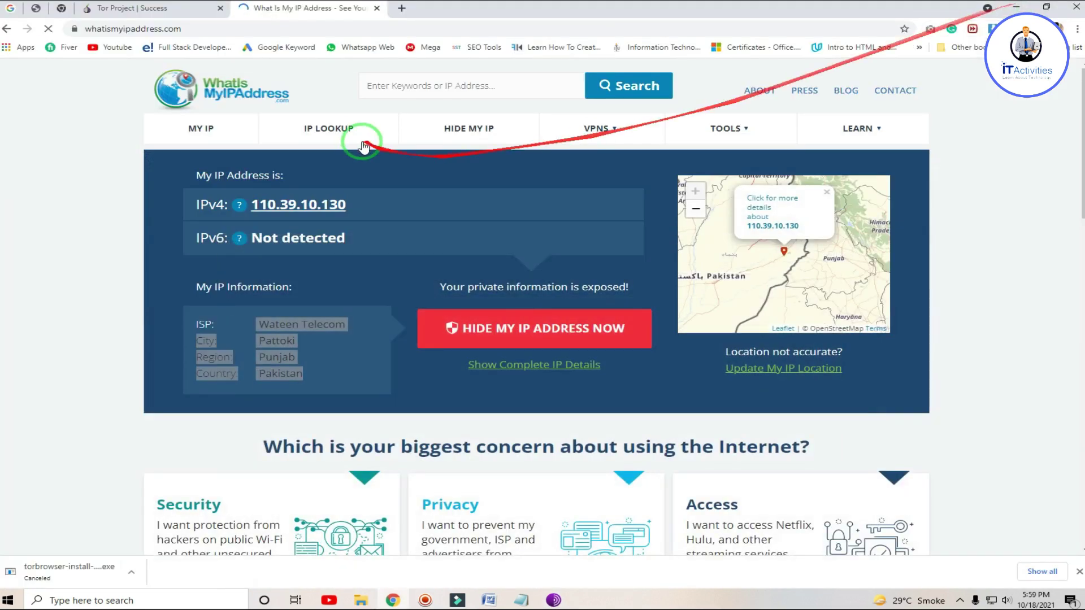
click(352, 28)
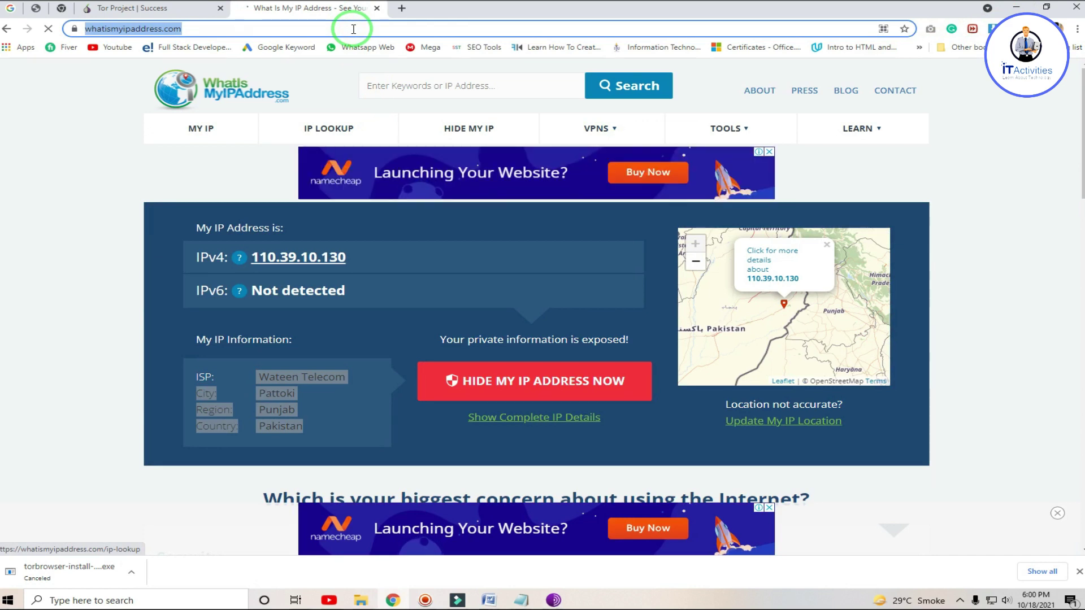
click(325, 79)
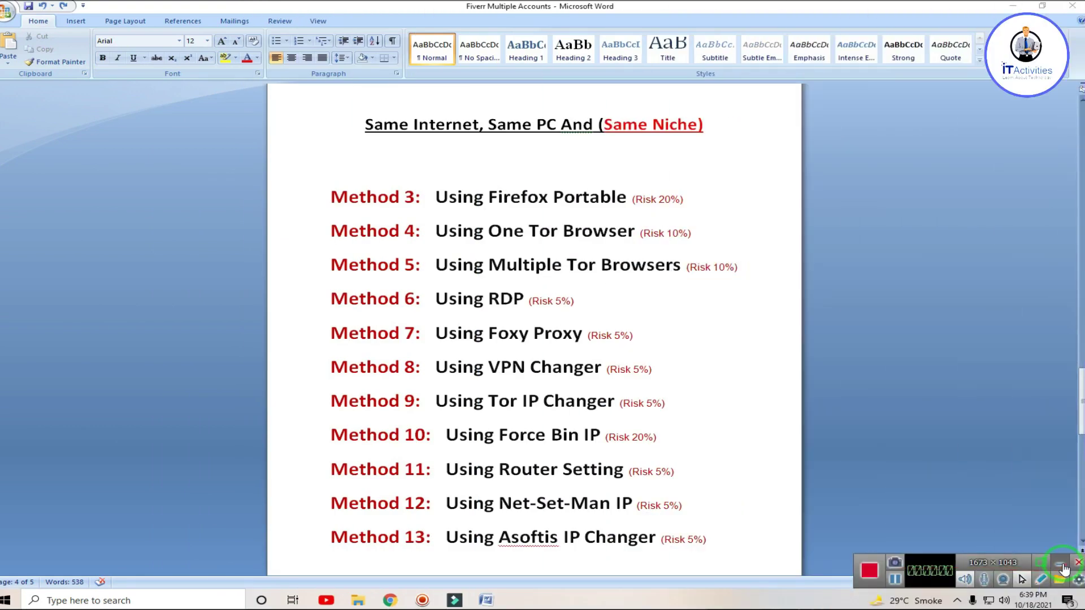
Review the Method 4 and Method 5 lines about Tor Browser in the Word document, then minimize the document.
click(1064, 568)
drag(436, 231, 712, 230)
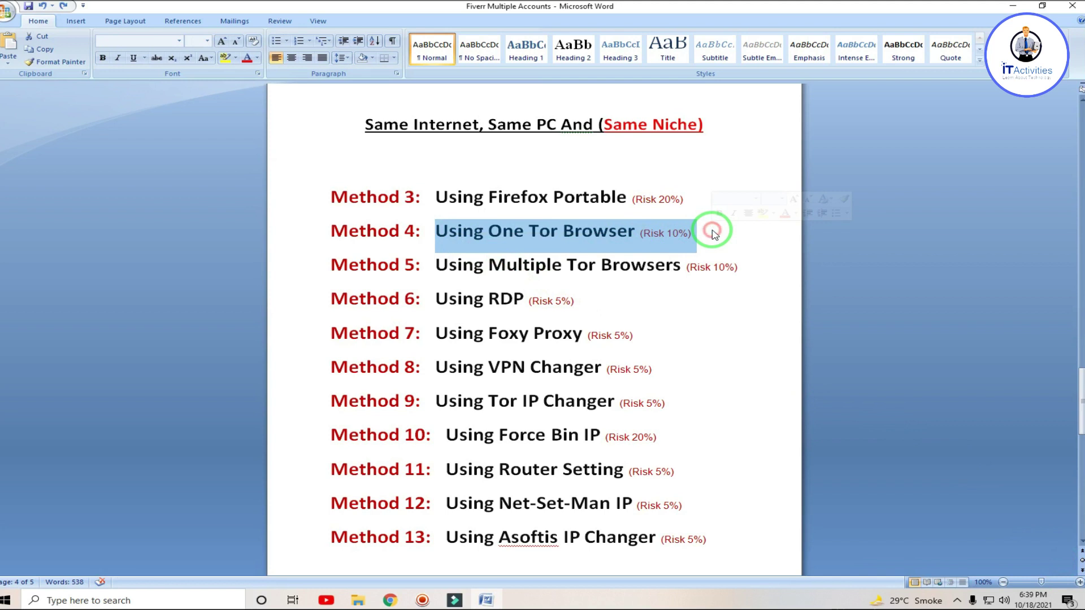
drag(436, 264, 733, 270)
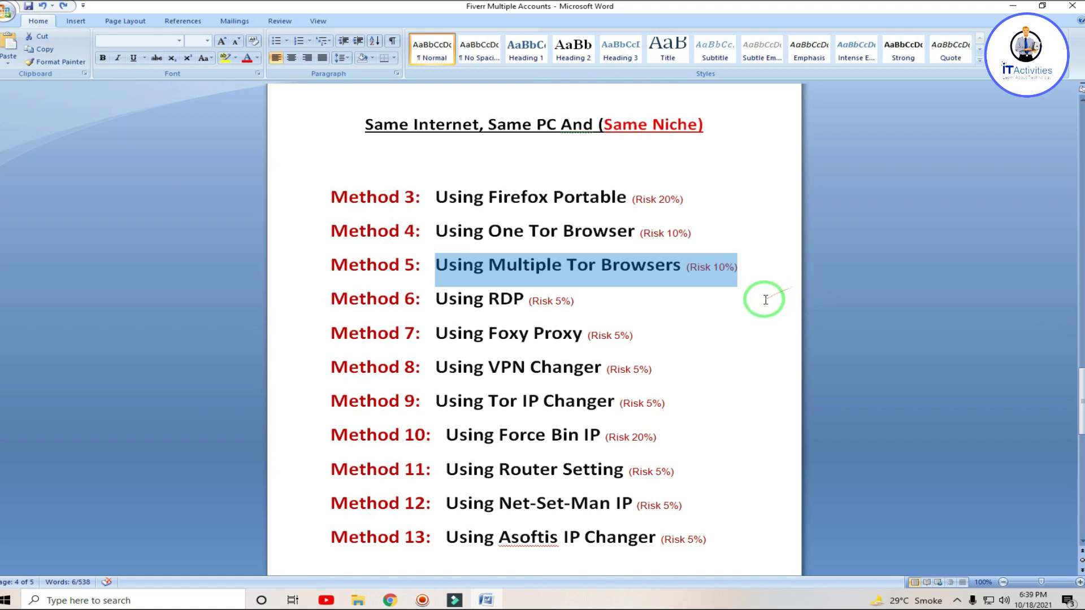
click(1013, 6)
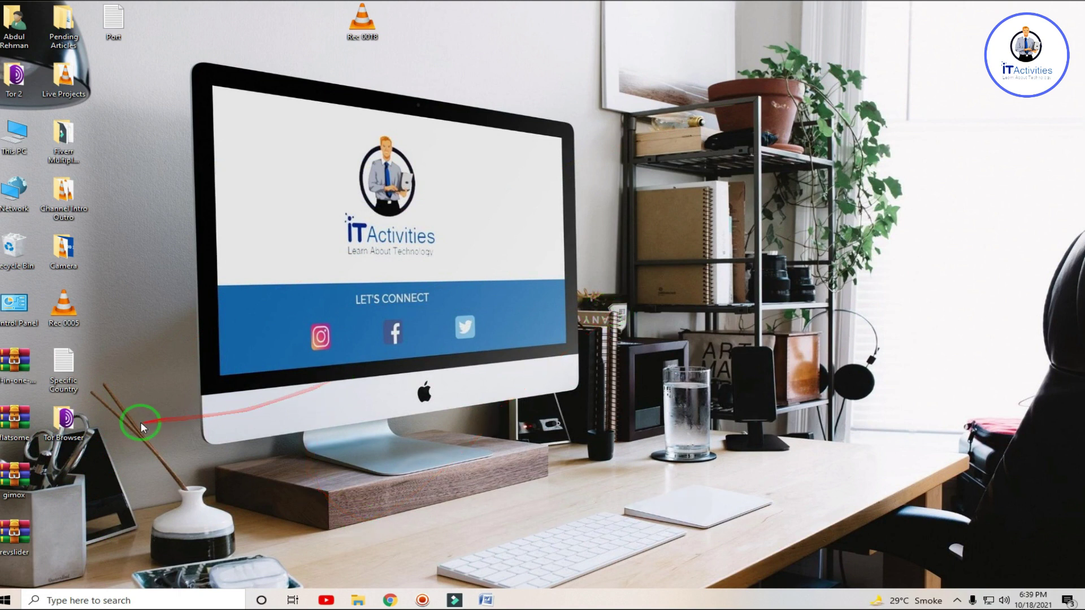
Copy the Tor Browser folder and paste three duplicates of it onto the desktop.
right_click(67, 422)
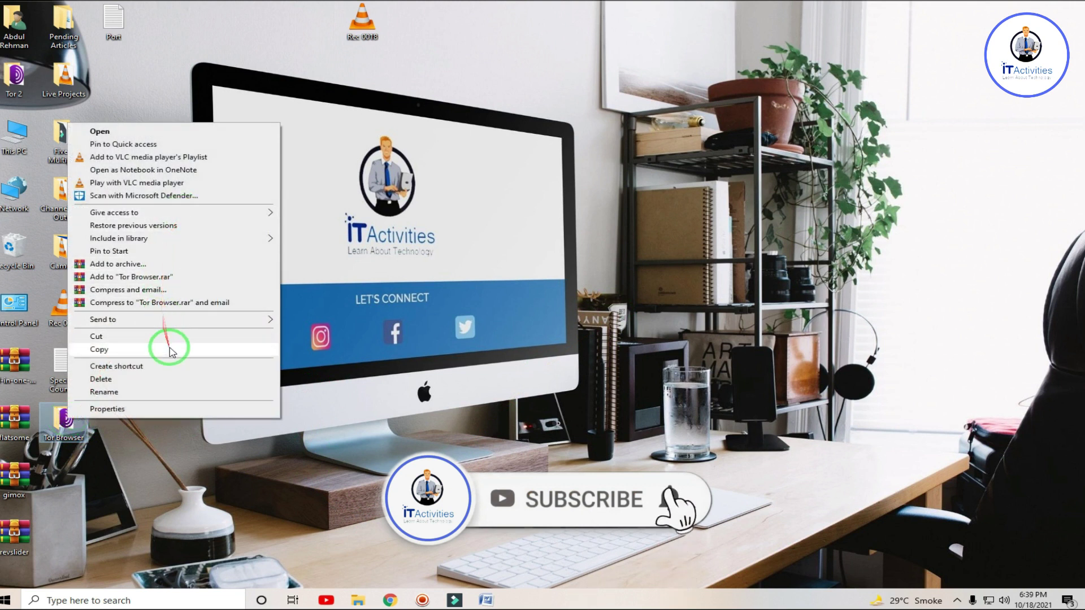
click(169, 349)
right_click(542, 164)
click(593, 213)
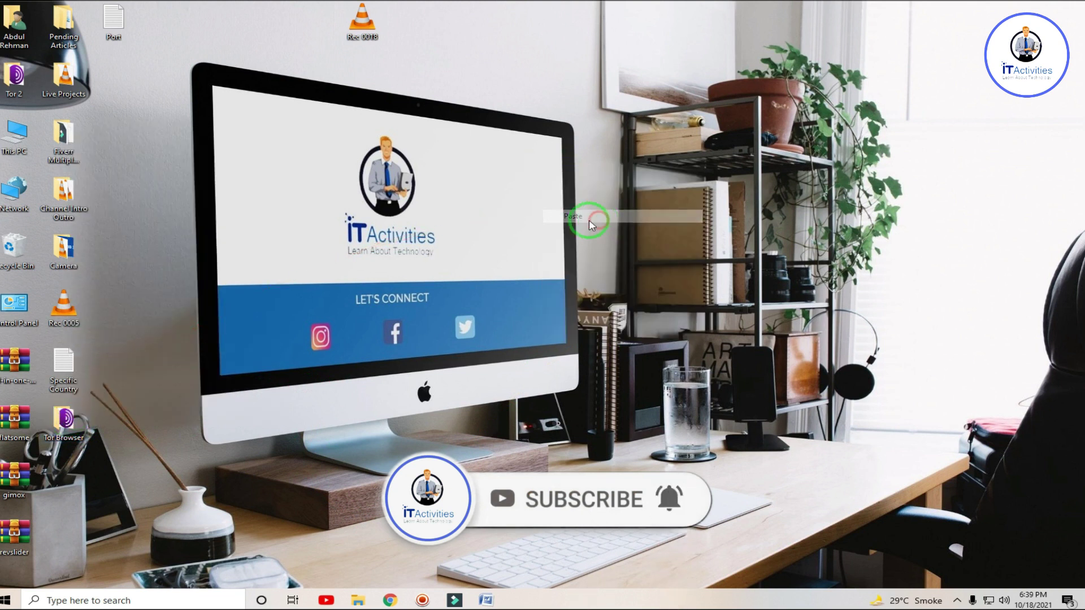
right_click(838, 169)
click(882, 215)
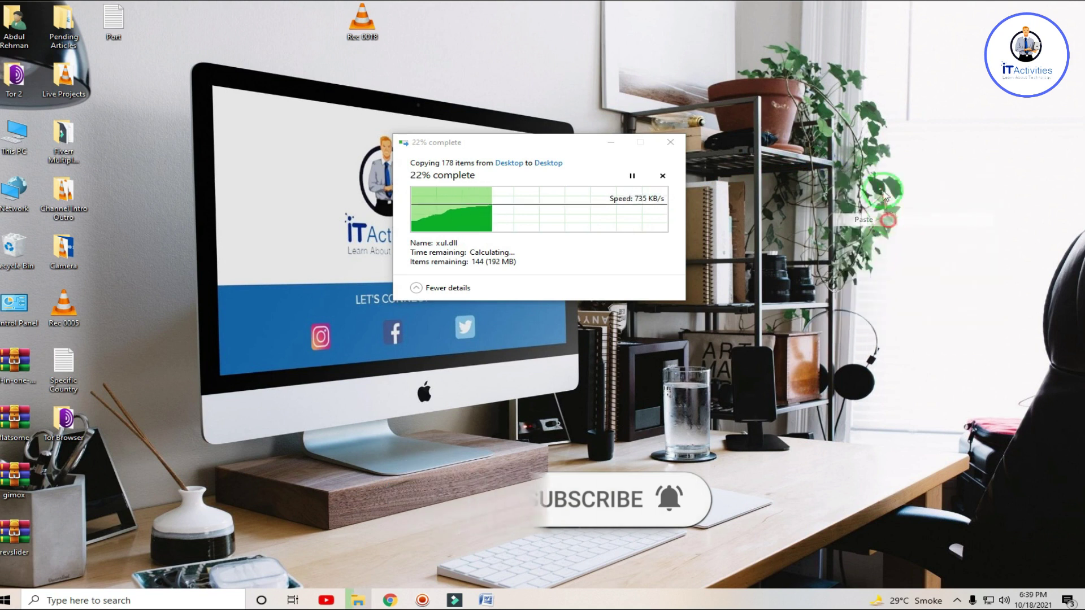
click(901, 188)
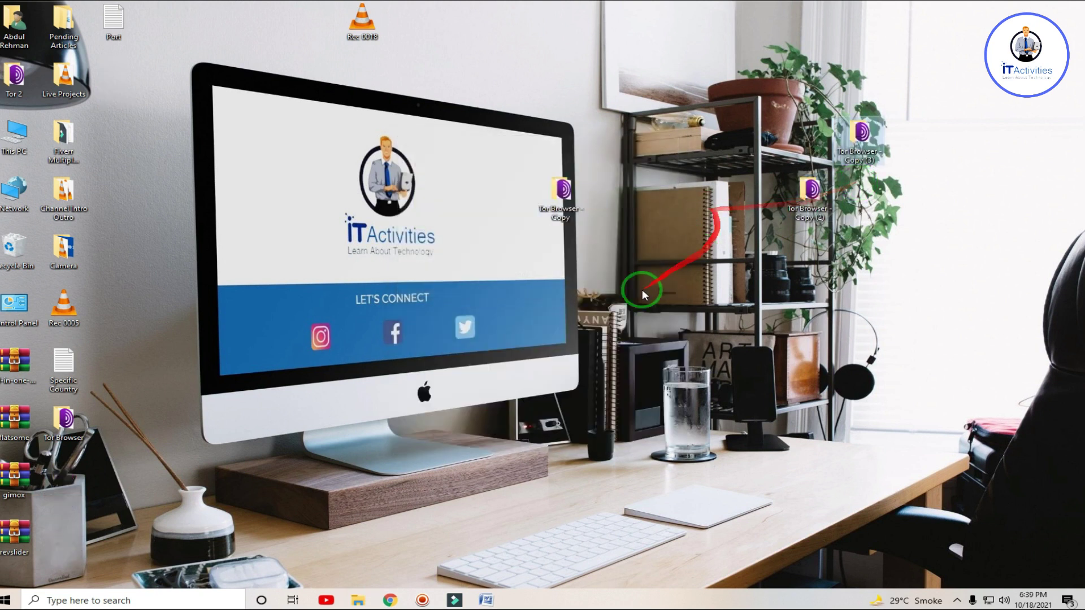
Arrange the original Tor Browser folder and its three copies in two rows of two on the open desktop area.
drag(64, 423, 243, 158)
drag(554, 207, 504, 152)
drag(802, 198, 304, 237)
drag(859, 141, 500, 240)
Rename the original Tor Browser folder as Tor 1 and the first copy as Tor 2.
right_click(264, 134)
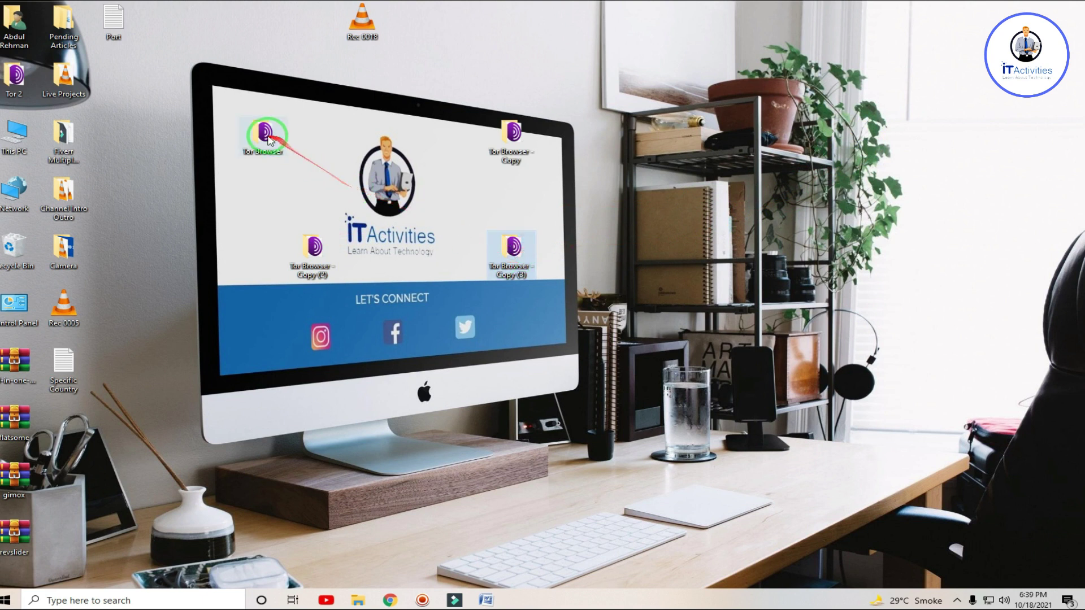
click(330, 421)
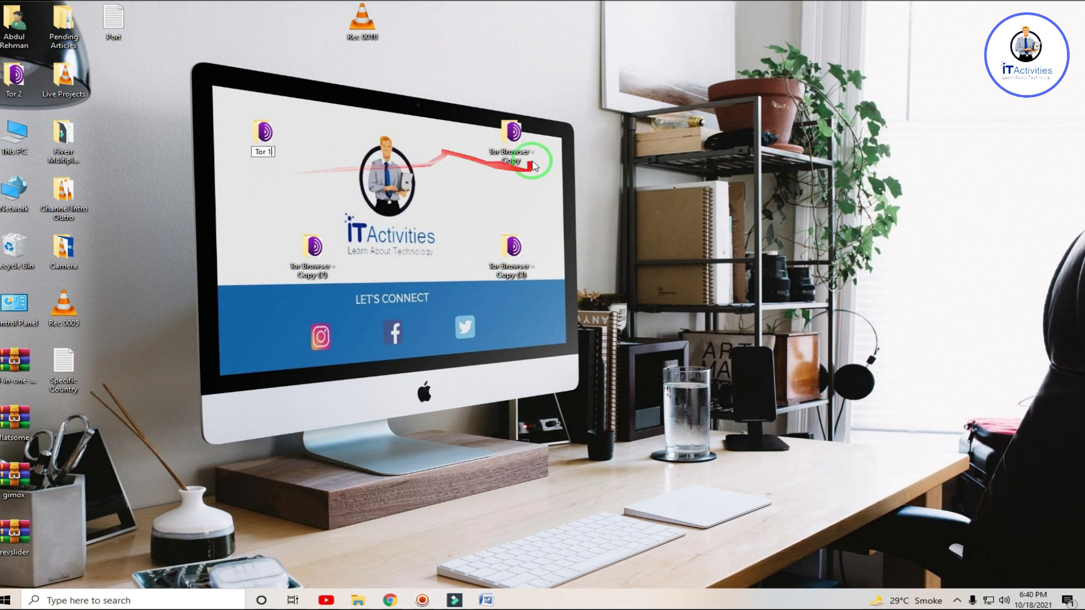
click(513, 135)
right_click(513, 134)
click(556, 390)
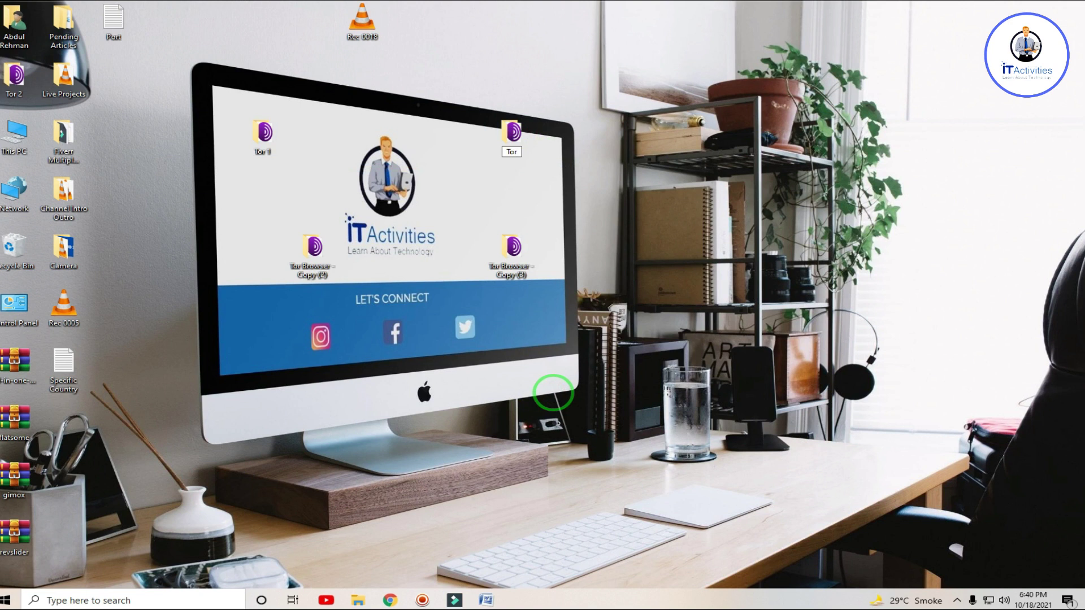
key(Return)
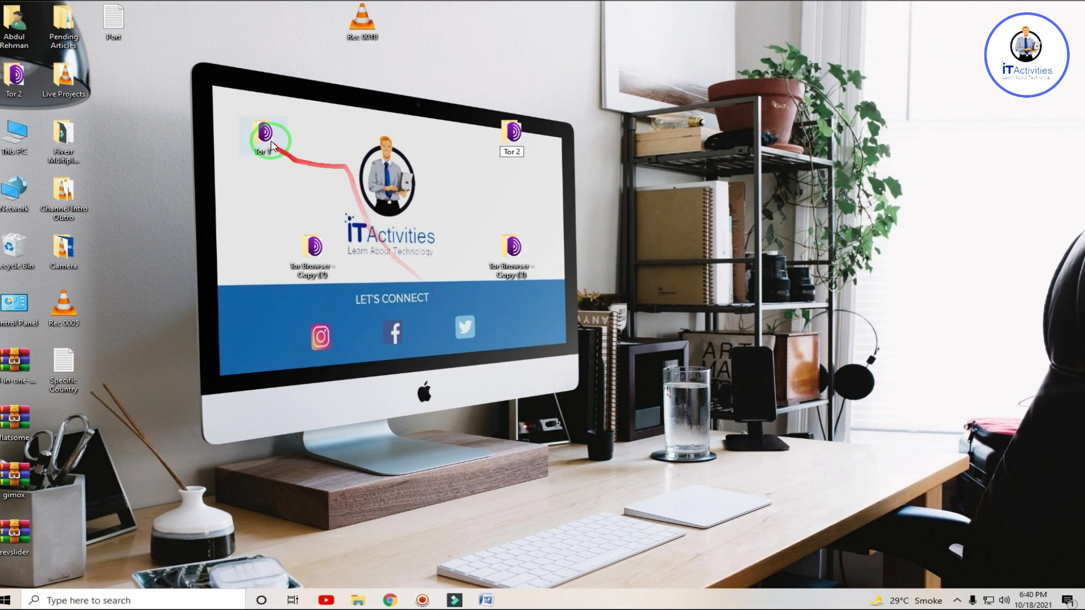
Rename the two upper Tor folders as Fiverr Profile 1 and Fiverr Profile 2.
right_click(265, 136)
click(346, 386)
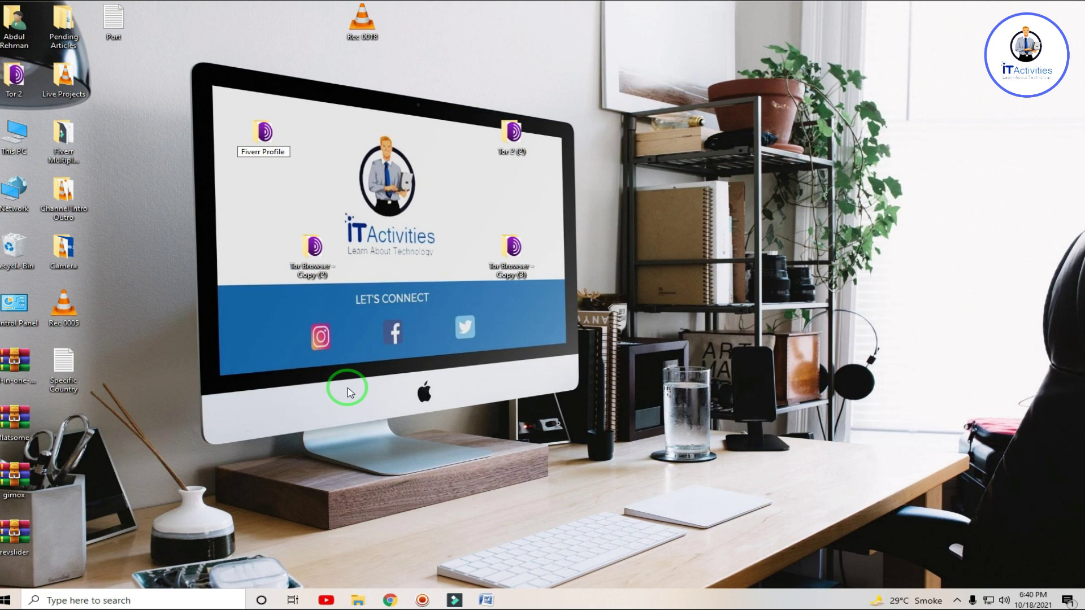
text(Fiverr Profile 1)
right_click(511, 133)
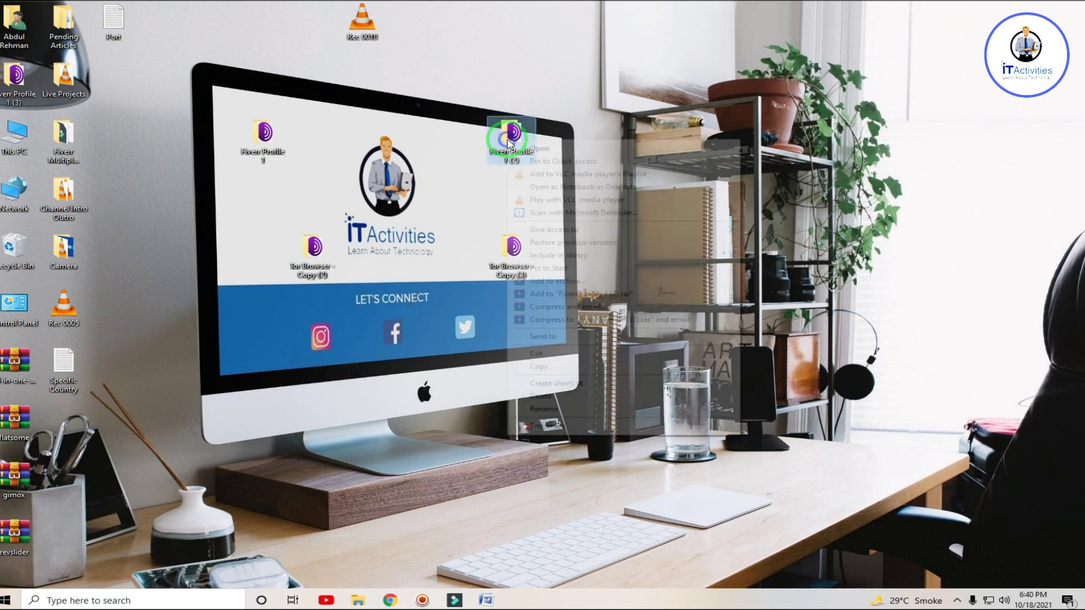
click(545, 409)
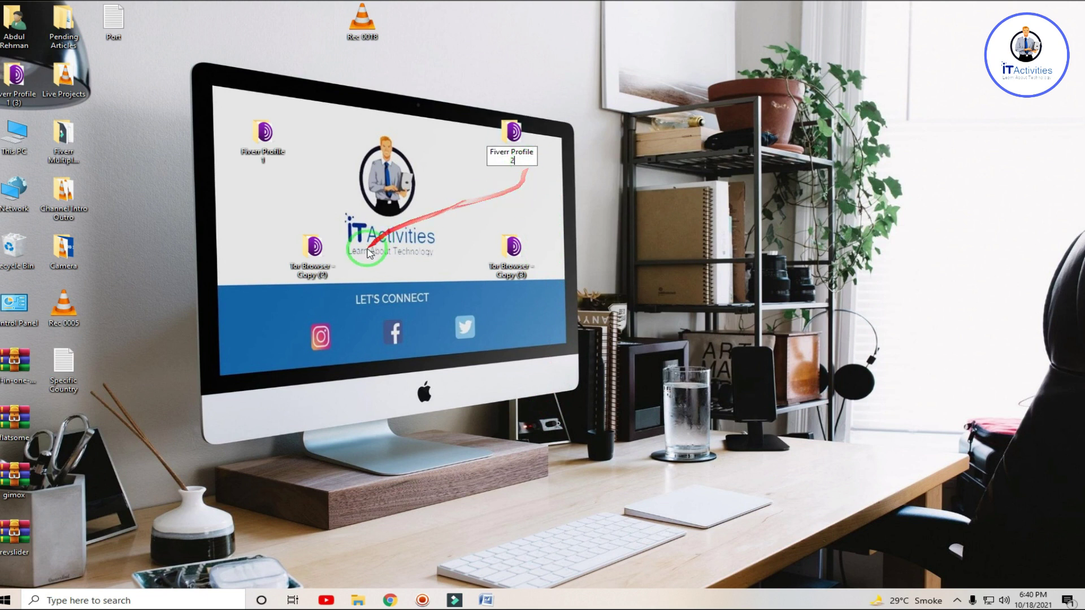
Rename the two lower Tor Browser copies as Fiverr Profile 3 and Fiverr Profile 4.
click(317, 256)
right_click(322, 260)
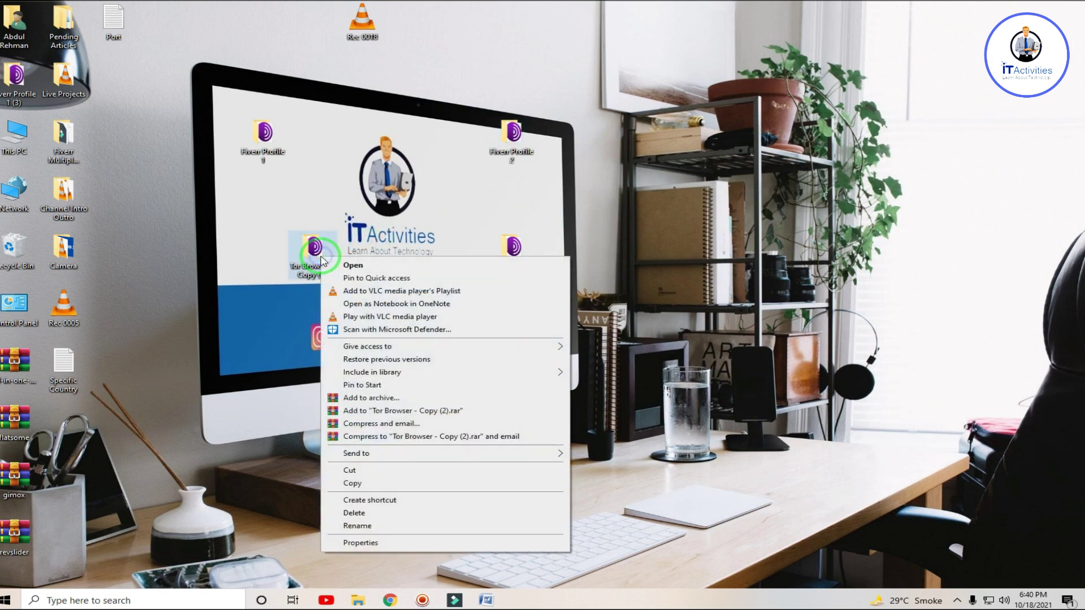
click(398, 526)
text(3)
click(503, 273)
right_click(503, 273)
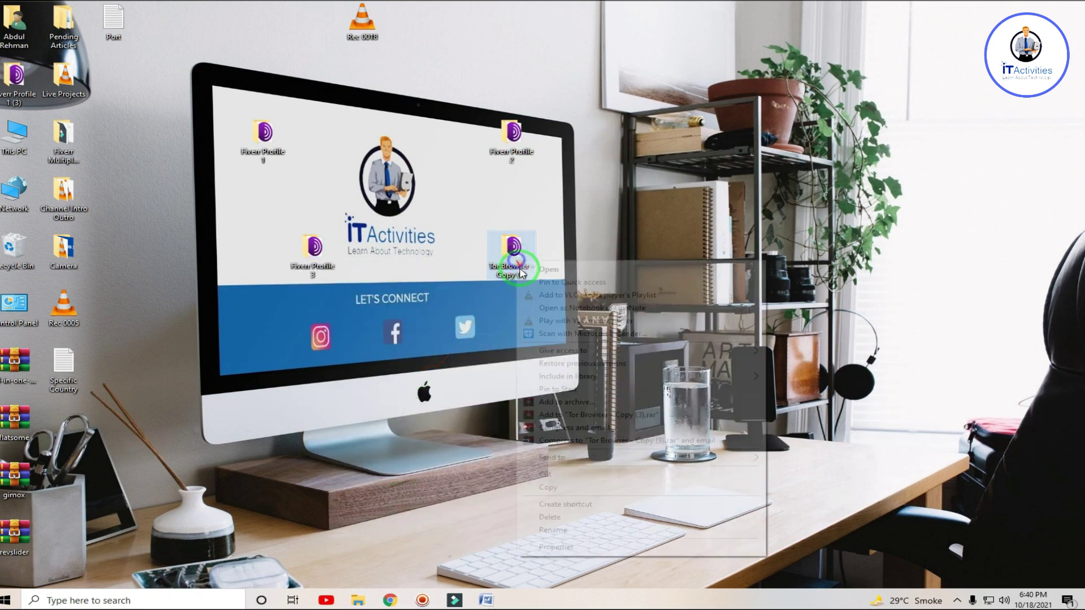
click(551, 529)
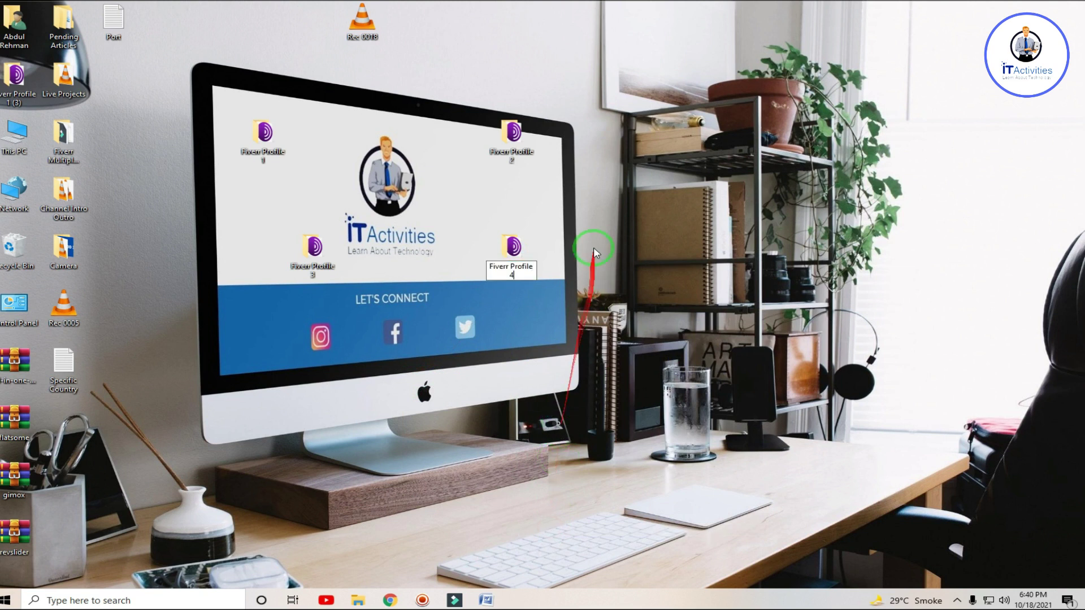
click(591, 229)
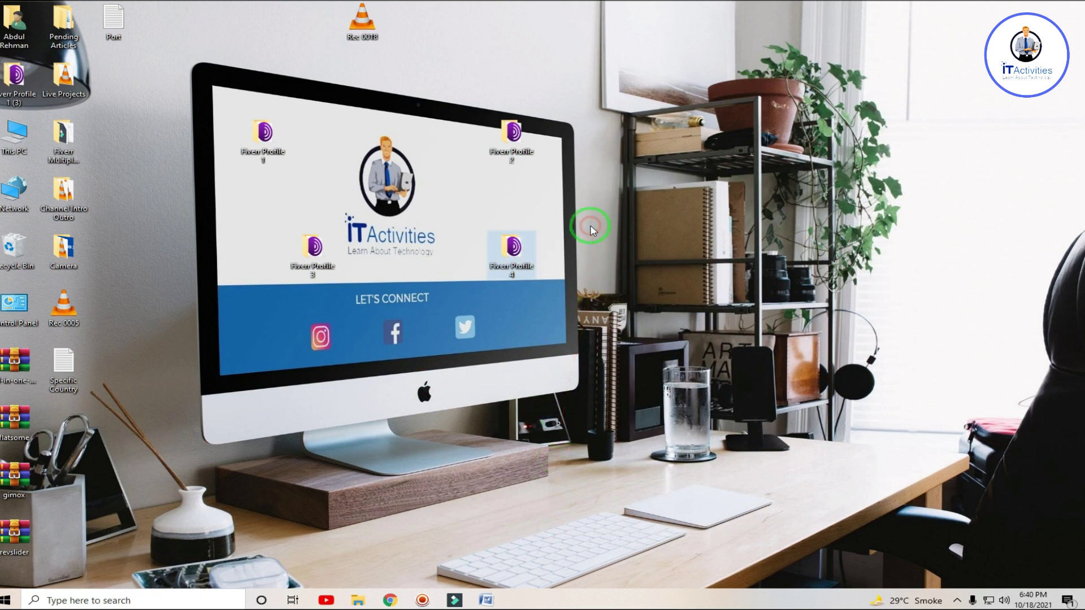
click(624, 181)
Open the Fiverr Profile 1 folder, move its window lower and launch Tor Browser from it.
double_click(265, 135)
drag(503, 83, 560, 200)
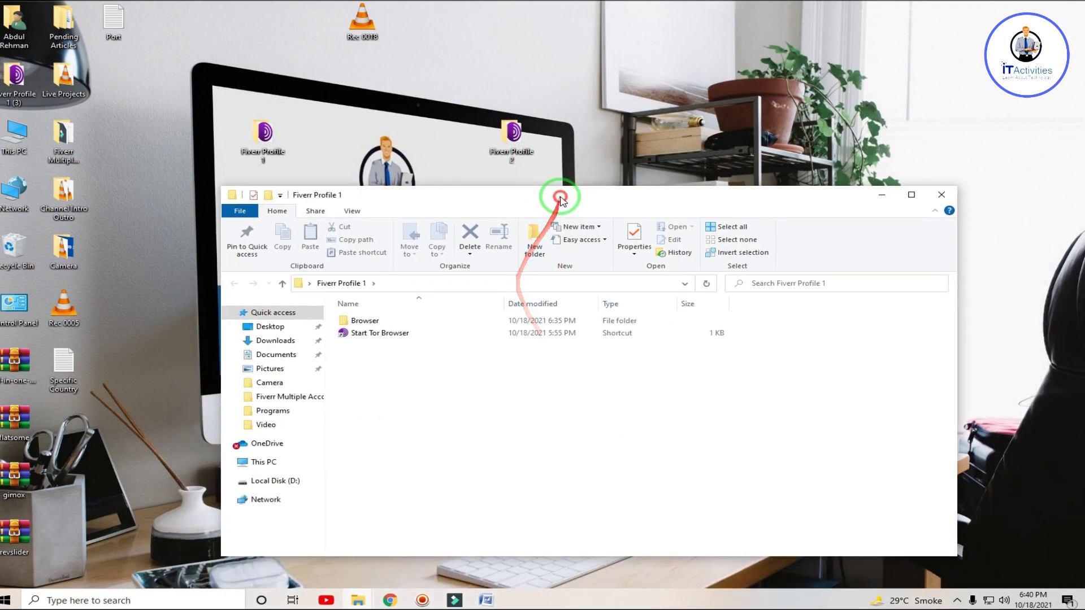
click(453, 336)
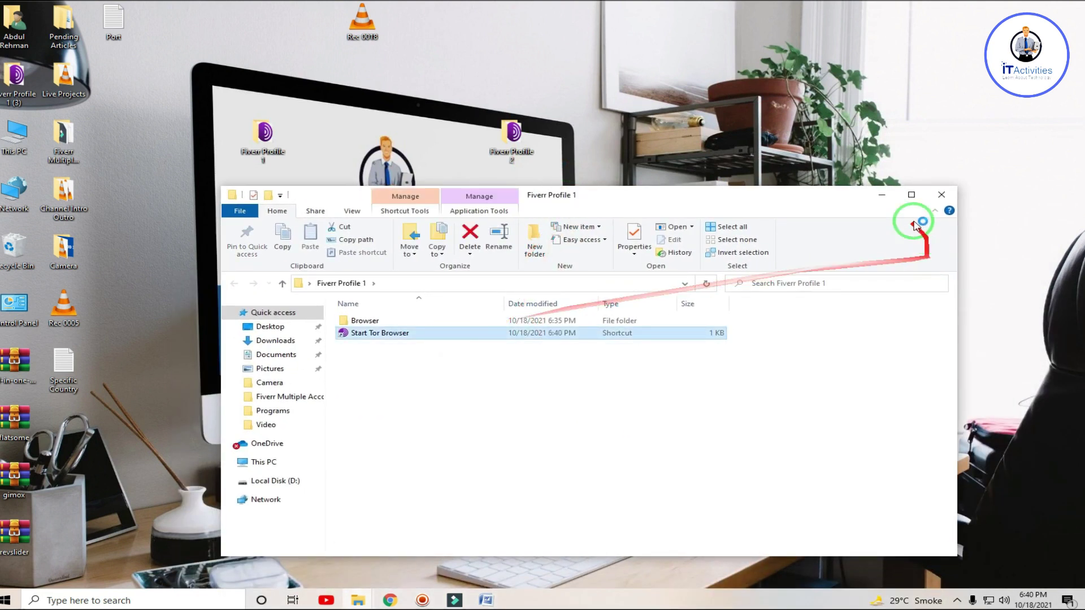
Close the Fiverr Profile 1 folder, shrink the Tor Browser window, connect it to Tor and move it clear of the Fiverr Profile folders.
click(941, 195)
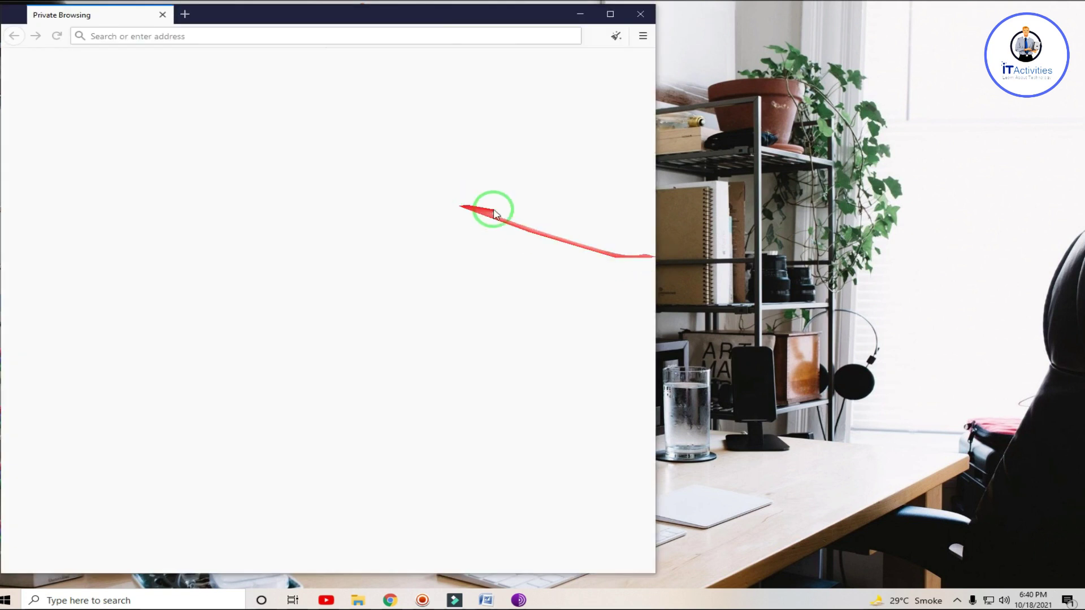
drag(443, 4, 578, 205)
drag(825, 396, 666, 376)
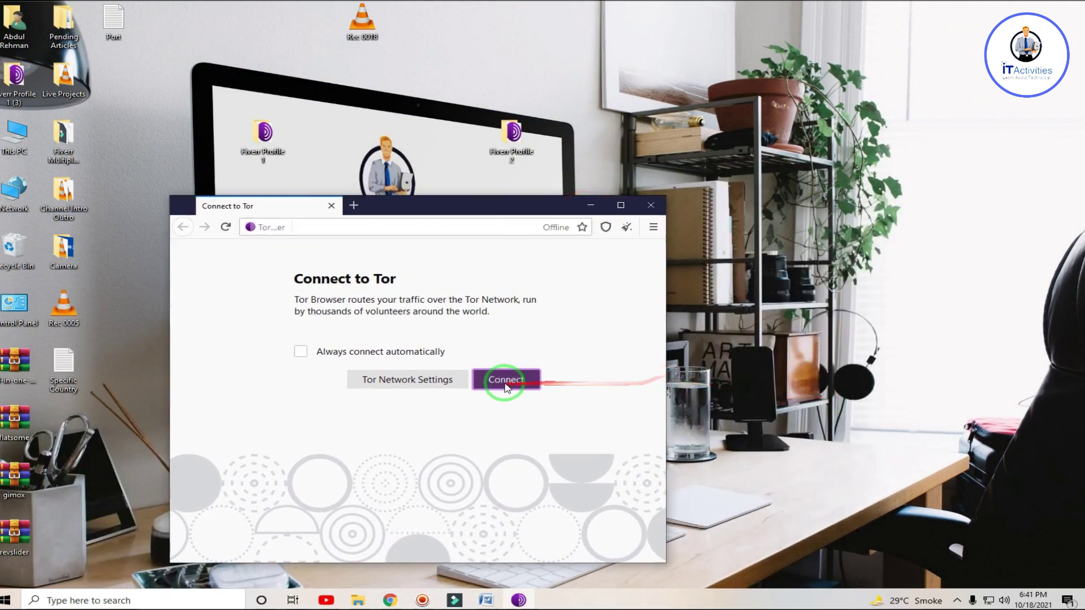
click(505, 382)
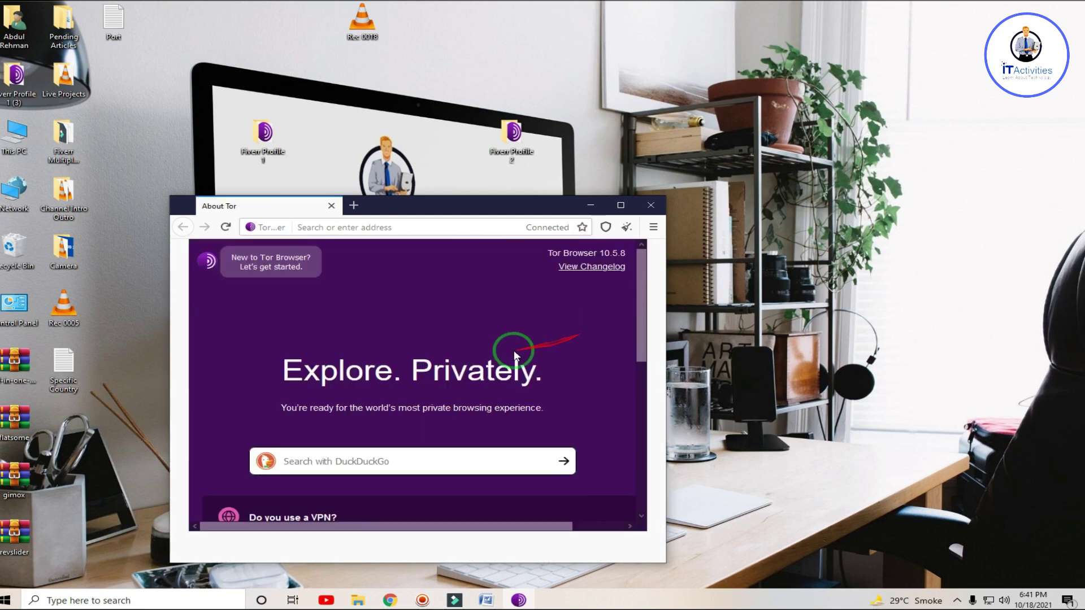
drag(477, 211, 382, 286)
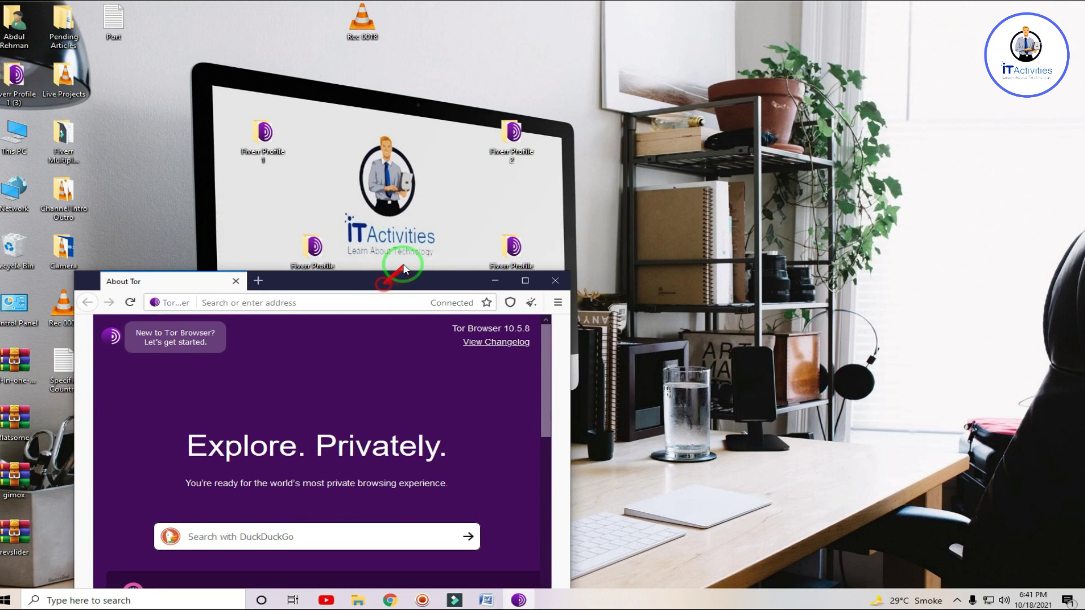
Try to launch a second Tor Browser from the Fiverr Profile 2 folder and close its window.
click(514, 140)
double_click(514, 141)
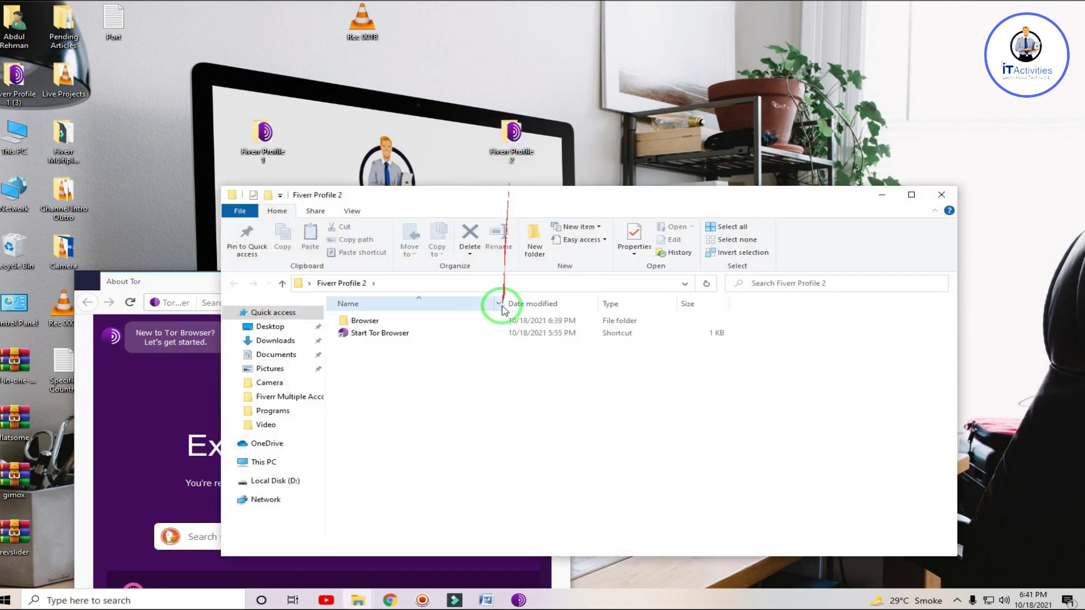
double_click(468, 333)
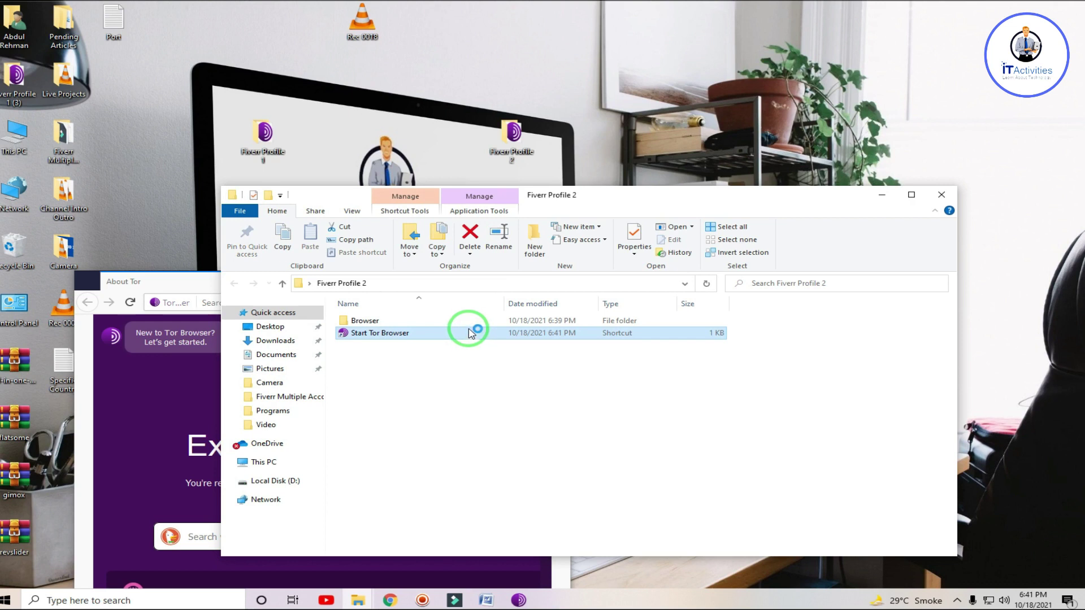
drag(624, 194, 682, 32)
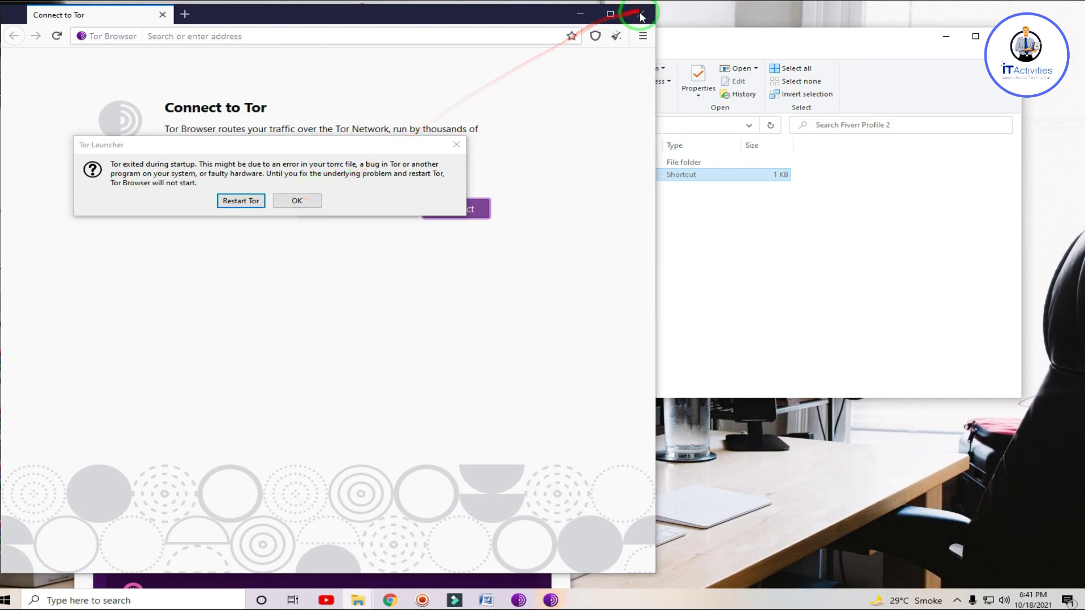
click(298, 201)
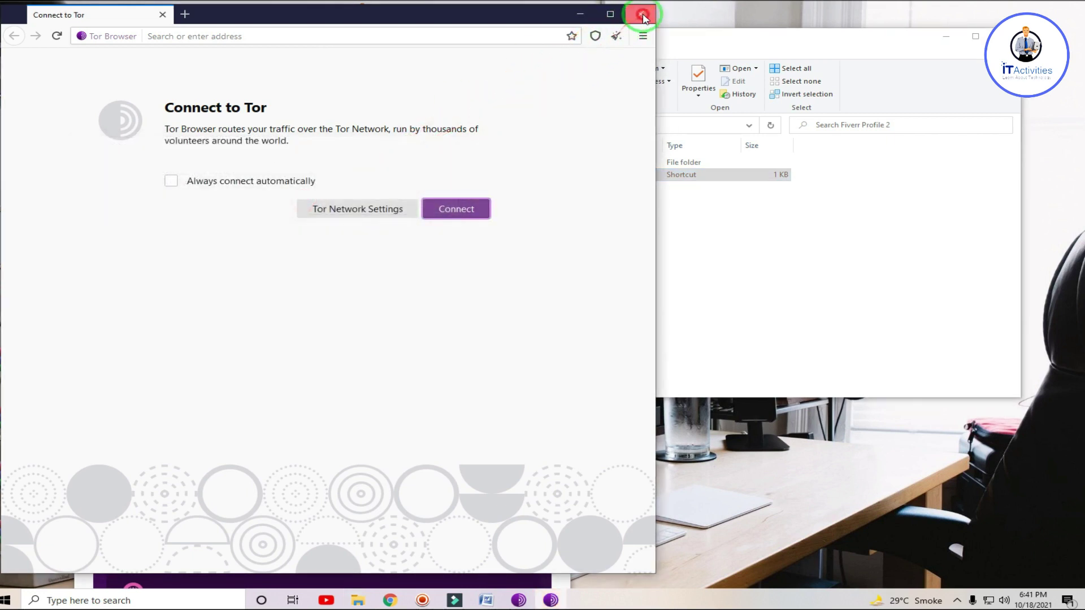
click(643, 16)
Close the remaining Tor Browser and the Fiverr Profile 2 folder window, and refresh the desktop.
drag(204, 284, 177, 230)
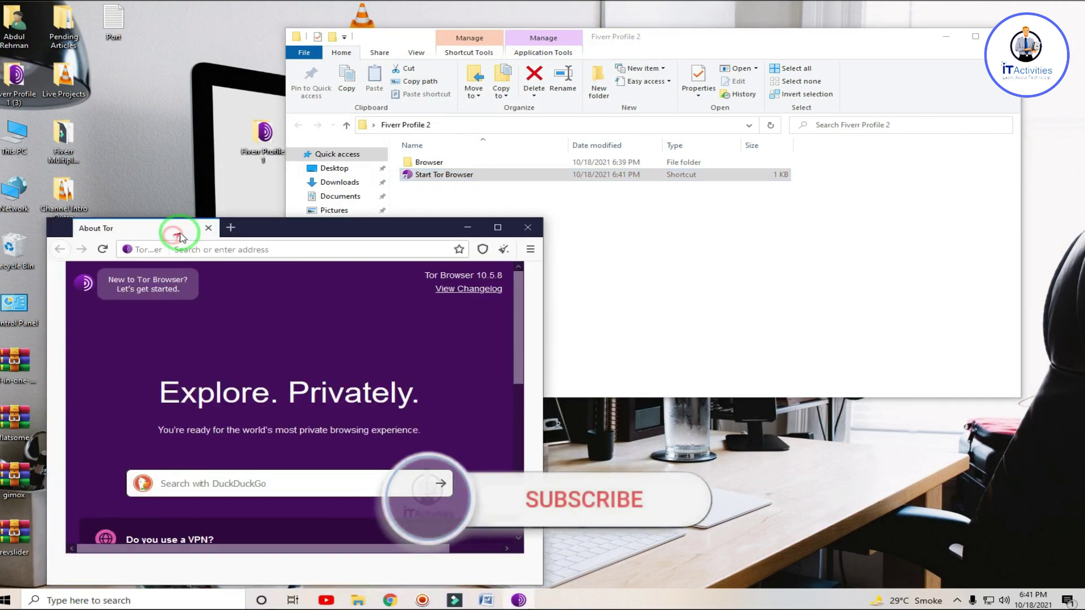
click(530, 232)
click(1005, 36)
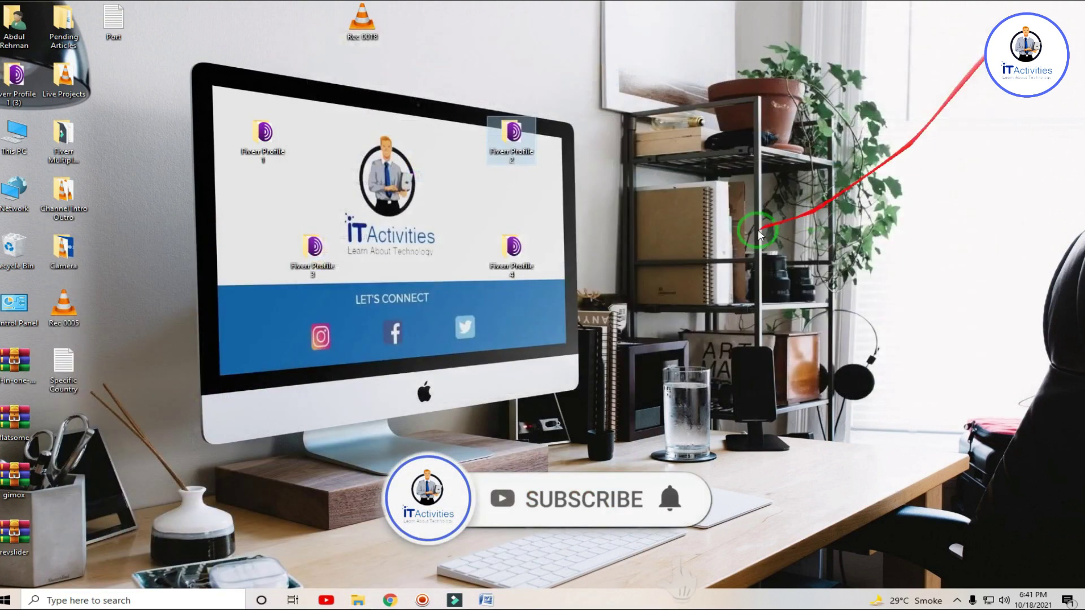
right_click(729, 175)
click(775, 211)
Launch Tor Browser from the Fiverr Profile 1 folder and close the folder window.
click(269, 148)
double_click(269, 148)
click(492, 178)
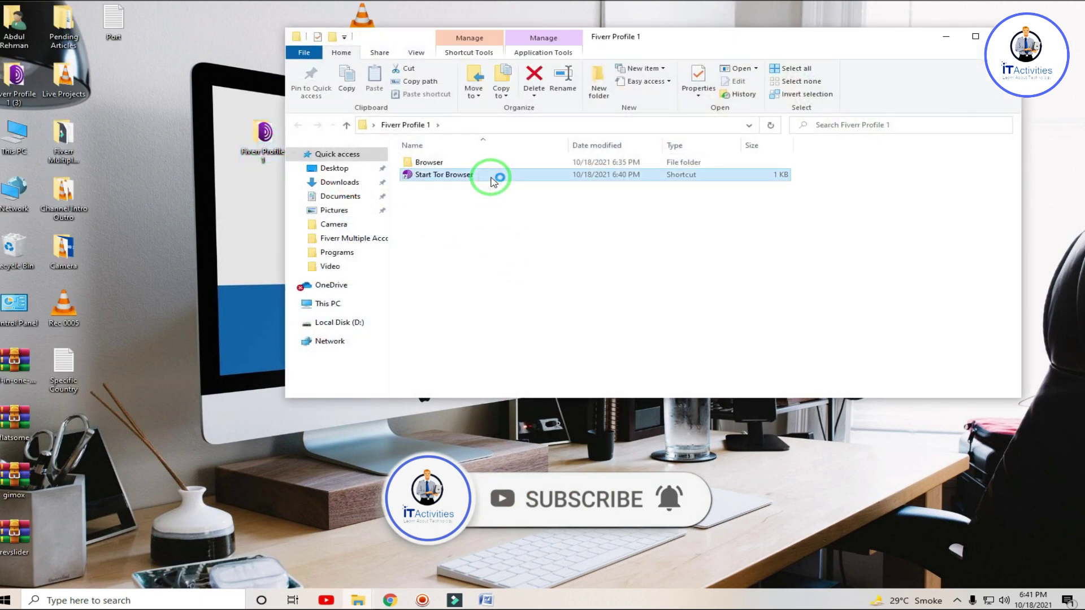
double_click(492, 179)
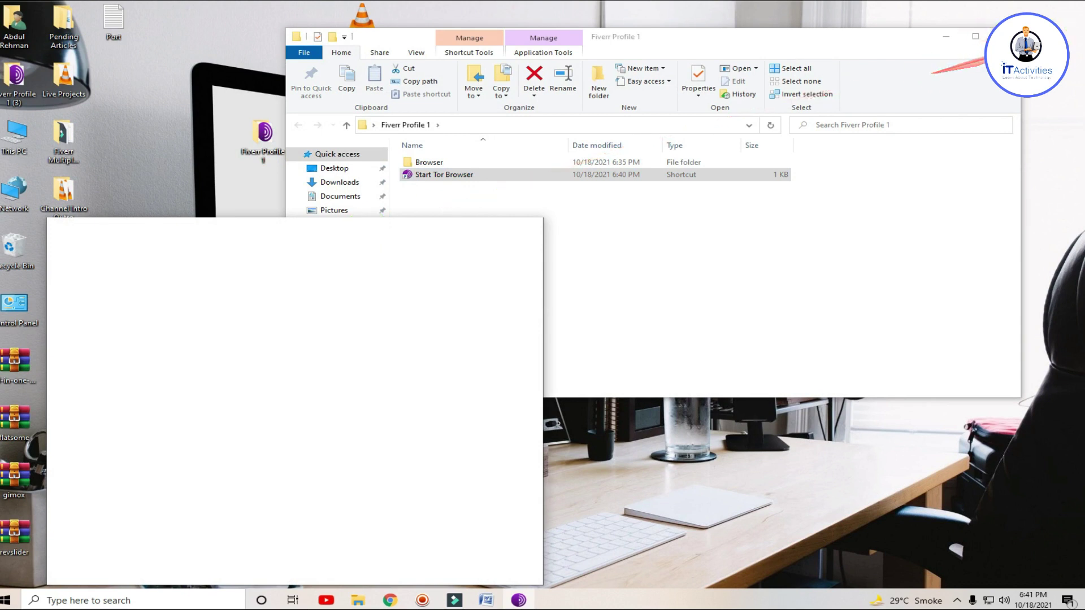
click(1004, 37)
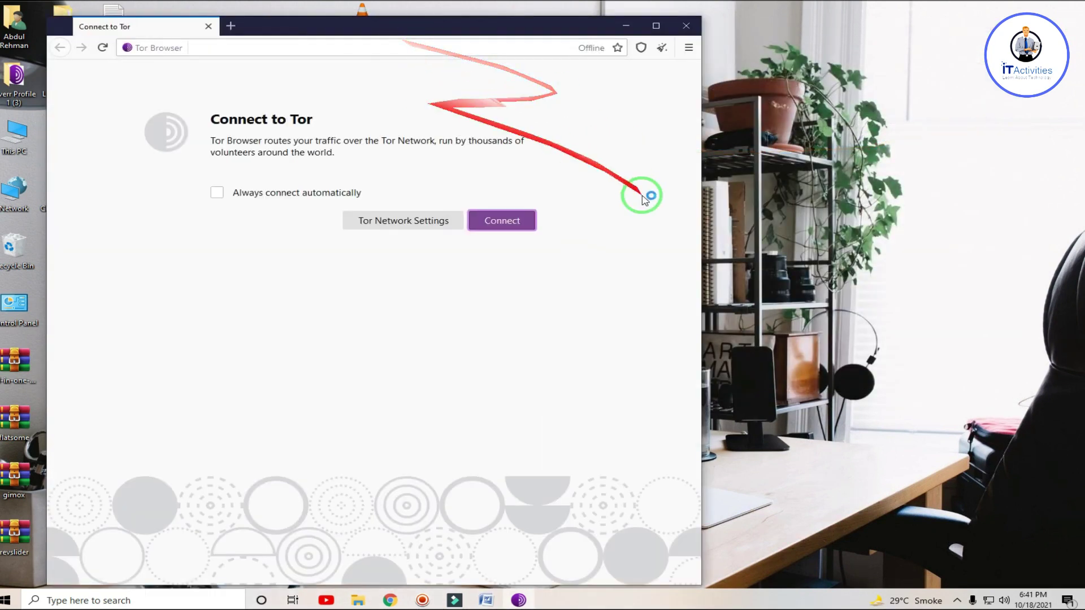
Shrink the Tor Browser window, move it to the middle of the desktop and connect it to Tor.
drag(688, 316, 555, 289)
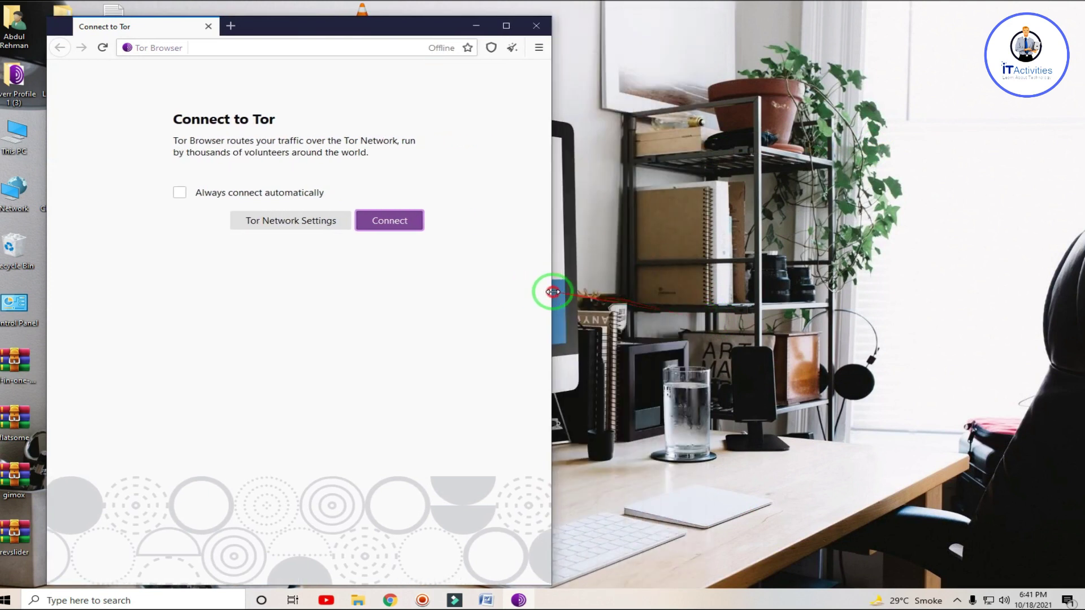
drag(314, 585, 322, 334)
drag(352, 33, 662, 102)
click(706, 264)
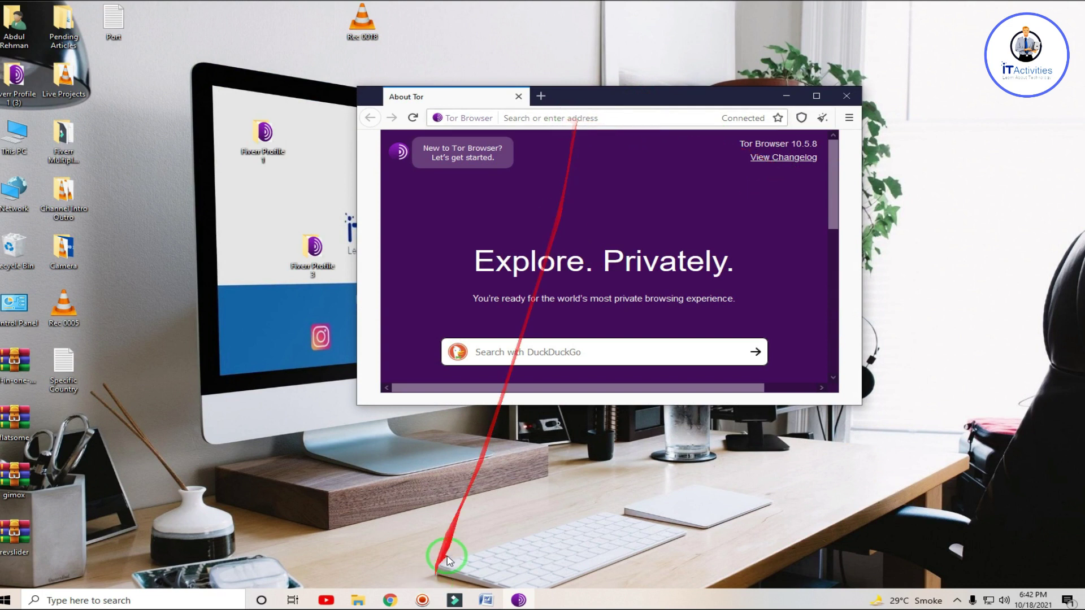
Switch to Chrome, copy the preference name extensions.torlauncher.start_tor from the address bar and minimize Chrome.
click(394, 602)
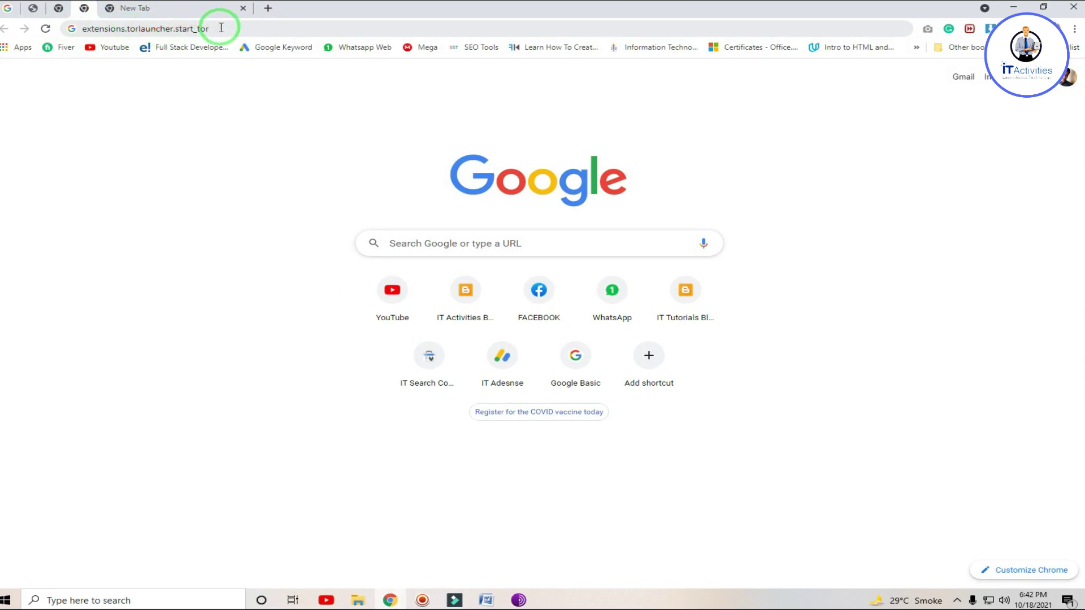
drag(220, 28, 72, 29)
right_click(125, 28)
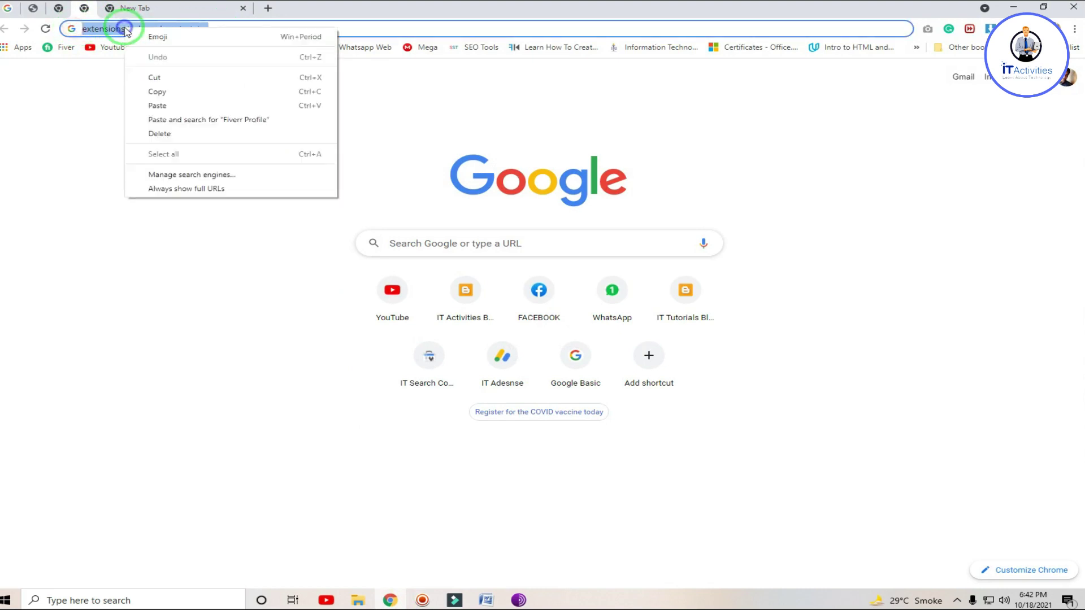
click(188, 92)
click(242, 104)
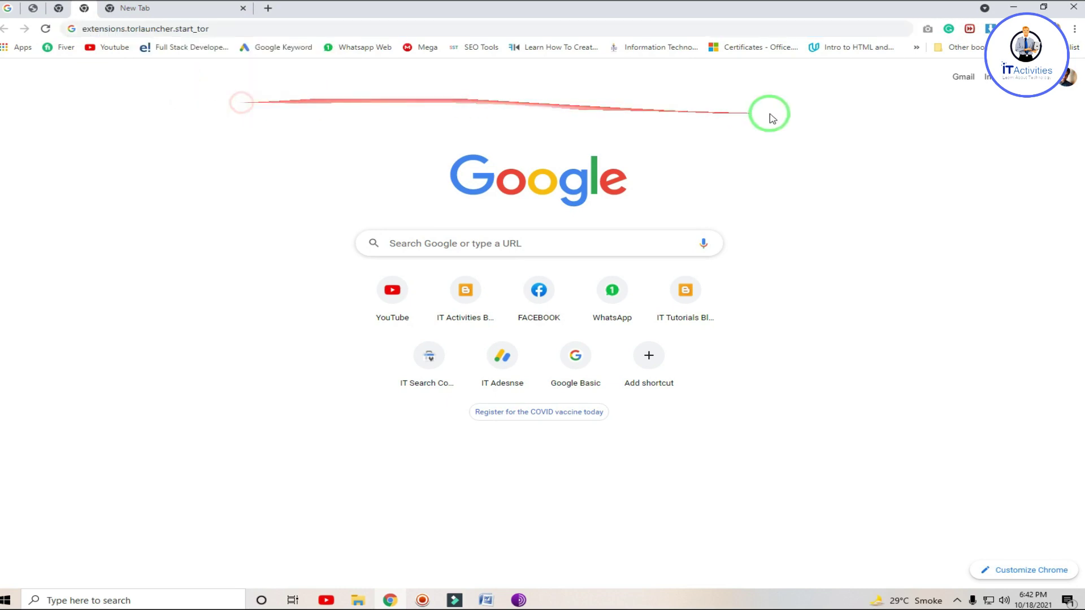
click(1012, 6)
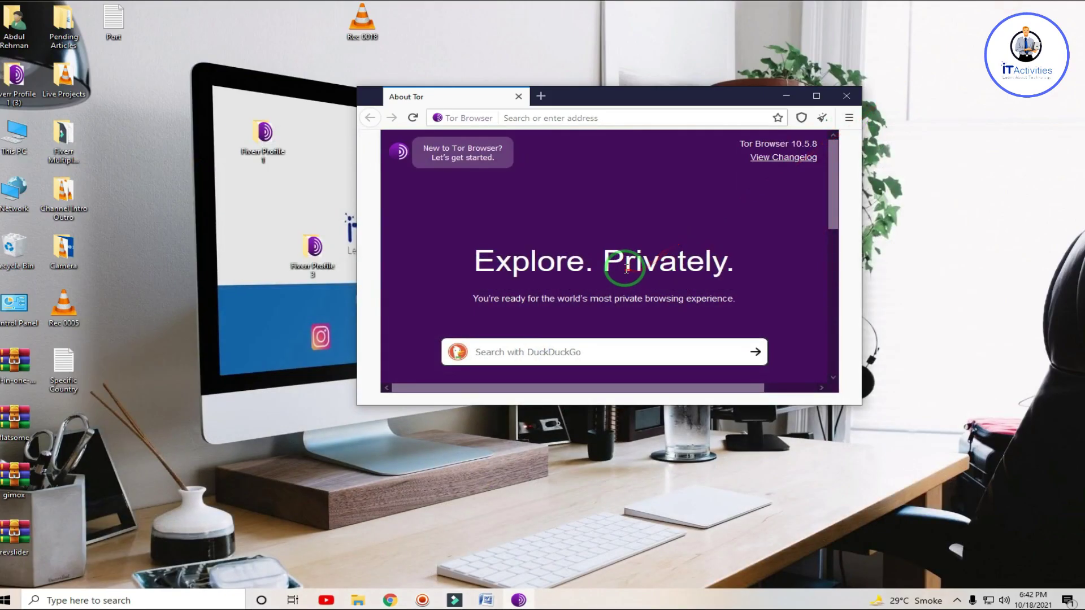
Open about:config in a maximized Tor Browser window and accept the risk to reach the advanced preferences.
click(553, 118)
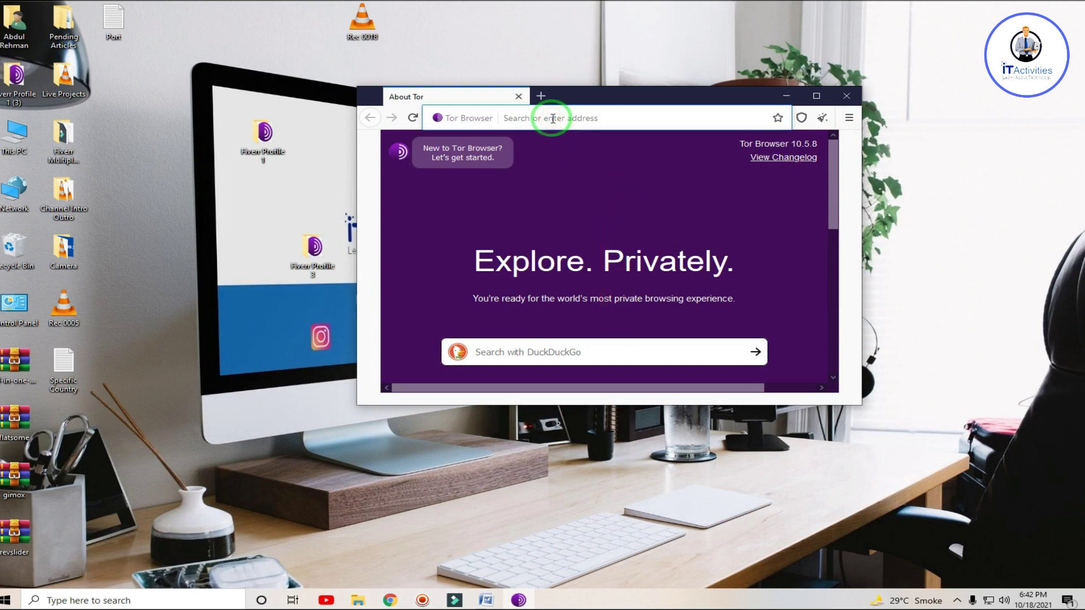
text(abo)
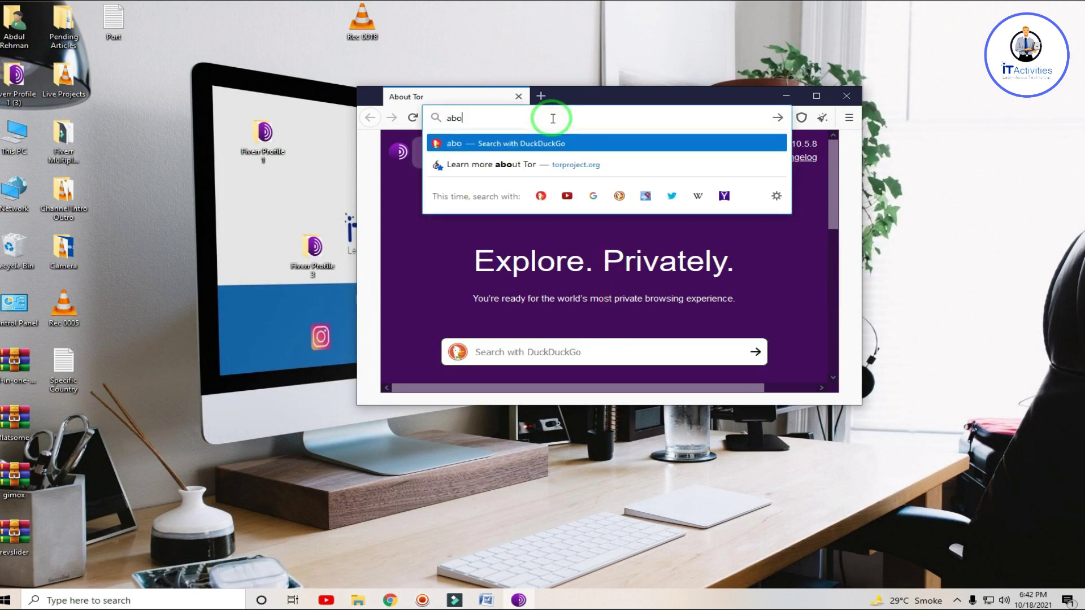
text(ut:con)
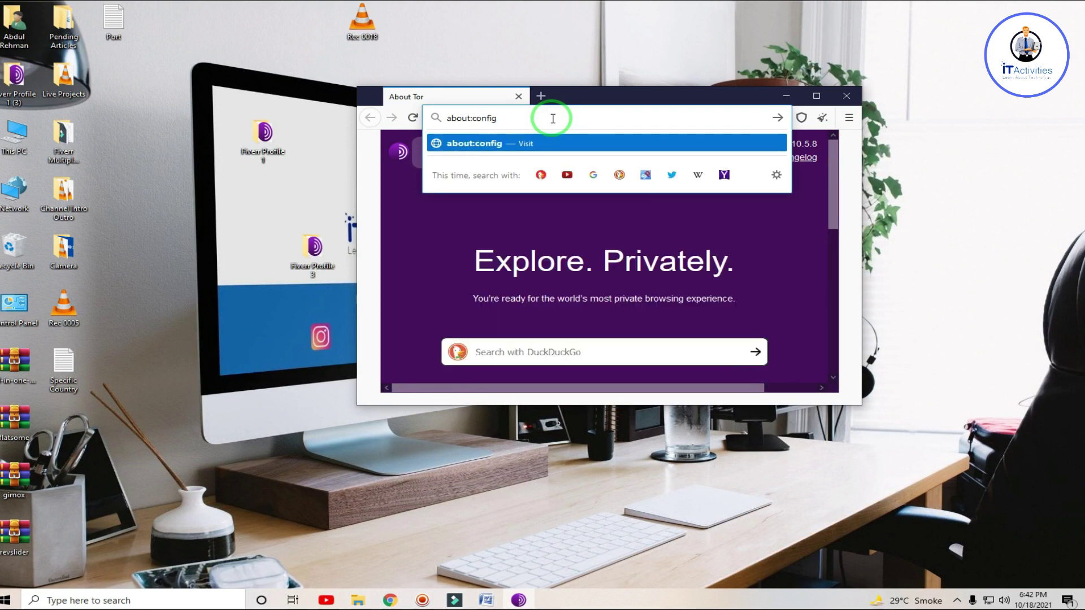
text(fig)
key(Return)
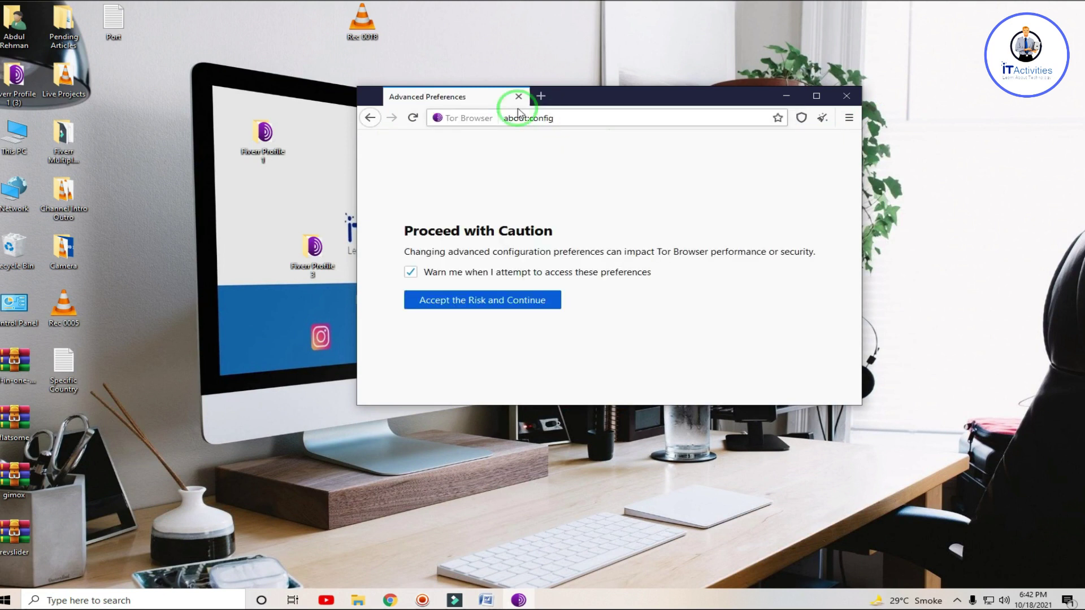
click(816, 95)
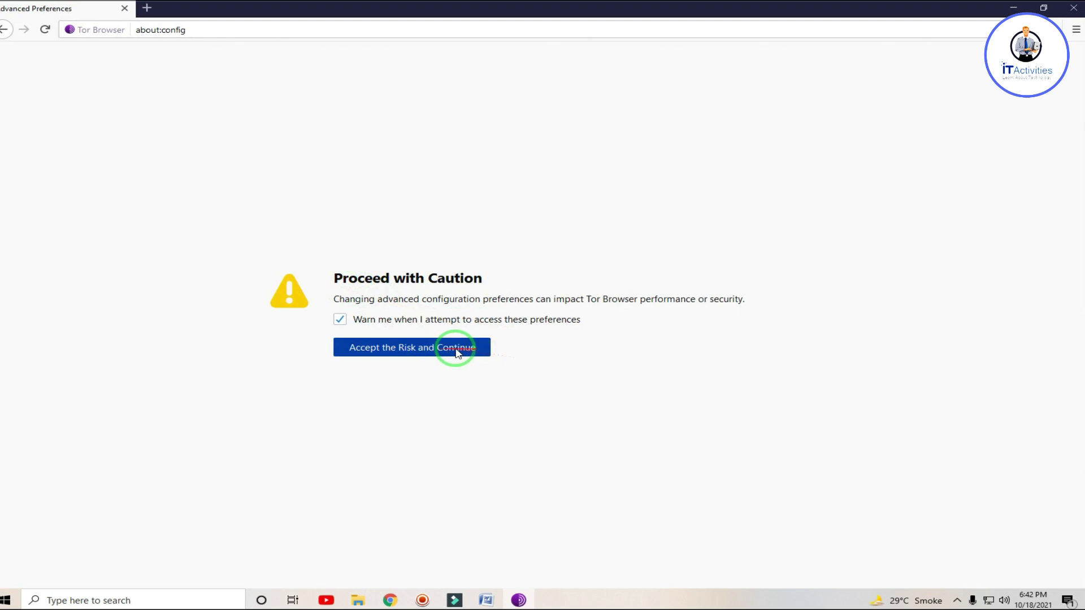
click(439, 349)
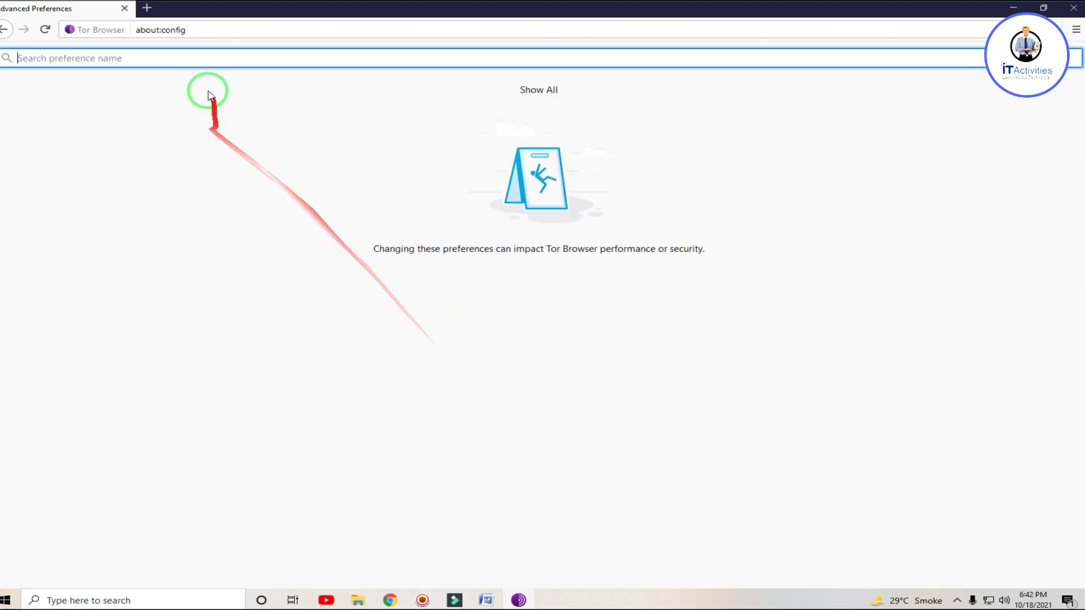
Find the preference extensions.torlauncher.start_tor, set it to false and close Tor Browser.
right_click(200, 56)
click(251, 108)
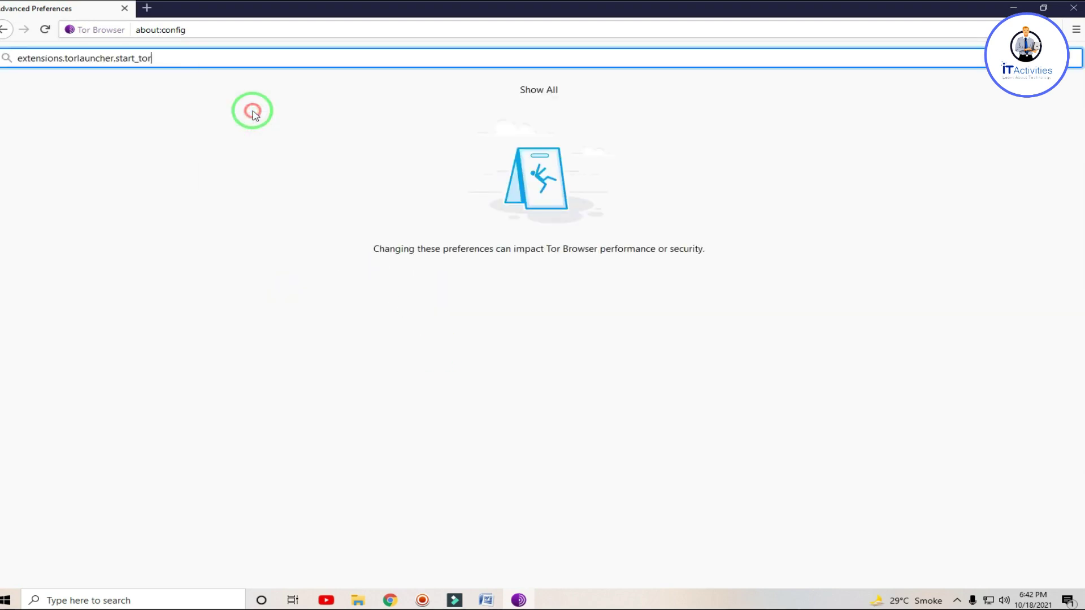
click(89, 80)
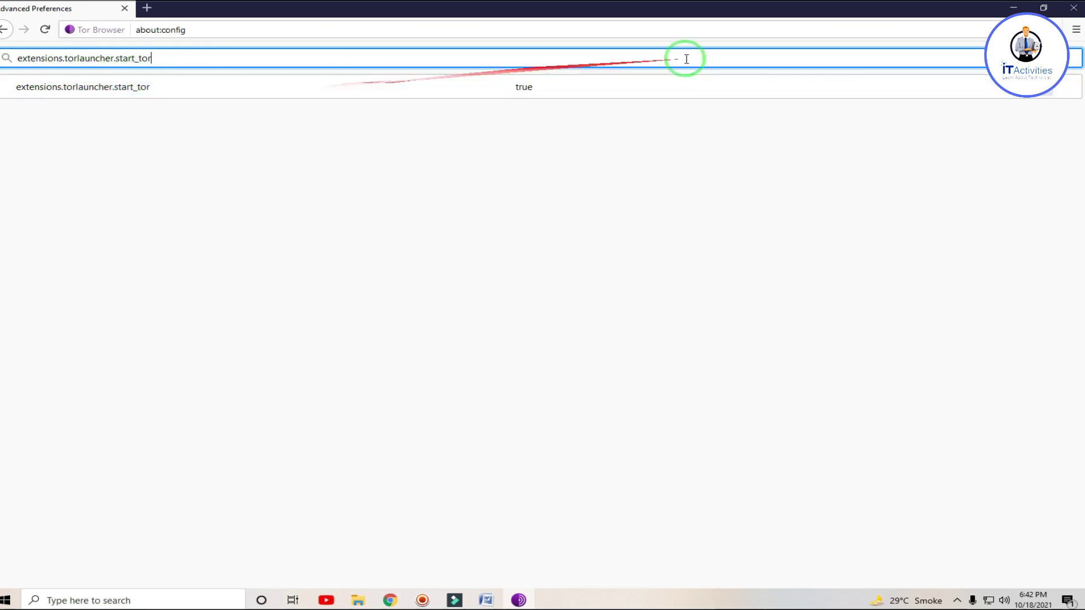
double_click(525, 87)
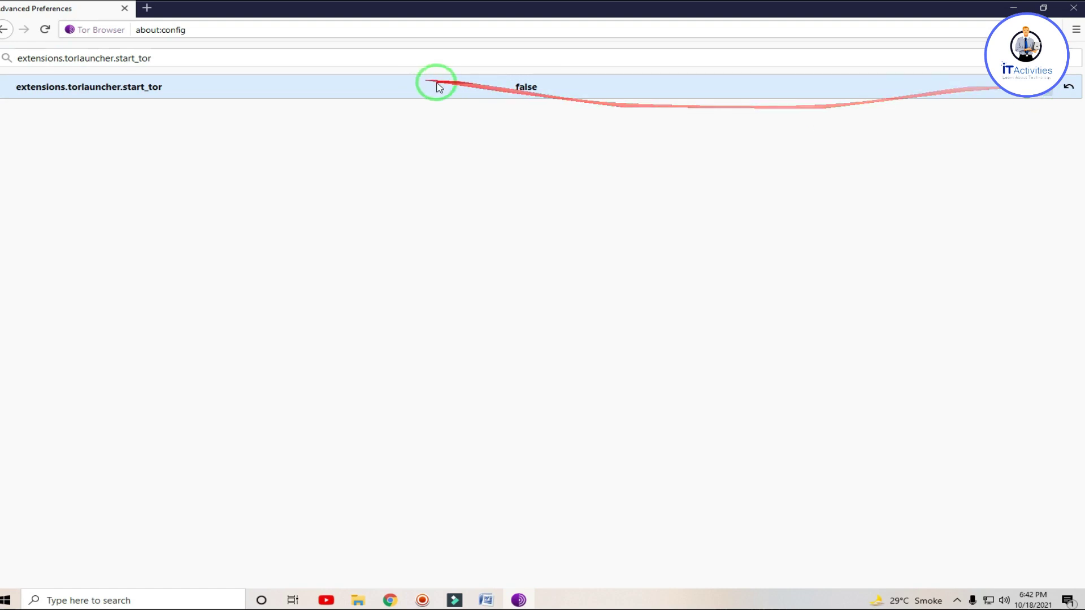
click(1071, 14)
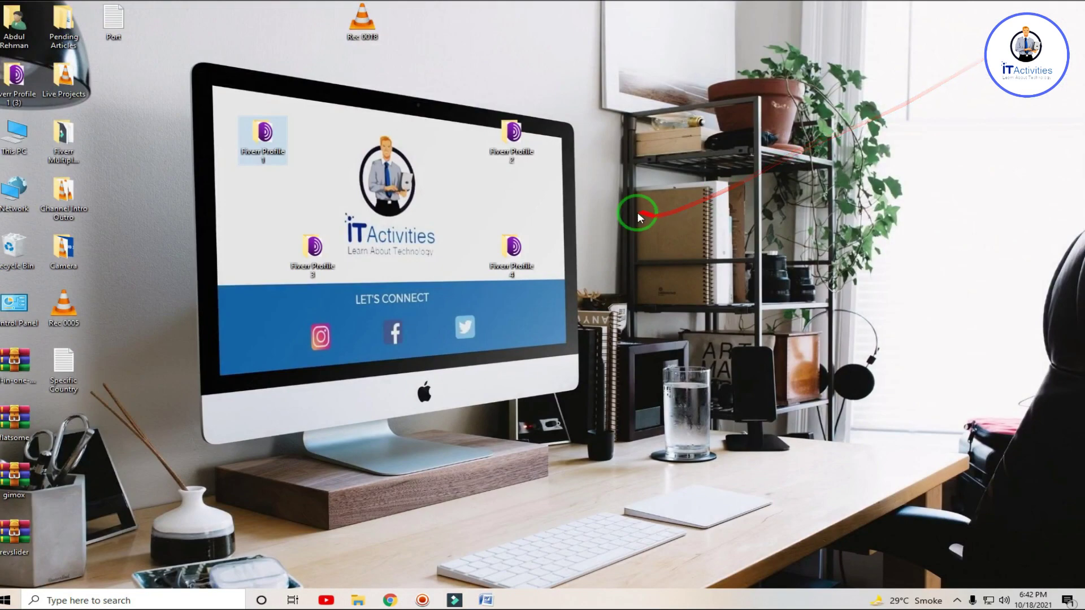
Launch Tor Browser from the Fiverr Profile 2 folder and connect it to Tor.
mouse_move(575, 206)
mouse_down()
mouse_move(447, 206)
mouse_move(549, 208)
mouse_up()
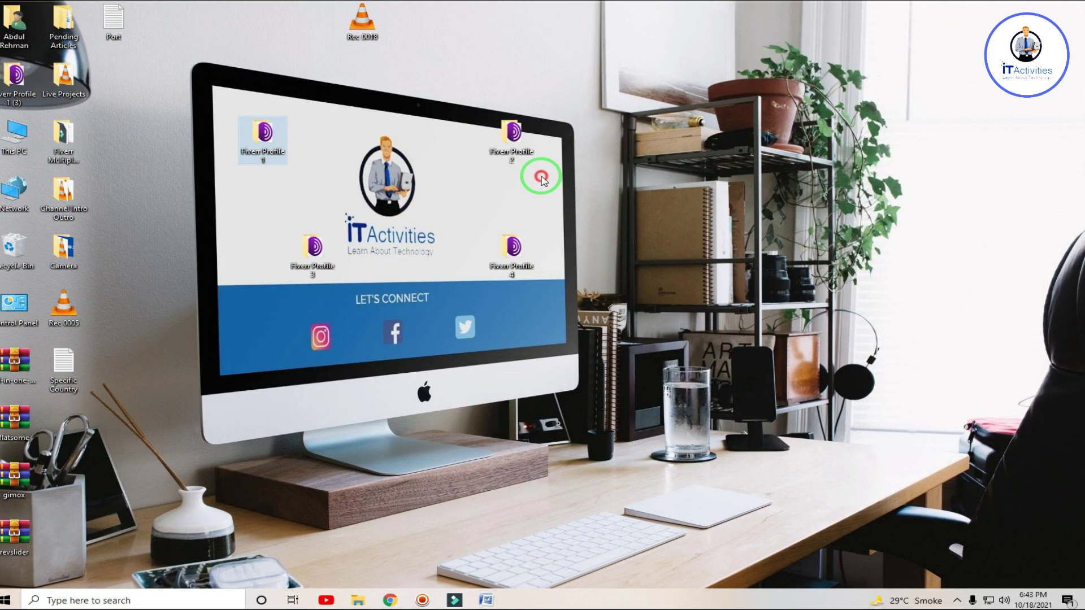
double_click(512, 135)
drag(535, 157, 541, 230)
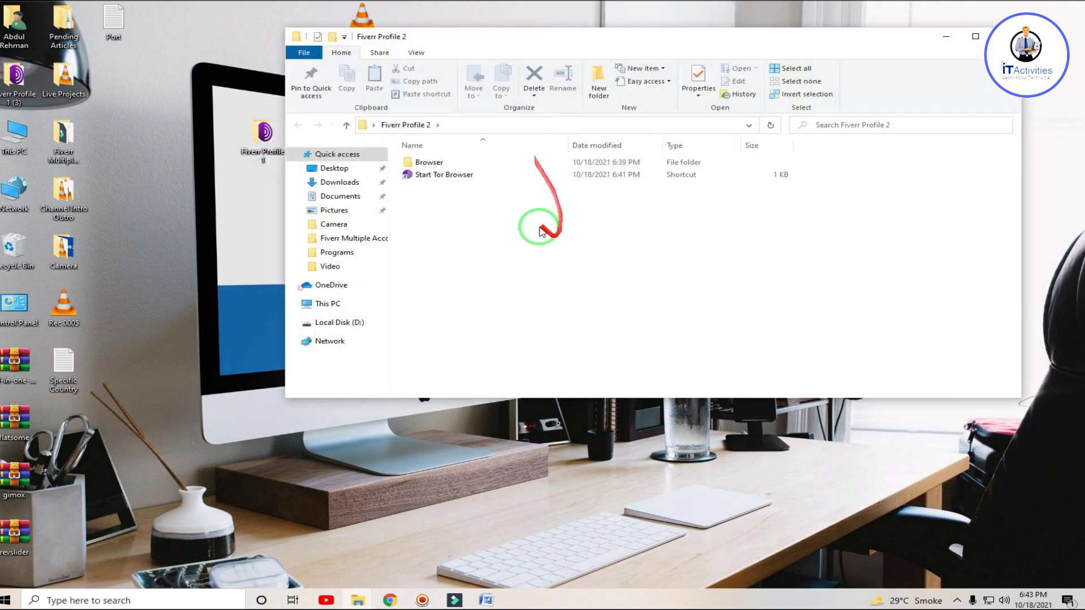
click(513, 176)
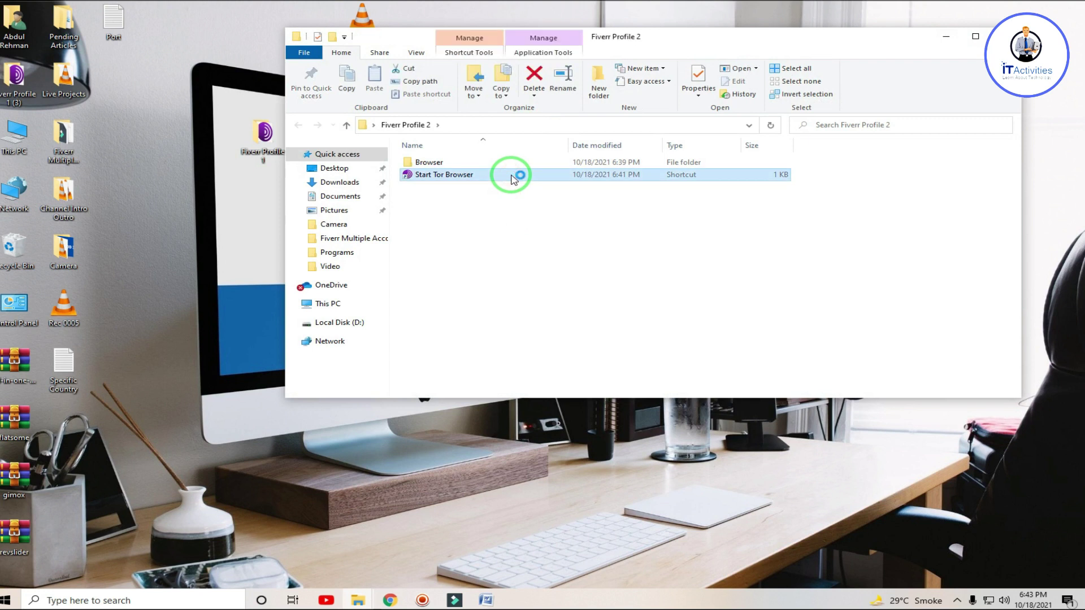
double_click(512, 177)
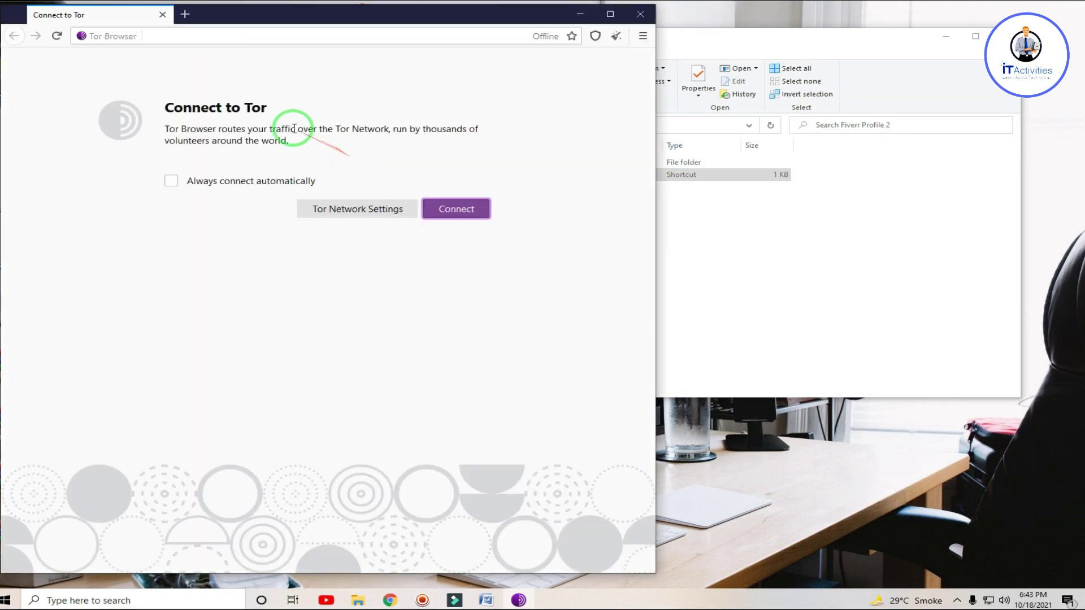
click(455, 209)
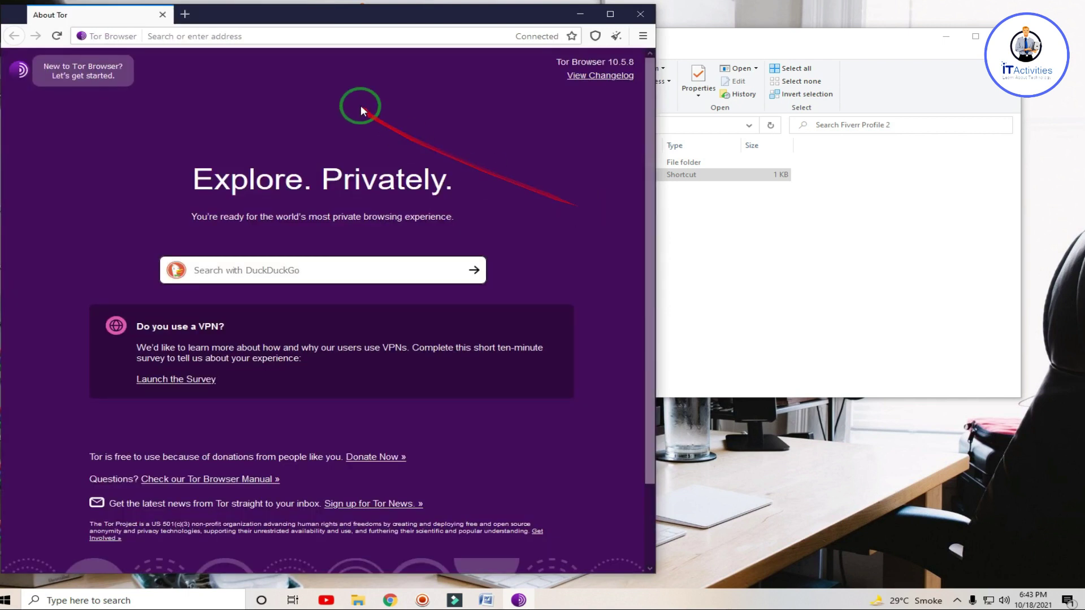
Open about:config in the Fiverr Profile 2 Tor Browser and accept the risk to reach the advanced preferences.
click(348, 39)
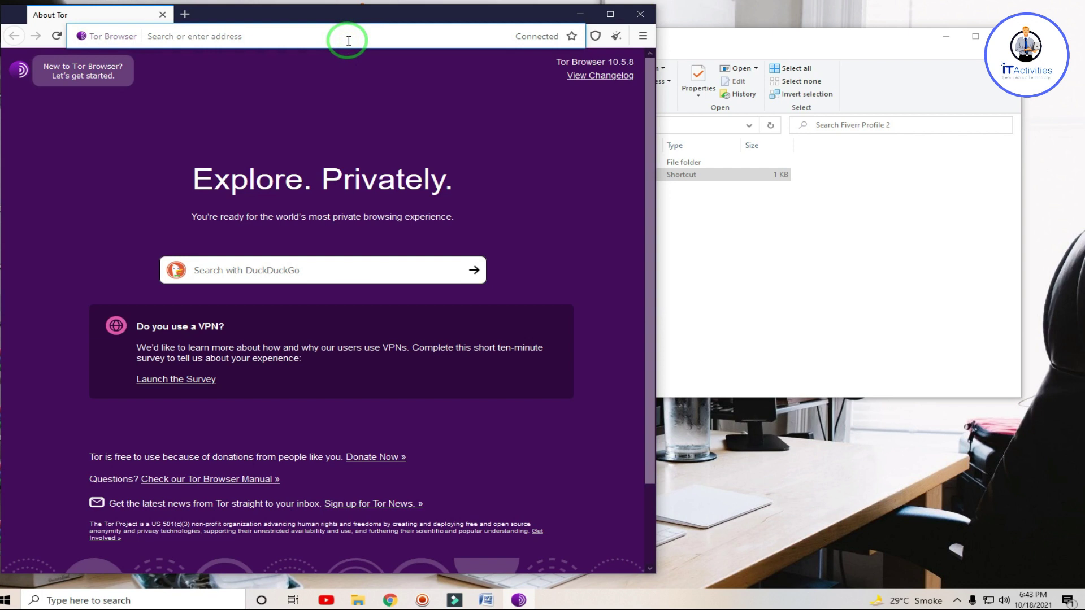
text(abou)
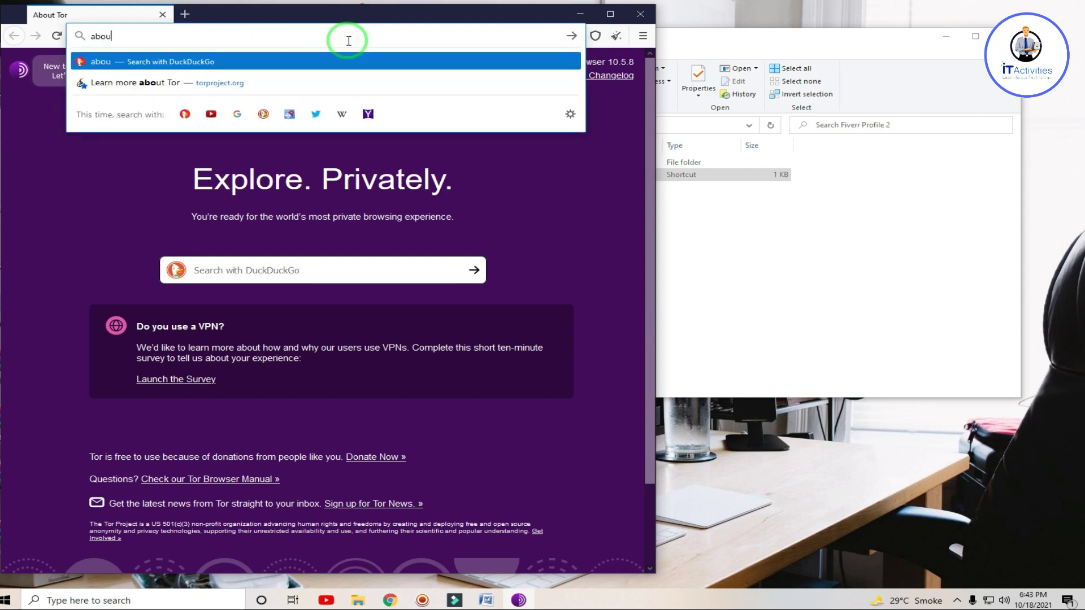
text(t:con)
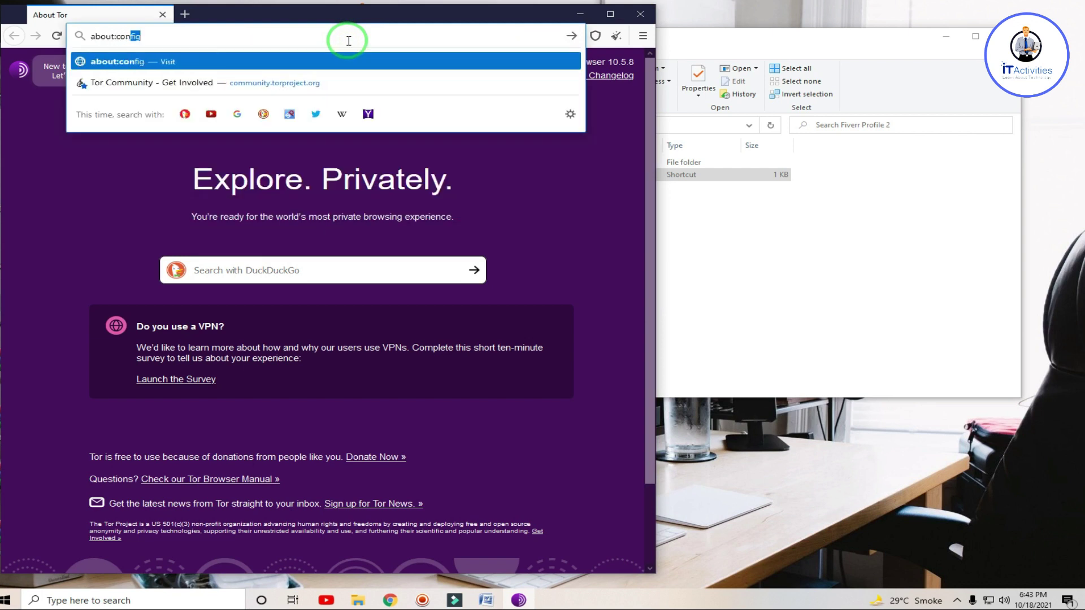
text(fig)
key(Return)
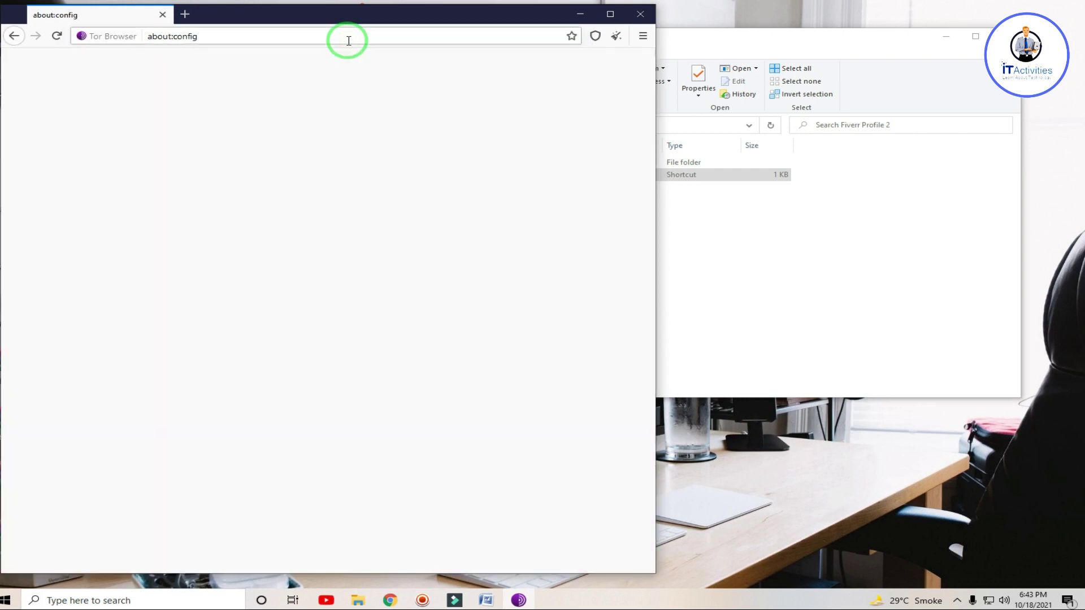
click(229, 355)
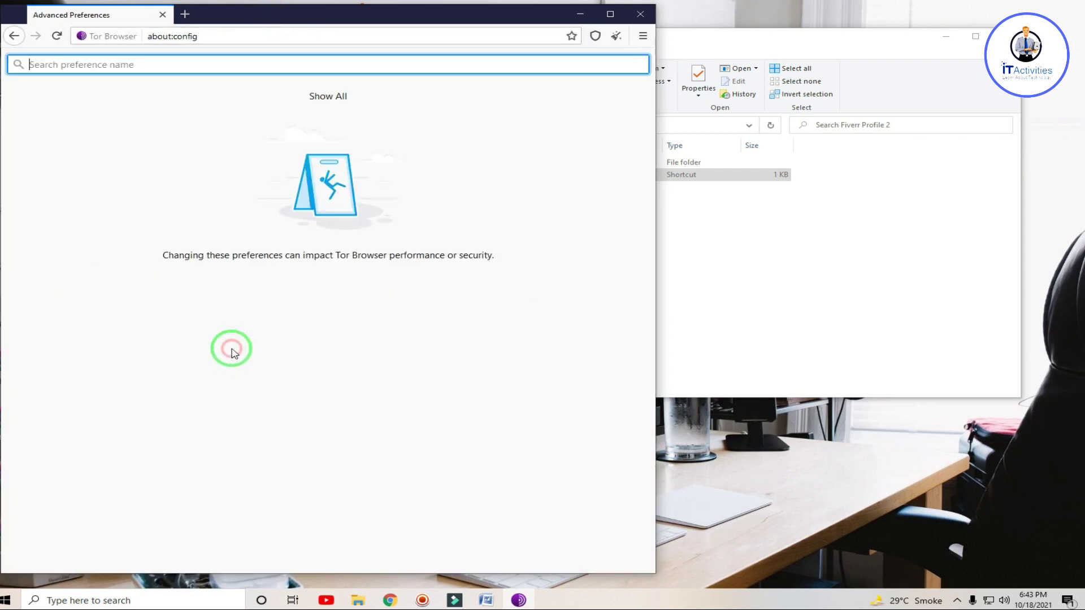
Find extensions.torlauncher.start_tor with the copied name, set it to false, and close Tor Browser and the Fiverr Profile 2 folder.
right_click(224, 64)
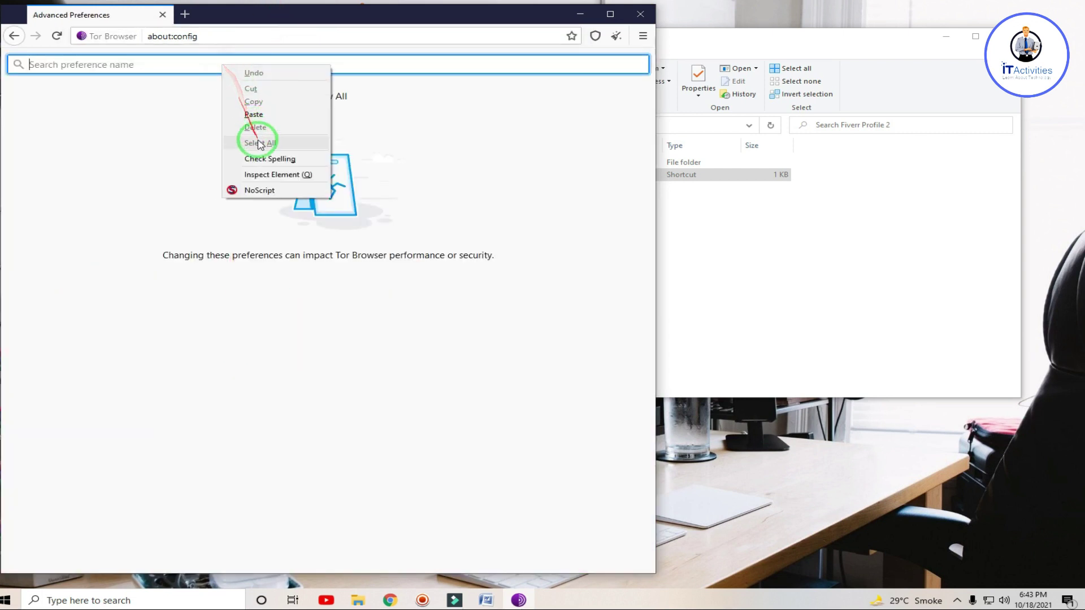
click(271, 115)
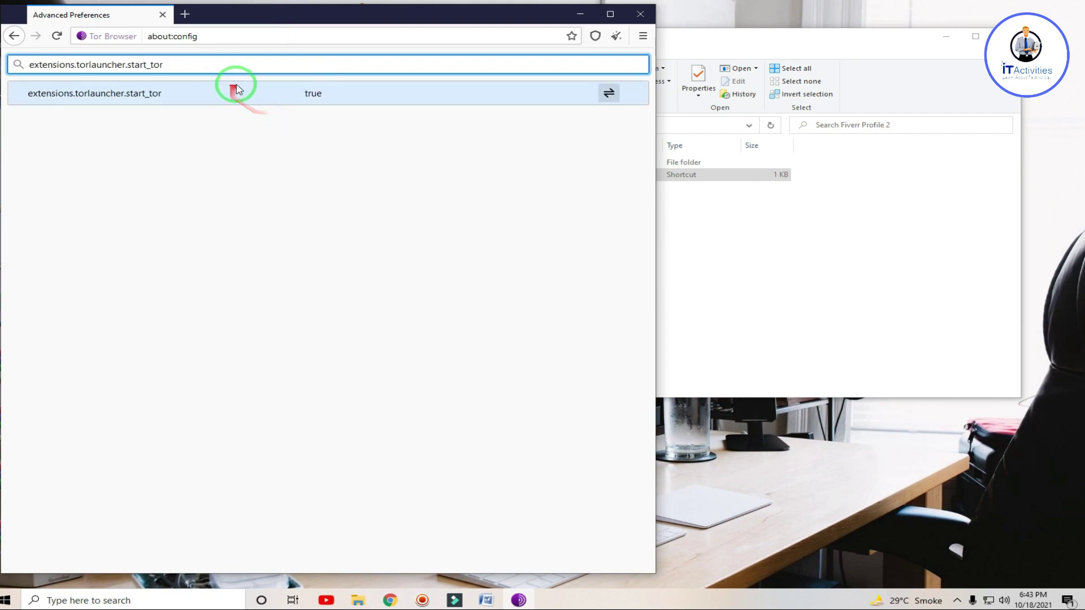
click(608, 93)
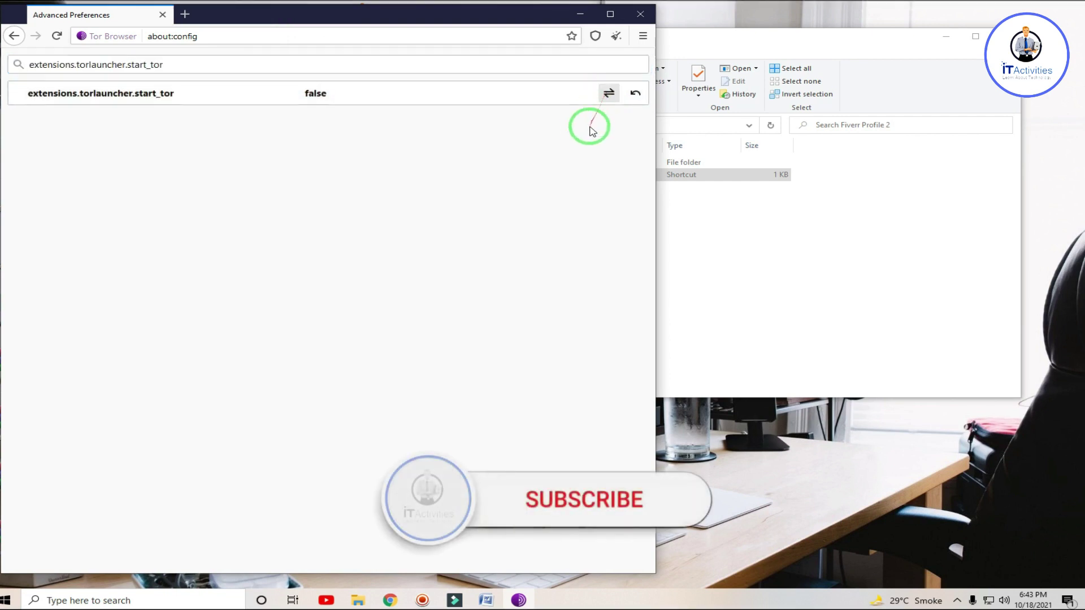
click(640, 14)
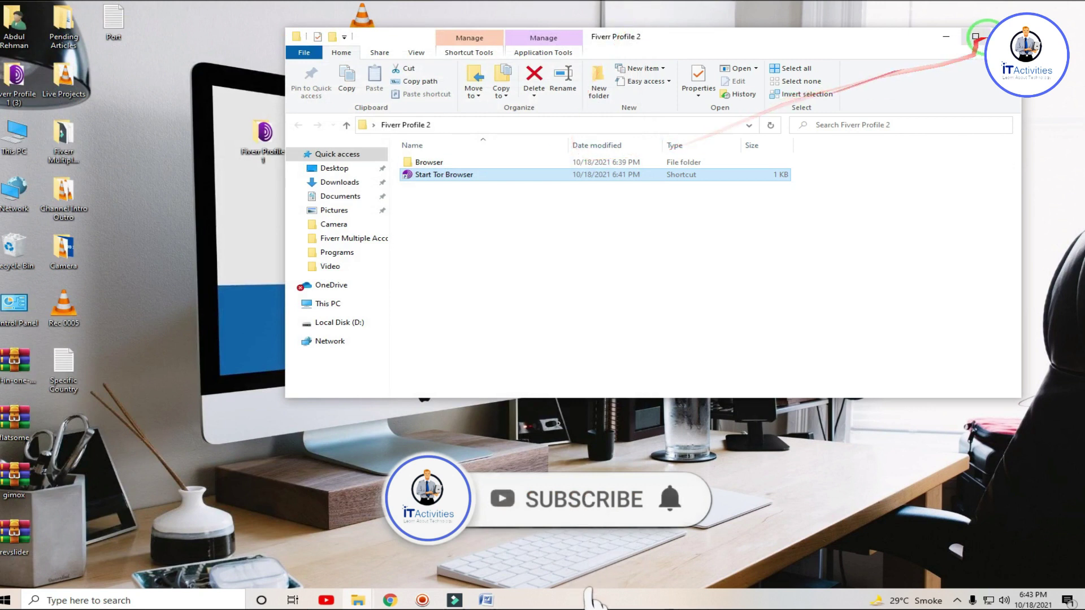
click(1006, 36)
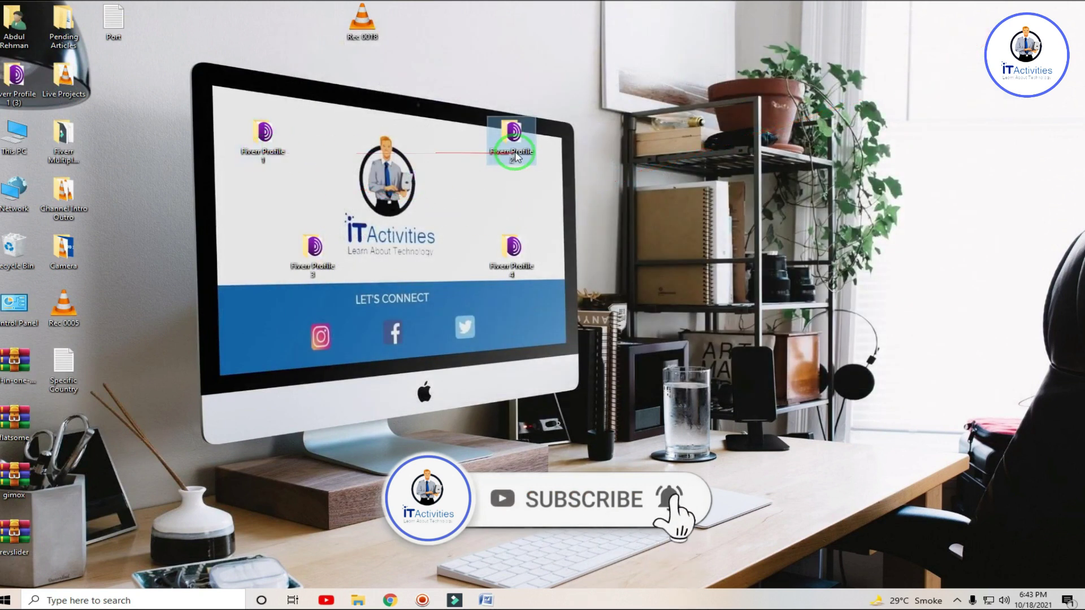
Launch Tor Browser from the Fiverr Profile 3 folder, close the folder window and connect the browser to Tor.
click(304, 255)
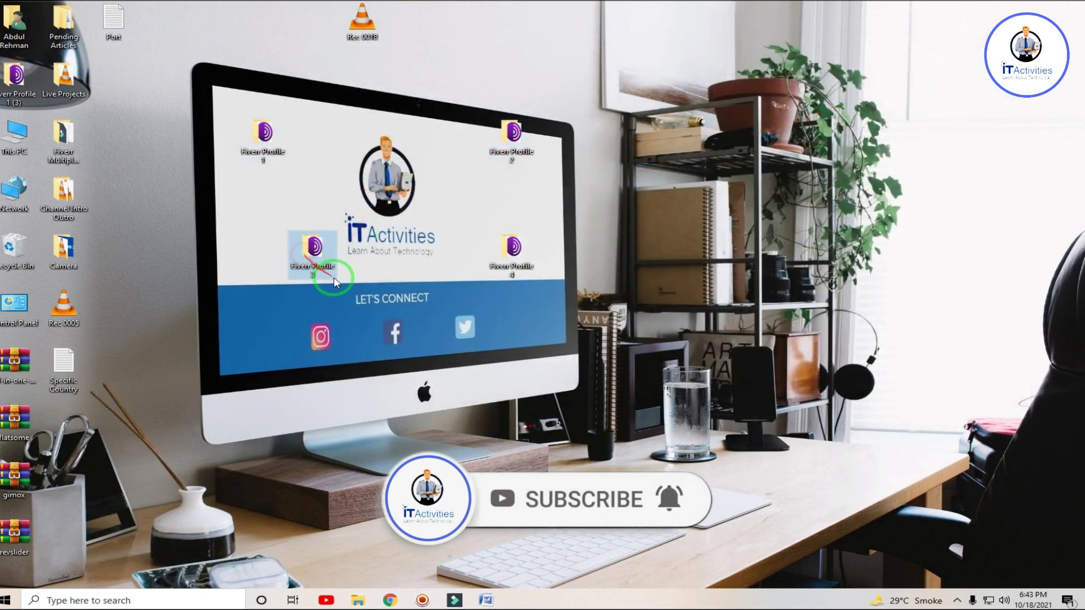
double_click(324, 252)
double_click(489, 175)
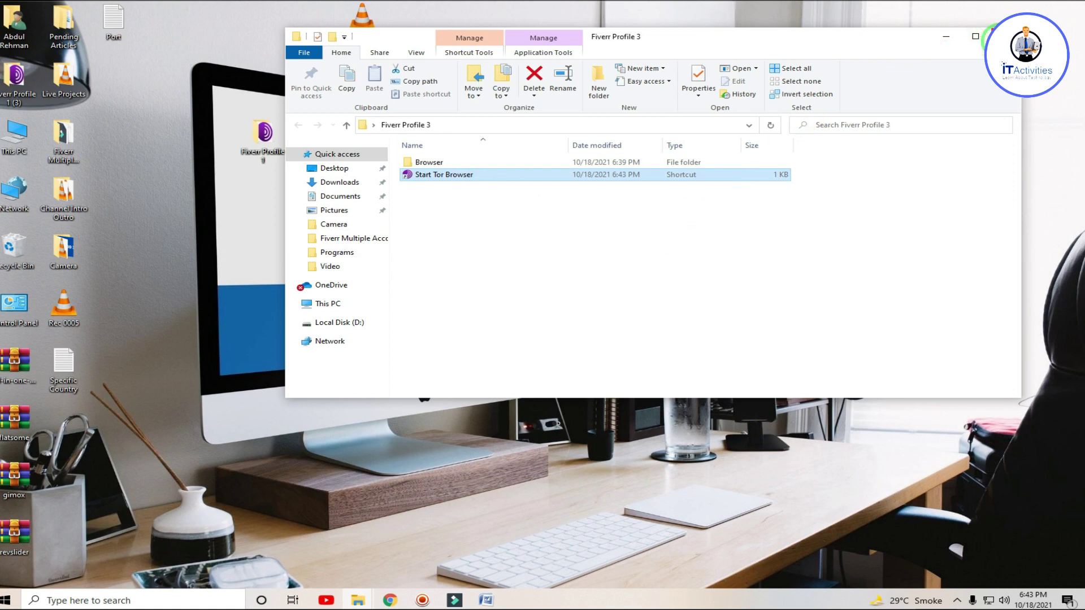
click(1005, 36)
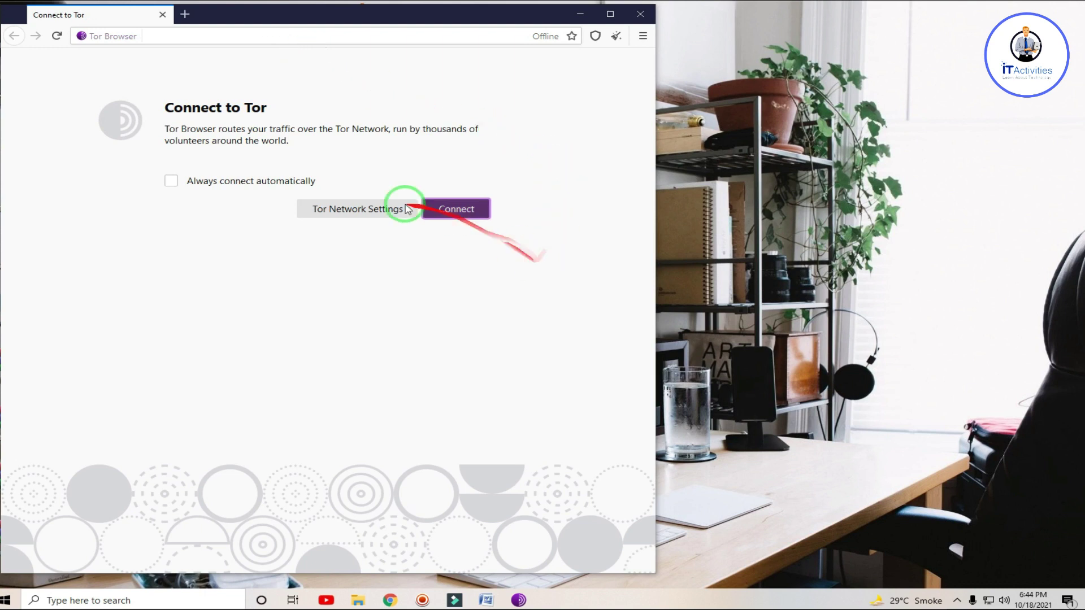
click(462, 211)
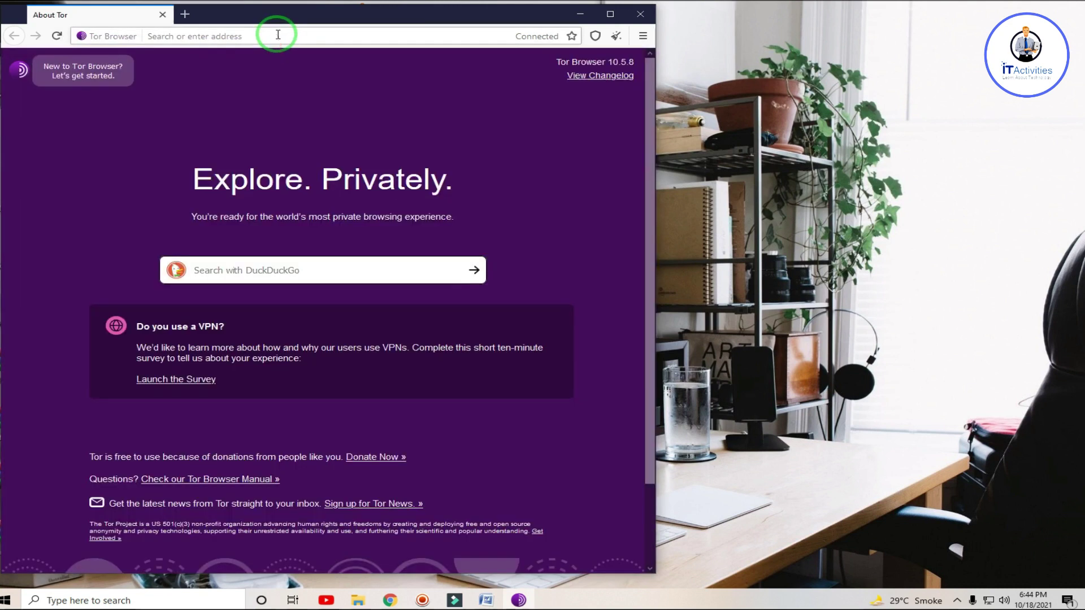
Open about:config in the Fiverr Profile 3 Tor Browser and accept the risk to reach the advanced preferences.
click(278, 35)
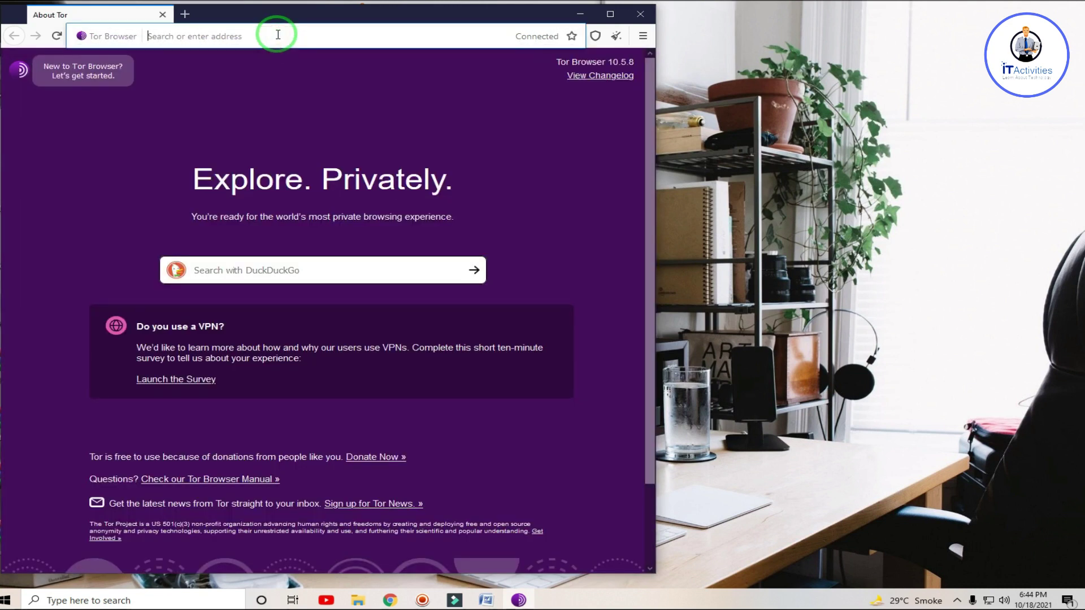
text(about:)
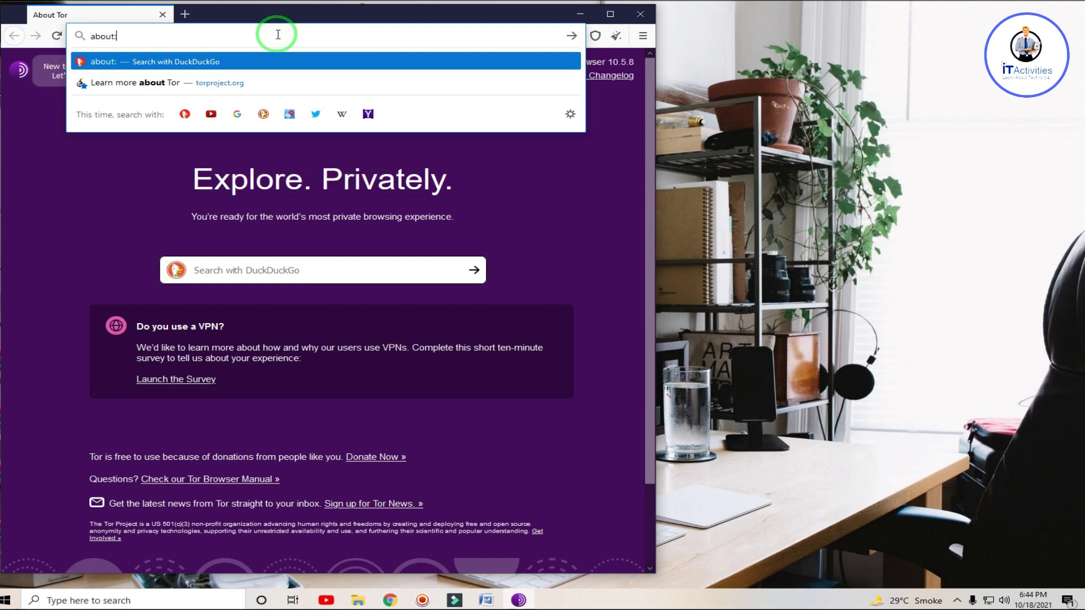
text(con)
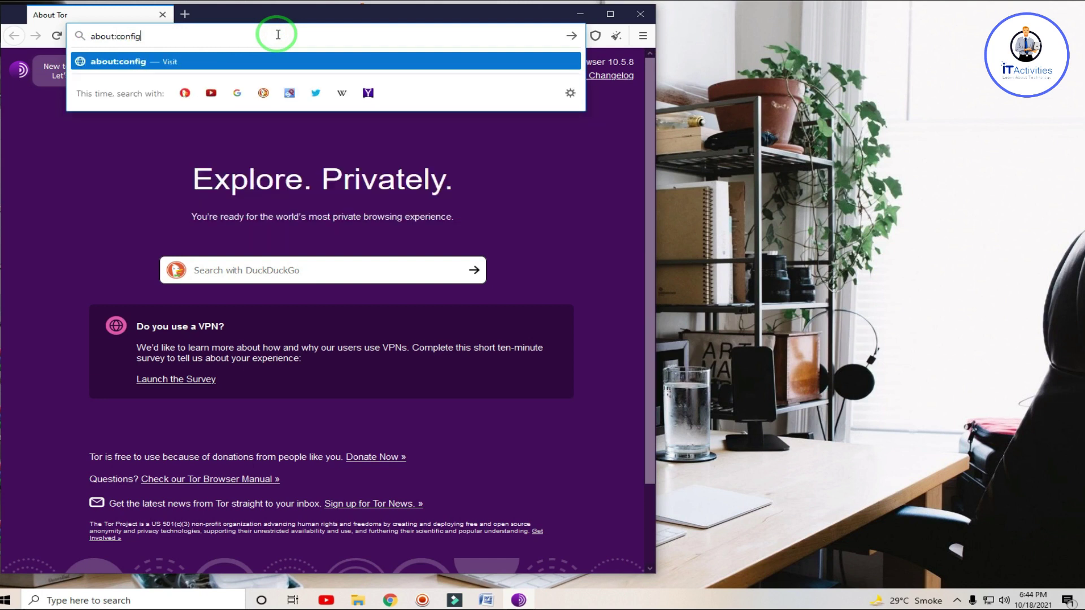
text(fig)
key(Return)
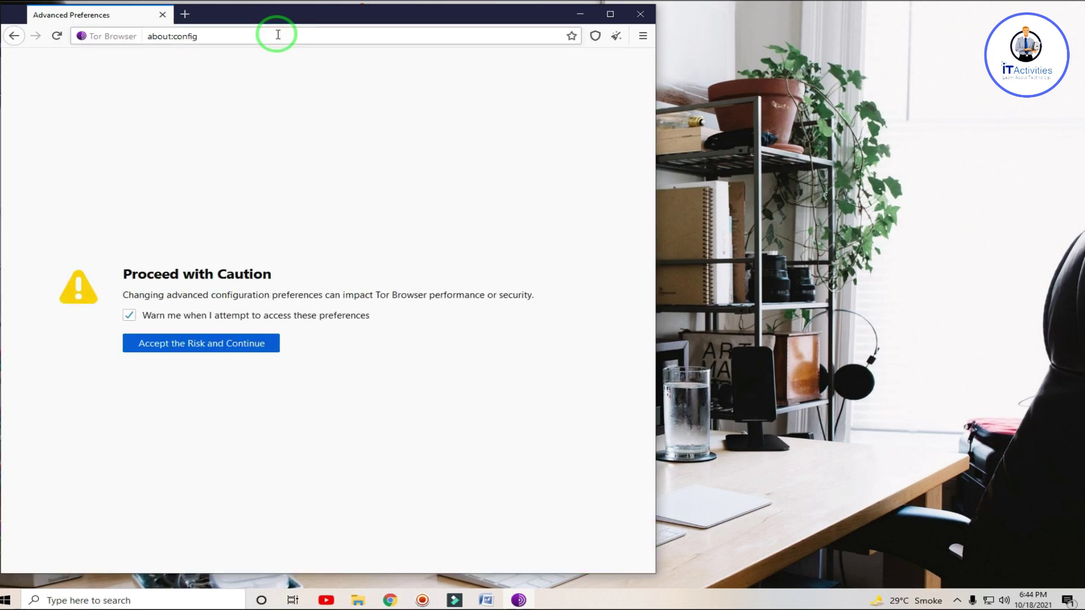
click(240, 343)
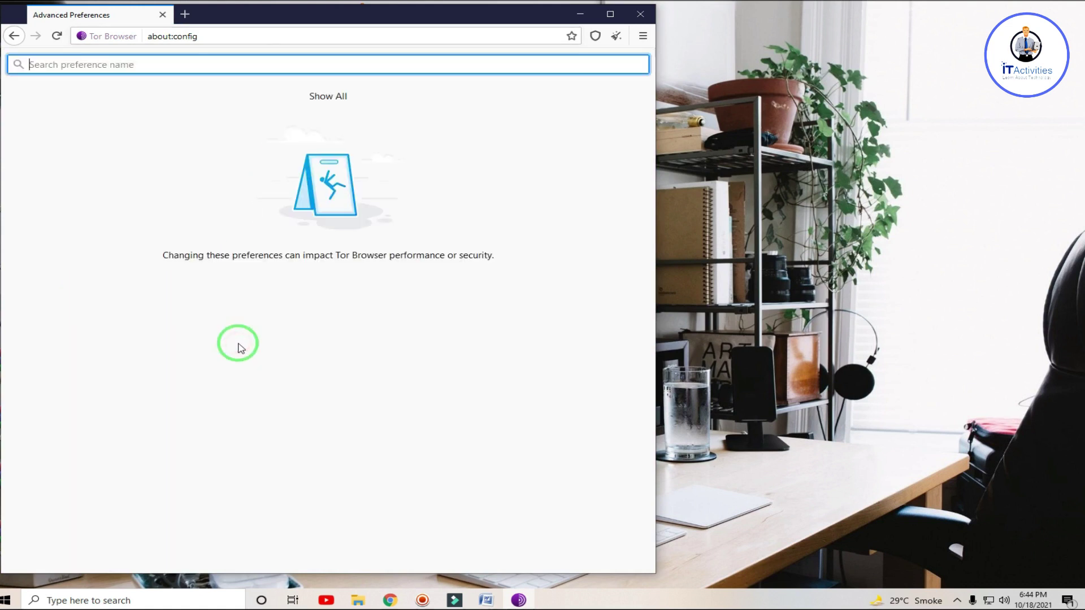
Find extensions.torlauncher.start_tor with the copied name, set it to false and close the Fiverr Profile 3 Tor Browser.
right_click(331, 63)
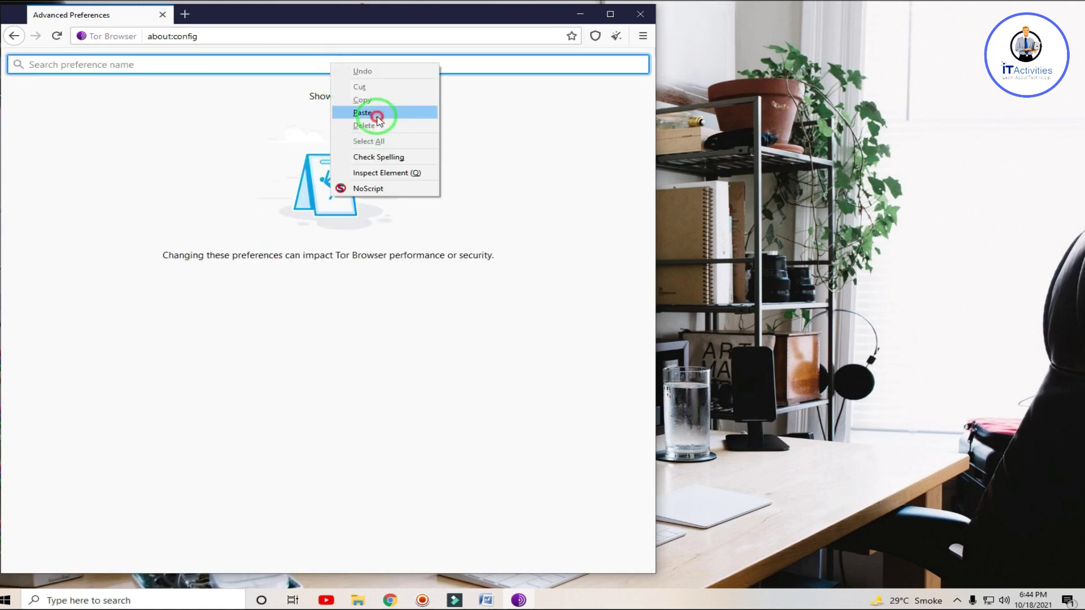
click(377, 116)
click(608, 93)
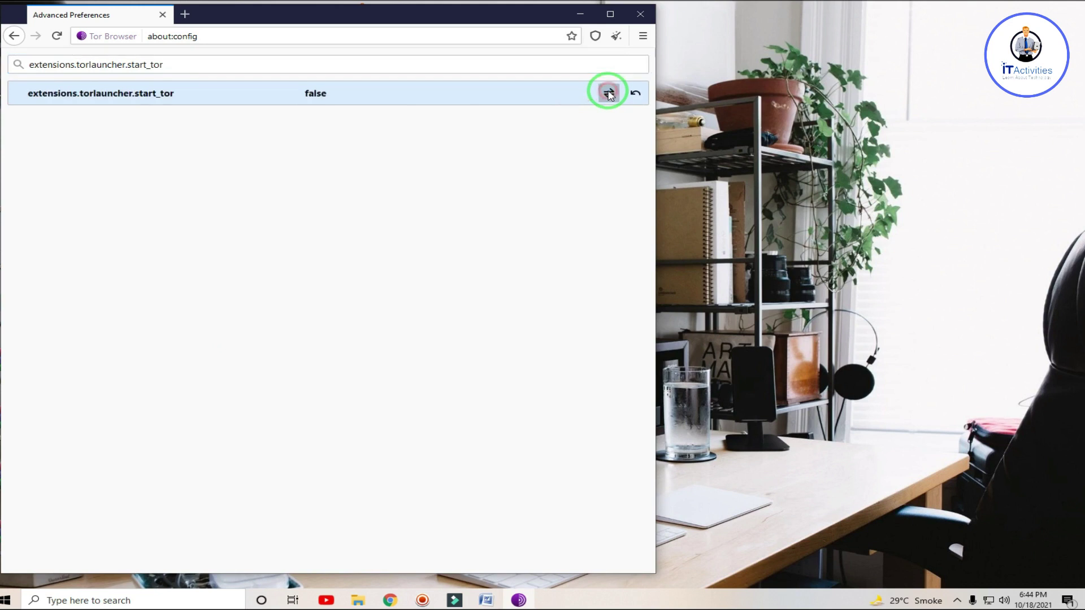
click(640, 14)
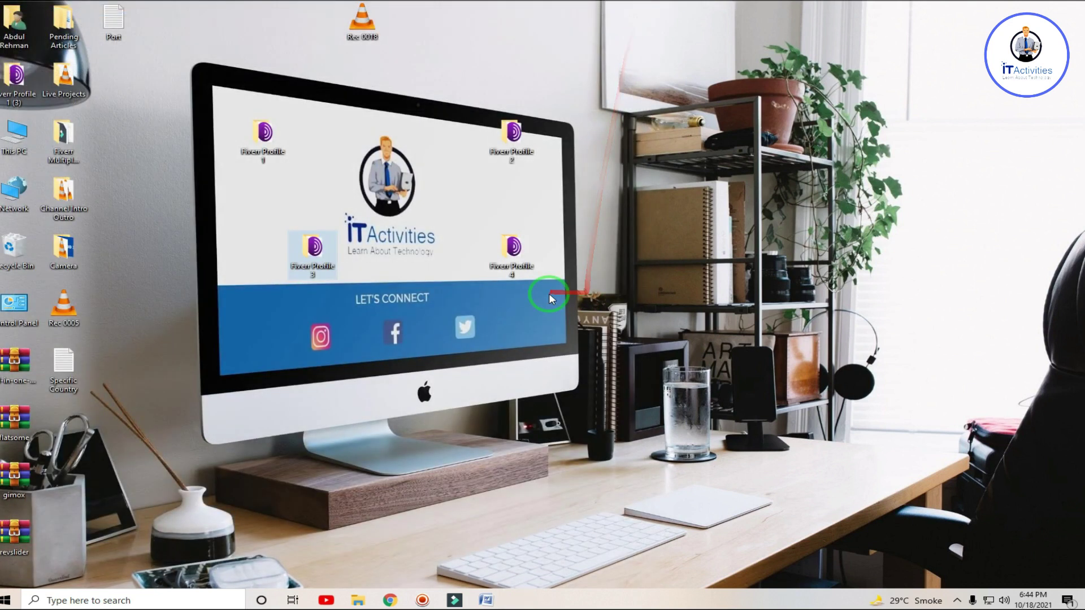
Launch Tor Browser from the Fiverr Profile 4 folder, close the folder window and connect the browser to Tor.
double_click(506, 251)
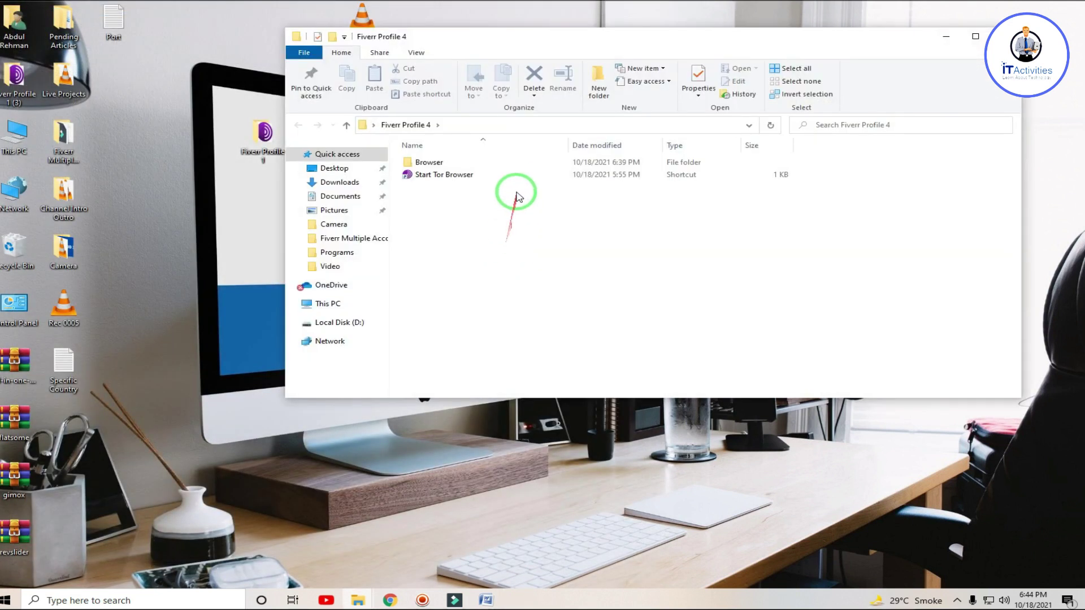
click(518, 175)
double_click(519, 175)
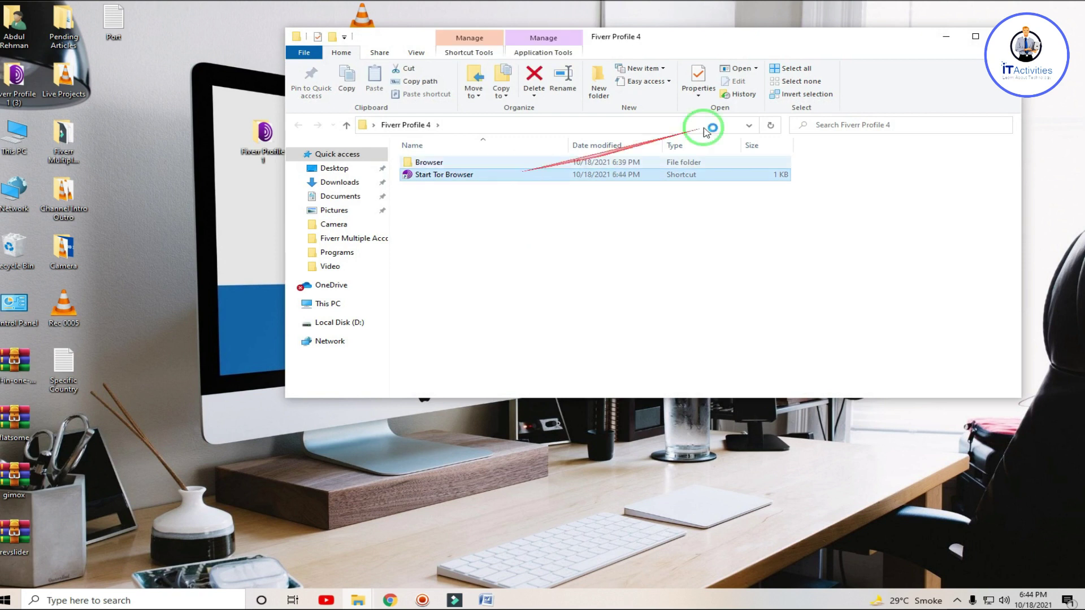
click(1003, 36)
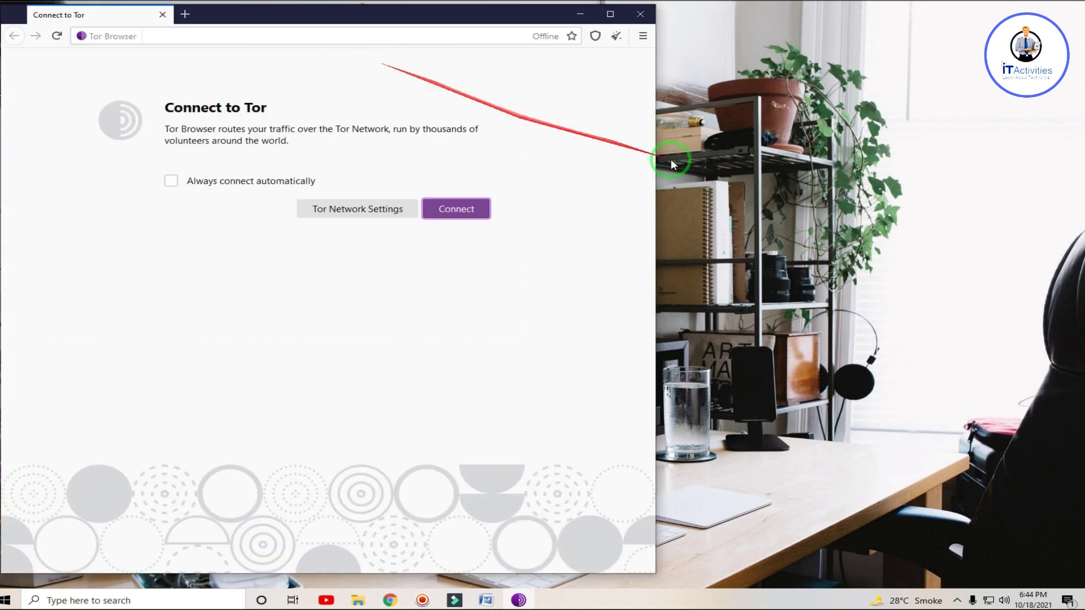
click(473, 220)
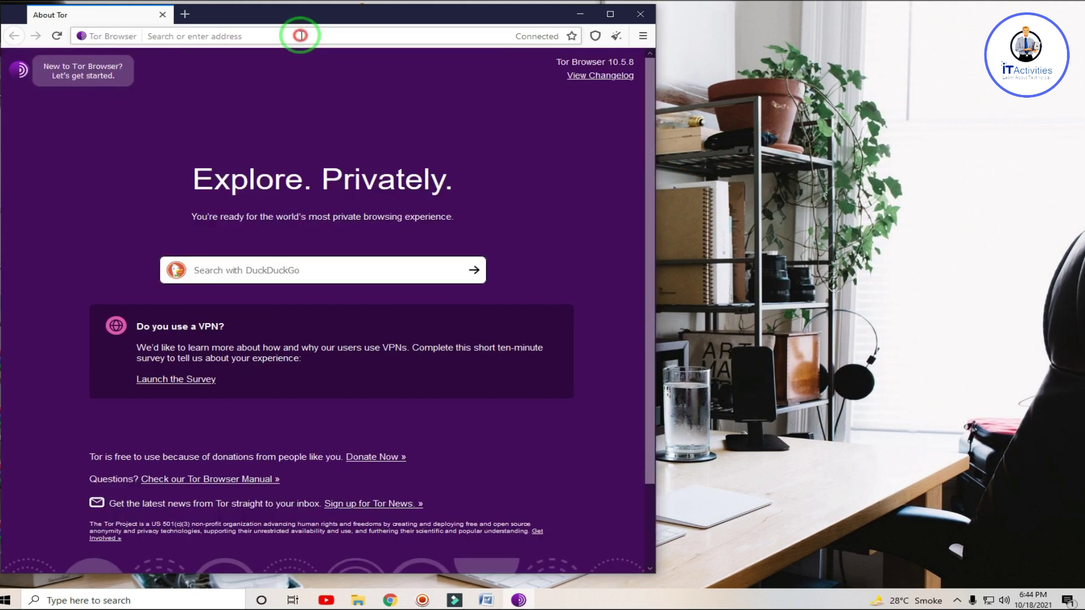
Open about:config in the Fiverr Profile 4 Tor Browser and accept the risk to reach the advanced preferences.
click(300, 36)
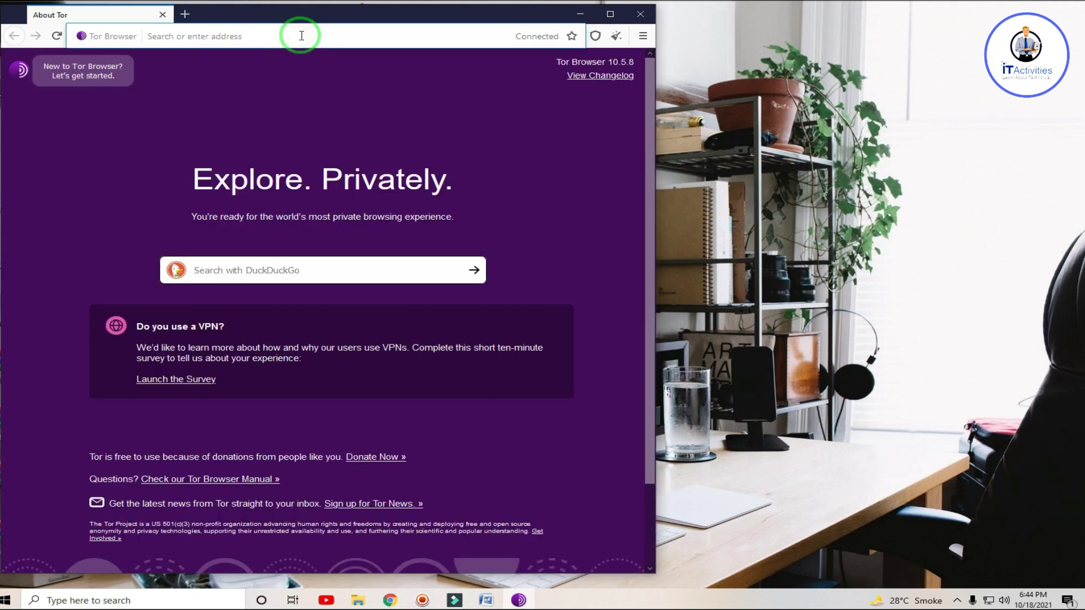
text(about:con)
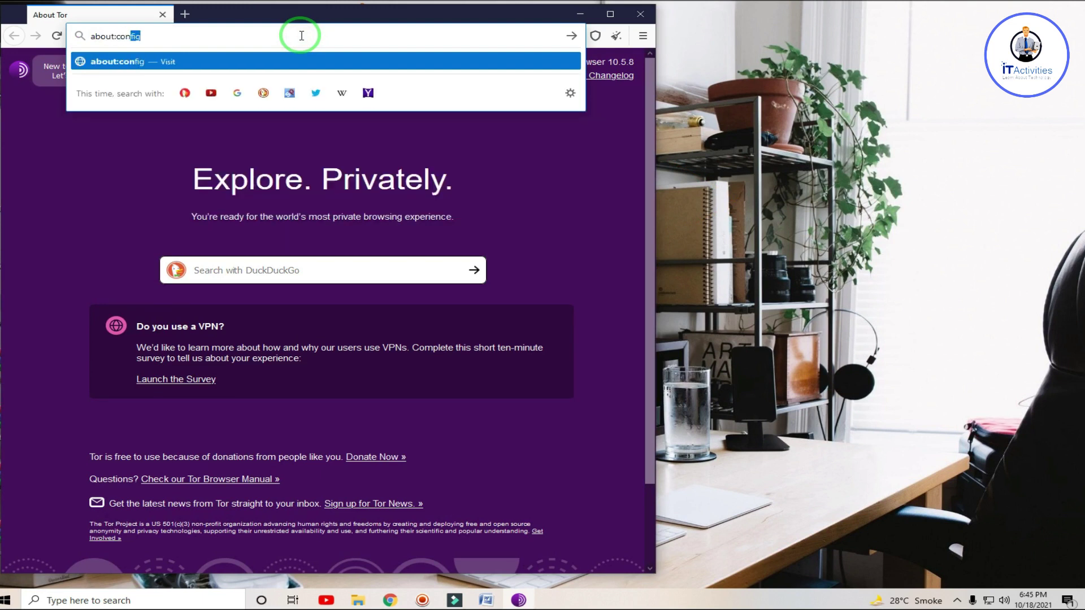
text(fig)
key(Return)
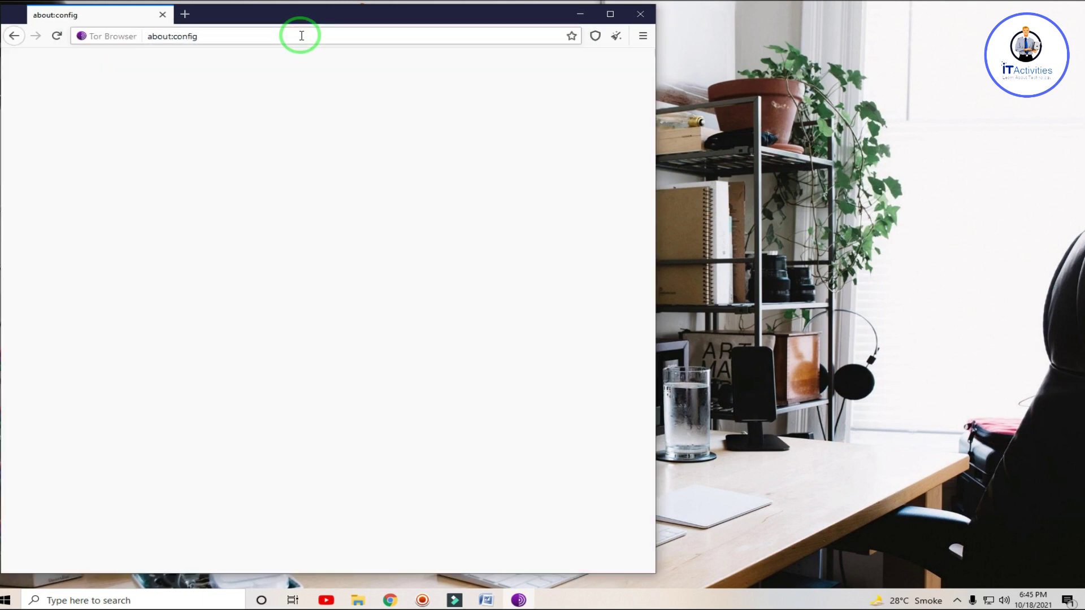
click(204, 344)
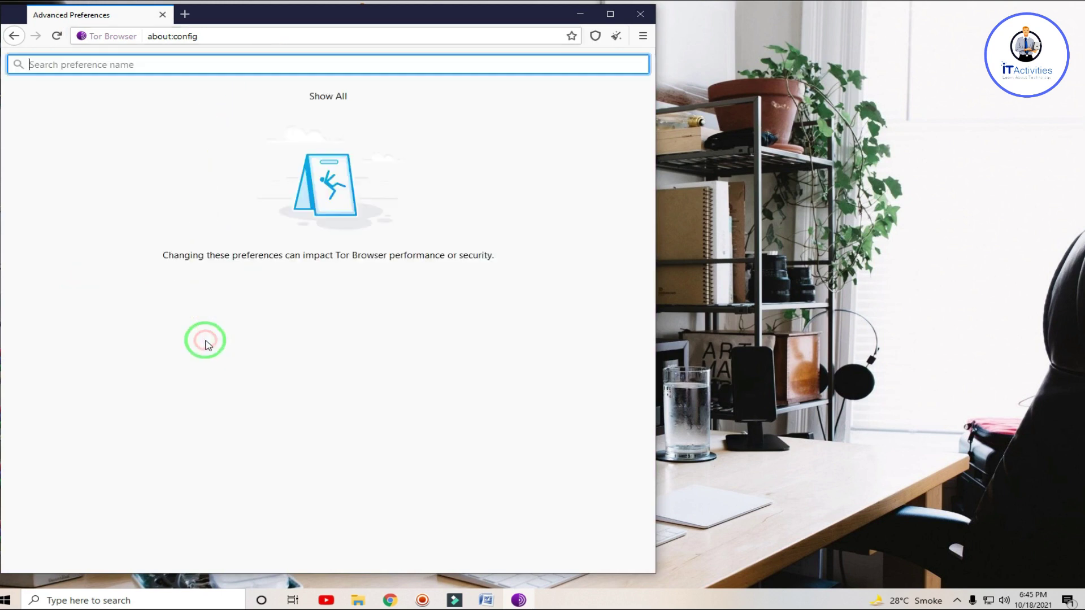
Find extensions.torlauncher.start_tor with the copied name, set it to false and close the Fiverr Profile 4 Tor Browser.
right_click(313, 63)
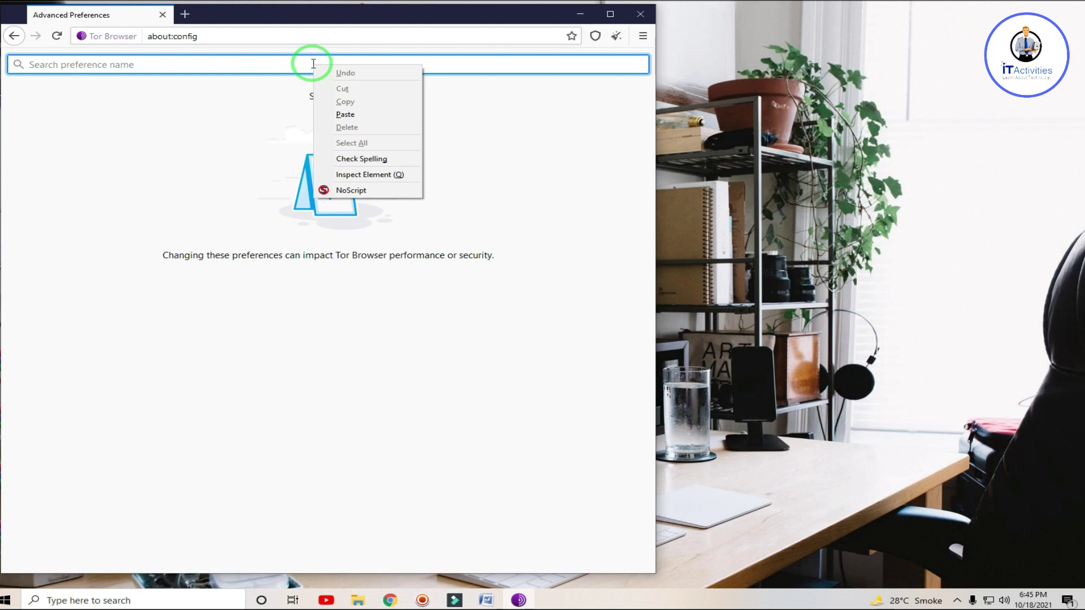
click(286, 97)
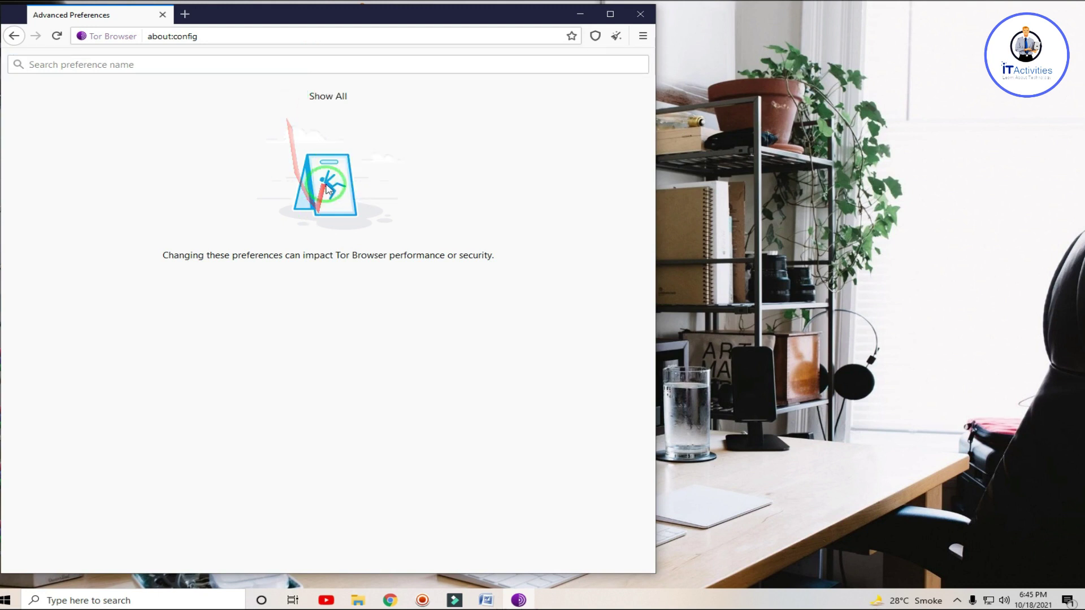
right_click(330, 64)
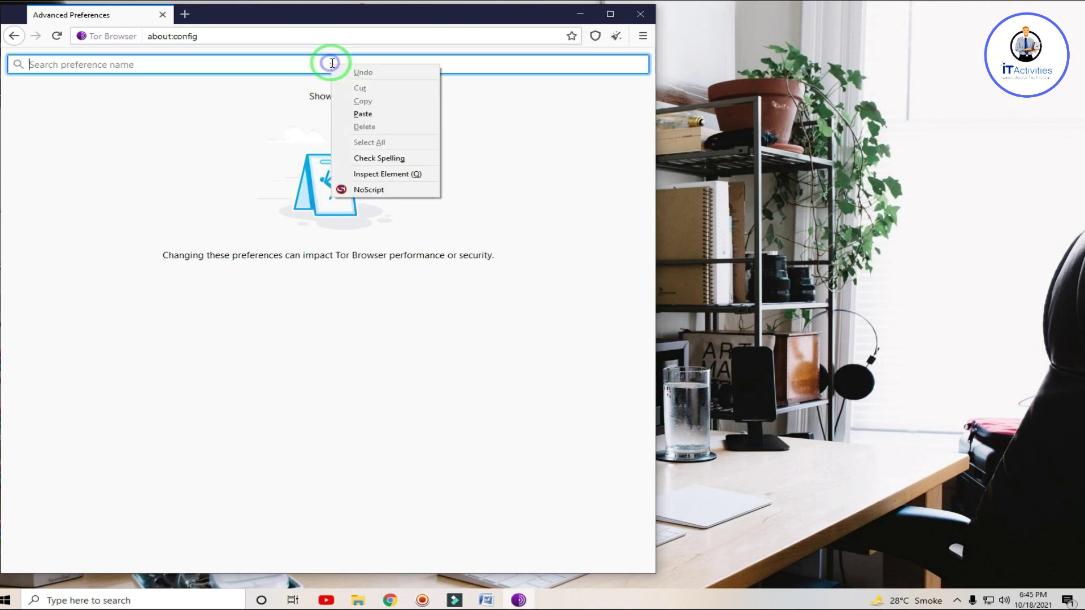
click(369, 112)
click(608, 94)
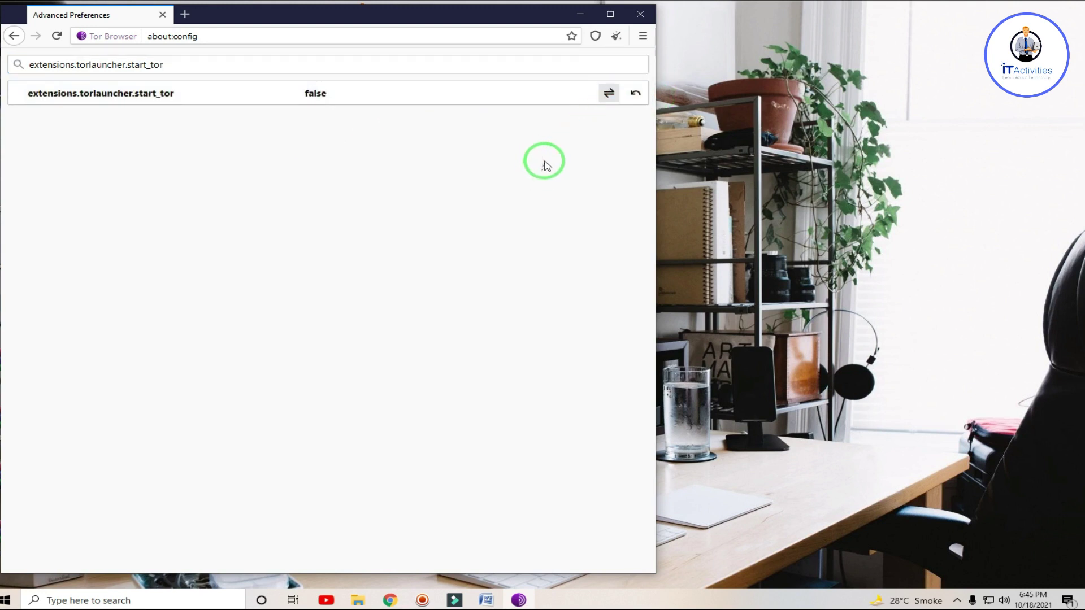
click(640, 14)
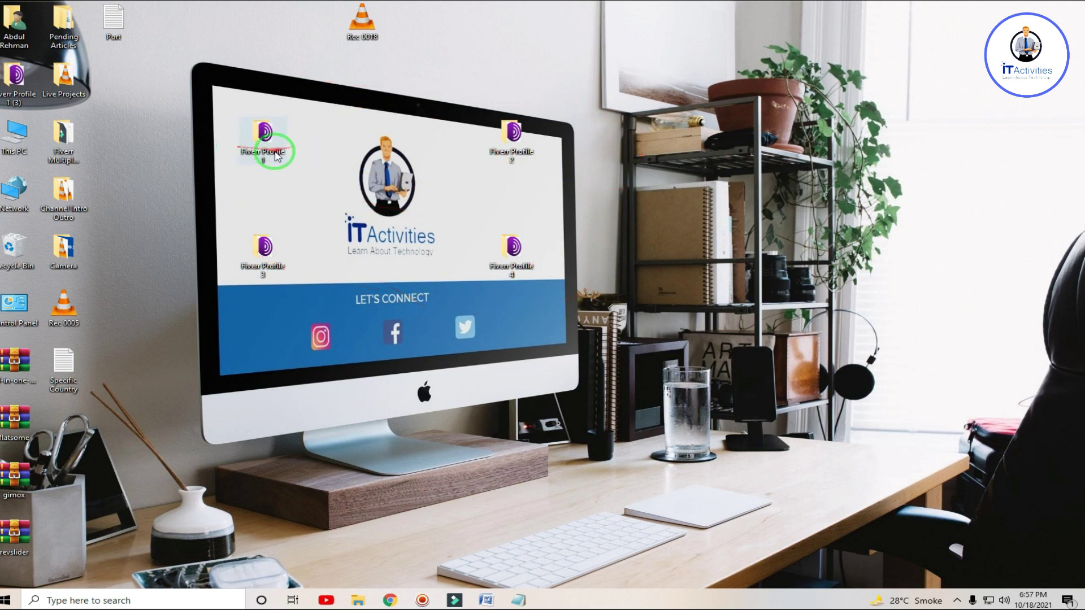
click(530, 247)
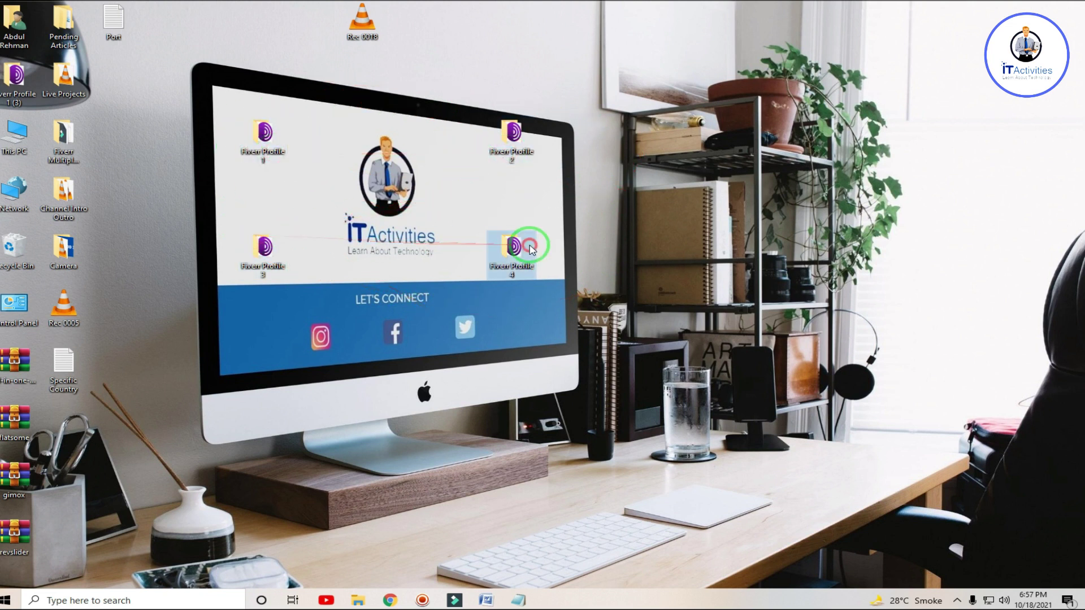
click(390, 600)
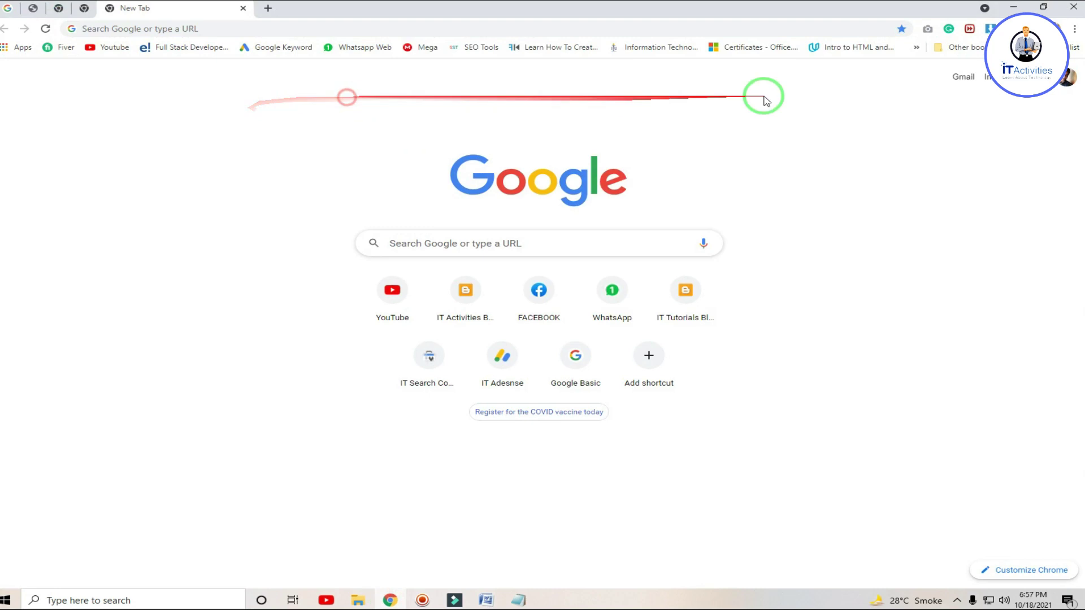
click(1008, 4)
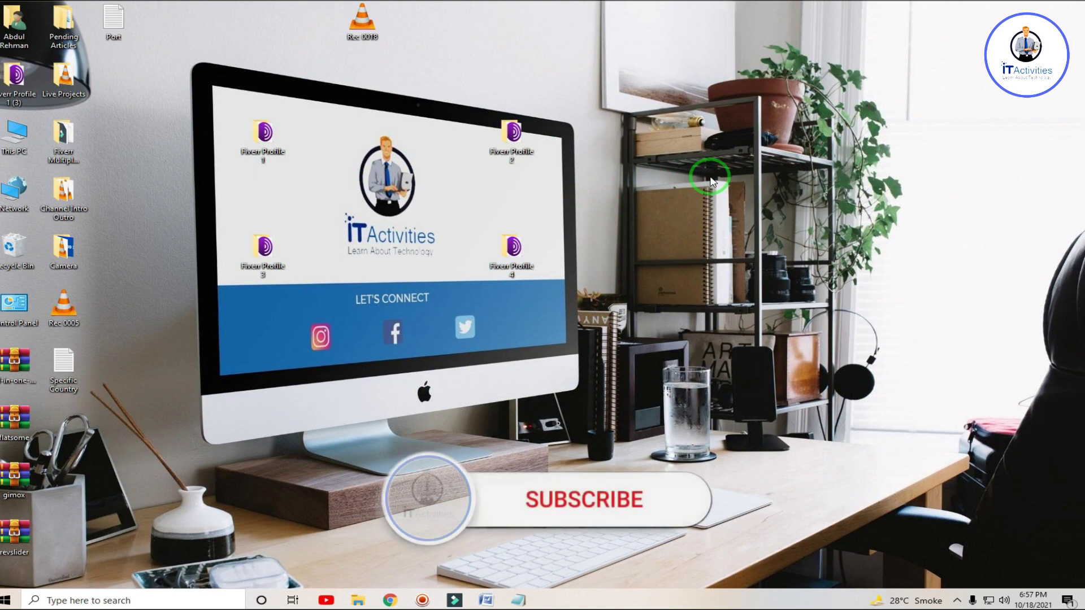
drag(575, 79, 256, 322)
double_click(262, 134)
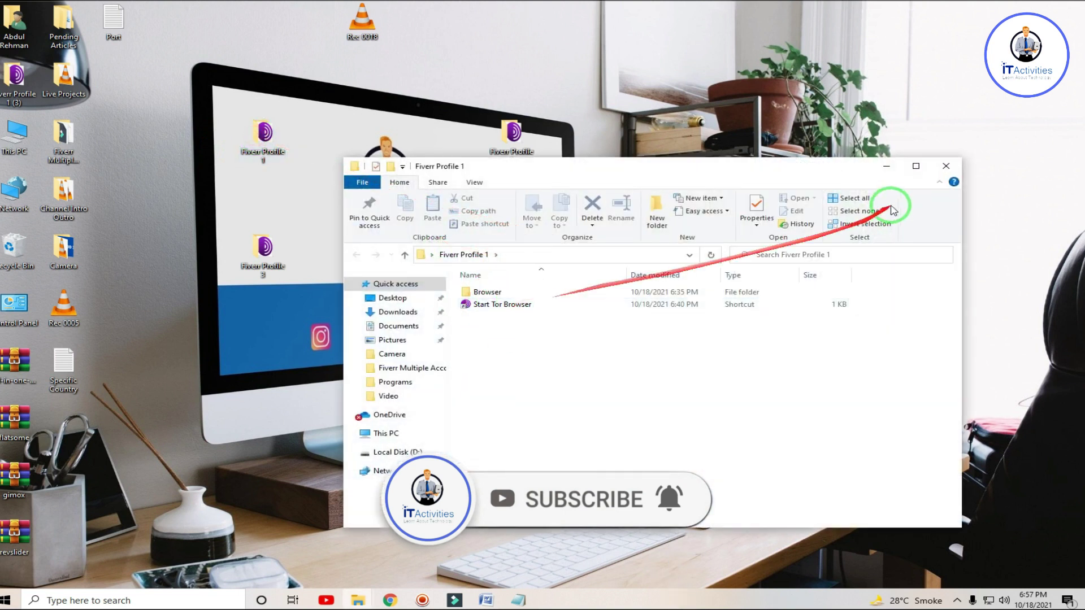
click(946, 165)
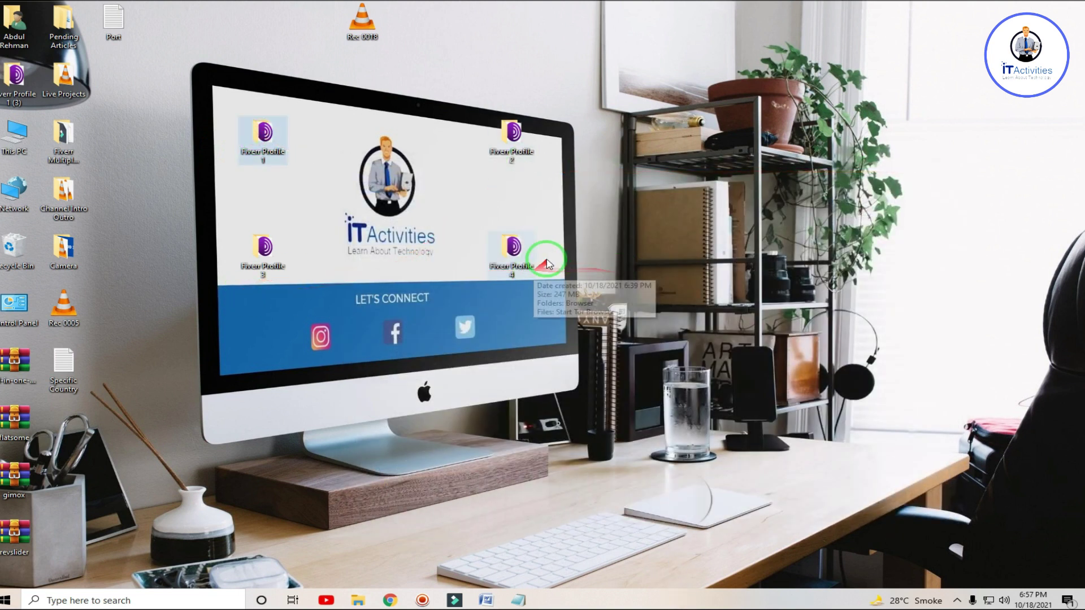
click(705, 92)
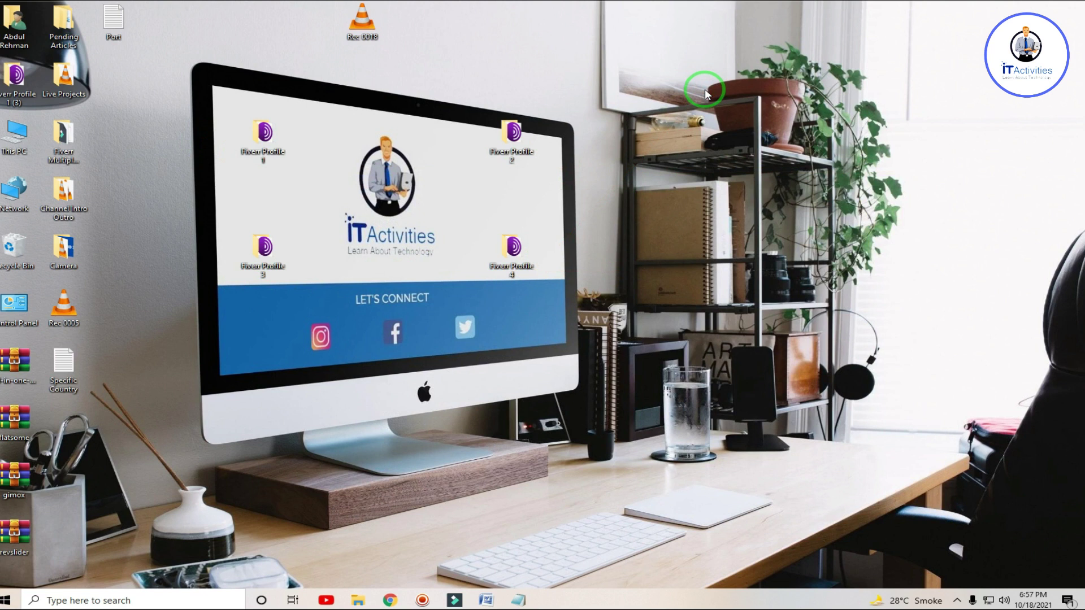
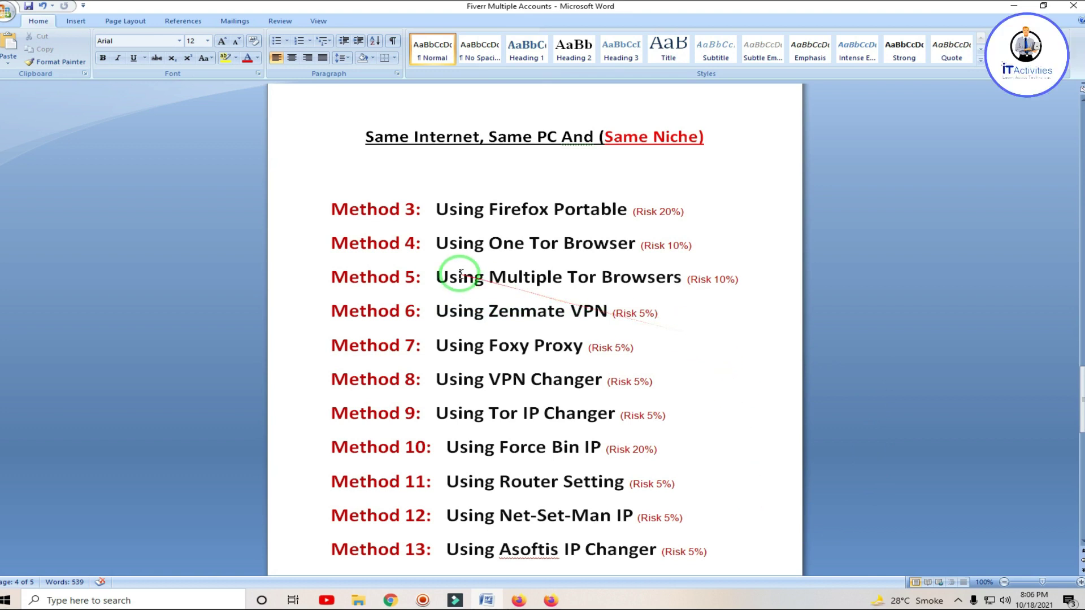
Search Google in Chrome for "zenmate vpn extension" and open the ZenMate Free VPN page in the Chrome Web Store.
drag(460, 312, 697, 314)
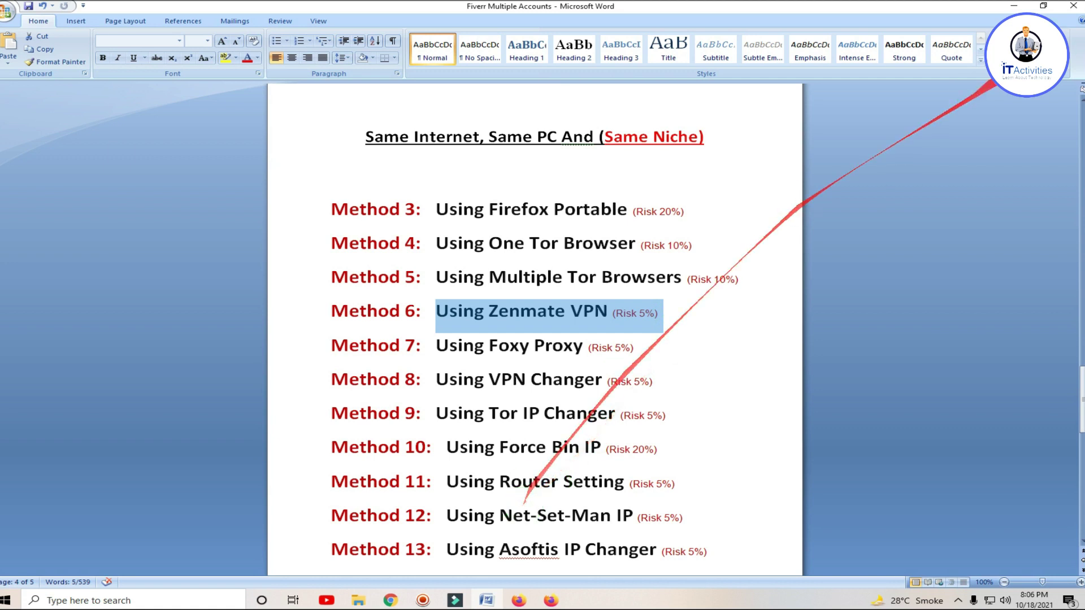
click(1015, 5)
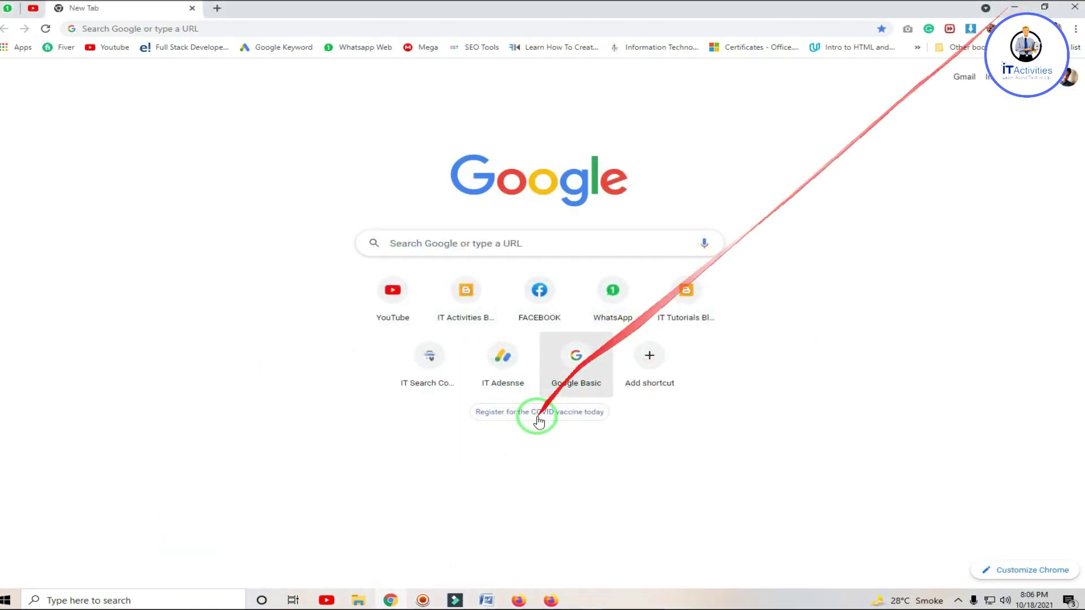
right_click(205, 28)
click(335, 121)
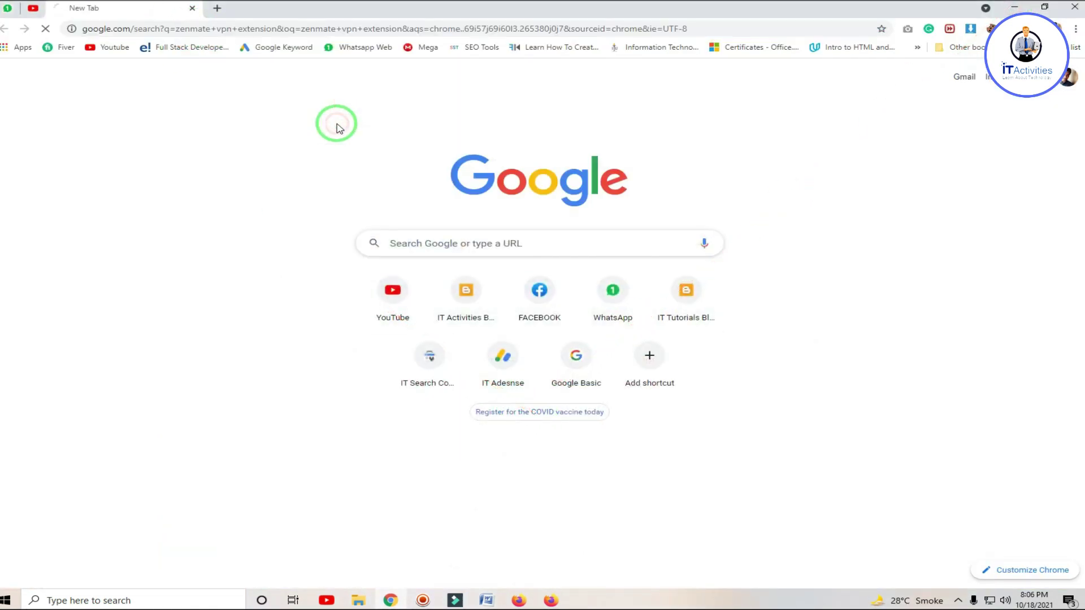
drag(244, 87, 102, 87)
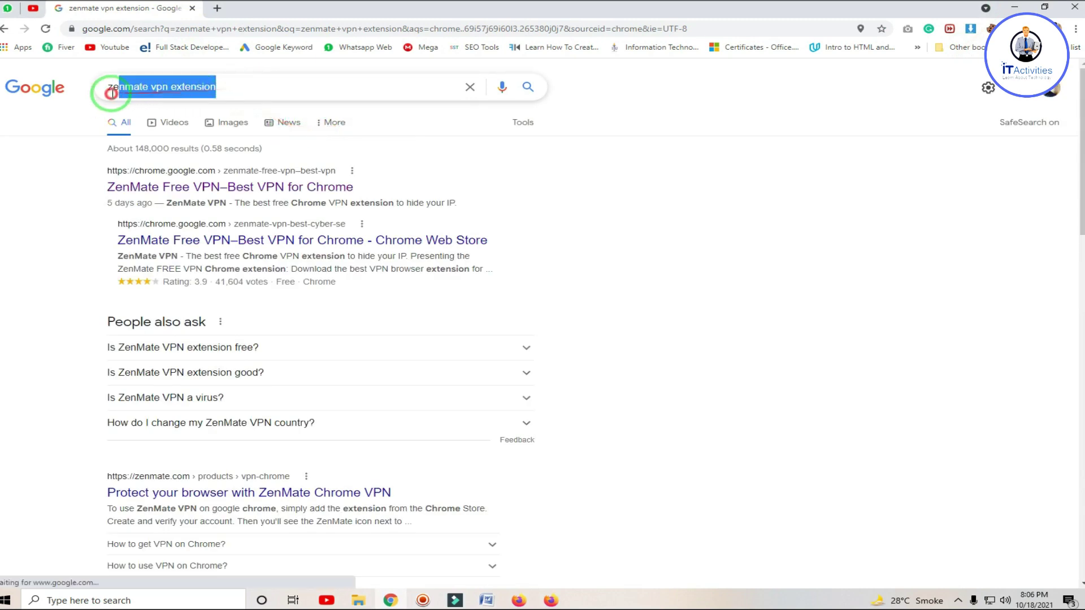
click(39, 162)
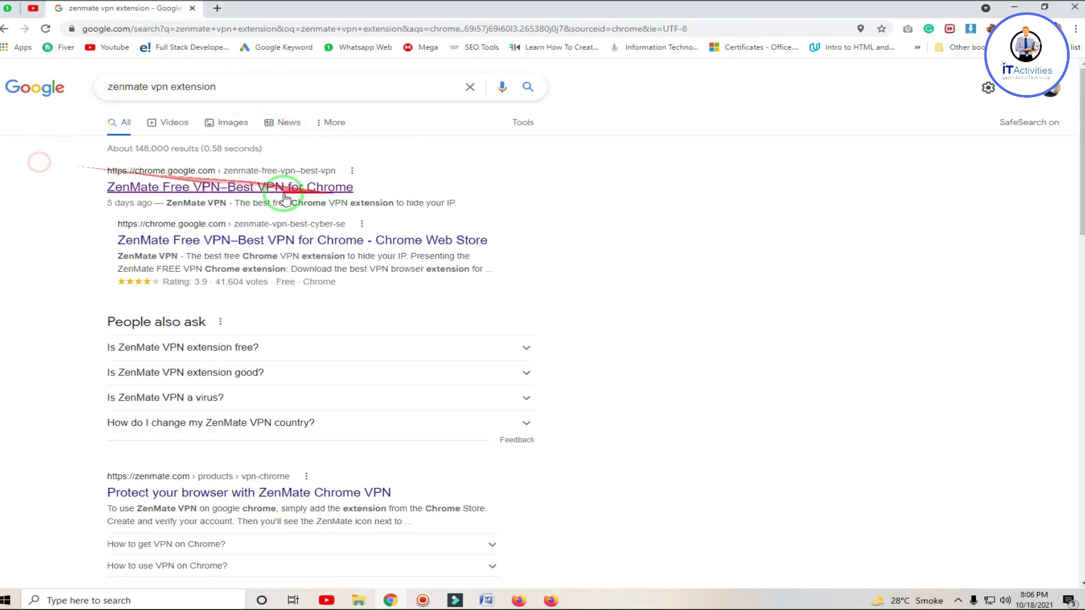
click(244, 187)
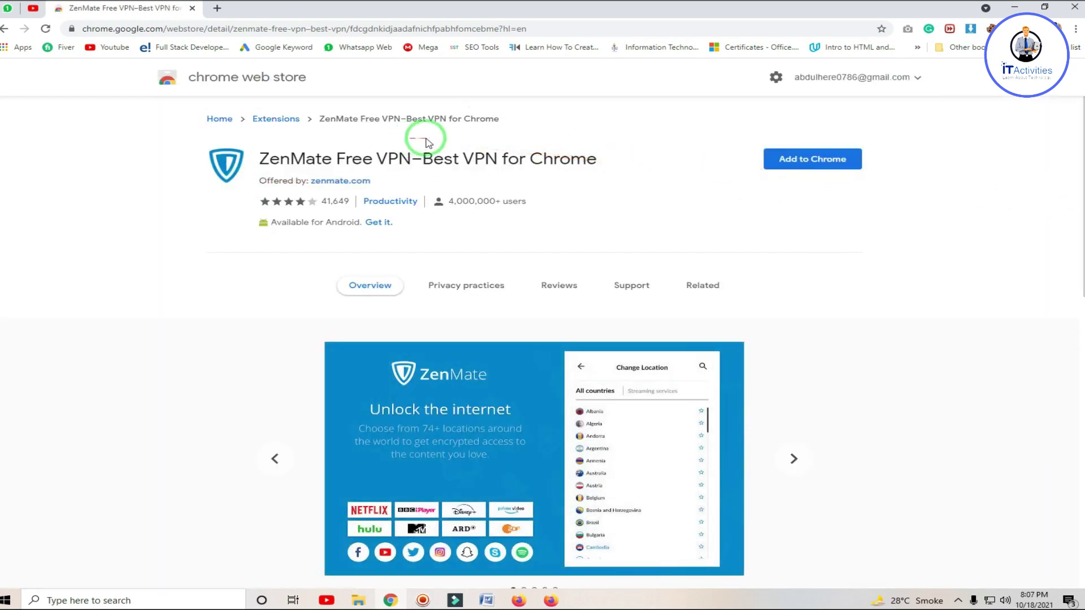
Search for "my ip" in a new Chrome tab and check the public IP address.
click(216, 9)
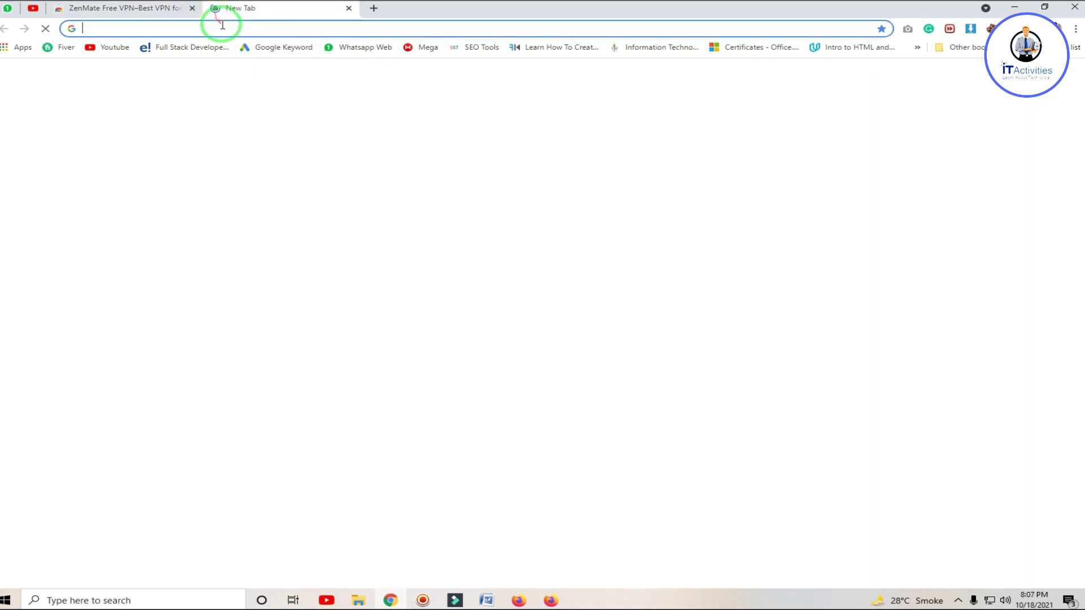
text(my ip)
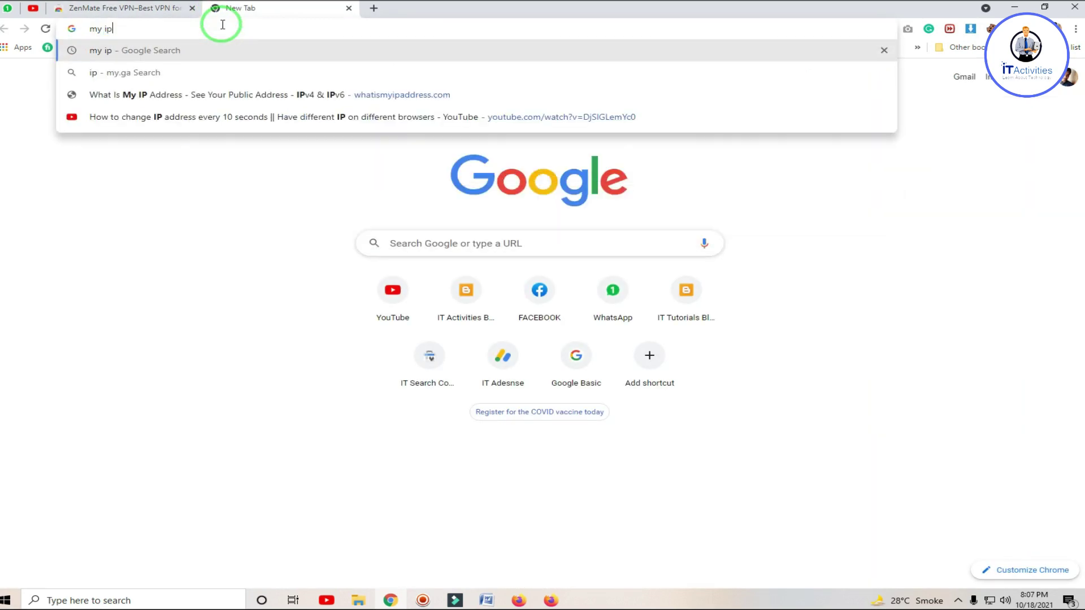
key(Return)
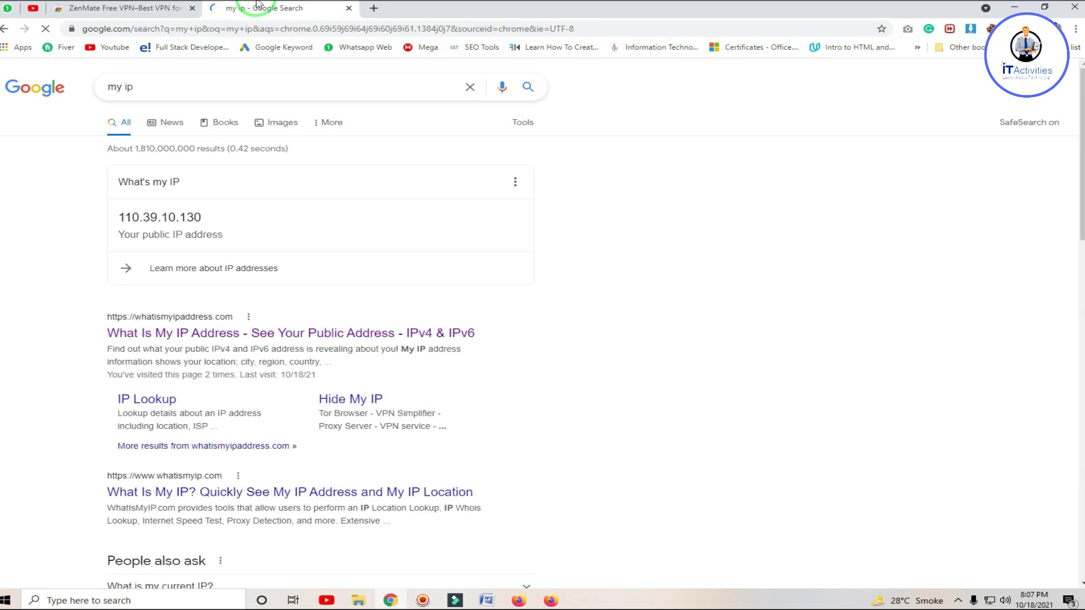
drag(225, 217, 136, 221)
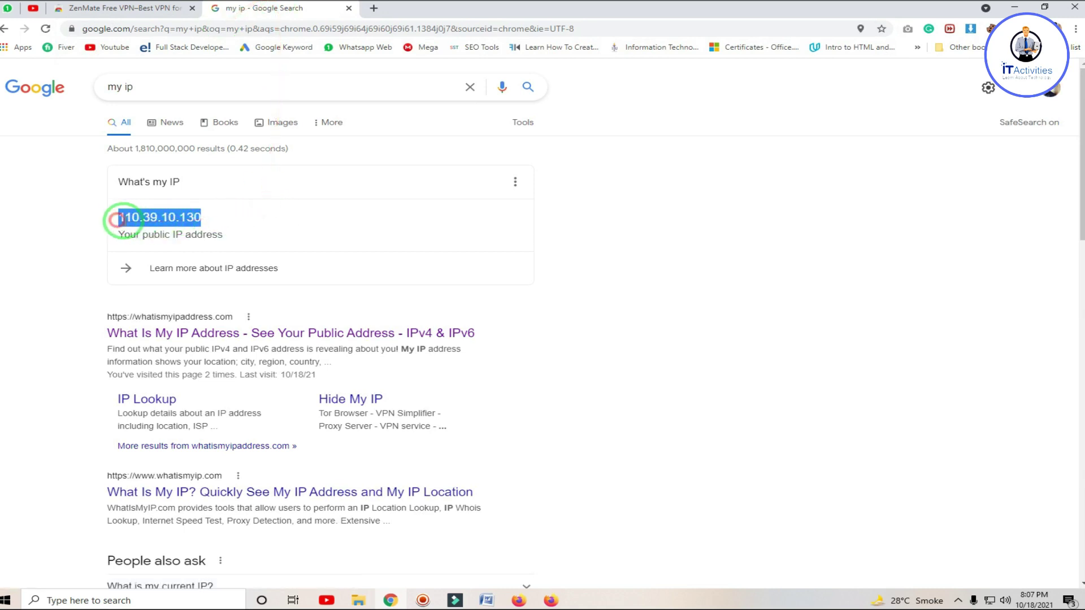
click(235, 223)
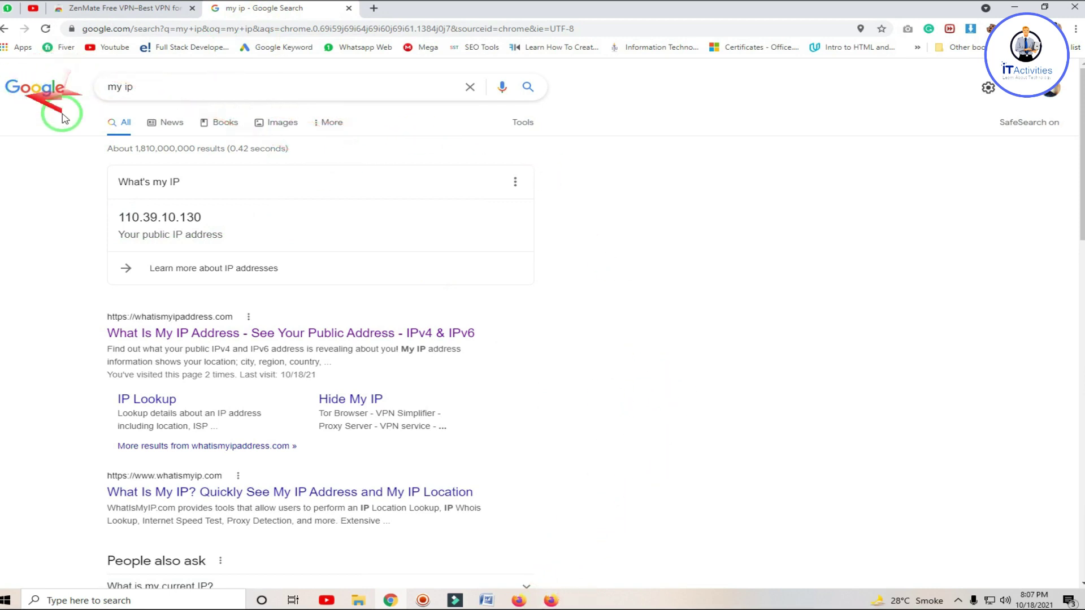
Switch to Firefox, reload its "my ip" search results and check the public IP address.
click(551, 600)
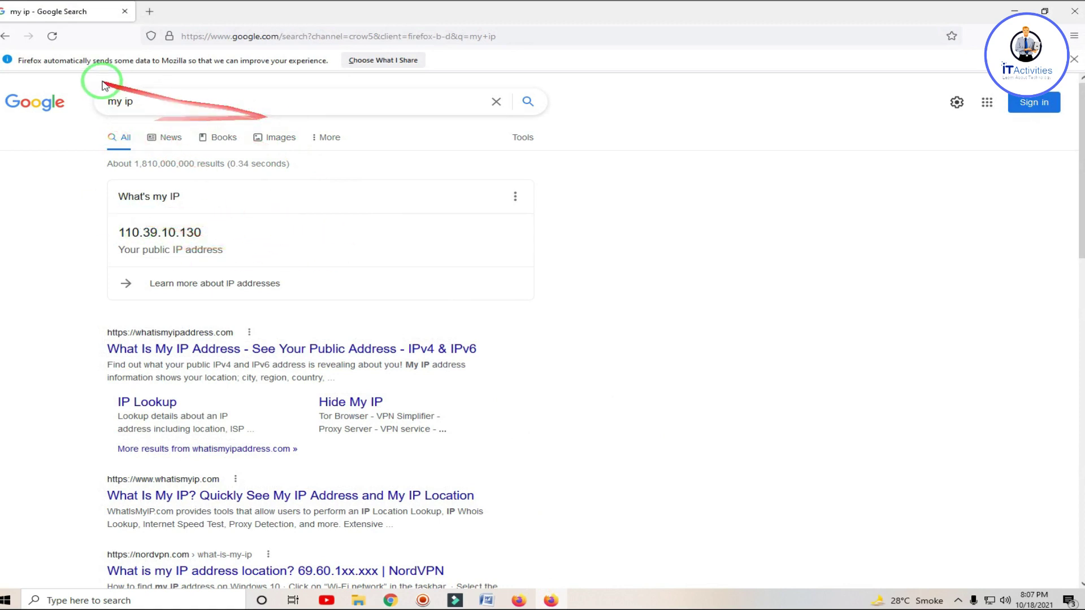
click(50, 38)
drag(240, 244, 115, 195)
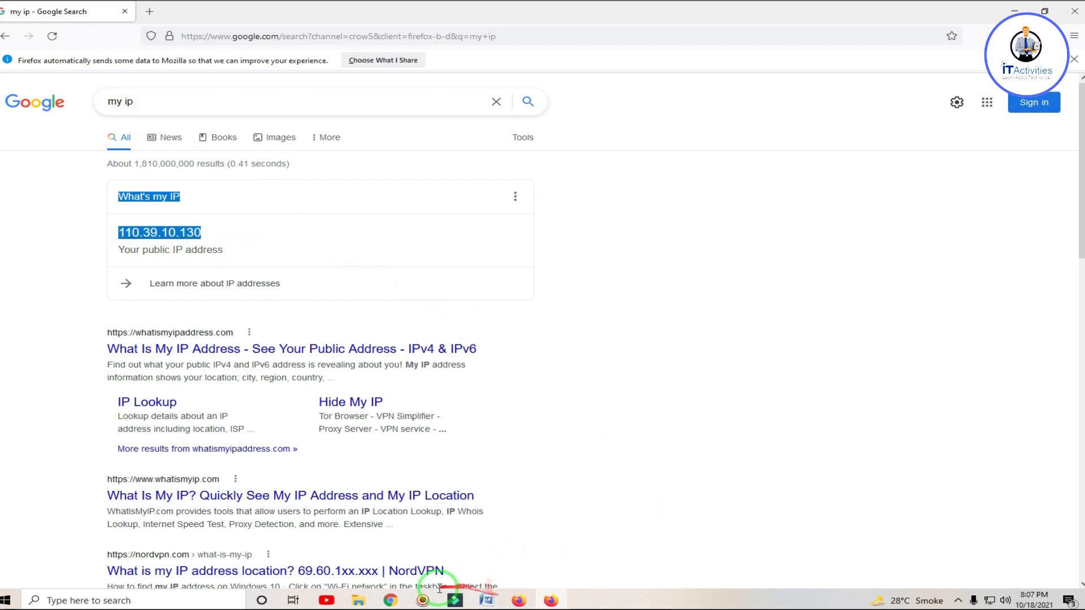
Place the Chrome taskbar icon beside the Firefox icon and compare the public IP address between the two browsers.
click(391, 600)
drag(392, 603, 508, 604)
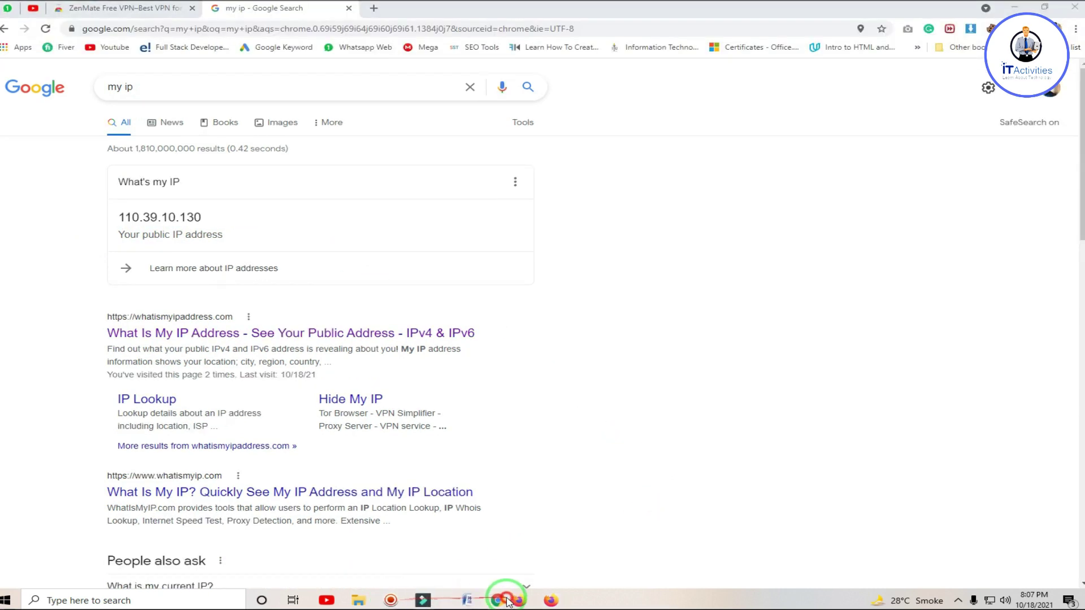
drag(124, 215, 364, 205)
click(551, 600)
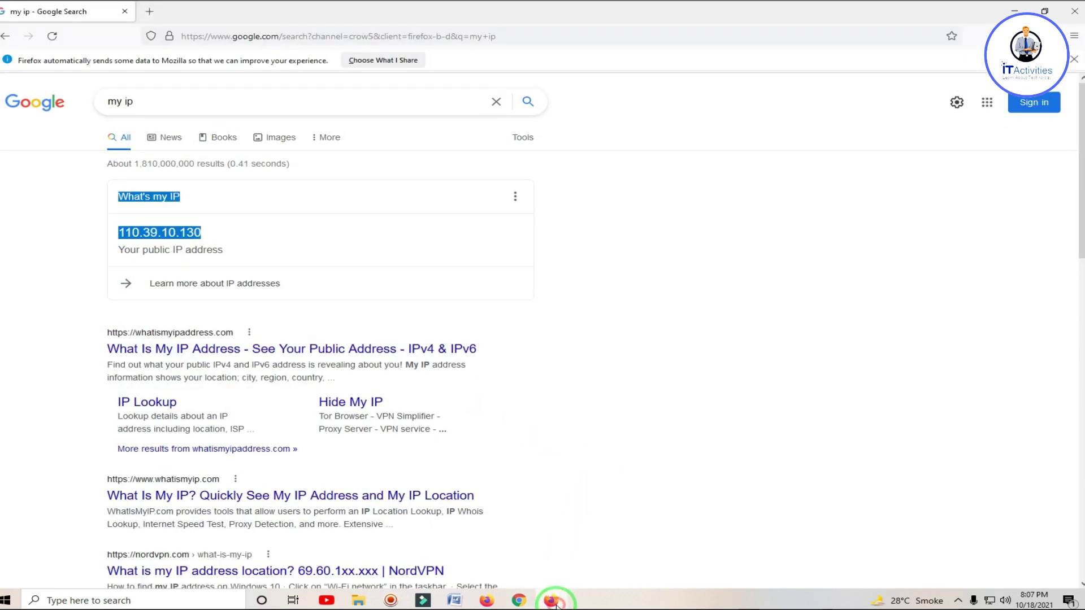
click(240, 223)
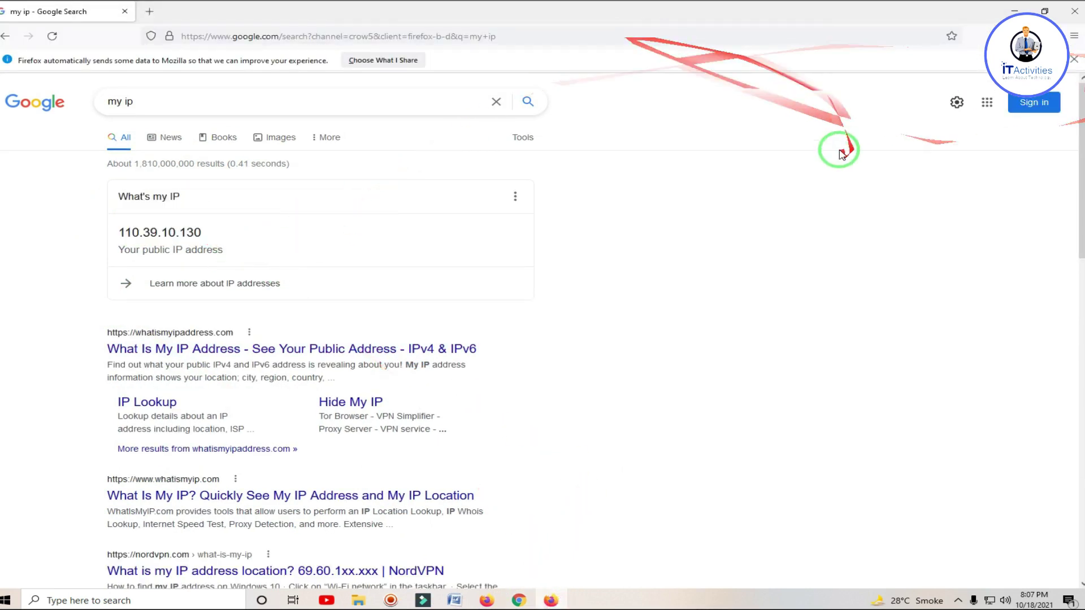
click(530, 590)
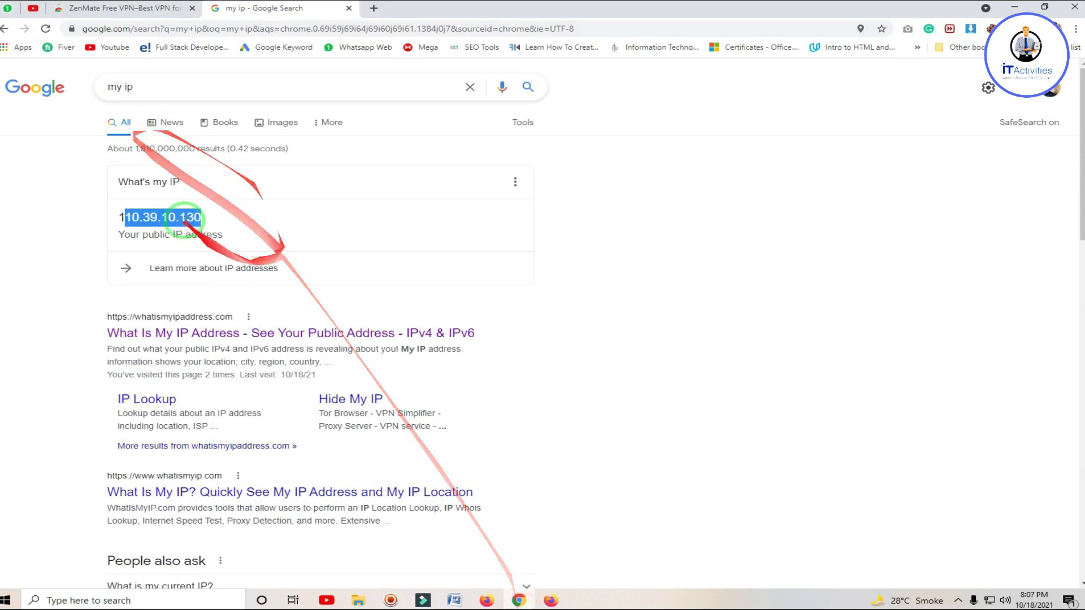
click(286, 213)
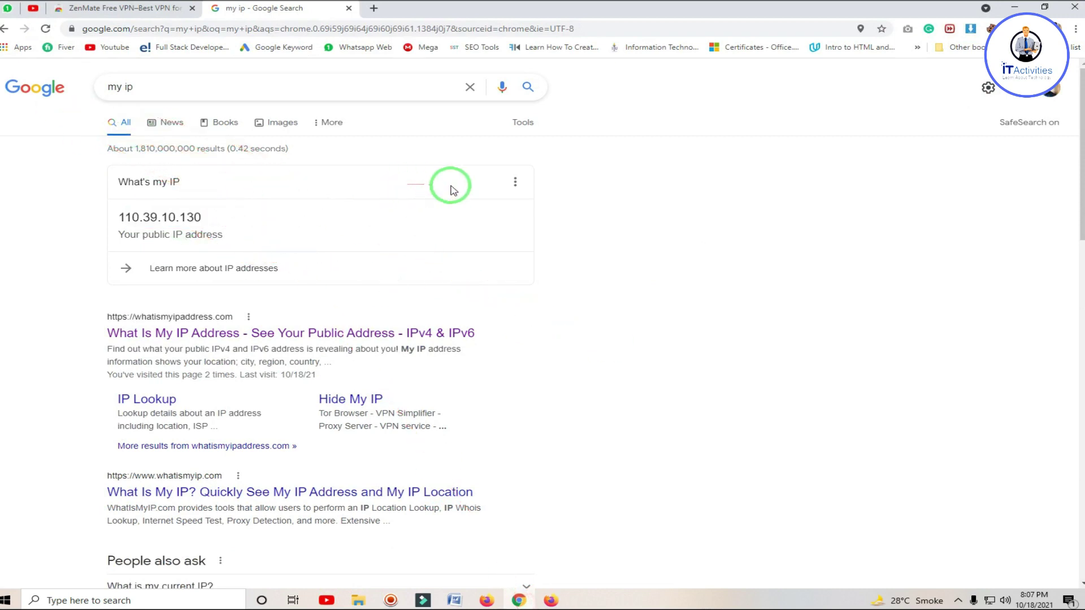
Examine the public IP address again in the Firefox "my ip" results.
click(551, 598)
drag(237, 259, 61, 222)
click(746, 259)
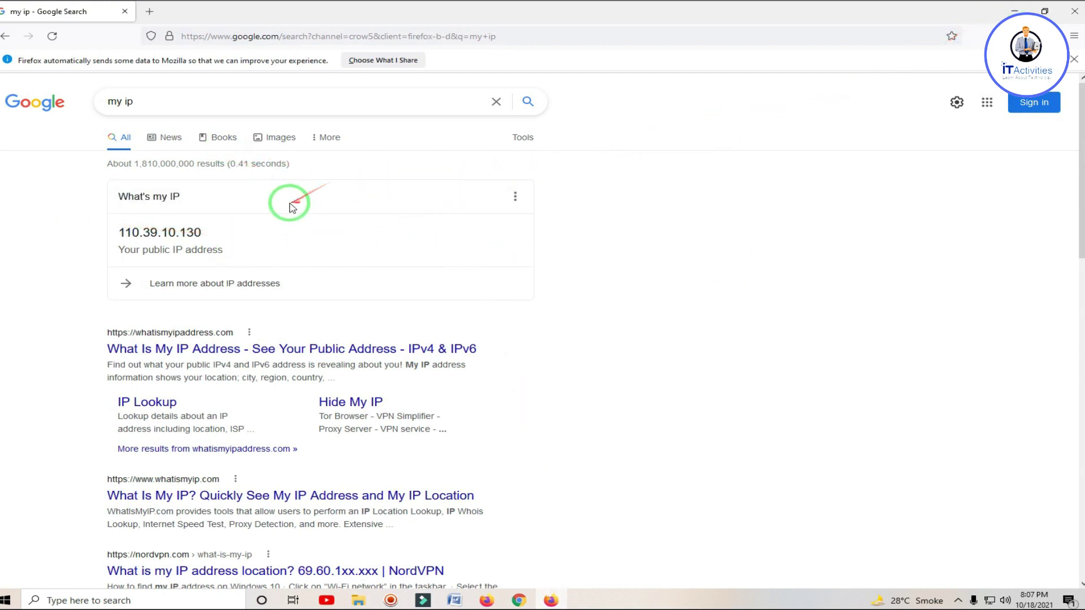
drag(225, 230, 116, 232)
click(719, 213)
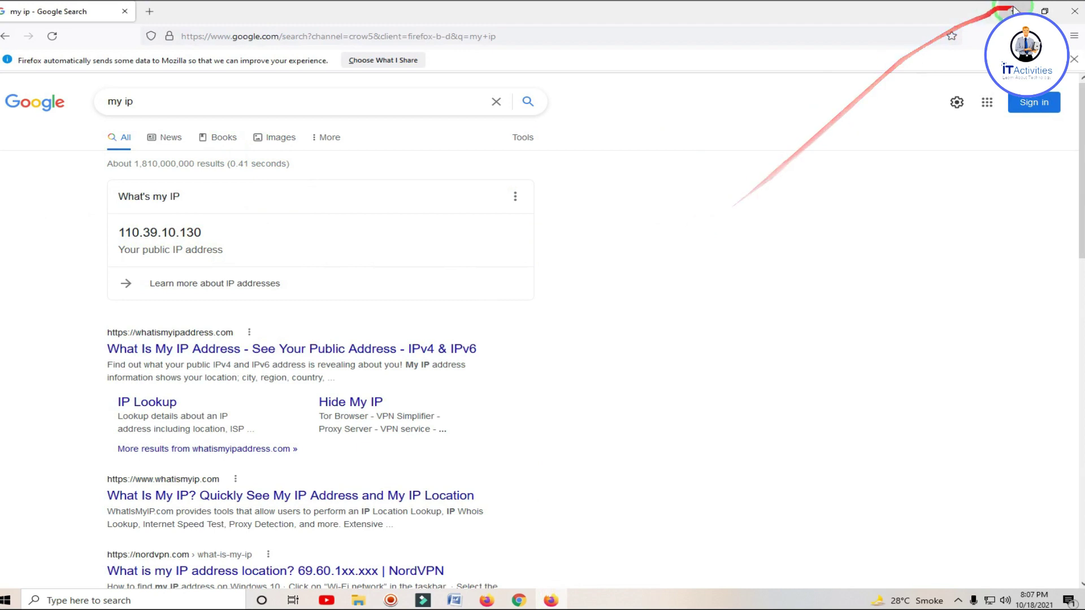
drag(226, 231, 855, 206)
click(855, 206)
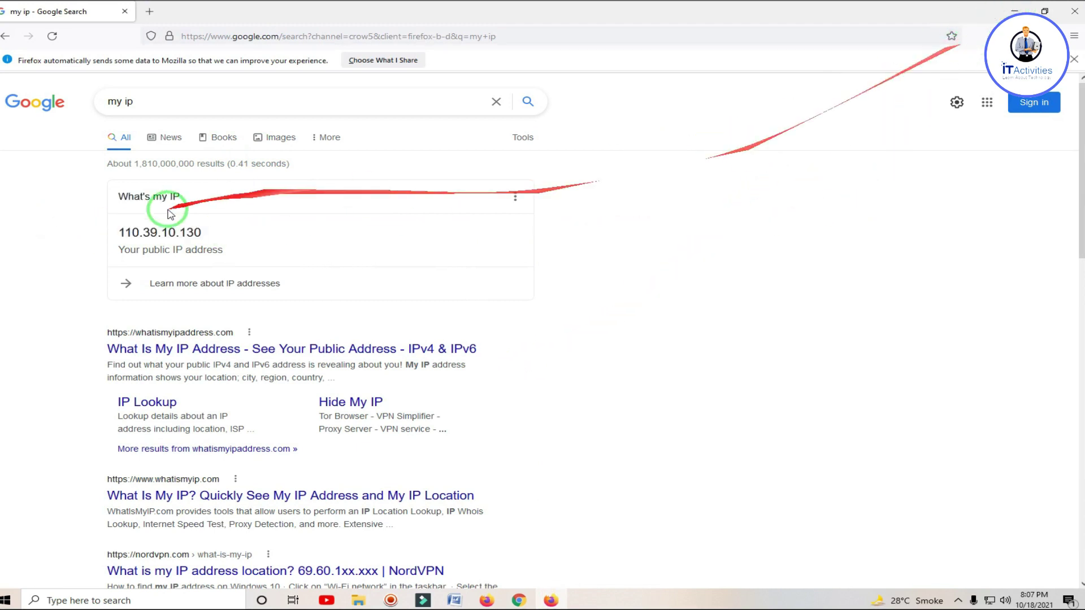
drag(209, 241, 97, 232)
click(656, 298)
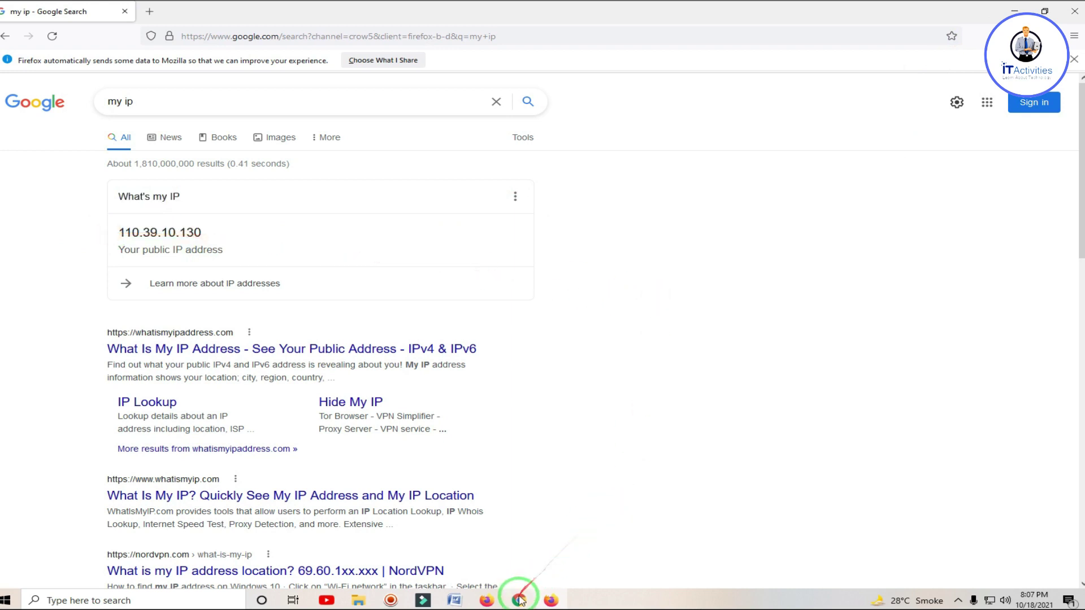
Switch back to Chrome and install the ZenMate Free VPN extension from its Chrome Web Store page.
mouse_move(519, 601)
click(540, 556)
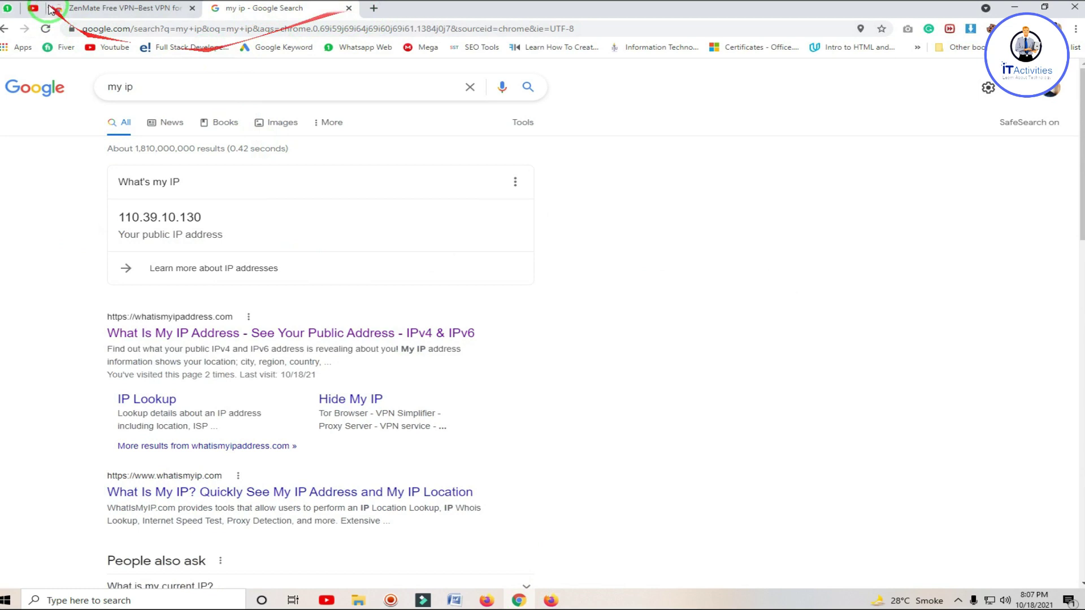
click(127, 5)
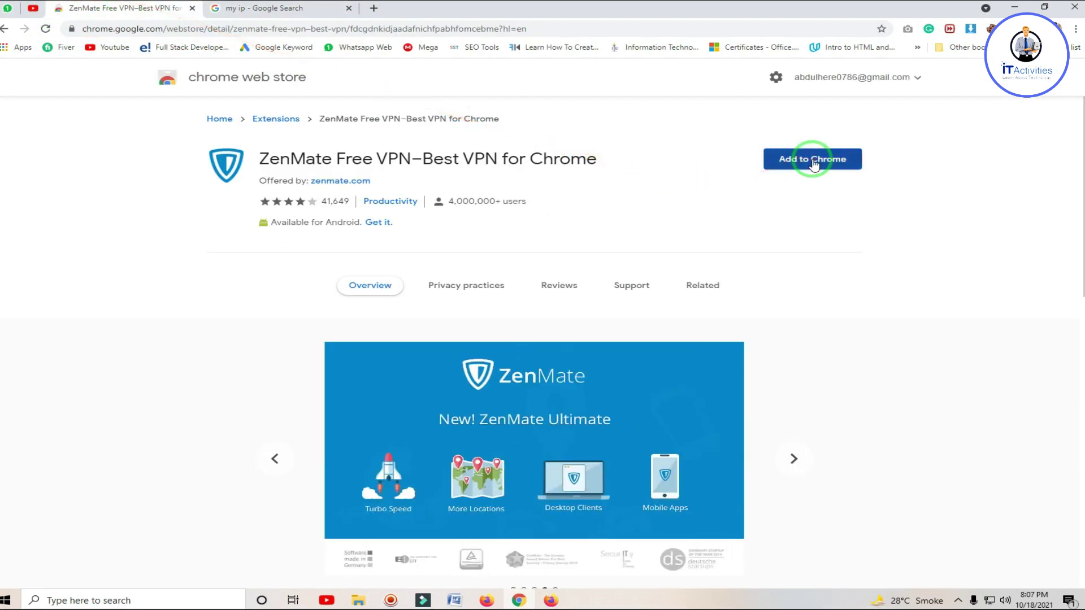
click(812, 162)
click(582, 157)
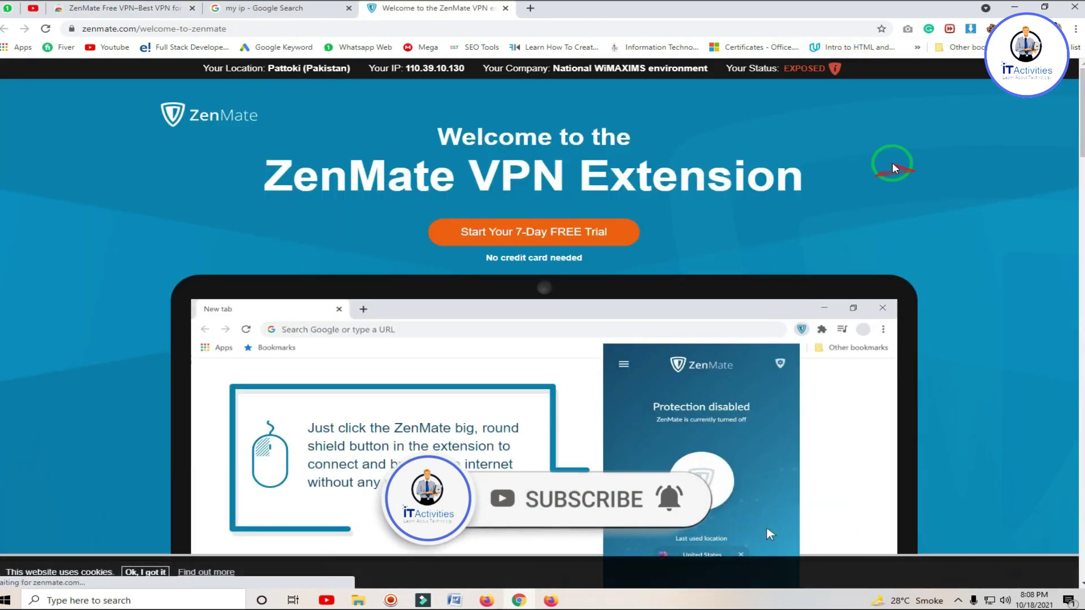
Close the ZenMate welcome tab, move the "my ip" tab ahead of the Chrome Web Store tab and return to the store page.
click(505, 7)
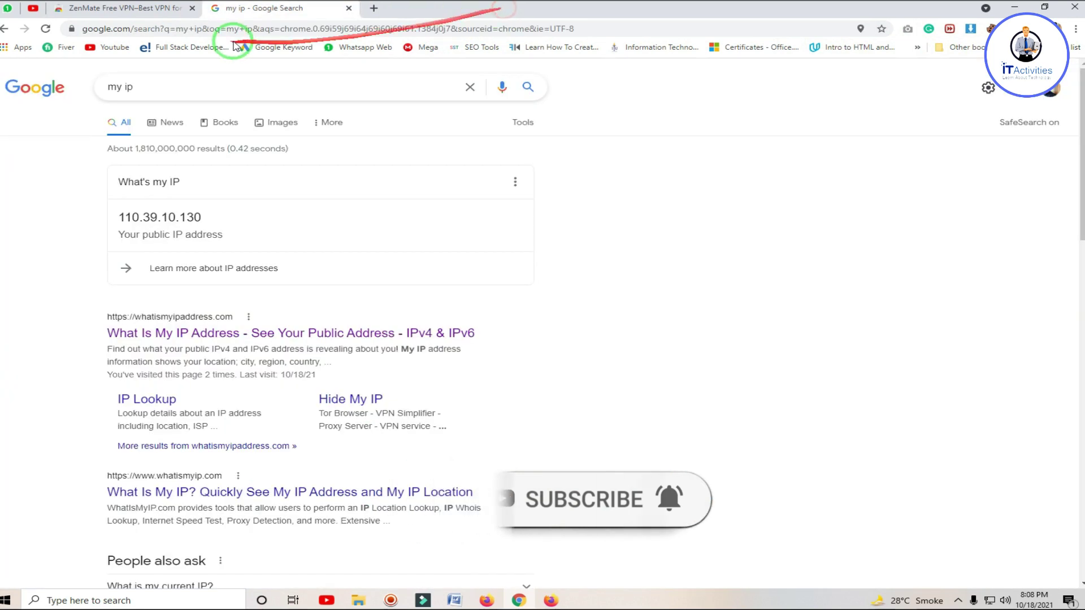
drag(257, 8, 157, 9)
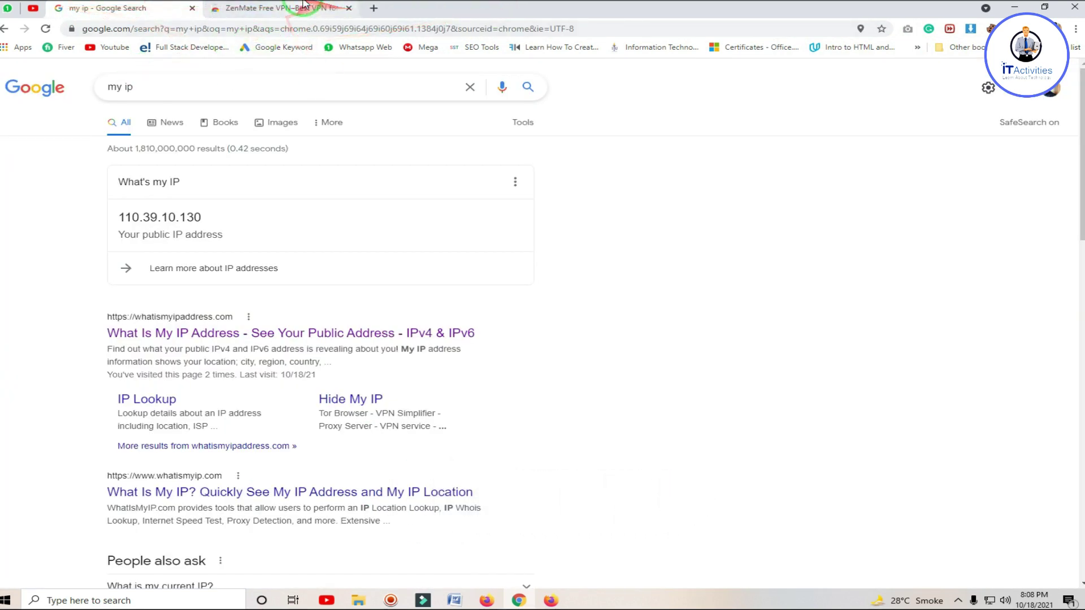
click(359, 12)
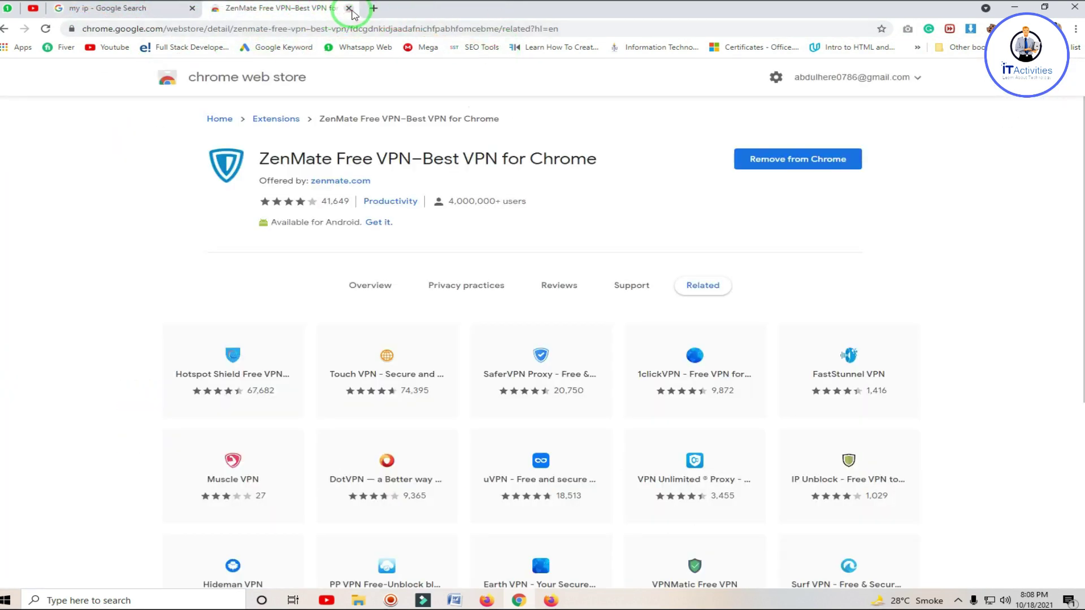
Close the ZenMate store page and pin the ZenMate Free VPN extension to the browser toolbar.
click(349, 9)
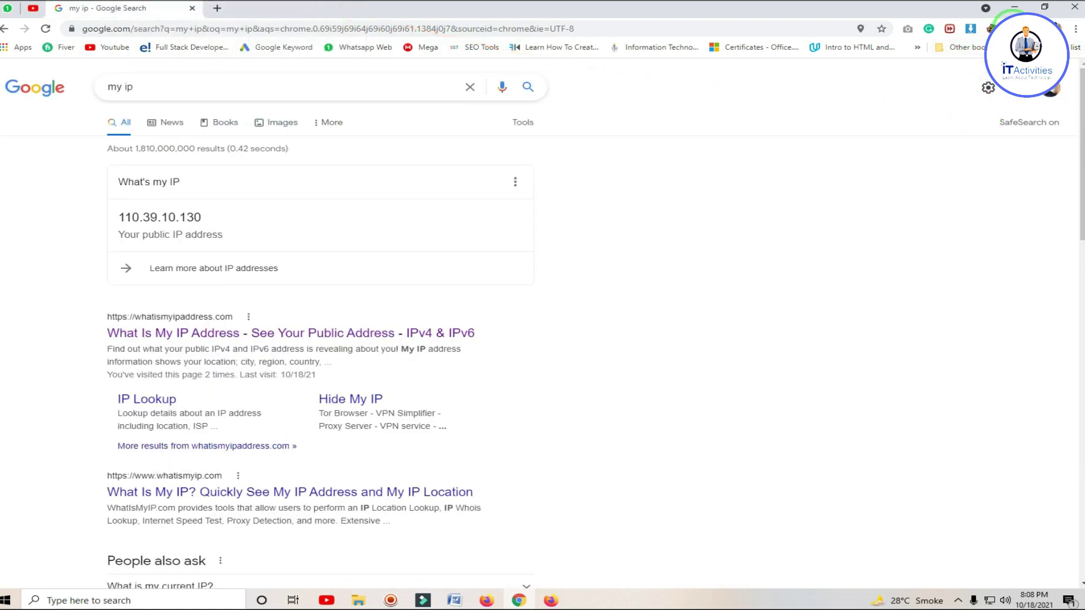
click(1011, 28)
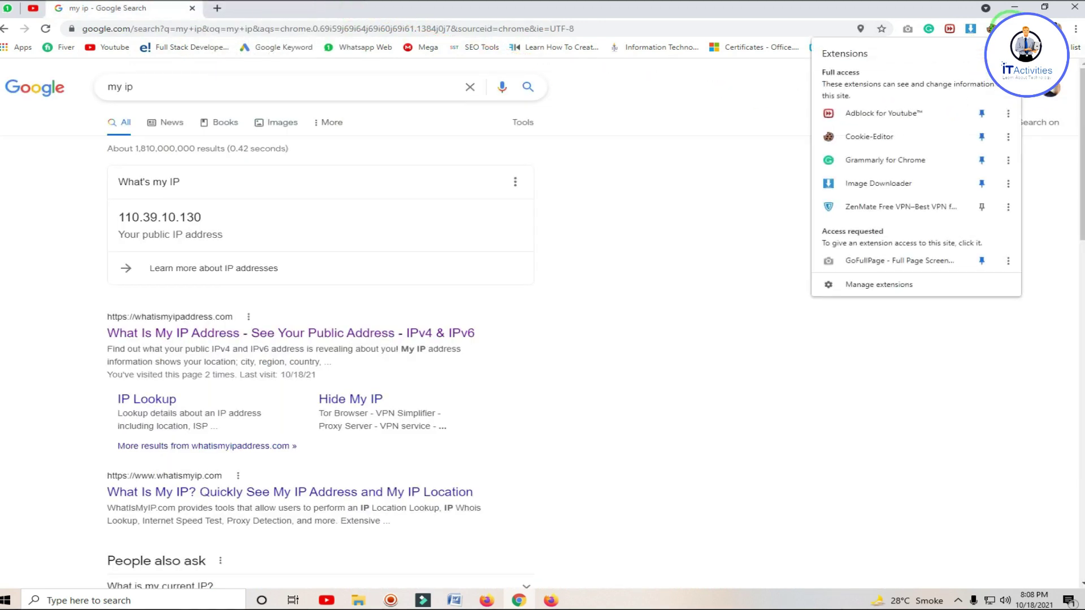
click(981, 208)
click(690, 115)
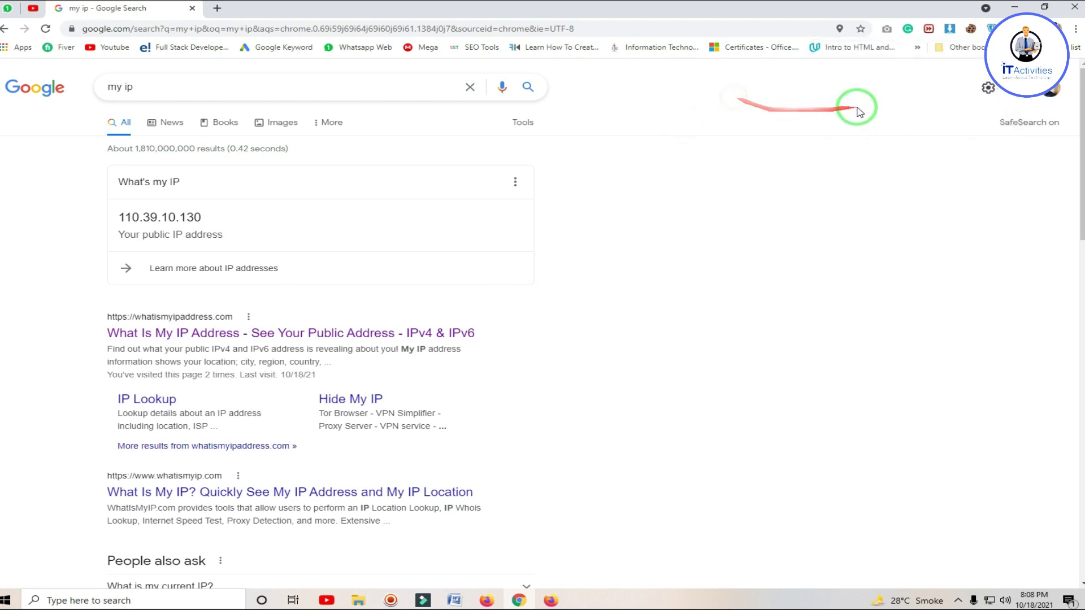
Reload the "my ip" search results and check the public IP address before connecting the VPN.
click(46, 29)
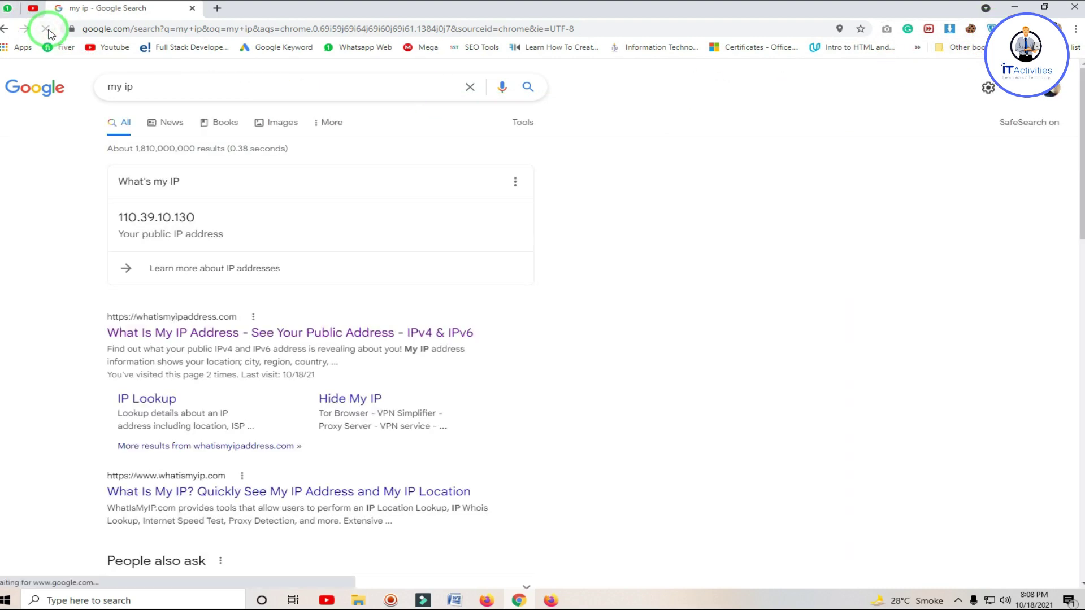
drag(195, 218, 120, 218)
click(719, 213)
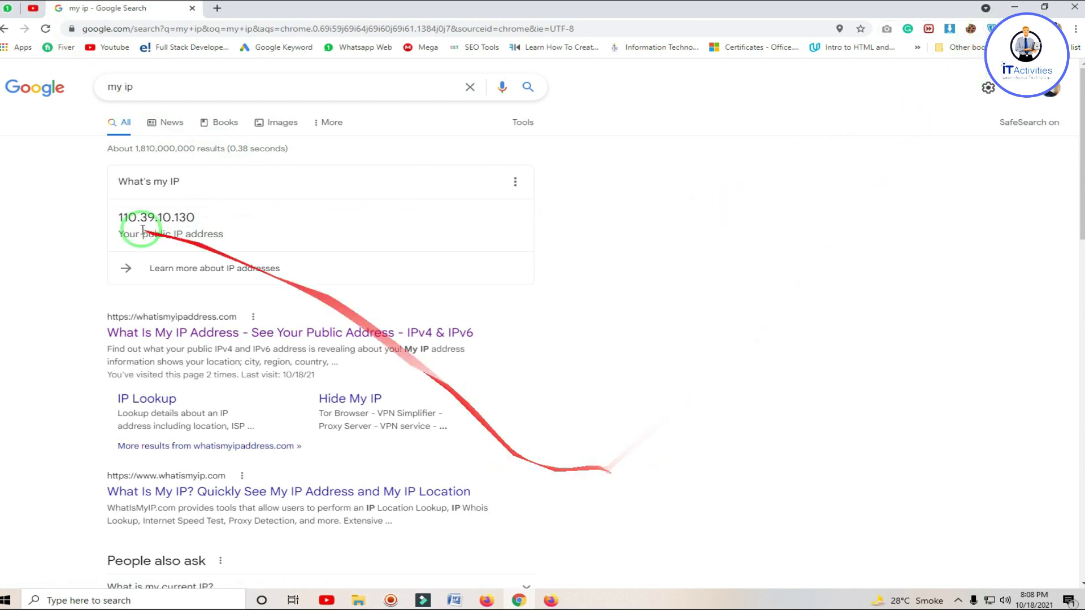
drag(249, 227, 104, 213)
click(723, 342)
Reload the "my ip" results in Firefox and Chrome, placing the Firefox window over Chrome to compare both public IP addresses.
click(551, 600)
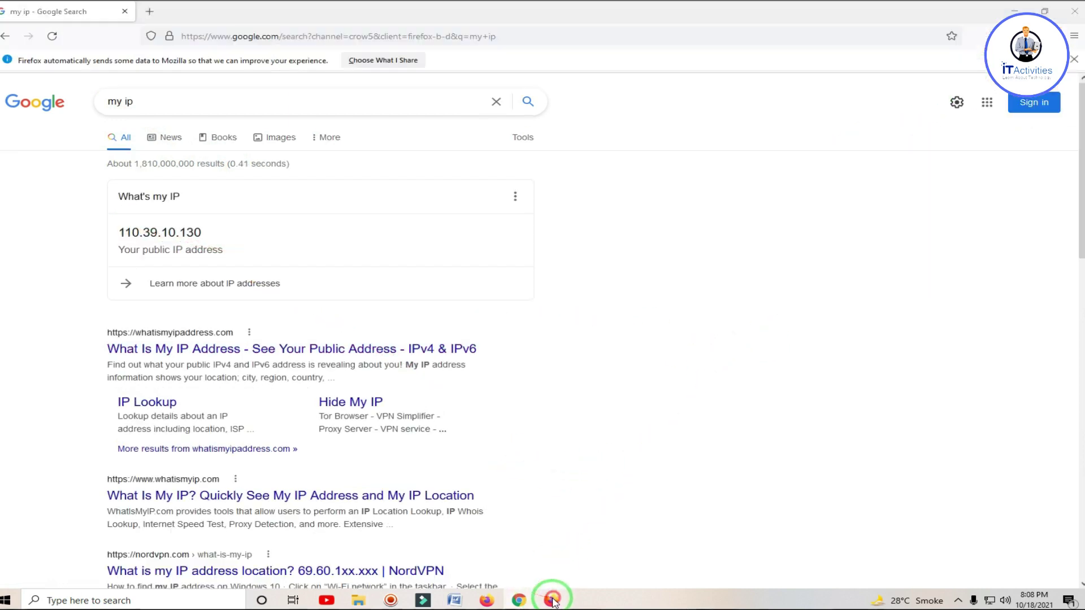
drag(492, 17, 782, 161)
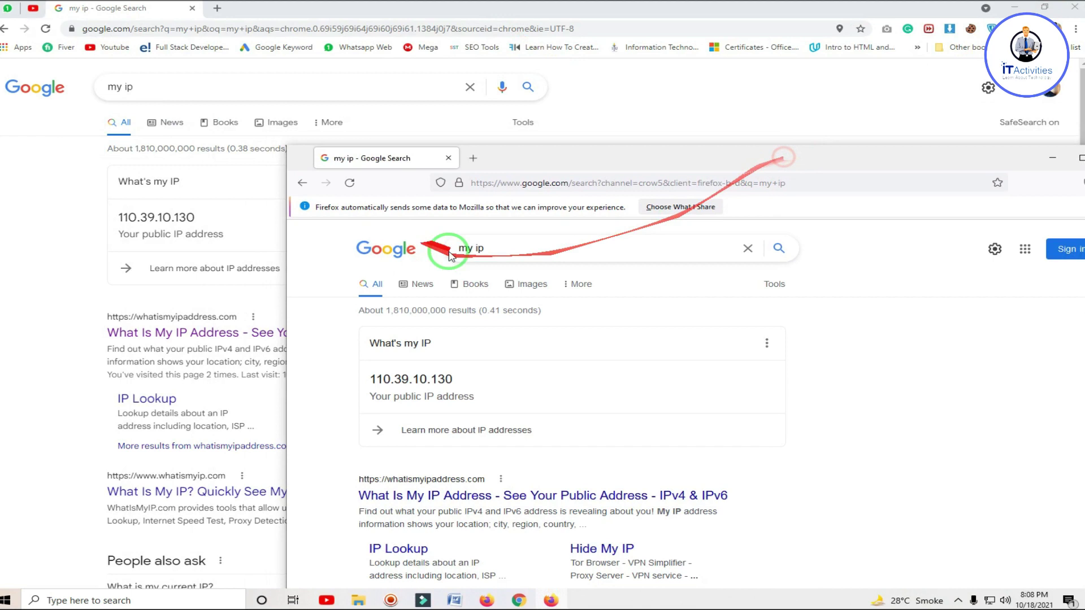
click(350, 184)
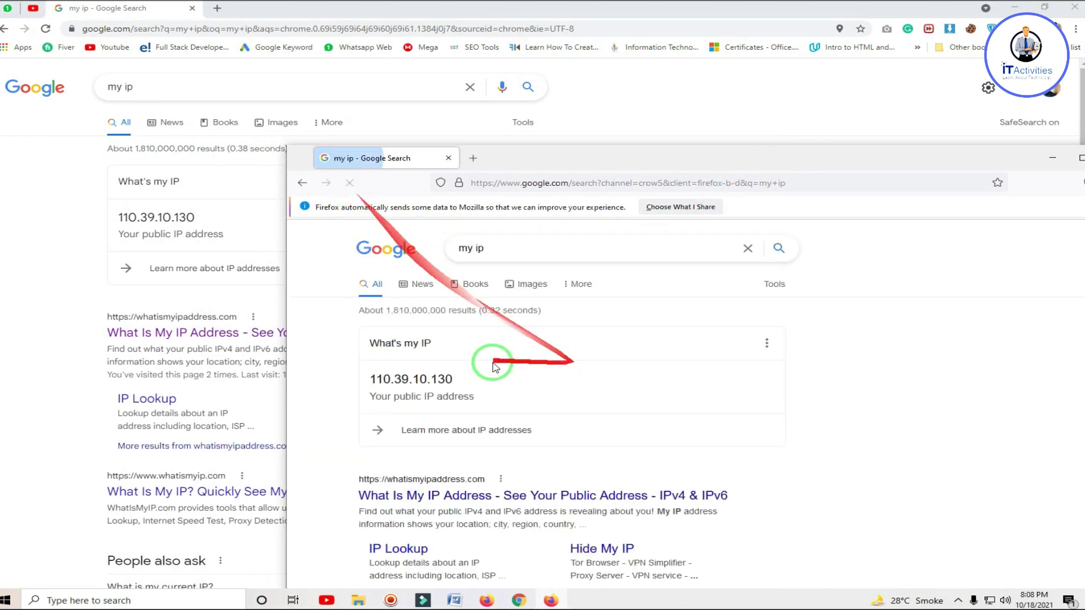
click(44, 29)
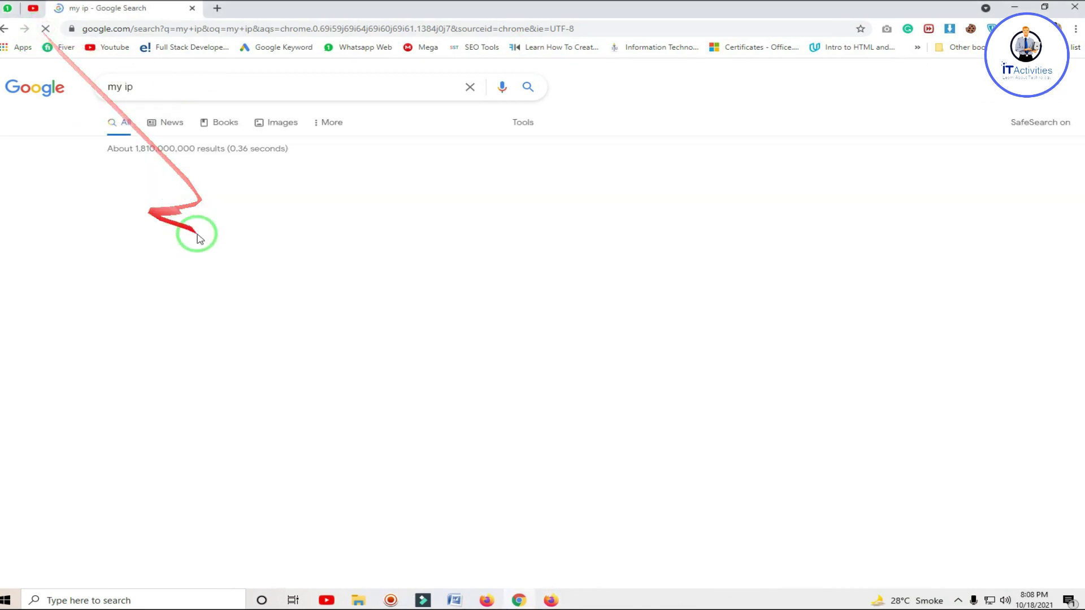
click(548, 601)
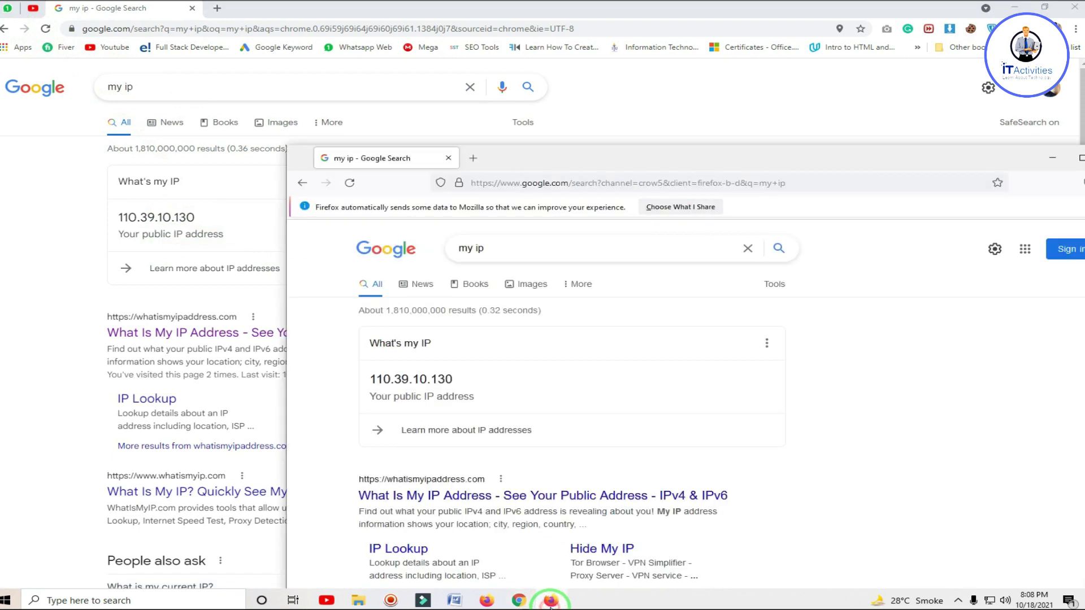
drag(867, 160, 726, 243)
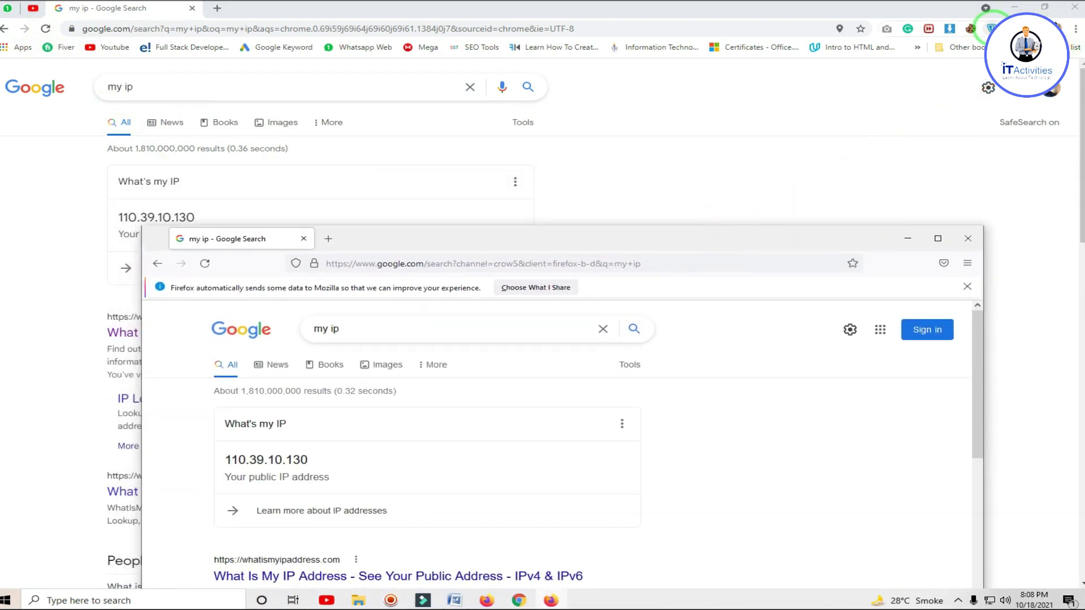
Go through the ZenMate quick tour in Chrome and connect the VPN to the Romania location.
click(991, 28)
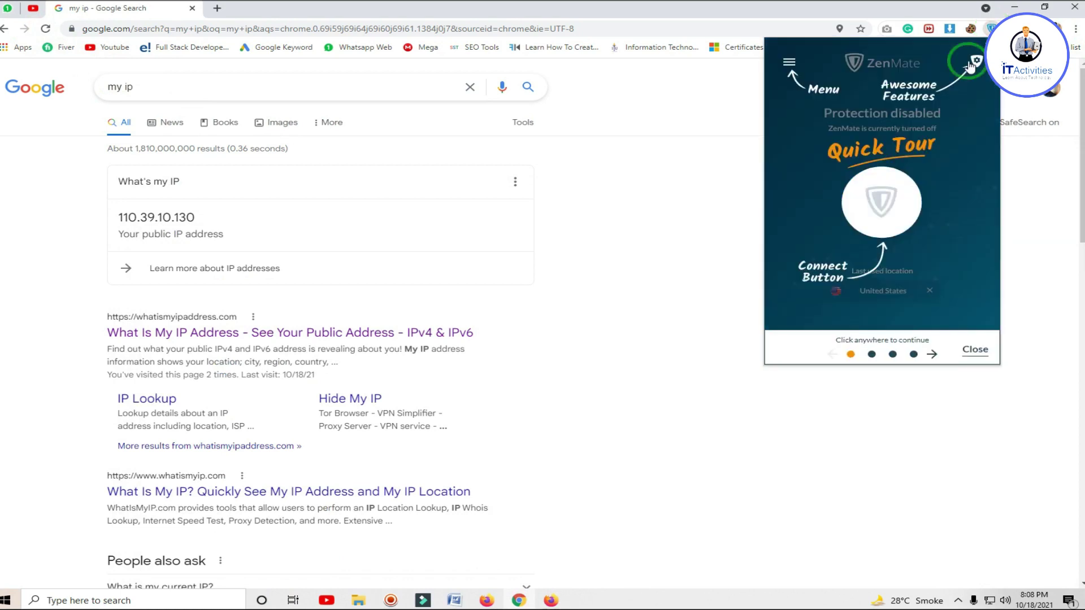
click(873, 203)
click(898, 206)
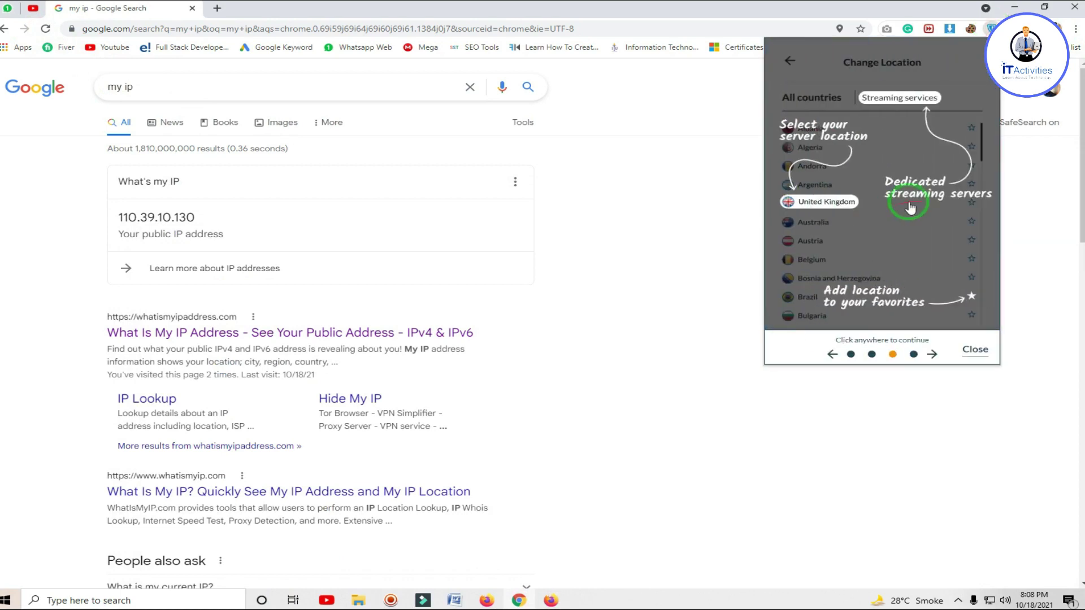
click(908, 206)
click(908, 207)
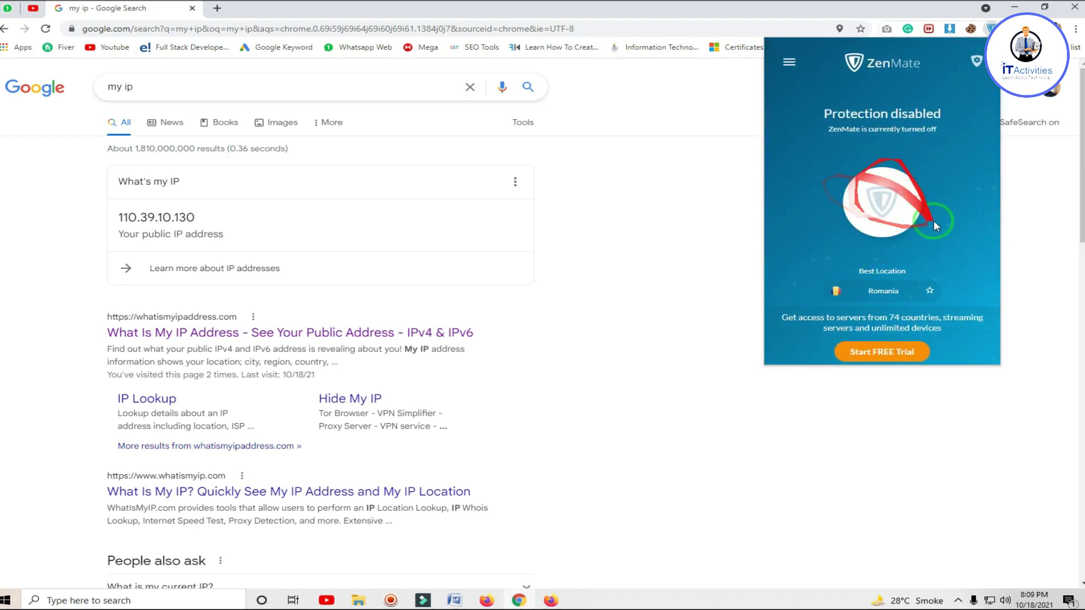
click(880, 209)
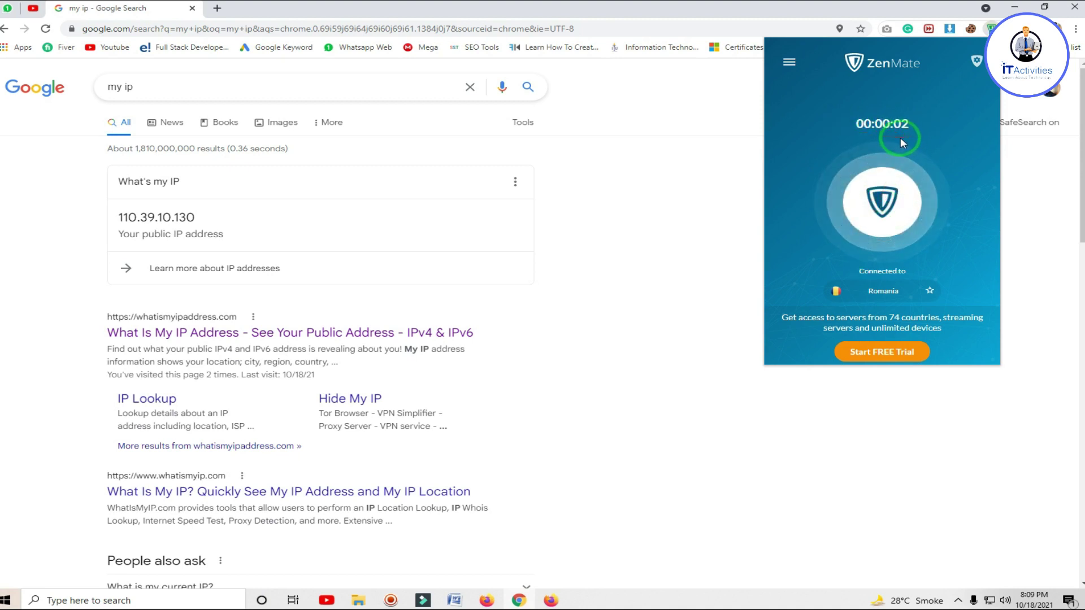
click(727, 106)
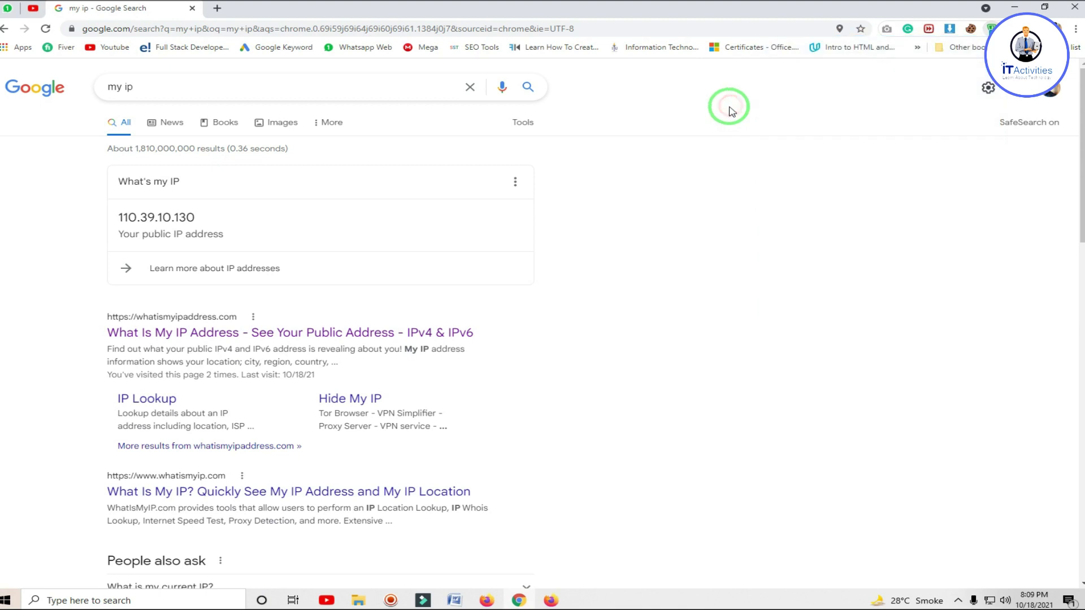
Reload the "my ip" search in Chrome and check the public IP address with the VPN connected.
drag(226, 219, 116, 222)
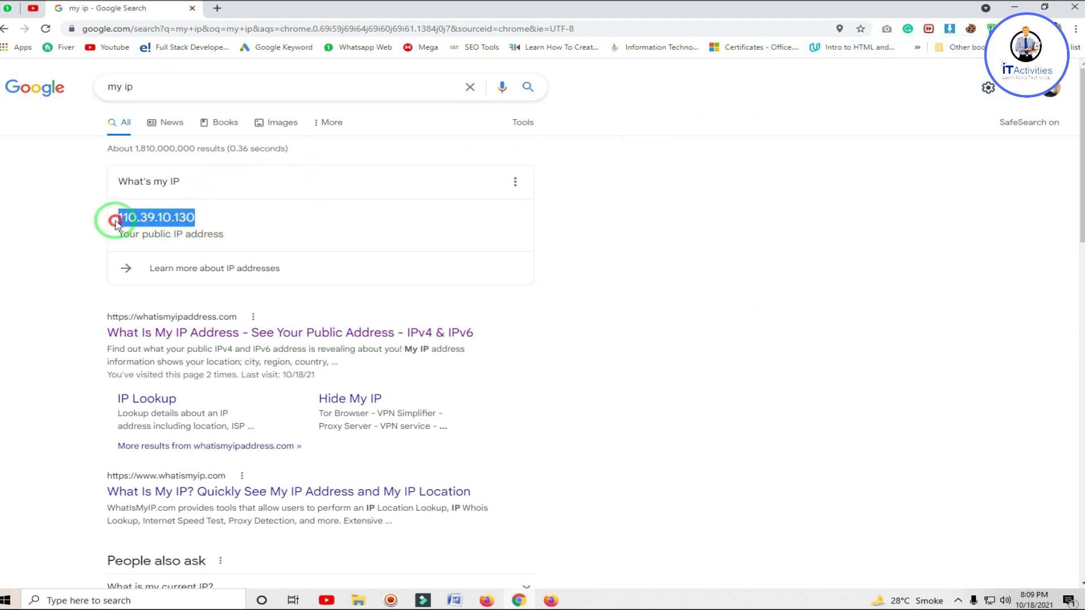
click(285, 218)
click(46, 31)
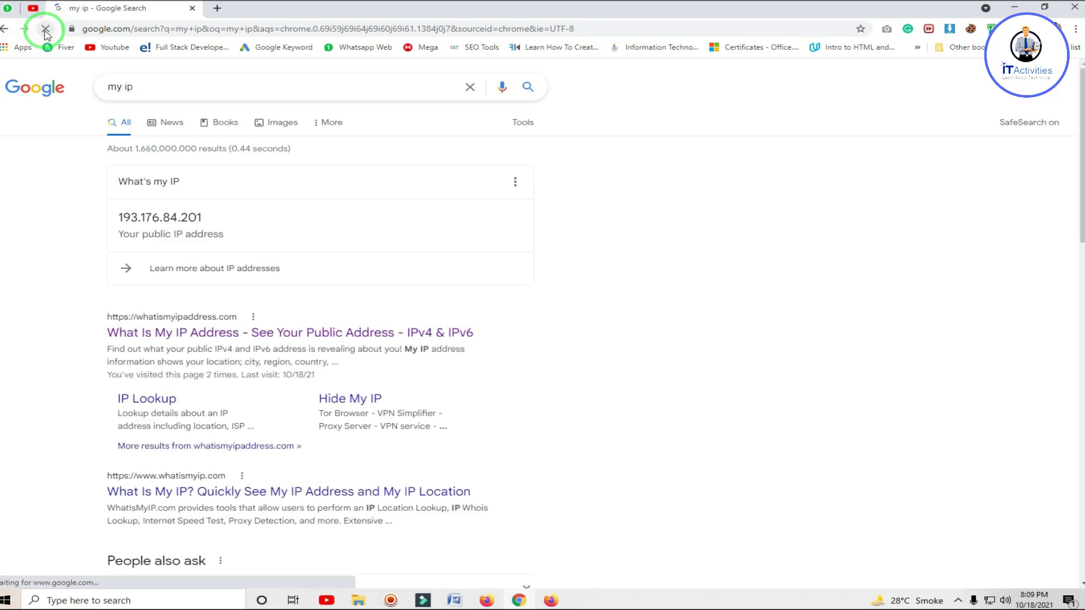
drag(120, 217, 283, 218)
click(598, 413)
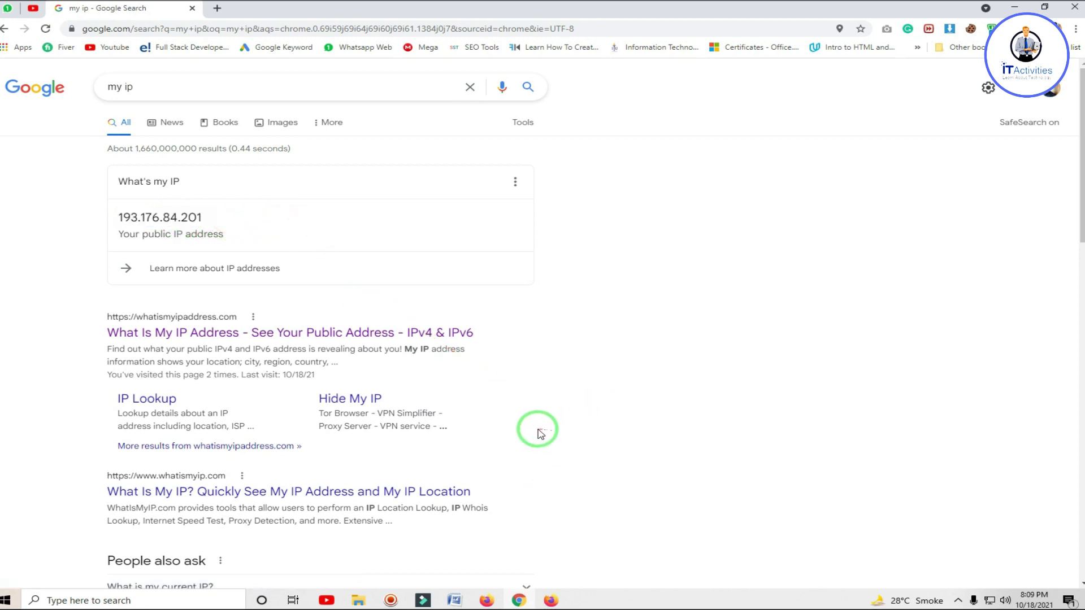
Switch to Firefox, reload its "my ip" search and check the public IP address there.
click(551, 600)
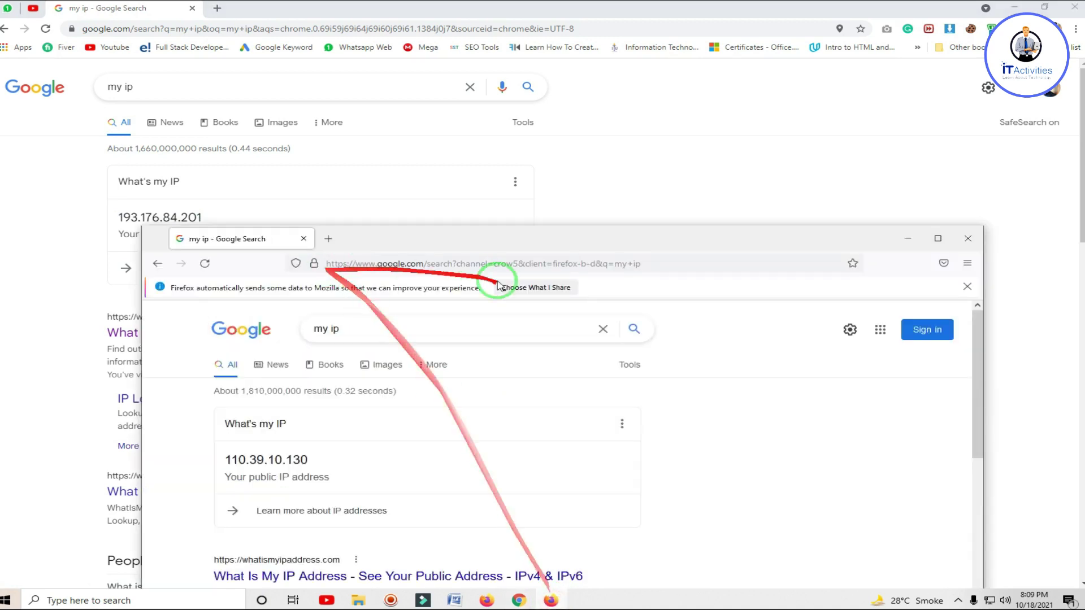
drag(525, 239, 579, 107)
click(261, 133)
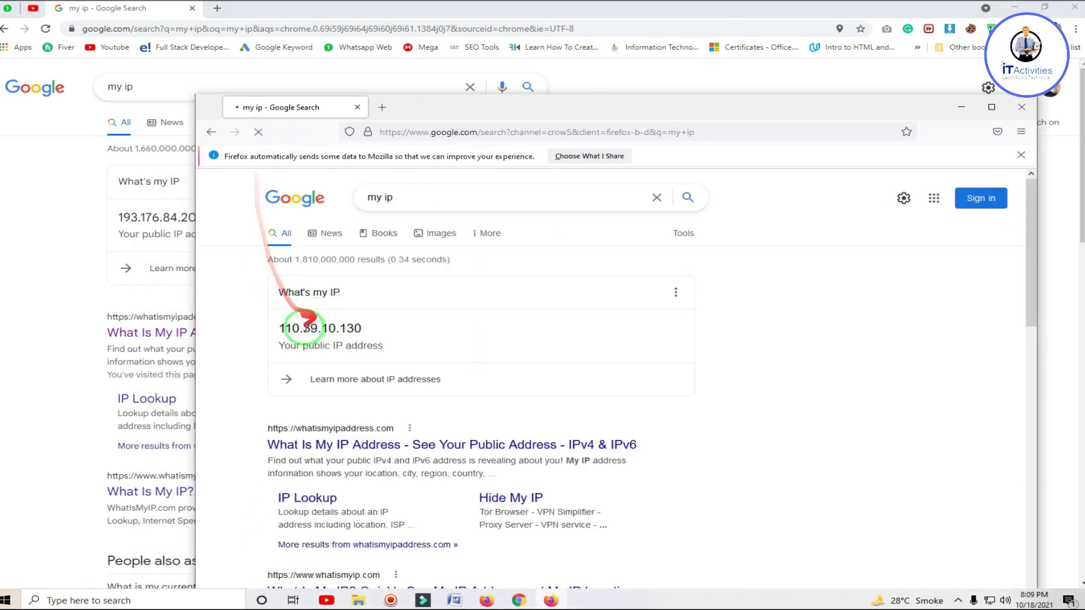
drag(281, 329, 388, 327)
click(450, 327)
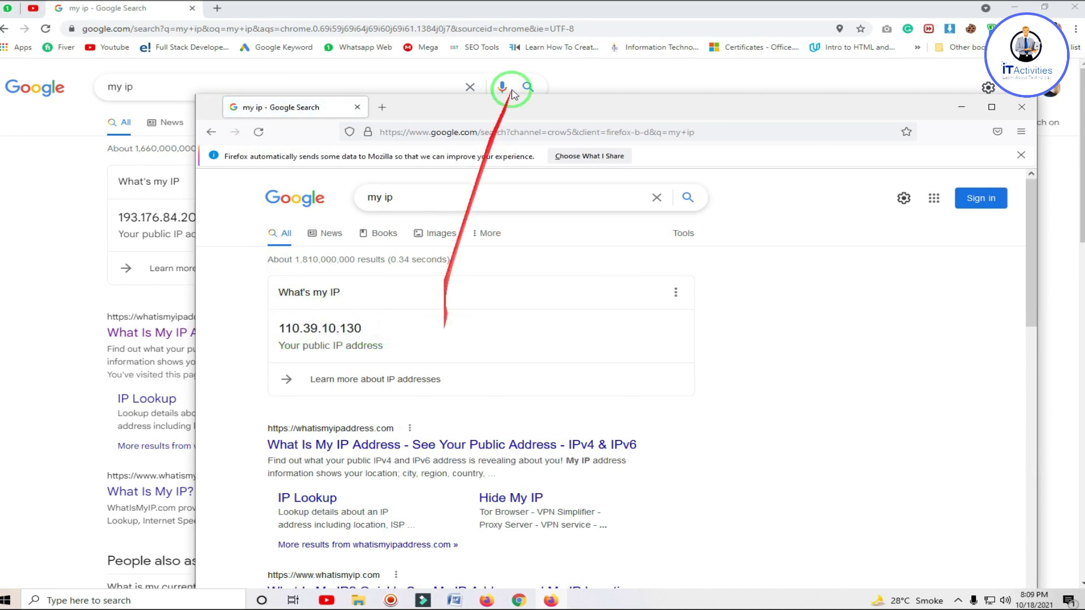
Move the Firefox window aside and highlight the public IP address in each browser to compare them.
drag(510, 109, 613, 93)
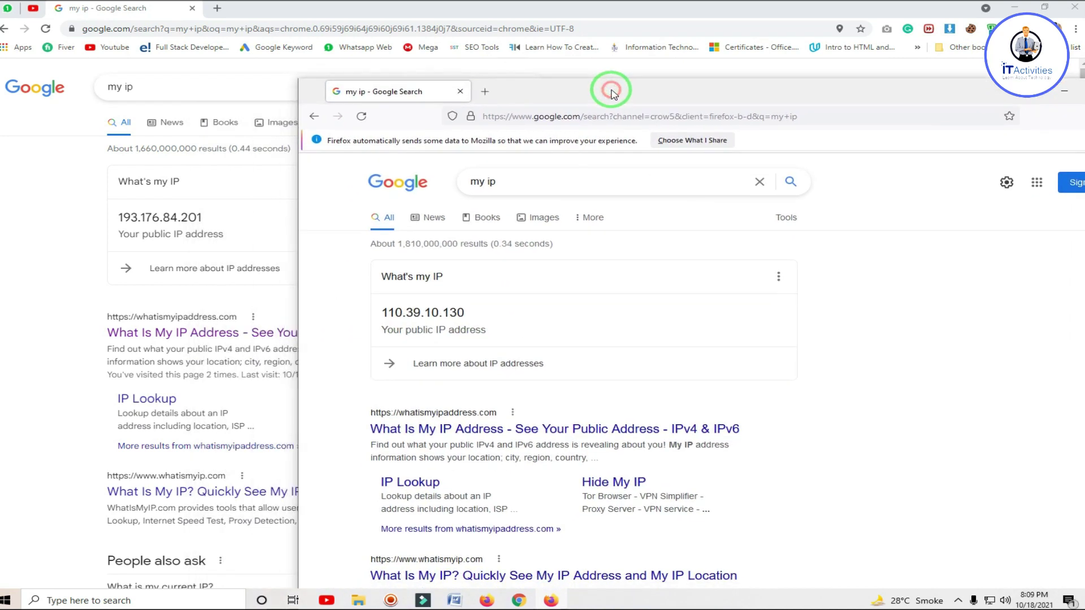
drag(474, 312, 377, 312)
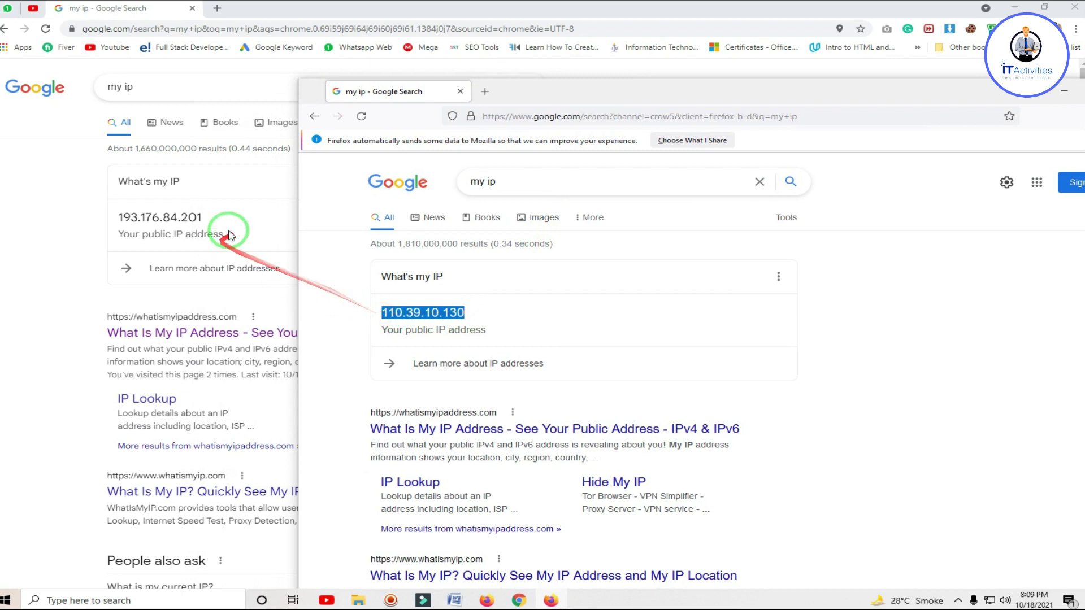
drag(203, 217, 120, 215)
click(727, 253)
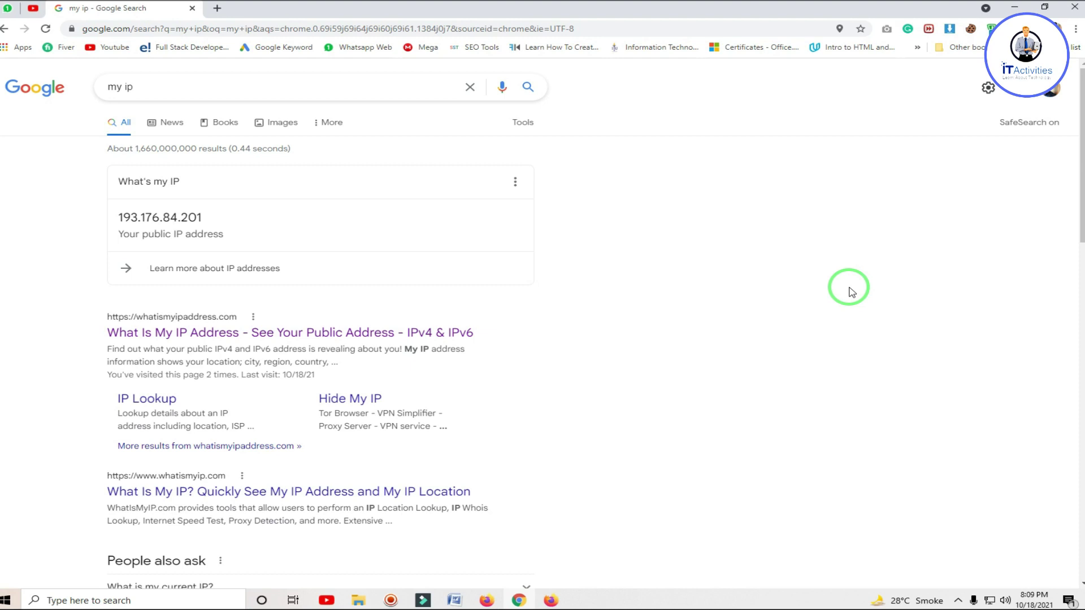
Open ZenMate in Chrome and dismiss its free-trial offer to view the VPN connection status.
click(991, 28)
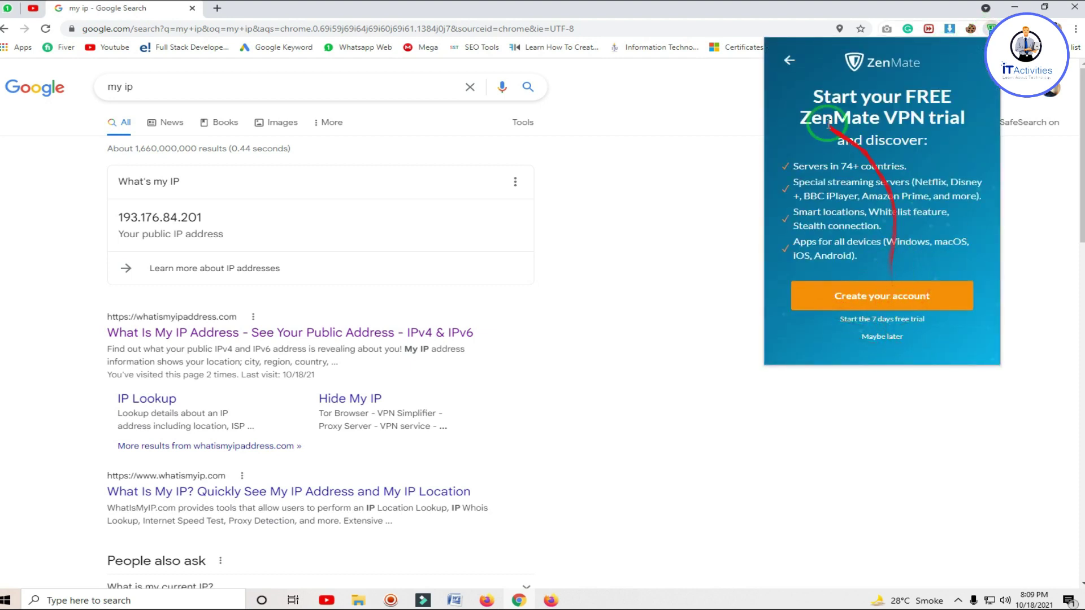
click(790, 62)
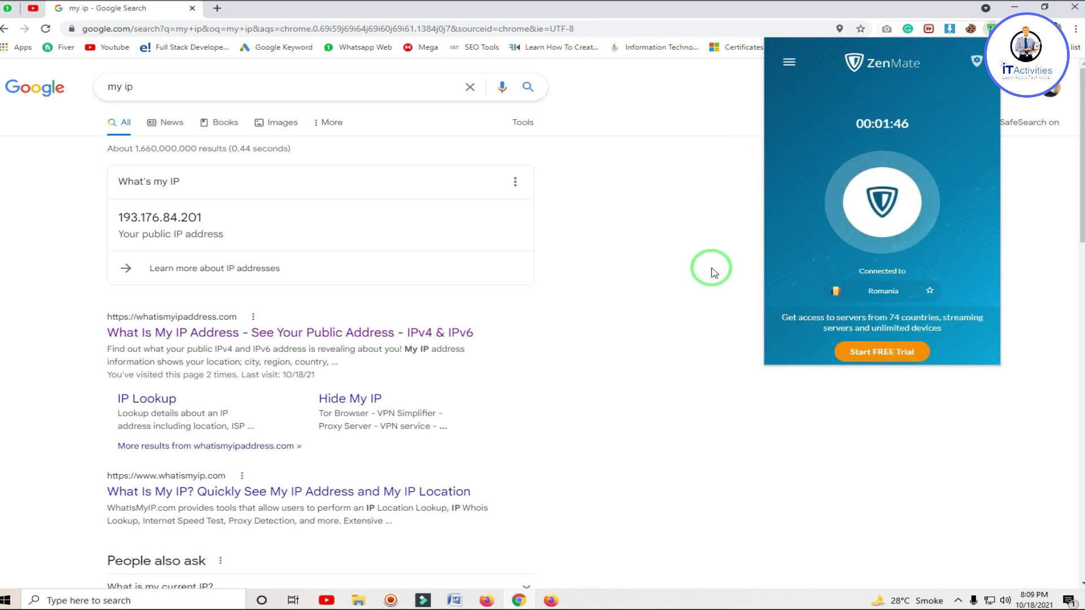
click(700, 235)
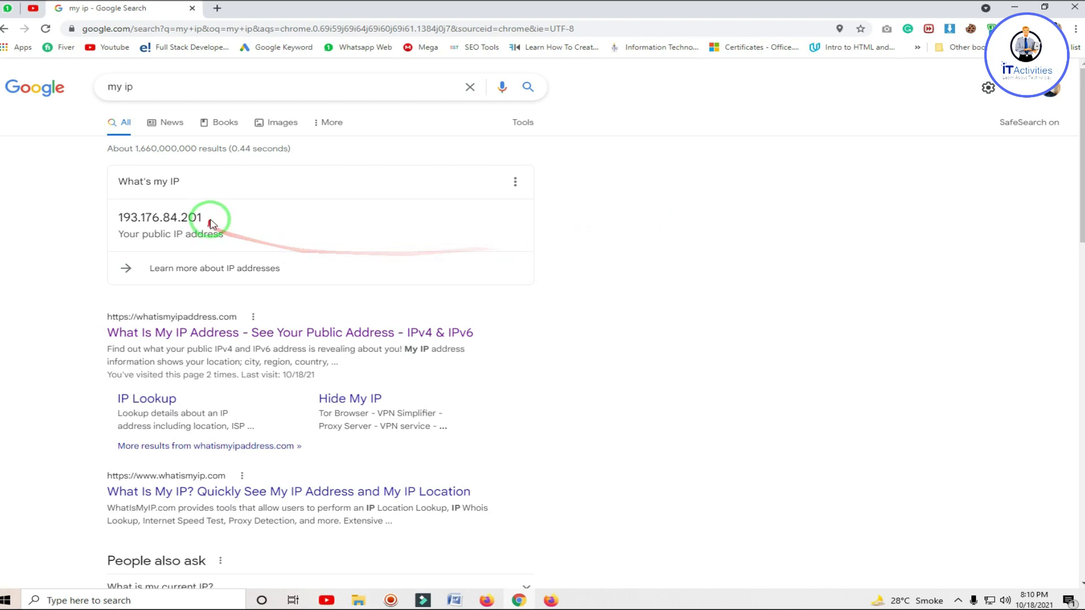
Highlight Chrome's public IP address and bring Firefox forward to compare it with the address shown there.
drag(209, 218, 104, 213)
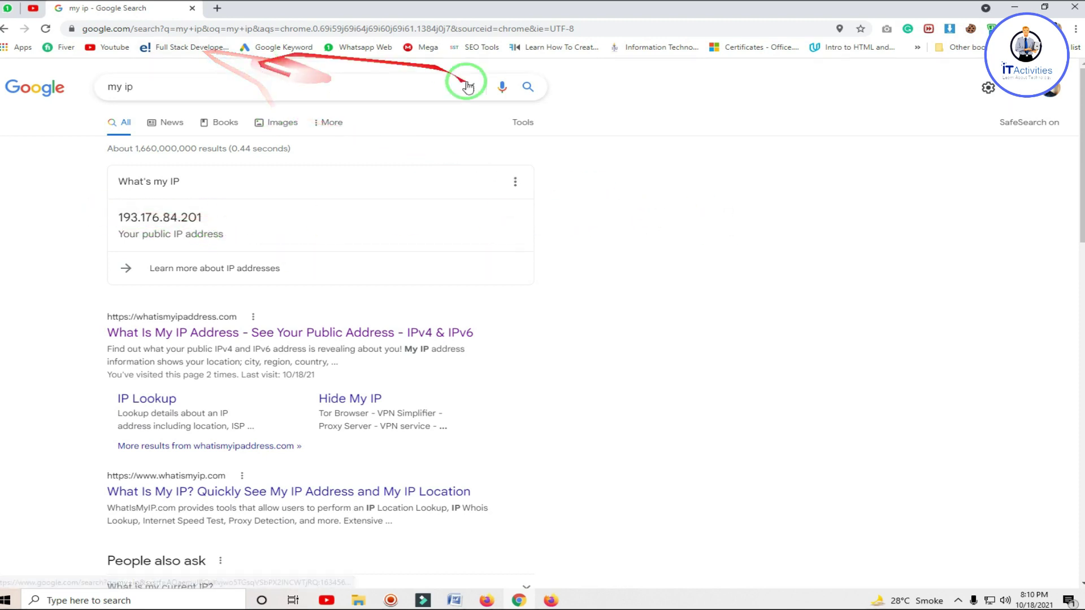
click(551, 601)
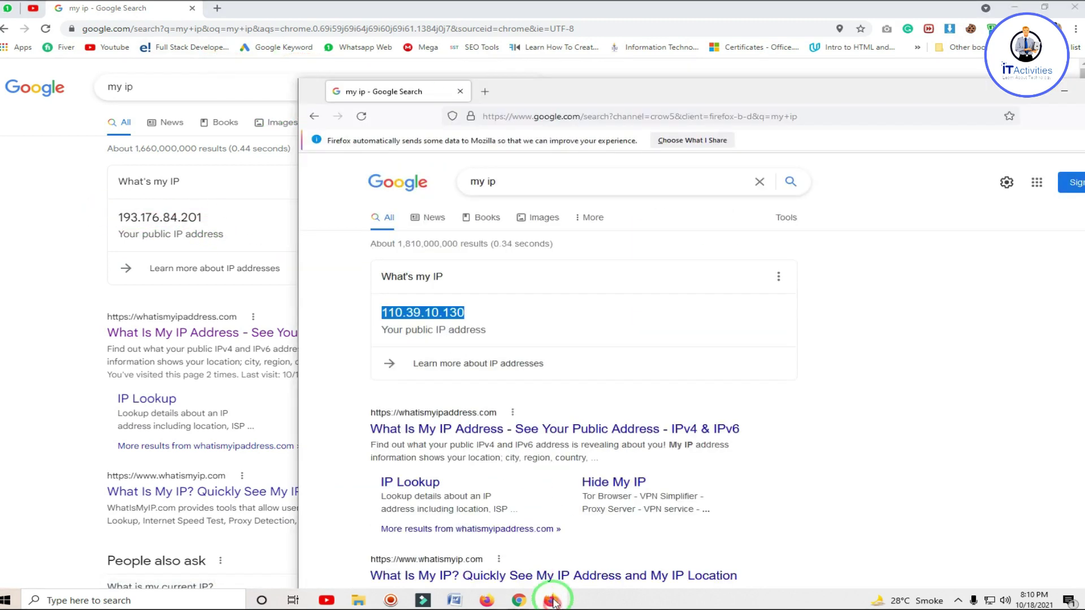
click(943, 247)
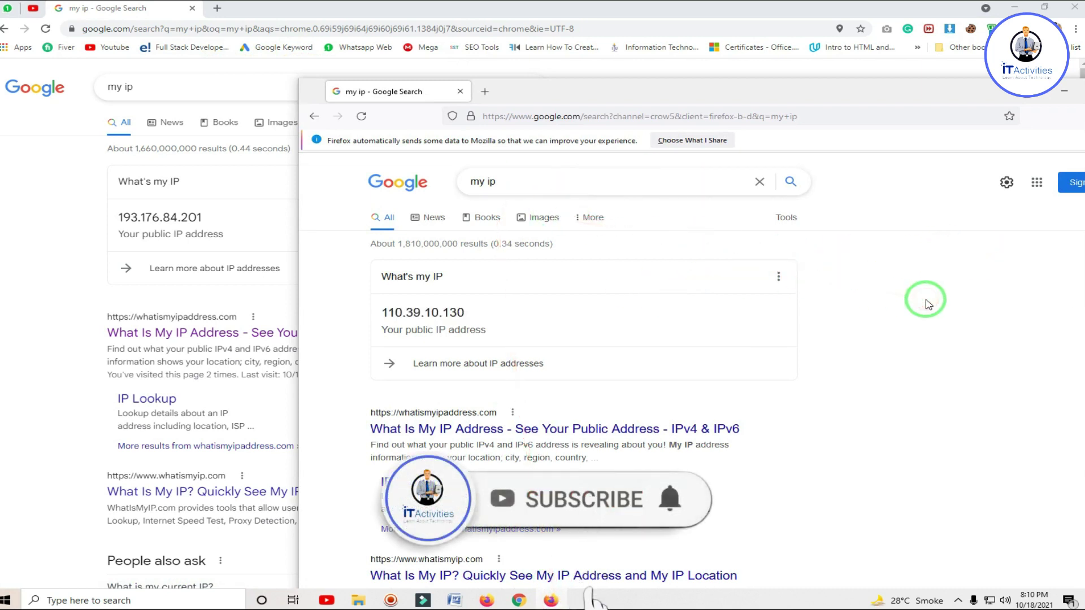
Switch to the Fiverr Multiple Accounts document in Word and review the risk ratings of the Zenmate VPN and Foxy Proxy methods.
click(455, 601)
drag(659, 315, 615, 315)
click(727, 320)
drag(742, 281, 672, 278)
click(680, 327)
drag(680, 328, 615, 315)
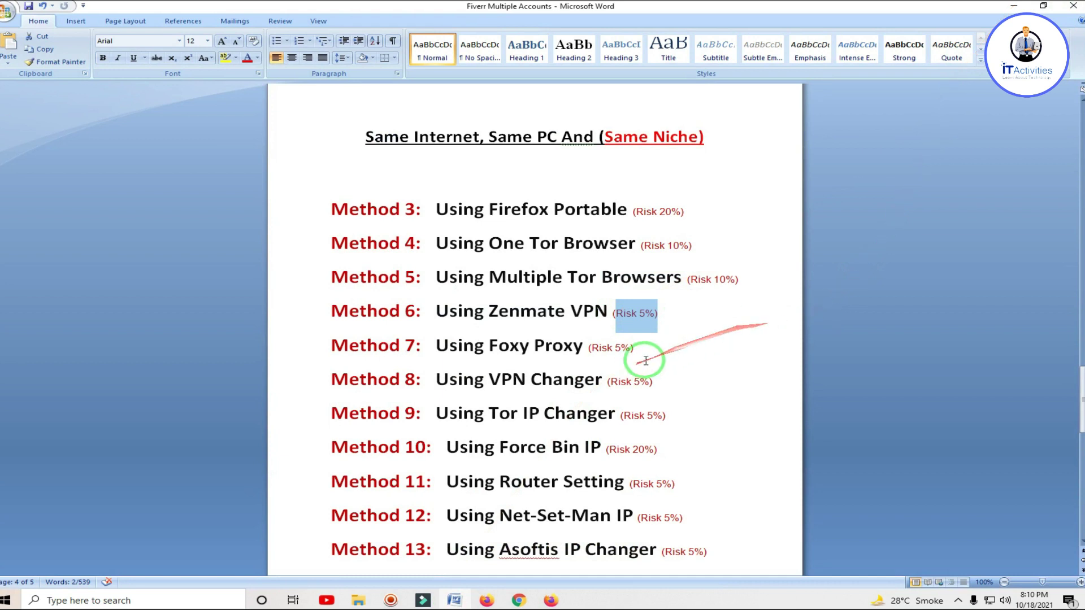
click(666, 353)
mouse_move(659, 346)
mouse_down()
mouse_move(343, 347)
mouse_move(660, 350)
mouse_up()
click(659, 351)
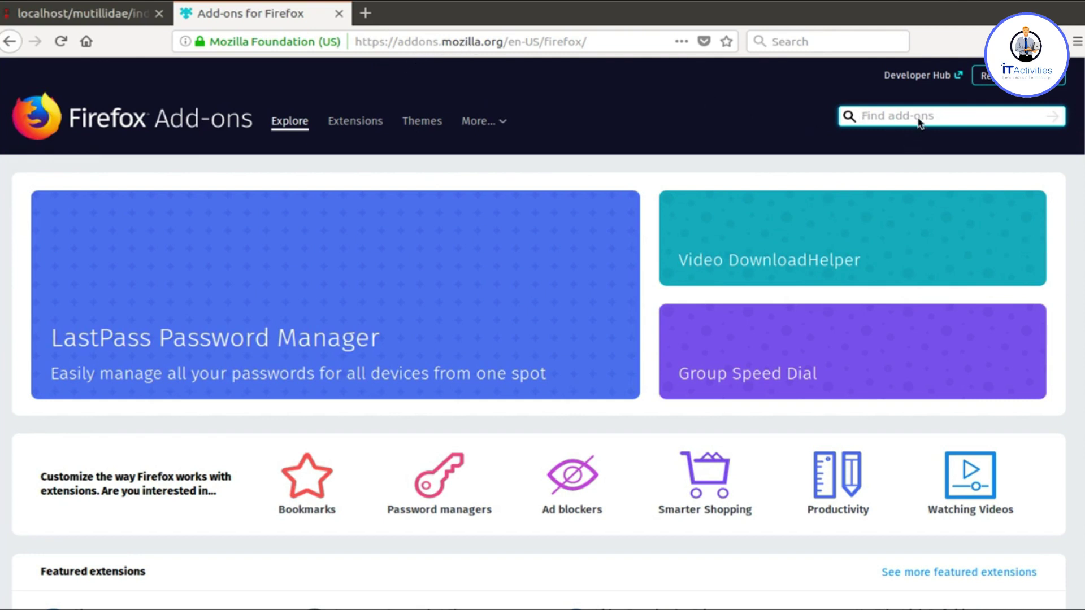
Search the Firefox add-ons for "foxy pr", open FoxyProxy Basic, and bring up its installation prompt without adding it.
text(y)
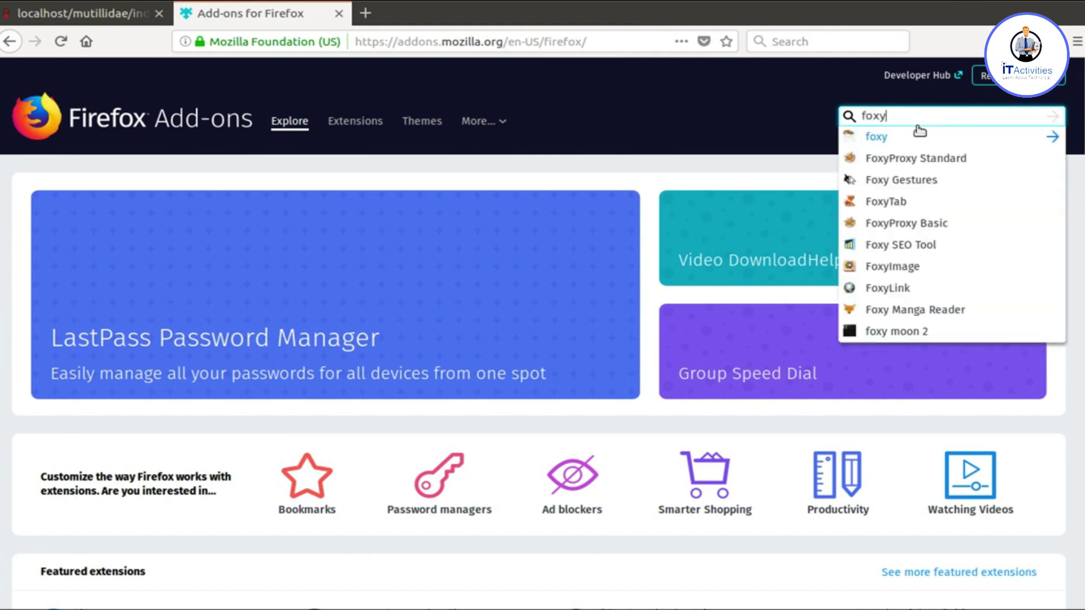
text( pr)
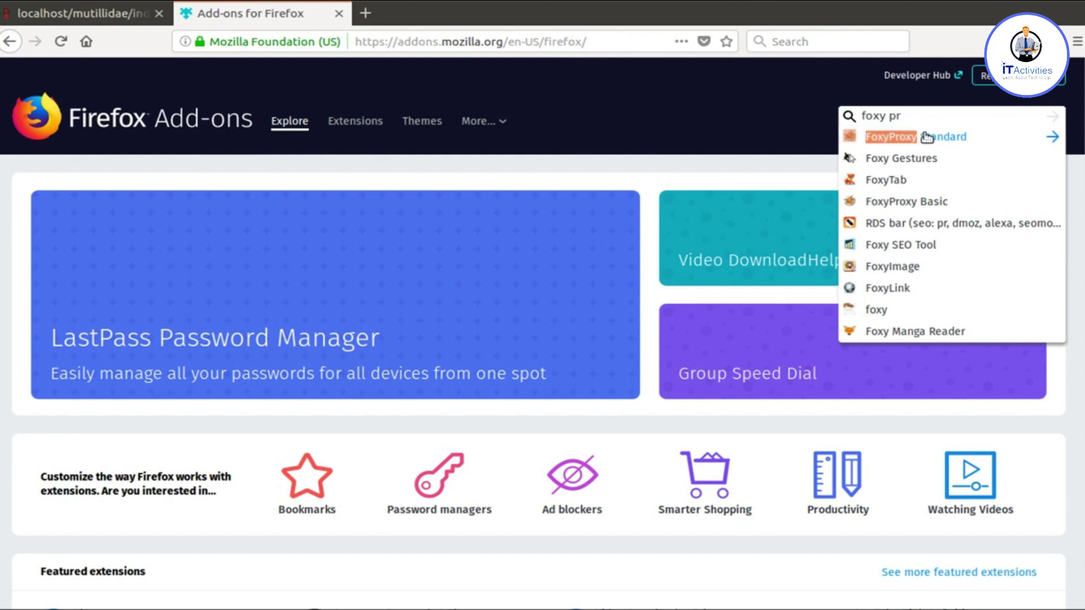
click(906, 202)
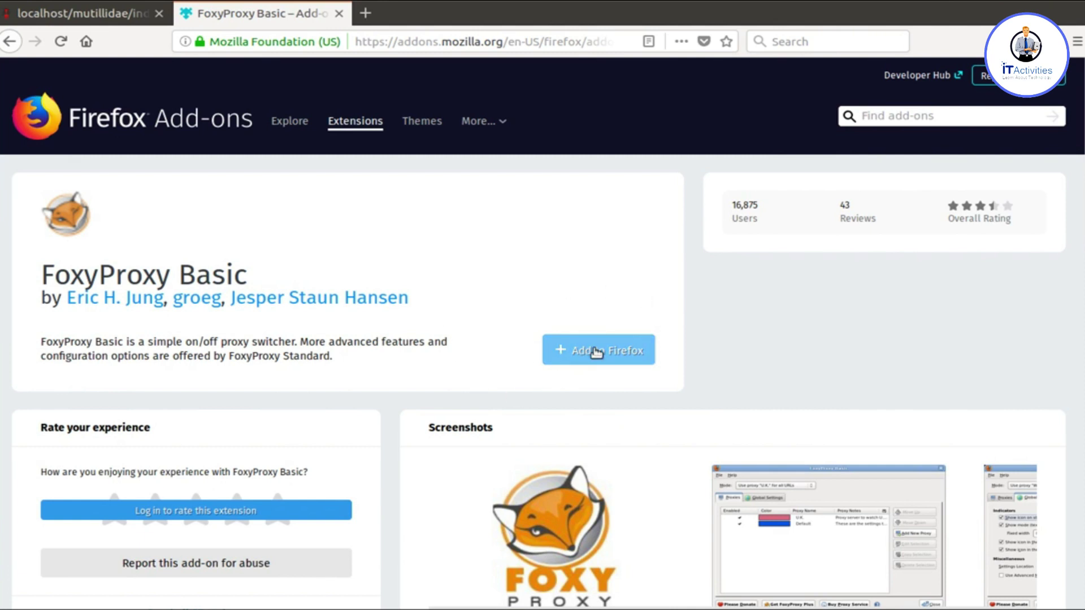
click(596, 351)
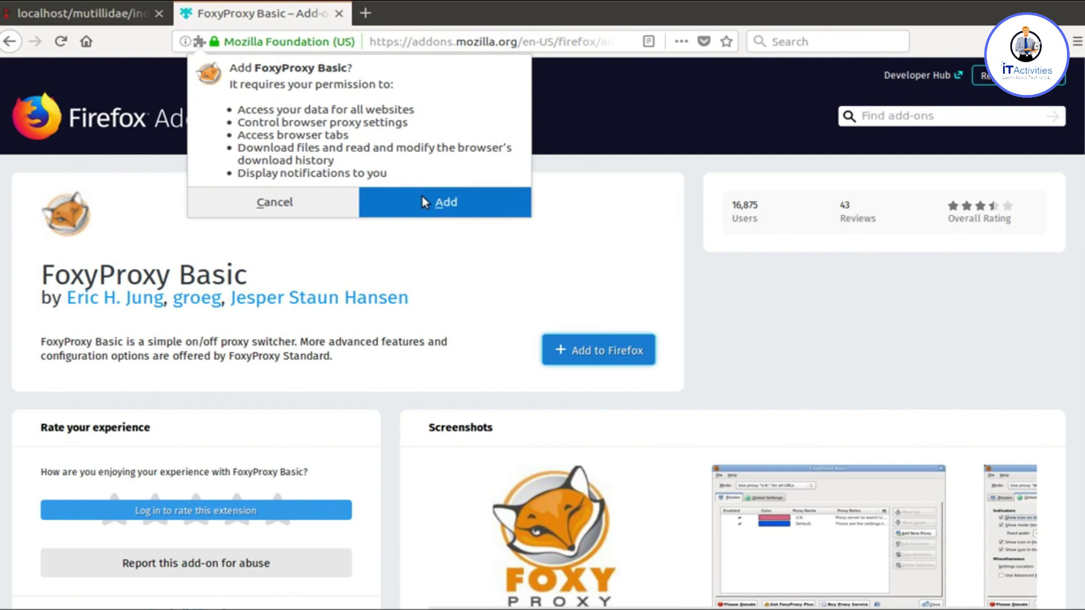
click(315, 205)
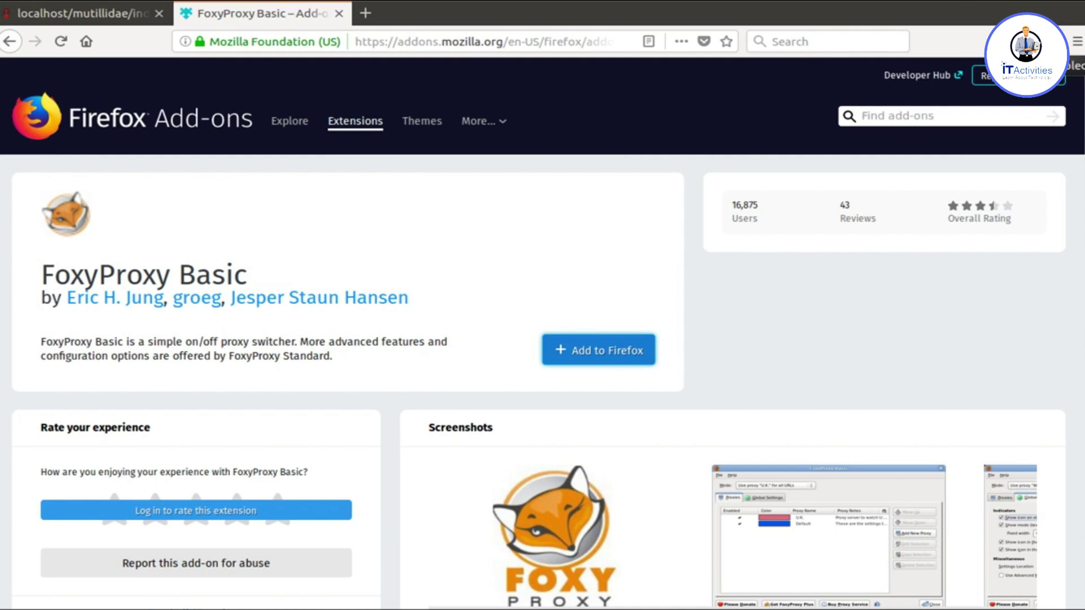
Open the FoxyProxy options from the Mutillidae page and start a new proxy entry.
click(100, 14)
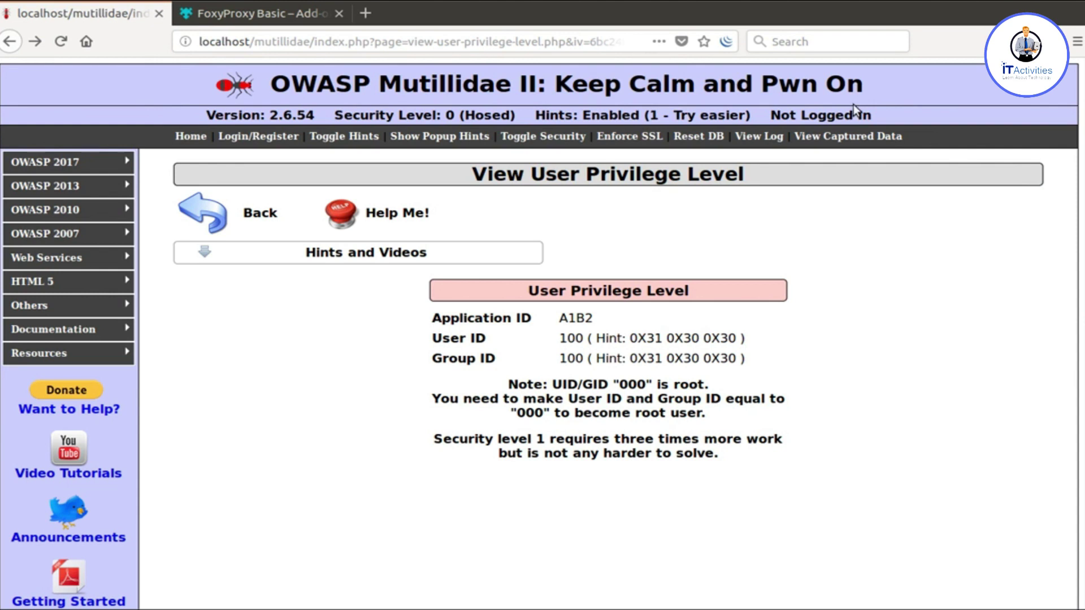
click(1052, 41)
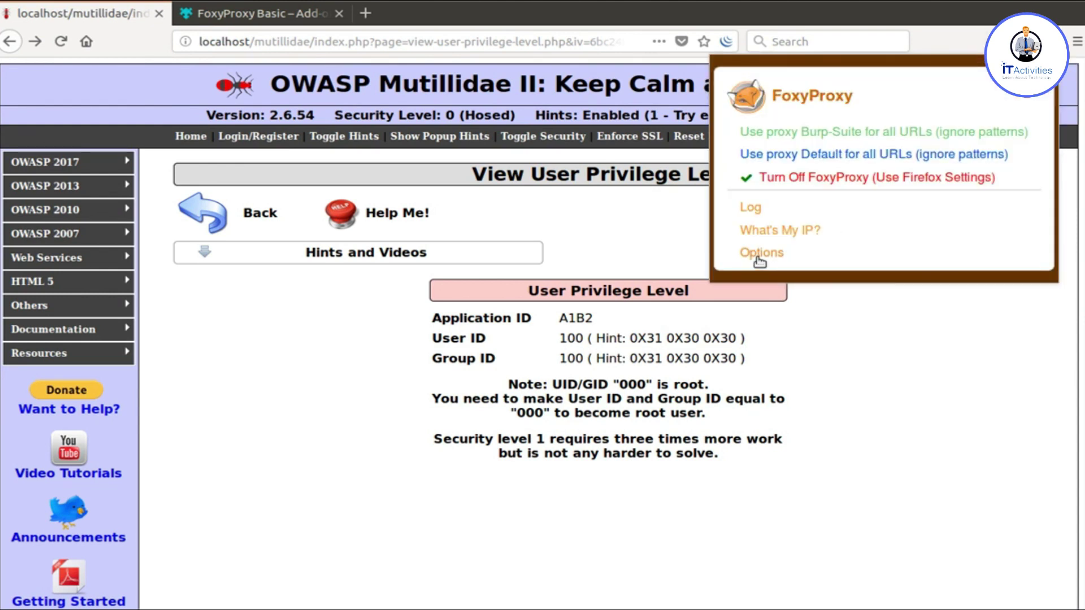
click(760, 254)
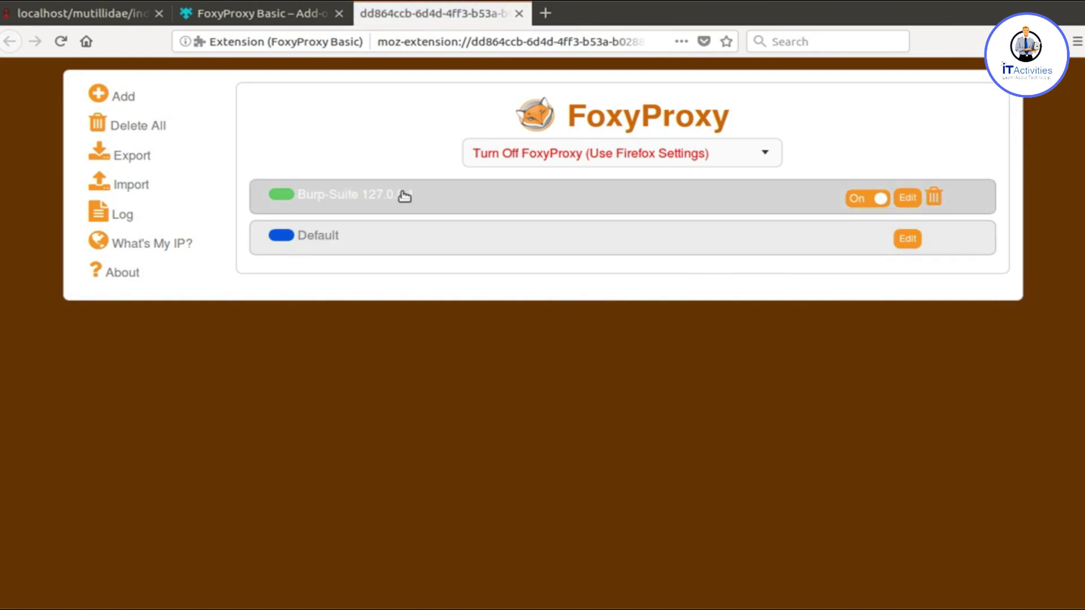
click(102, 96)
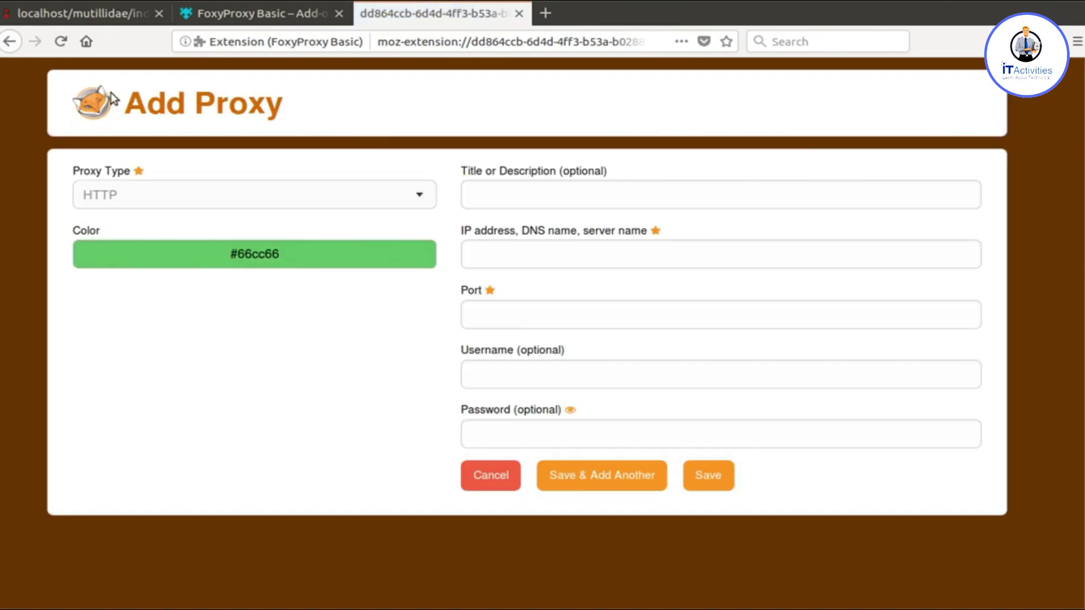
Keep HTTP as the new proxy's type and title it "OWASP ZAP".
click(219, 197)
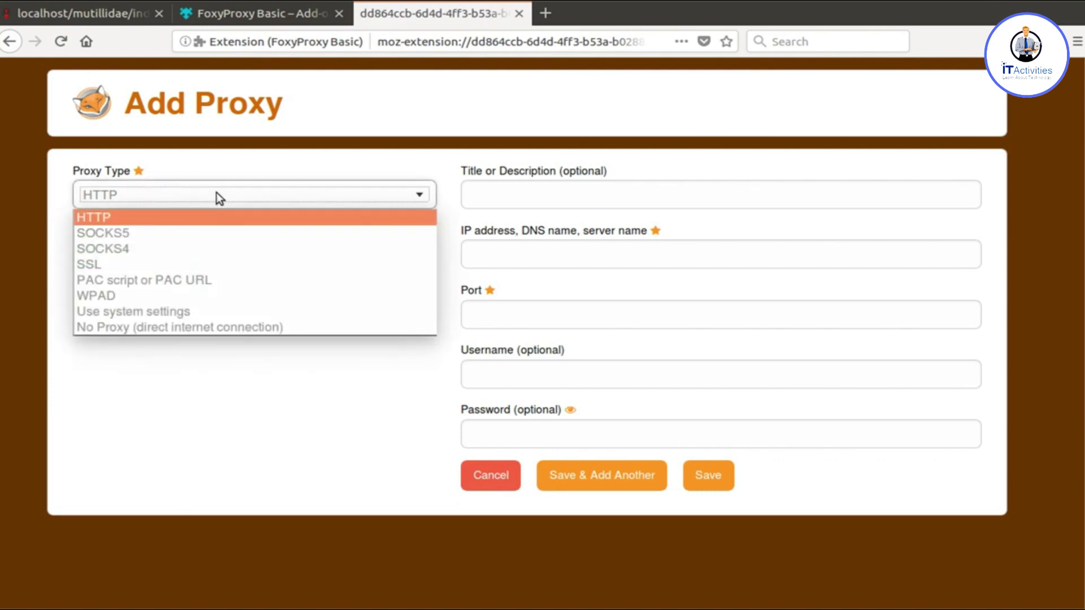
click(216, 195)
click(525, 195)
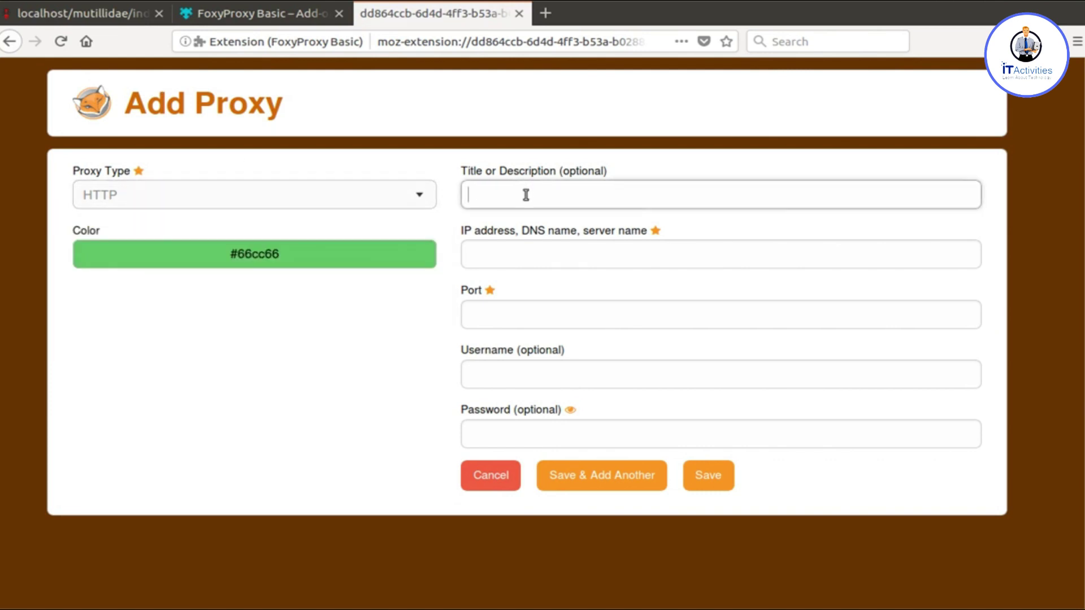
text(OwA)
key(BackSpace)
key(BackSpace)
text(WASP ZAP)
click(511, 263)
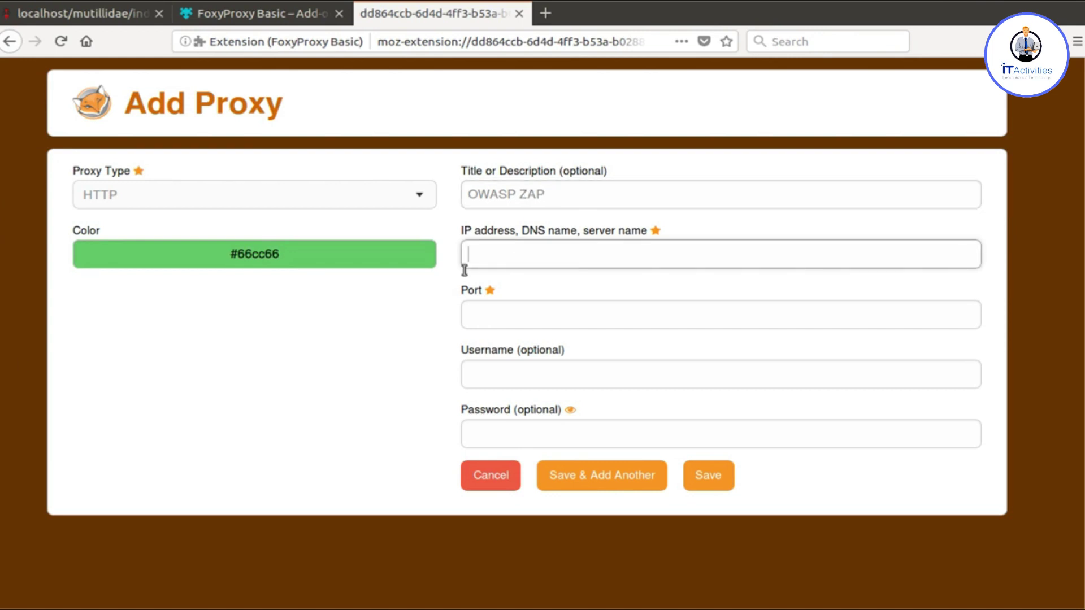
Switch to OWASP ZAP and open its Local Proxies options to check the proxy address and port.
click(3, 332)
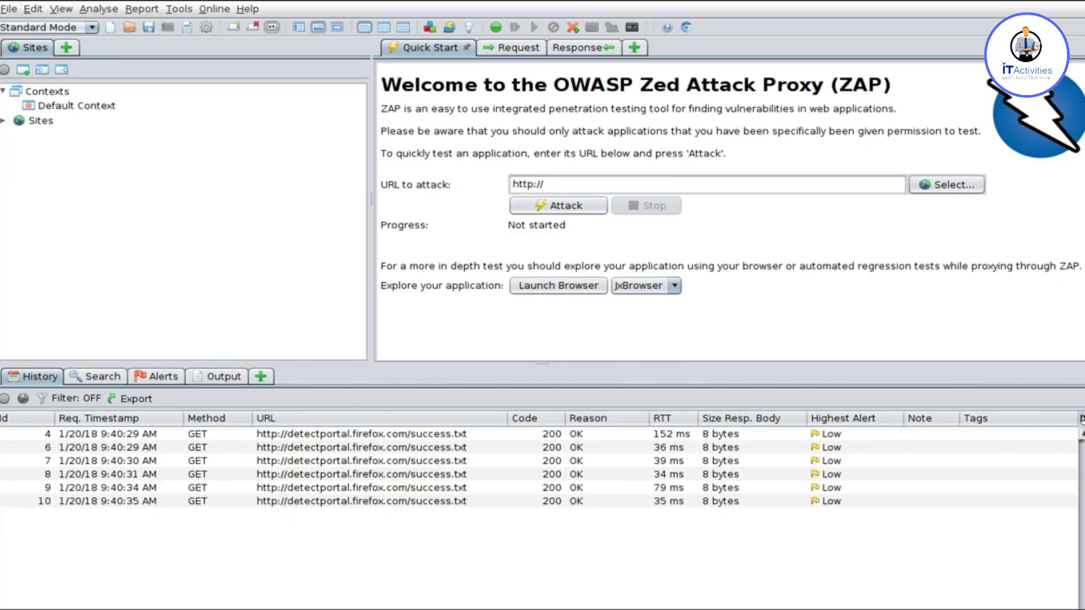
click(180, 9)
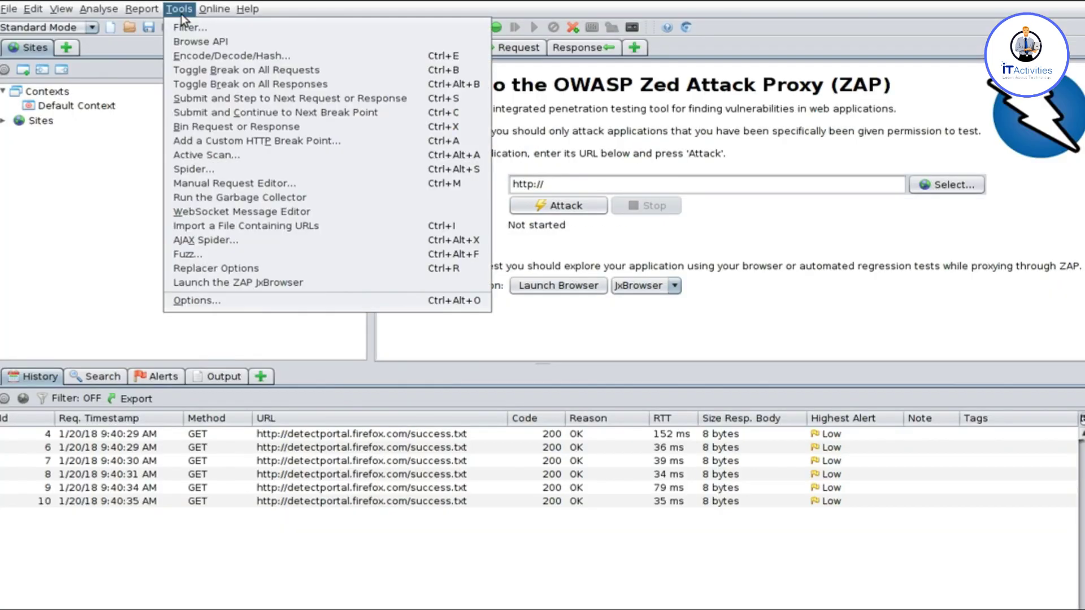
click(216, 301)
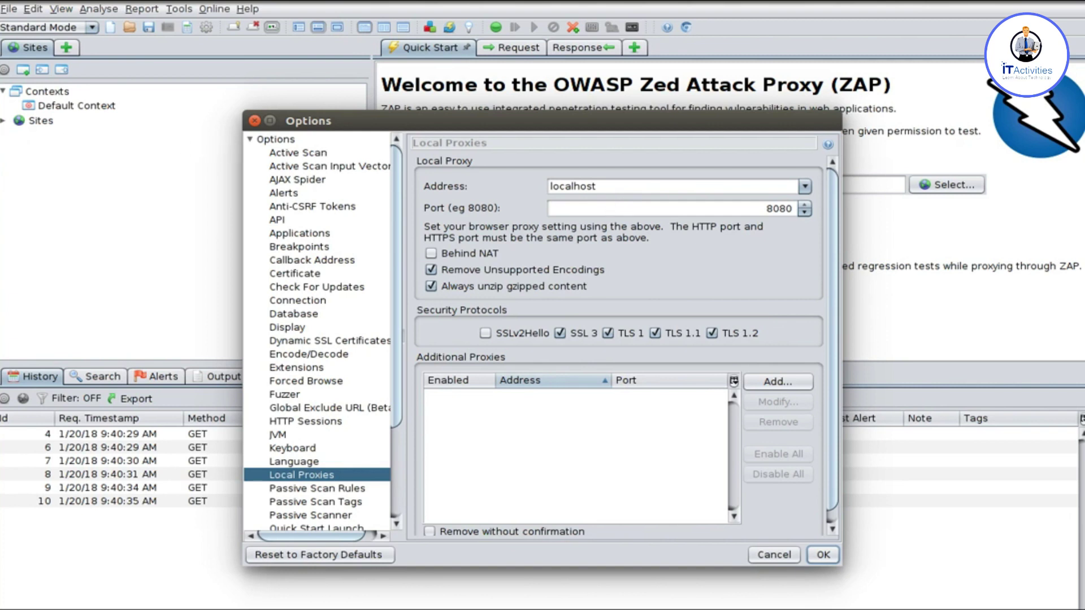
Return to the Add Proxy form in Firefox, set the server to localhost and the port to 8080, and save.
click(11, 109)
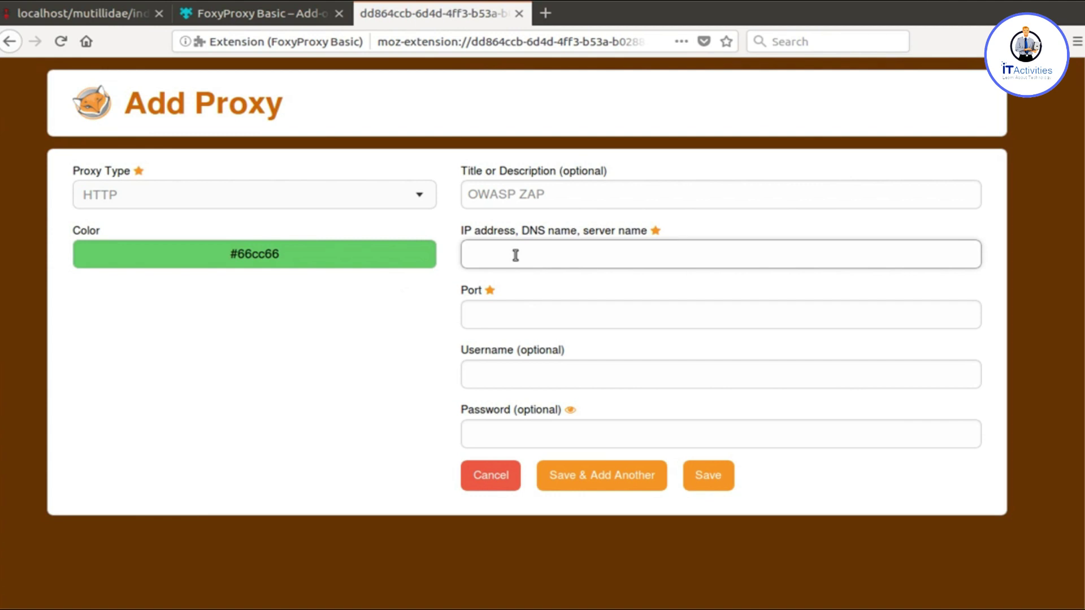
text(localhost)
key(Tab)
text(8080)
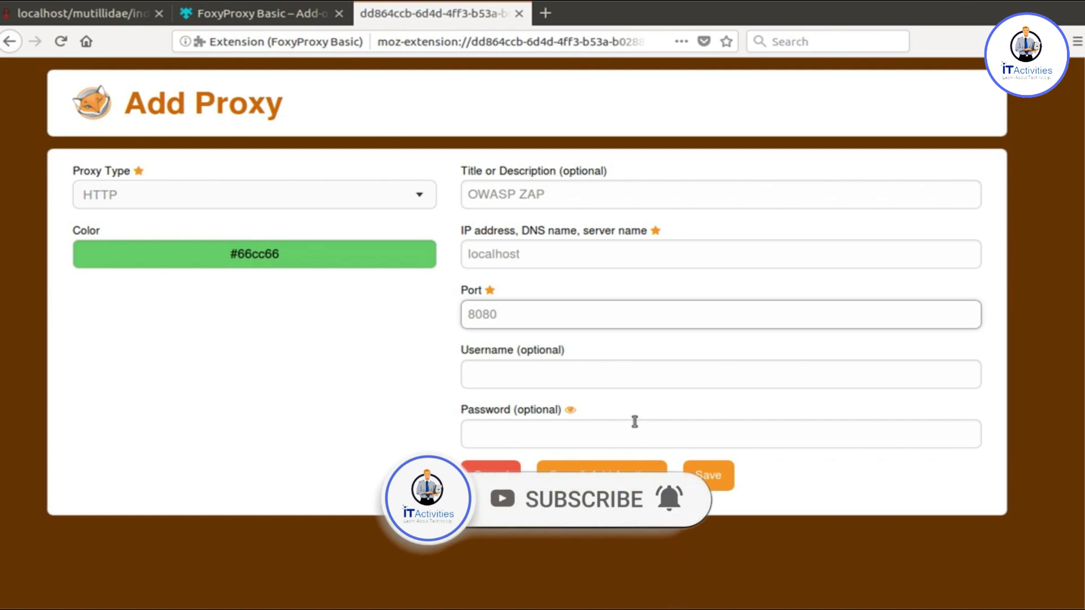
click(700, 475)
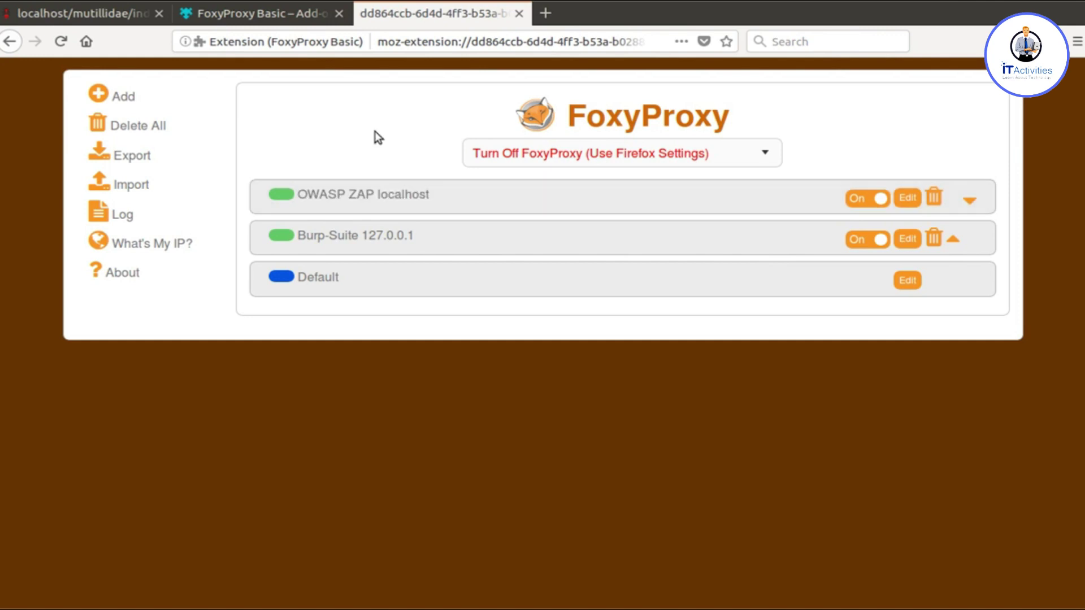
Close the FoxyProxy options and add-on pages, and set FoxyProxy to use the Burp-Suite proxy for all URLs.
click(519, 13)
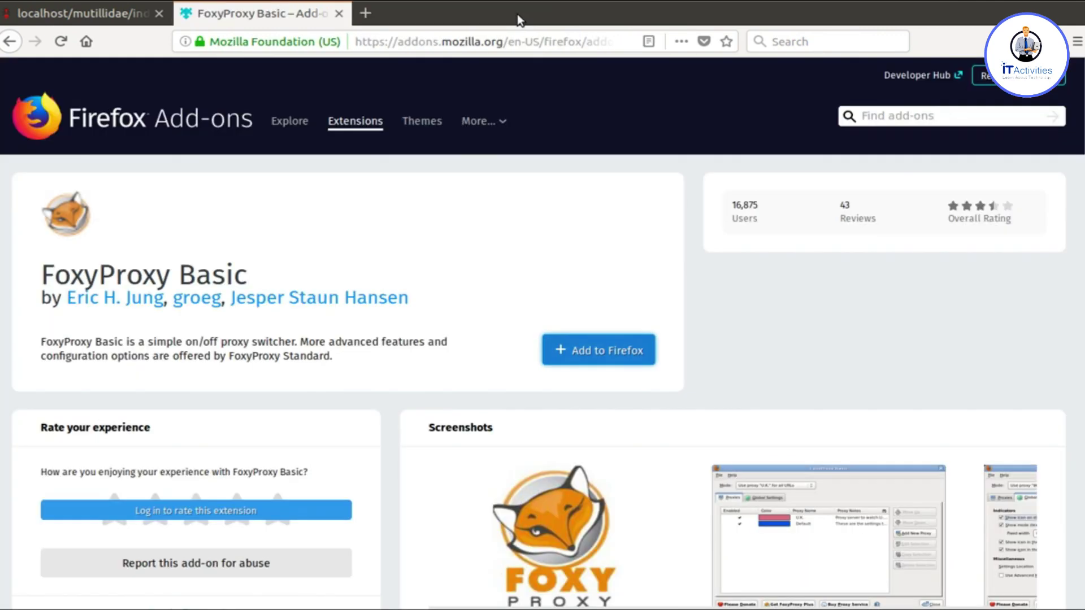
click(339, 14)
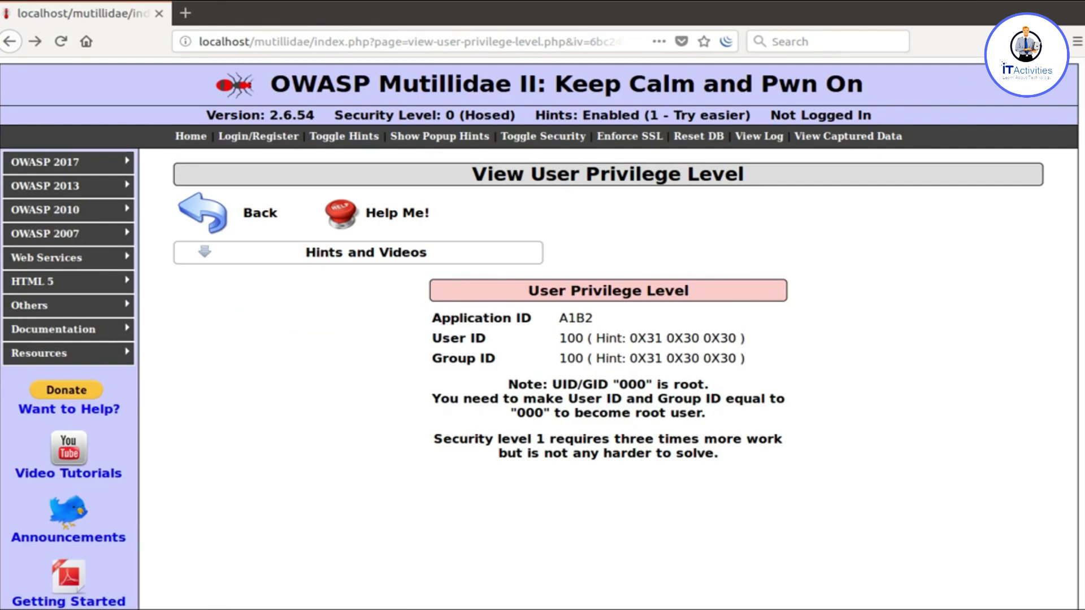
click(726, 41)
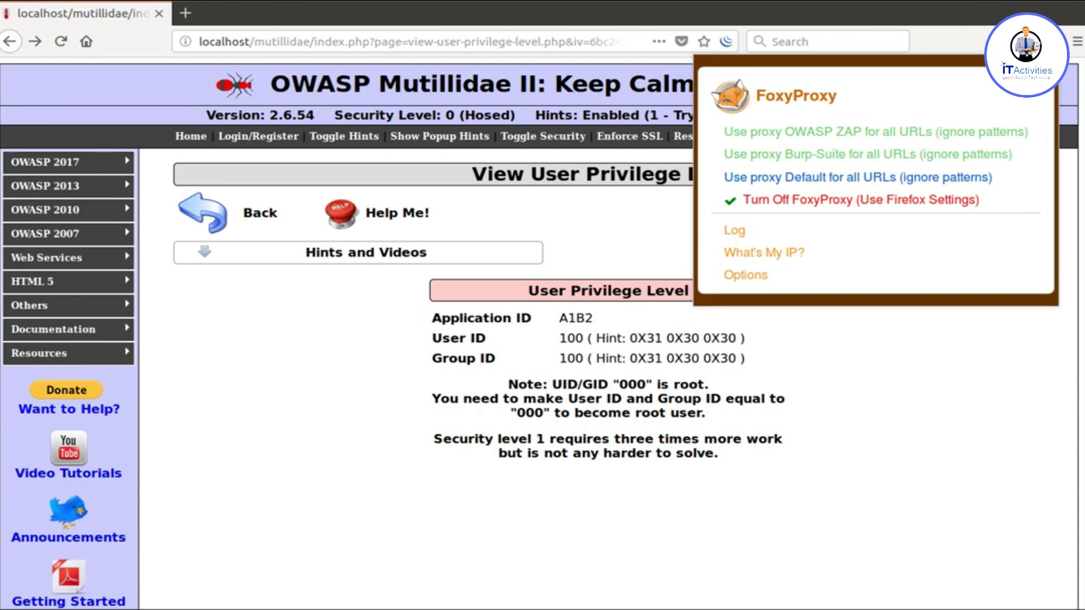
click(818, 154)
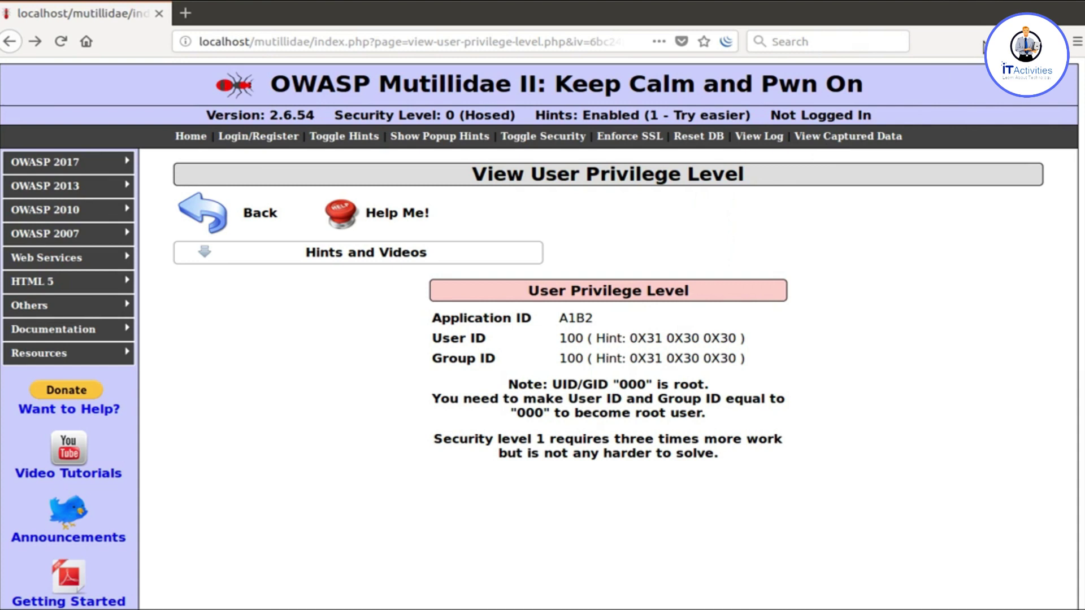
Switch FoxyProxy to the OWASP ZAP proxy for all URLs and check which proxy is active.
click(1046, 41)
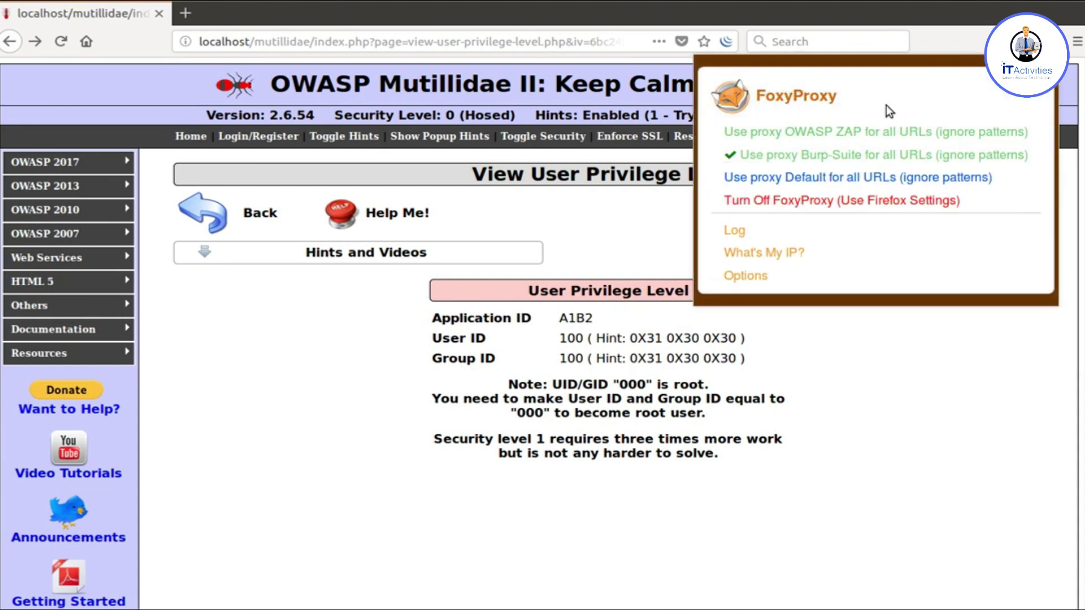
click(859, 134)
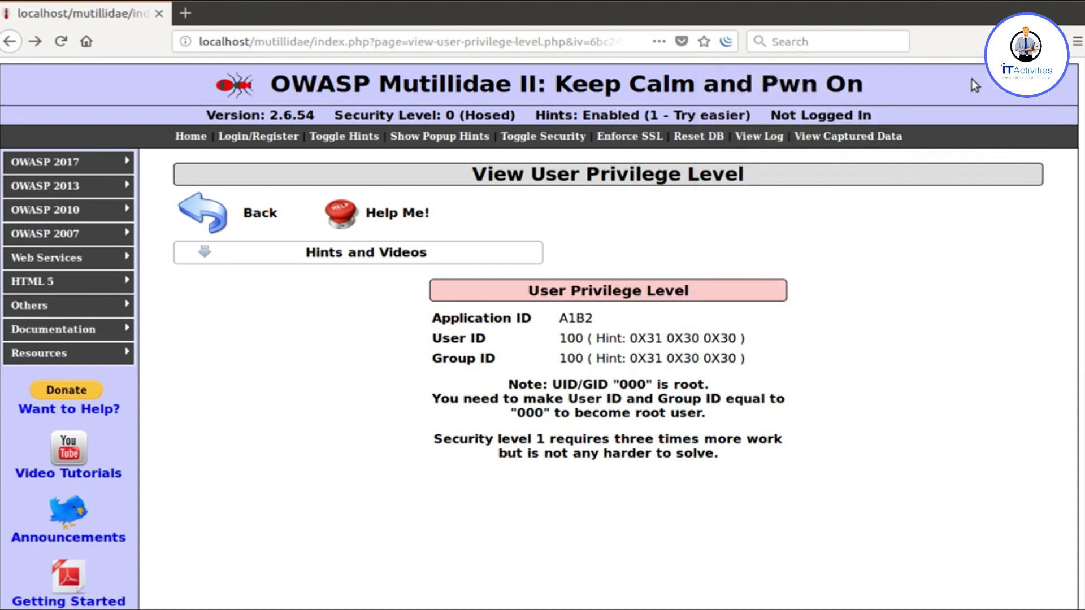
click(1045, 41)
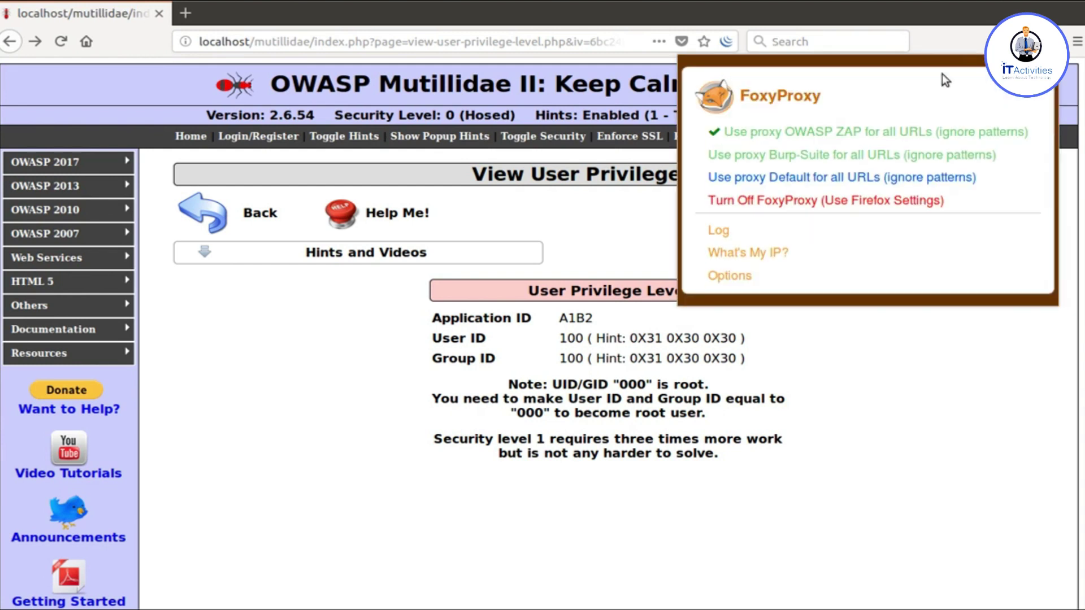
Highlight "Using Tor IP Changer" under Method 8 in the Word document, and minimize the document.
click(886, 429)
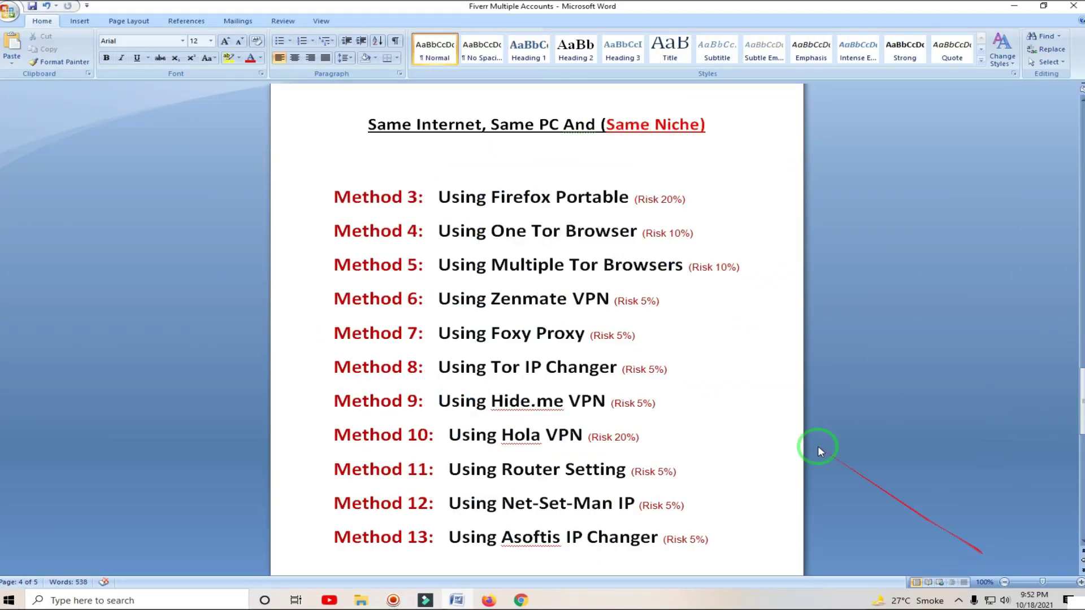
drag(418, 367, 612, 367)
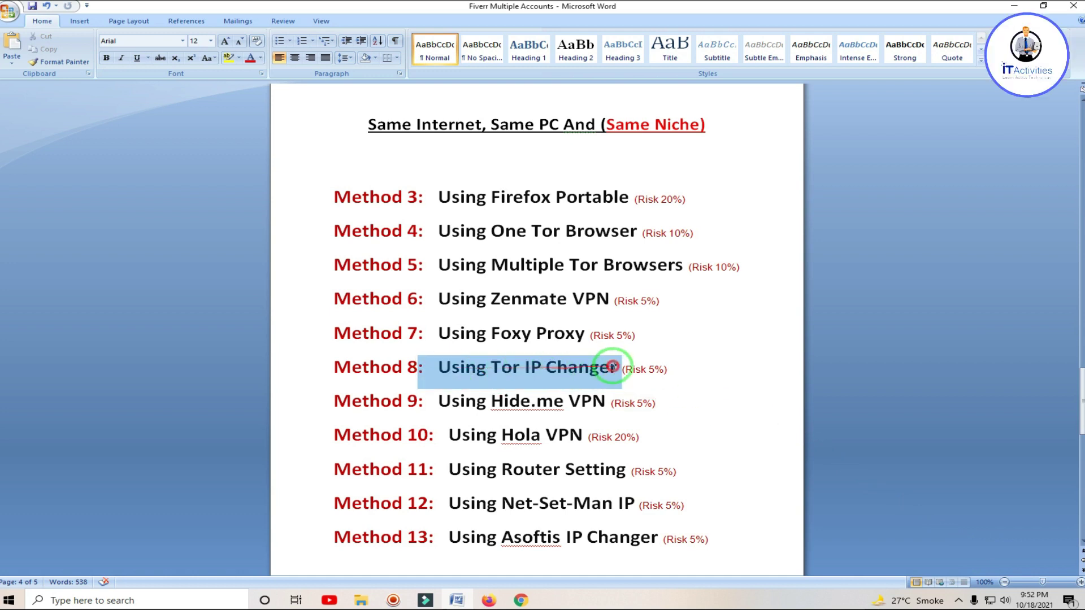
click(1010, 6)
Open Chrome, search Google for "download tor ip changer", and highlight the search phrase.
click(521, 600)
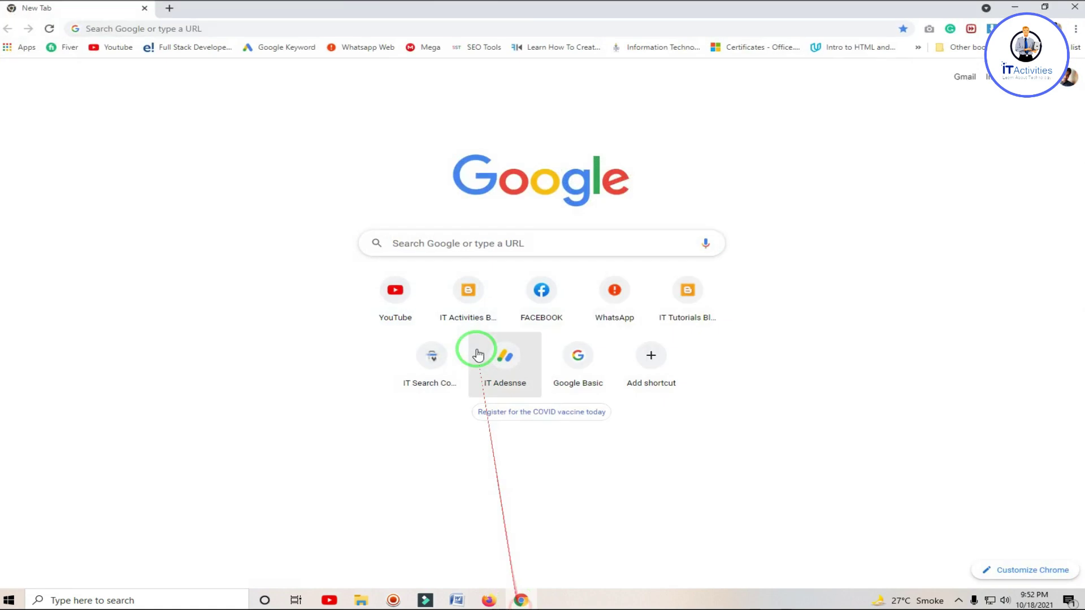
right_click(425, 25)
click(523, 117)
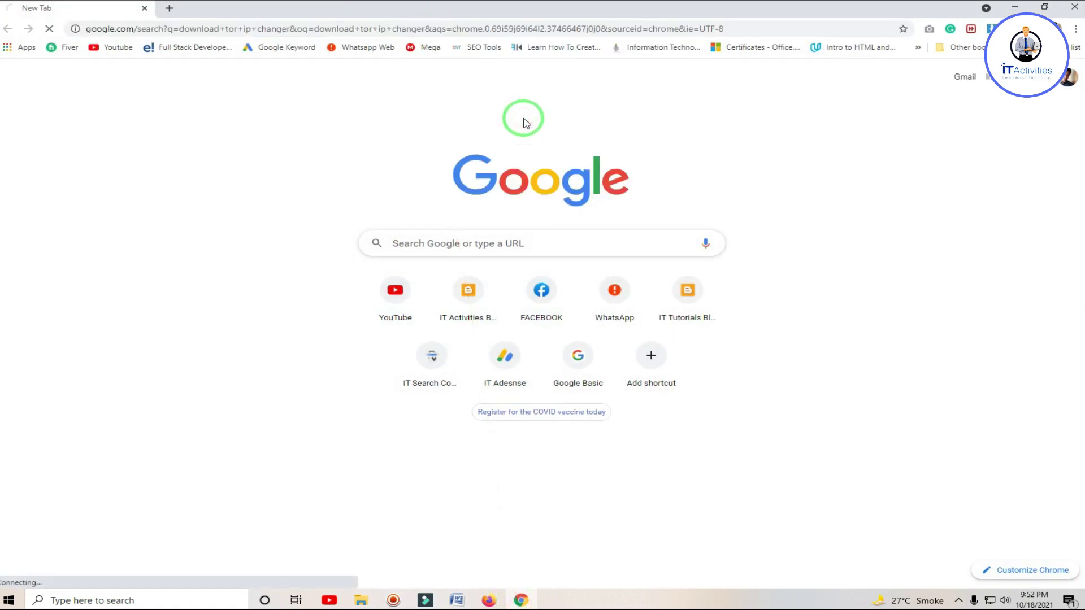
click(253, 90)
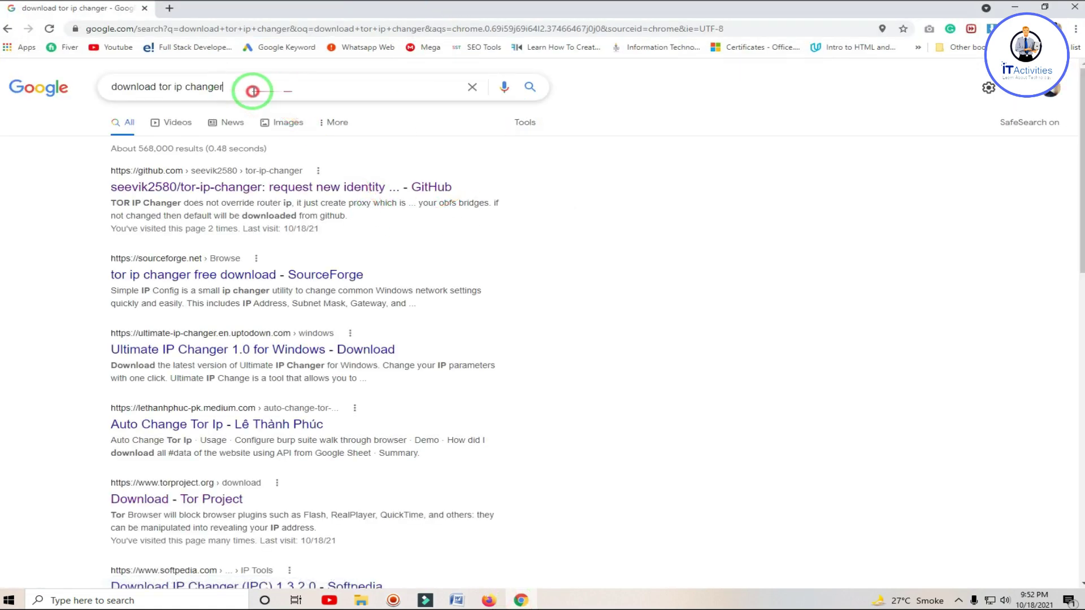
drag(253, 90, 104, 87)
click(53, 164)
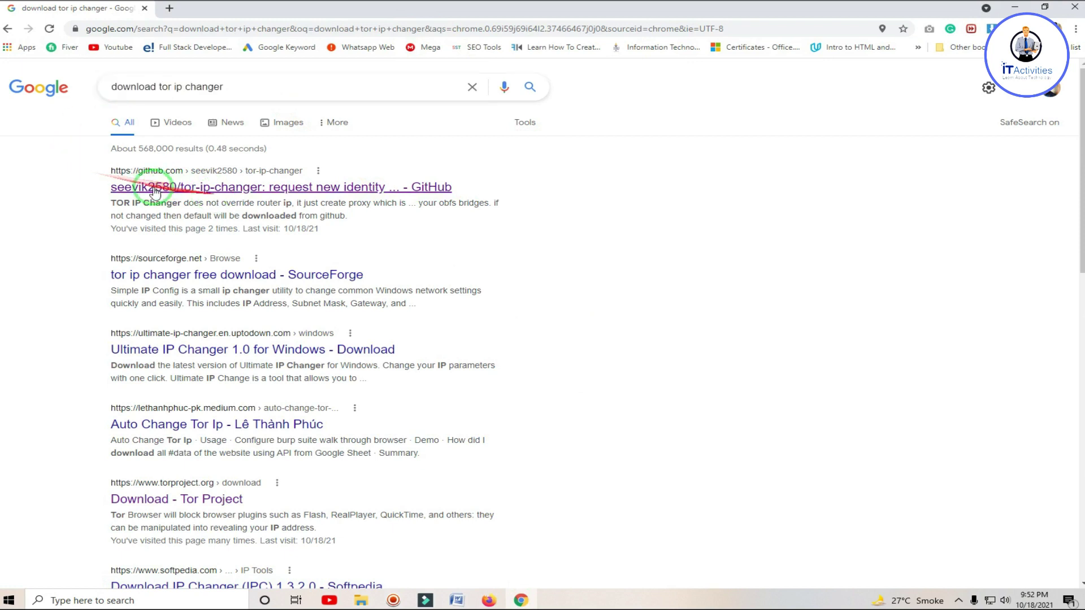
Open the tor-ip-changer GitHub repository from the search results and download its code as a ZIP.
click(375, 193)
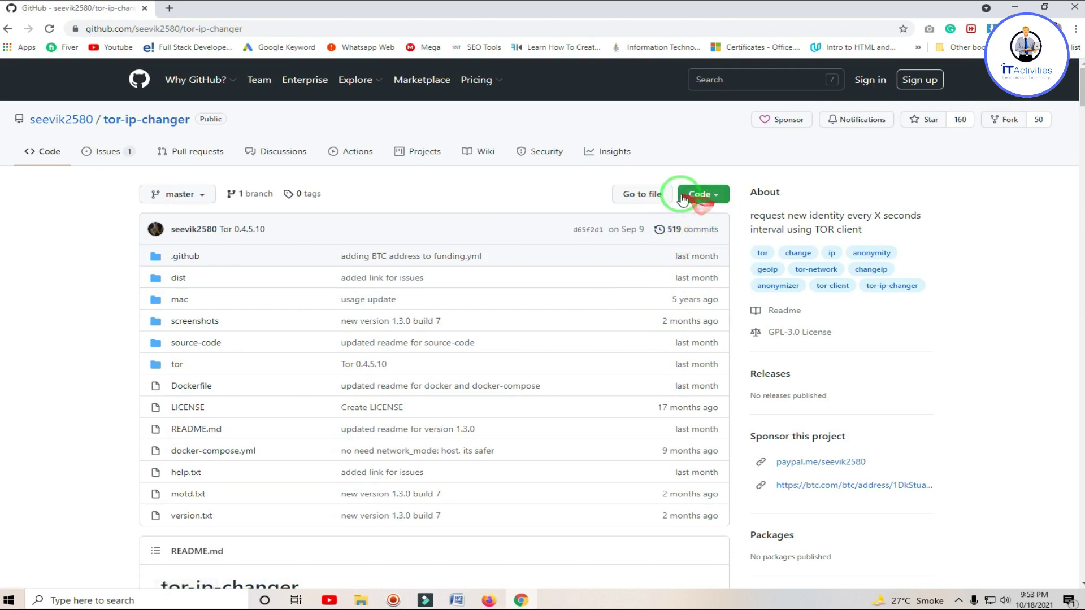
click(715, 196)
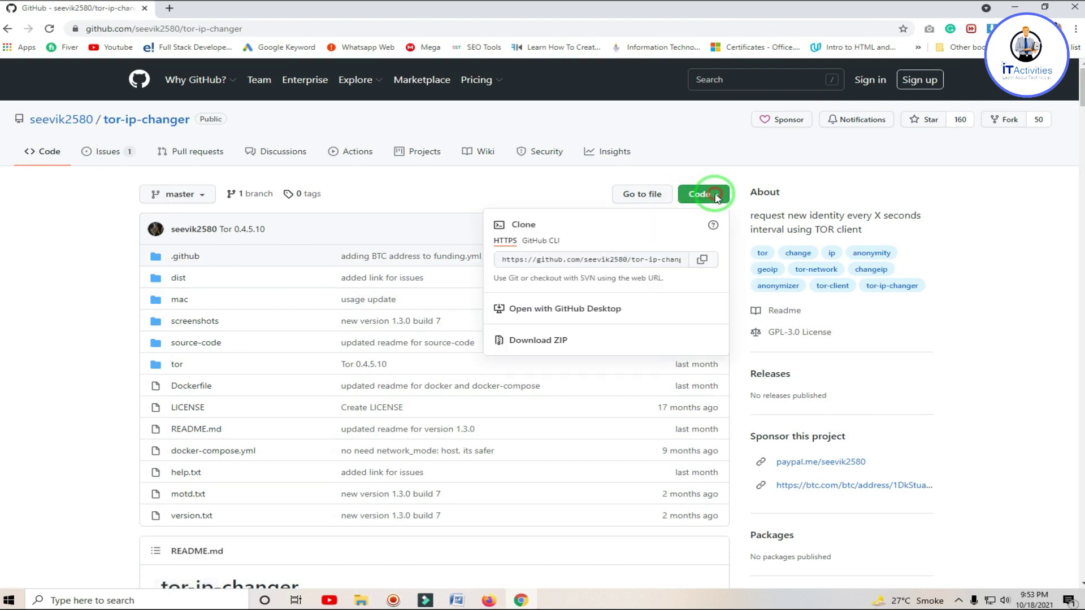
click(591, 343)
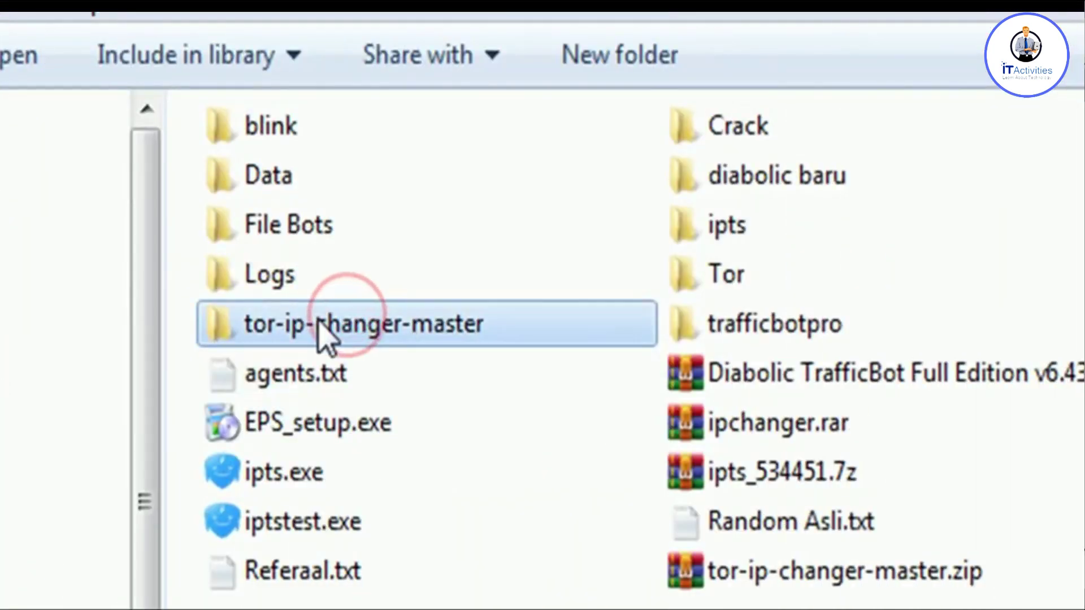
Open the 1.2.2 folder under dist in the extracted tor-ip-changer-master folder.
double_click(325, 333)
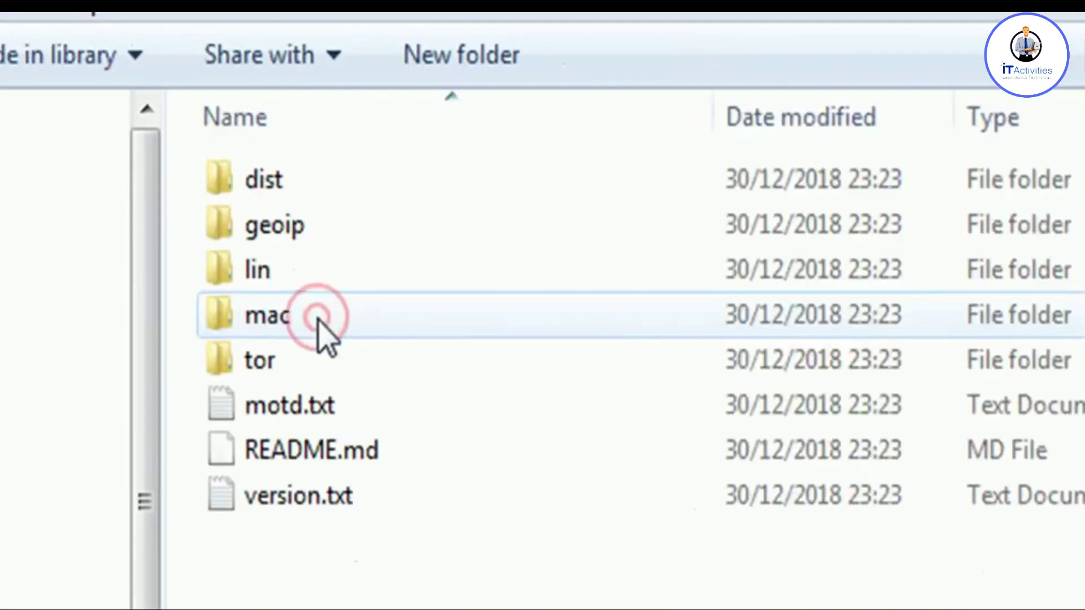
click(274, 191)
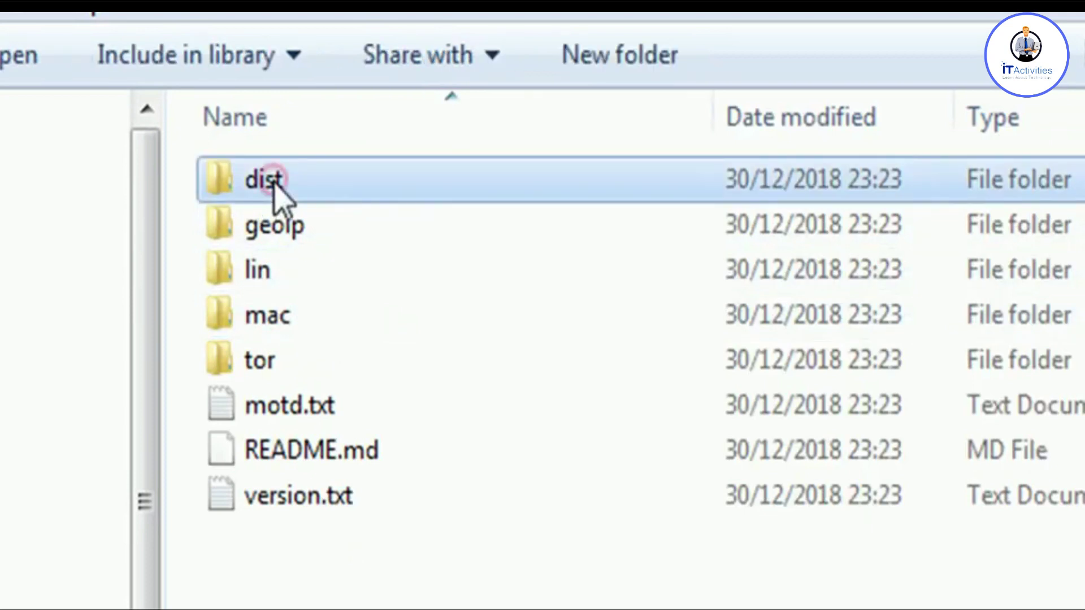
double_click(276, 170)
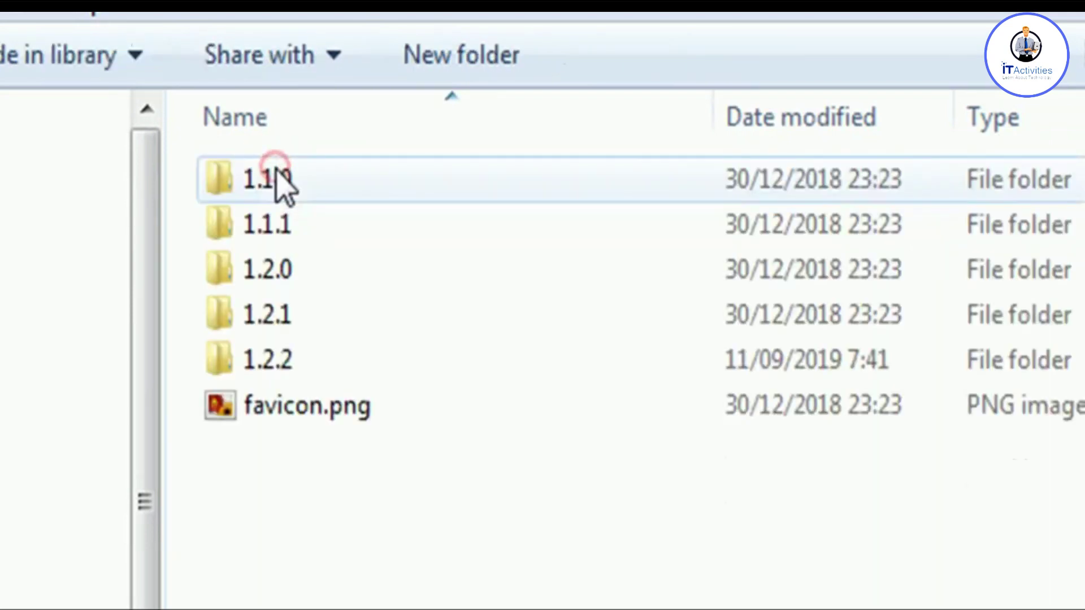
click(284, 362)
double_click(283, 362)
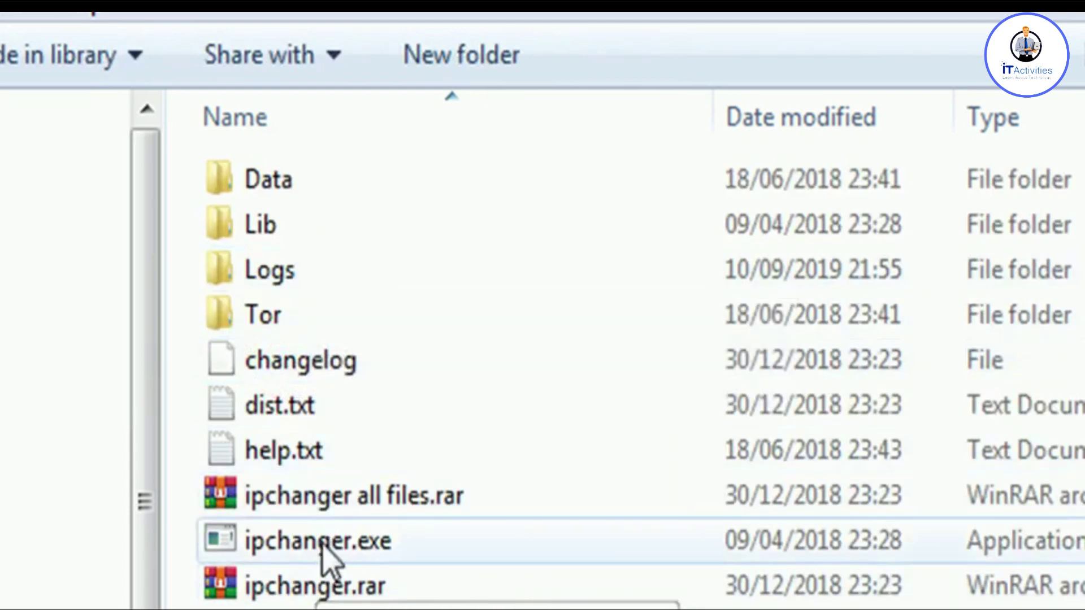
Run ipchanger.exe from the 1.2.2 folder as administrator.
click(319, 538)
right_click(286, 540)
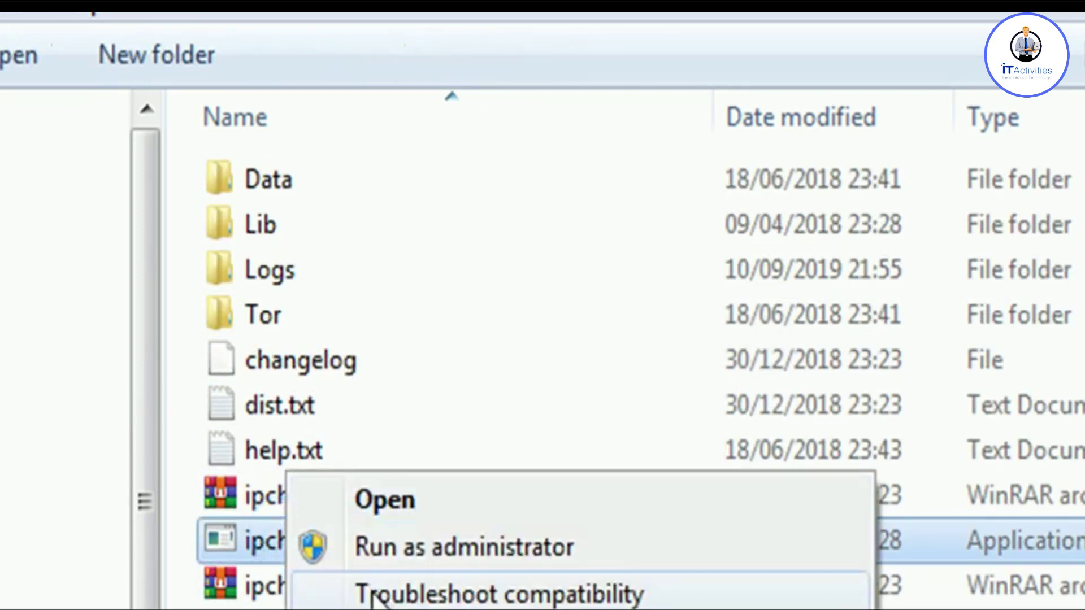
click(386, 547)
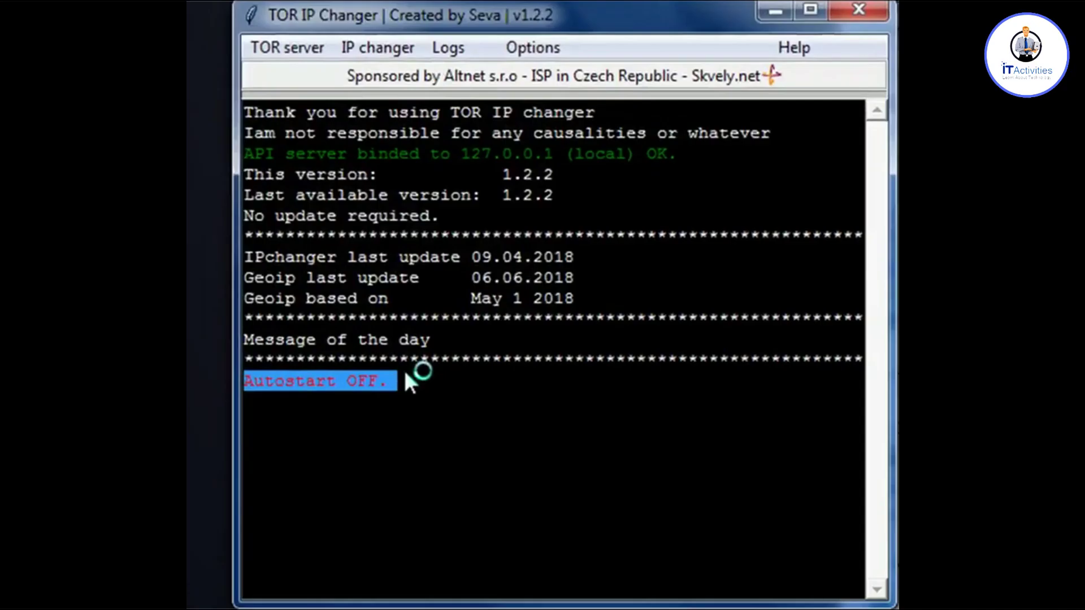
Start the TOR server in TOR IP Changer and highlight the server start lines in the output.
click(376, 443)
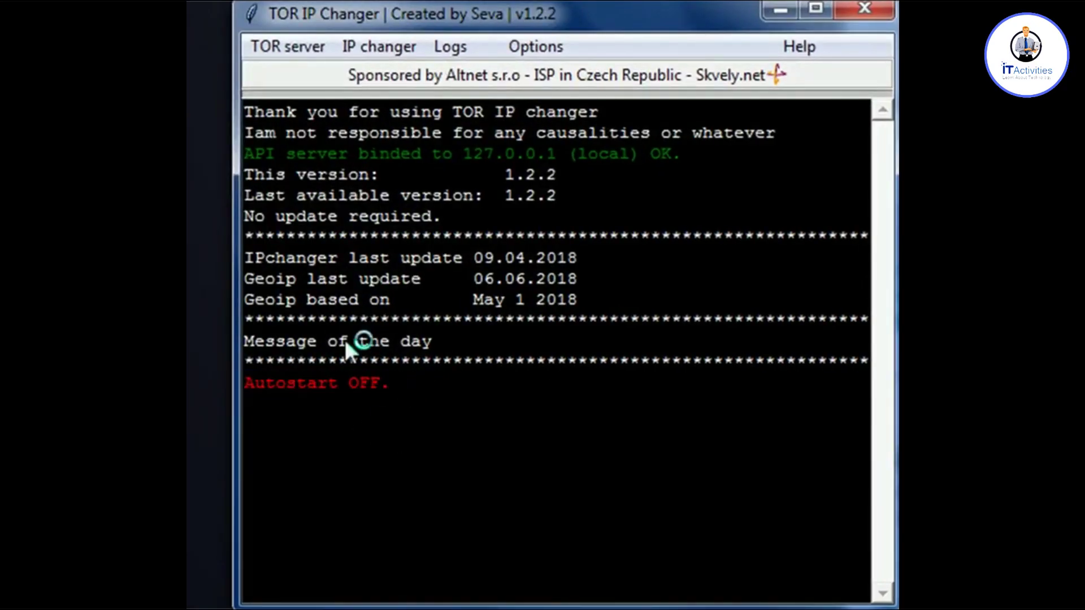
click(307, 47)
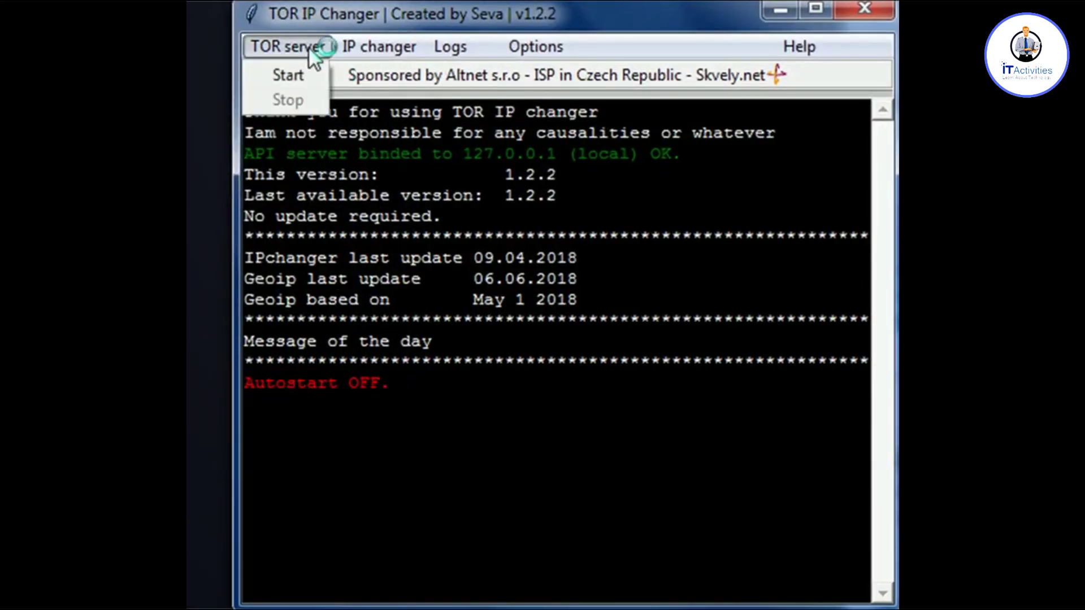
click(289, 74)
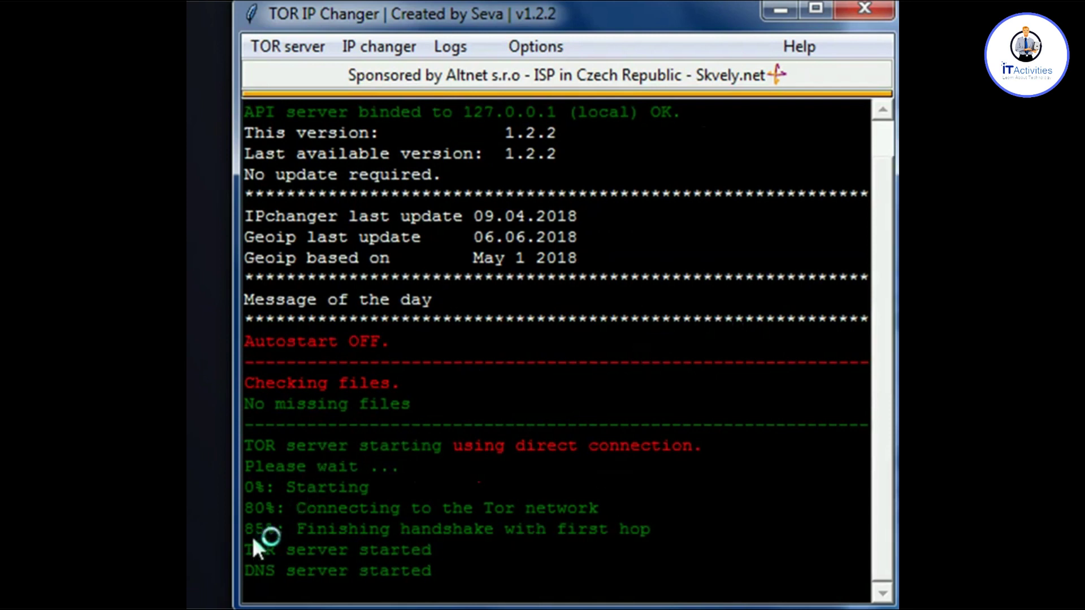
drag(245, 548, 402, 581)
click(417, 570)
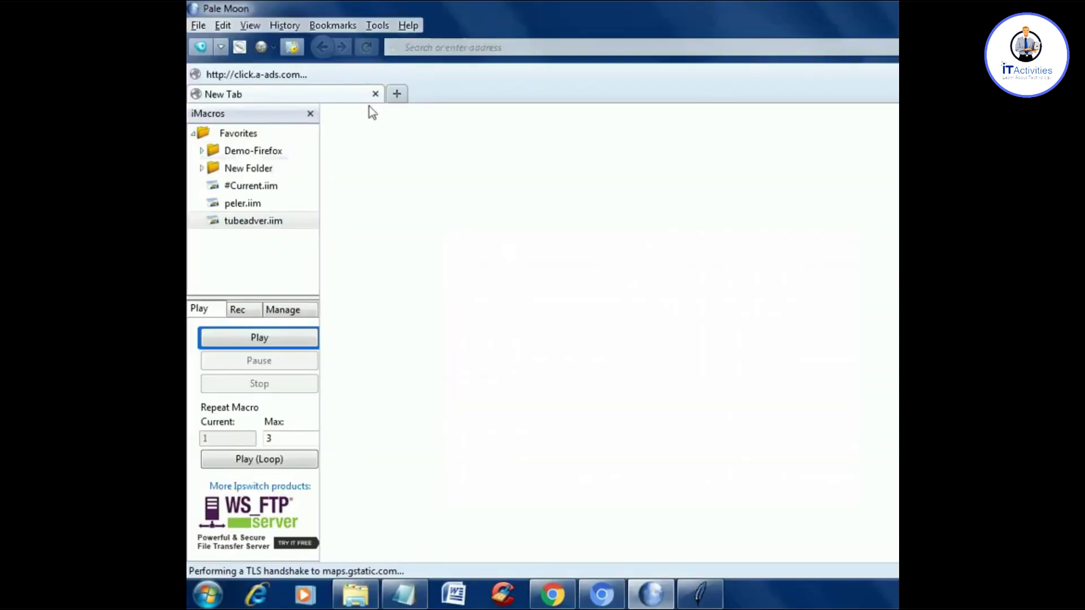
In Pale Moon, close the iMacros sidebar and open the network connection settings in the preferences.
click(313, 110)
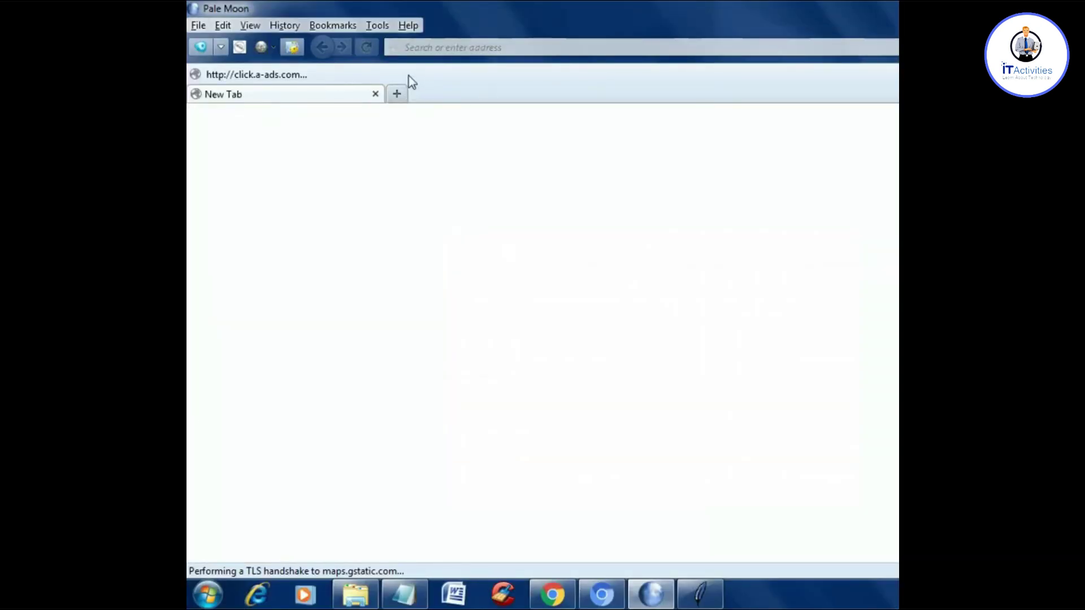
click(380, 26)
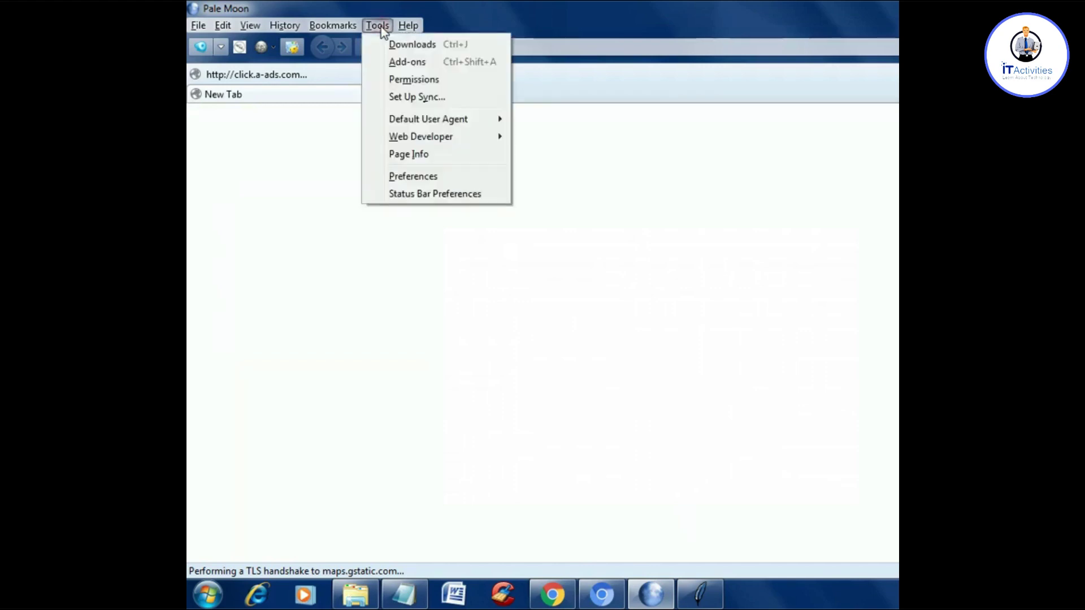
click(427, 179)
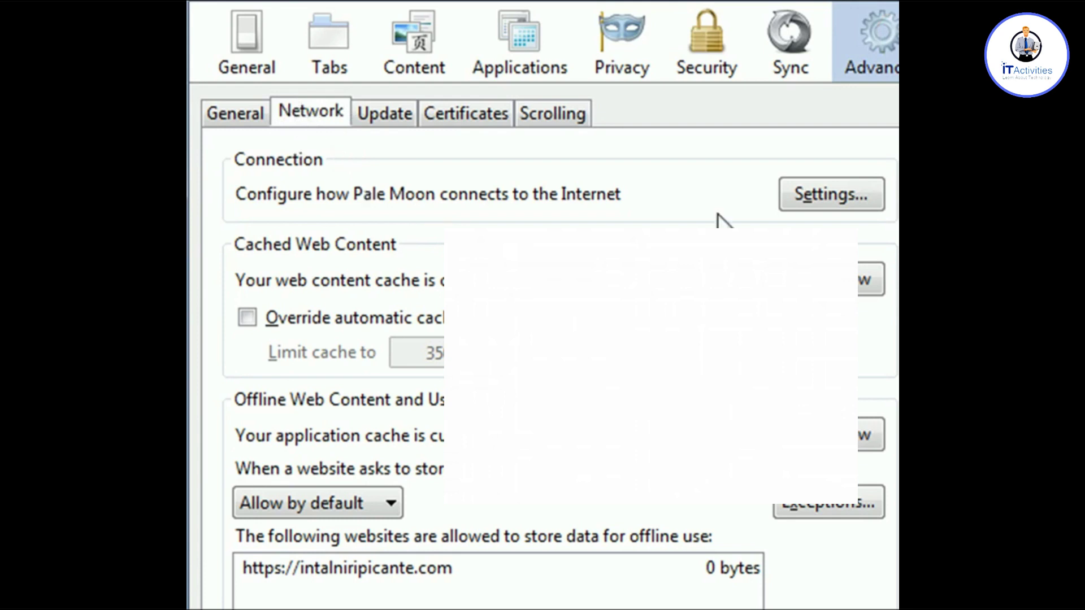
click(816, 193)
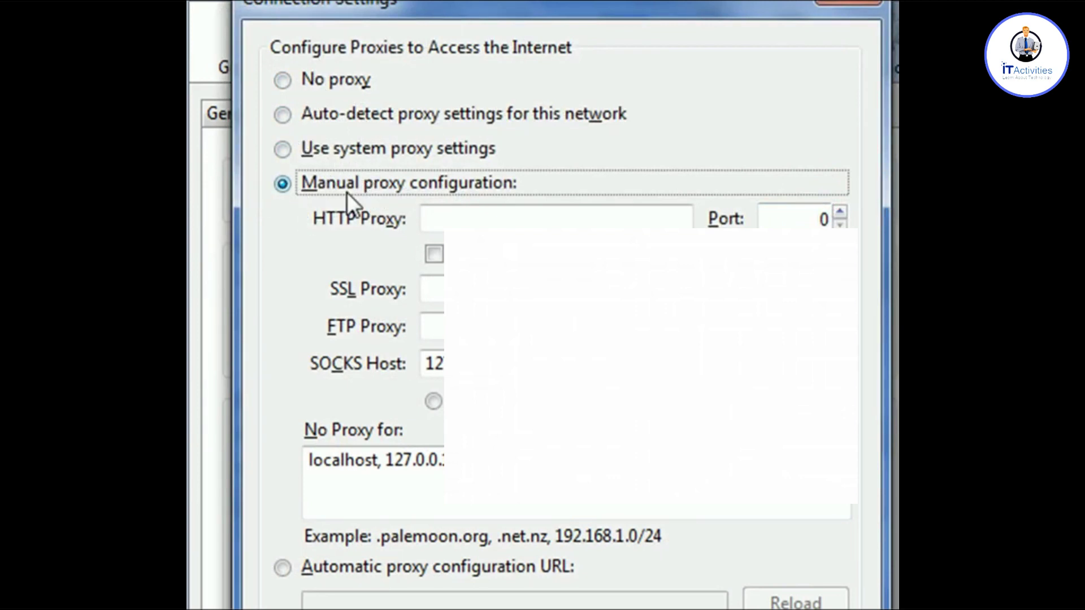
Configure the manual proxy with SOCKS v5 host 127.0.0.1, port 9050 and DNS queries through the proxy, and accept the connection settings.
click(543, 363)
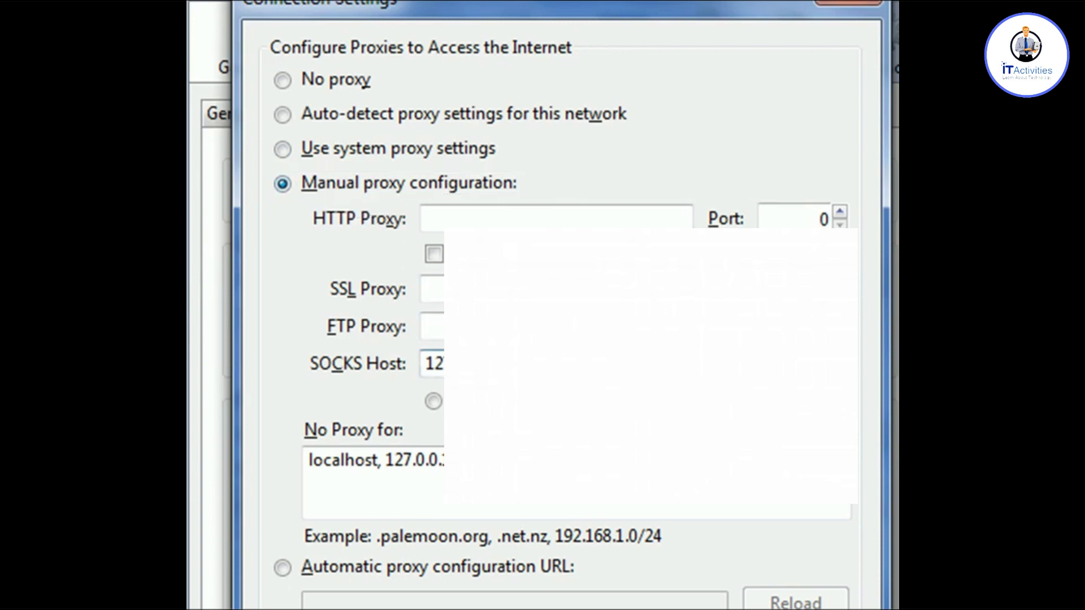
drag(543, 364, 416, 355)
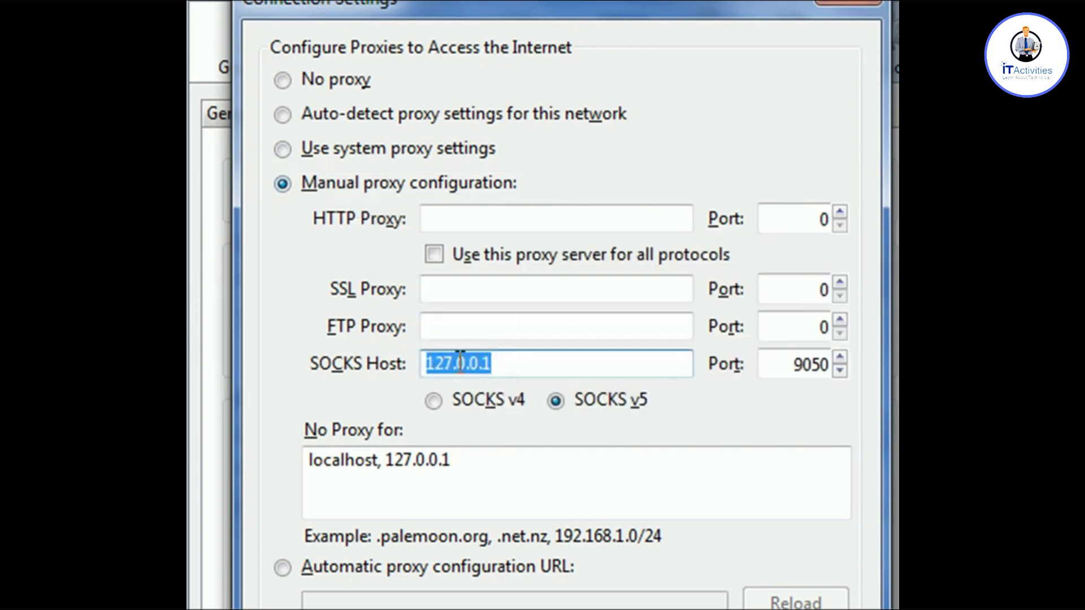
drag(770, 363, 840, 363)
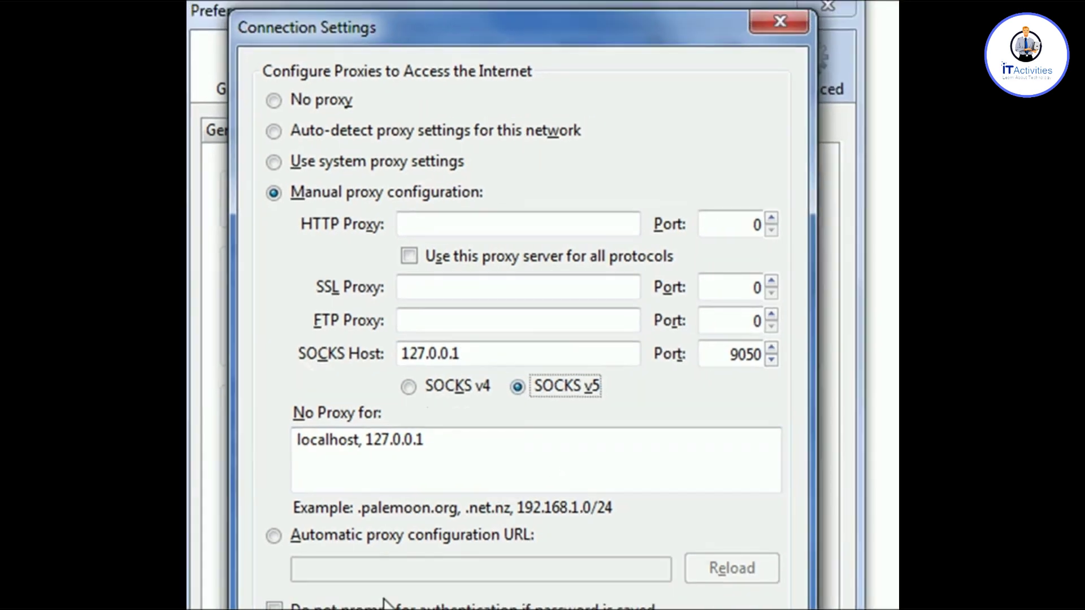
click(267, 351)
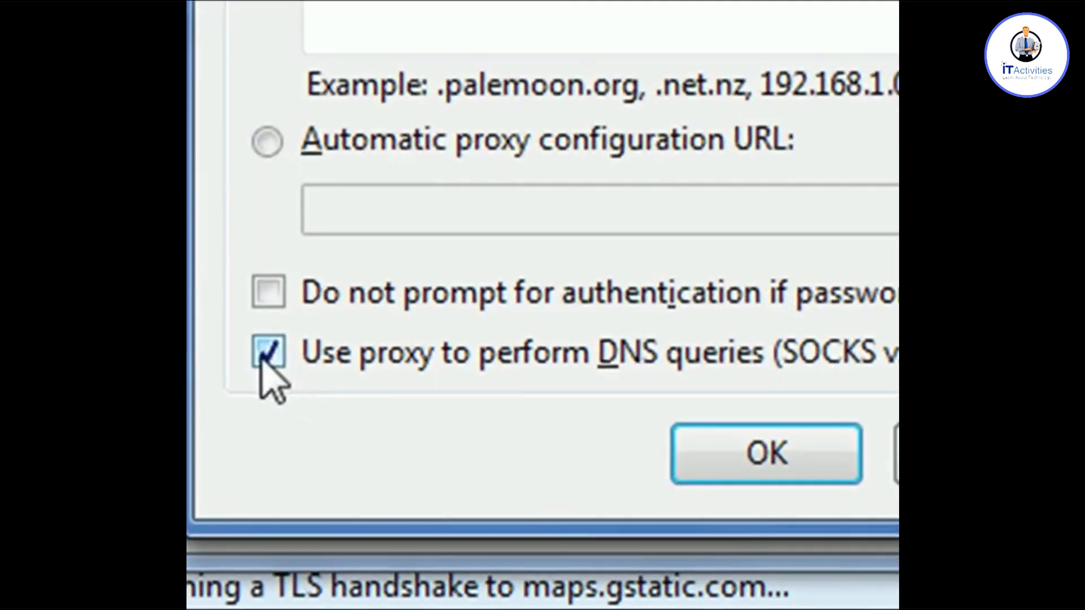
click(761, 463)
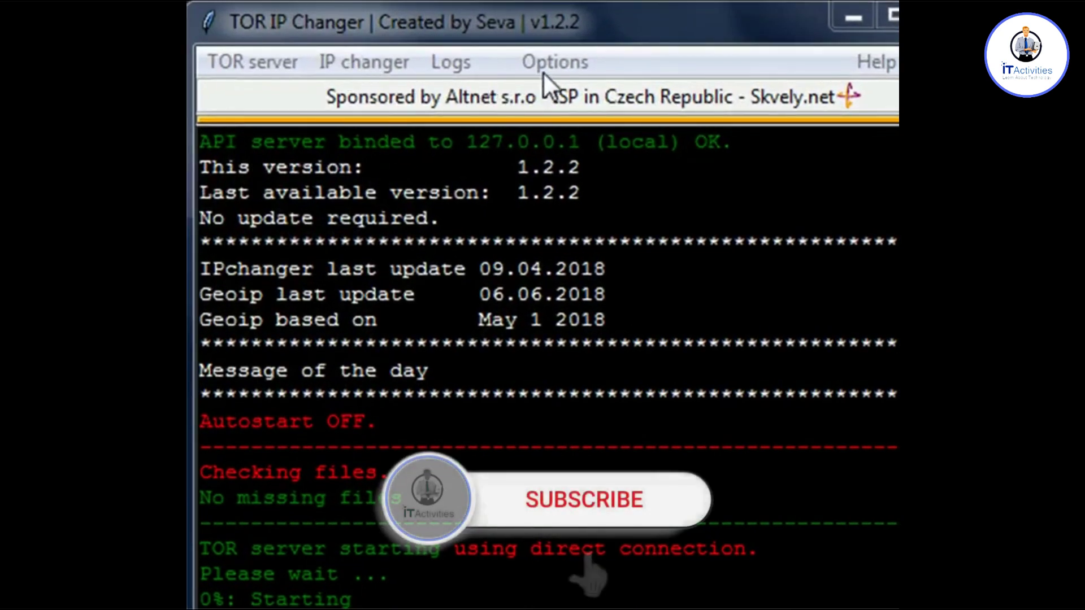
Switch to TOR IP Changer, open its settings, and review the interval and the available country codes.
click(550, 63)
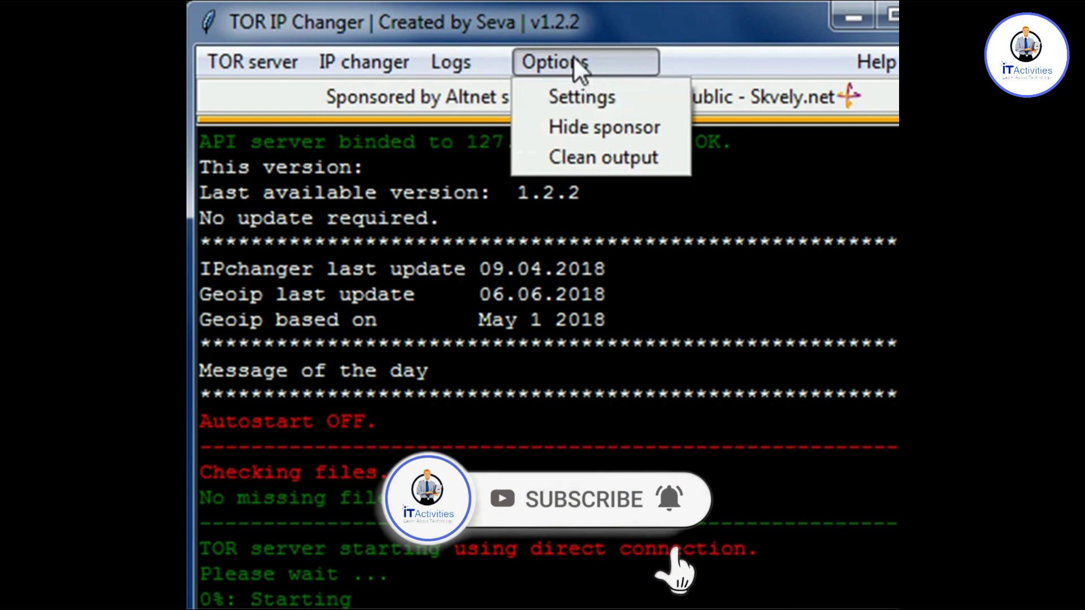
click(592, 96)
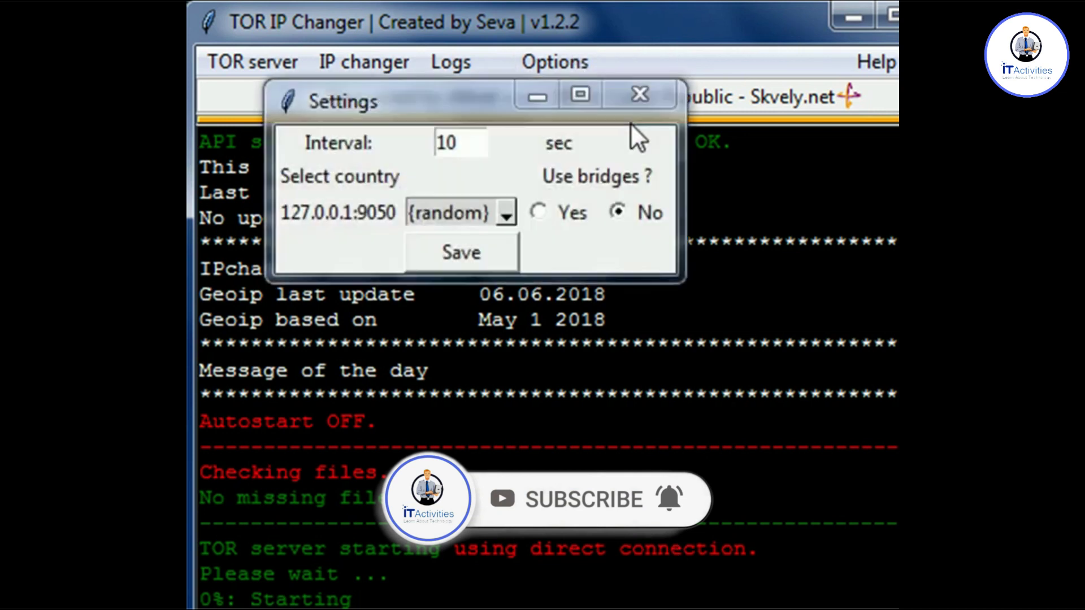
click(472, 144)
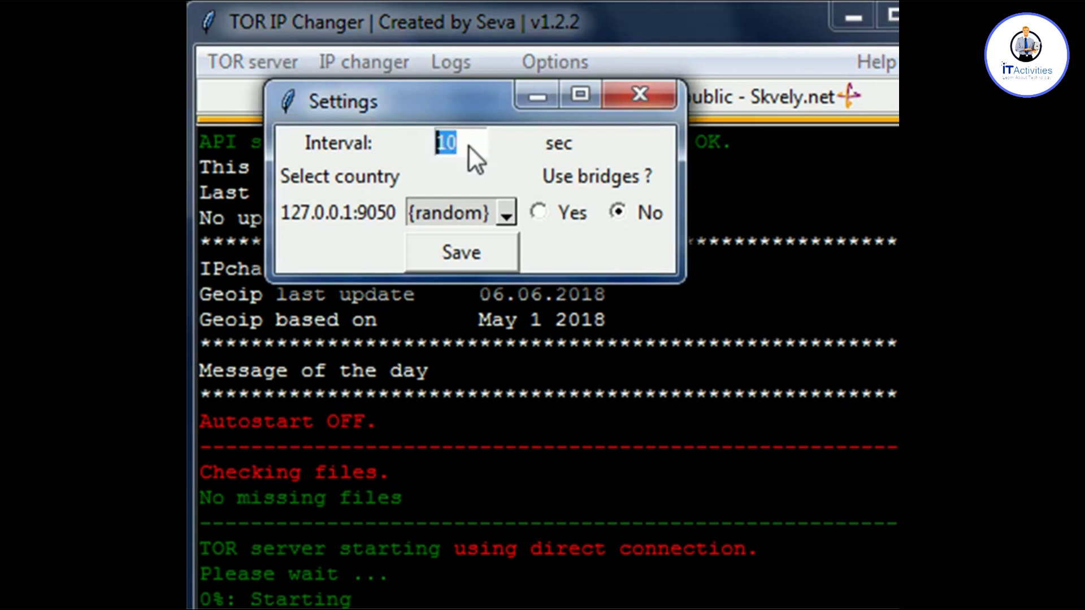
click(504, 214)
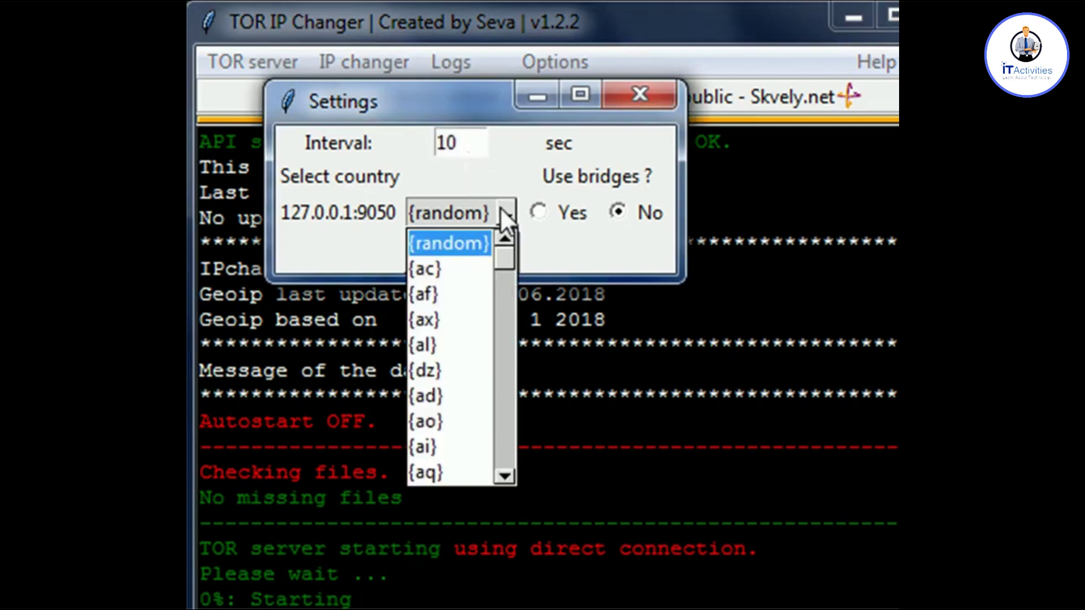
scroll(466, 303, down, 4)
scroll(466, 303, up, 4)
scroll(466, 304, down, 6)
scroll(466, 304, up, 6)
click(475, 212)
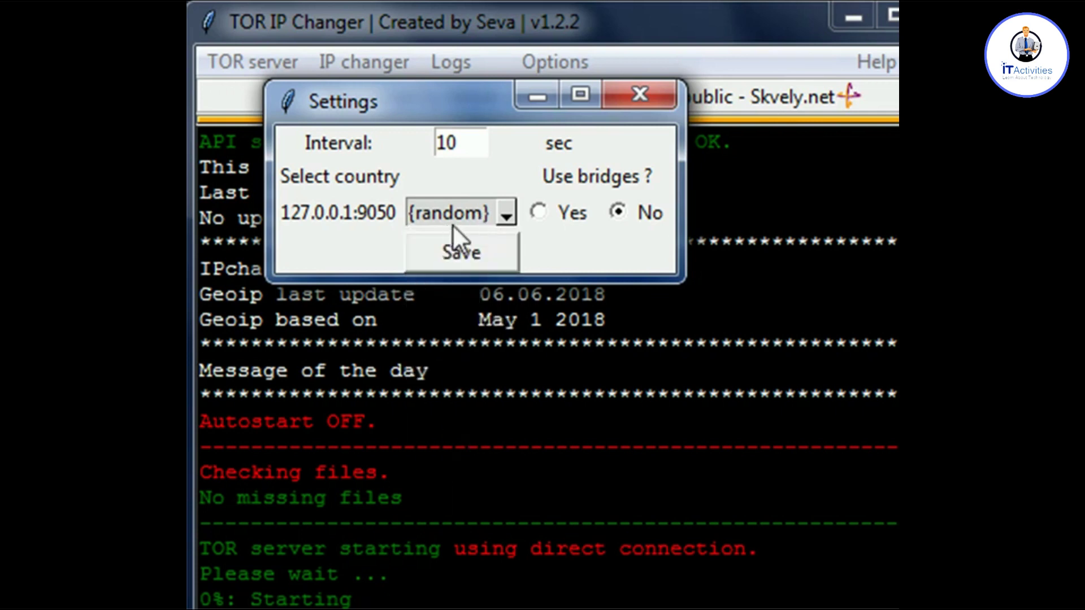
Set the country for 127.0.0.1:9050 to {ch} in the TOR IP Changer settings.
click(505, 215)
scroll(463, 296, down, 2)
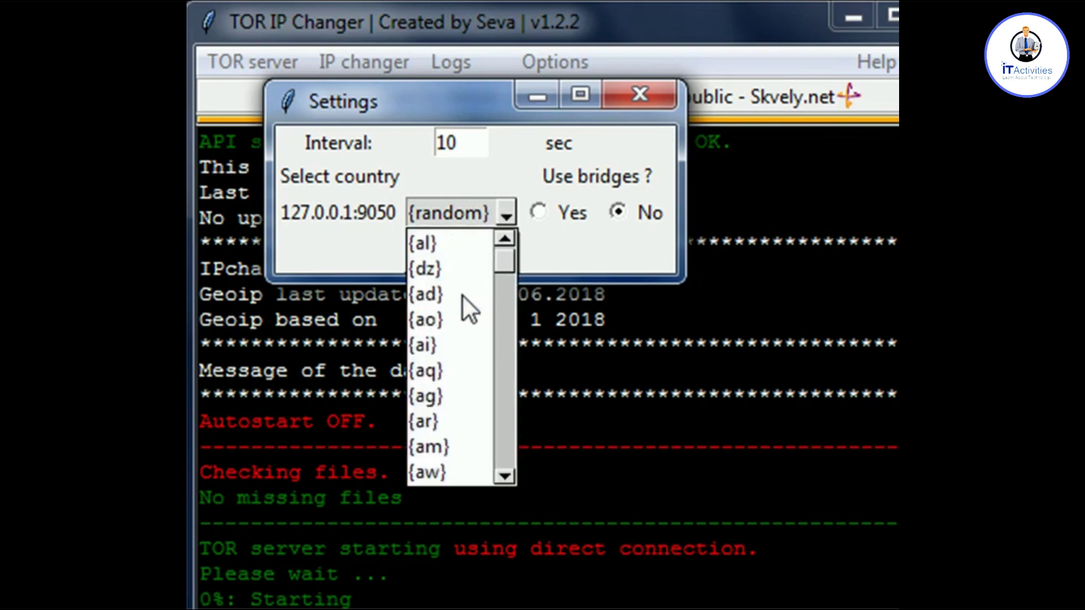
scroll(503, 258, down, 20)
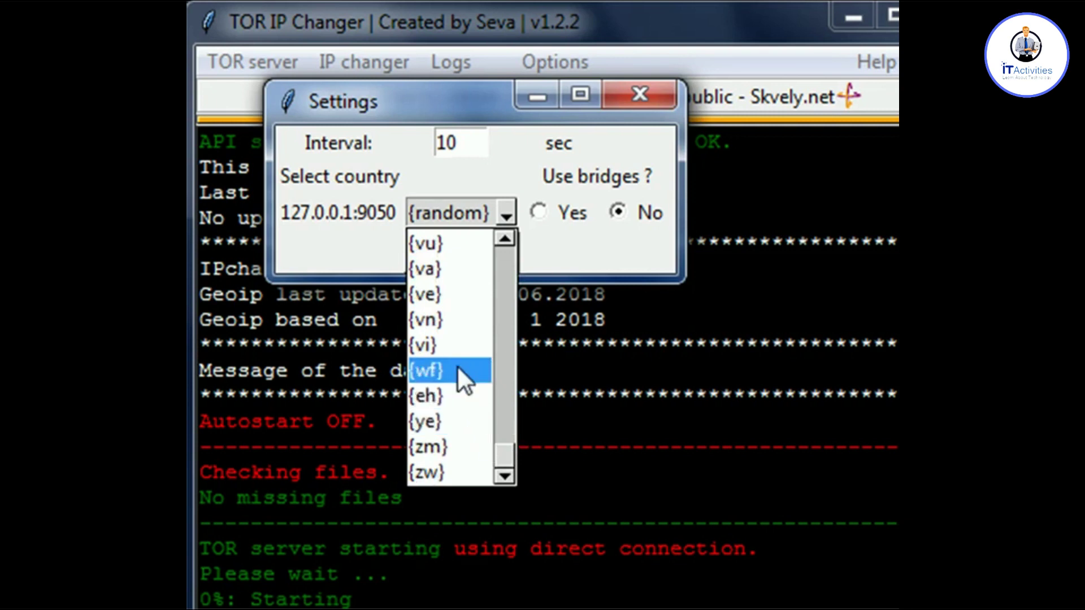
scroll(457, 351, up, 2)
scroll(450, 330, up, 2)
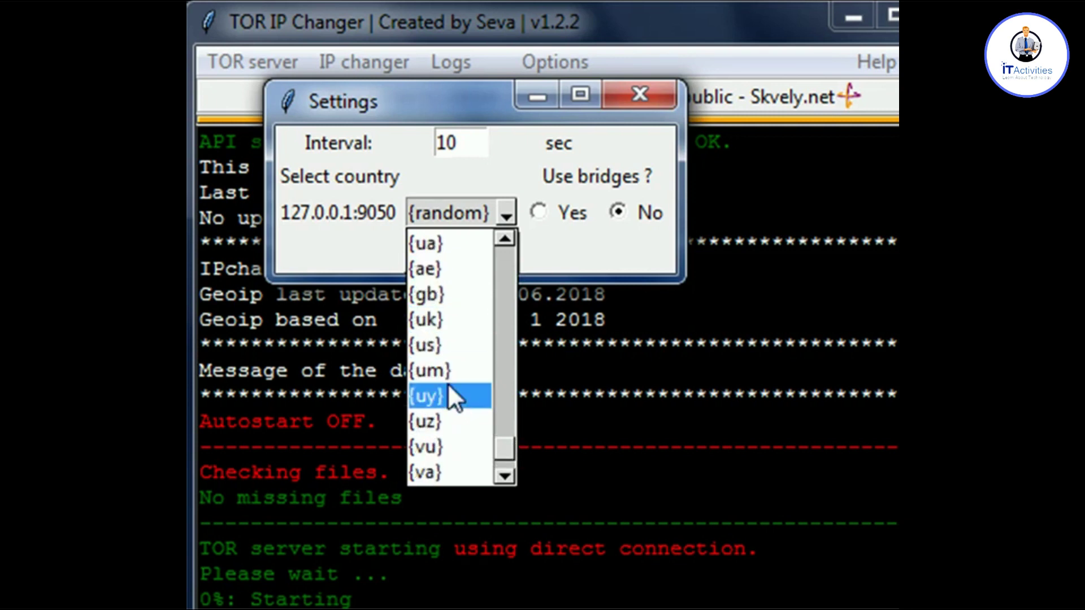
scroll(449, 384, up, 2)
scroll(476, 368, up, 2)
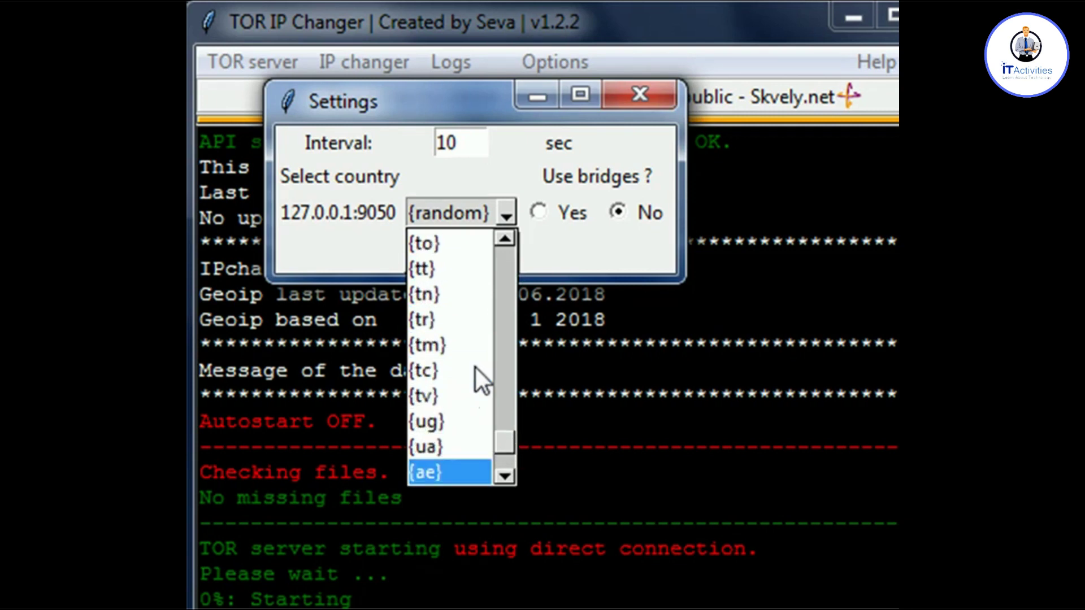
scroll(475, 369, down, 2)
scroll(475, 368, down, 6)
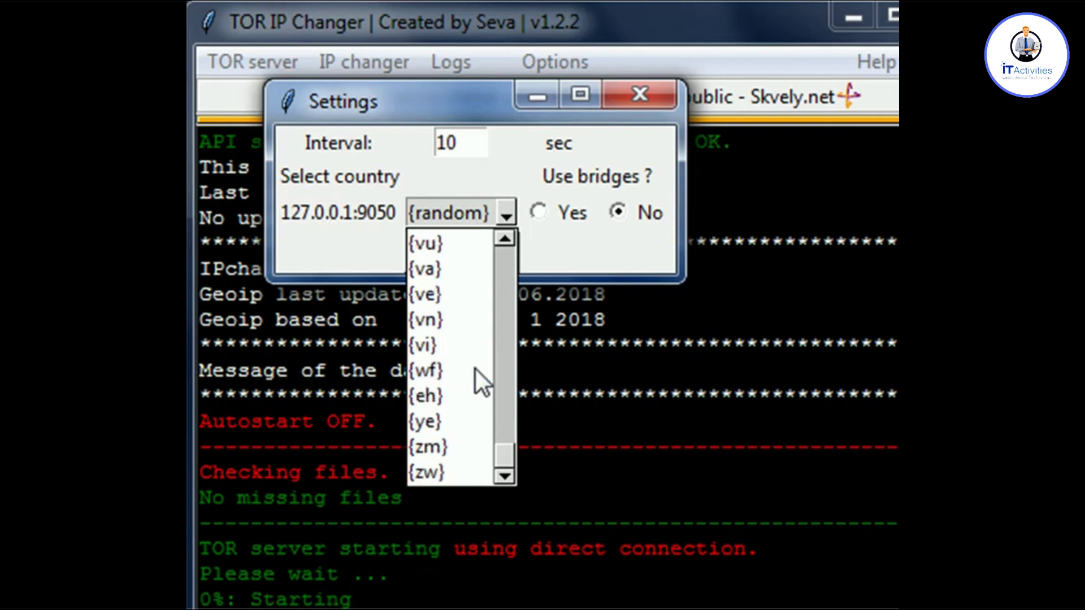
scroll(476, 370, up, 4)
scroll(475, 368, up, 2)
scroll(475, 370, up, 5)
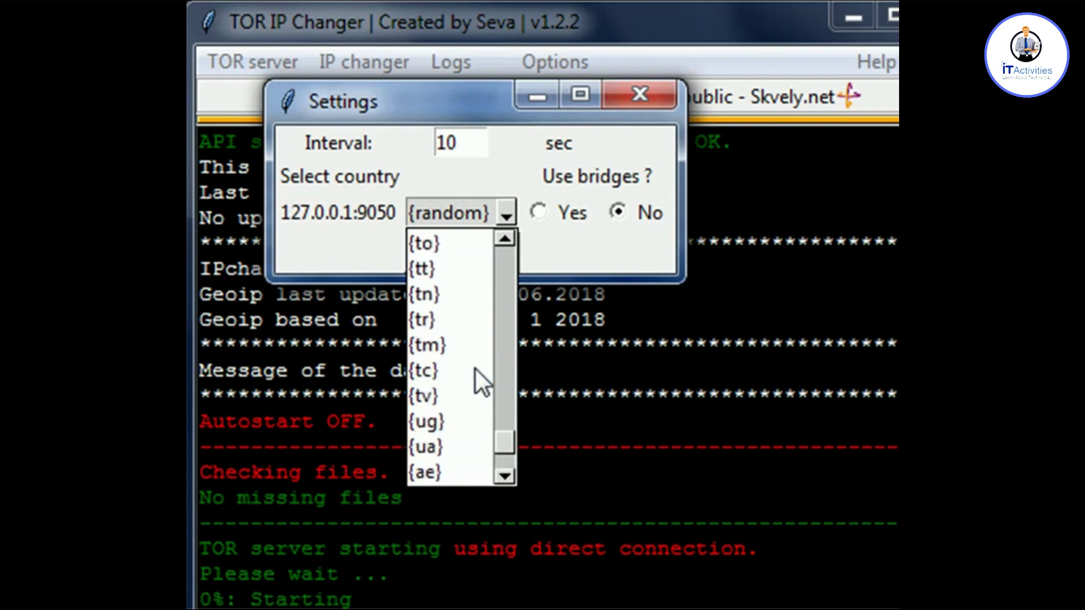
click(468, 347)
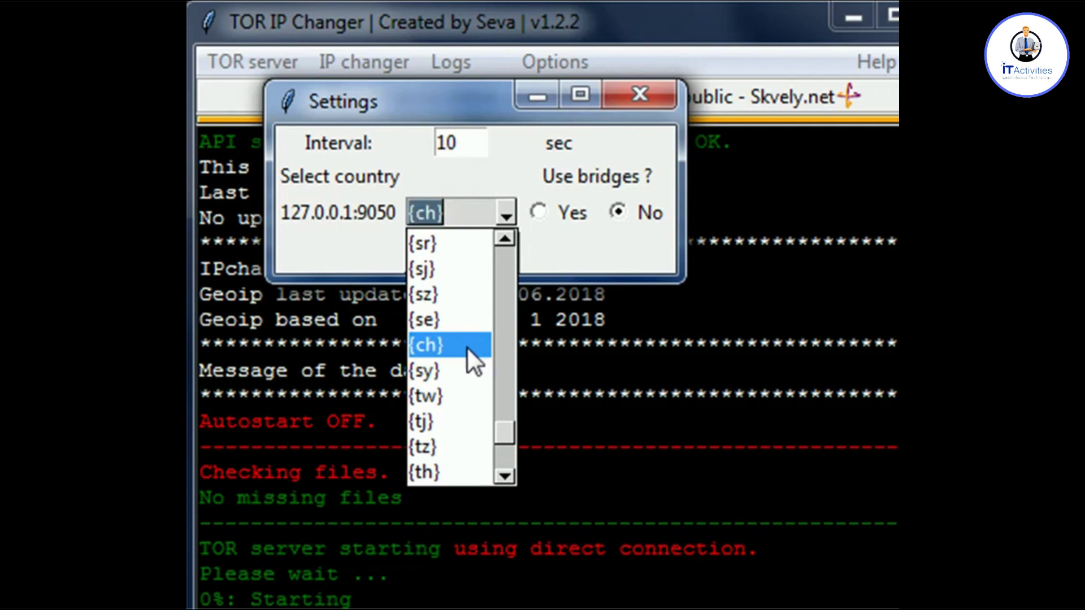
Save the TOR IP Changer settings and start the IP changer.
click(474, 250)
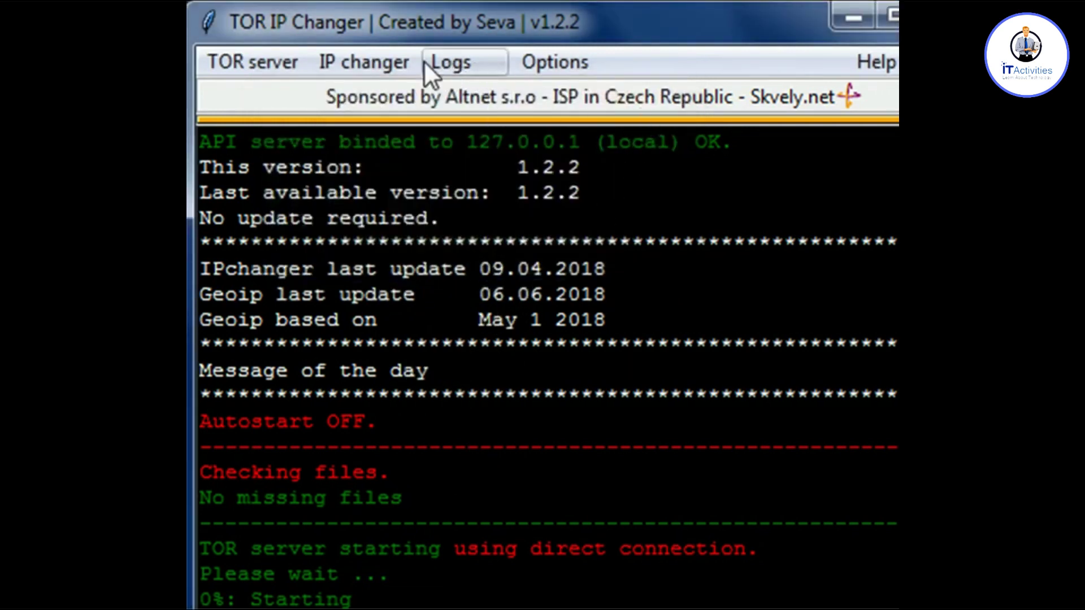
click(376, 61)
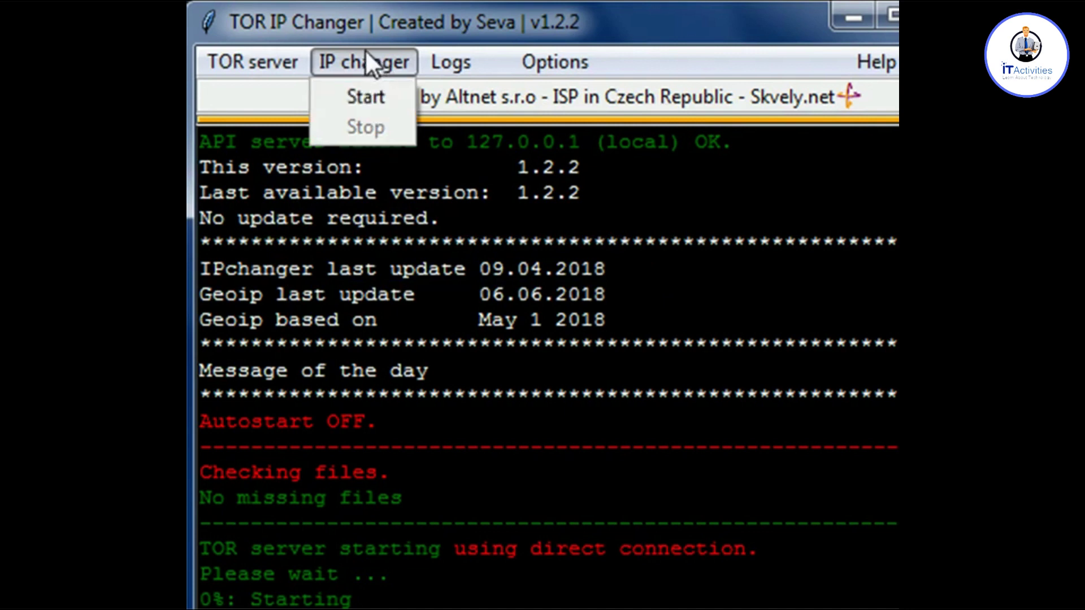
click(362, 93)
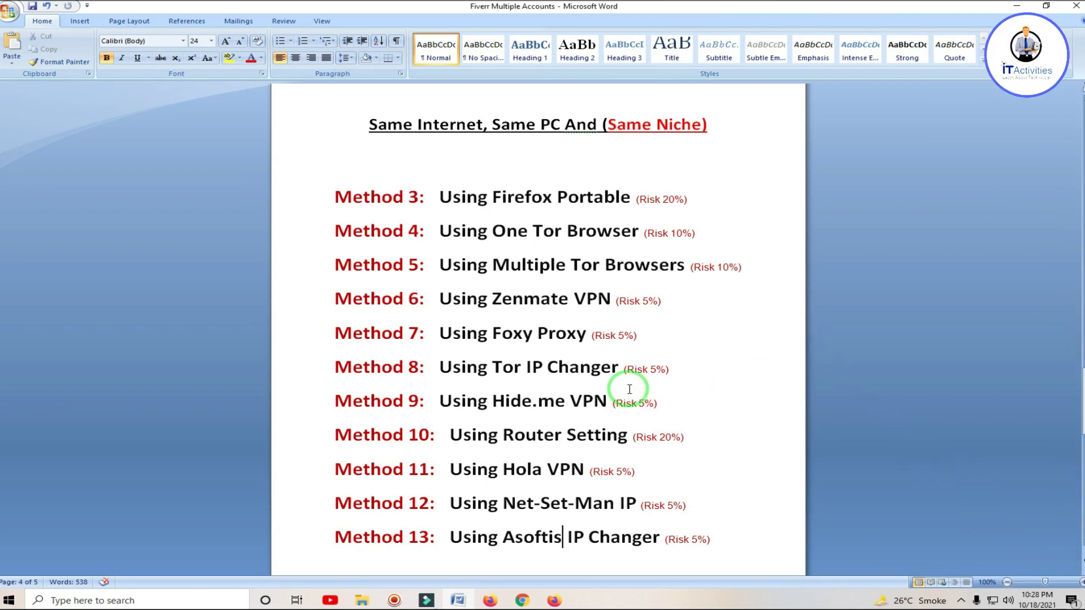
Switch to the Word document and highlight "Using Hide.me VPN" under Method 9.
drag(435, 401, 613, 402)
drag(439, 401, 607, 401)
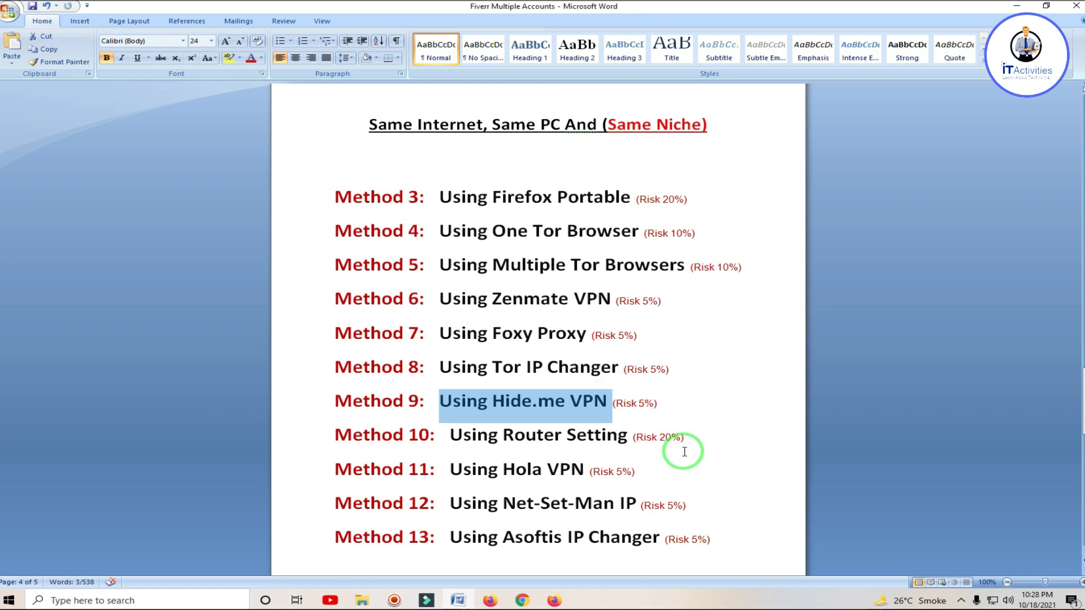
Switch to Firefox and check the public IP address on the "my ip" results page, then reload it.
click(1016, 6)
click(554, 600)
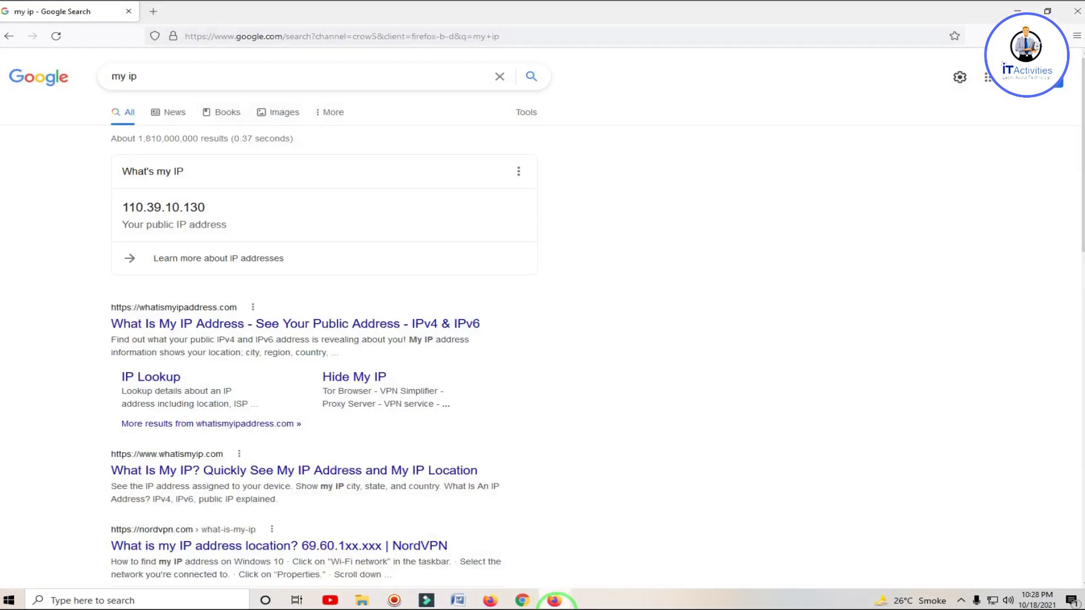
drag(283, 213, 128, 210)
click(25, 191)
click(58, 38)
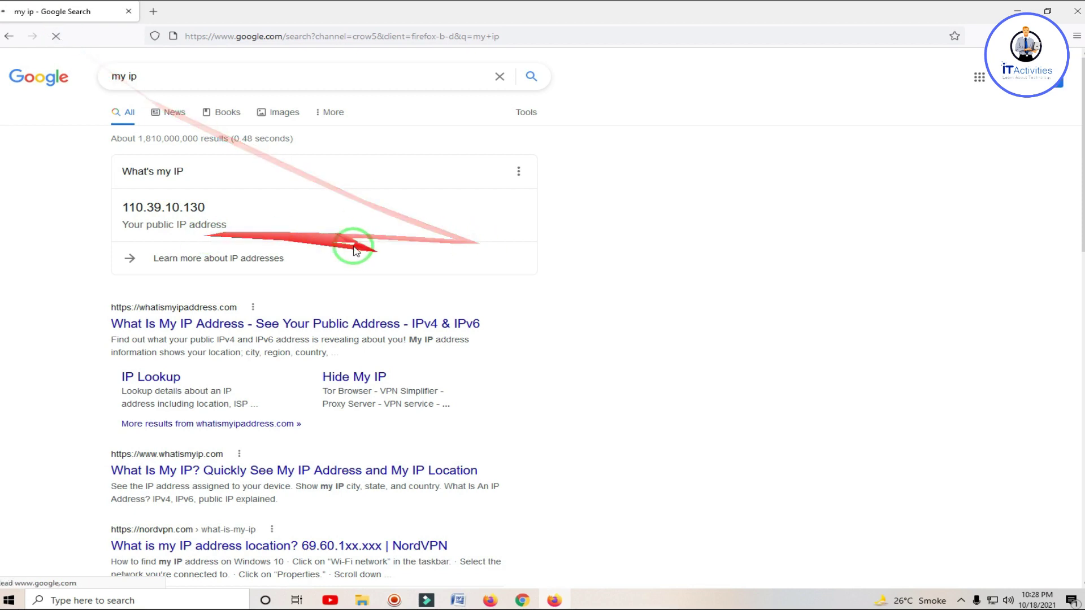
Switch to Chrome, reload the "my ip" results page and check the public IP address shown there.
click(1017, 11)
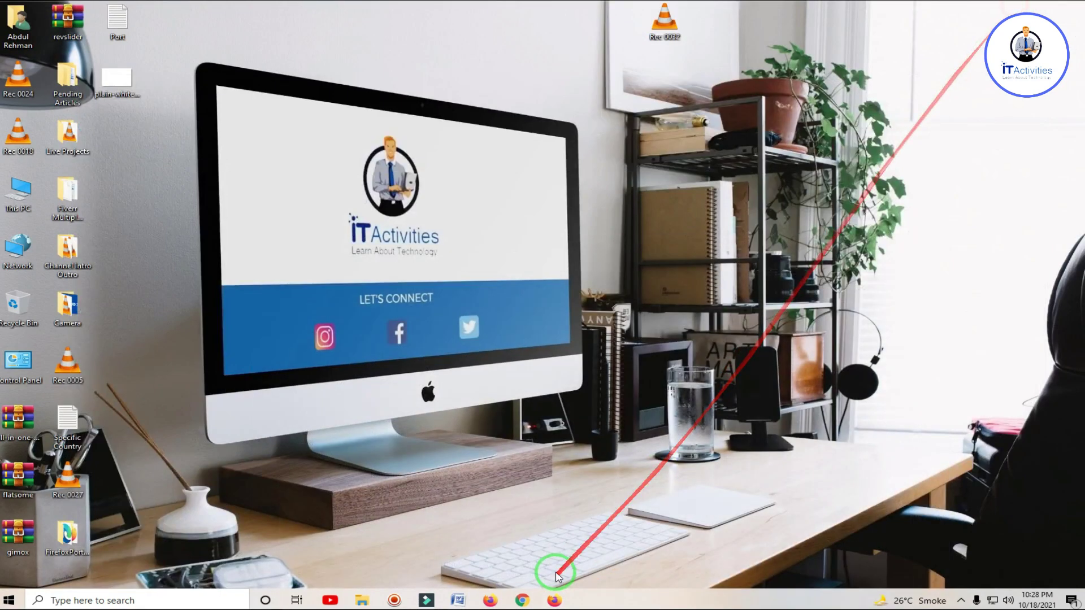
click(523, 602)
click(245, 28)
click(240, 50)
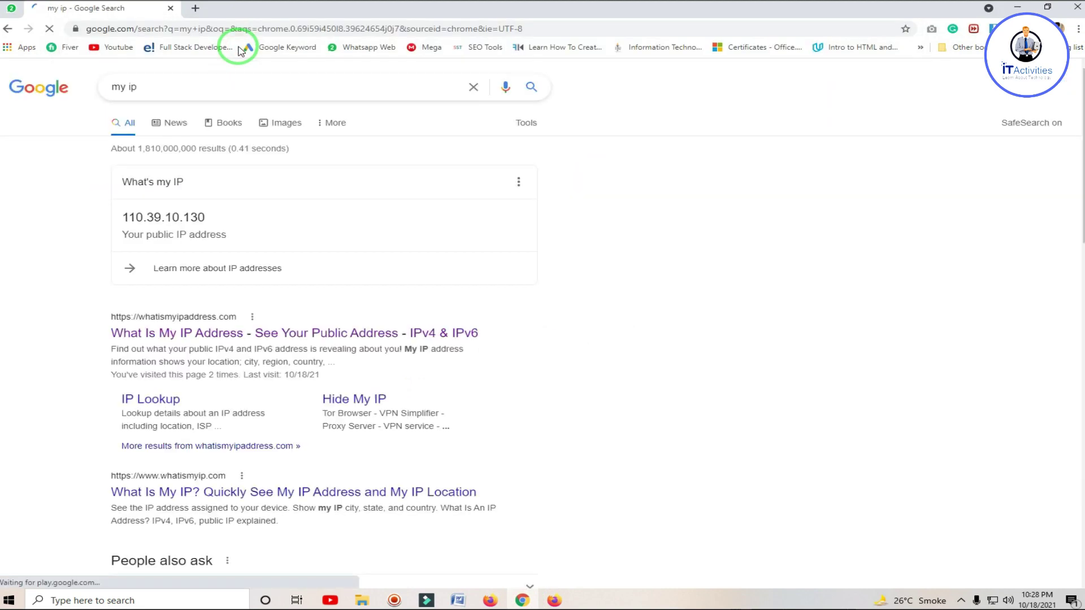
drag(119, 217, 246, 217)
click(44, 187)
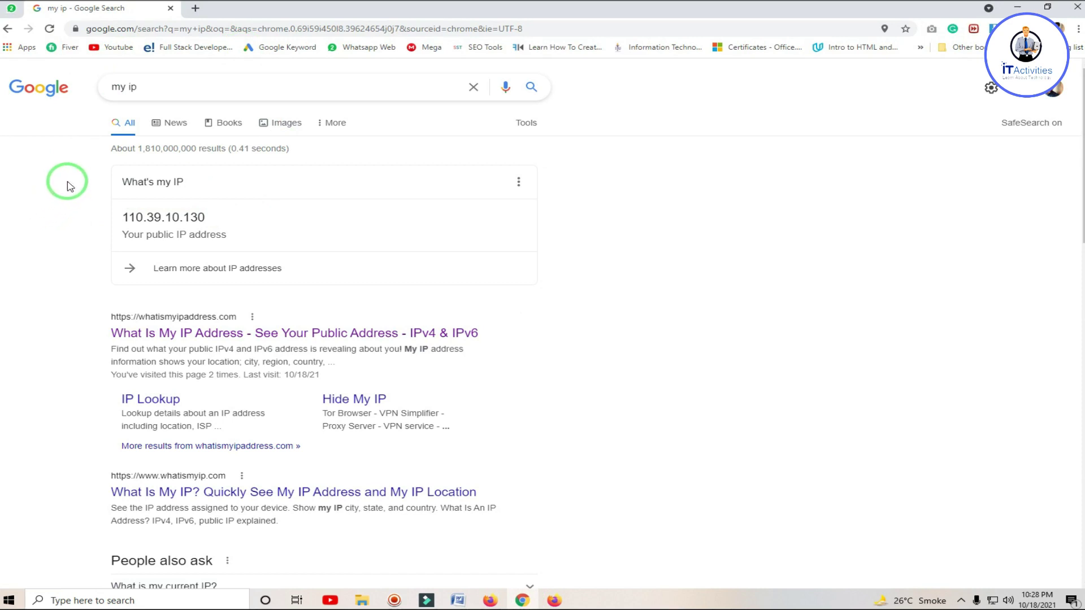
Replace the results tab with Chrome's extensions page, filter it by "hide" and enable hide.me Proxy.
click(199, 10)
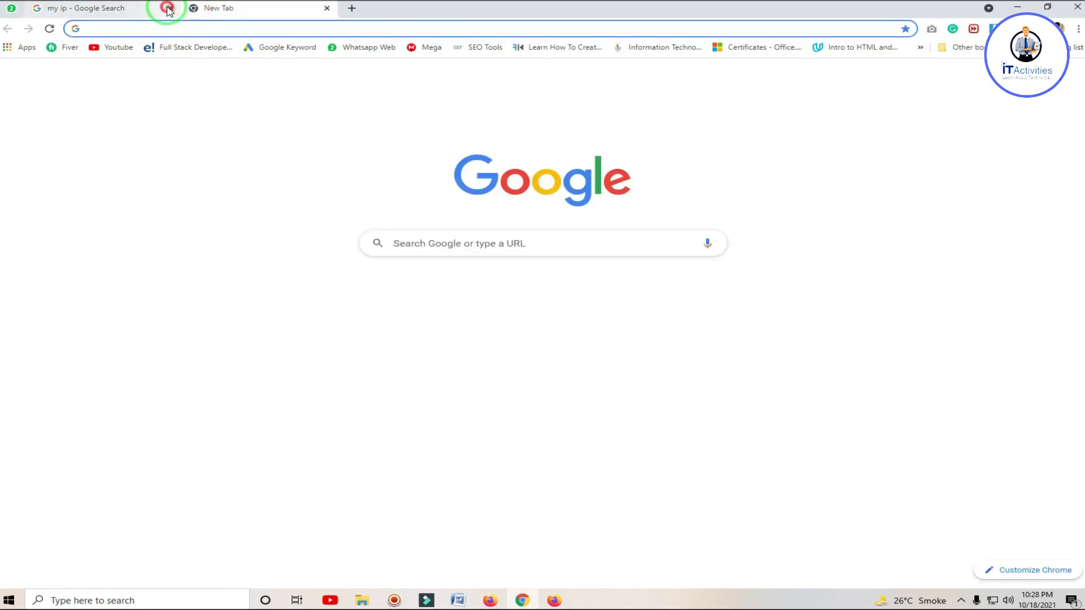
click(168, 8)
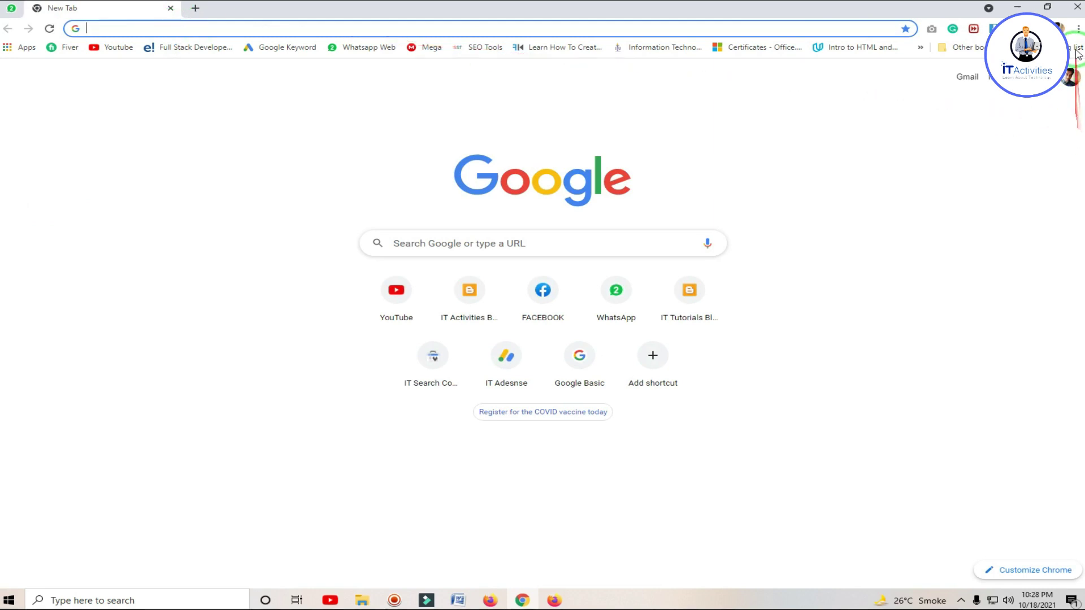
click(1078, 30)
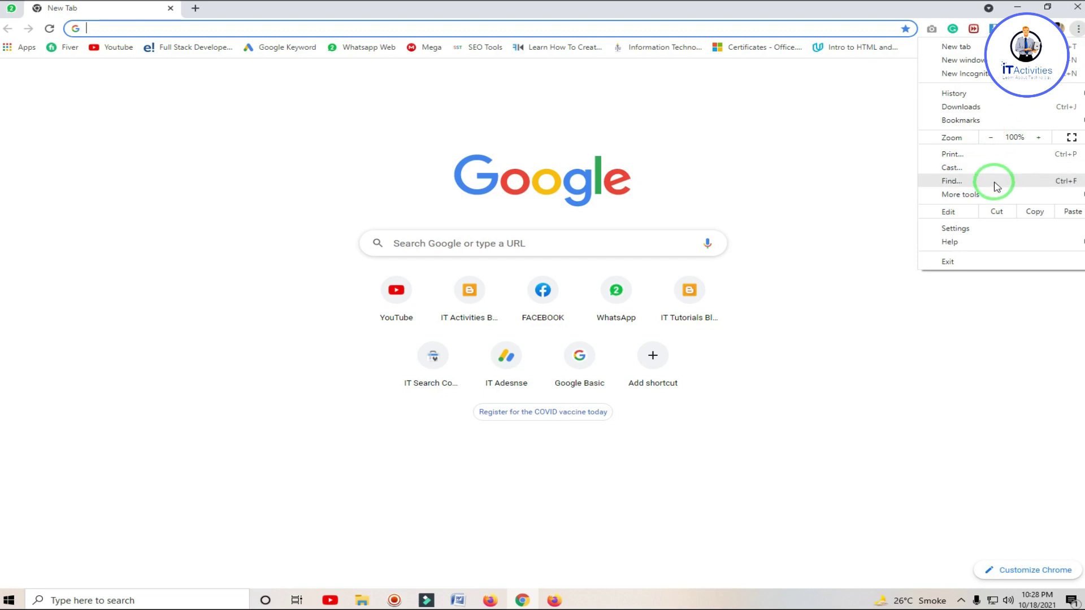
mouse_move(998, 198)
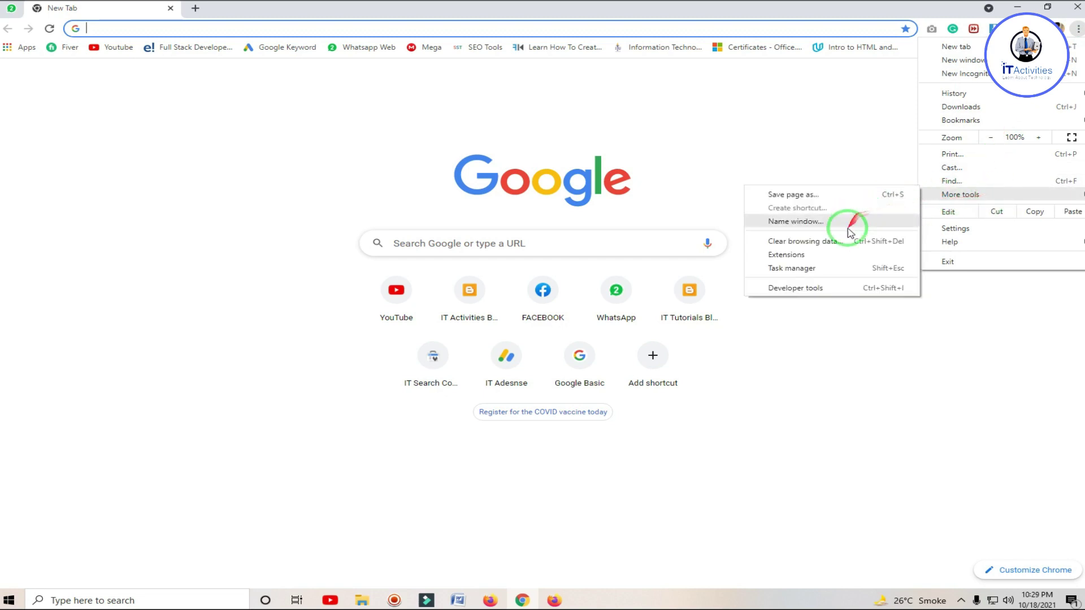
click(843, 253)
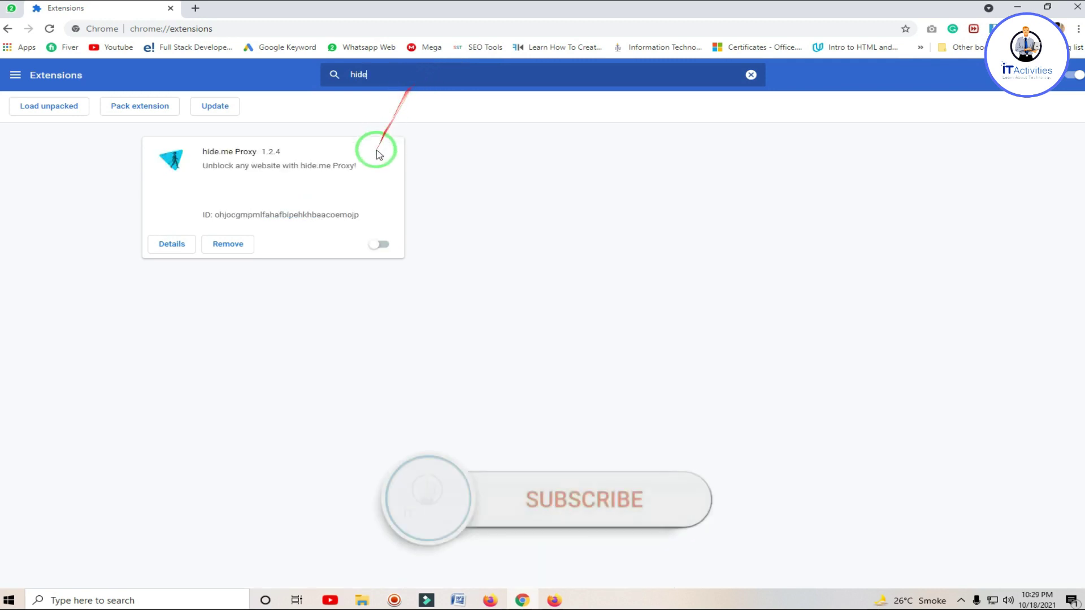
click(381, 245)
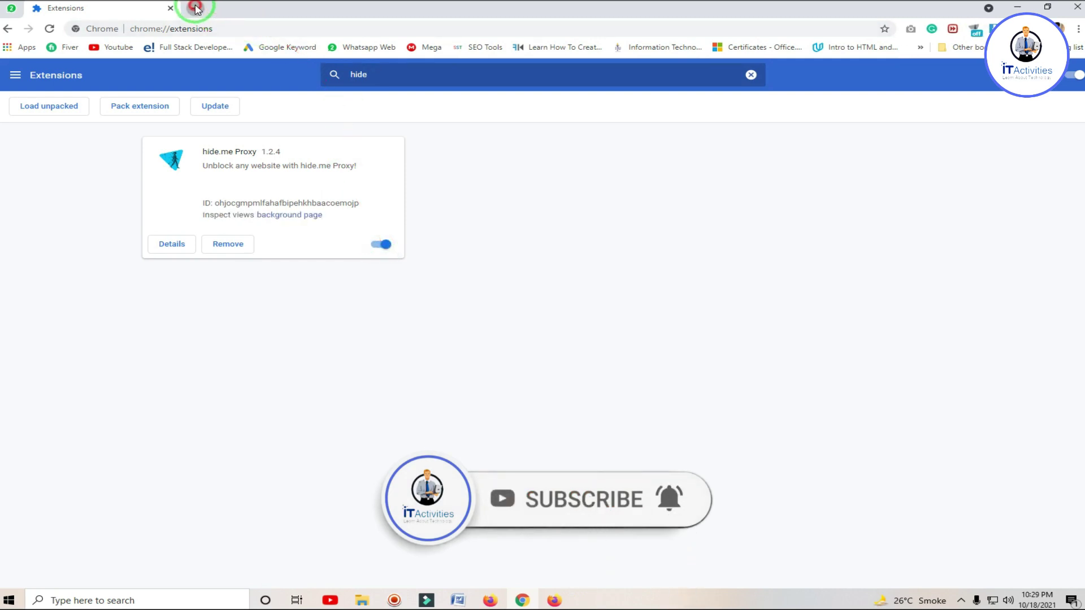
Copy "hide.me" from the extension's name and search Google for "hide. me" in a new tab.
drag(203, 152, 233, 150)
right_click(233, 151)
click(243, 160)
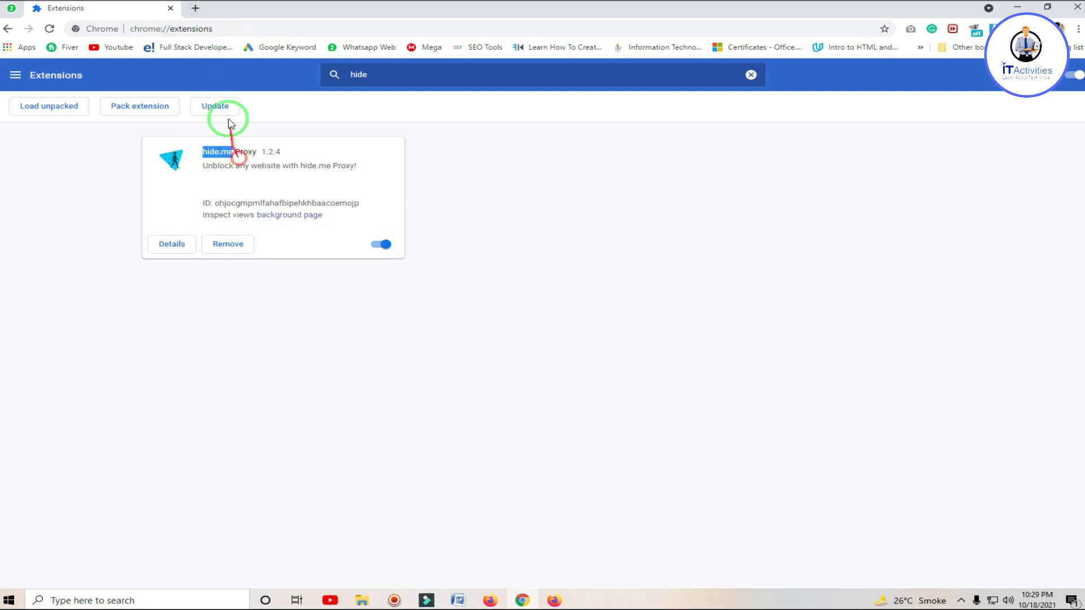
click(198, 12)
right_click(223, 26)
click(243, 93)
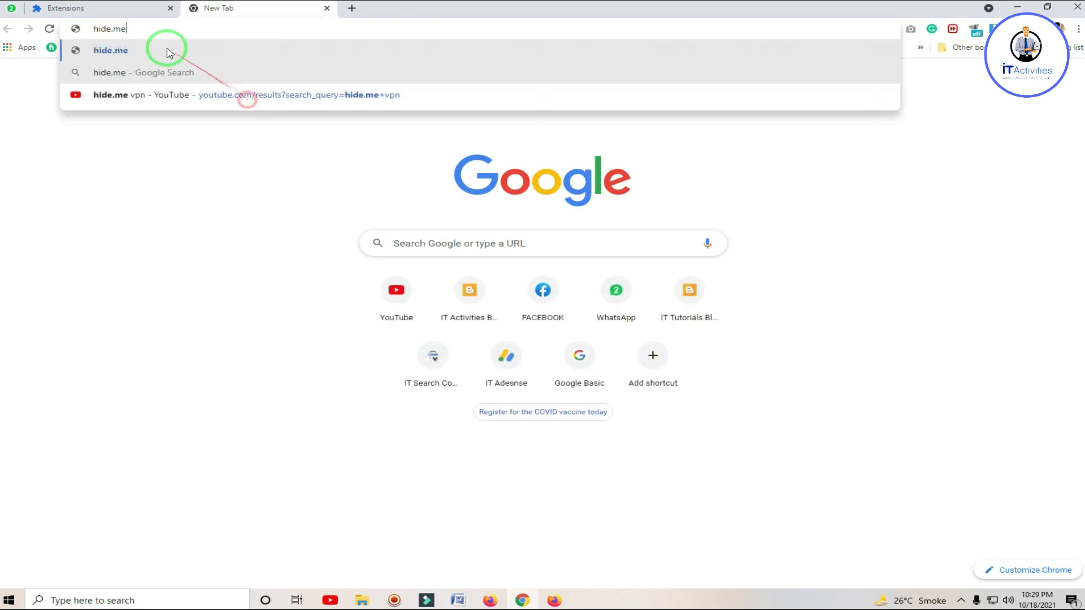
click(115, 28)
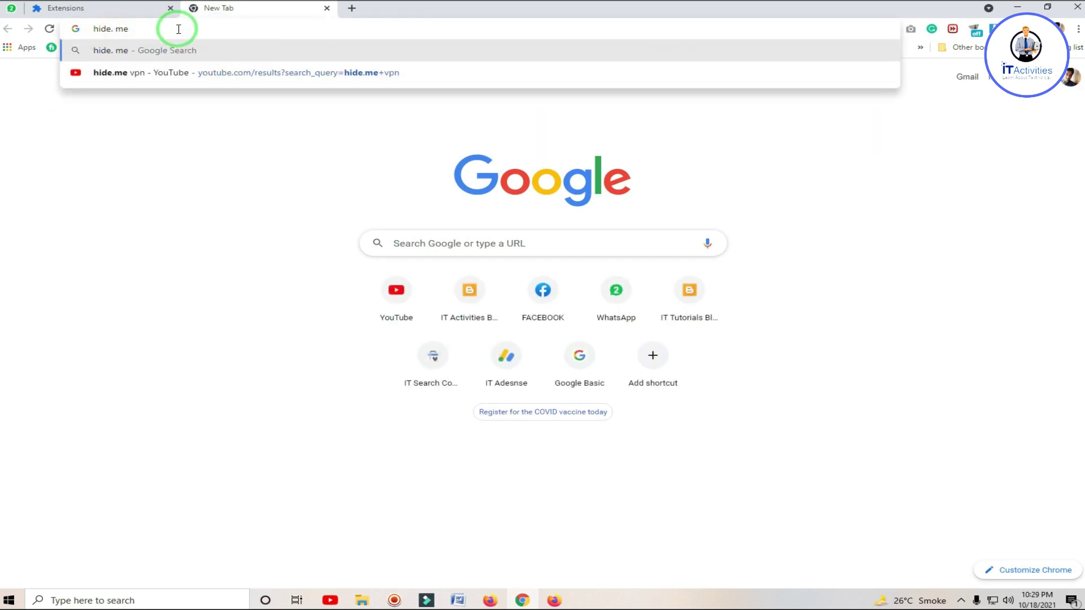
key(Return)
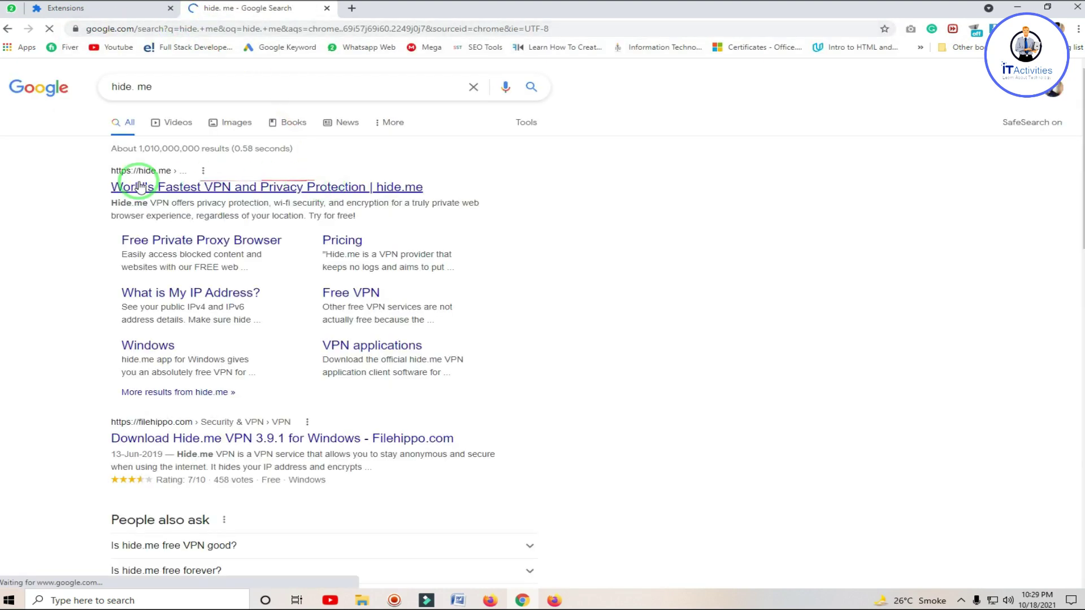
drag(94, 168, 167, 168)
click(589, 213)
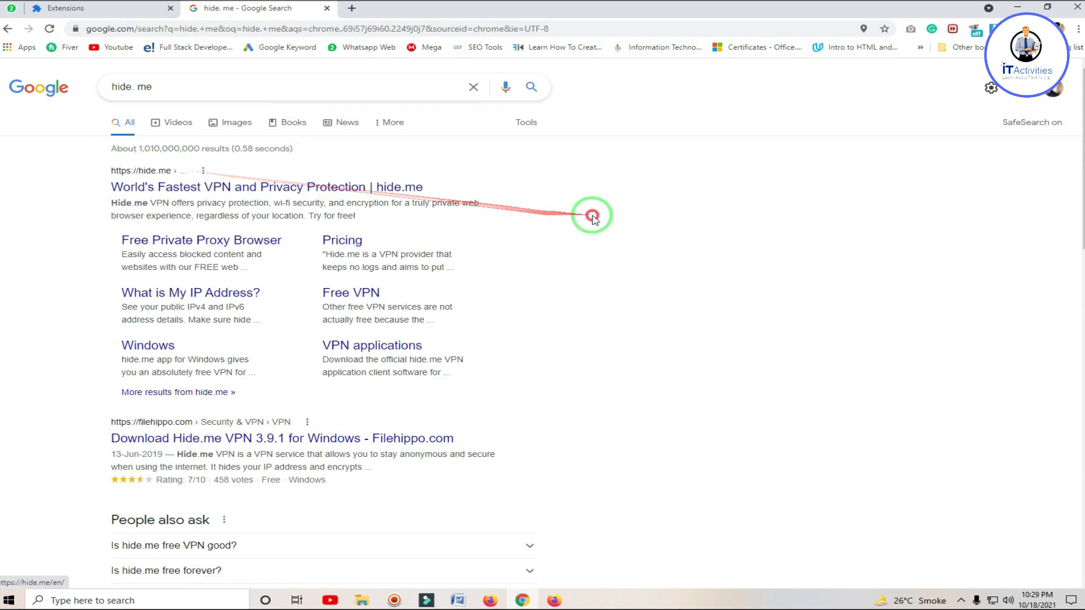
Search Google for "hide me extension" and open the extension's Chrome Web Store result.
click(229, 91)
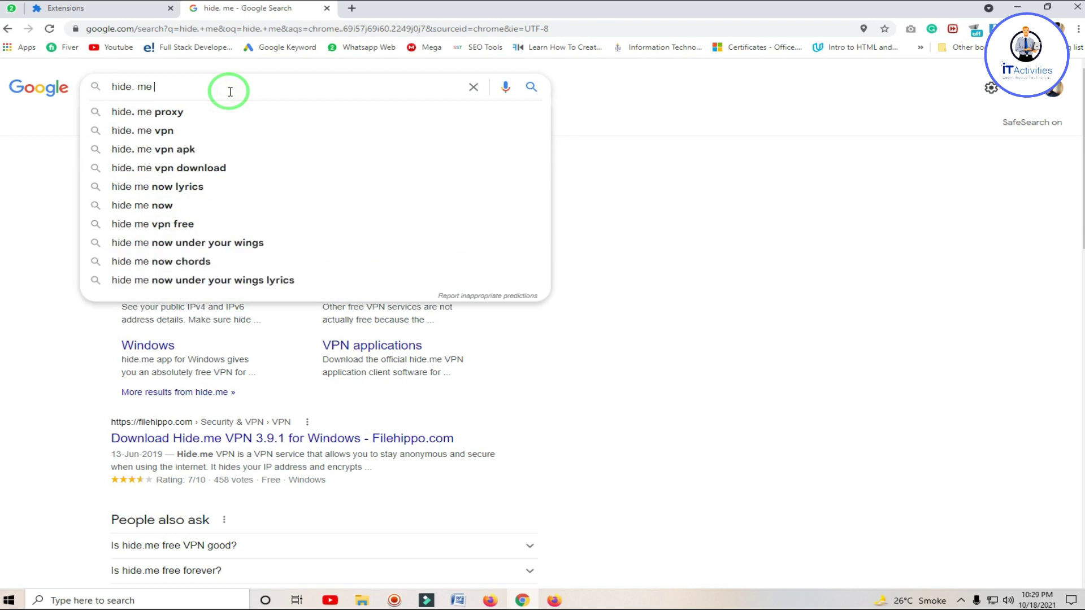
text(ex)
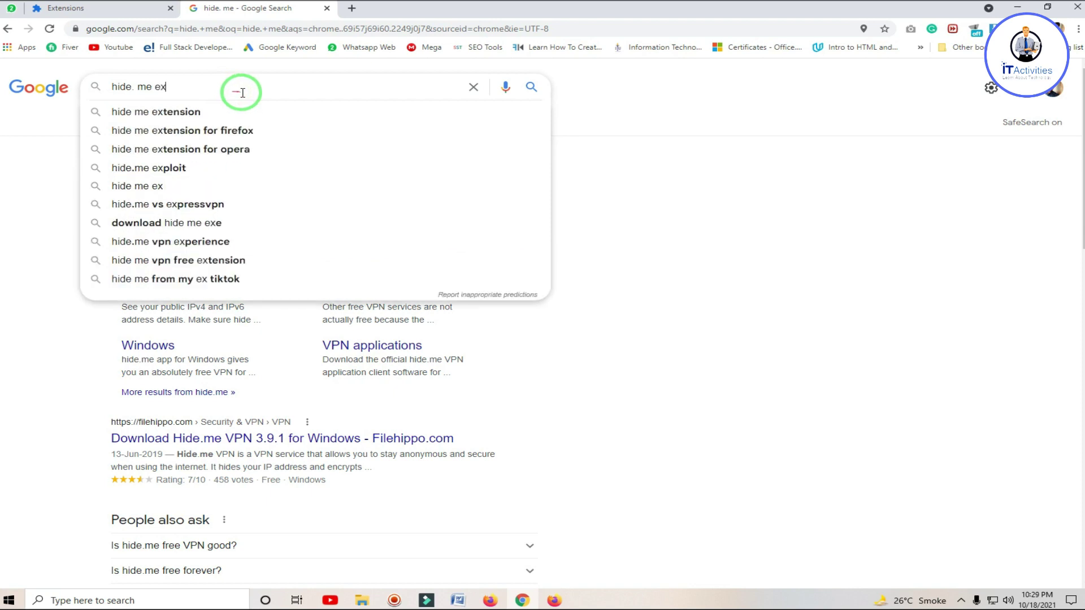
click(253, 110)
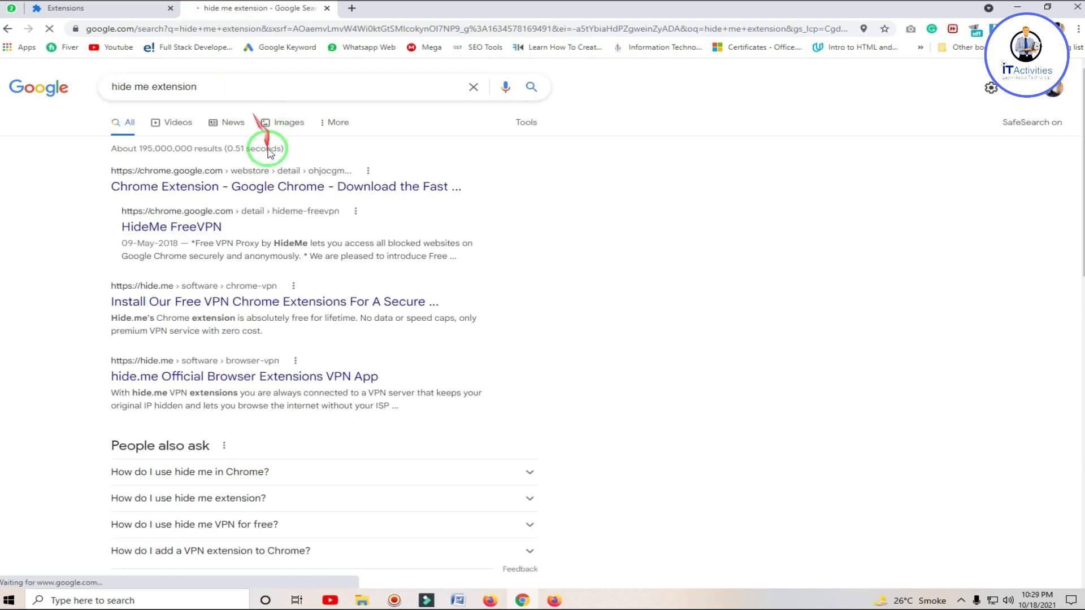
click(224, 187)
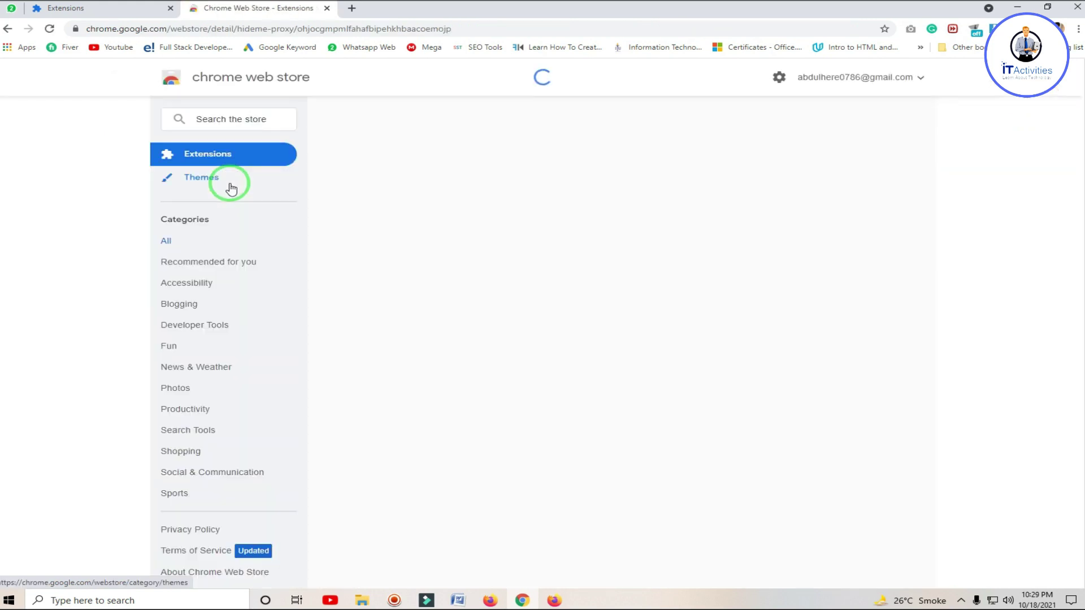
Review the hide.me Proxy store page, highlighting the extension's name and its number of users.
drag(379, 160, 262, 161)
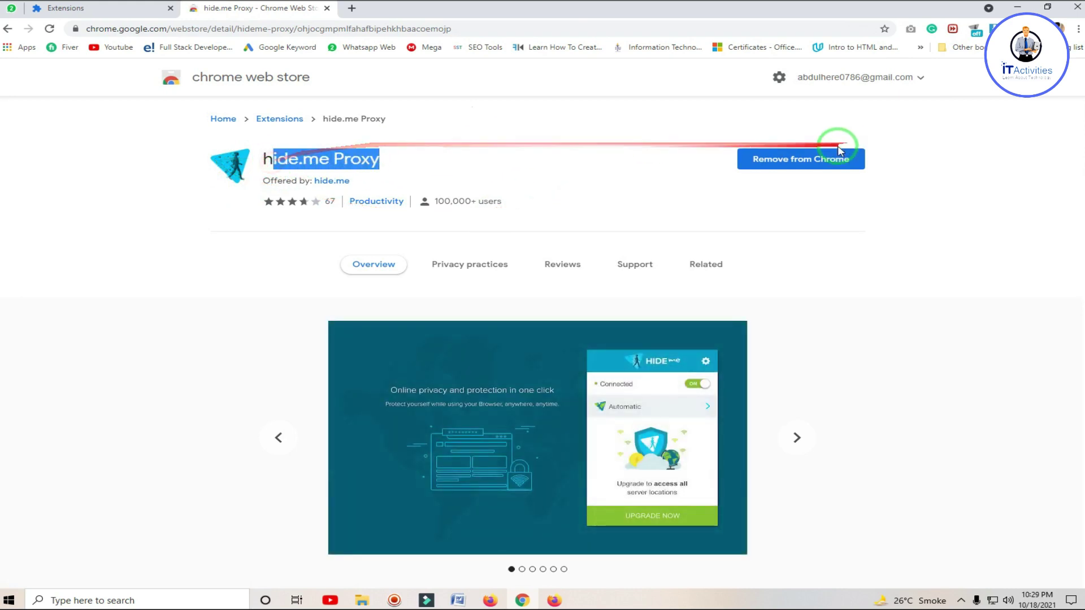
click(614, 151)
drag(395, 166, 267, 161)
click(535, 163)
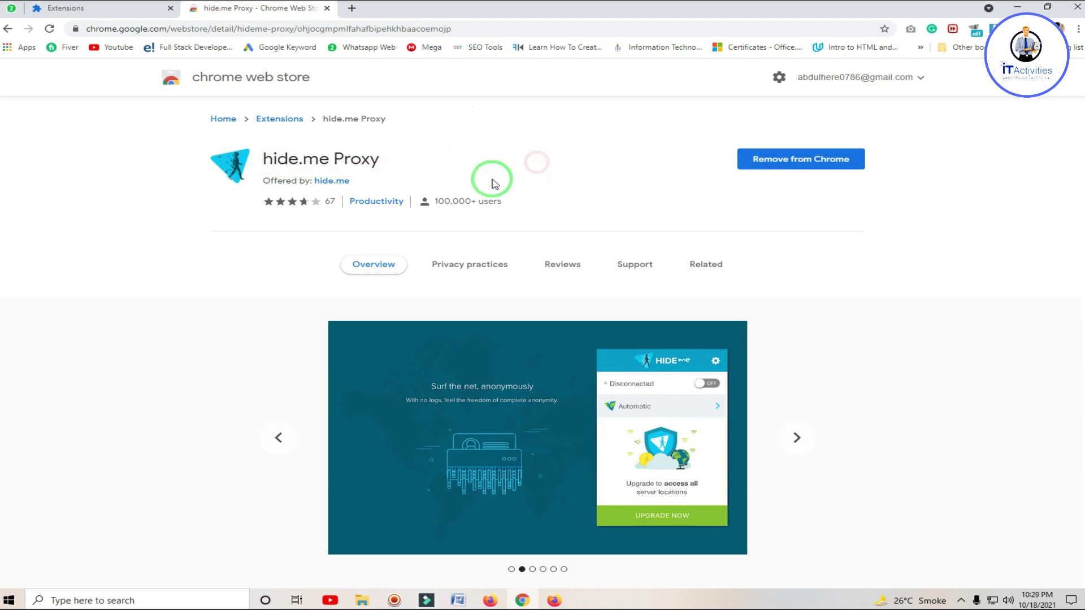
drag(434, 201, 473, 200)
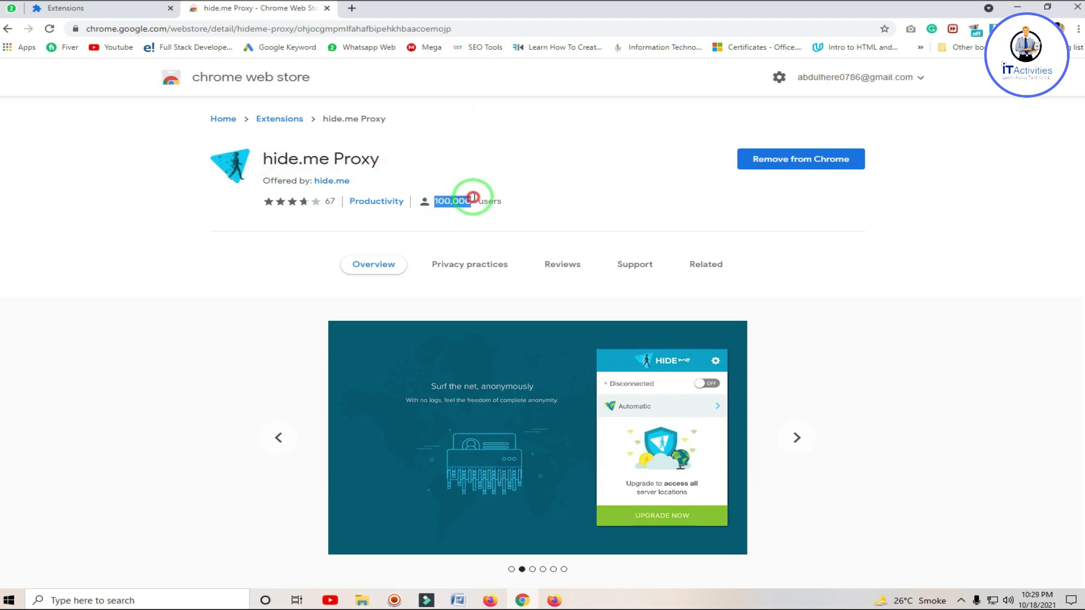
click(602, 165)
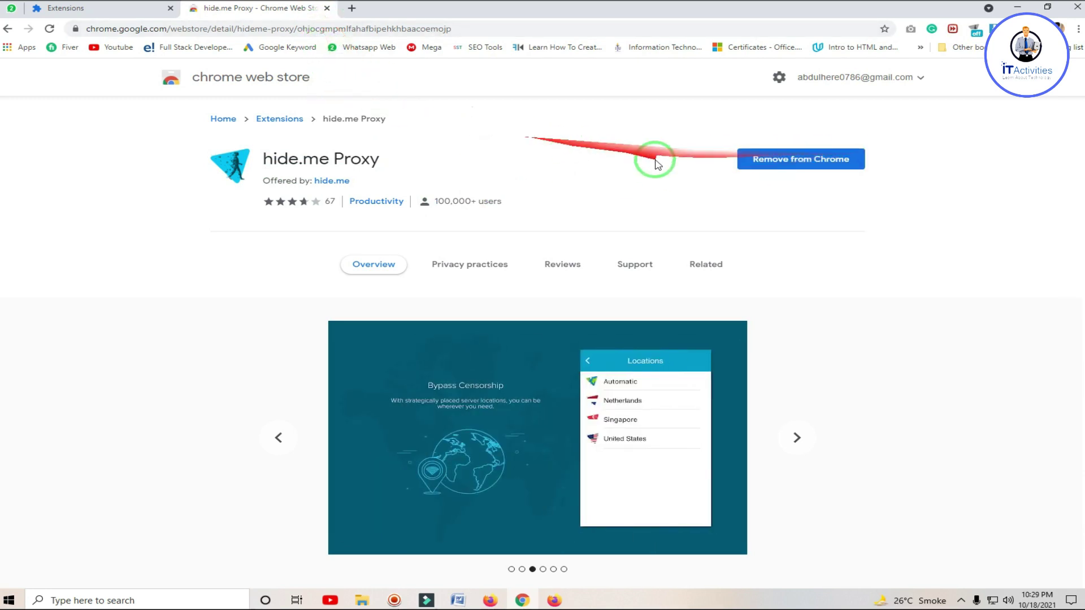
Close the Web Store page and switch the hide.me Proxy extension off and back on.
click(326, 9)
click(378, 244)
click(383, 244)
Search Google for "my ip" in a new tab.
click(195, 8)
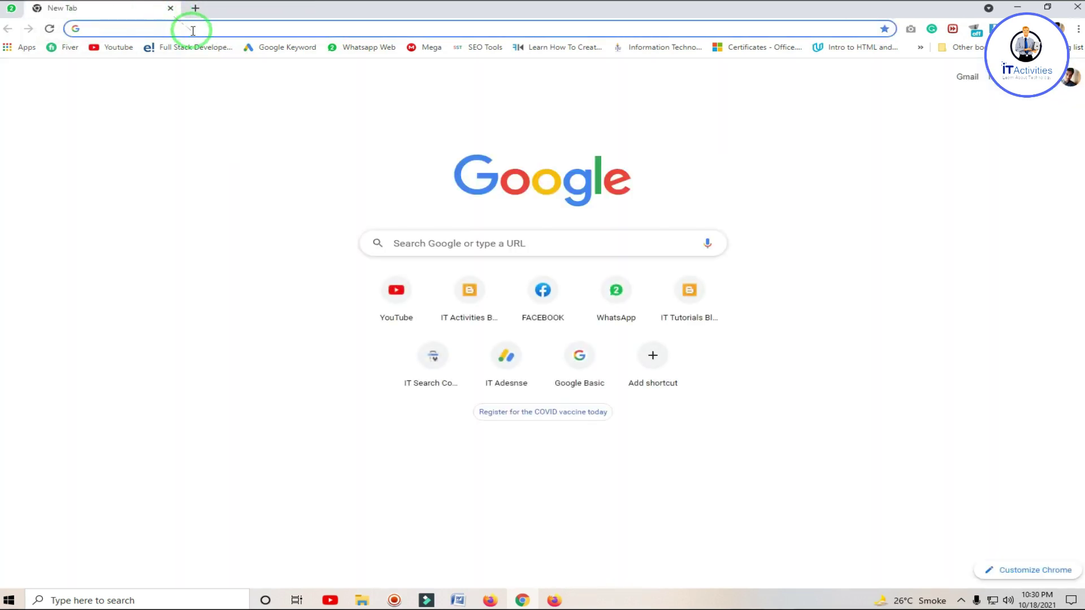
text(my ip)
key(Return)
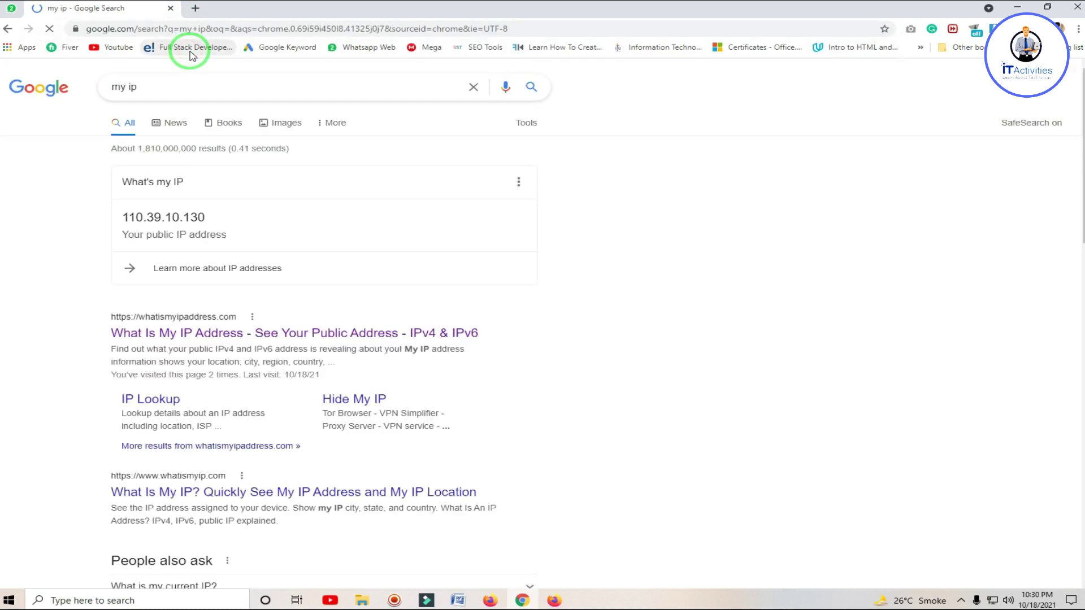
Connect the hide.me proxy with the Automatic location, reload the "my ip" results and check the public IP address.
click(973, 27)
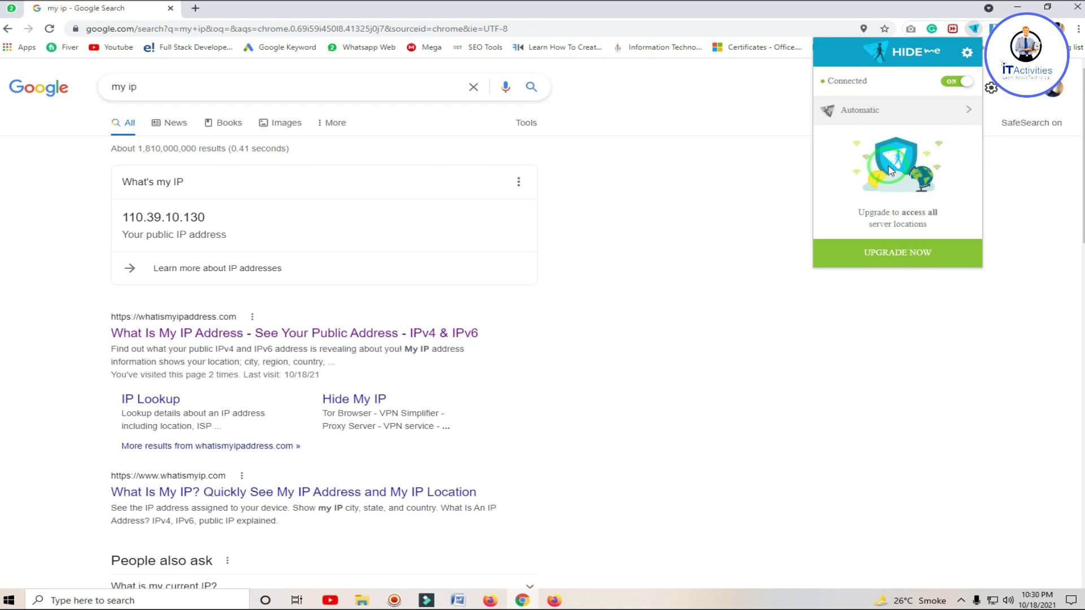
click(625, 172)
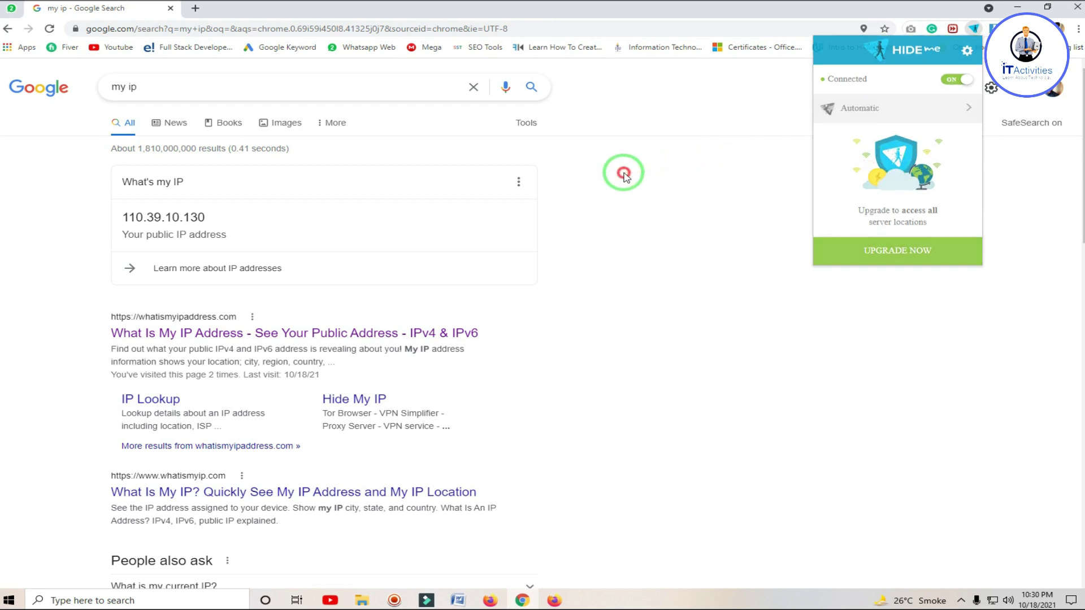
click(51, 28)
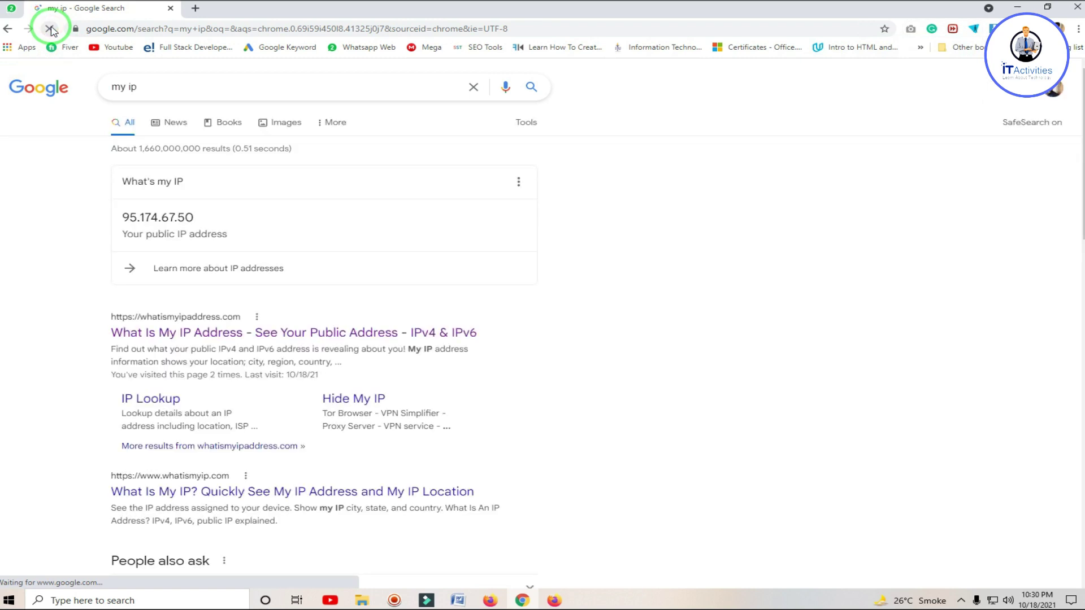
drag(120, 218, 68, 209)
click(305, 217)
click(53, 204)
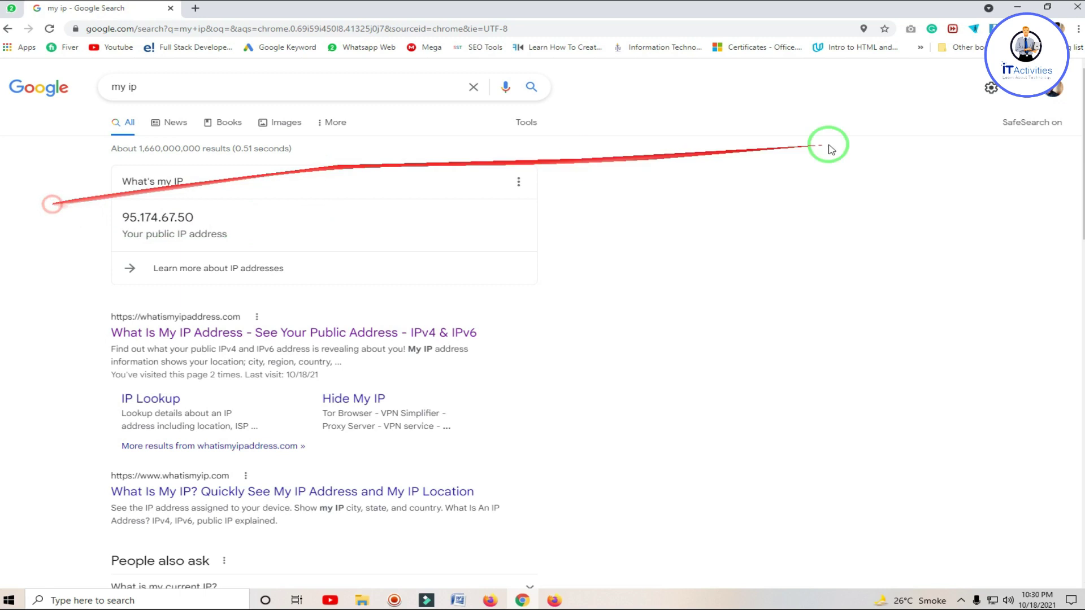
Disconnect the hide.me proxy and compare the public IP address in Firefox with the one on Chrome's reloaded results page.
click(955, 83)
click(459, 213)
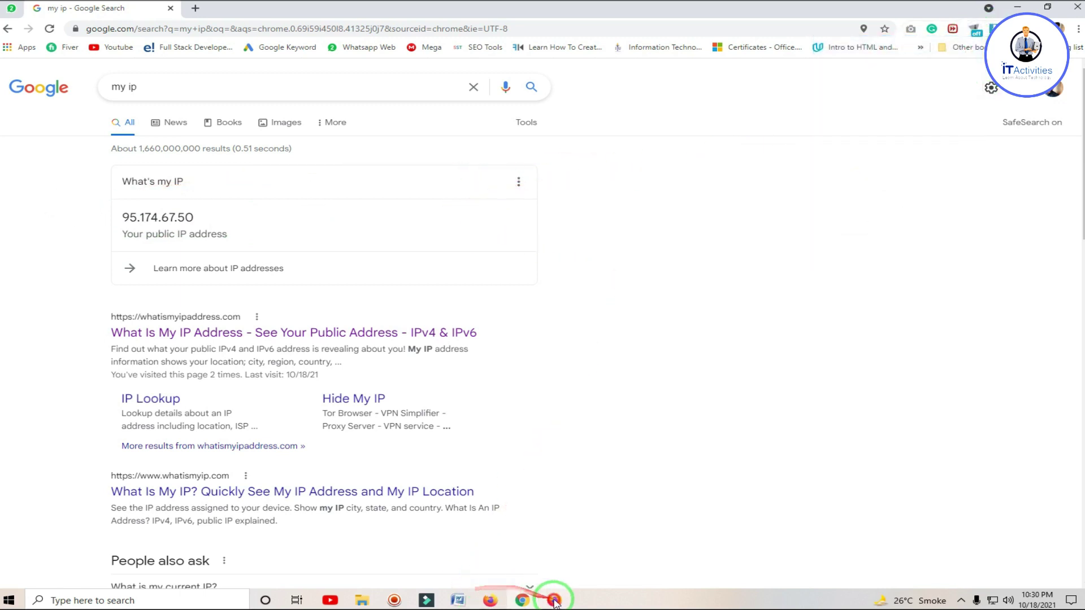
click(554, 600)
double_click(136, 207)
click(845, 201)
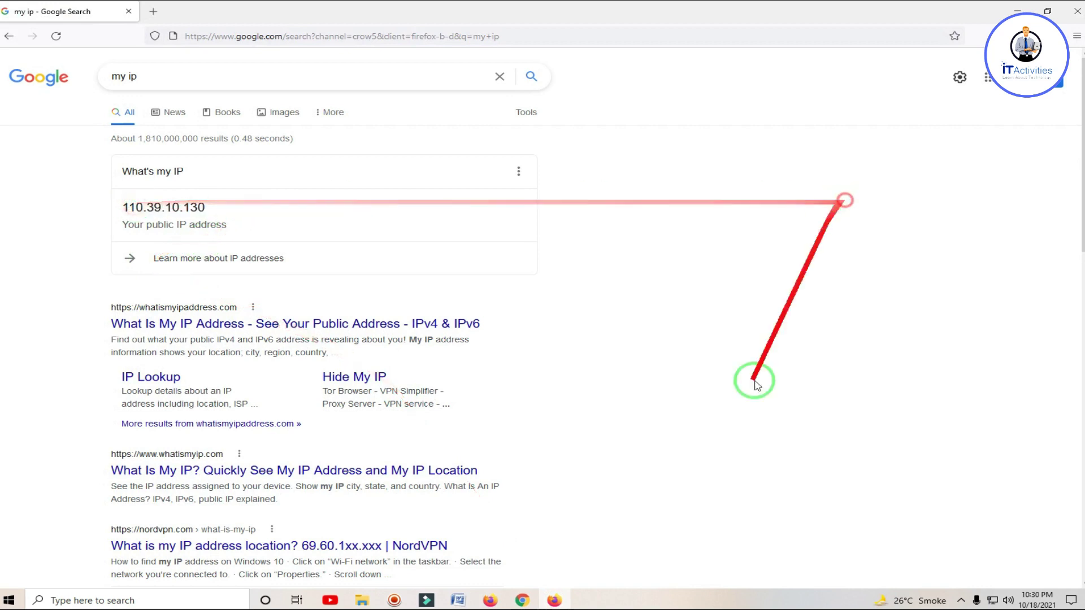
click(554, 600)
click(45, 31)
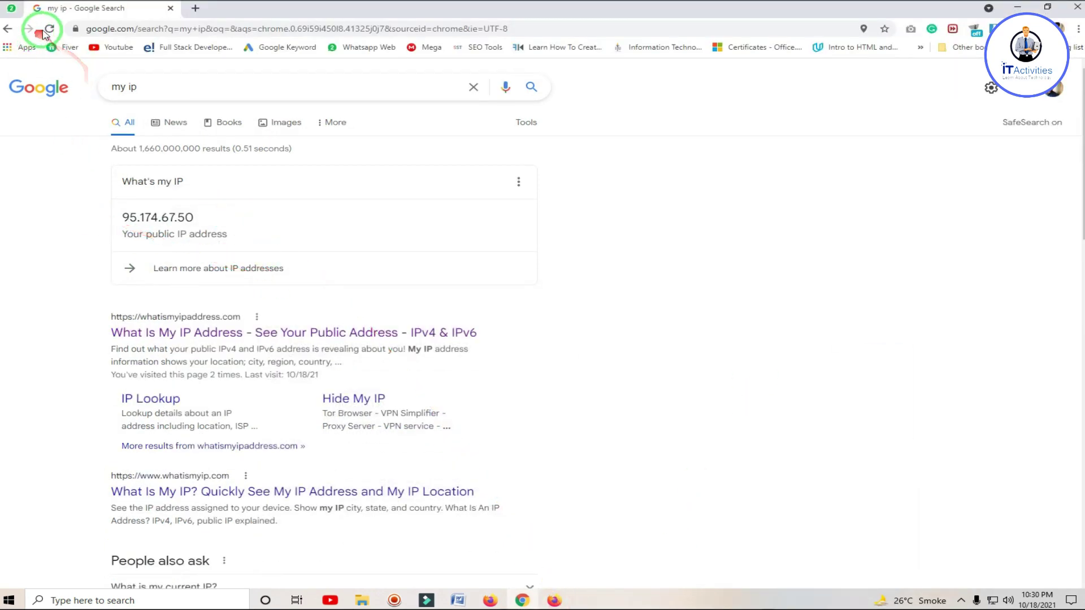
drag(122, 217, 262, 210)
Reconnect the hide.me proxy and reload the "my ip" results page in Chrome.
click(974, 29)
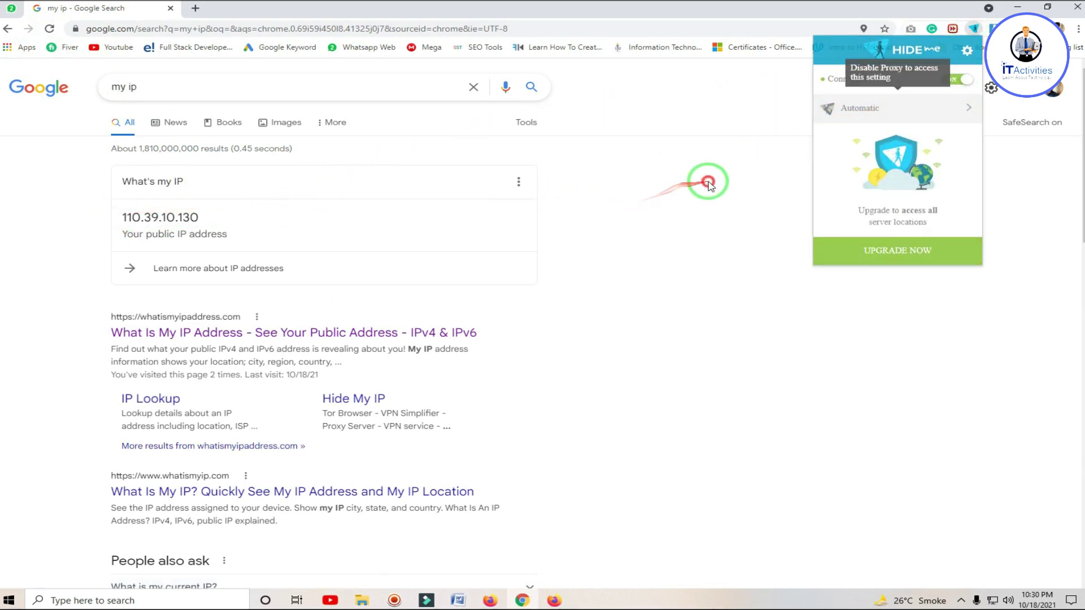
click(49, 30)
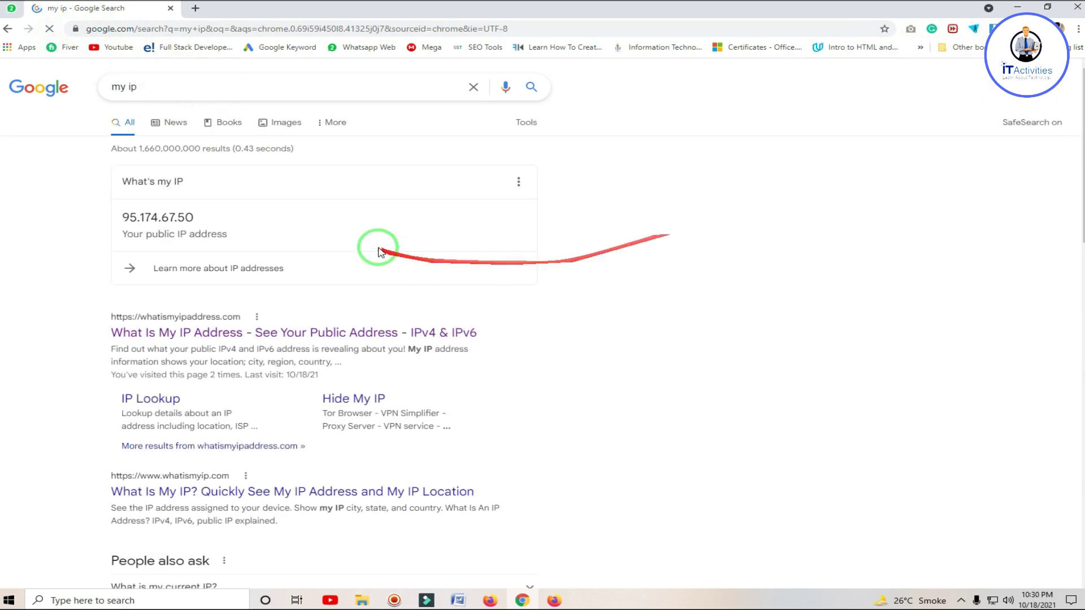
Check the public IP address, open the whatismyipaddress.com result, examine the country shown there and accept the privacy notice.
drag(229, 221, 101, 217)
click(365, 212)
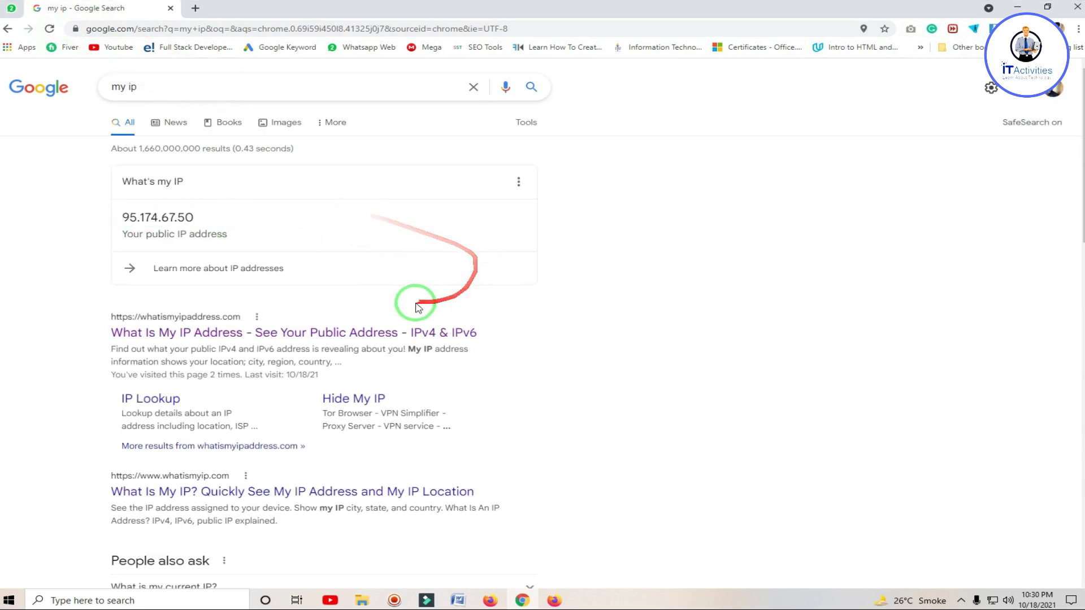
click(350, 333)
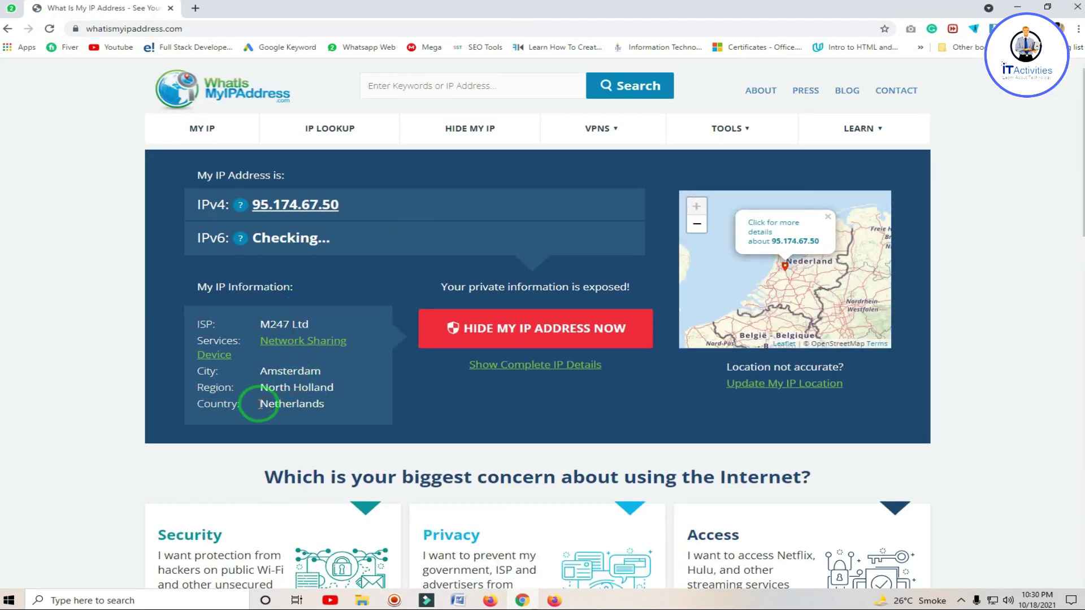
drag(259, 402, 353, 401)
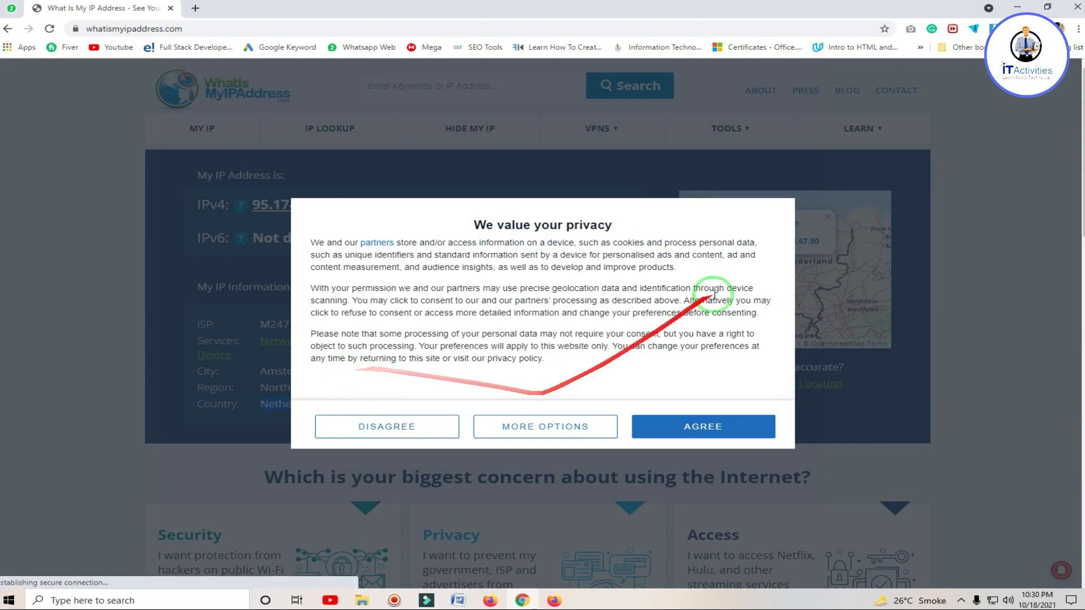
click(721, 429)
click(345, 403)
Check the hide.me proxy status, reload the "my ip" results in Firefox to compare the public IP address, and return to Chrome.
click(974, 29)
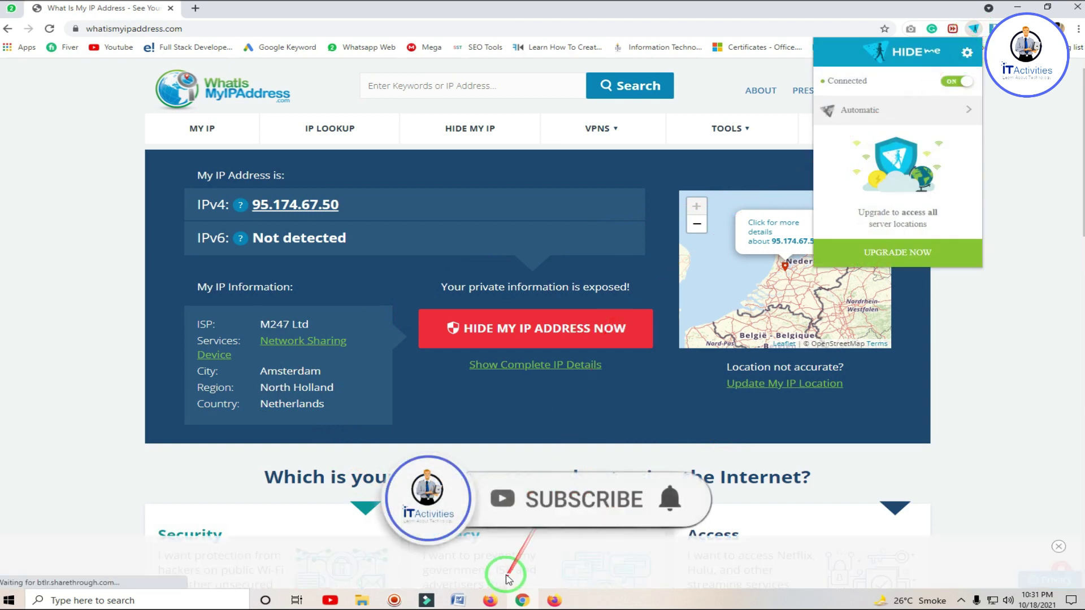
click(554, 600)
click(55, 36)
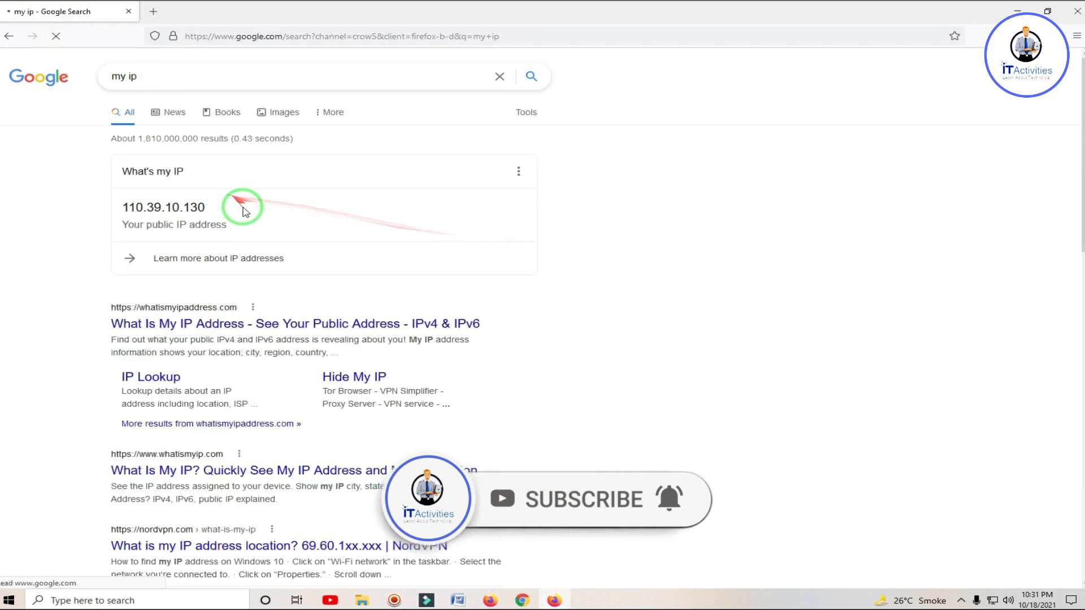
drag(243, 210, 73, 213)
click(672, 240)
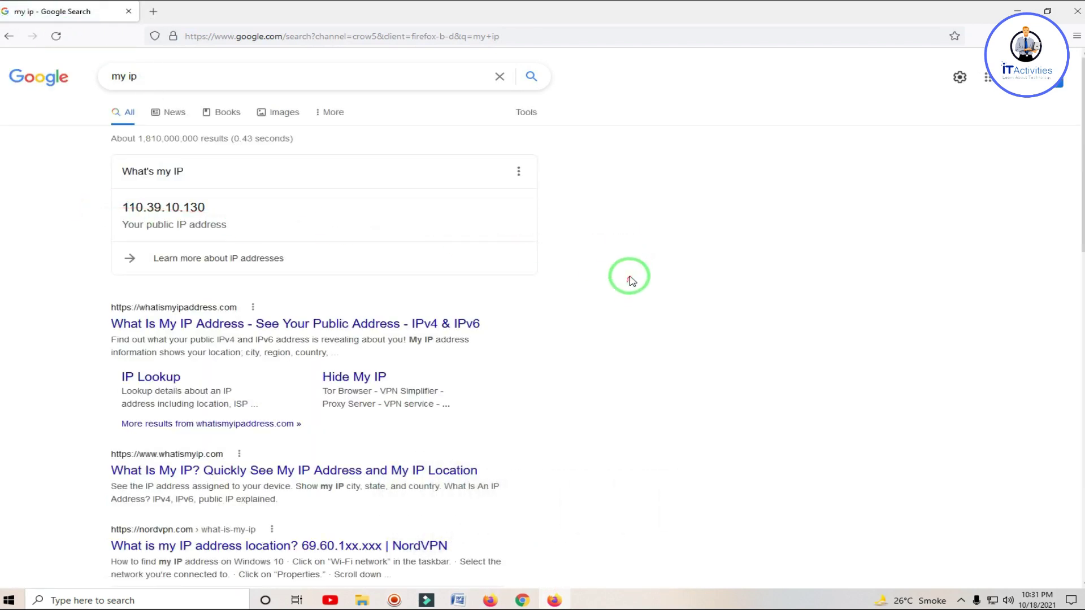
click(1004, 10)
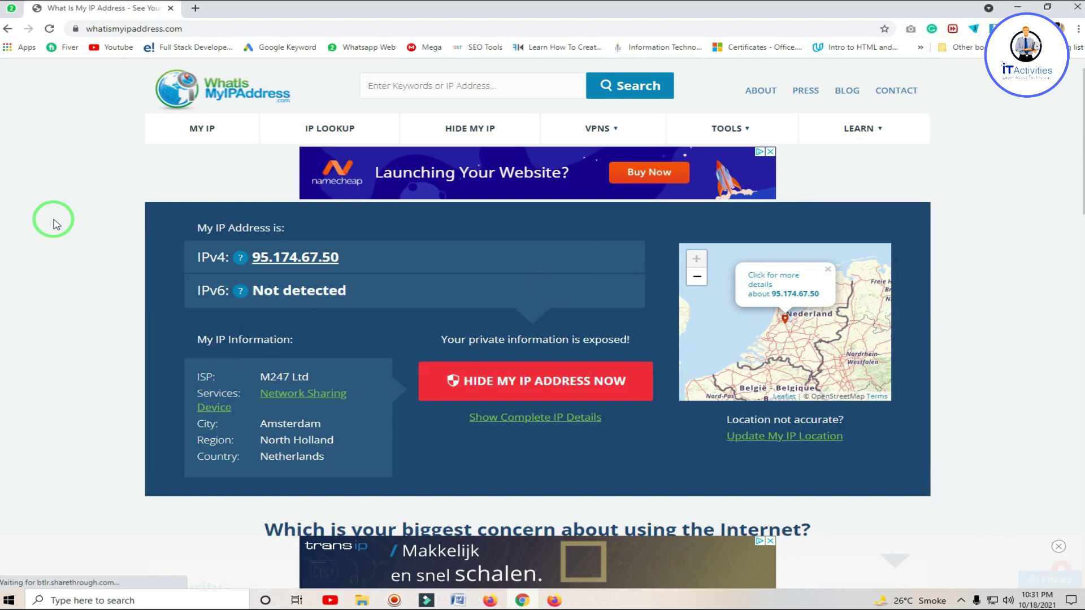
Review the hide.me proxy's connection status and search Google for "hide. me" in a new Chrome tab.
click(976, 27)
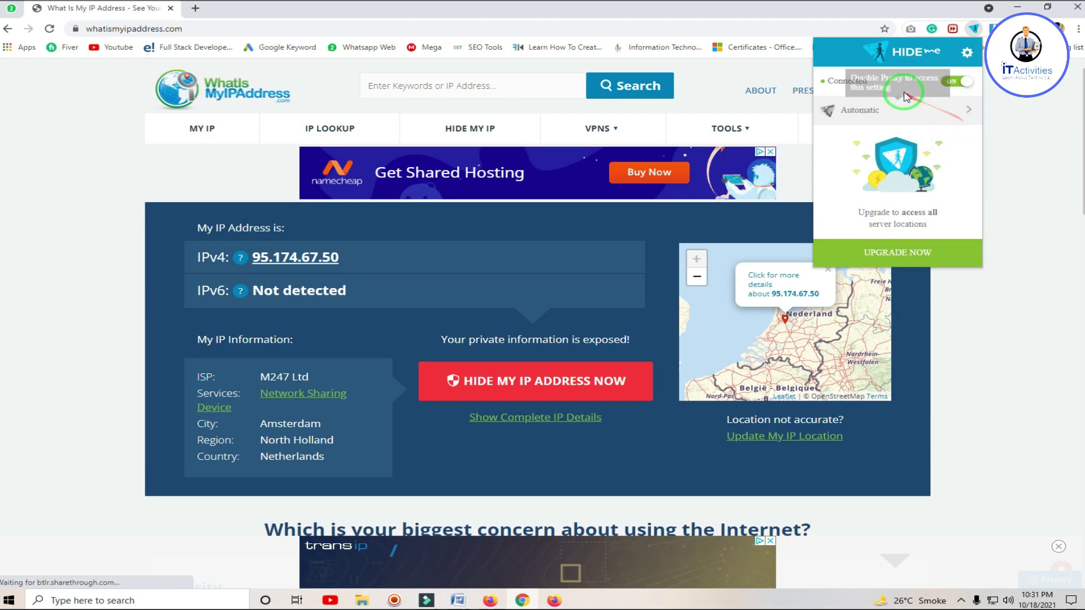
click(198, 8)
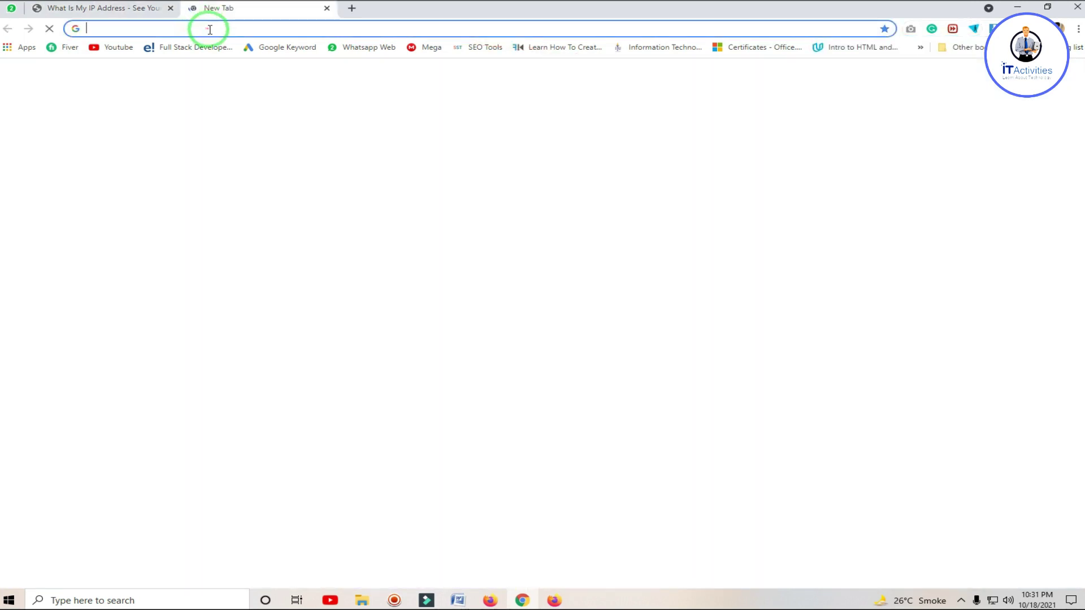
click(205, 28)
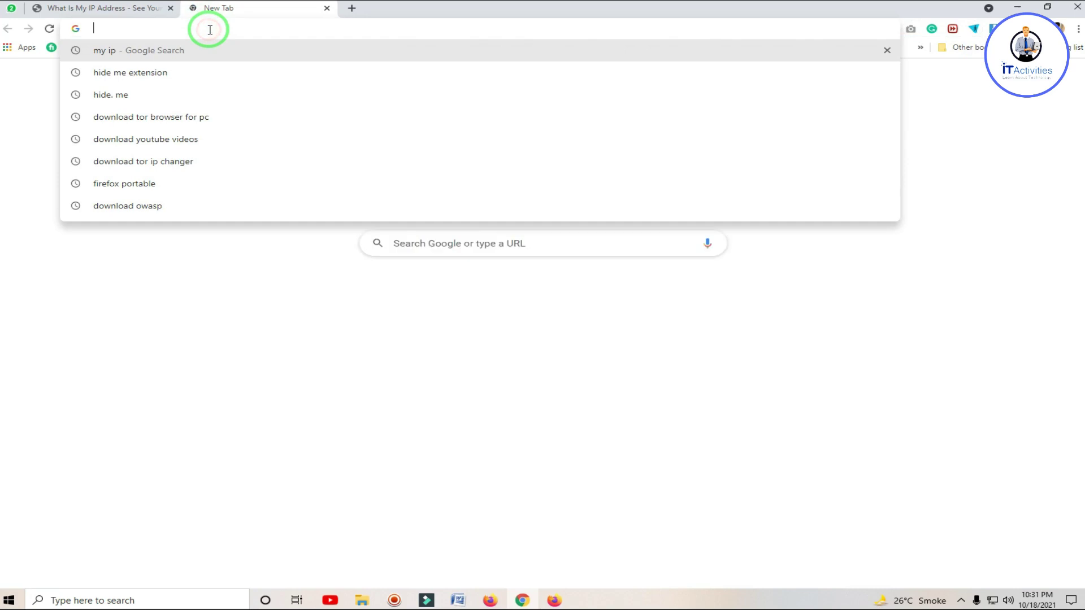
click(199, 93)
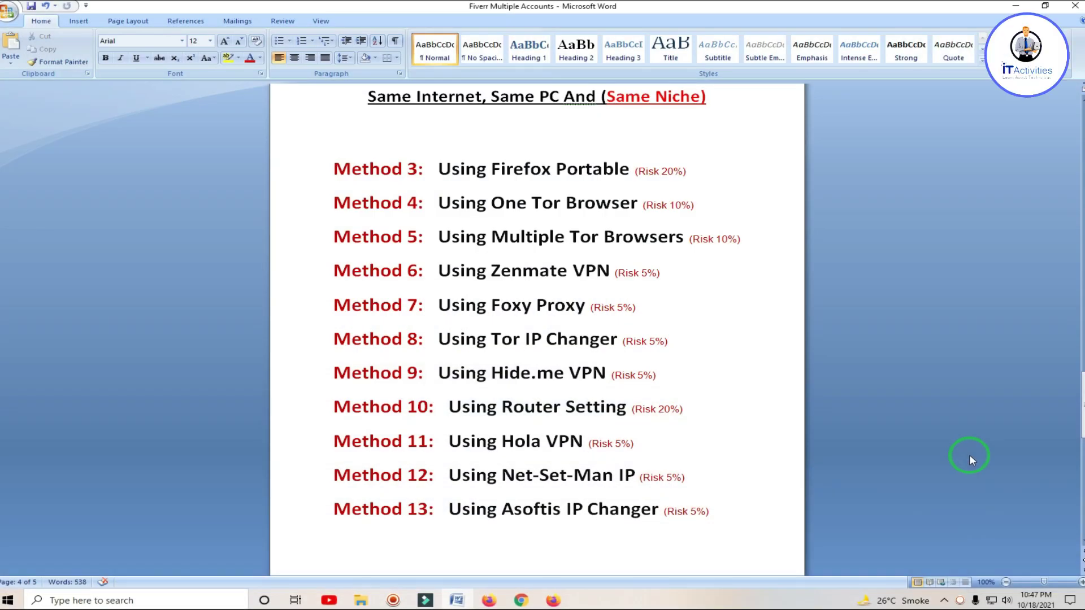
Highlight the Method 10 entry about using the router setting in the Fiver Multiple Accounts Word document.
drag(334, 408, 678, 408)
click(500, 417)
drag(503, 412, 696, 413)
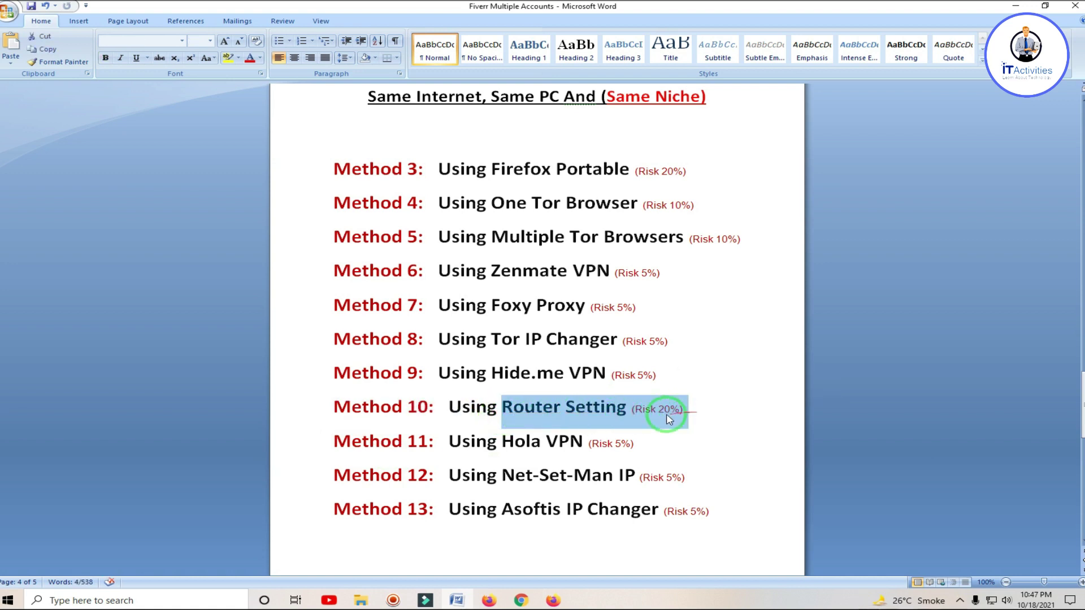
drag(448, 412, 687, 412)
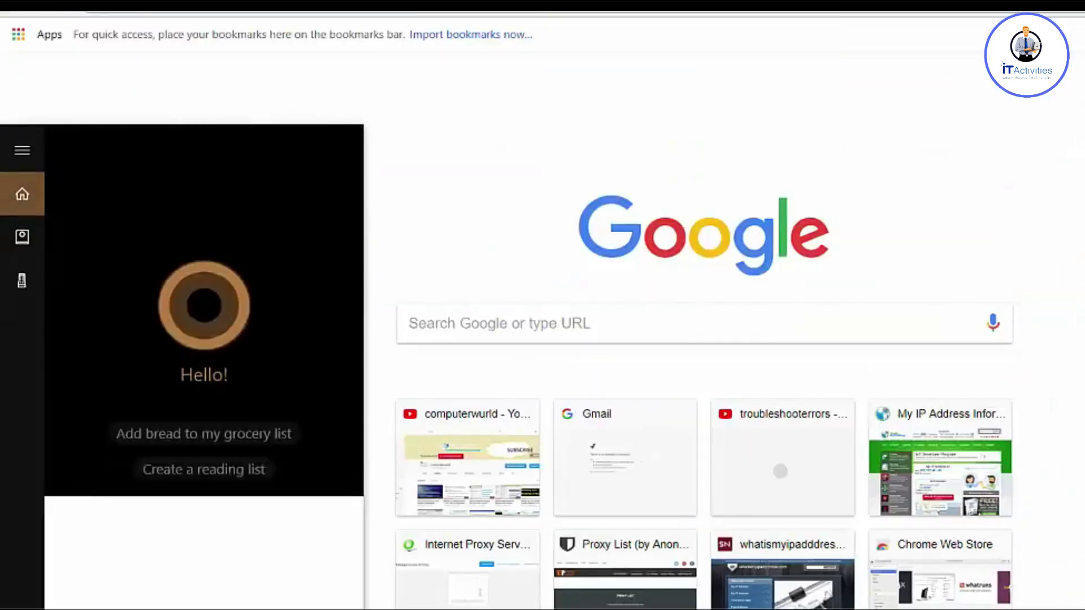
Search Windows for "internet options", open Internet Options and bring up the LAN settings for its connections.
text(internet)
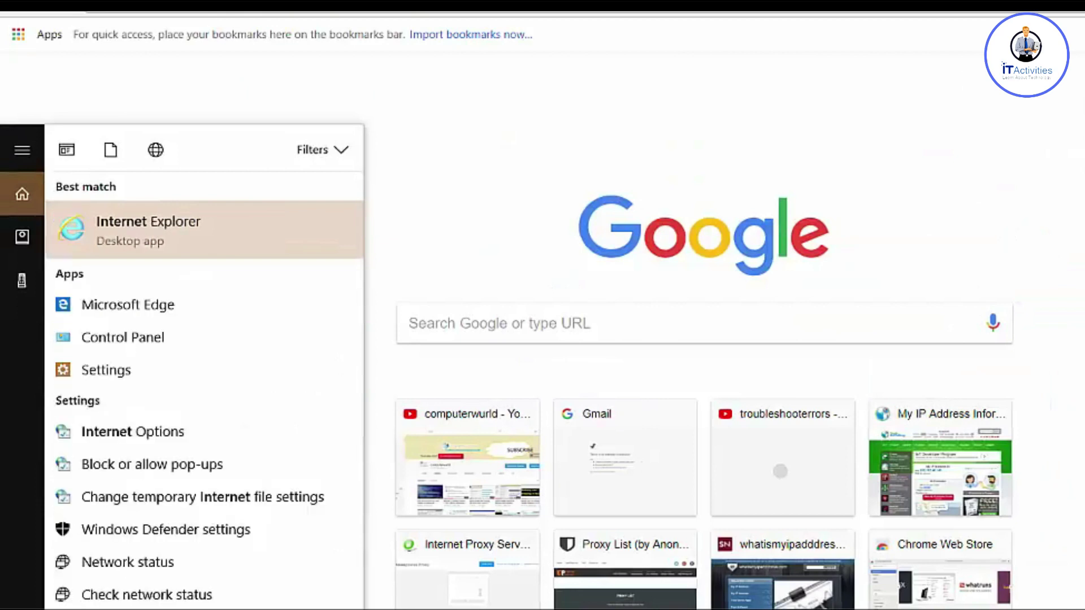
text( options)
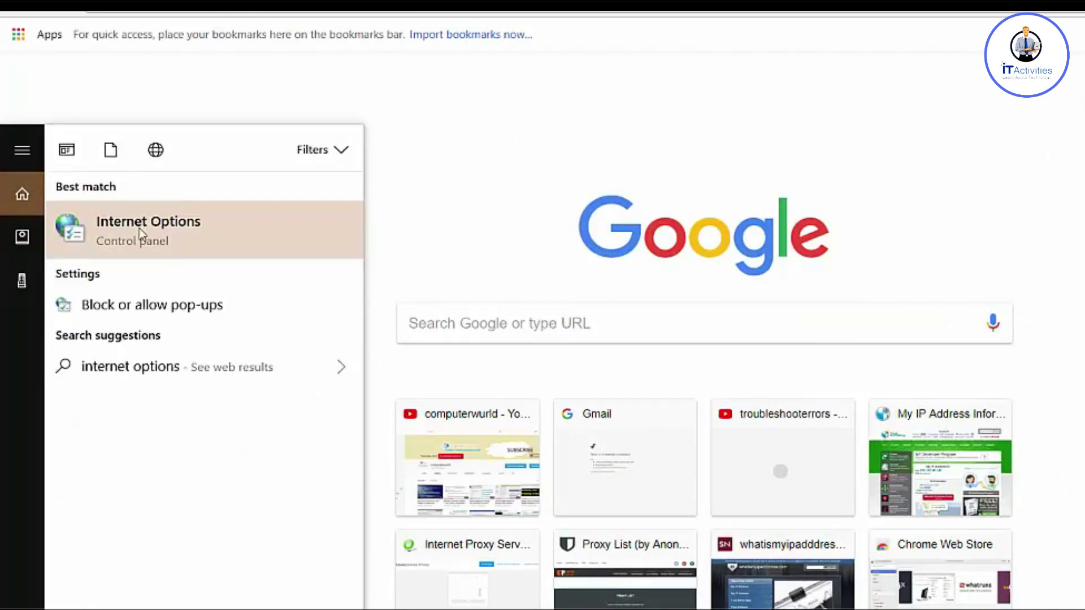
click(141, 232)
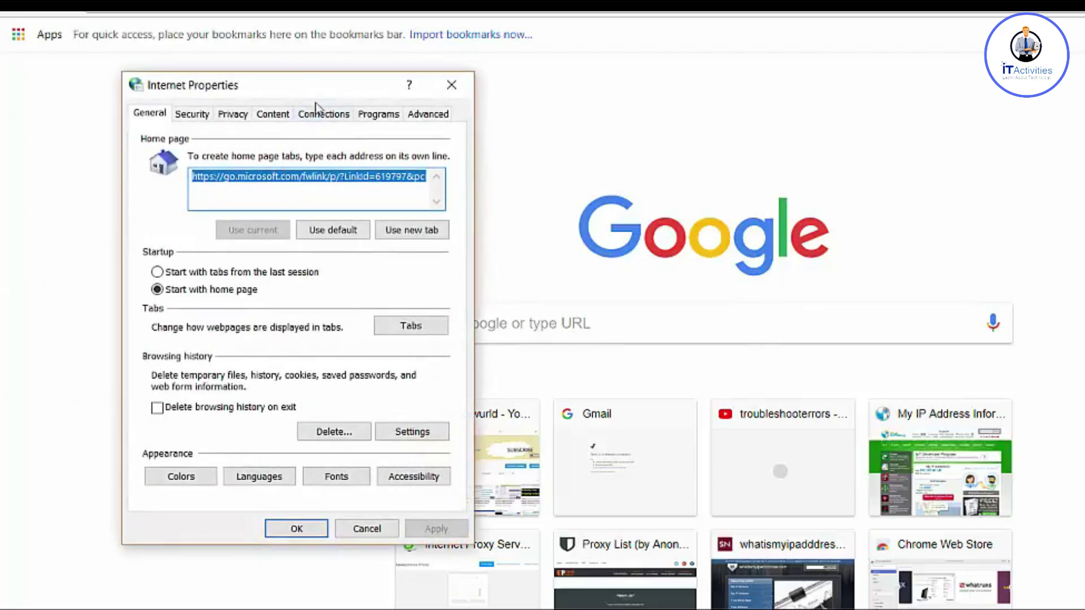
drag(315, 90, 313, 70)
click(327, 94)
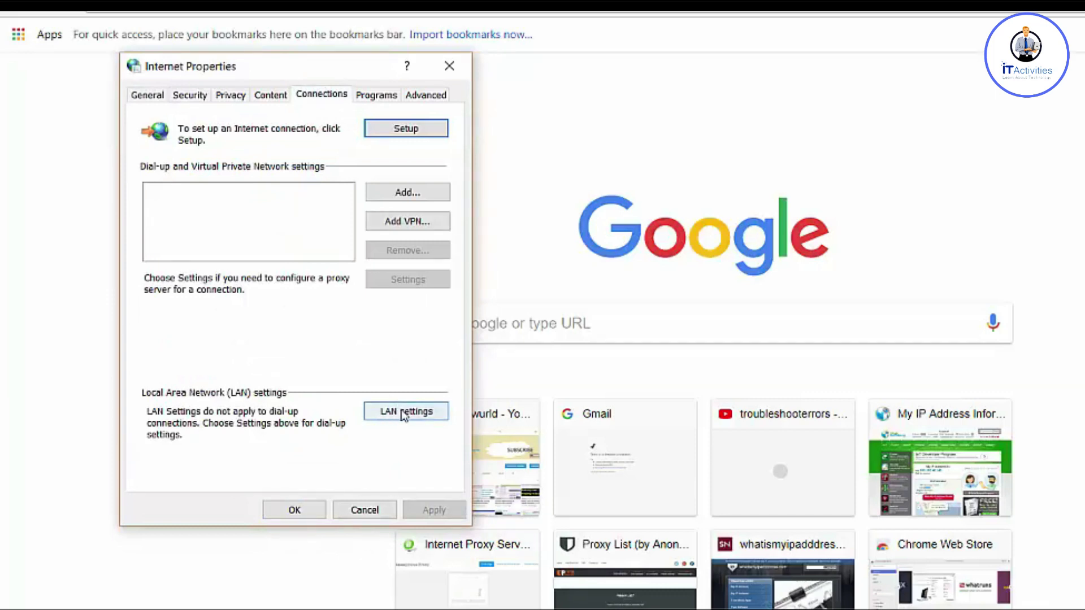
click(404, 415)
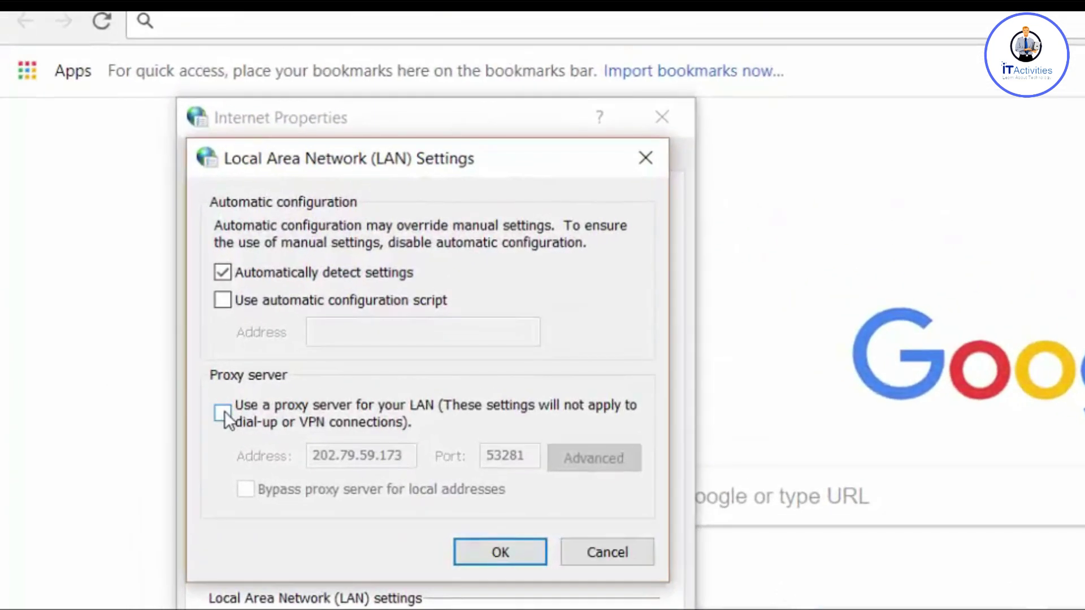
Enable the LAN proxy server 202.79.59.173 on port 53281, bypassed for local addresses, and reload whatismyipaddress.com.
click(151, 266)
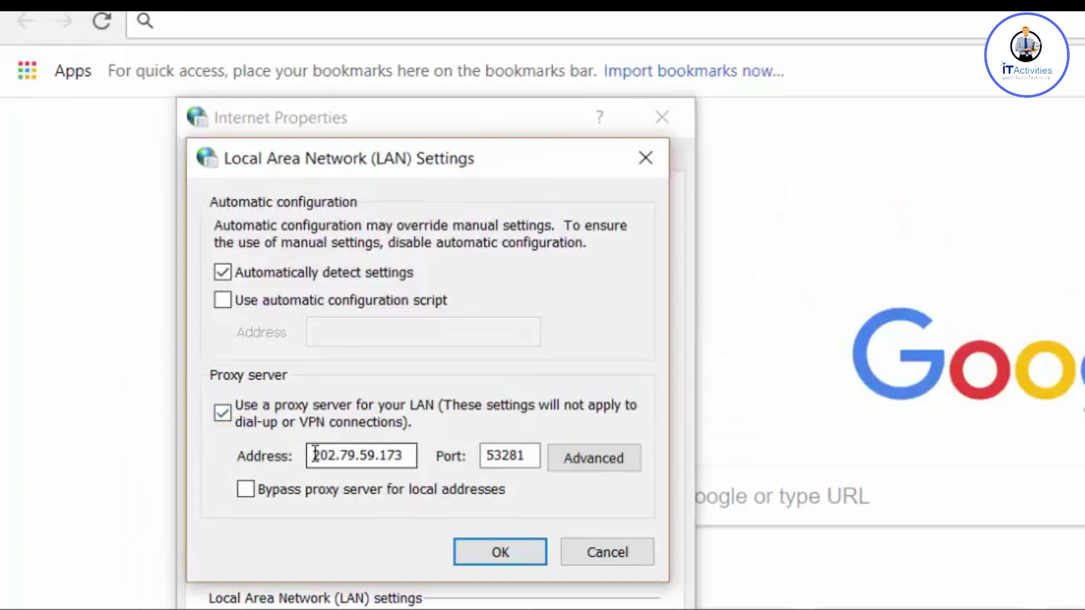
drag(315, 454, 409, 454)
drag(488, 452, 514, 450)
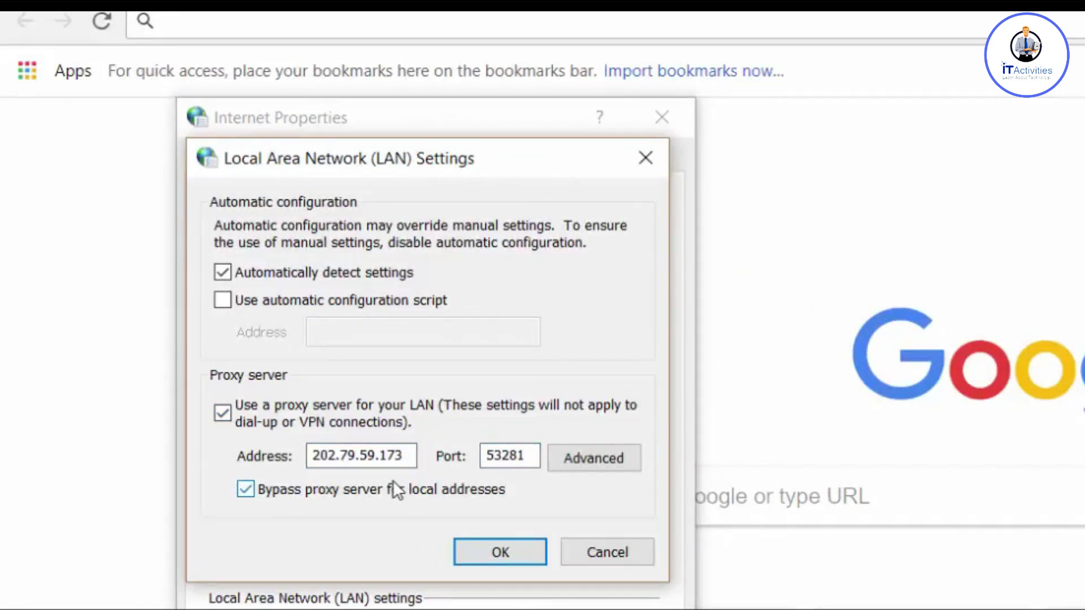
click(501, 550)
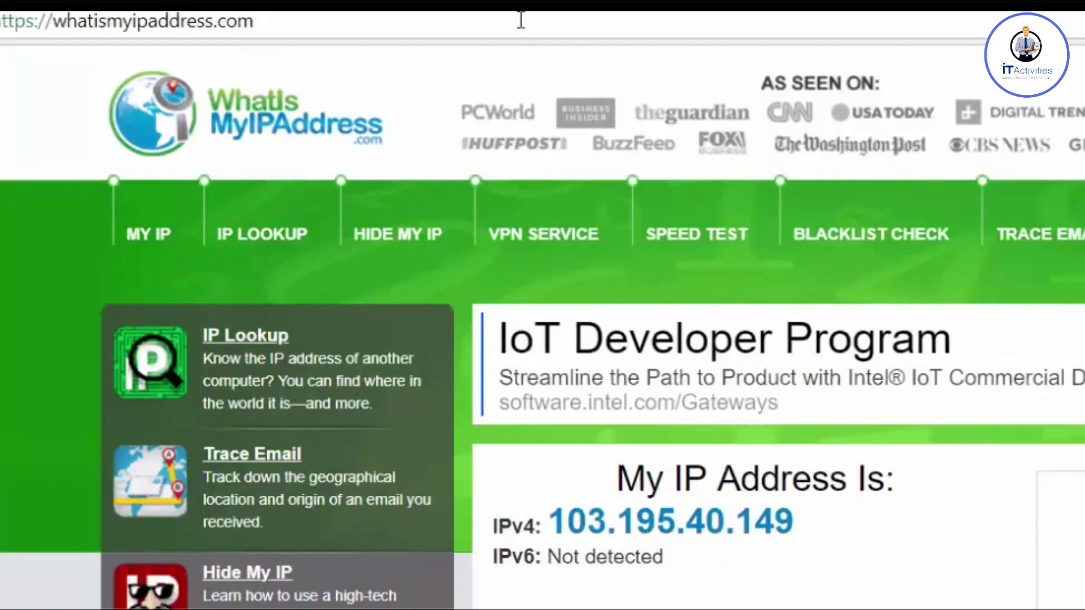
click(520, 20)
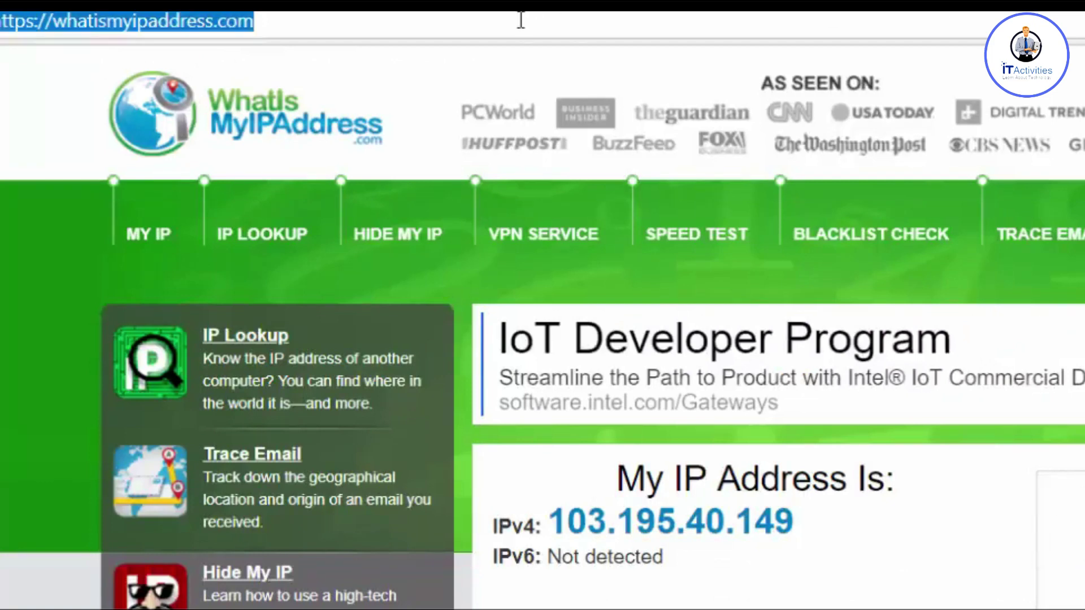
key(Return)
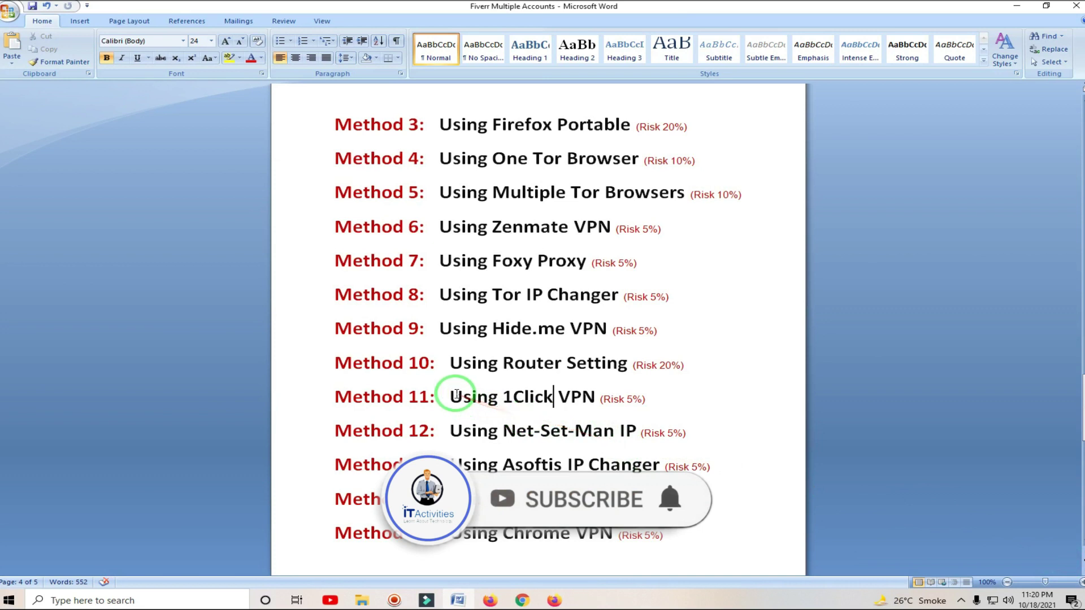
Review the Method 11 entry about 1Click VPN and the whole list from Method 3 to Method 15 in the Word document.
drag(373, 381, 417, 382)
drag(519, 397, 589, 392)
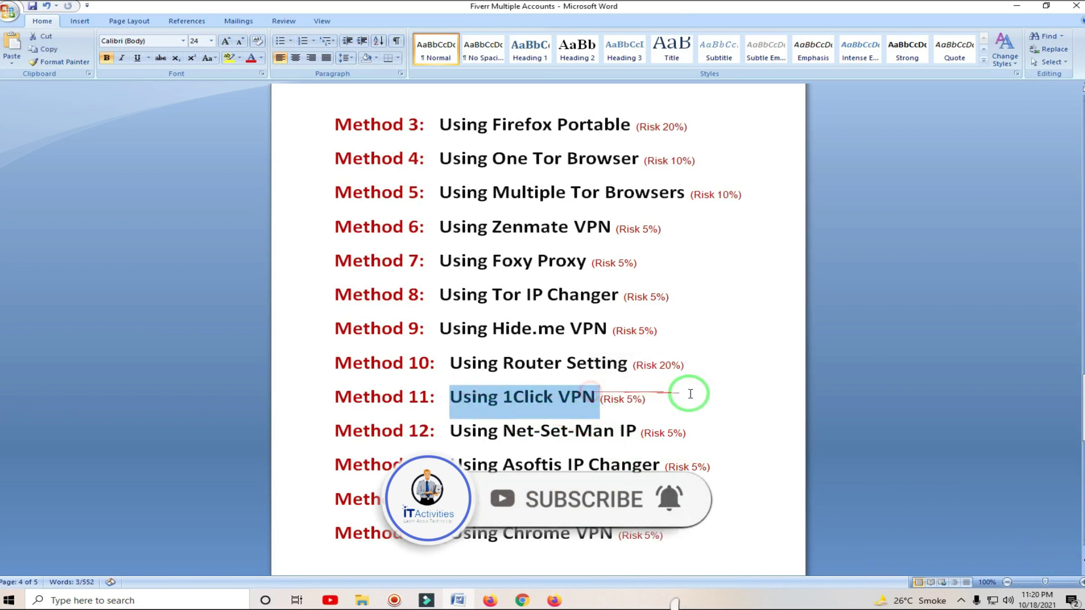
drag(687, 500, 537, 126)
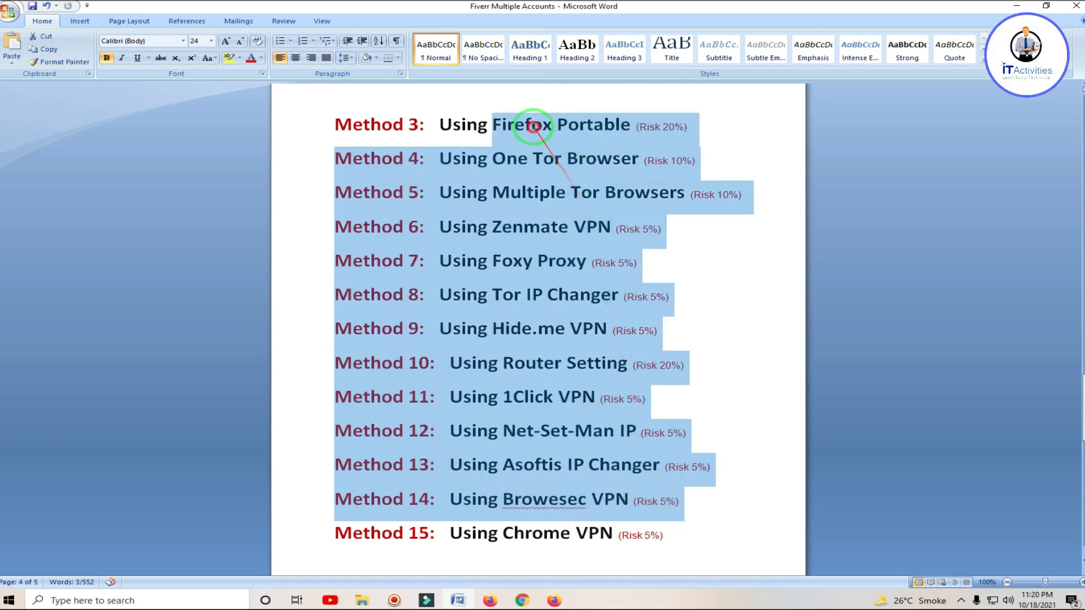
click(633, 400)
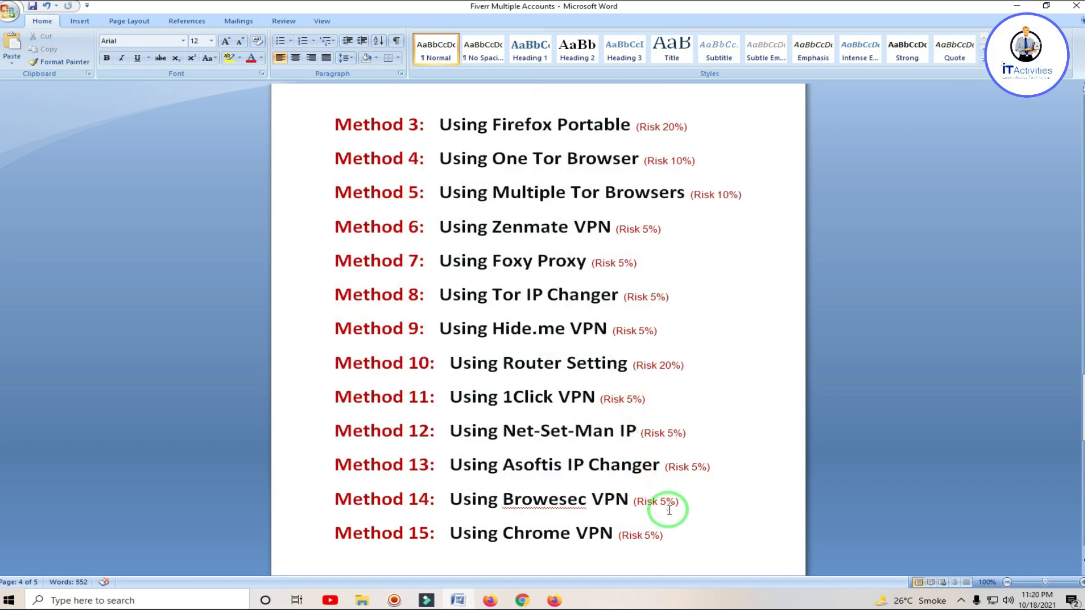
drag(670, 539, 351, 129)
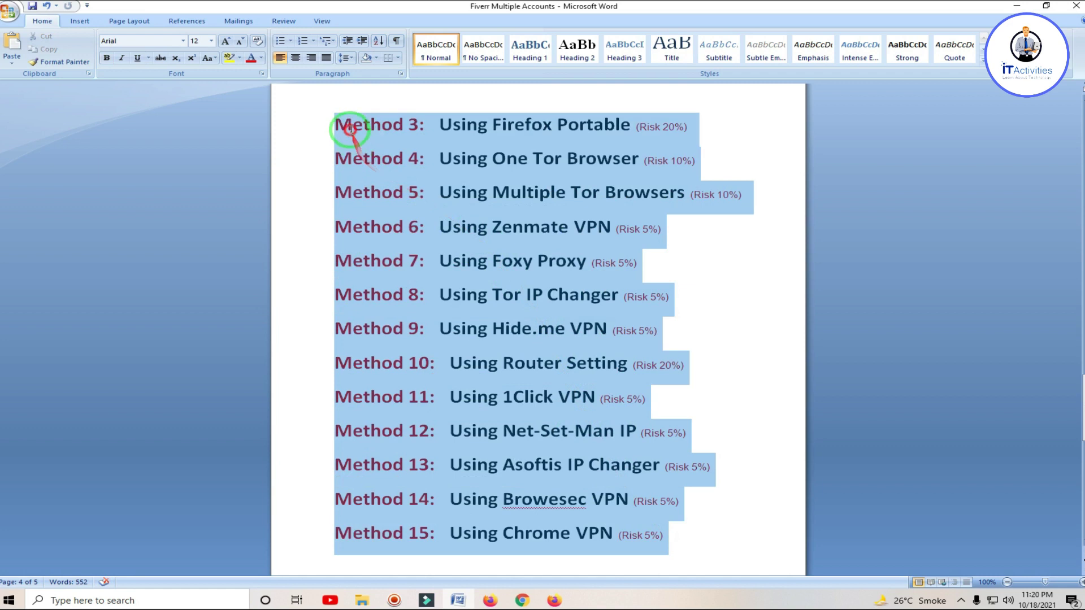
click(693, 534)
drag(687, 537, 351, 114)
click(671, 364)
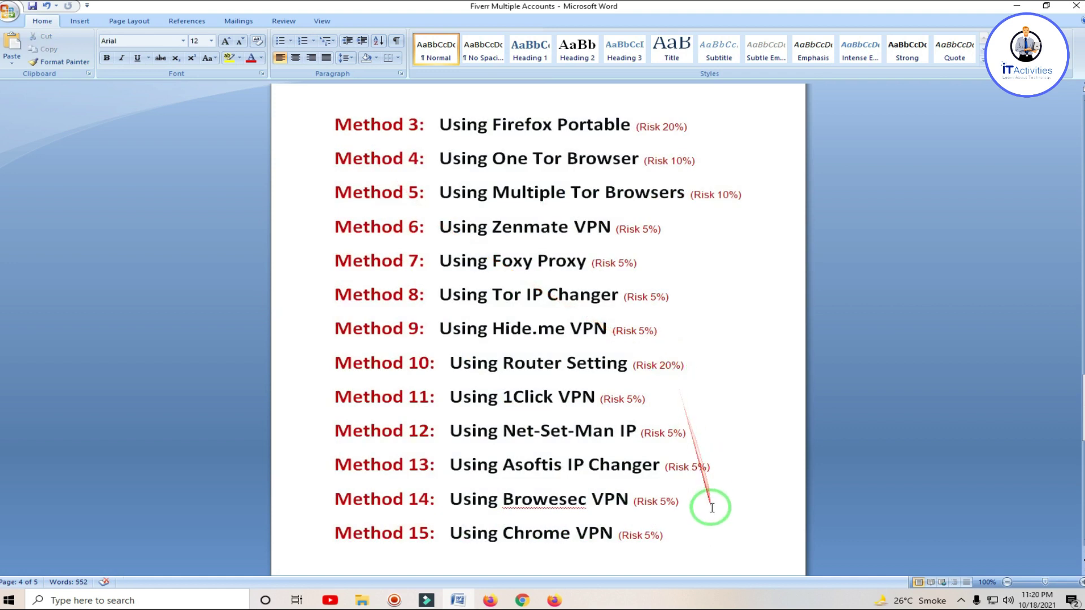
drag(711, 523, 361, 141)
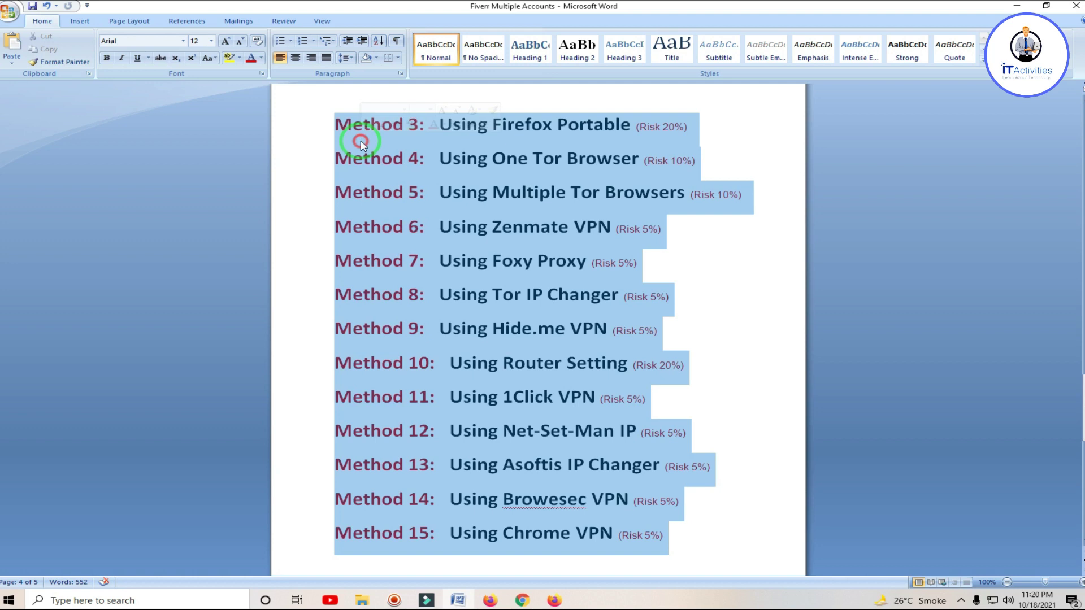
click(671, 535)
drag(672, 534, 346, 139)
click(659, 364)
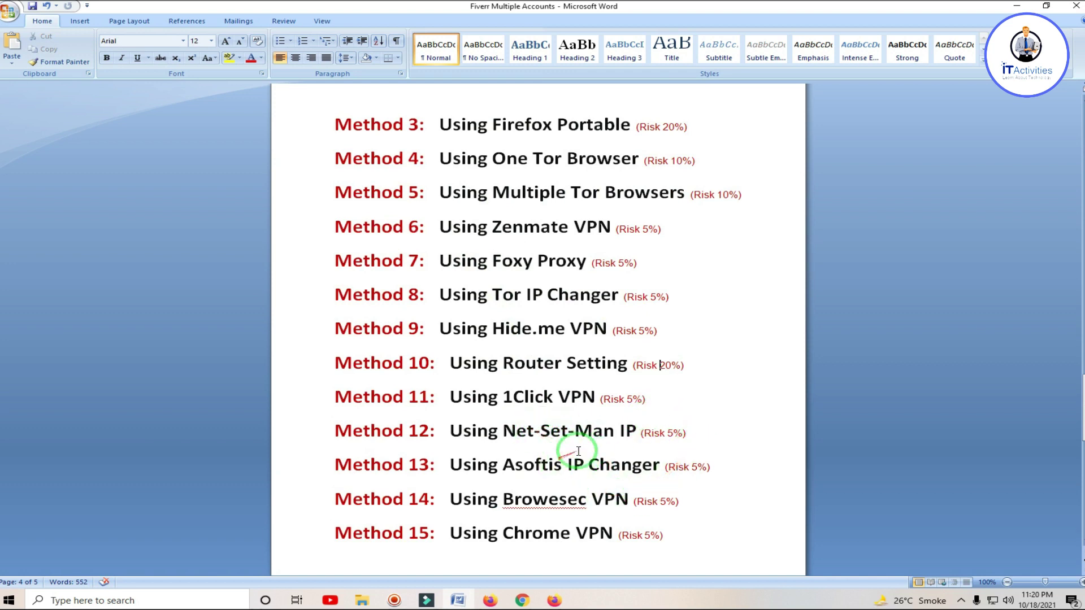
Search Google in Chrome for "1click vpn extension" and open the Chrome Web Store page of 1clickVPN - Free VPN for Chrome.
click(522, 600)
right_click(280, 29)
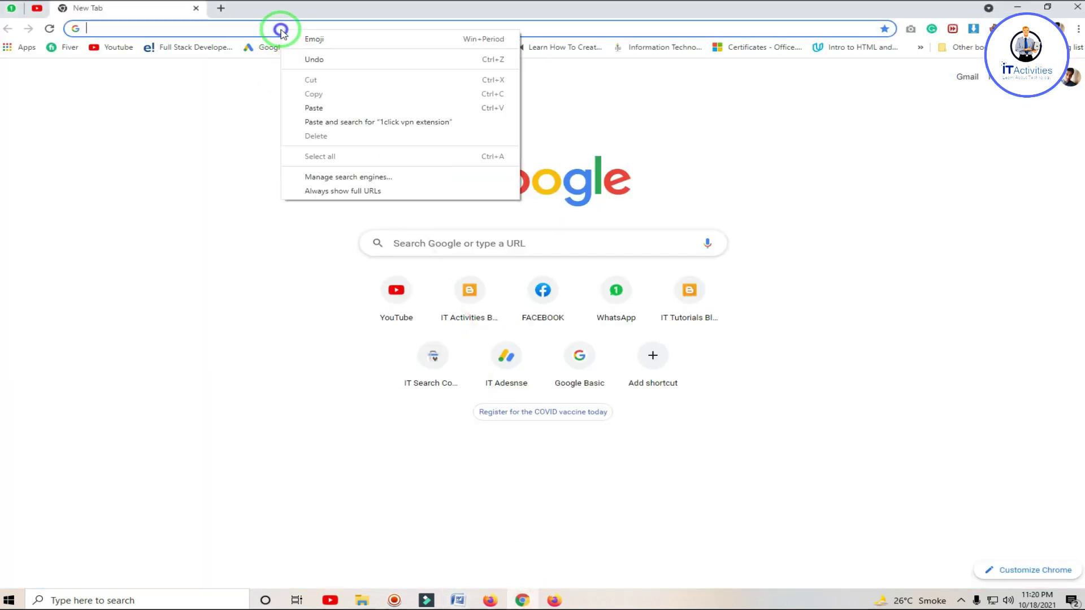
click(347, 121)
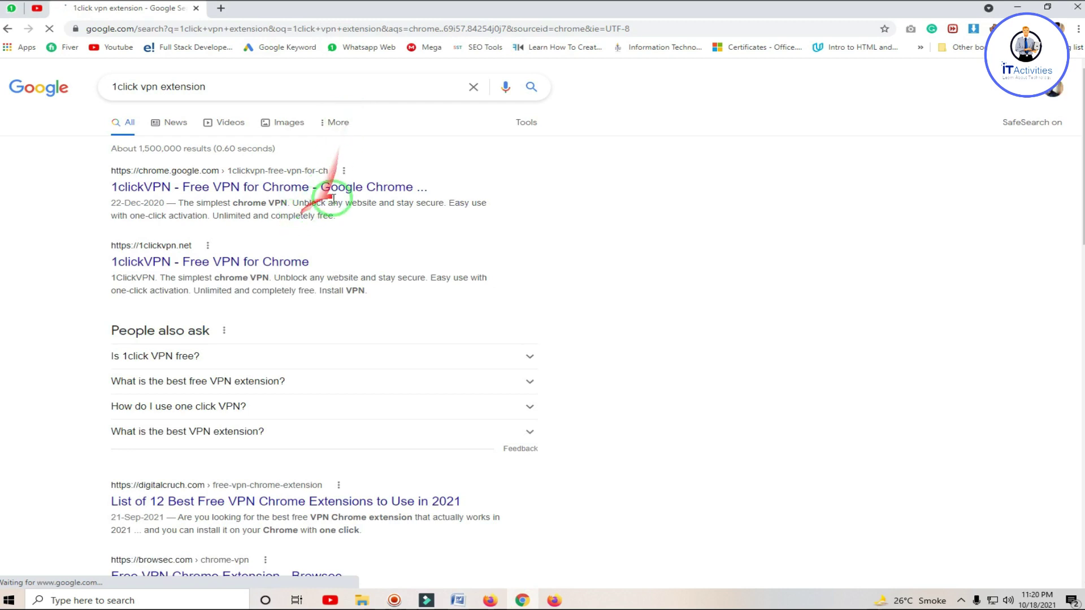
click(261, 188)
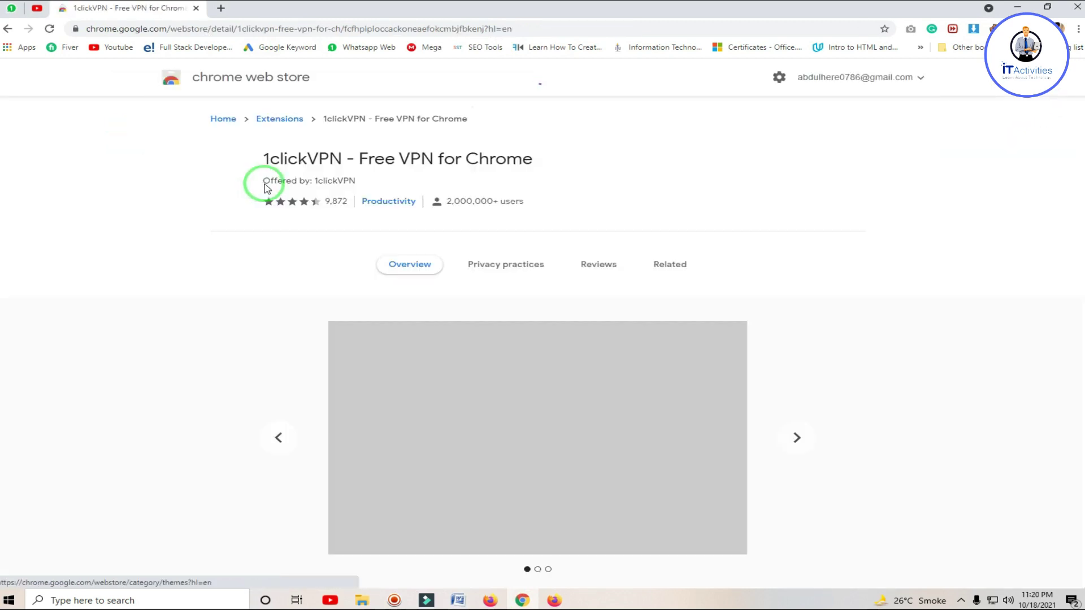
Switch to Firefox, reduce its window from full screen and place it beside the Chrome Web Store page to view the public IP address.
click(561, 602)
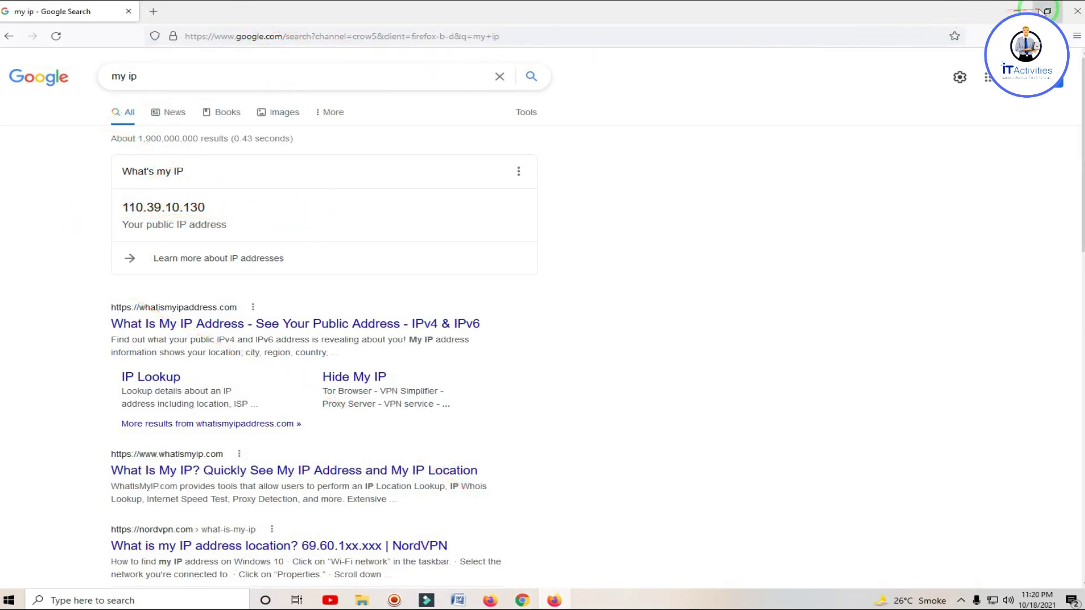
click(1048, 11)
drag(442, 49, 732, 87)
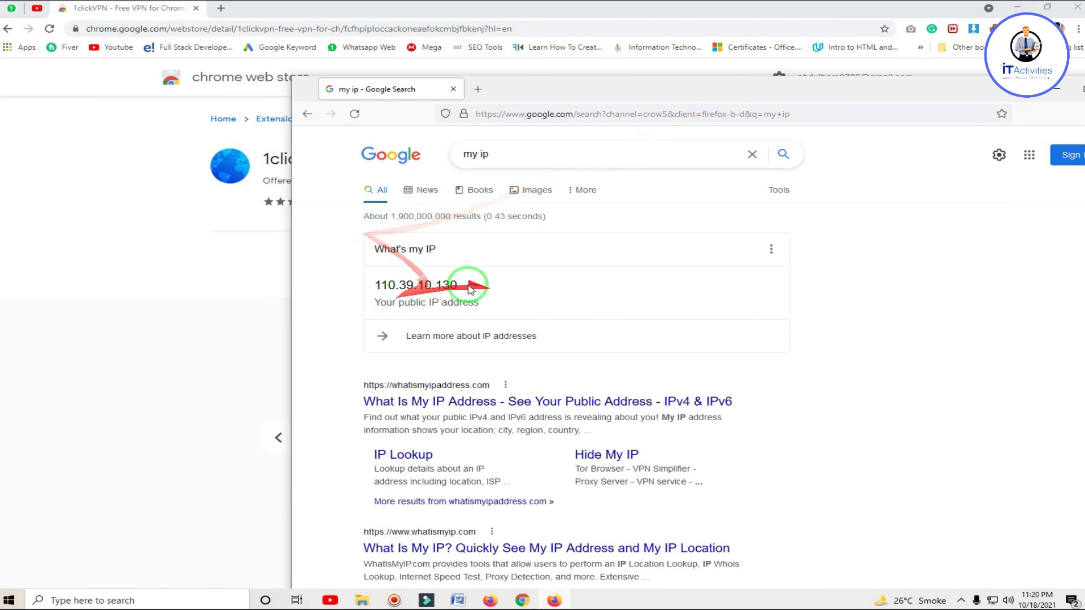
Search Google for "my ip" in a new Chrome tab and view the public IP address.
click(228, 12)
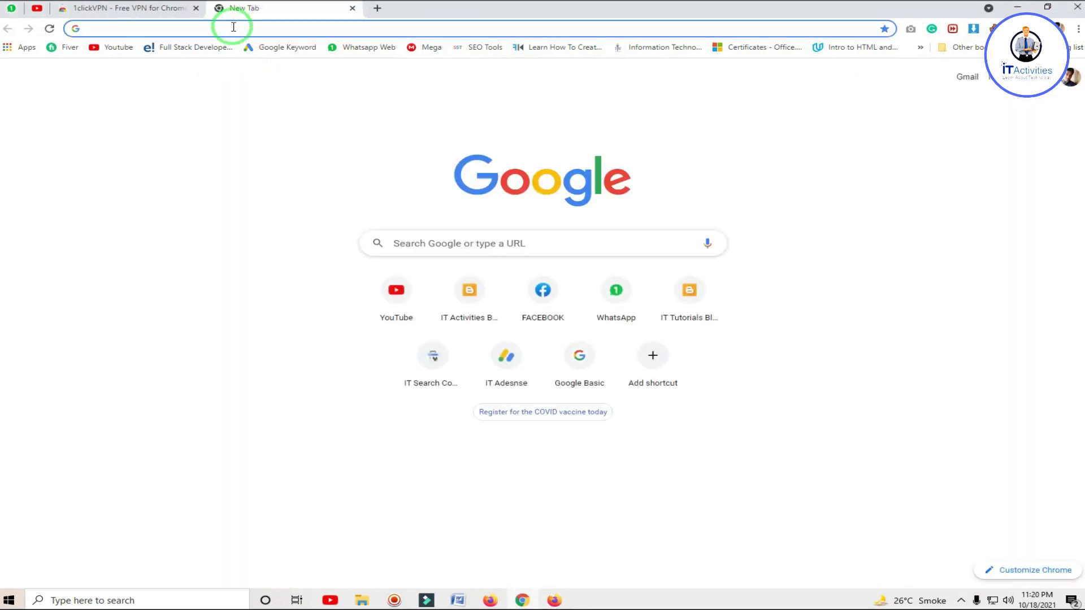
text(my ip)
key(Return)
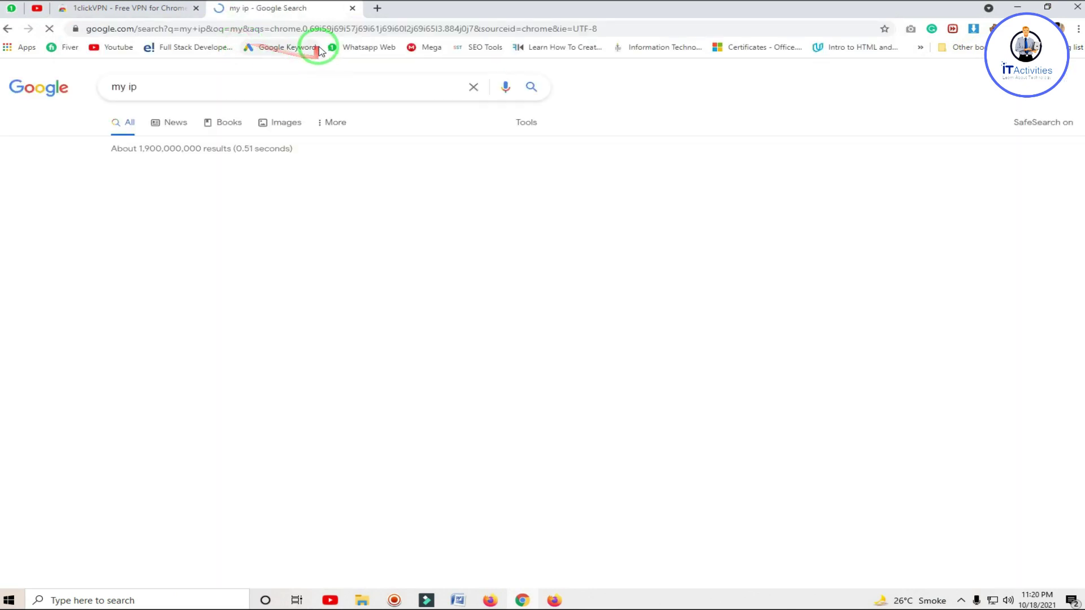
drag(211, 219, 117, 220)
click(617, 218)
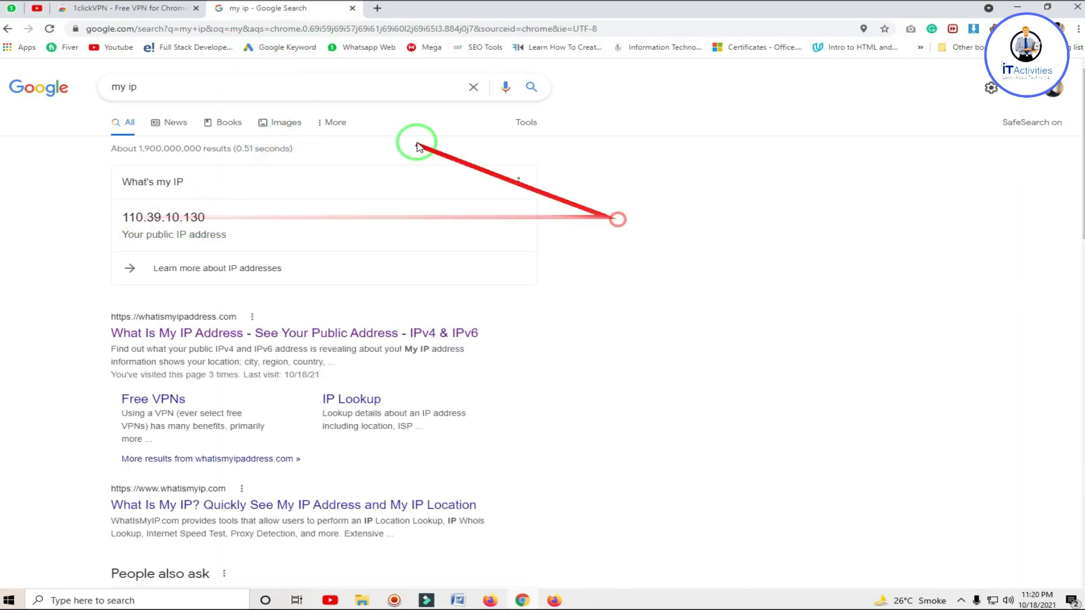
Add 1clickVPN - Free VPN for Chrome to the browser despite the Safe Browsing caution, and check it in the extensions list.
click(158, 8)
click(815, 159)
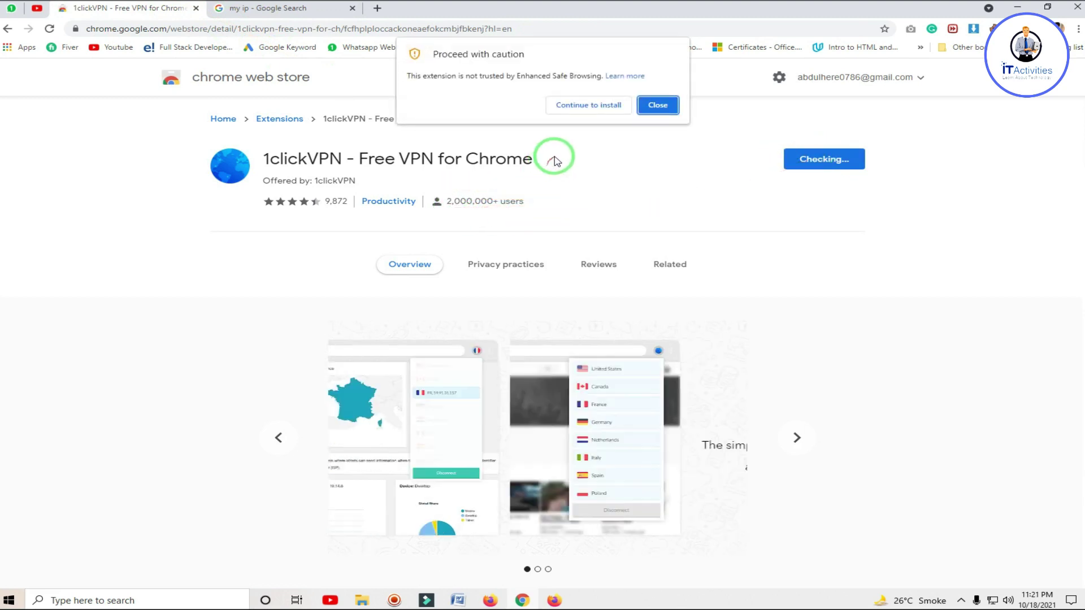
click(593, 107)
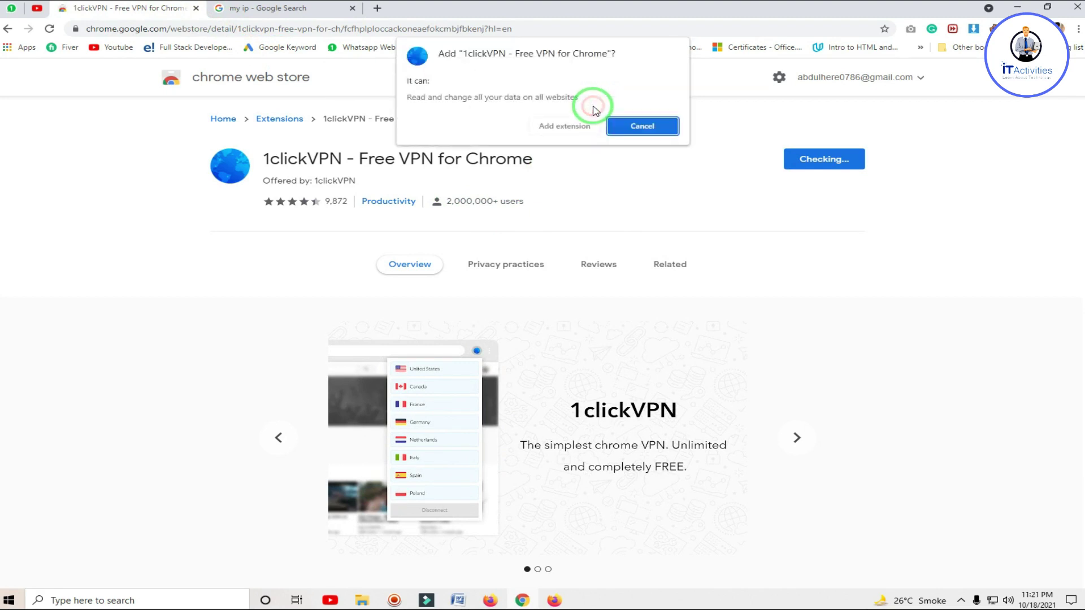
click(572, 127)
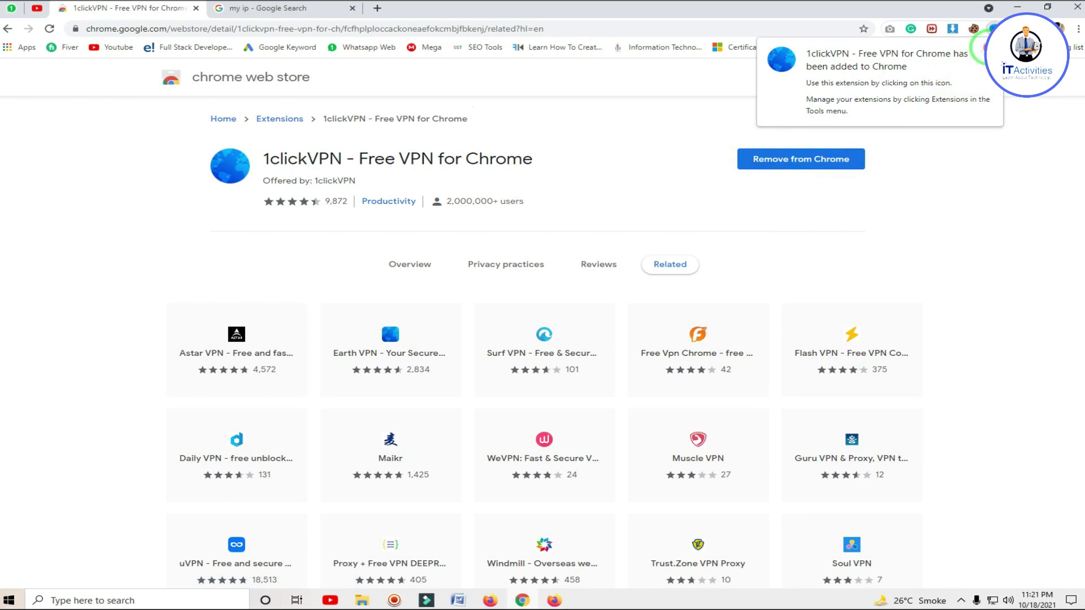
click(993, 28)
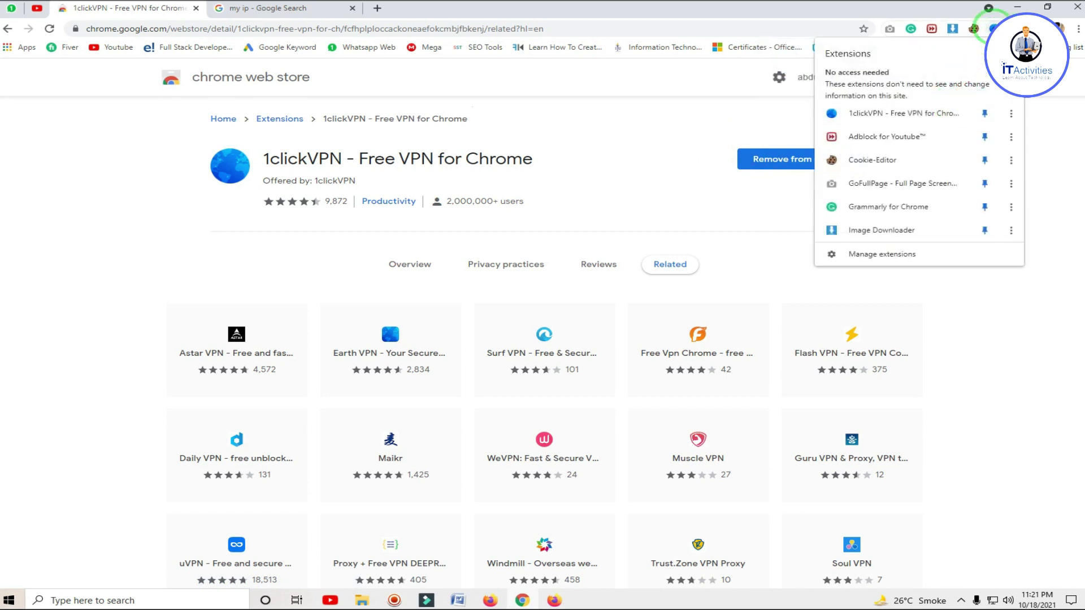
click(600, 126)
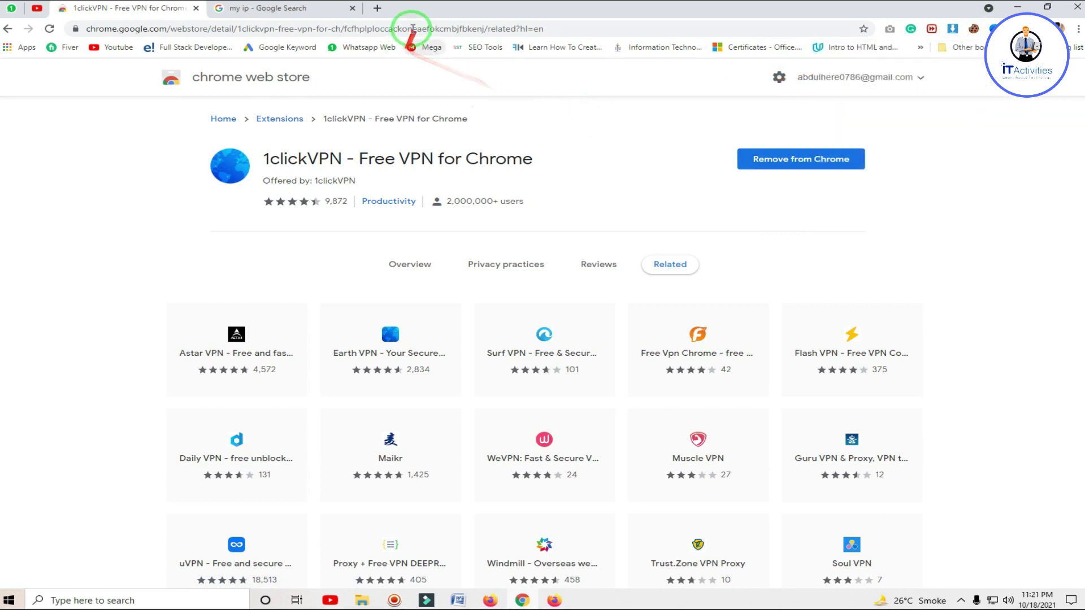
Close the Chrome Web Store page and compare the public IP address in Chrome with the one in Firefox.
click(196, 8)
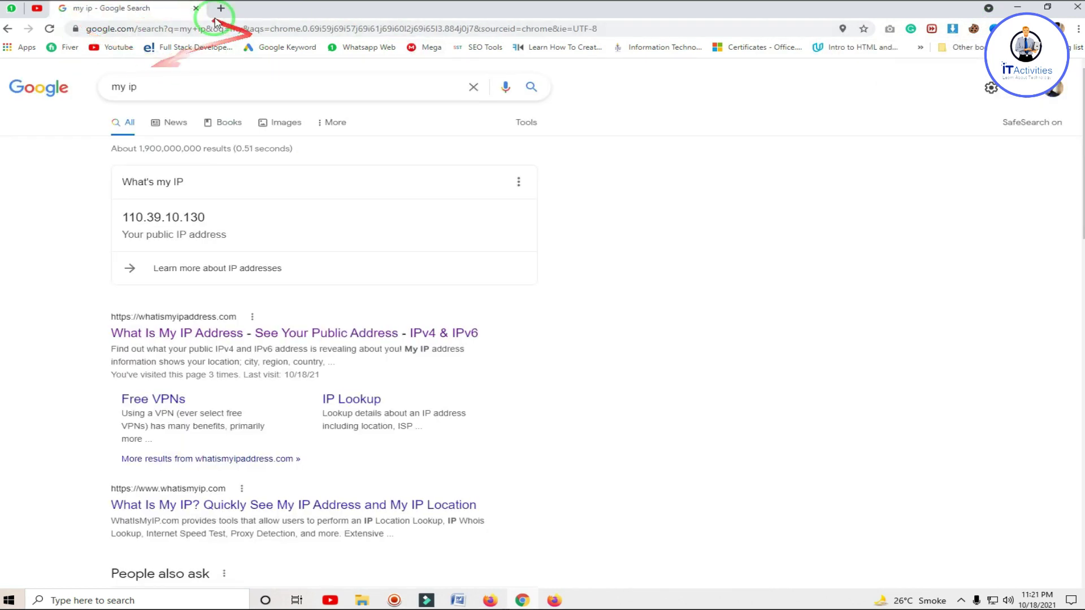
drag(232, 219, 129, 218)
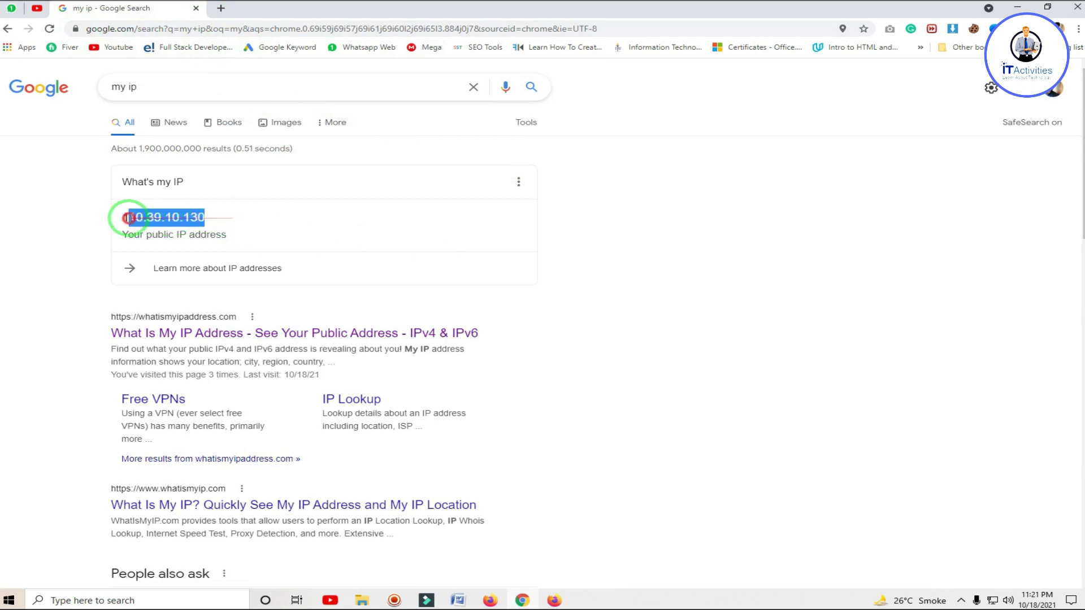
click(554, 600)
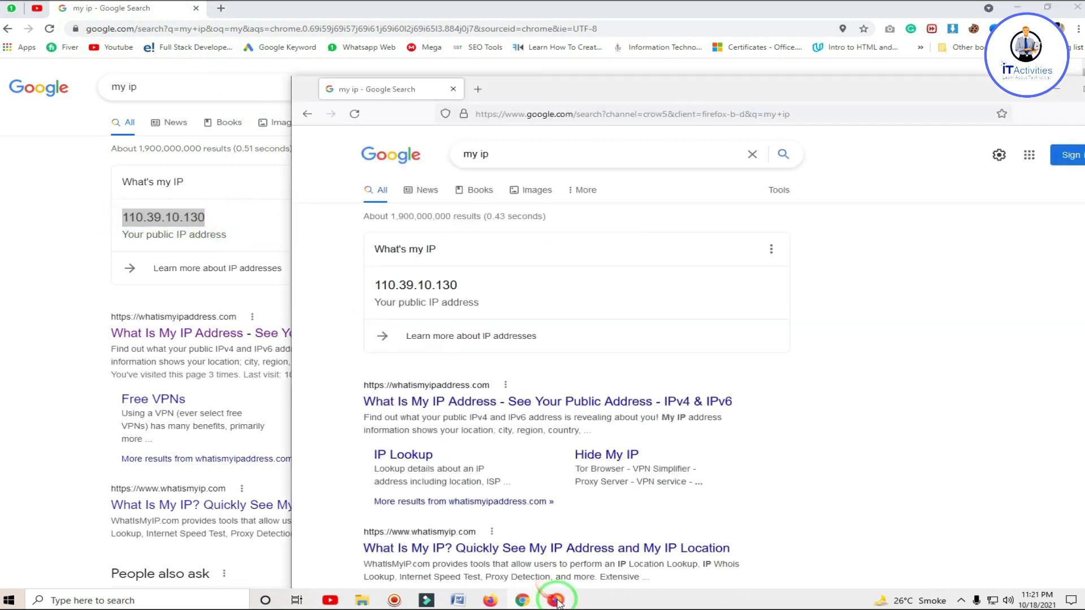
drag(489, 281, 365, 278)
click(925, 218)
click(1056, 89)
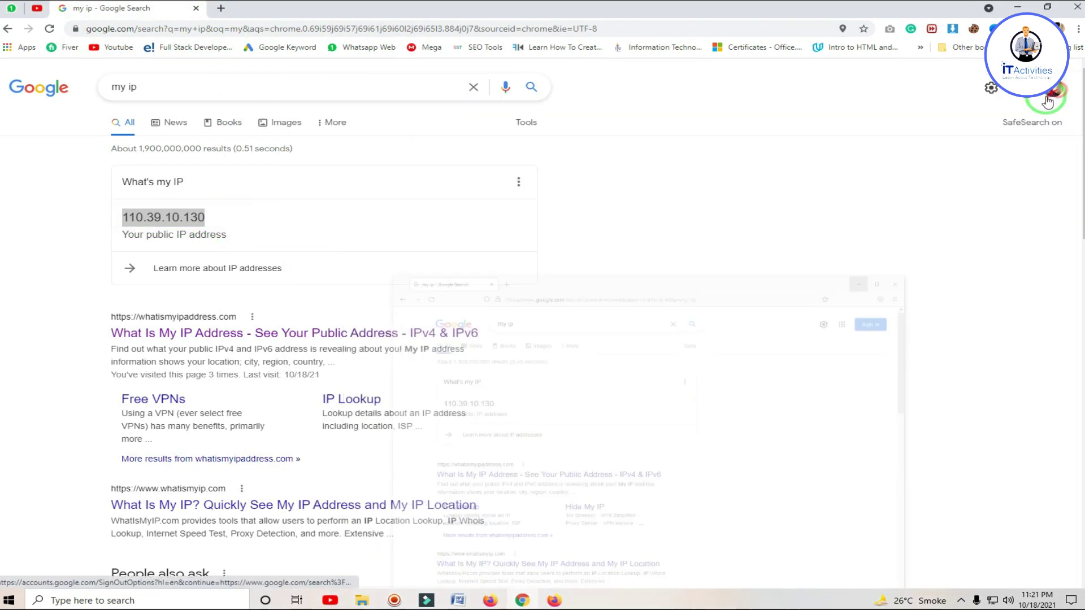
Open the 1ClickVPN install page with its country choices and view the public IP address in Firefox over it.
click(991, 27)
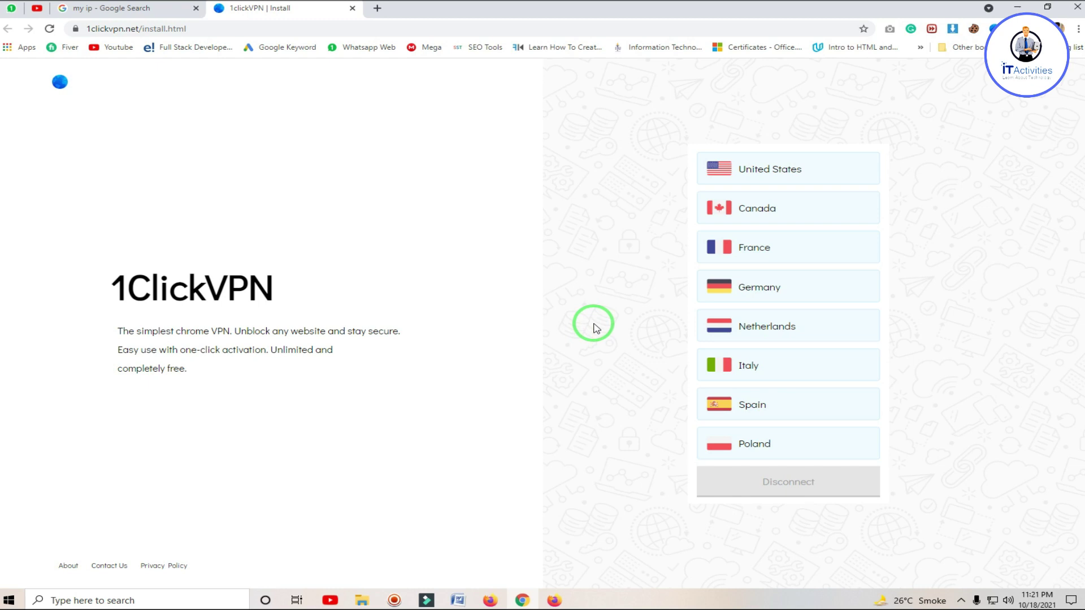
click(554, 600)
drag(693, 90, 551, 69)
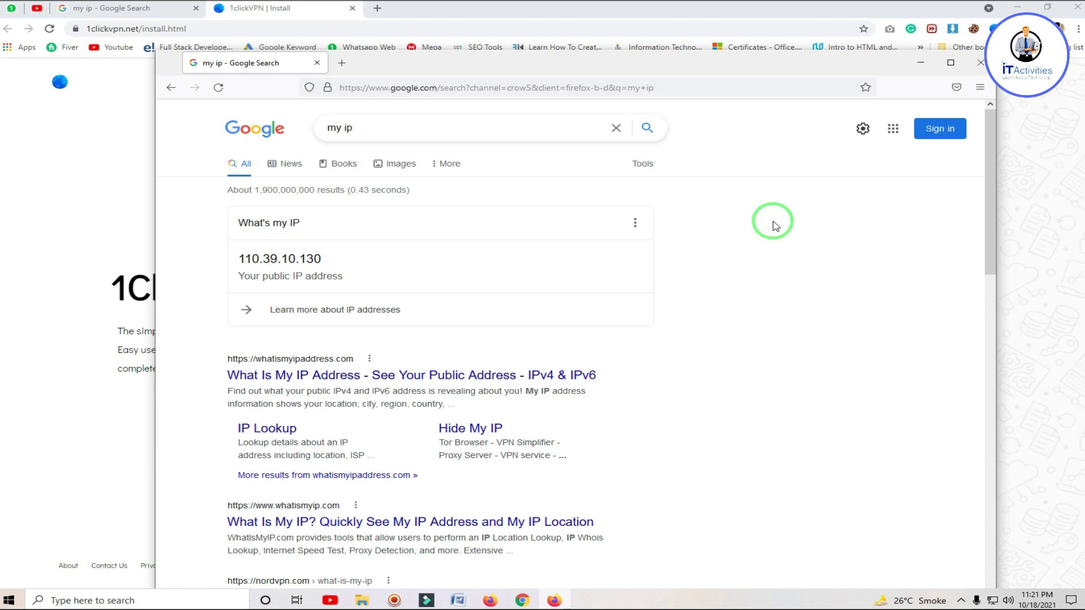
click(915, 66)
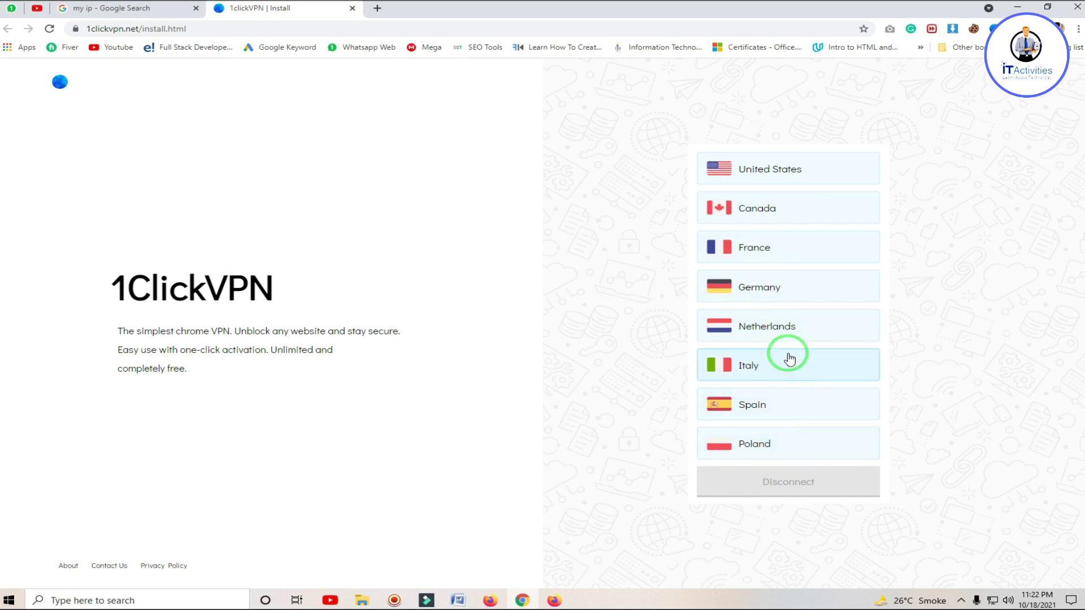
Try United States and Canada on the 1ClickVPN install page, reloading the "my ip" results between the two choices.
click(780, 178)
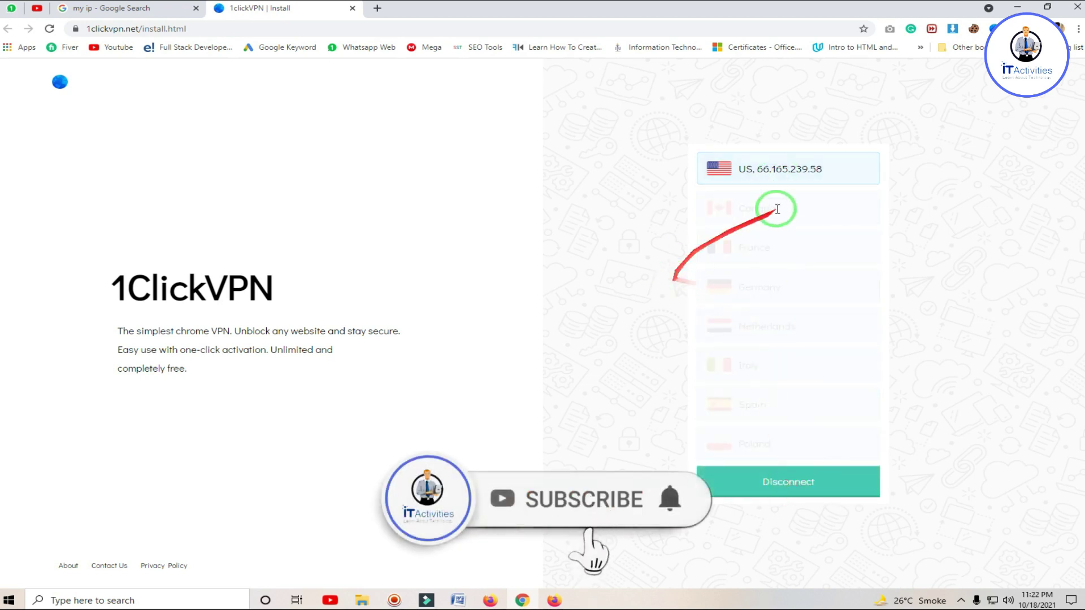
click(141, 8)
click(52, 28)
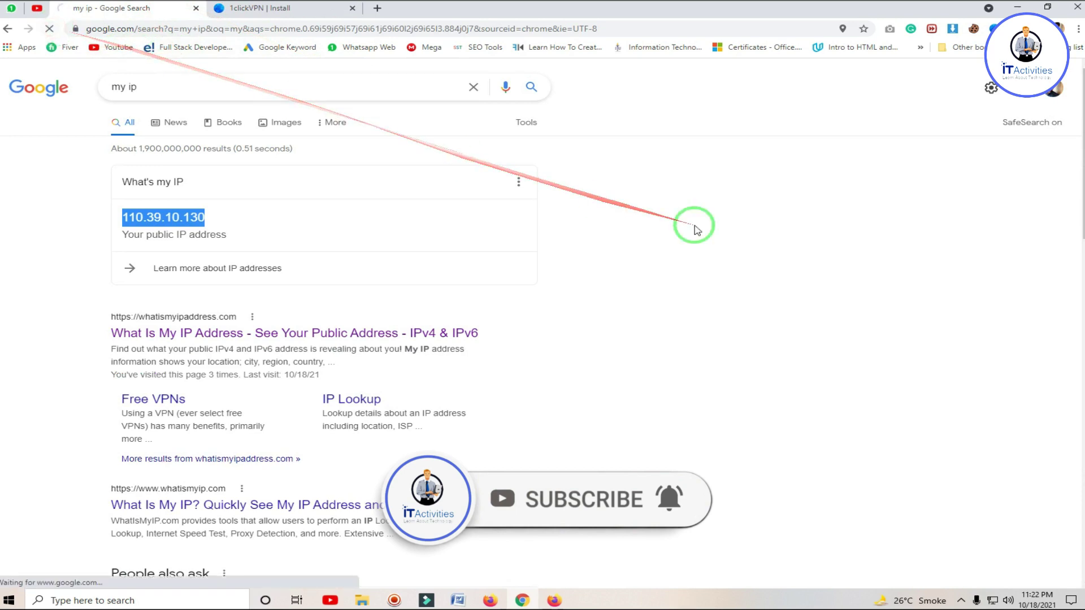
click(265, 8)
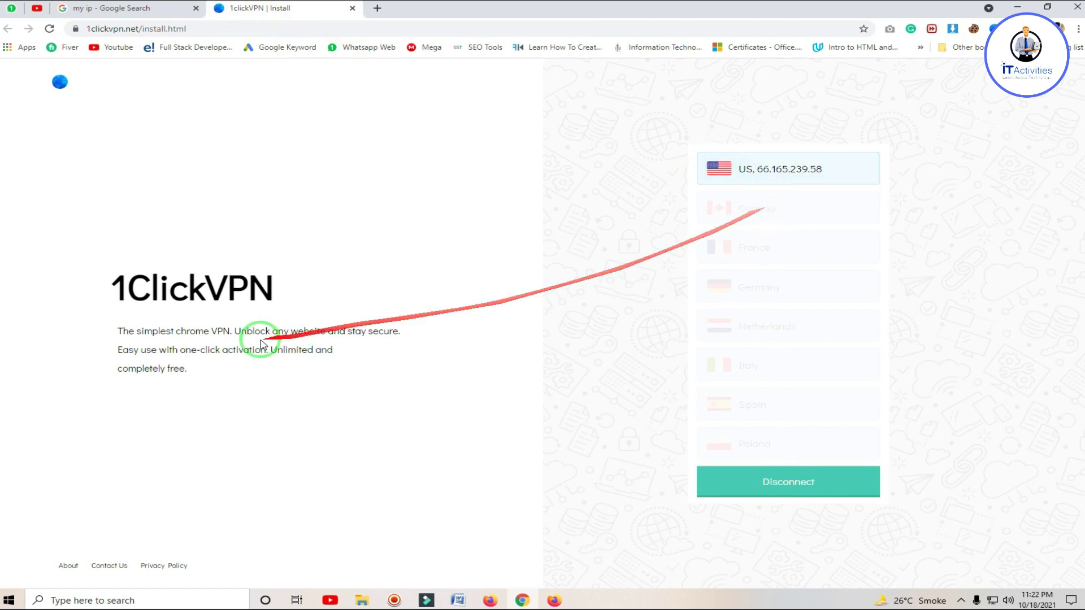
click(49, 29)
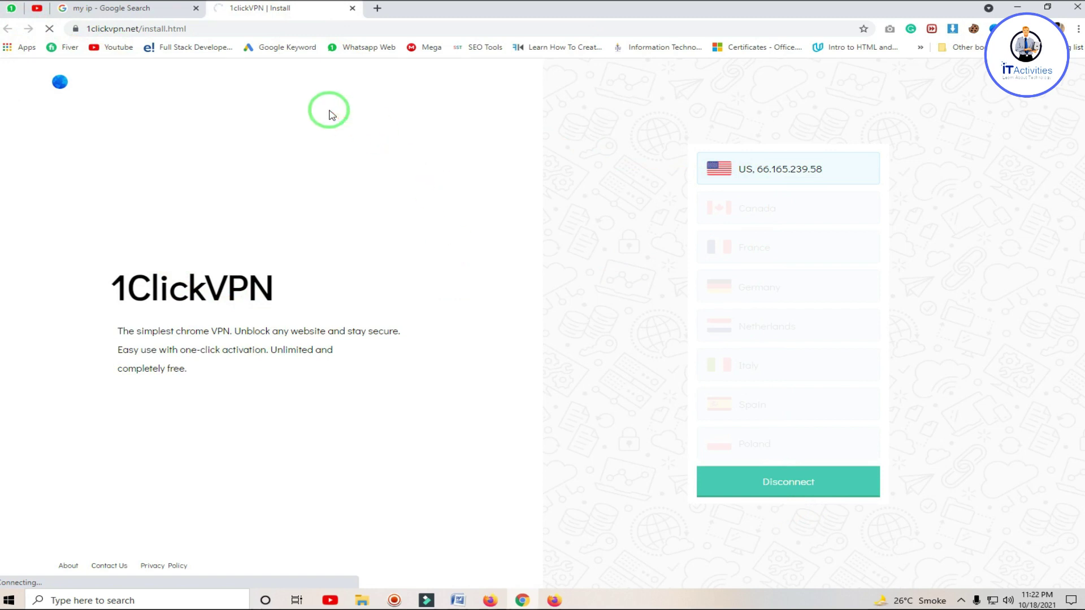
click(129, 8)
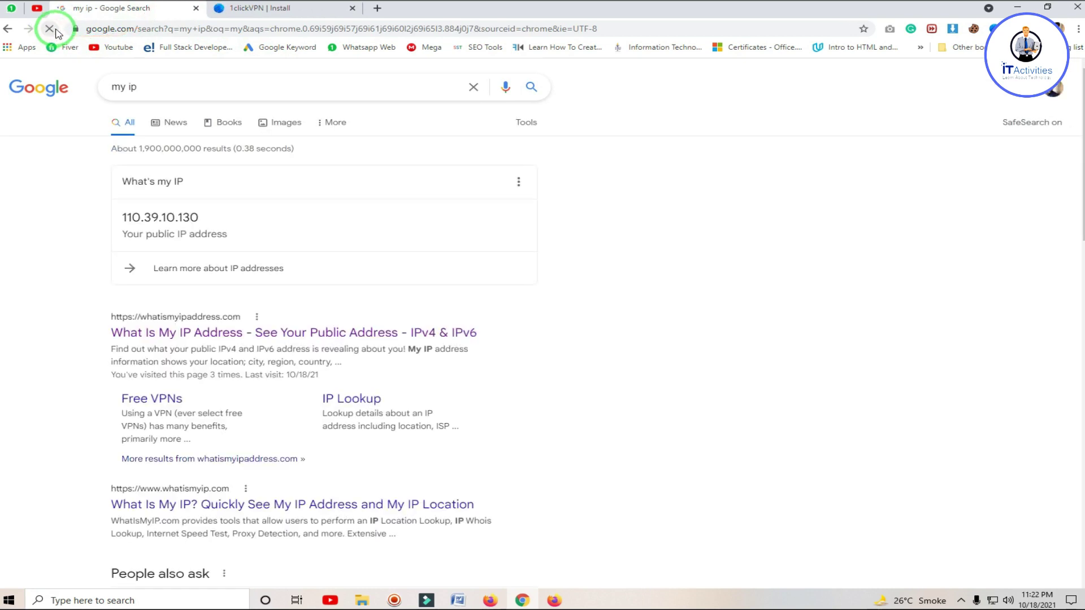
click(315, 7)
click(799, 215)
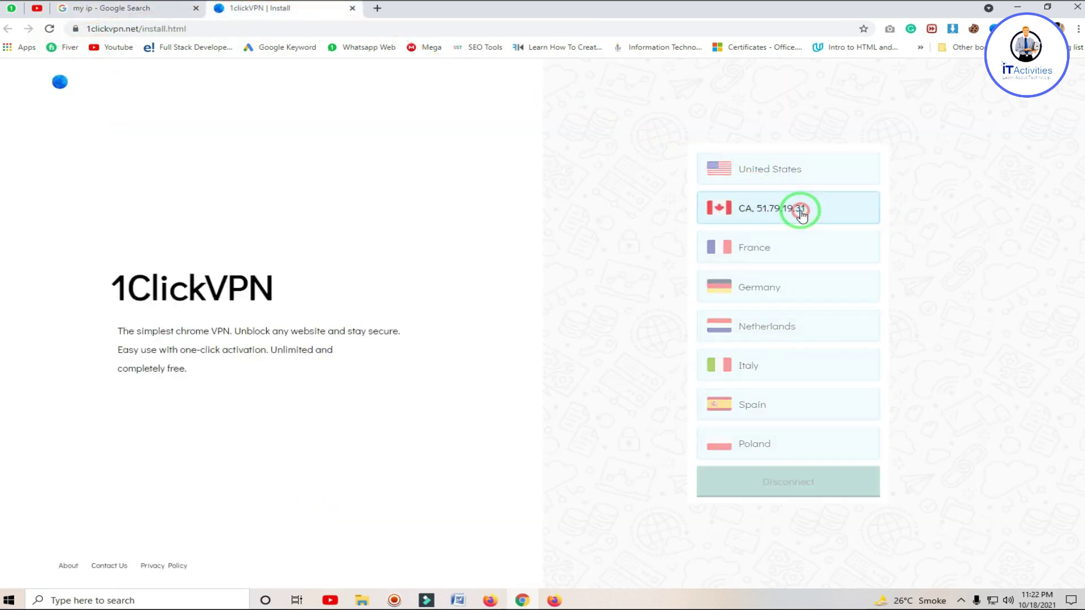
Open the extension's Web Store page, connect the 1clickVPN extension to Canada and reload the "my ip" results to check the address.
click(58, 82)
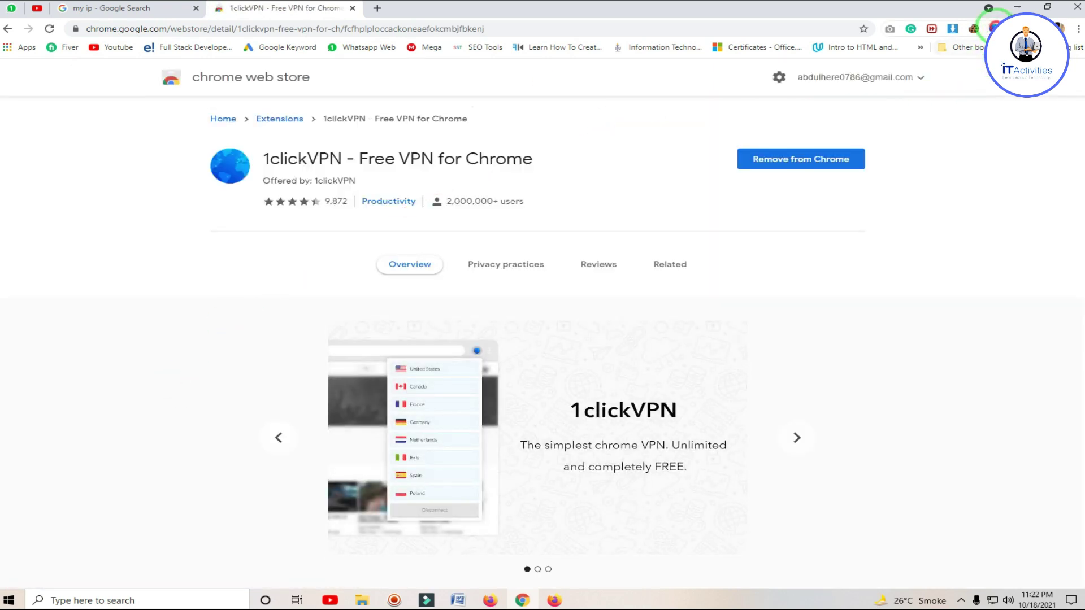
click(993, 27)
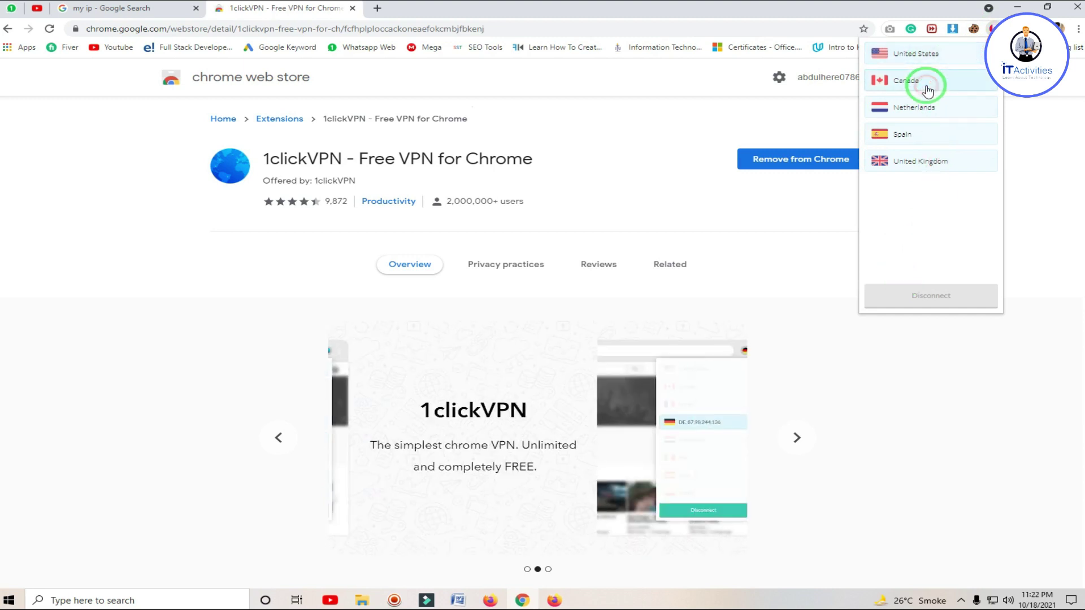
click(113, 8)
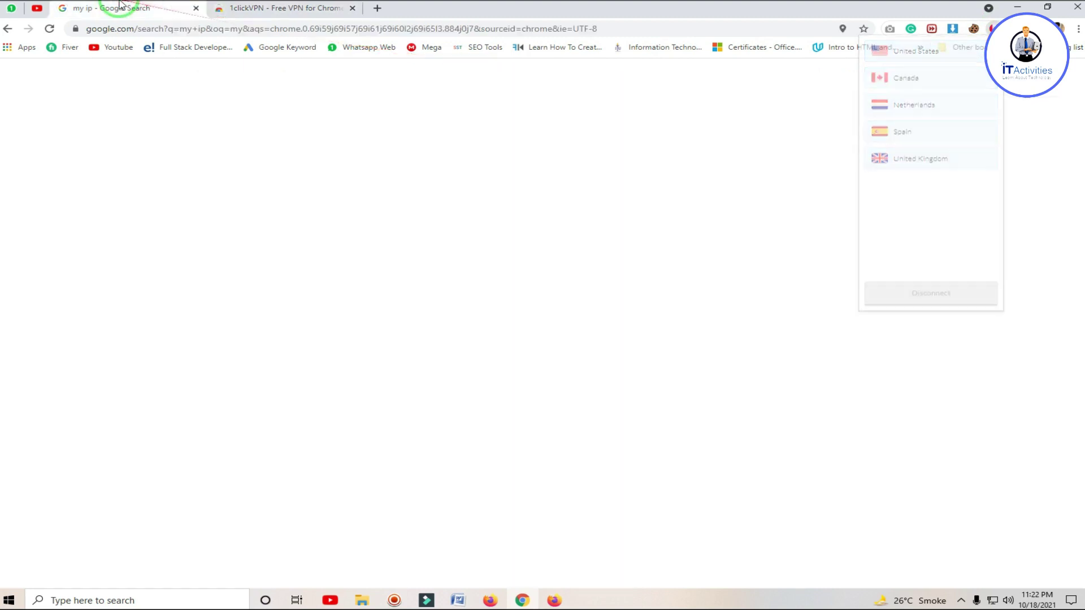
click(49, 28)
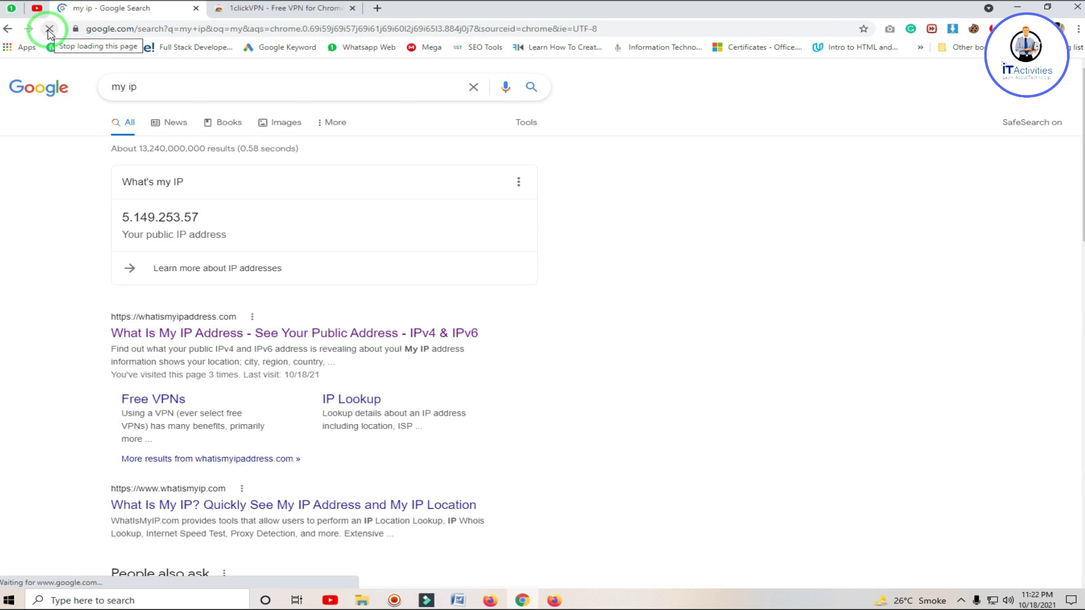
drag(223, 213, 125, 219)
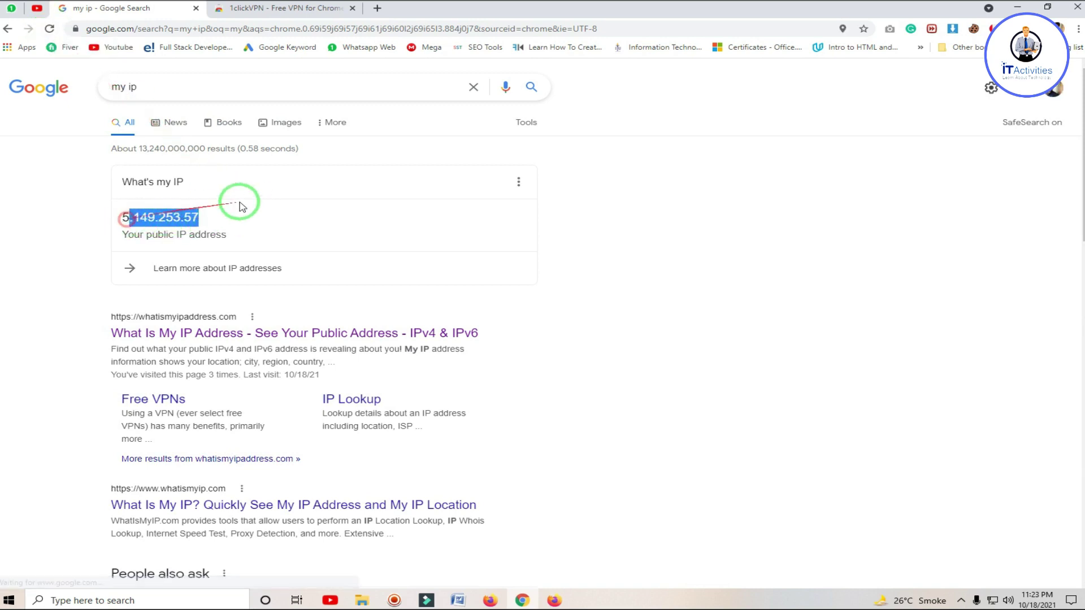
click(239, 205)
Compare the Canada address in the 1clickVPN extension with the public IP addresses shown in Chrome and Firefox.
click(277, 8)
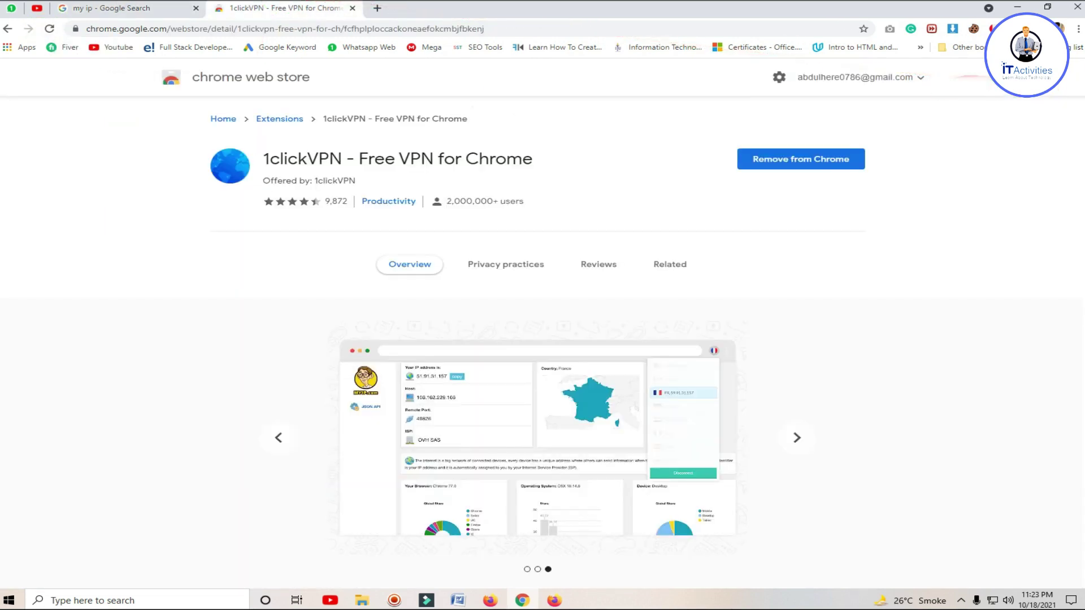
click(993, 28)
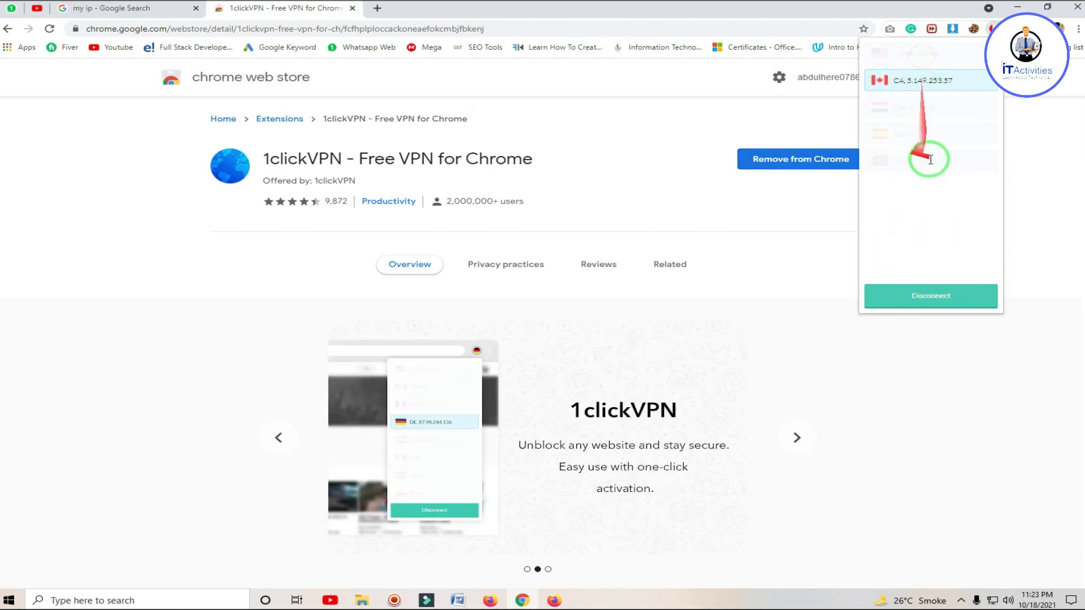
click(124, 8)
drag(94, 205, 273, 207)
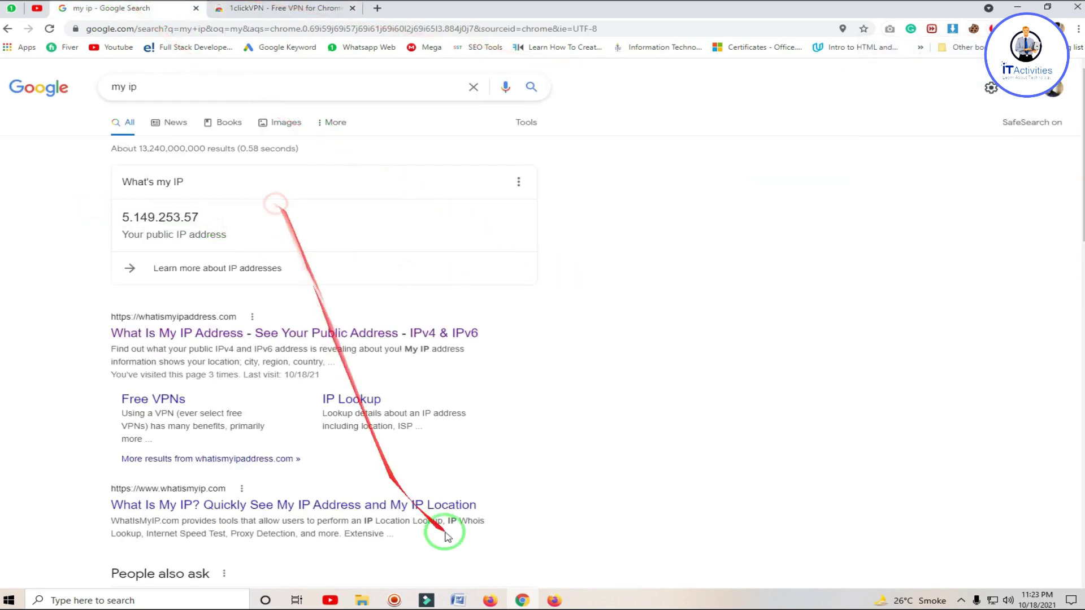
click(554, 600)
drag(382, 275, 238, 255)
click(828, 262)
click(921, 62)
Switch the 1clickVPN extension from Canada to Spain and reload the "my ip" results.
click(317, 6)
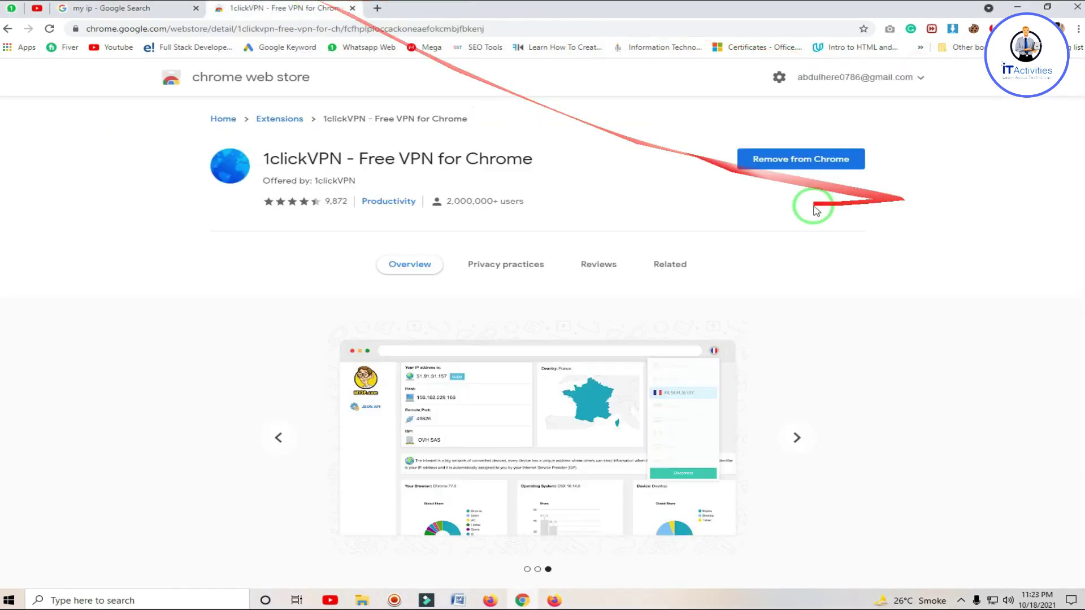
click(986, 31)
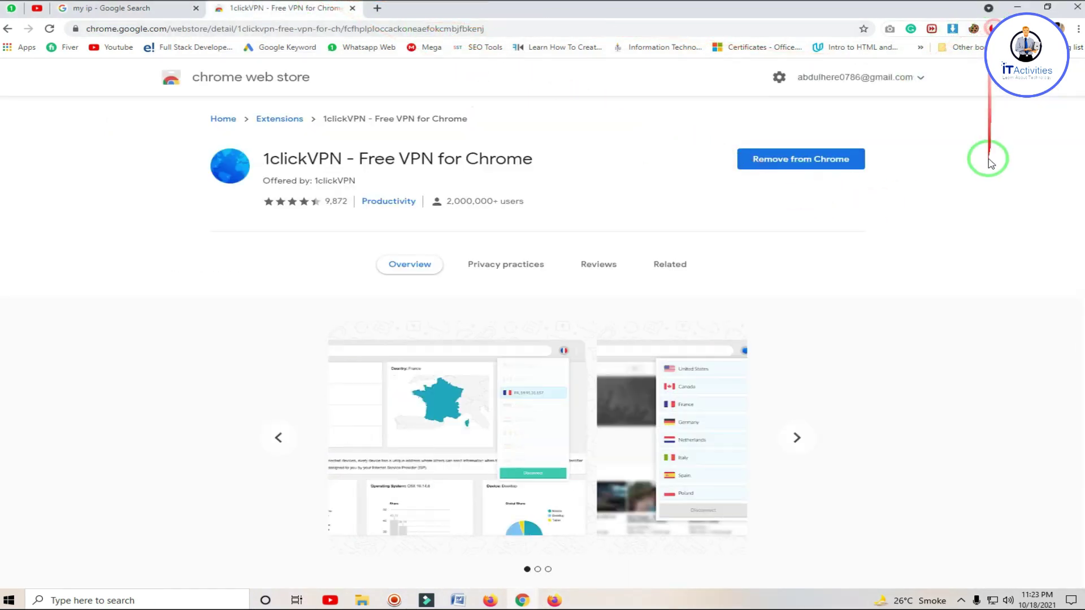
click(940, 295)
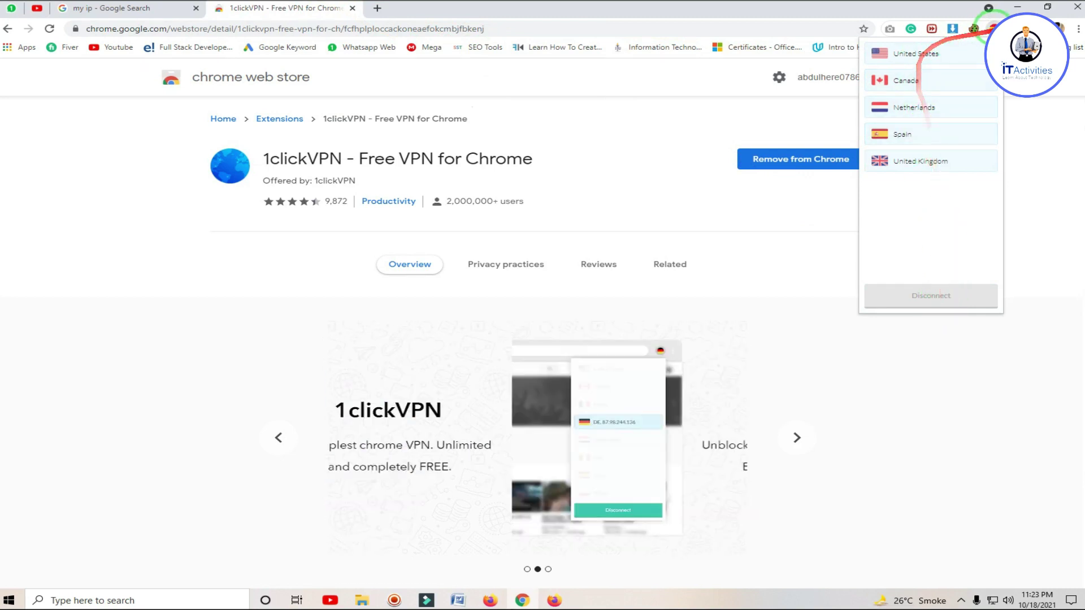
click(149, 8)
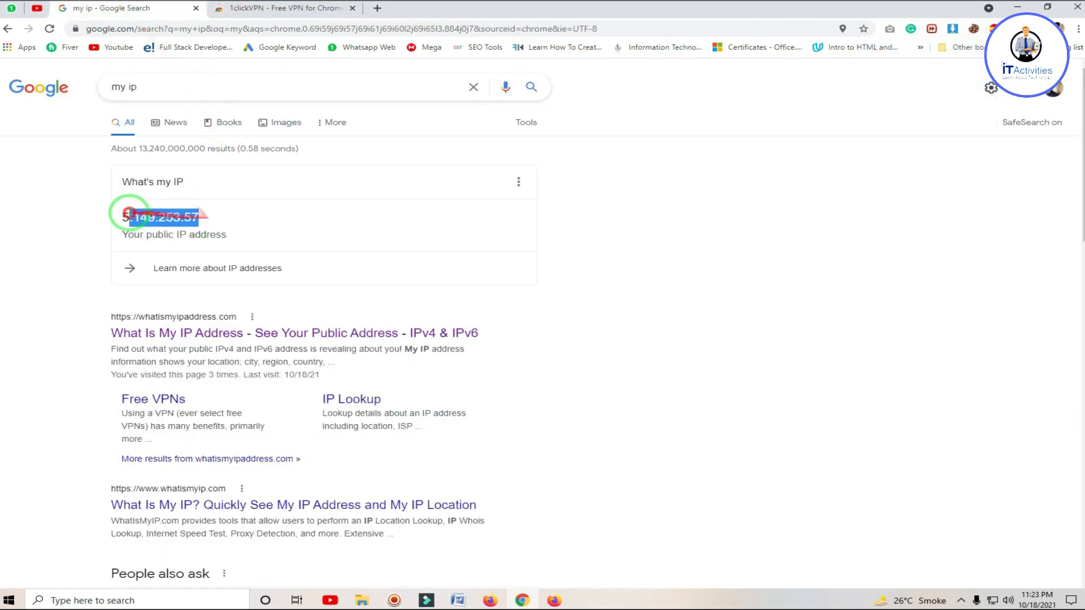
click(50, 30)
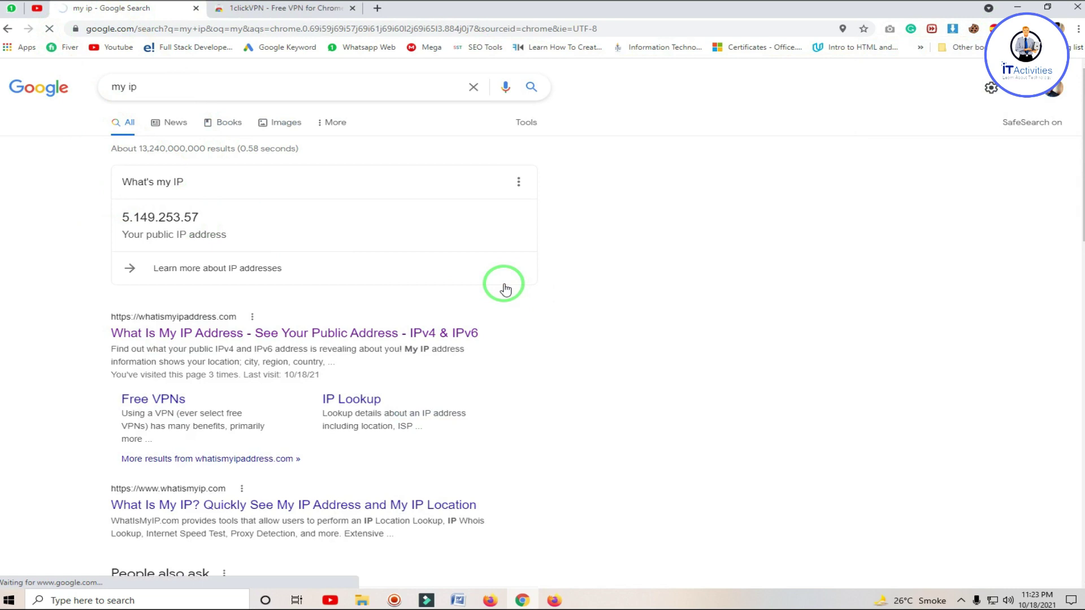
Compare the reloaded public IP address with the Spain address shown in the 1clickVPN extension.
drag(207, 218, 279, 213)
click(279, 212)
click(279, 213)
click(993, 28)
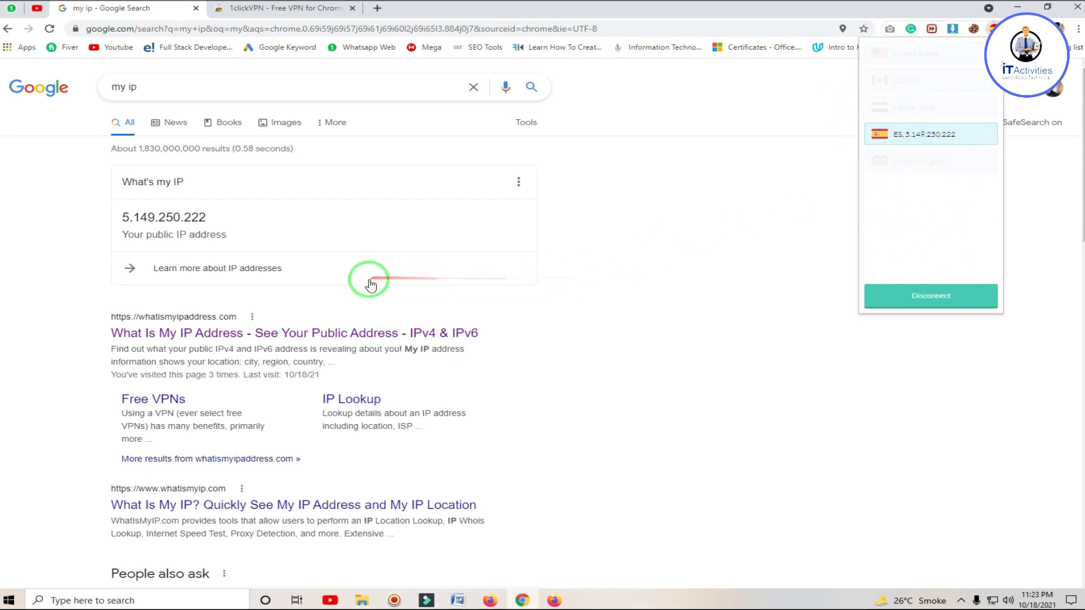
Compare the public IP address in Chrome's "my ip" results with the one shown in Firefox, and return to Chrome.
drag(207, 217, 104, 222)
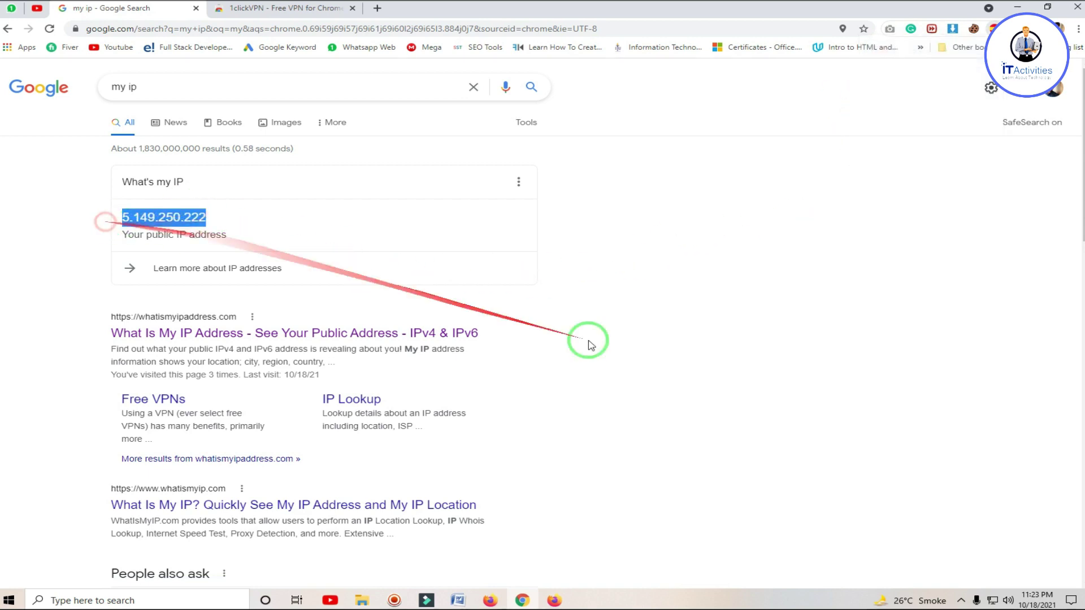
click(555, 601)
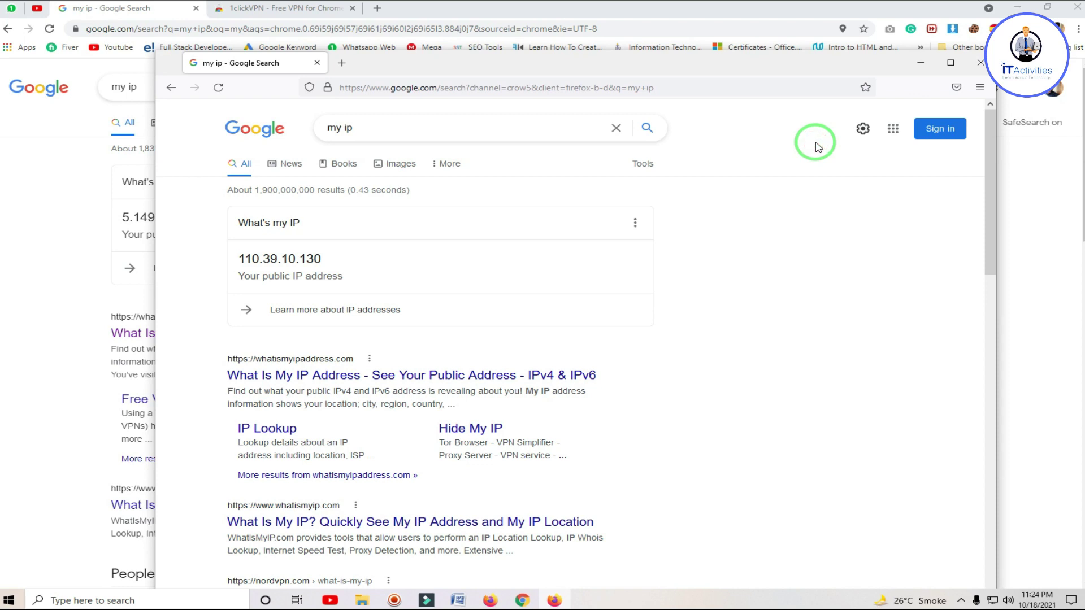
click(816, 142)
click(923, 64)
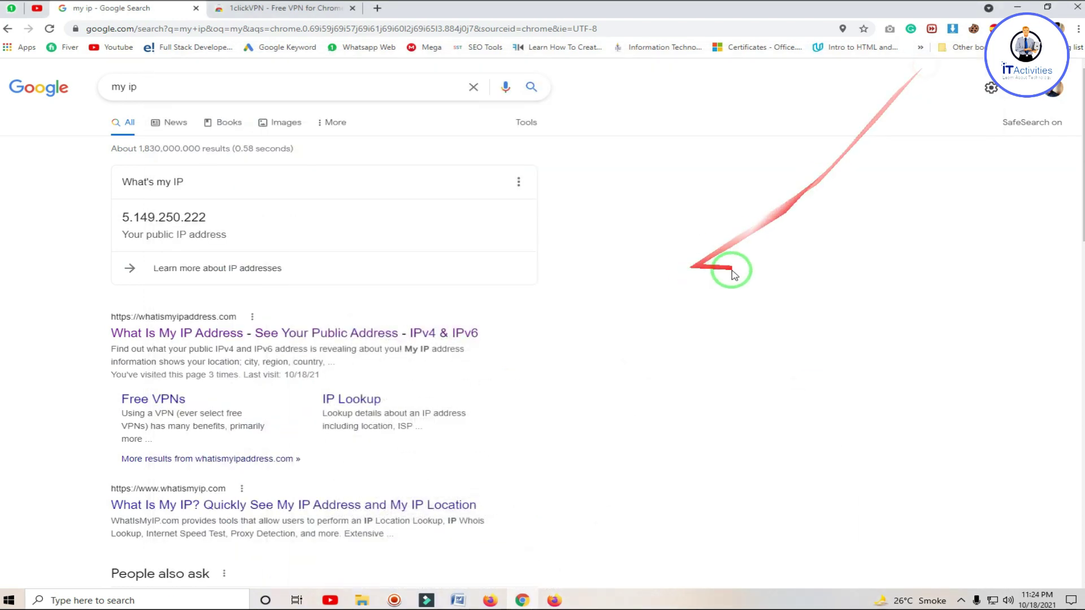
Switch to the Word list of methods and copy the Method 12 name "Net-Set-Man IP".
click(459, 599)
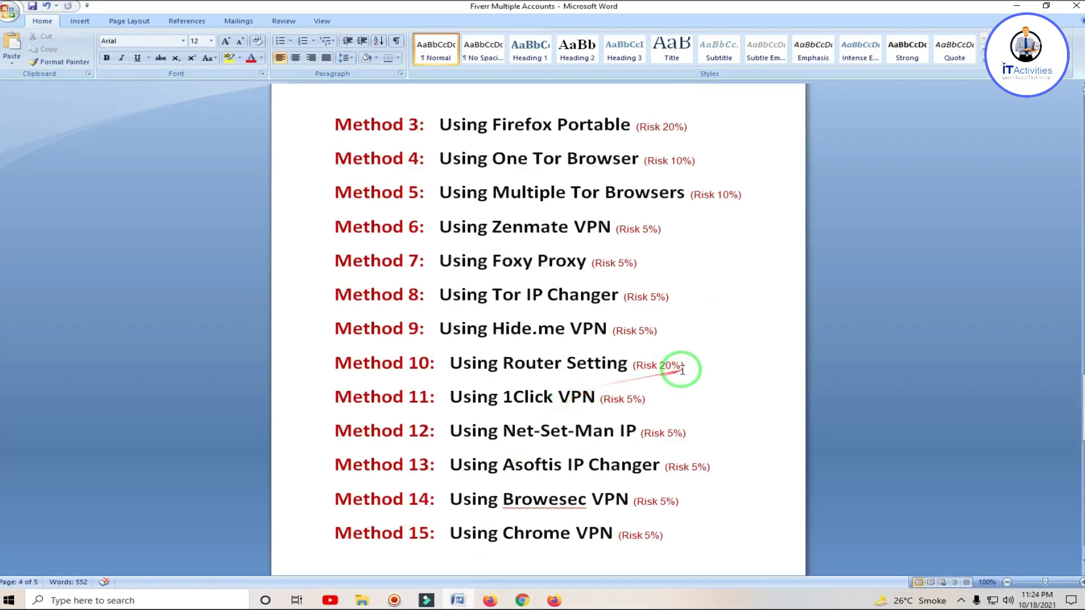
drag(451, 430, 667, 433)
drag(504, 432, 630, 434)
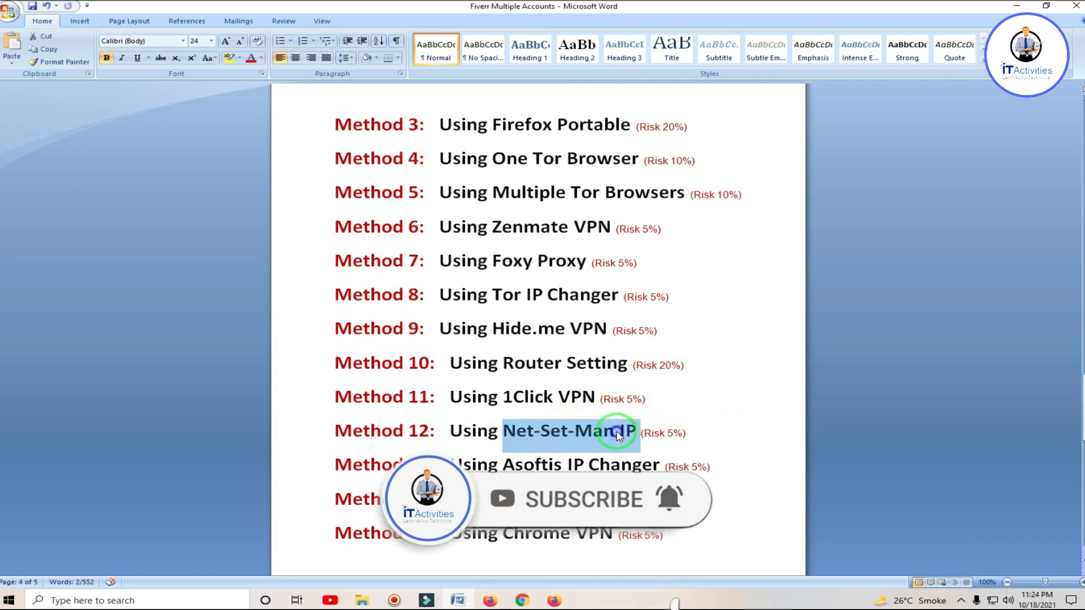
right_click(630, 434)
click(686, 289)
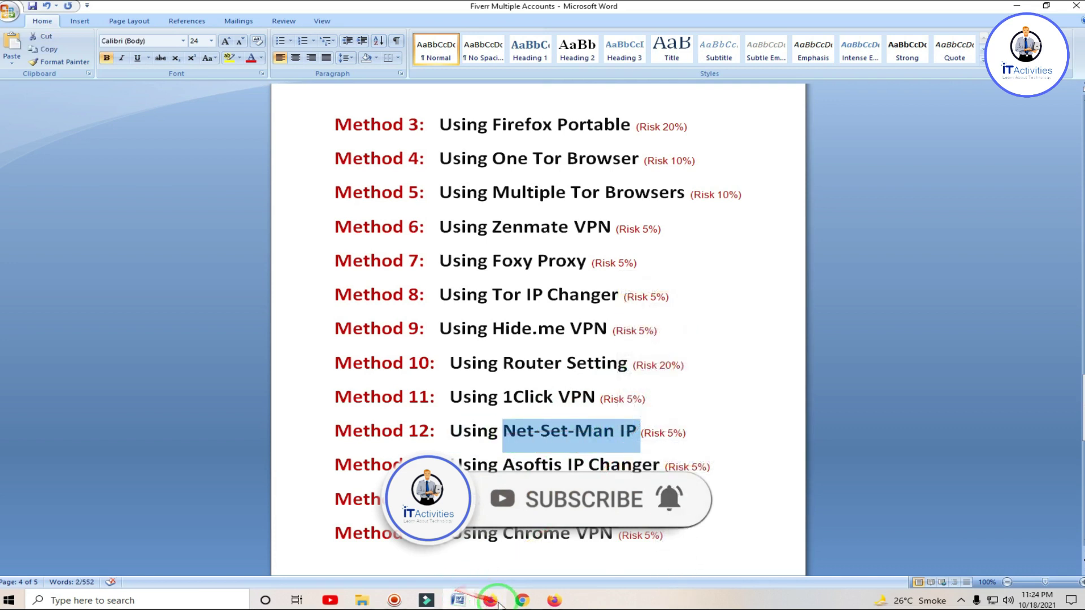
In Chrome, replace the 1clickVPN Web Store page with a search for the copied text "Net-Set-Man IP".
click(522, 600)
click(283, 8)
right_click(245, 33)
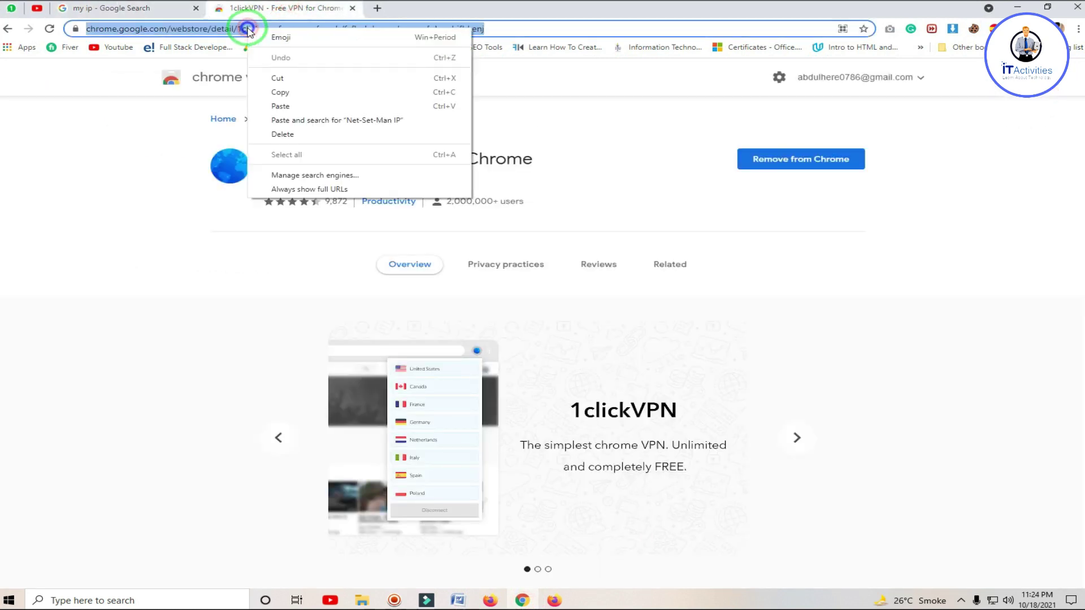
click(317, 117)
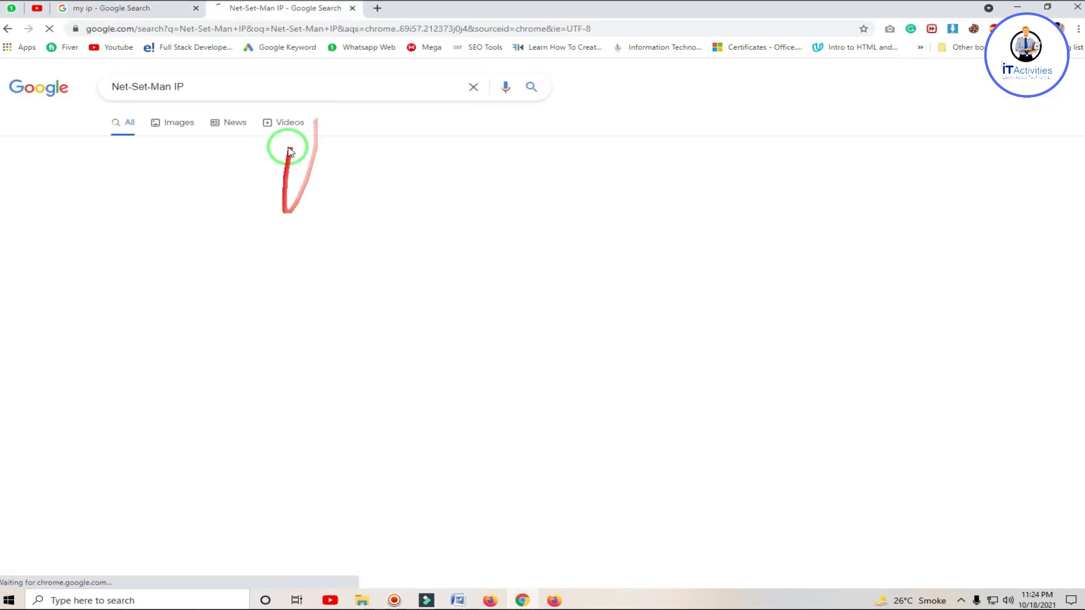
Search for "net set man download" instead and open the netsetman.com freeware page, closing the "my ip" results.
click(278, 88)
click(280, 130)
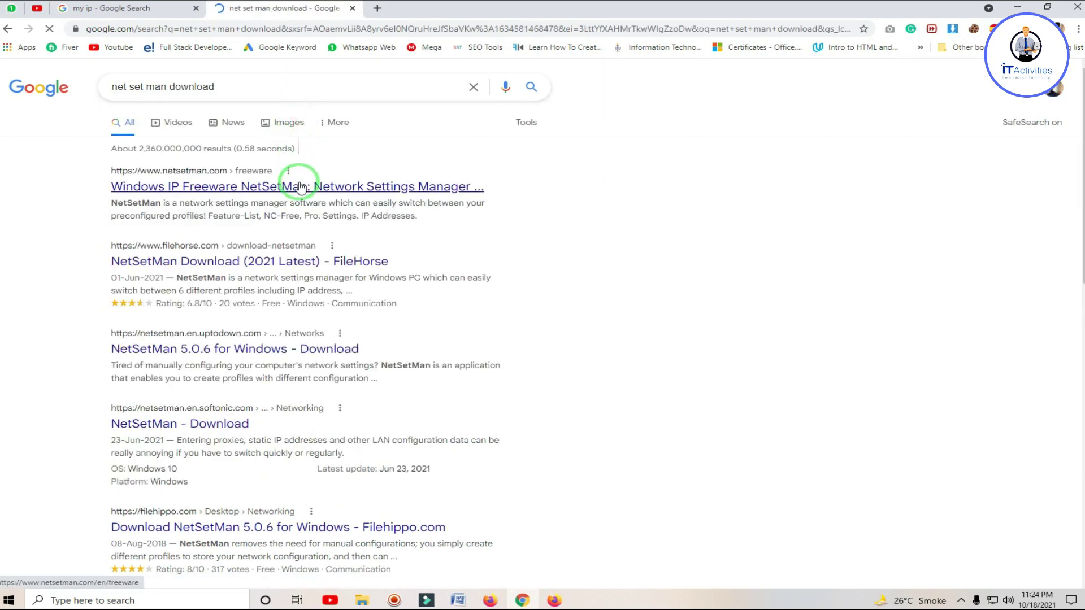
click(196, 8)
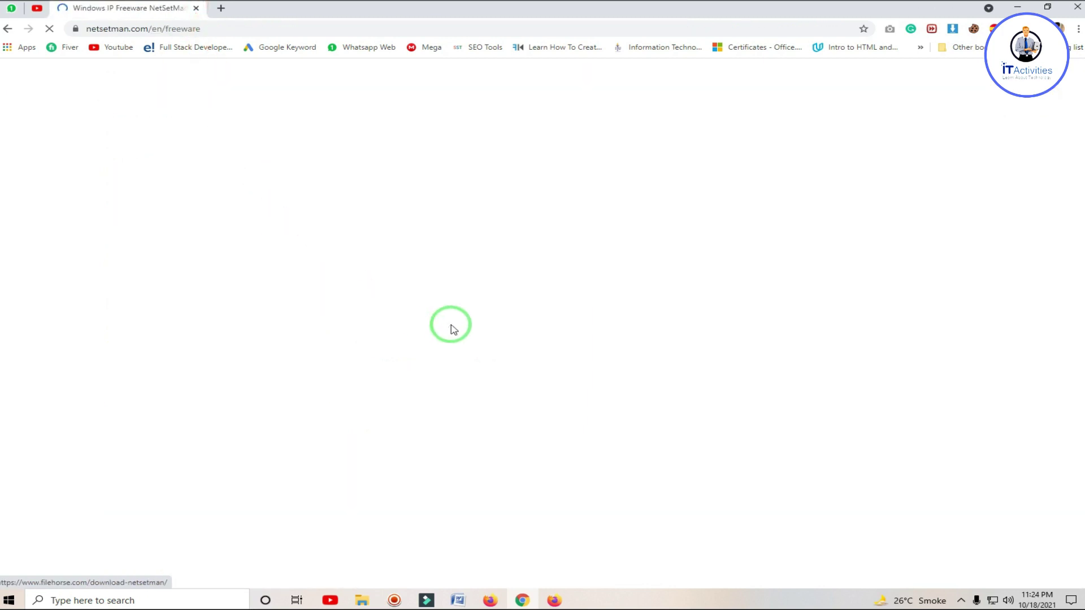
Remove the 1clickVPN extension from Chrome and close the uninstall page it opens.
right_click(991, 29)
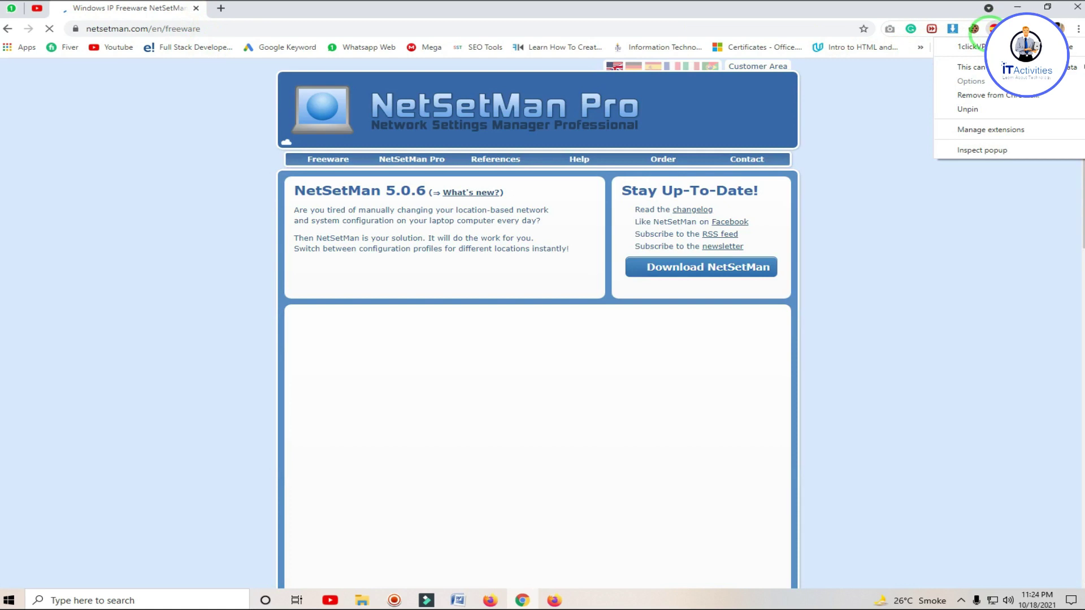
click(993, 95)
click(912, 123)
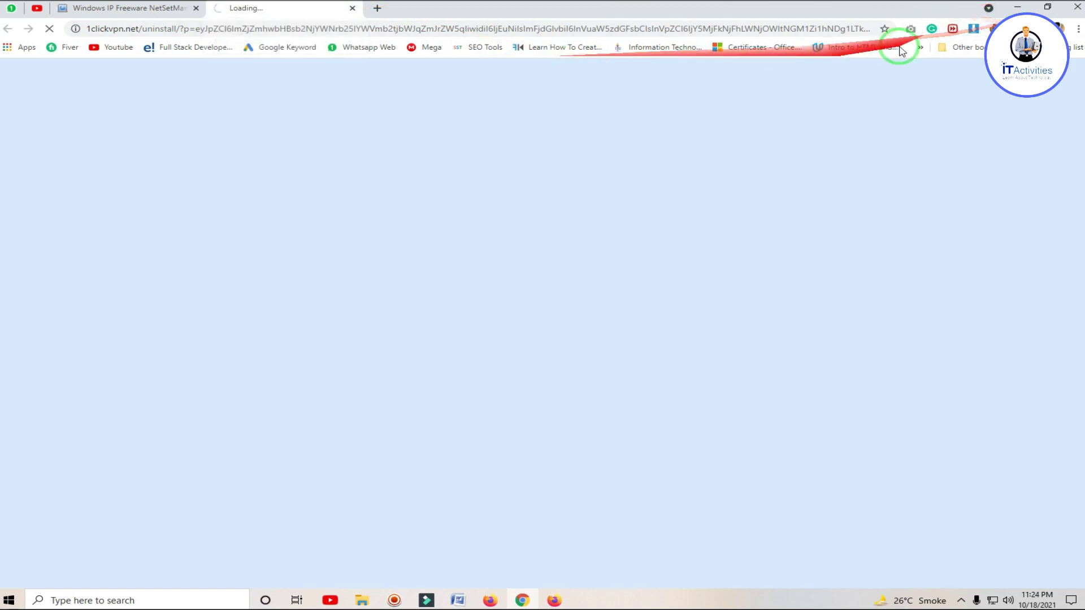
click(129, 7)
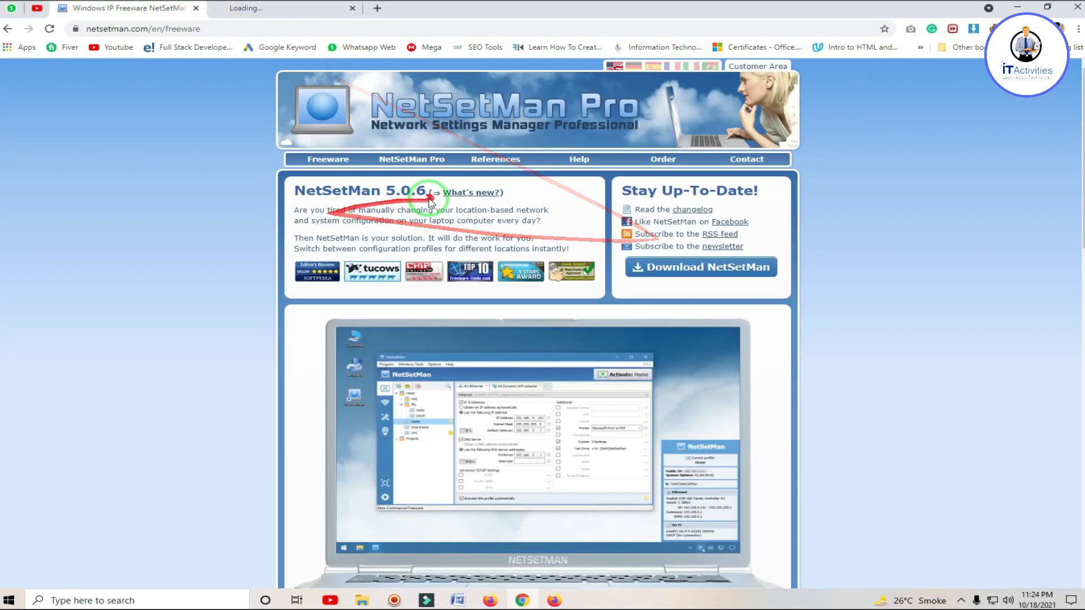
click(352, 8)
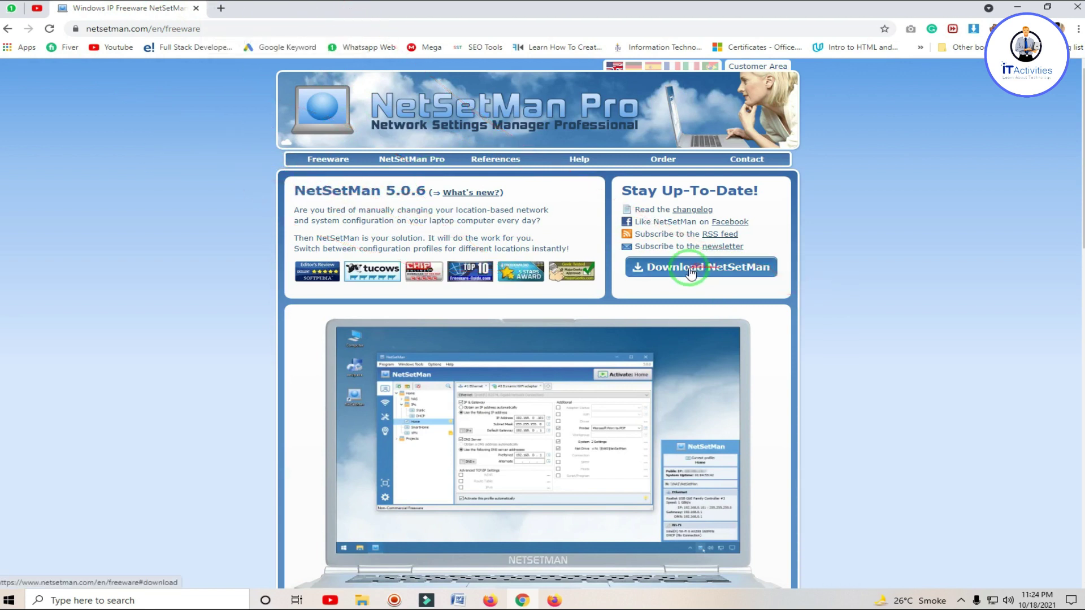
Start the NetSetMan 5.0.6 download from the freeware page and cancel it.
click(711, 270)
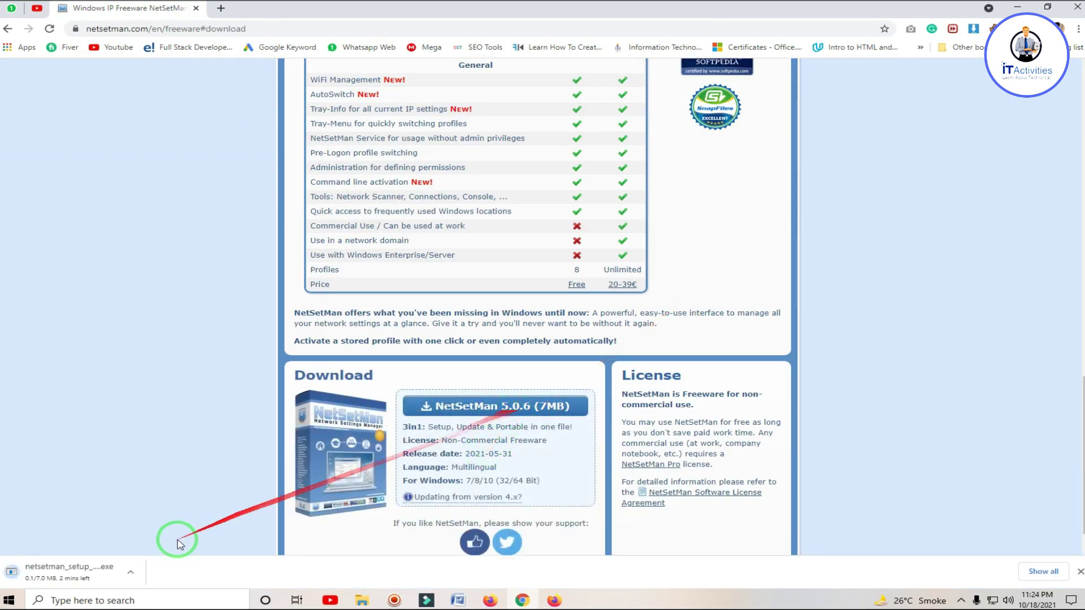
click(130, 575)
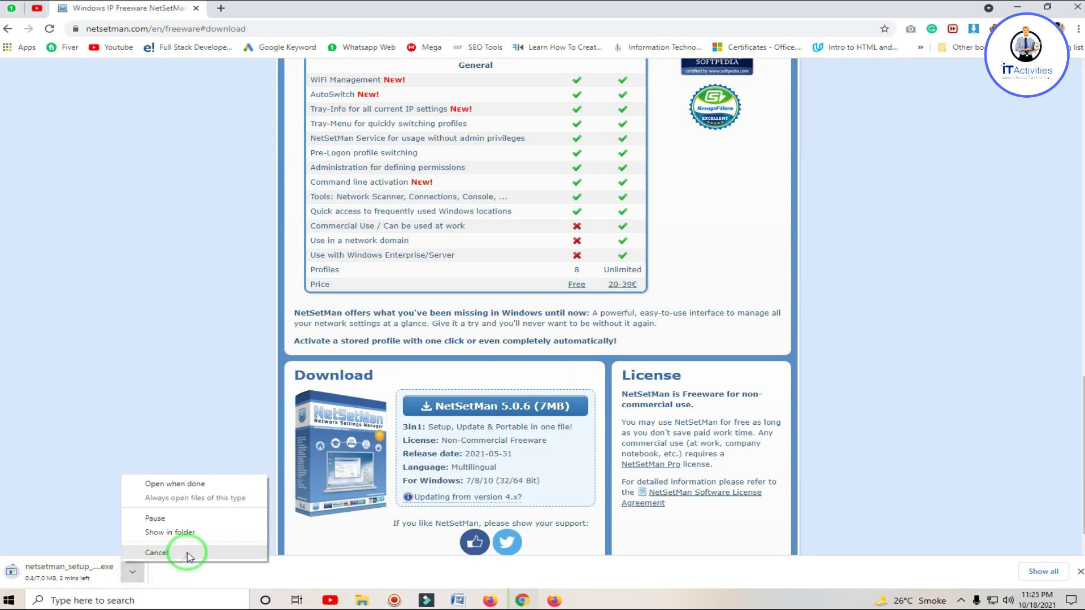
click(186, 552)
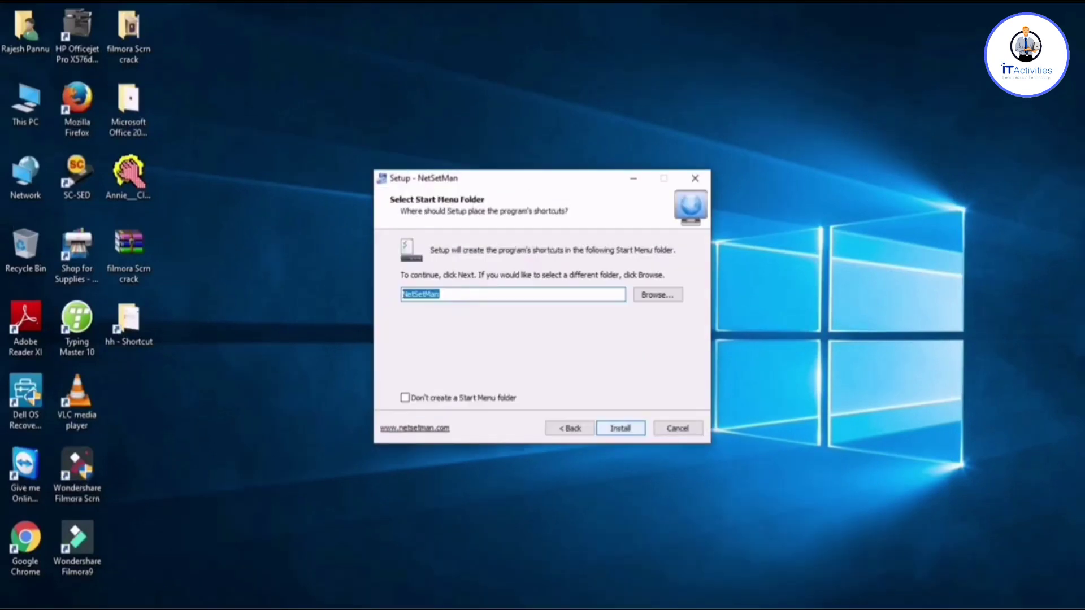
Install NetSetMan with the default Start Menu folder, dismiss the app chooser, and finish setup with the program launching.
key(Return)
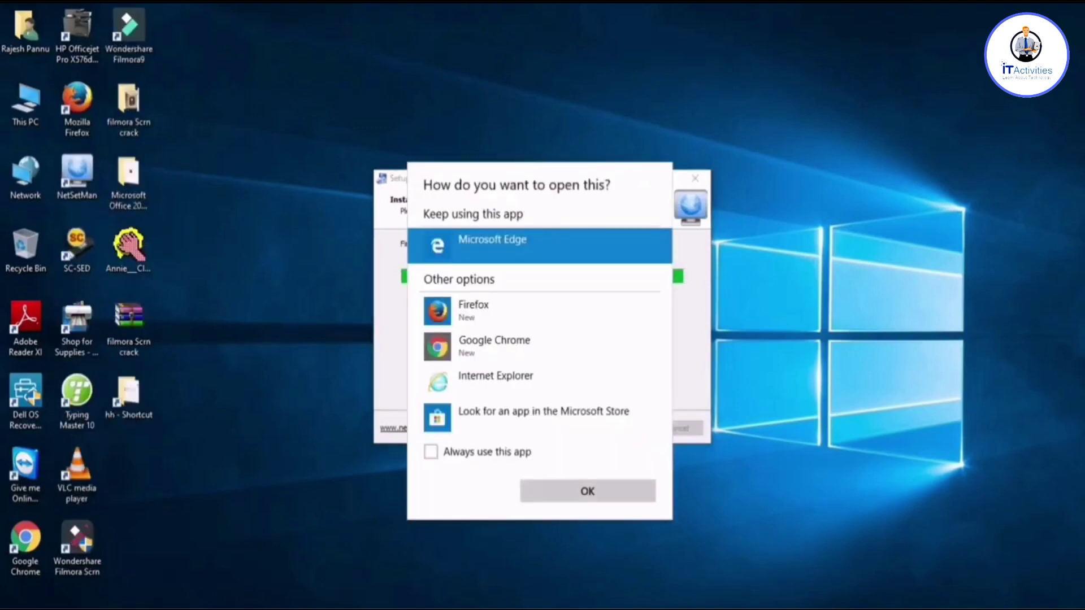
key(Escape)
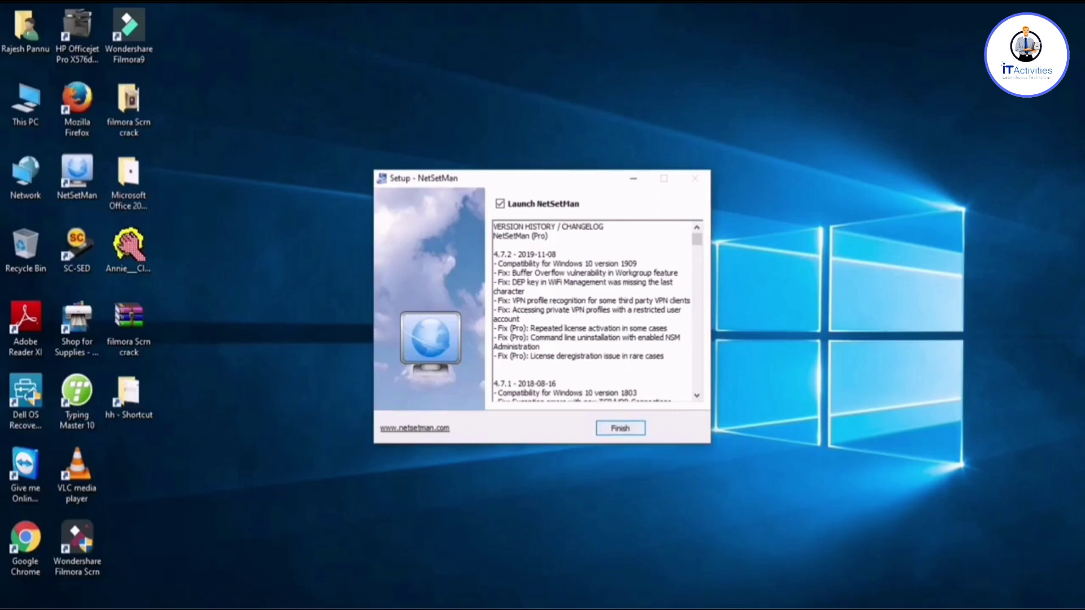
click(621, 428)
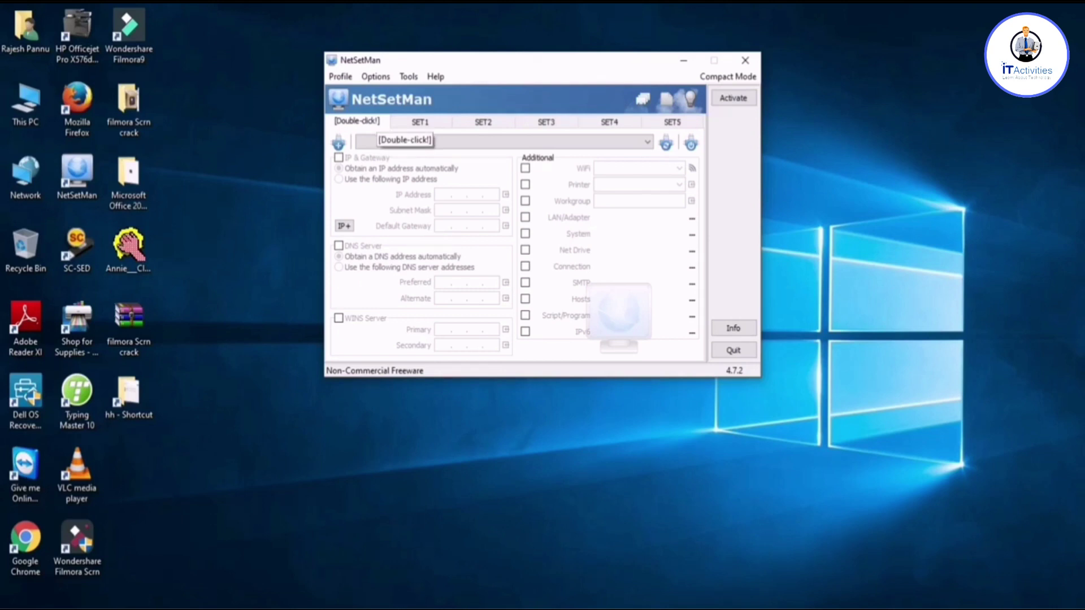
Rename the first NetSetMan profile to "private".
double_click(367, 122)
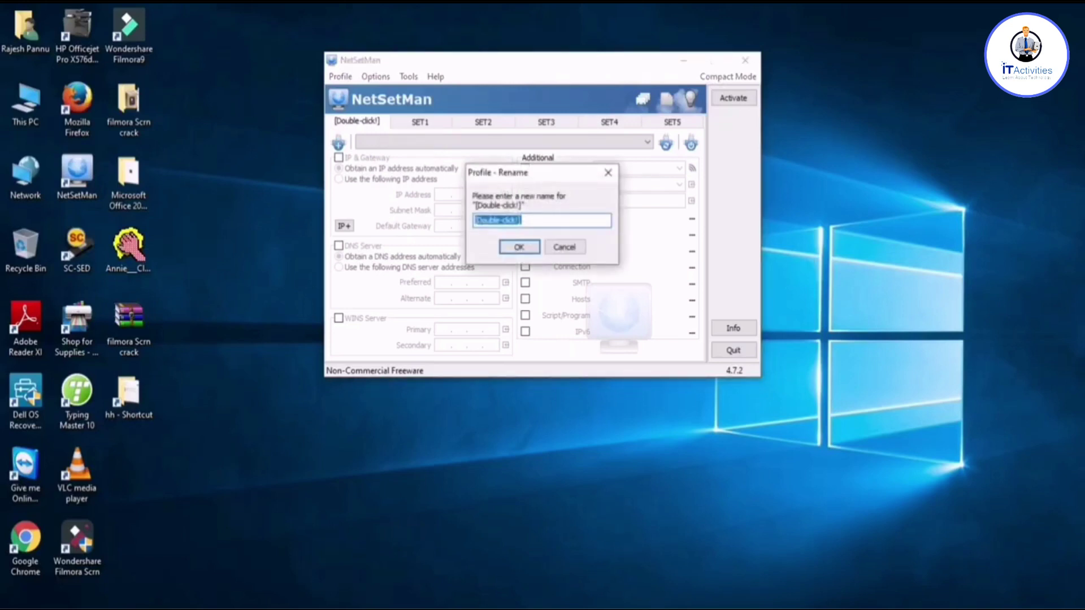
text(1)
key(Return)
Give the private profile static IP 10.0.0.2, subnet mask 255.0.0.0 and gateway 10.0.0.1, and try to activate it.
click(338, 157)
click(339, 179)
text(1)
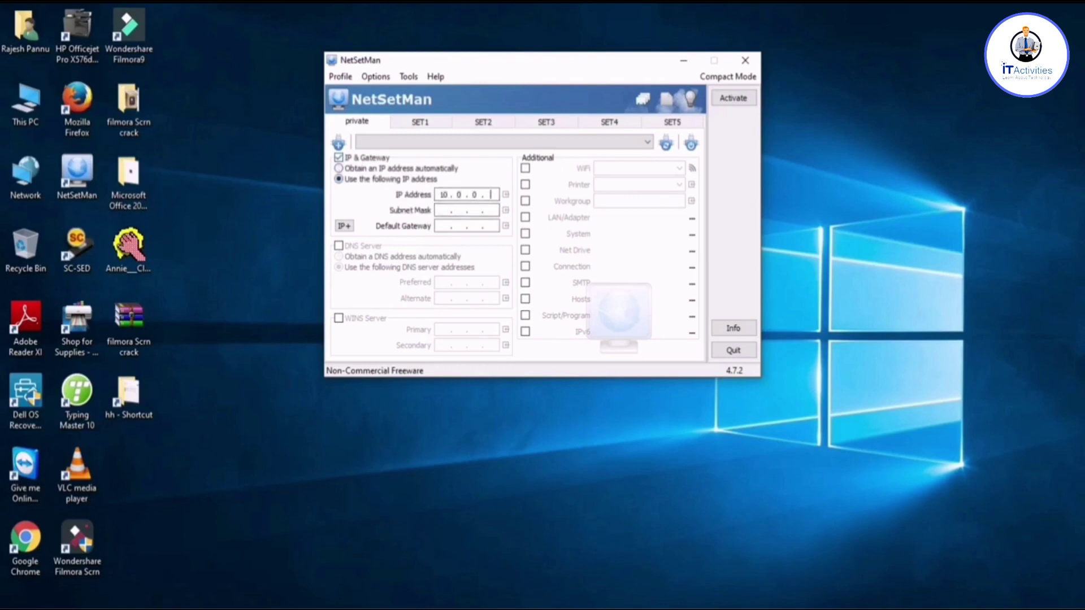
key(Tab)
key(period)
key(Return)
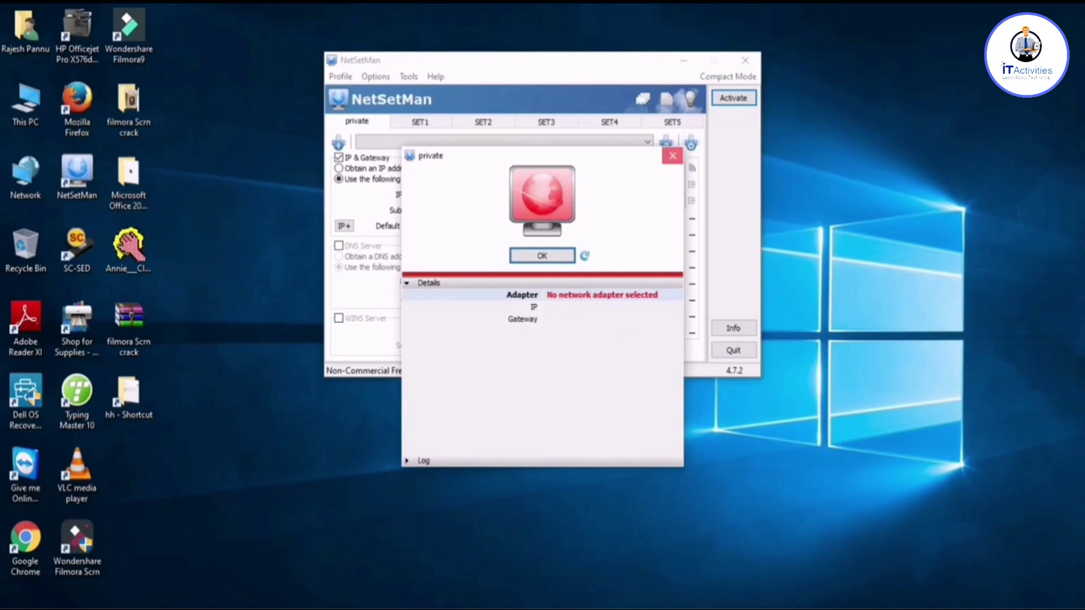
key(Return)
Select the Ethernet adapter (Intel Ethernet Connection) for the private profile and activate the profile.
click(512, 142)
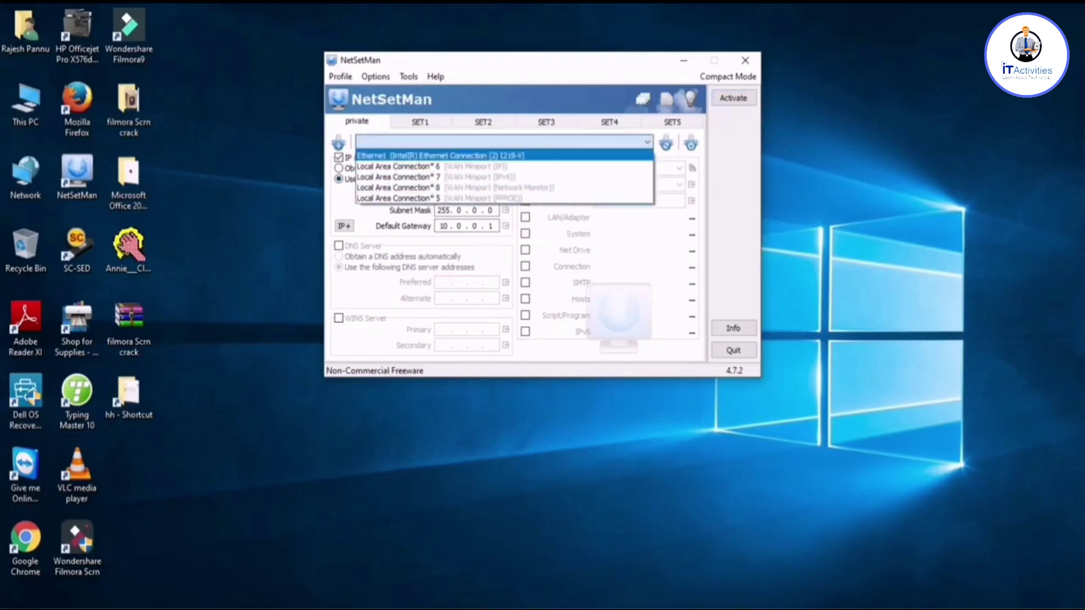
click(452, 155)
key(Return)
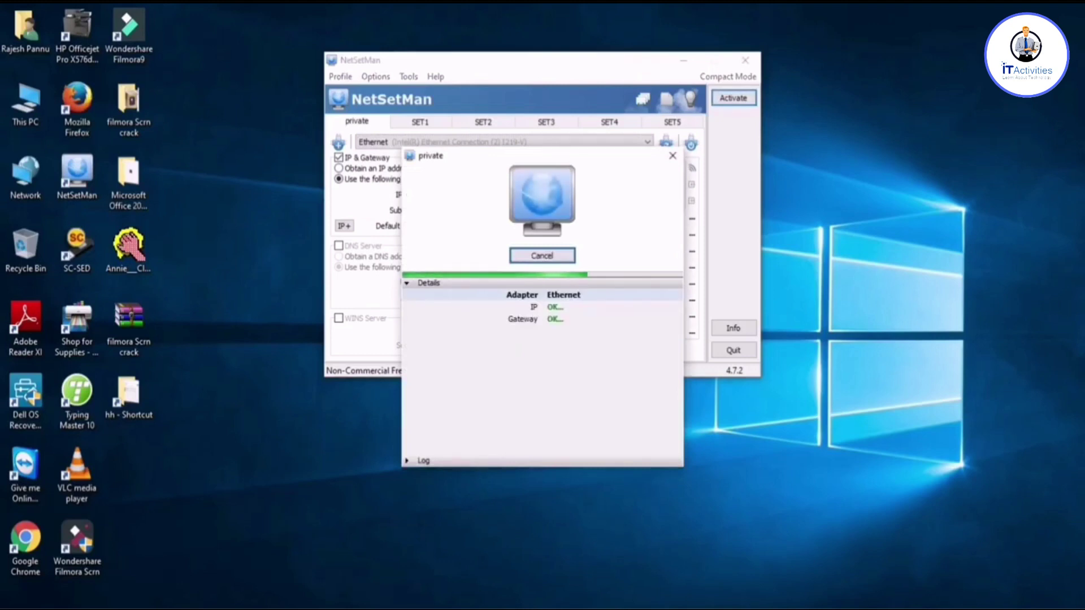
key(Return)
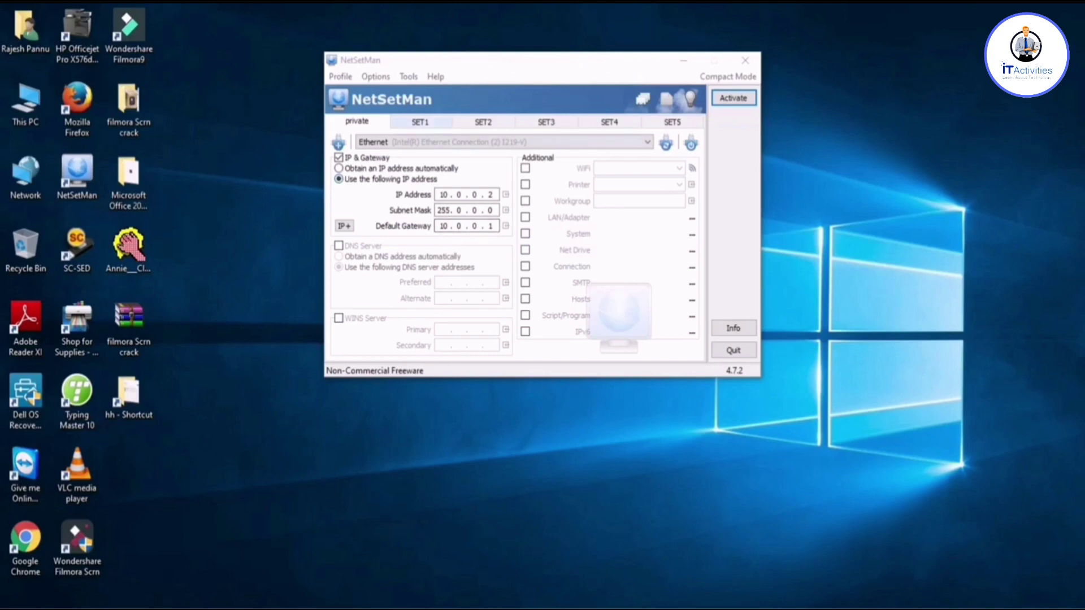
Rename the SET1 profile to "PUBLIC".
click(420, 122)
double_click(421, 122)
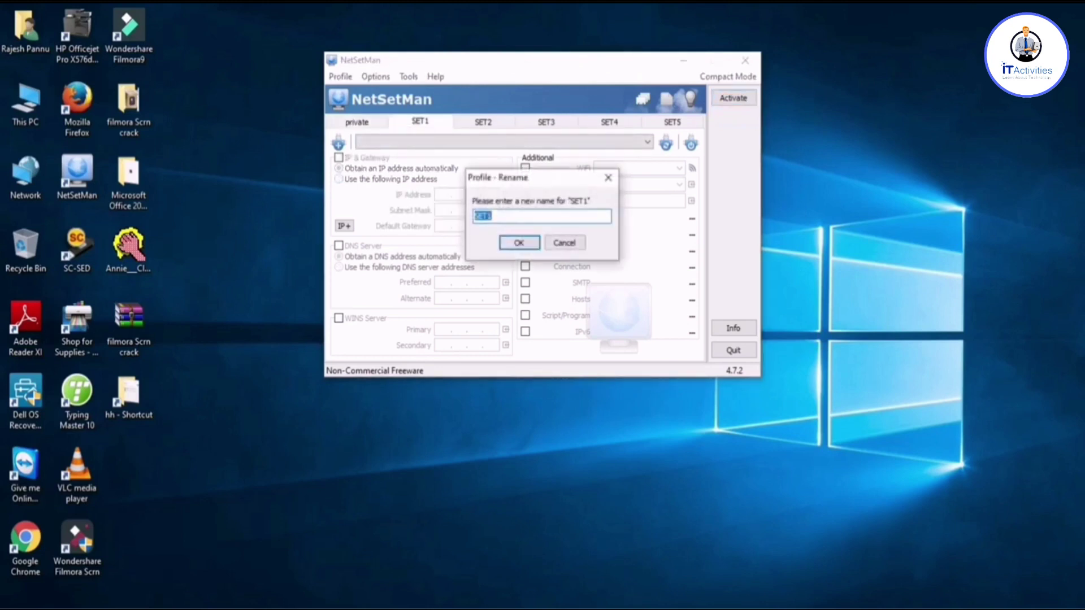
text(PUBLIC)
key(Return)
Give the PUBLIC profile static IP 192.168.1.20, subnet mask 255.255.255.0 and gateway 192.168.1.1, leaving the DNS server setting disabled.
click(339, 158)
click(339, 179)
click(444, 194)
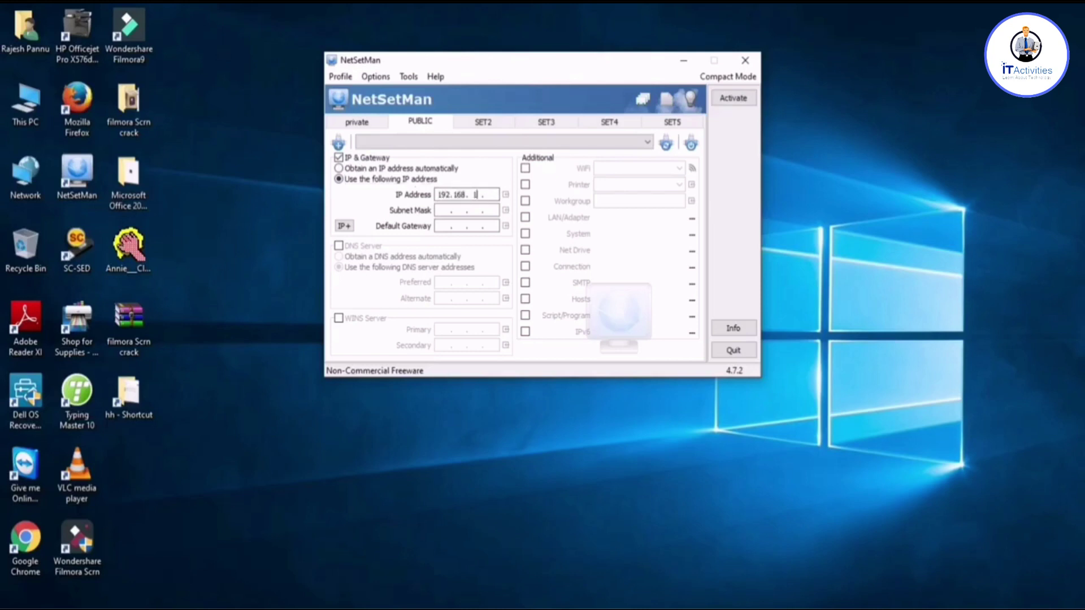
key(Tab)
text(255.255.255.0)
key(Tab)
click(339, 246)
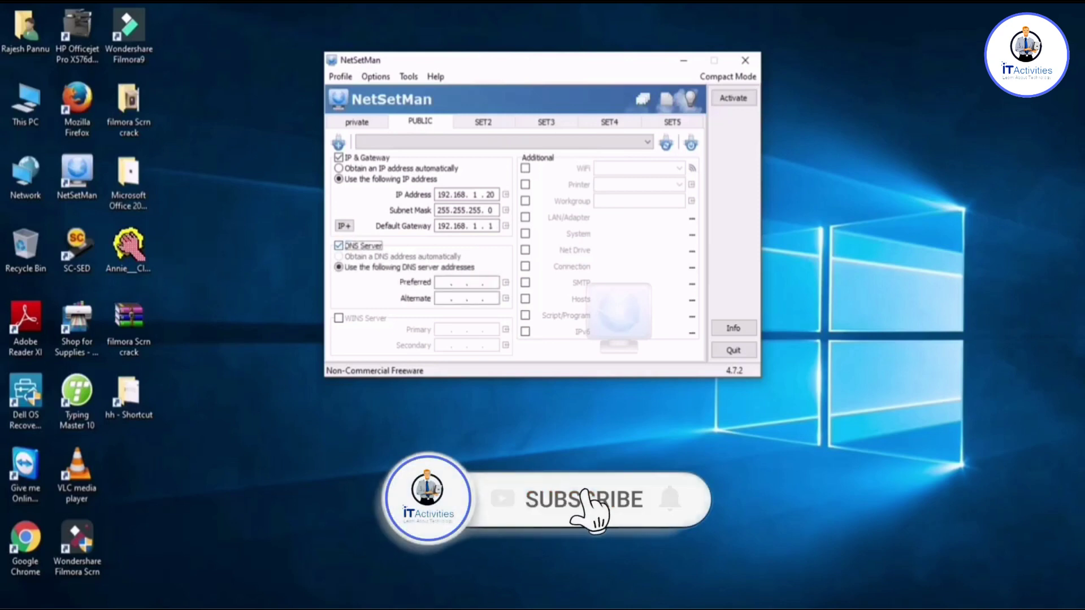
click(339, 246)
Activate the PUBLIC profile on the Ethernet adapter and close NetSetMan.
click(648, 143)
click(486, 156)
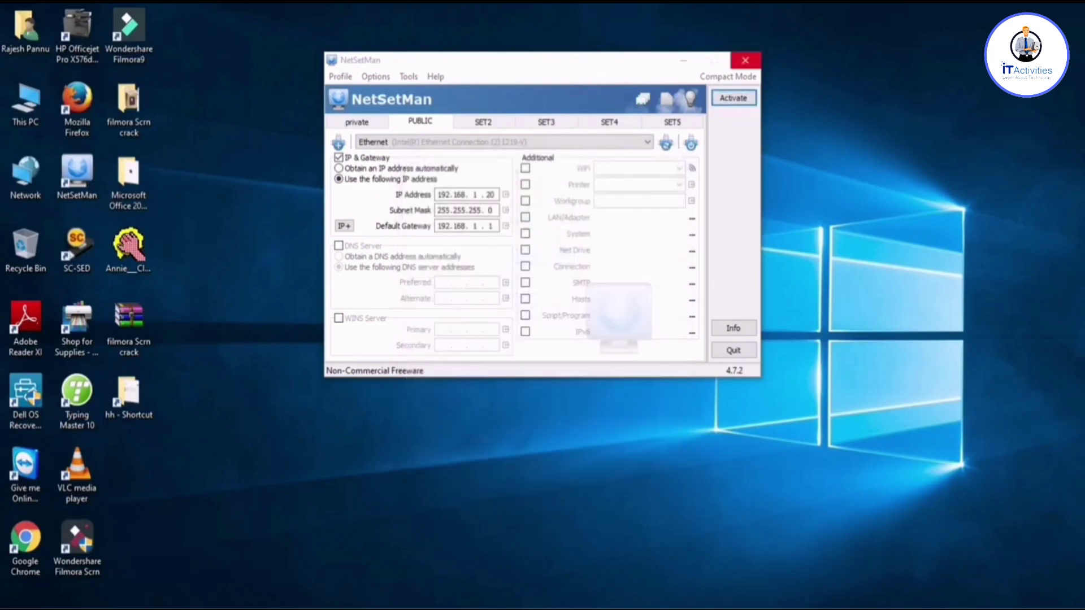
click(745, 59)
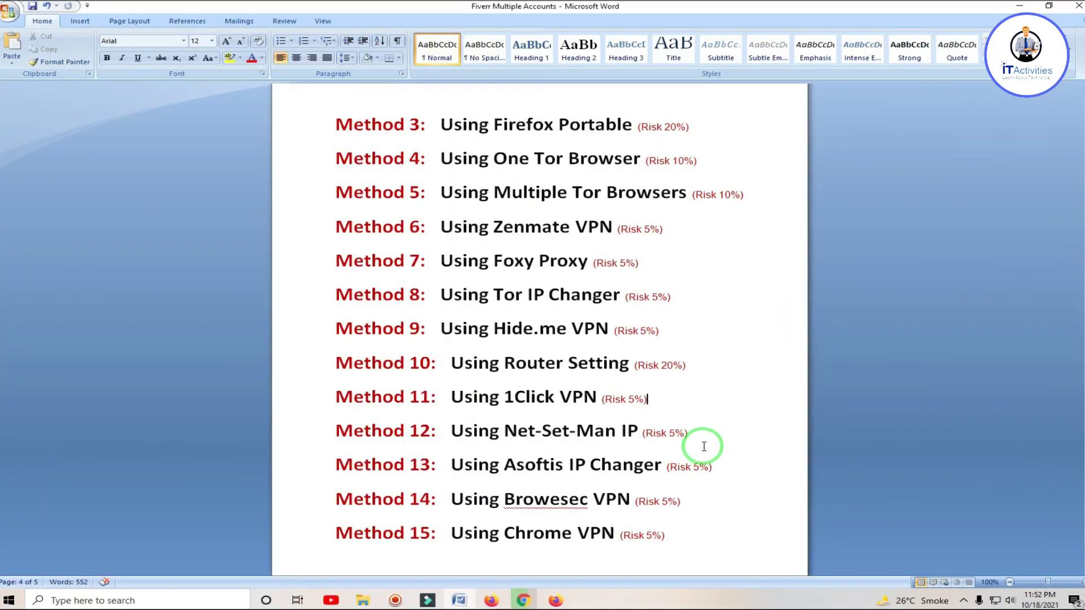
Review the Method 13 Asoftis IP Changer entry in the Word list against Method 8, Tor IP Changer.
drag(450, 464, 705, 462)
click(538, 472)
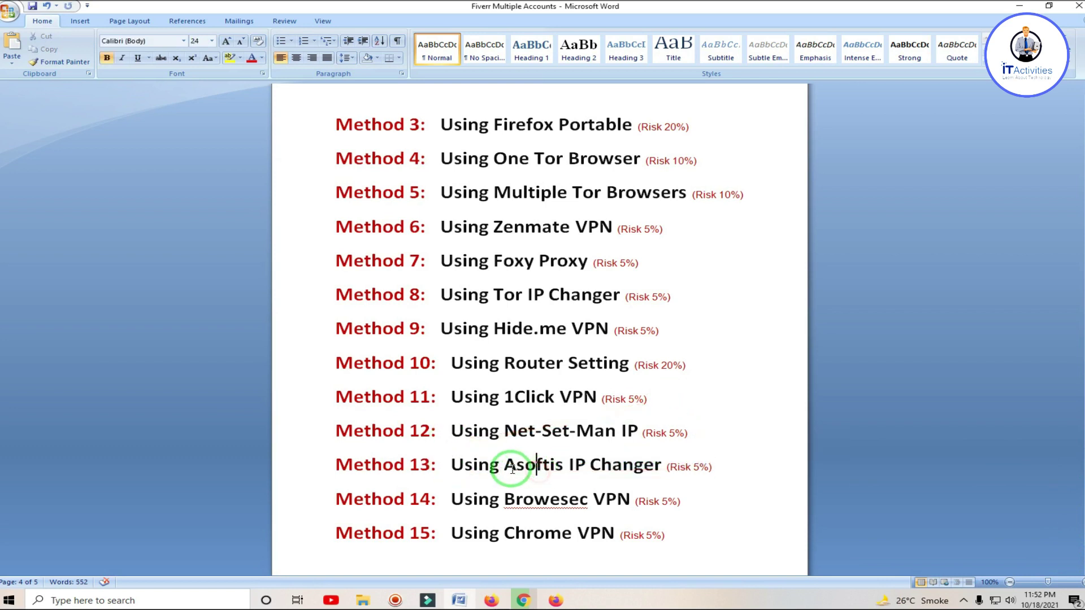
drag(505, 465, 705, 463)
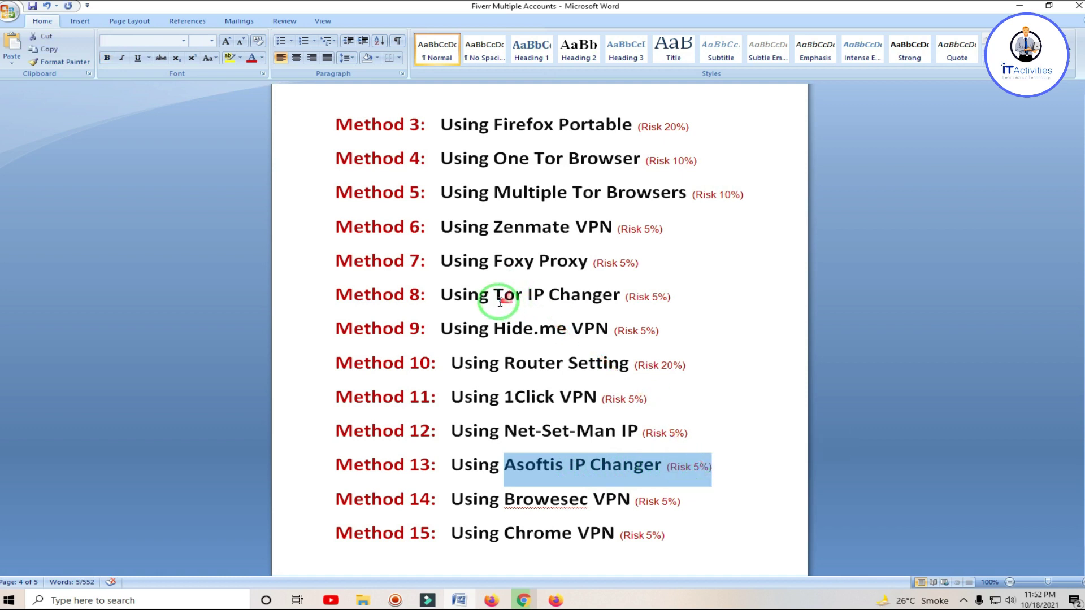
drag(494, 295, 644, 297)
drag(504, 467, 710, 467)
drag(503, 466, 713, 468)
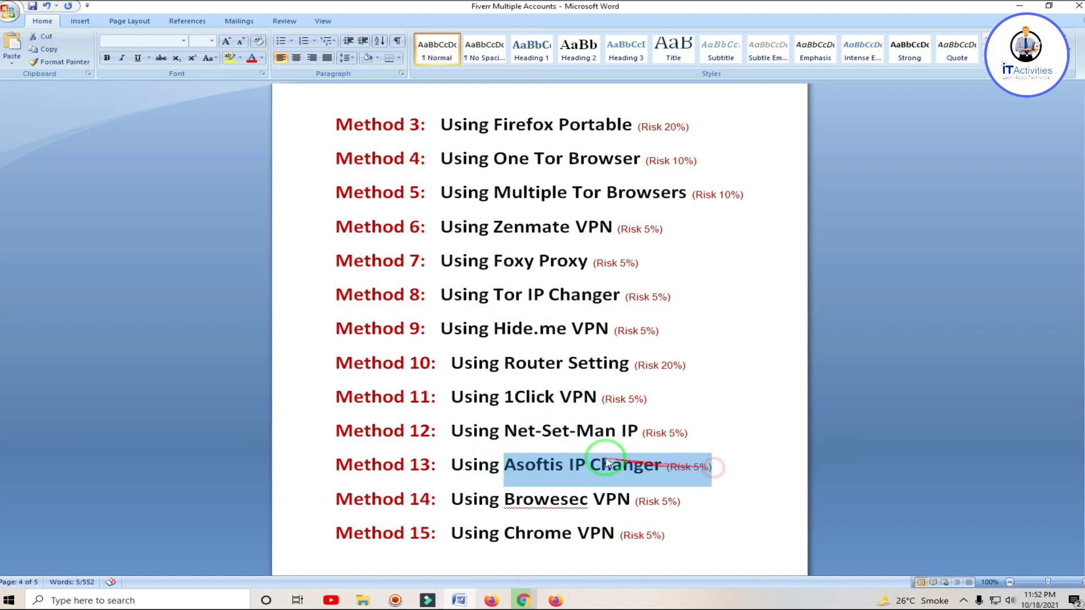
click(534, 424)
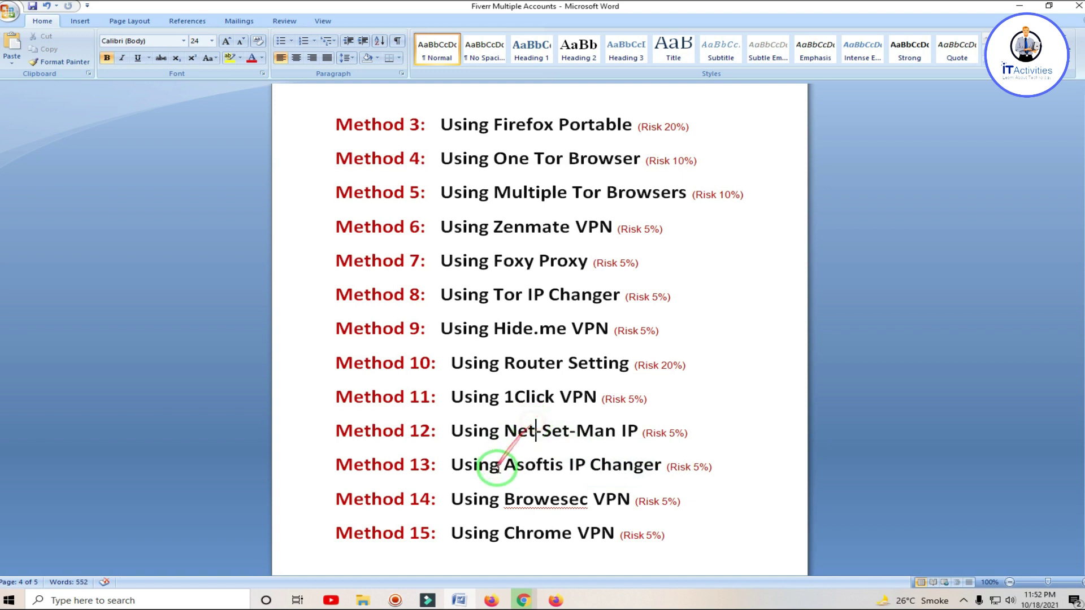
Highlight the Method 13 Asoftis IP Changer and Method 12 Net-Set-Man IP entries in the Word list for comparison.
drag(498, 464, 718, 467)
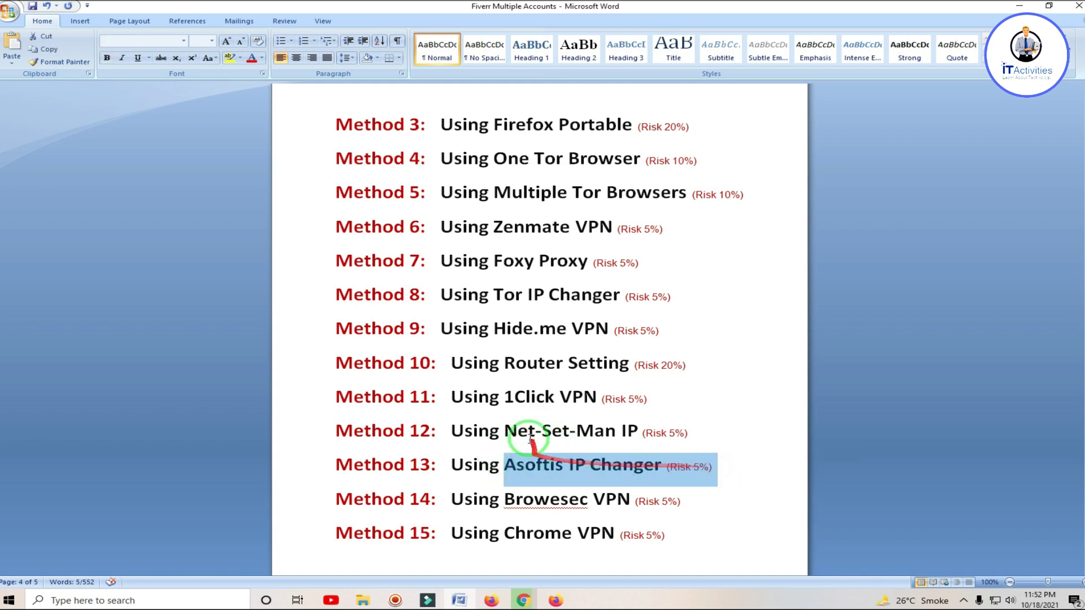
click(515, 432)
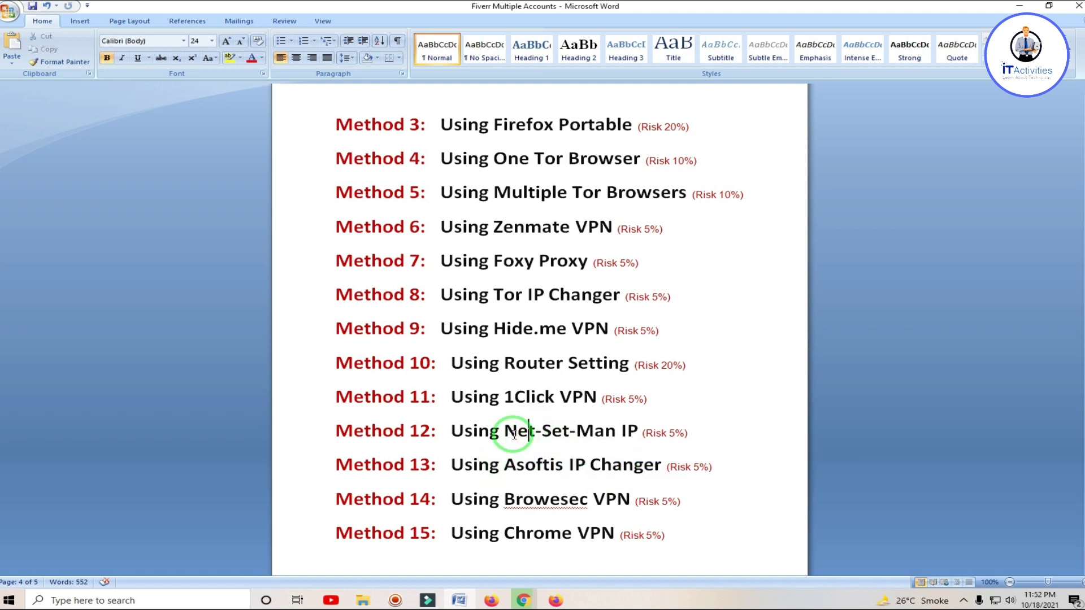
drag(504, 465, 734, 477)
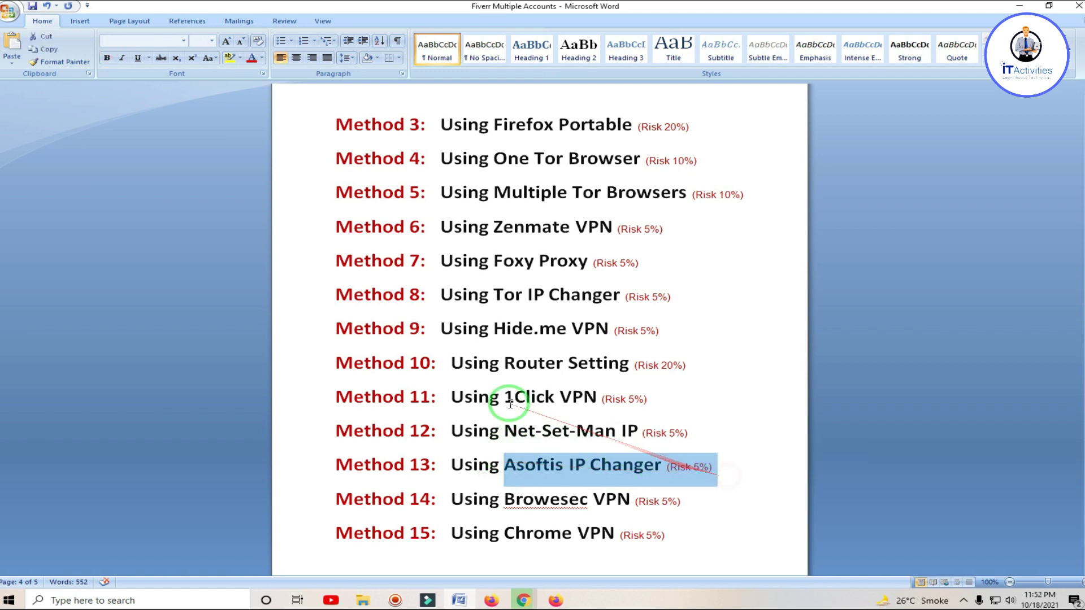
drag(504, 431, 687, 432)
click(561, 396)
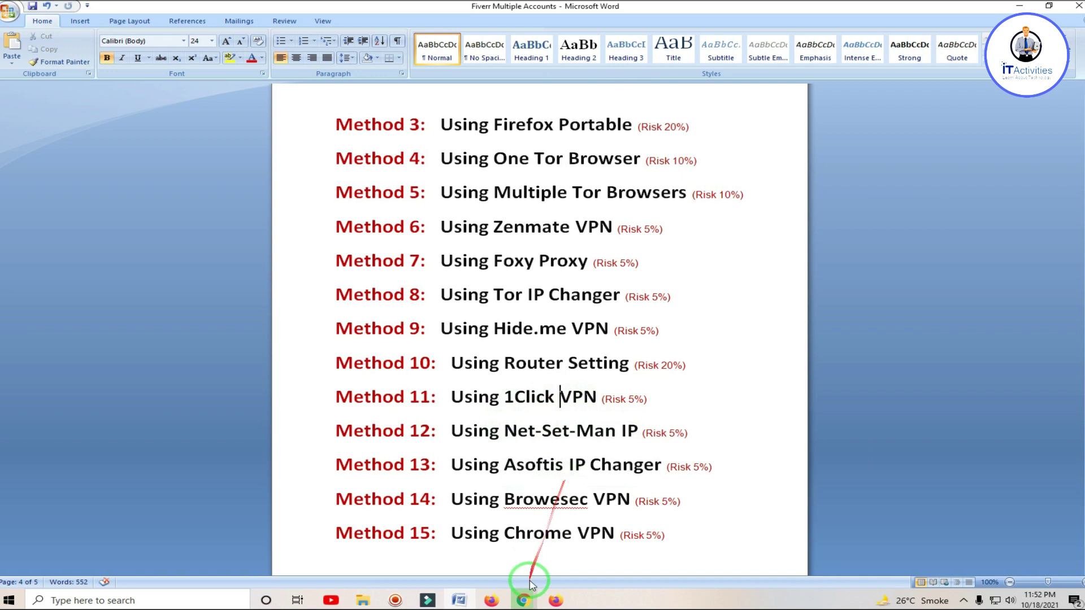
Switch to Chrome and search Google for "Asoftis IP Changer", refining the query to "asoftis ip changer download".
click(526, 600)
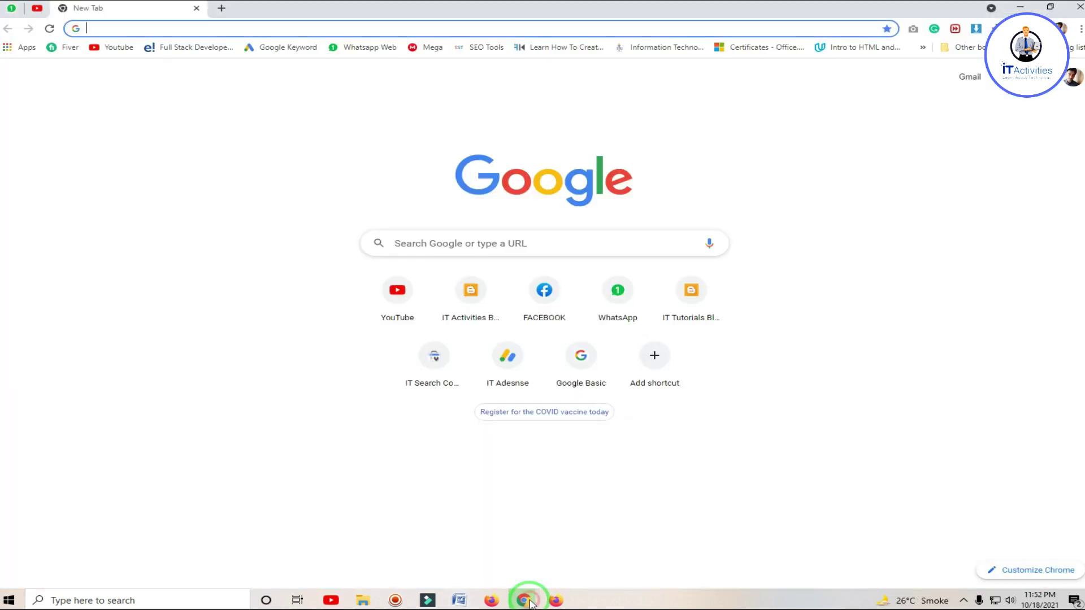
right_click(239, 29)
click(280, 119)
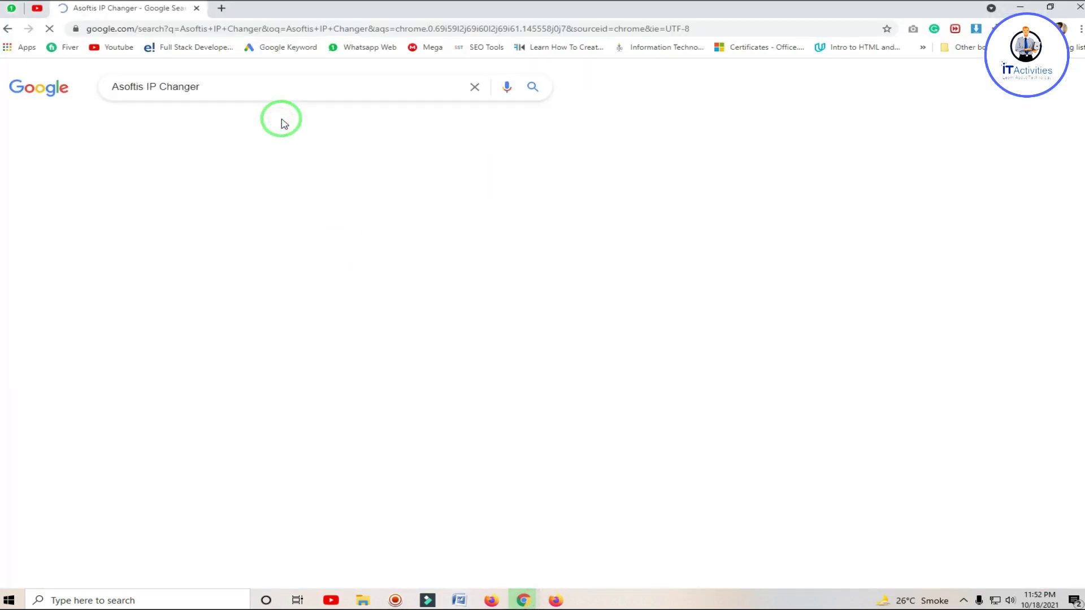
click(244, 86)
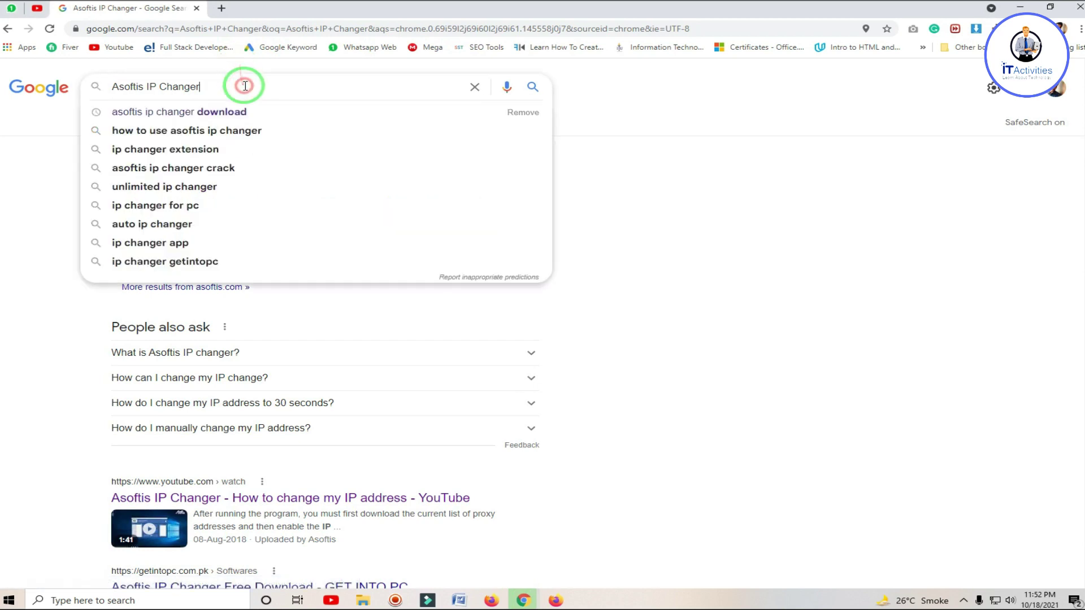
click(244, 115)
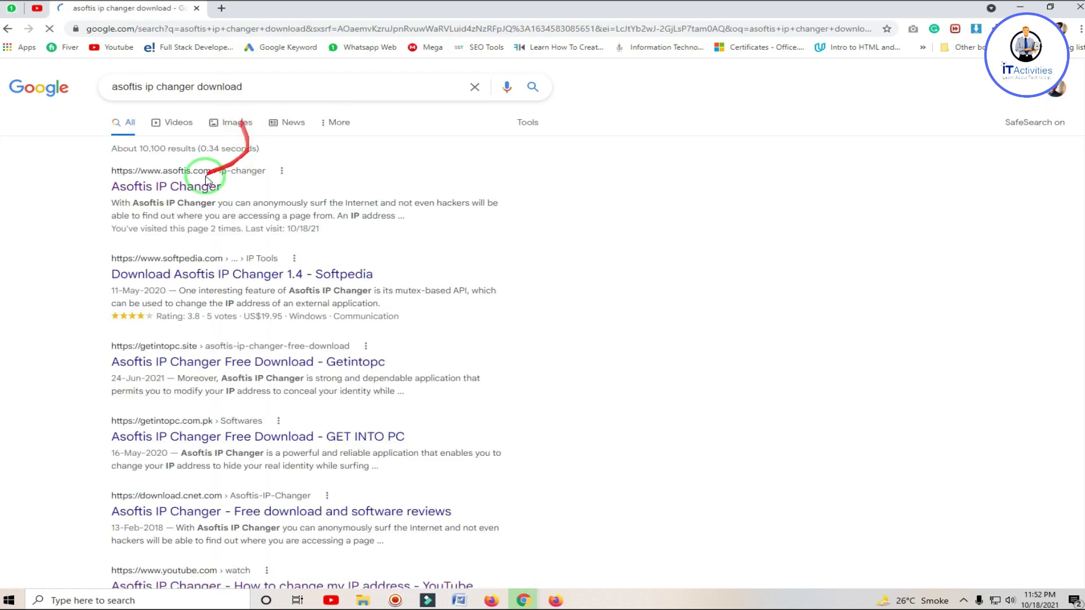
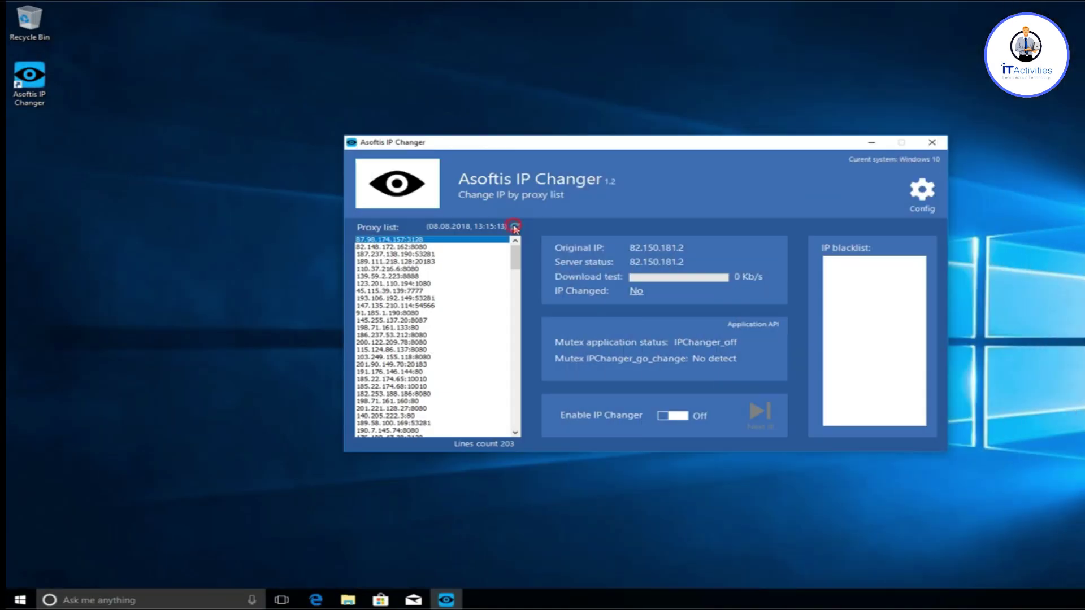
Refresh the proxy list in Asoftis IP Changer, then enable IP Changer and check the changed address on the My IP web page.
click(514, 227)
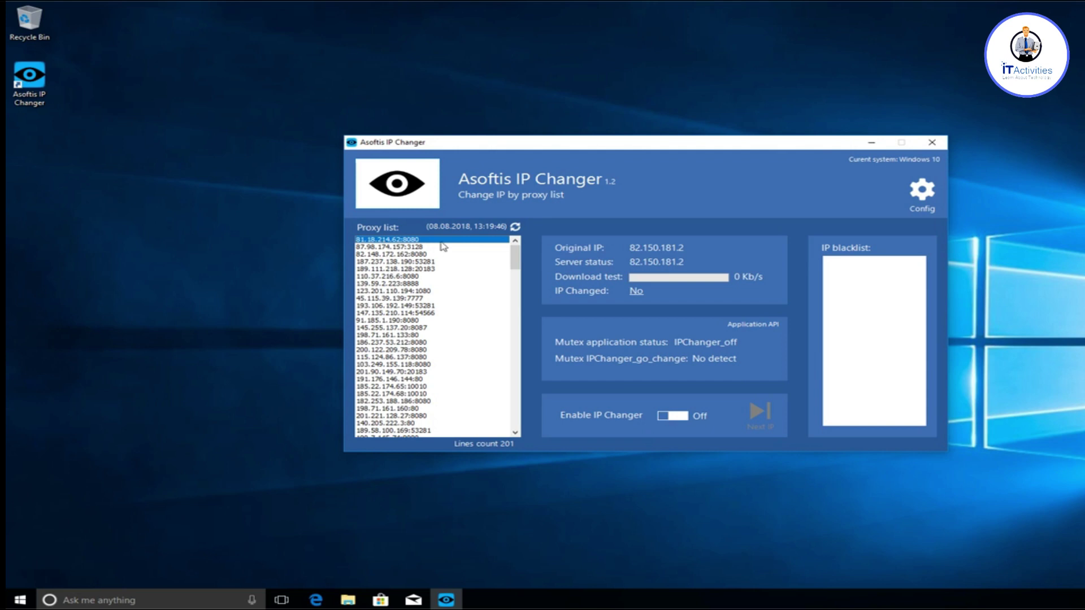
click(681, 415)
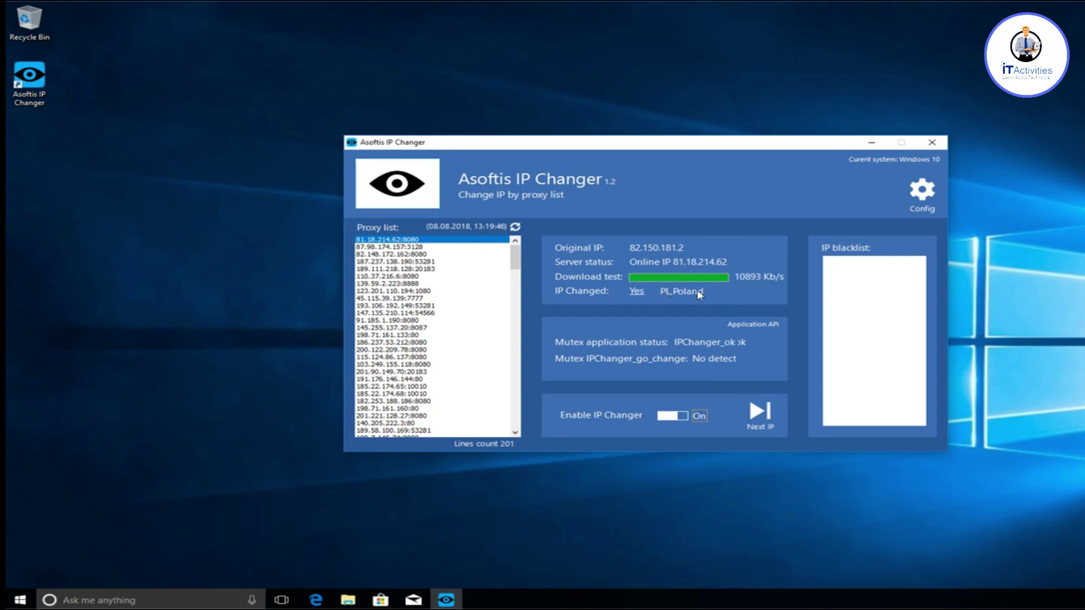
click(635, 292)
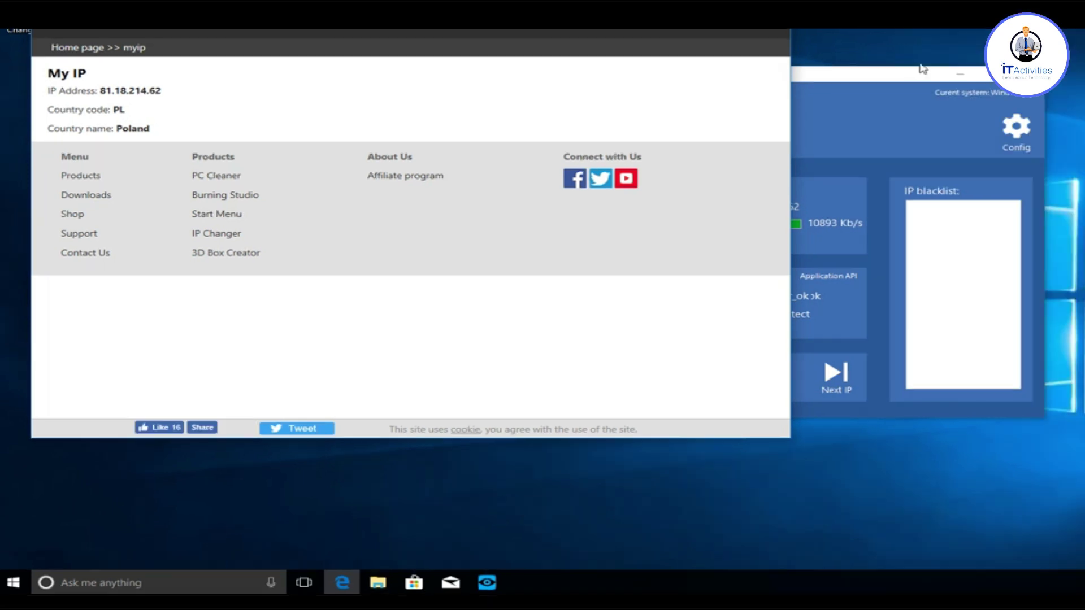
Disable IP Changer and reload the My IP web page to recheck the address.
click(970, 50)
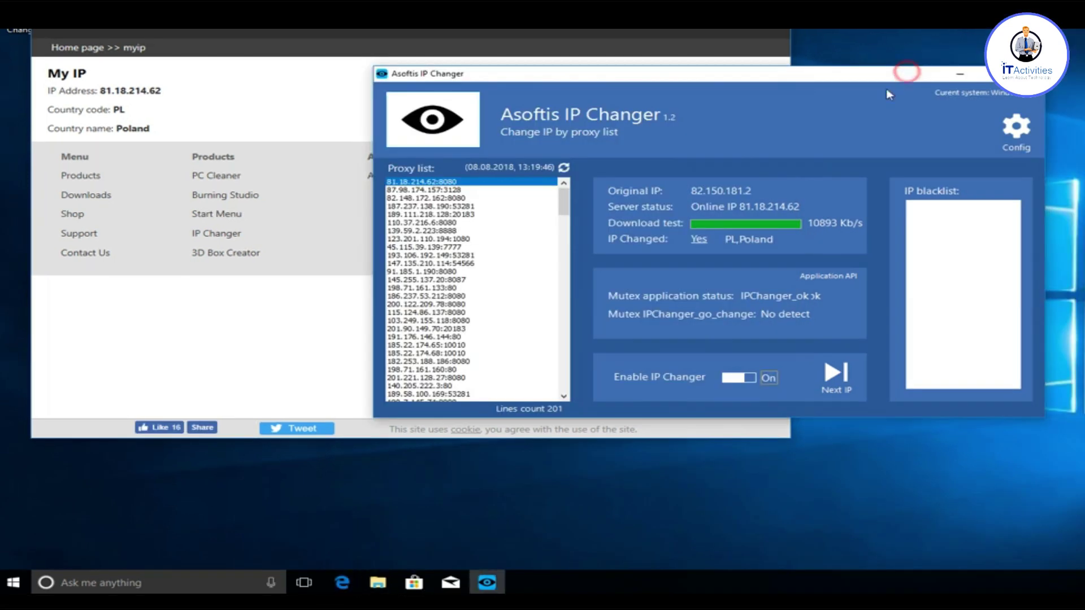
click(738, 378)
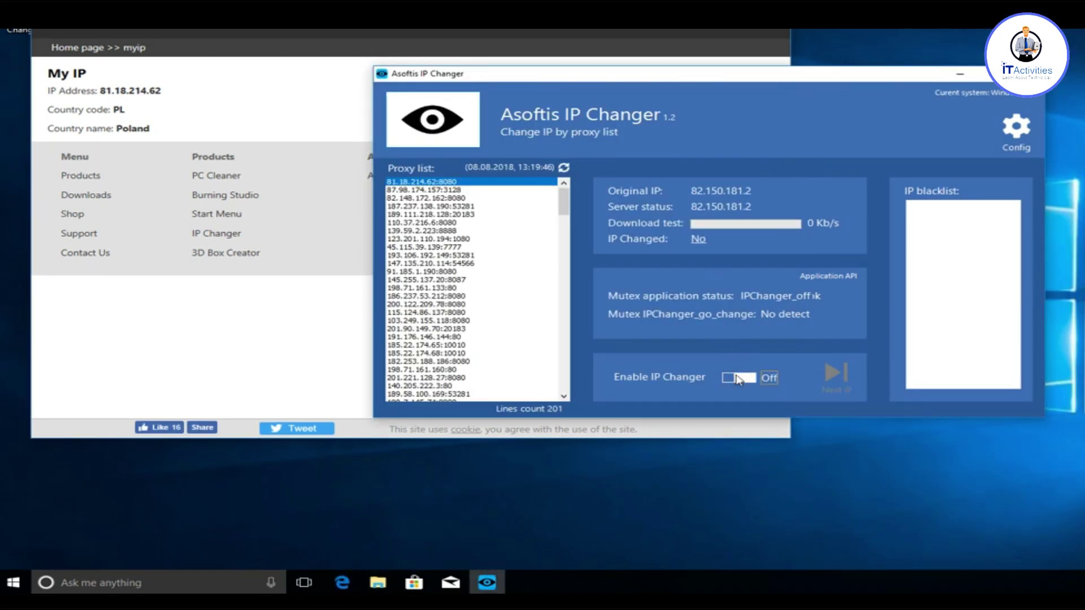
click(266, 235)
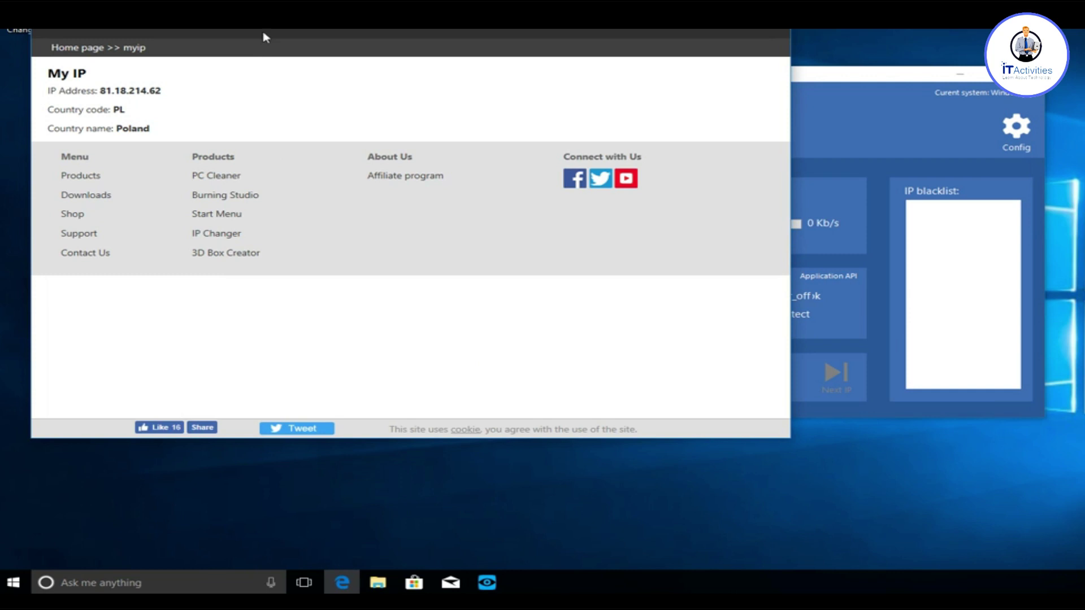
key(F5)
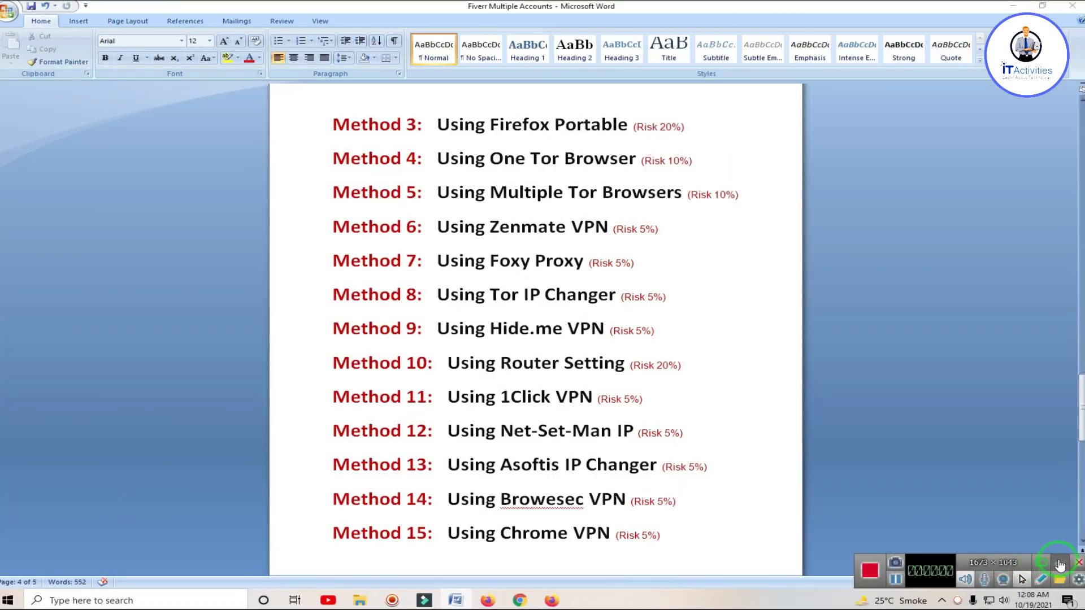
Review the Method 14 Browesec VPN and Method 15 Chrome VPN entries in the Word list.
click(1061, 565)
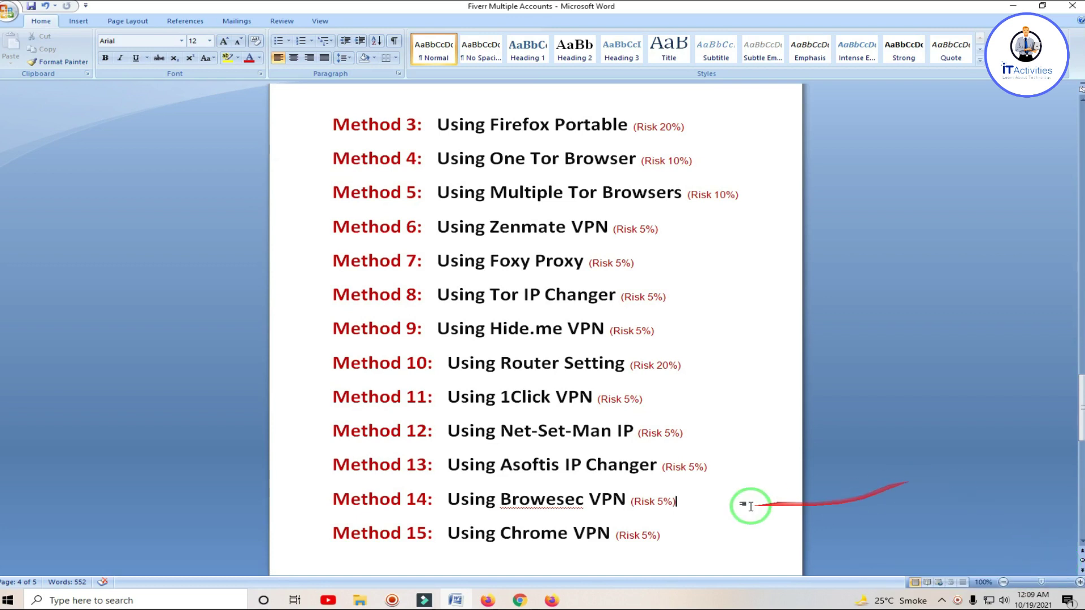
drag(685, 532, 368, 503)
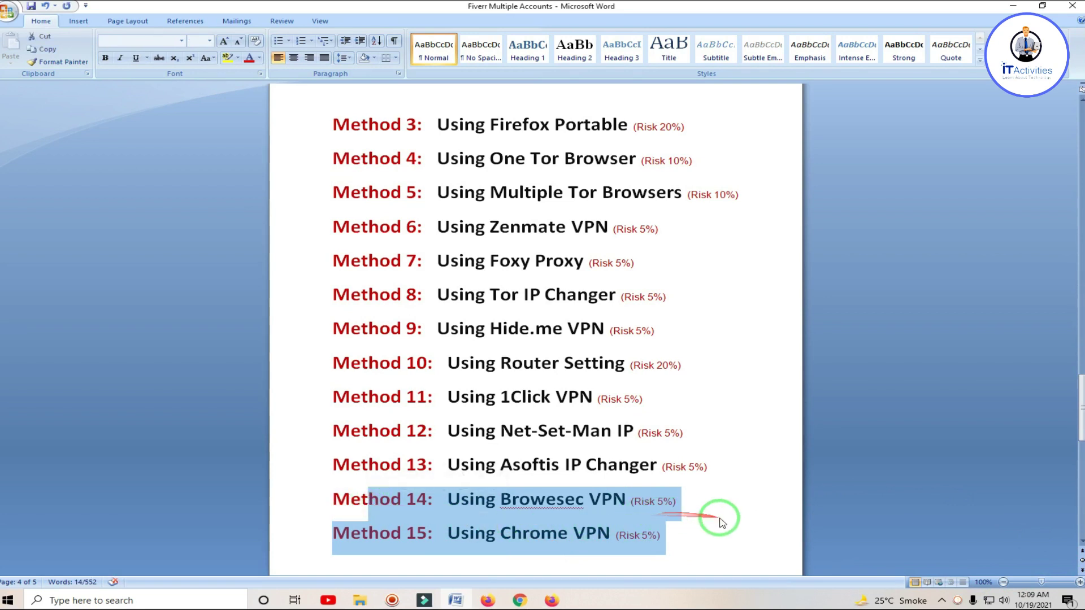
click(690, 530)
drag(681, 528, 388, 503)
click(685, 538)
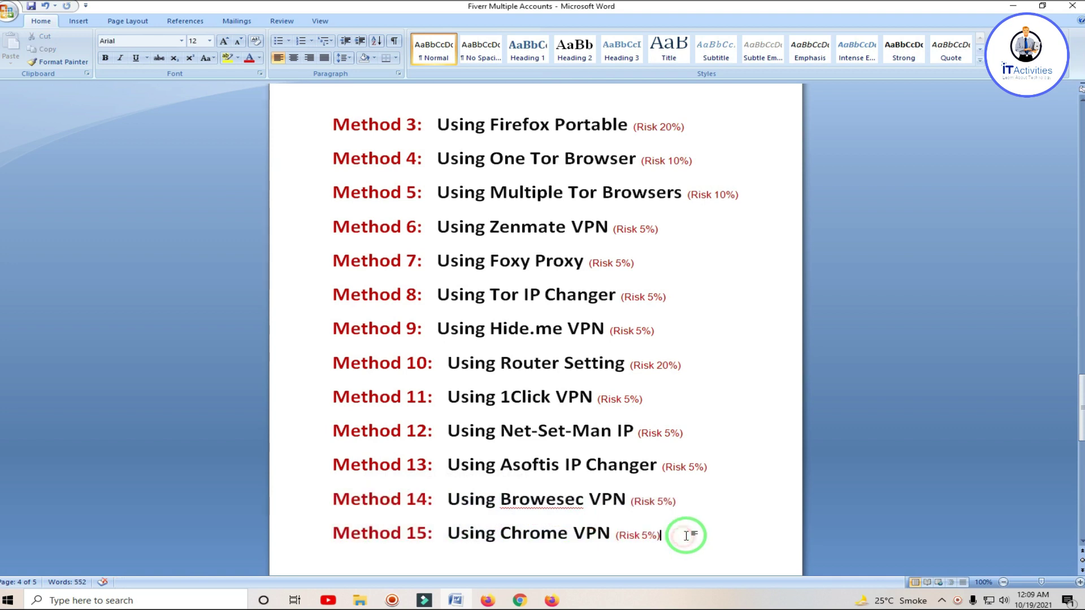
drag(671, 505, 381, 500)
click(666, 514)
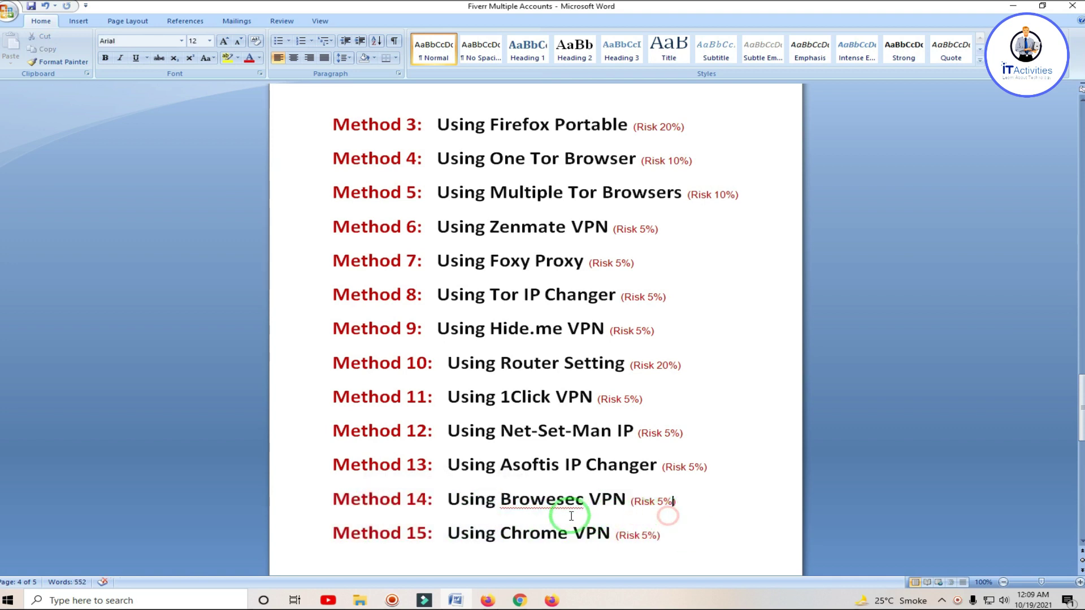
Copy "Browesec VPN" from the Method 14 entry, search for it in Chrome and open Browsec VPN's Chrome Web Store page.
drag(501, 500, 616, 499)
right_click(616, 498)
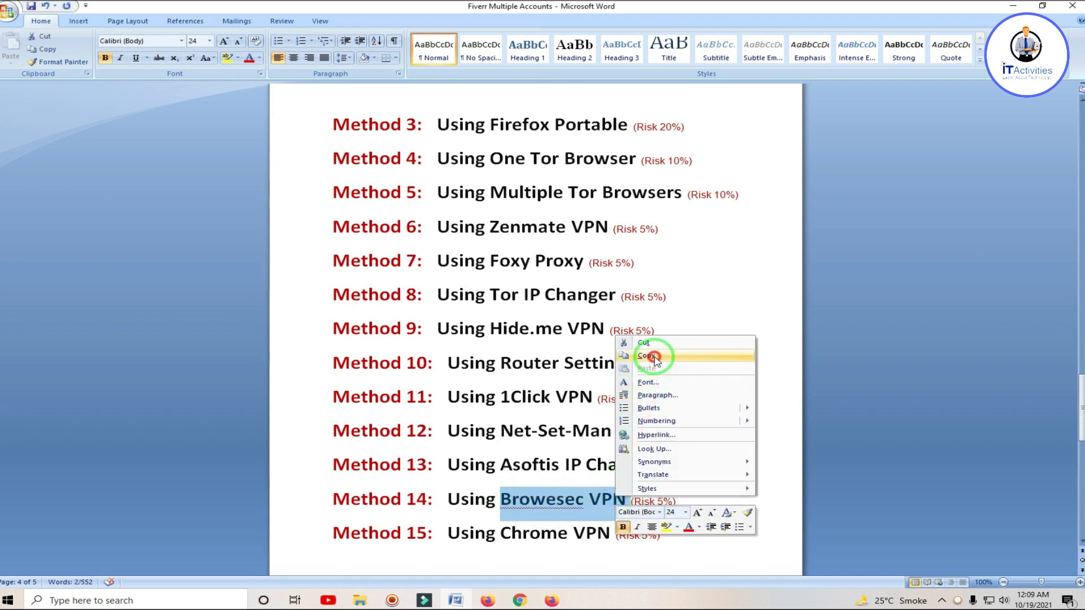
click(646, 355)
click(520, 600)
click(182, 29)
right_click(189, 29)
click(242, 109)
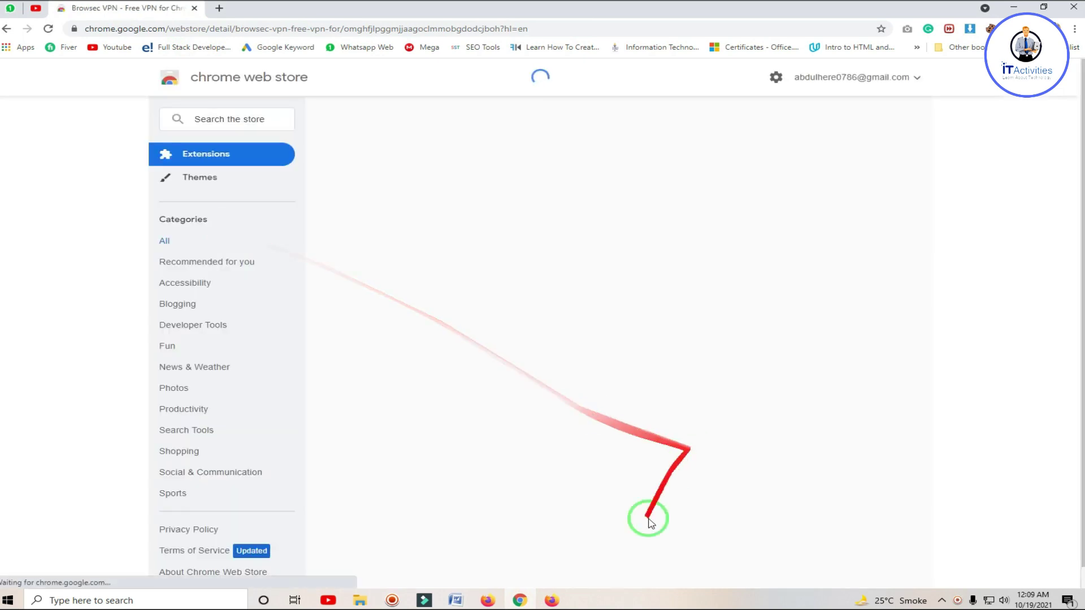
Check the current public IP in the Firefox window and the Browsec VPN user count on its Chrome Web Store page.
click(552, 600)
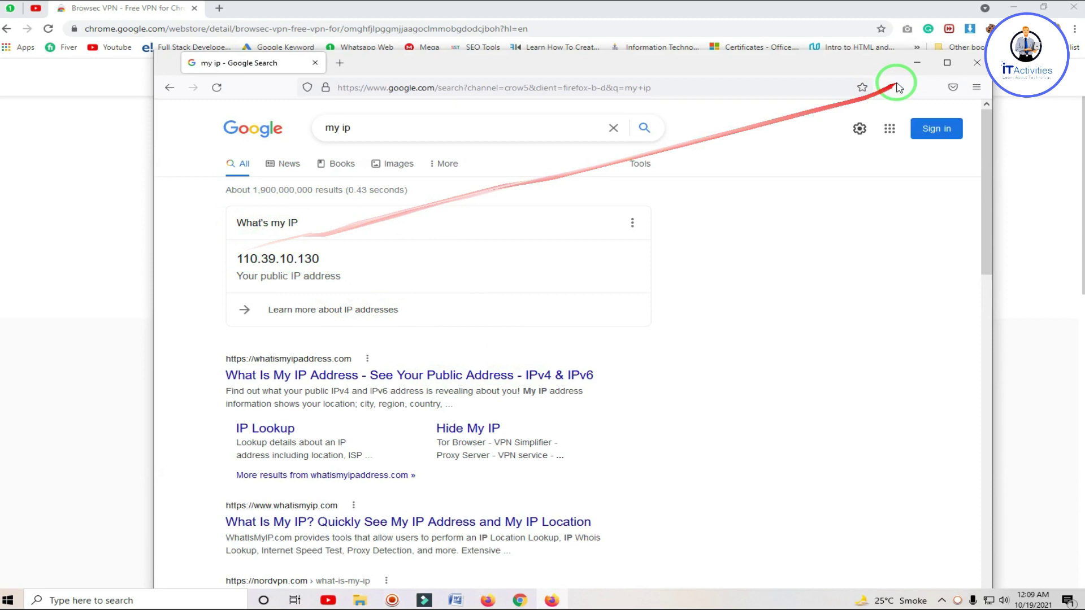
click(917, 62)
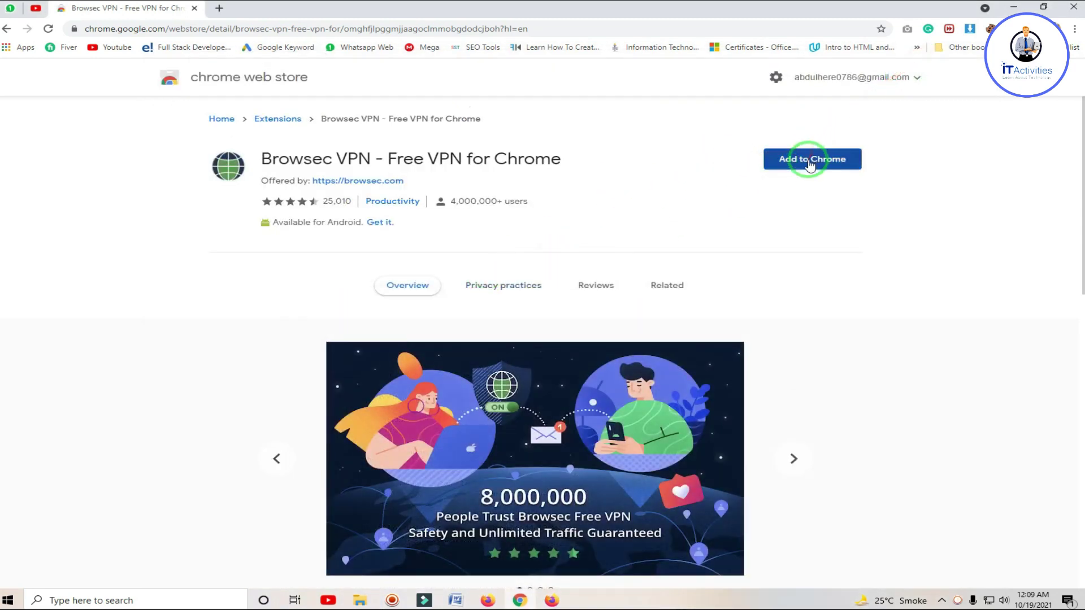
drag(451, 201, 482, 202)
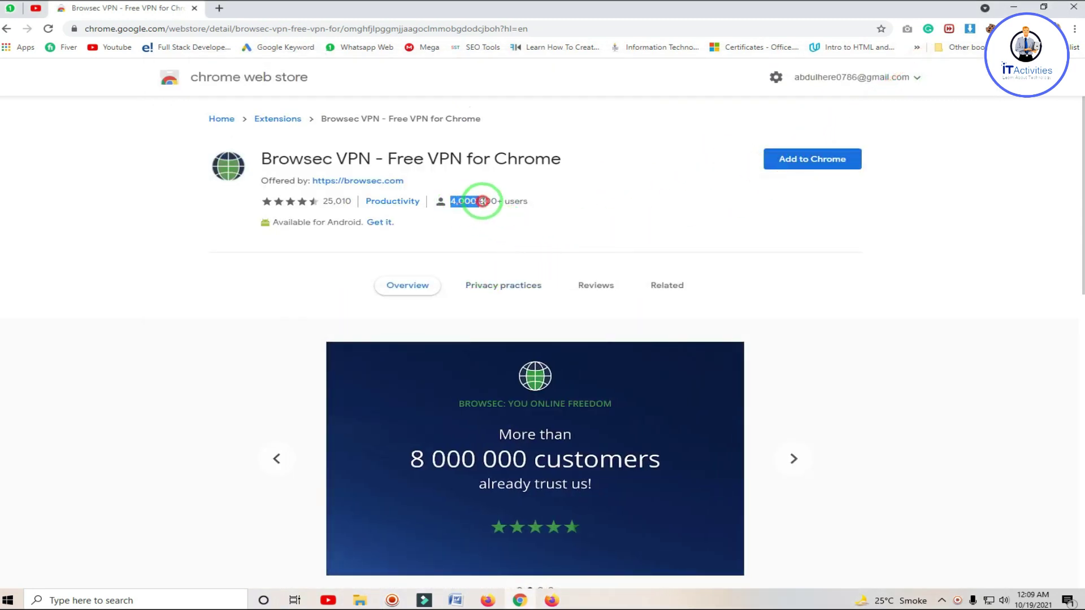
click(649, 203)
Add the Browsec VPN extension to Chrome and pin it.
click(813, 161)
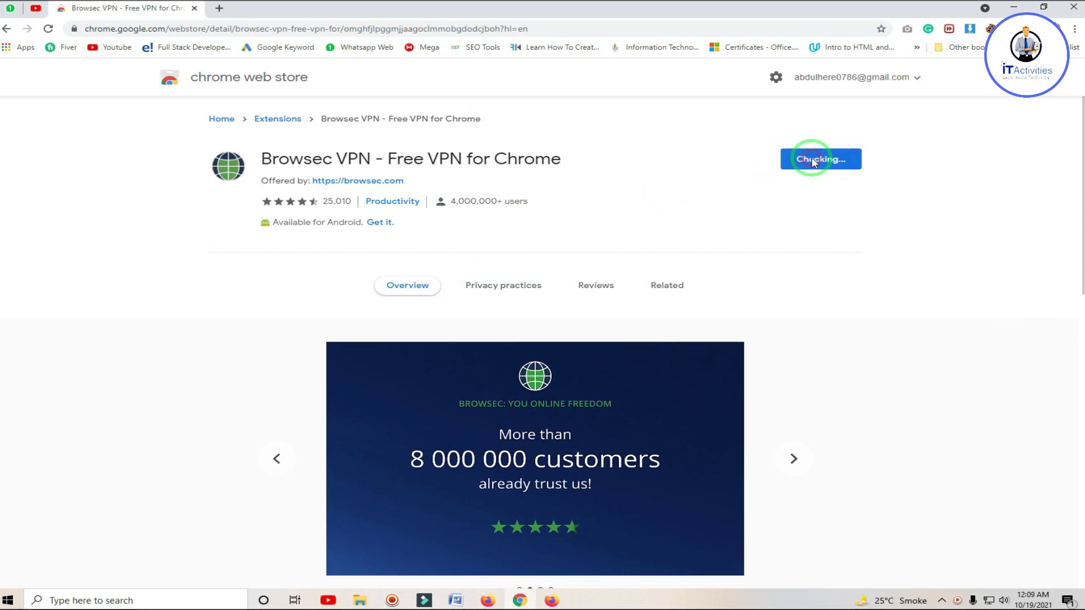
click(556, 125)
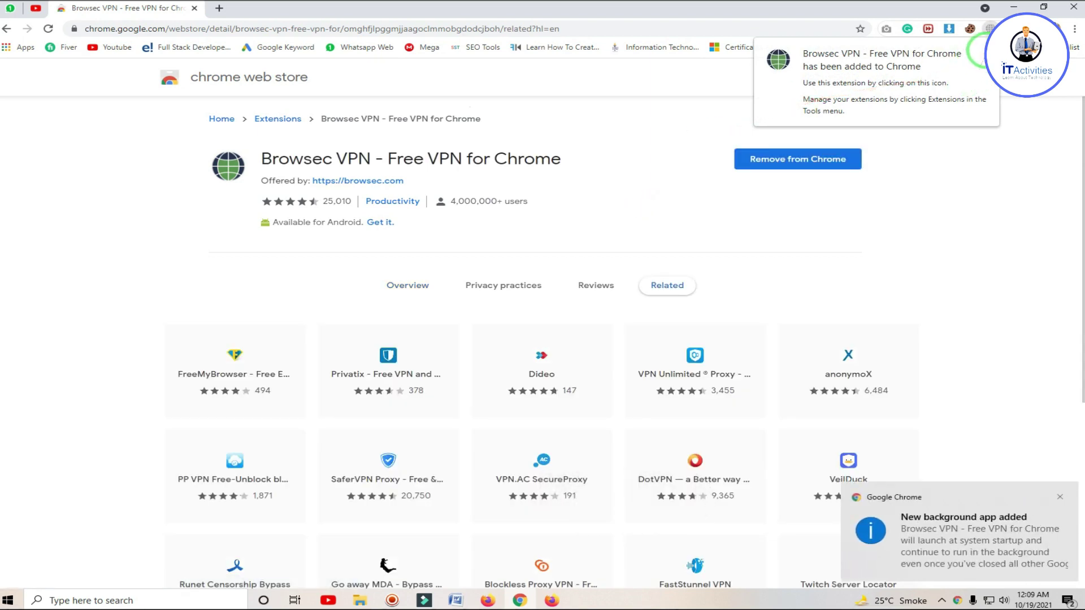
click(1010, 28)
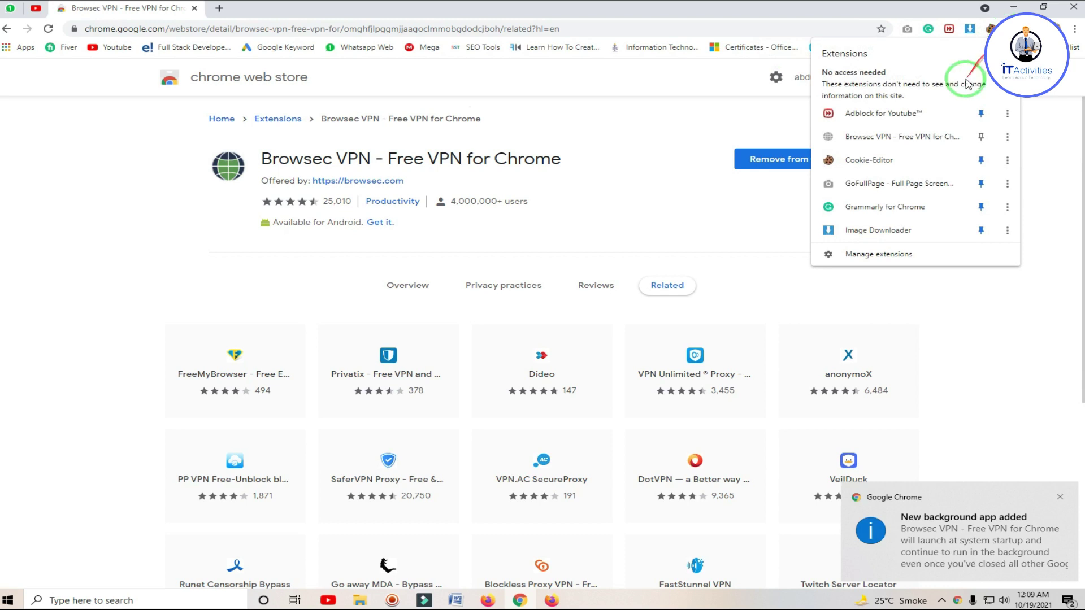
click(982, 137)
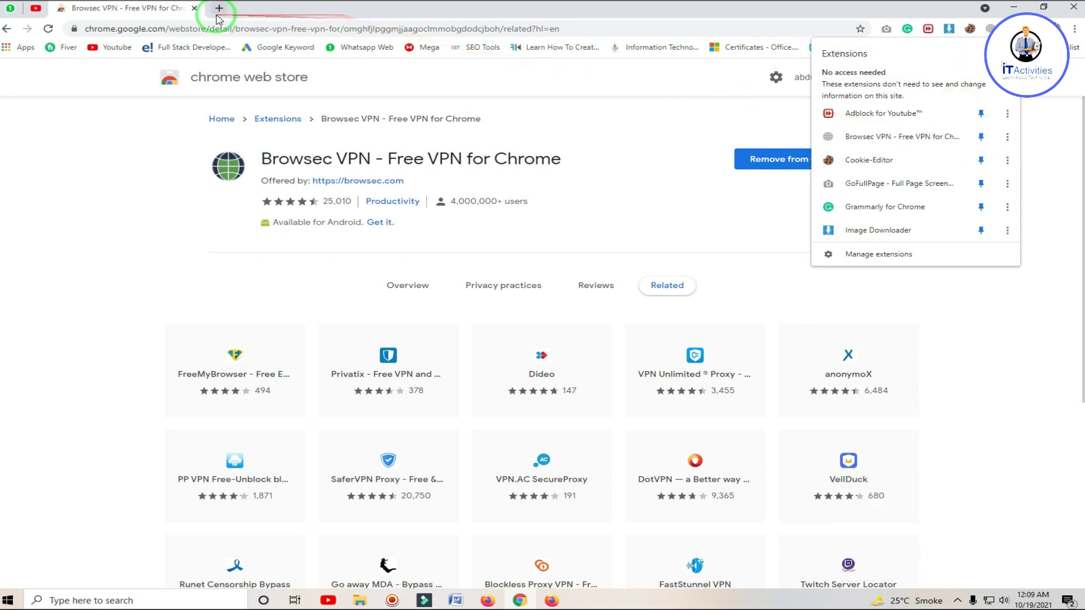
Close the Browsec VPN store page and search Google for "my ip" in Chrome.
click(195, 9)
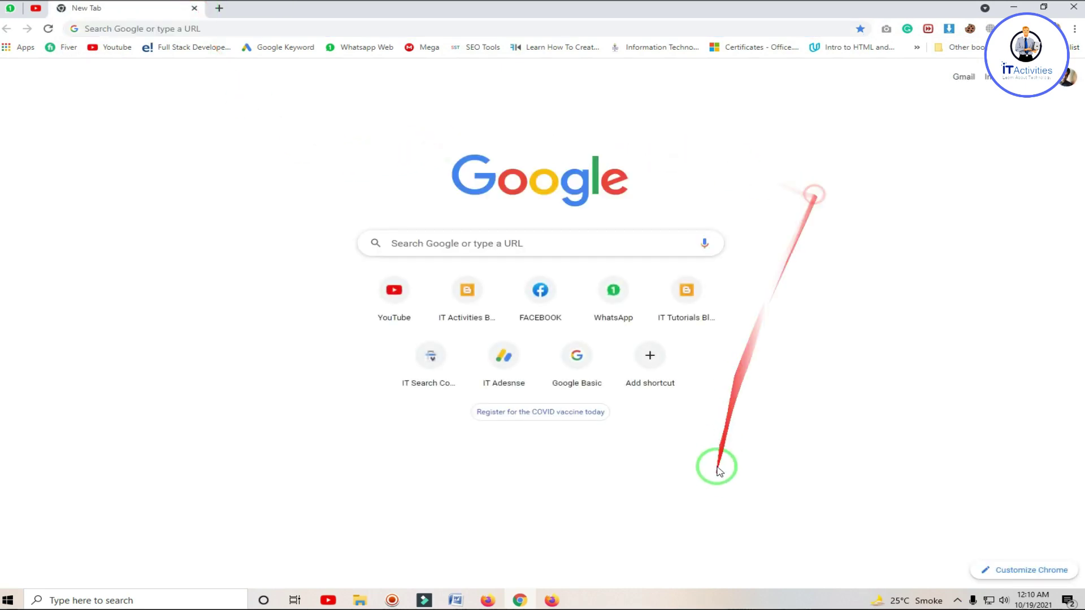
click(250, 28)
text(y)
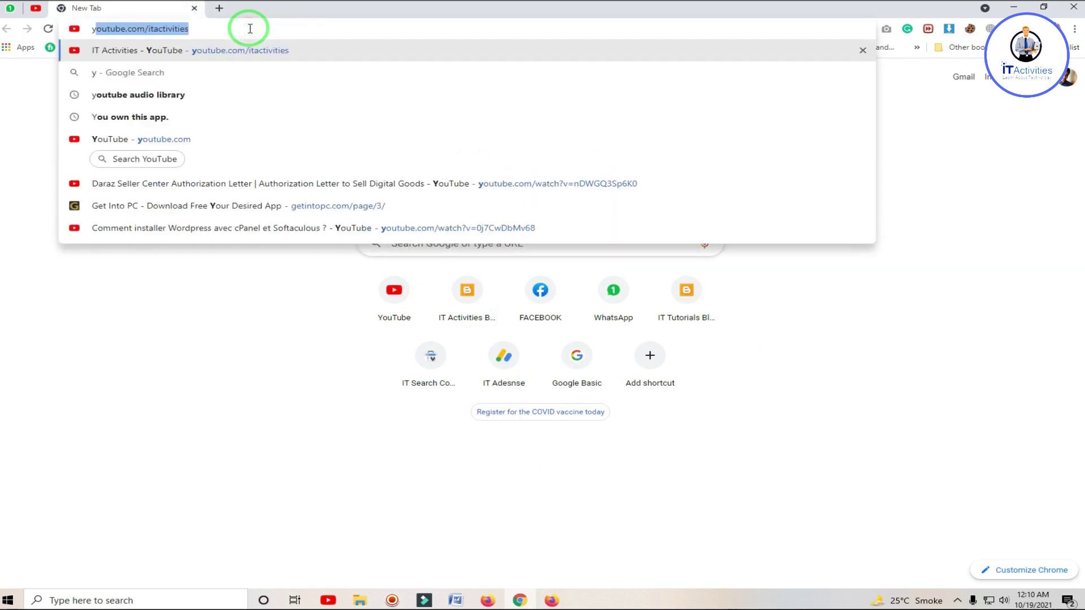
key(BackSpace)
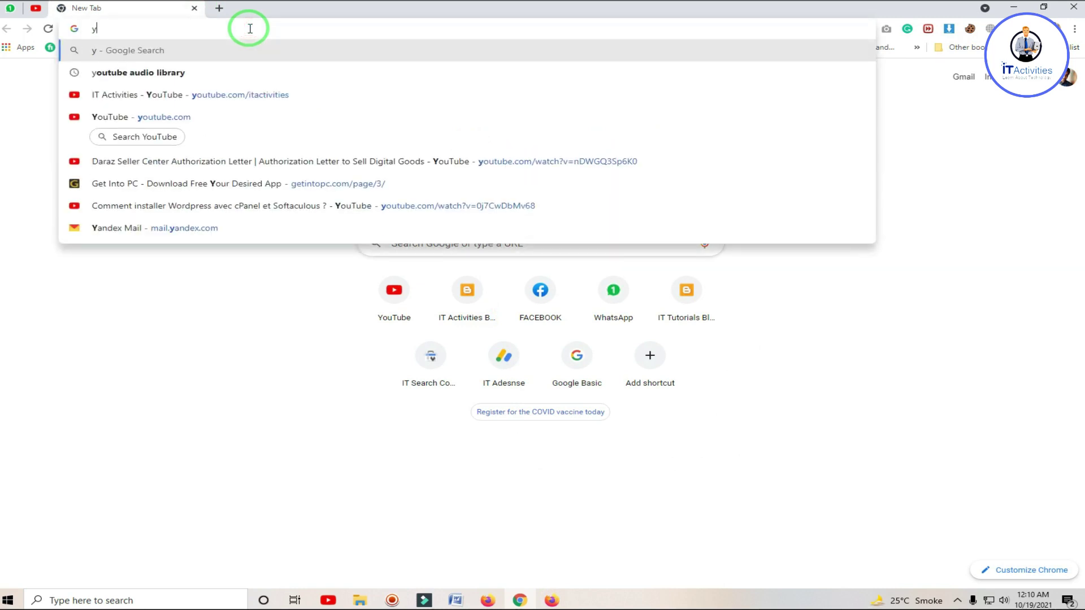
key(BackSpace)
text(my ip)
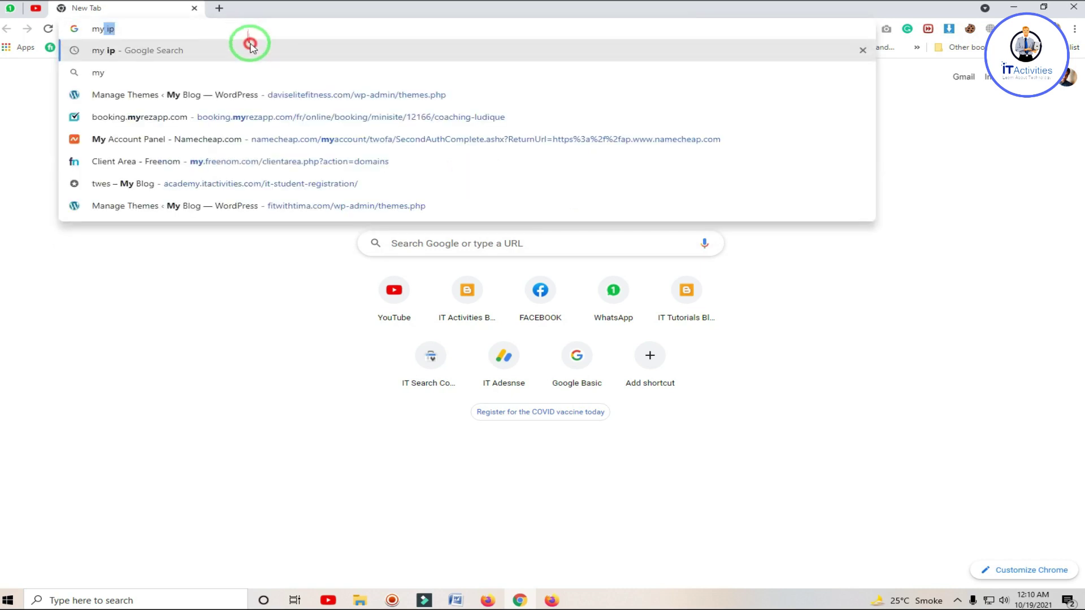
click(251, 45)
Highlight the public IP in Chrome and reload the "my ip" search in Firefox to compare the two addresses.
drag(214, 225, 118, 217)
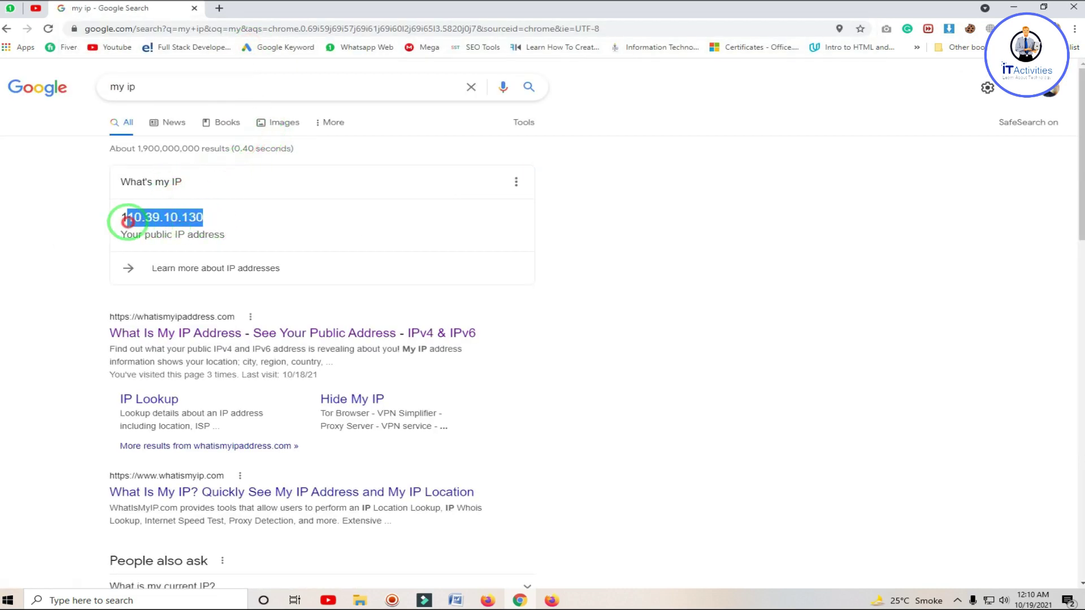
click(551, 600)
click(216, 88)
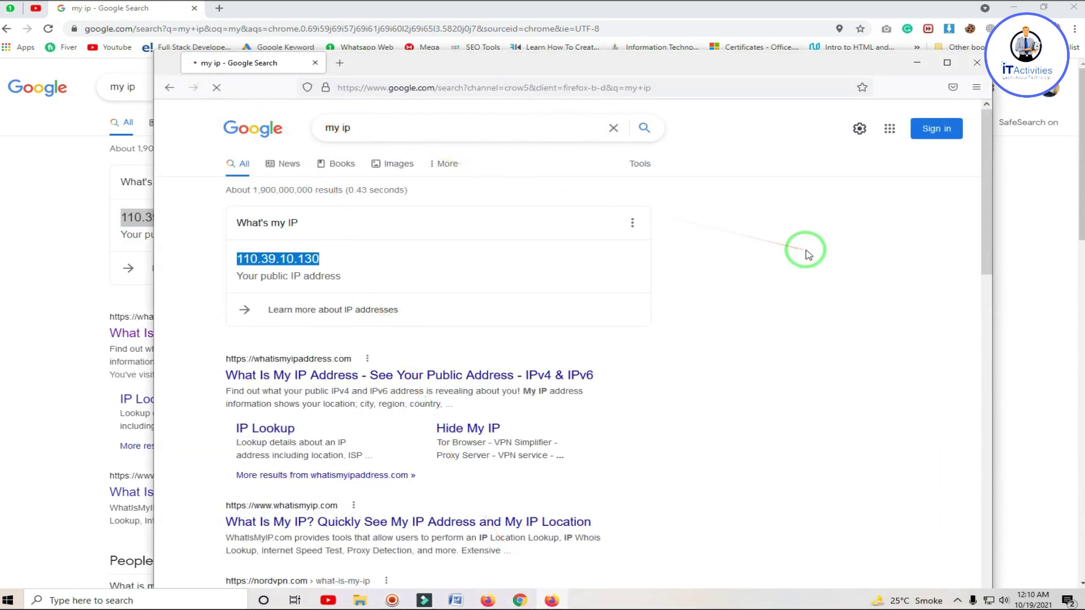
Return to Chrome, start the Browsec VPN and change its virtual location to United States.
click(917, 63)
click(758, 275)
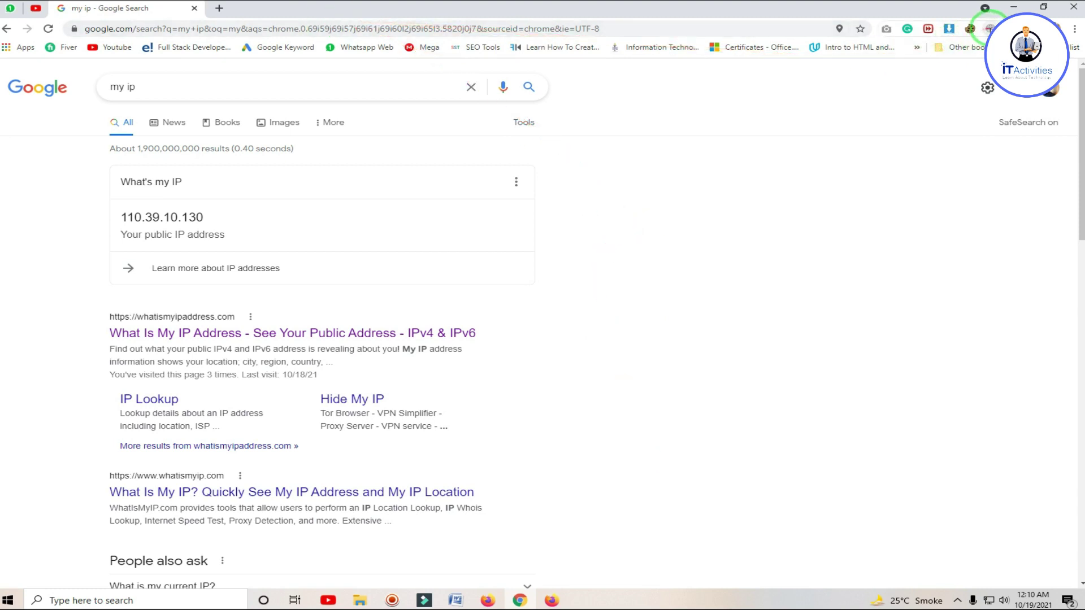
click(989, 28)
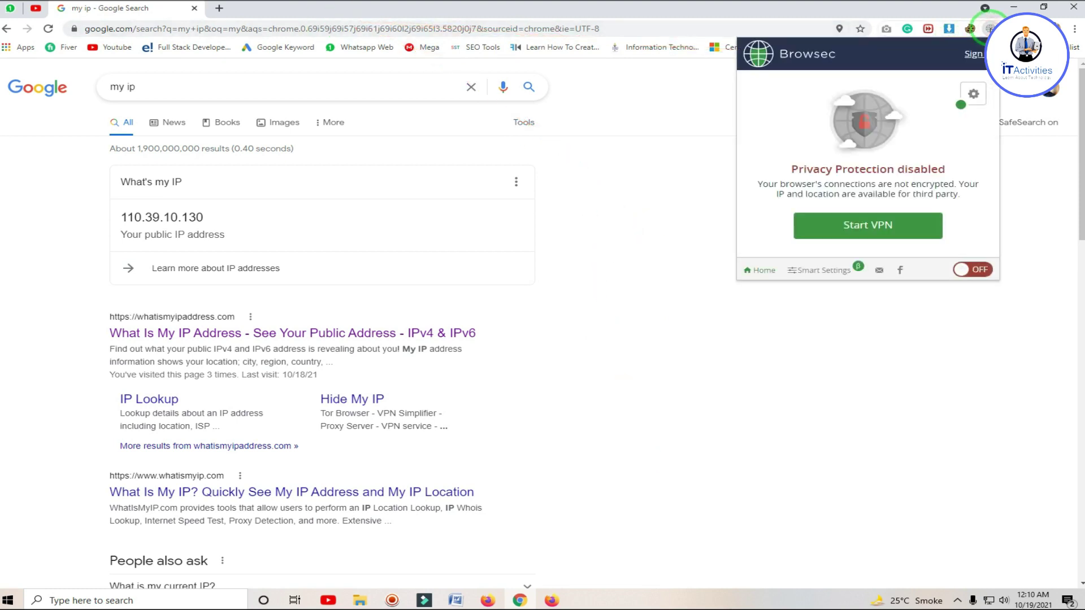
click(885, 233)
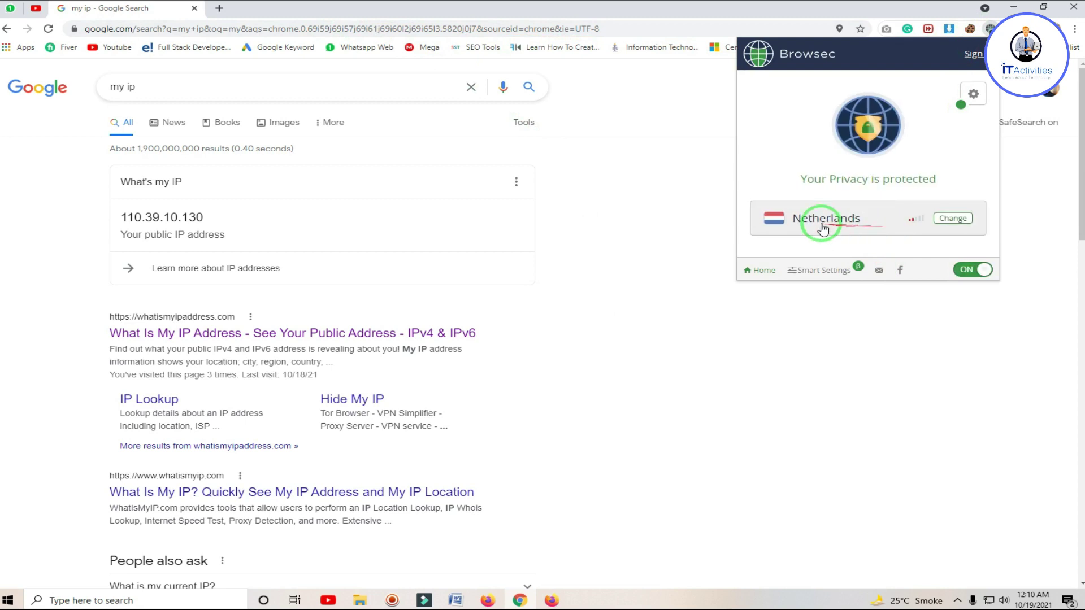
click(943, 219)
scroll(867, 153, down, 5)
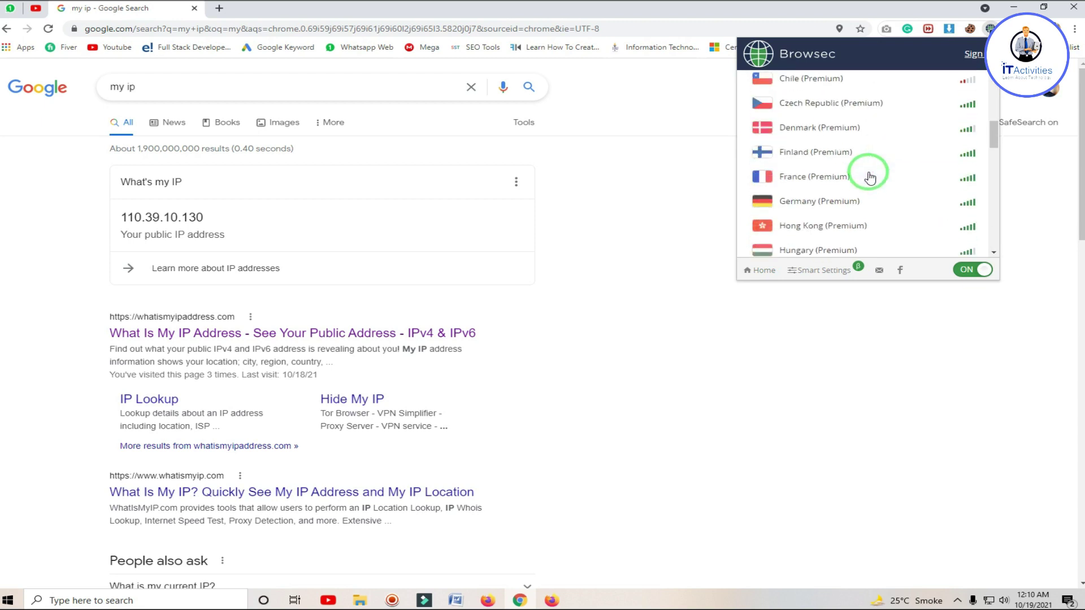
scroll(880, 207, down, 3)
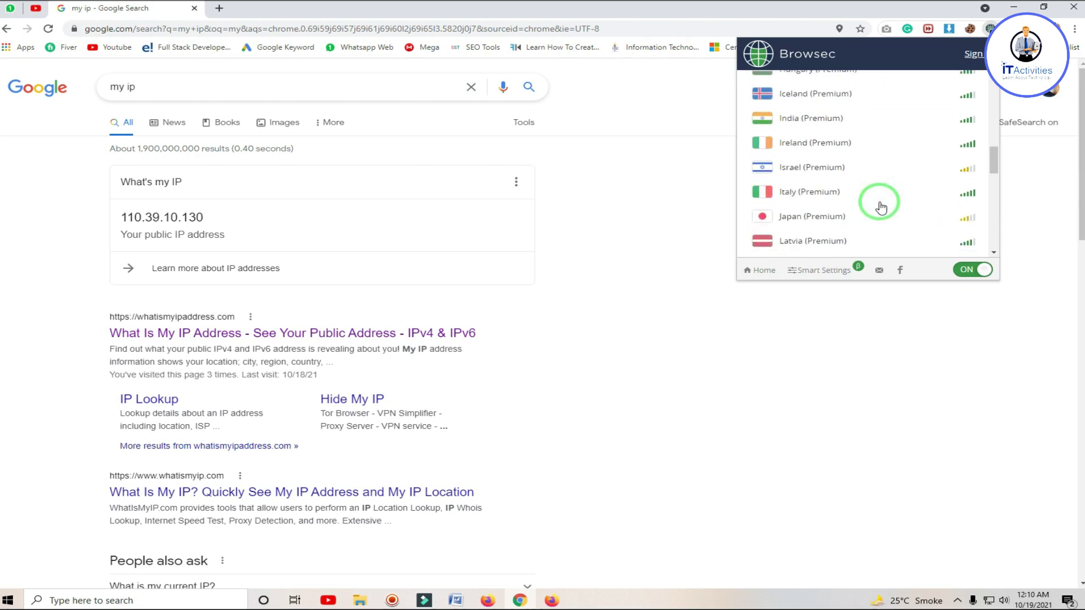
scroll(881, 208, up, 8)
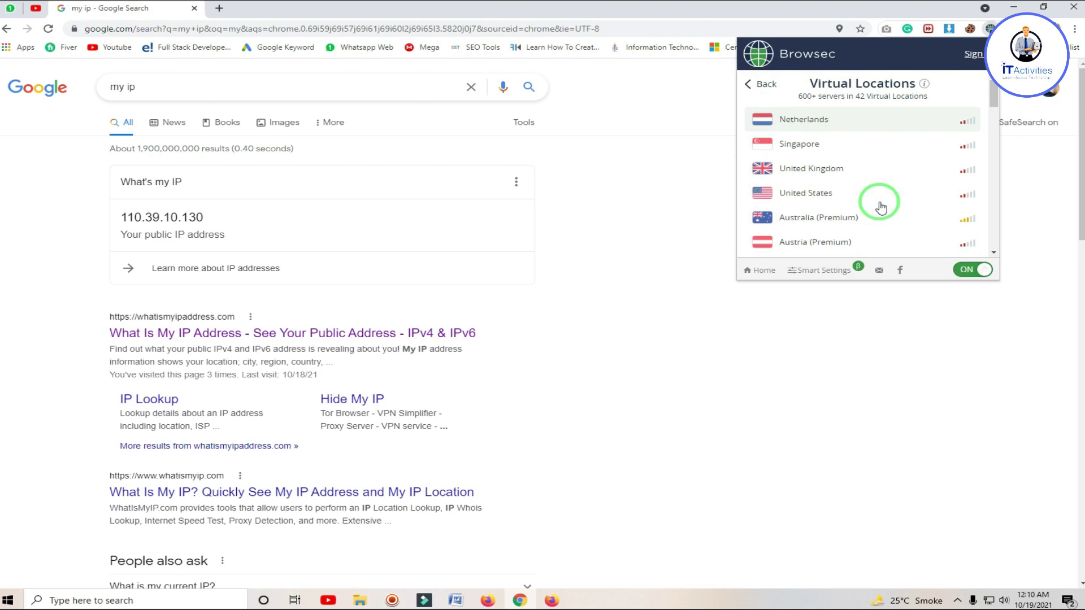
click(869, 197)
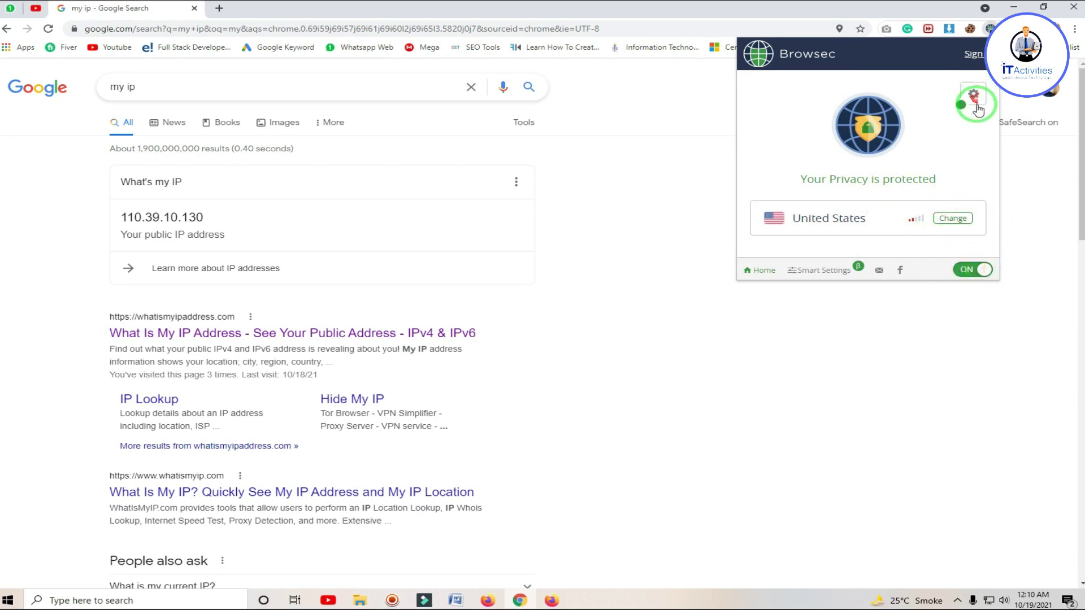
Reload the "my ip" search in Chrome and highlight the public IP address obtained through Browsec.
click(650, 216)
drag(222, 222, 125, 218)
click(262, 213)
click(56, 27)
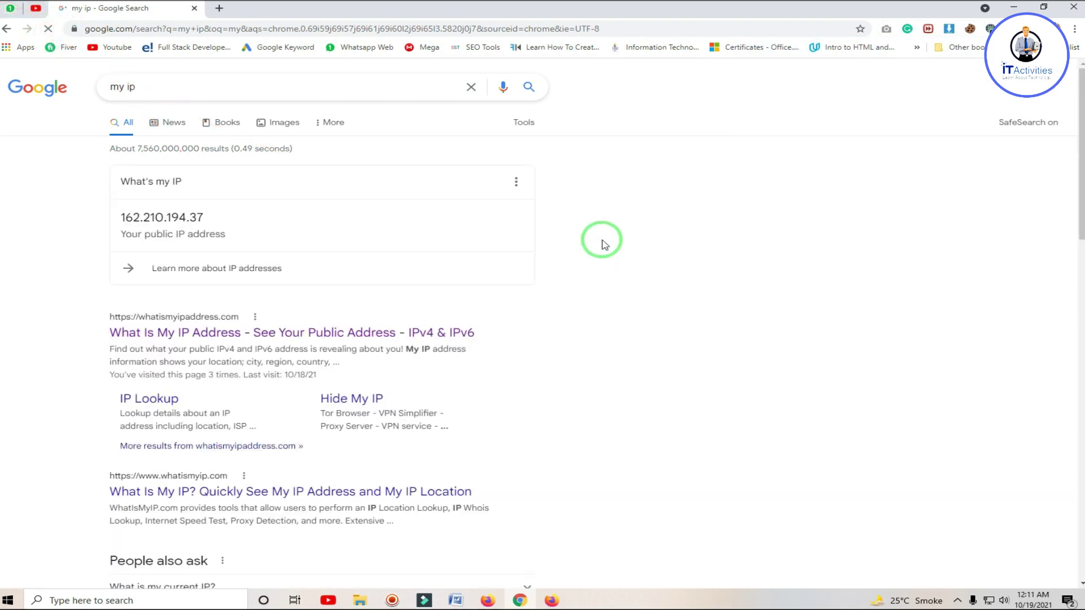
drag(209, 219, 102, 220)
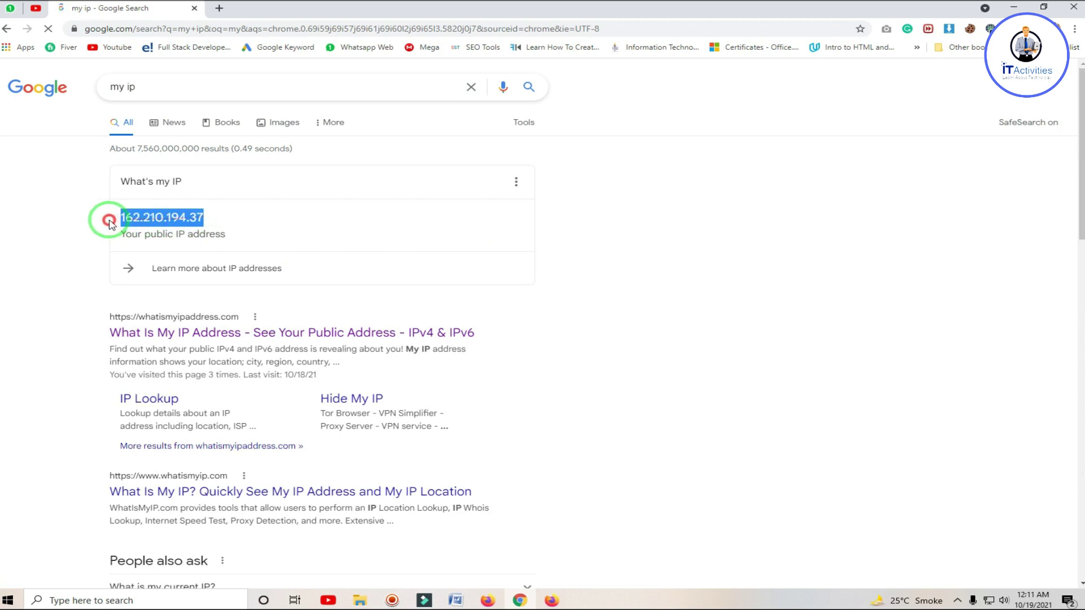
click(227, 214)
drag(228, 214, 121, 219)
click(250, 209)
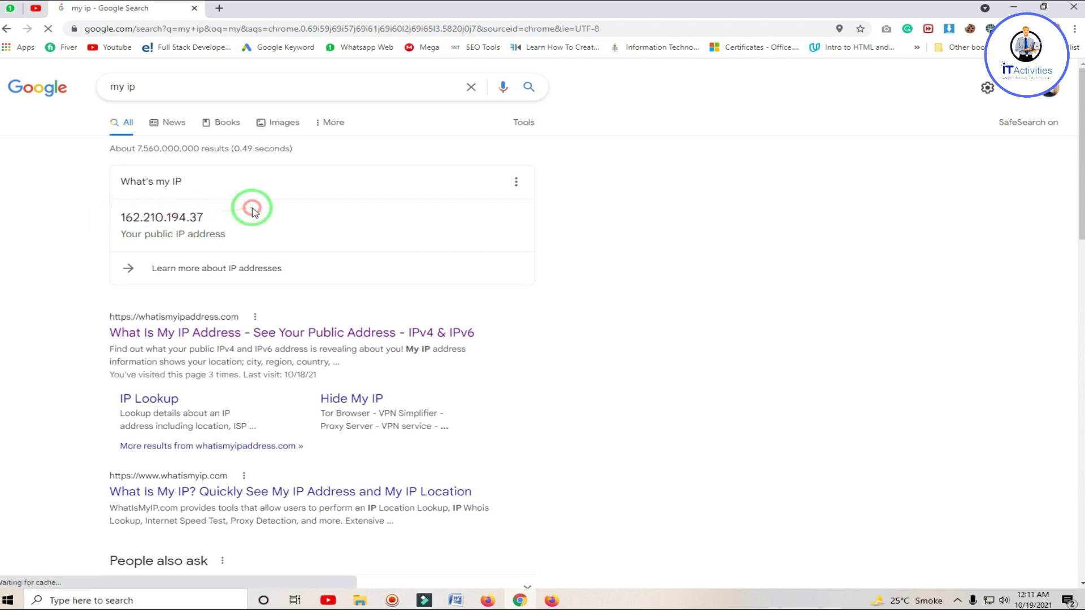
drag(221, 218, 123, 218)
click(288, 229)
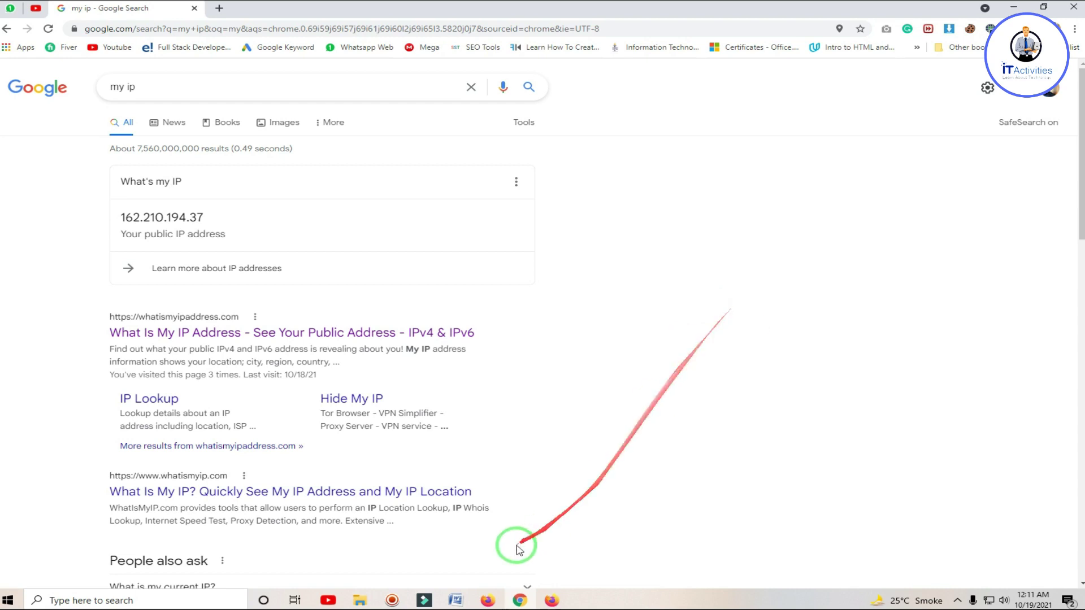
Check the public IP address in the Firefox window against Chrome's, then minimize Firefox.
click(551, 600)
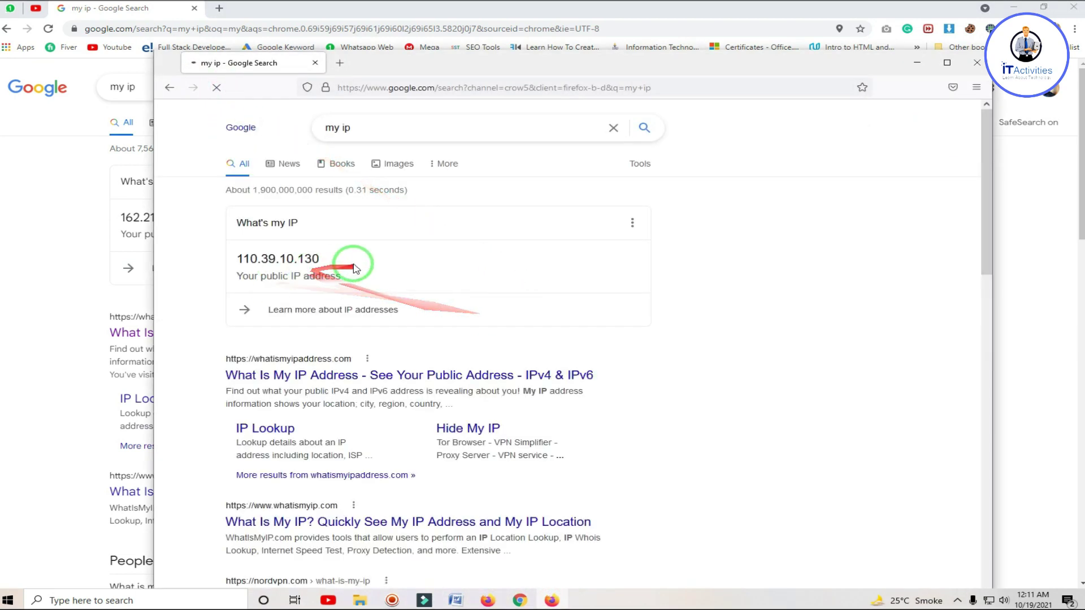
drag(359, 260, 237, 260)
click(783, 275)
click(916, 63)
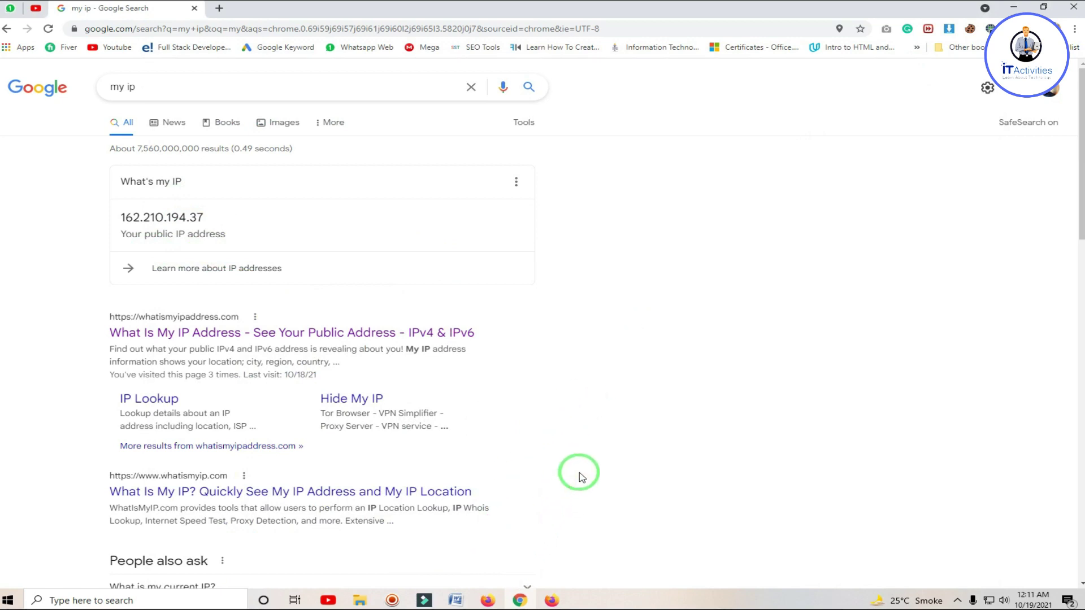
Switch to the Word list of methods, copy "Chrome VPN" from Method 15 and return to Chrome.
click(456, 600)
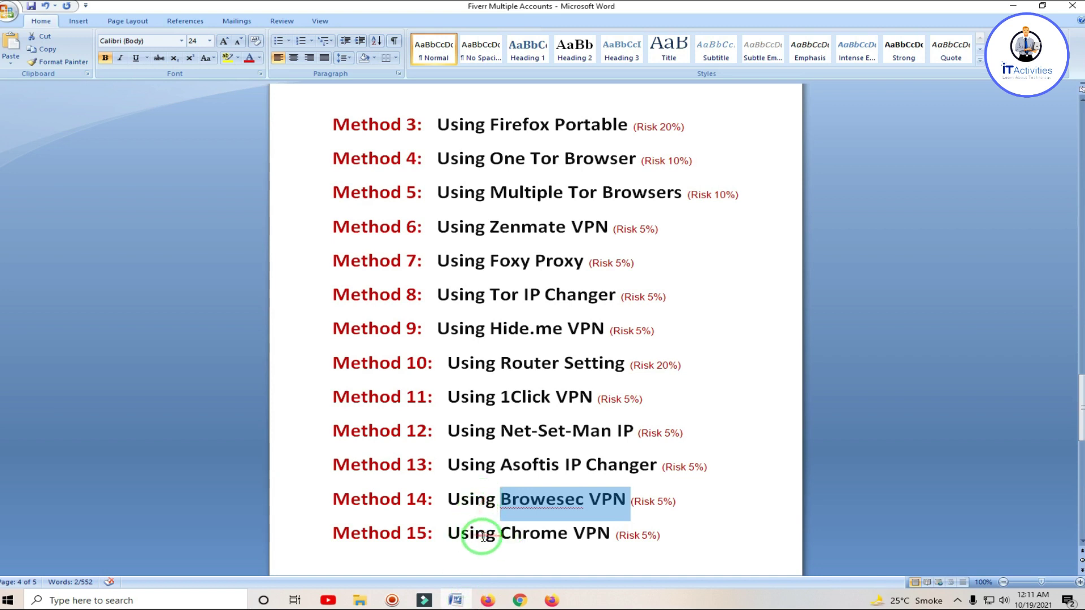
drag(483, 536, 555, 529)
click(859, 145)
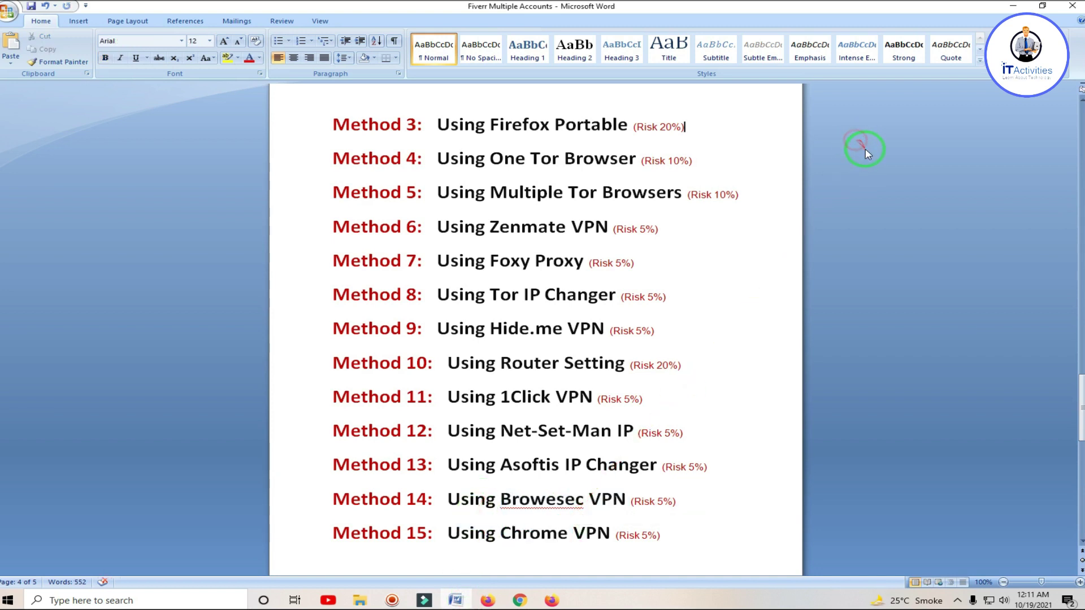
click(1013, 5)
drag(135, 87, 112, 90)
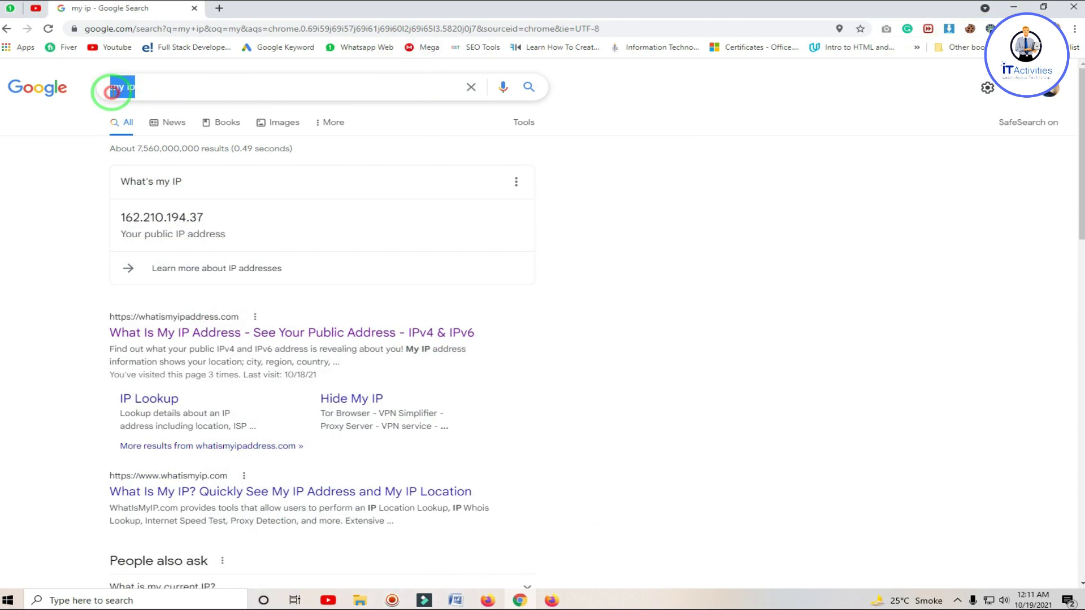
click(455, 600)
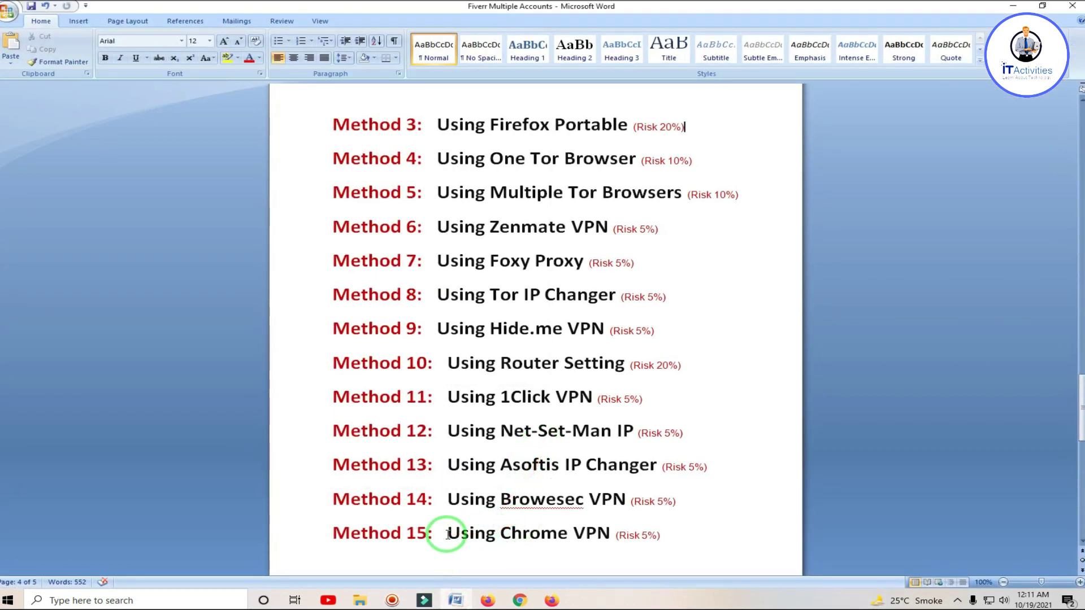
drag(500, 532, 609, 533)
right_click(609, 534)
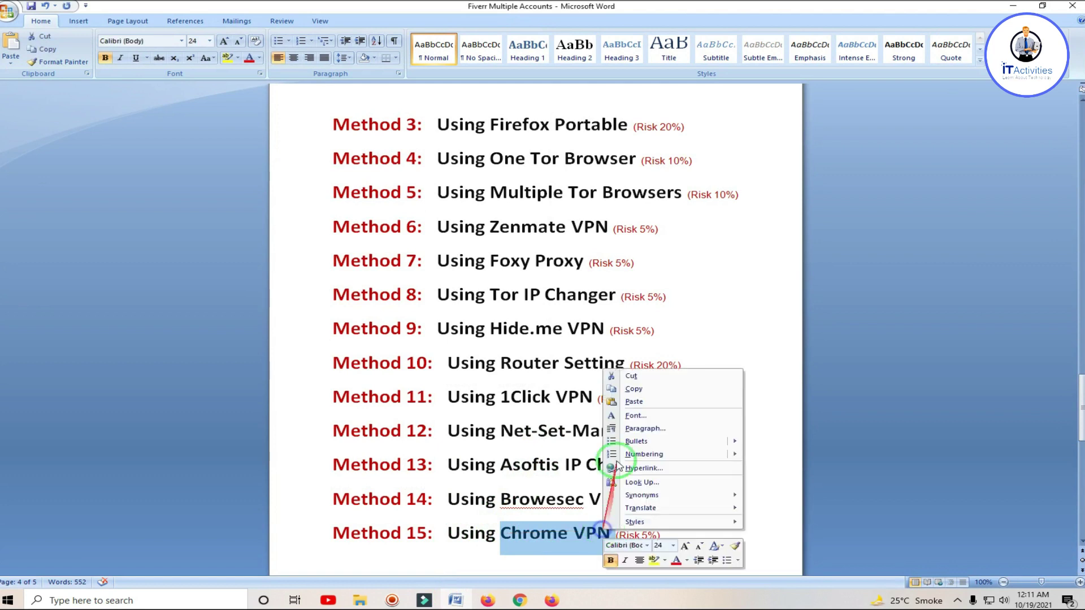
click(667, 390)
click(1013, 5)
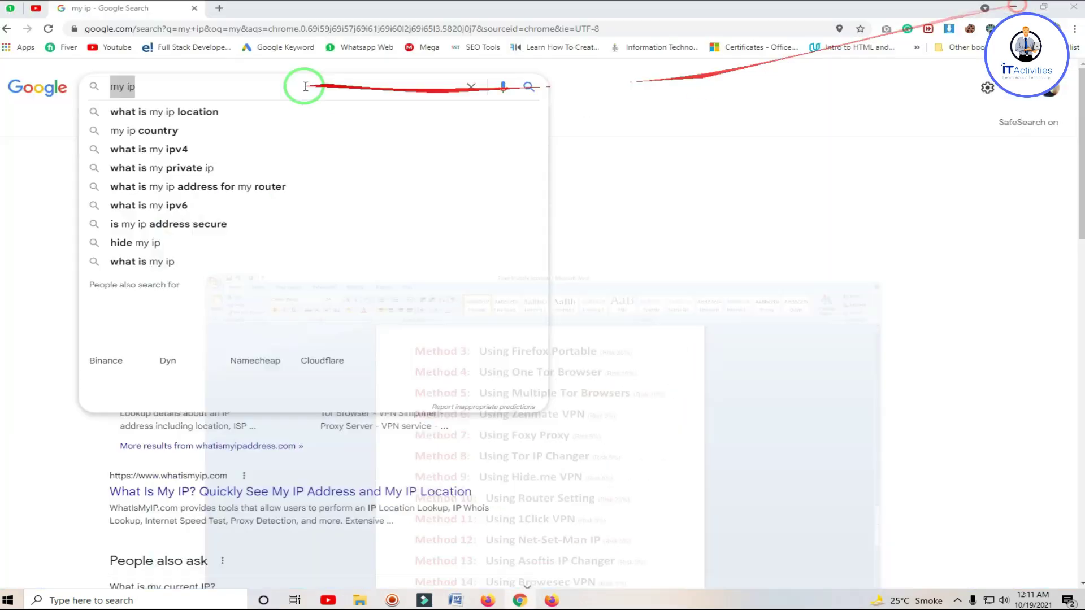
Search Google for the copied "Chrome VPN" text and look through the VeePN for Chrome page to reach its Chrome Web Store listing.
right_click(141, 89)
click(153, 158)
click(529, 87)
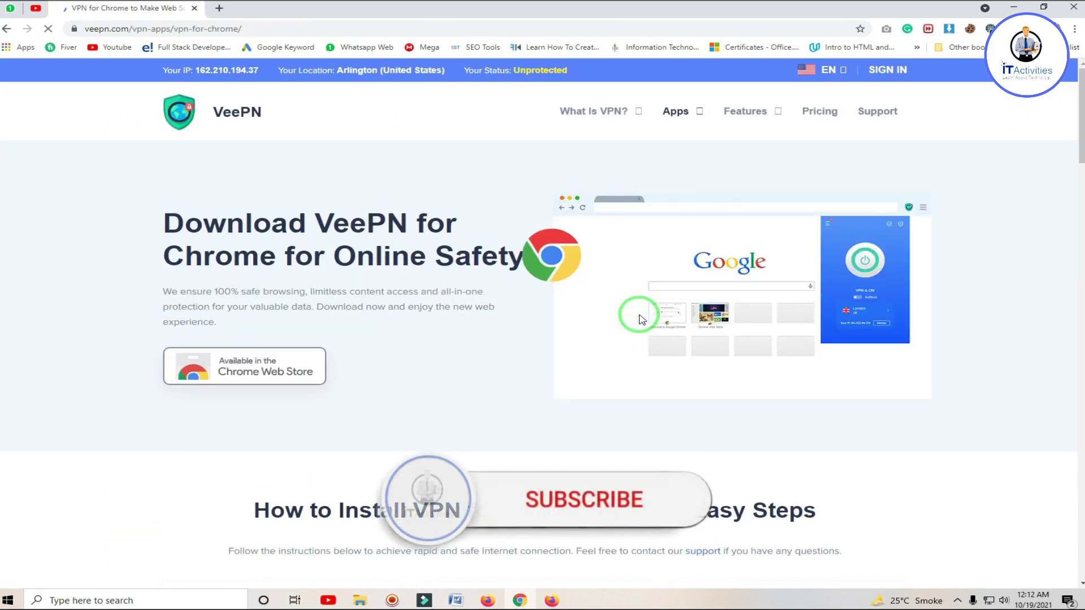
scroll(594, 317, down, 7)
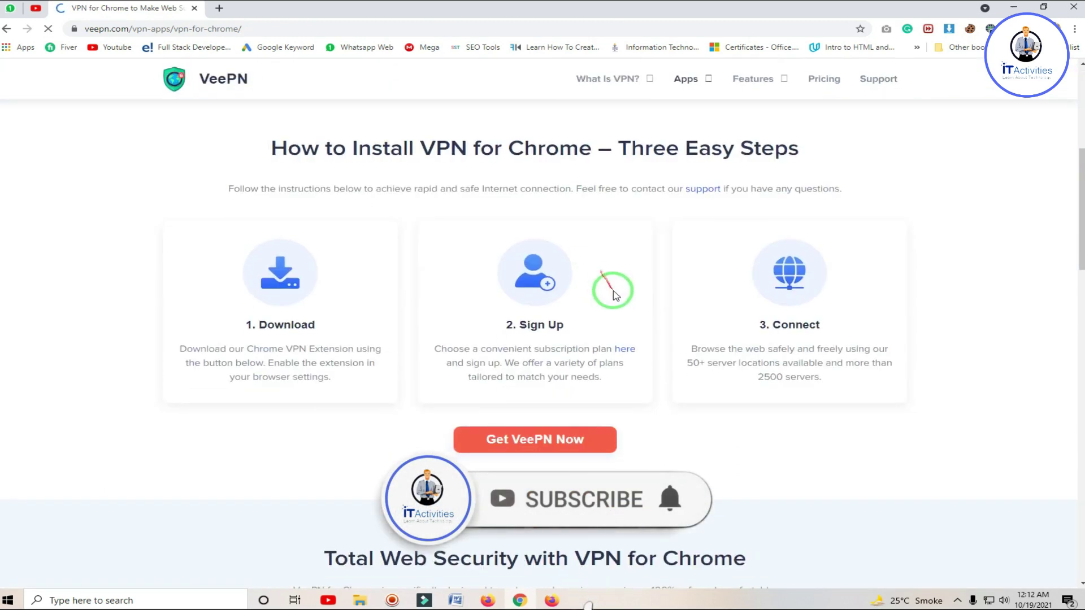
scroll(618, 286, up, 7)
scroll(620, 312, down, 10)
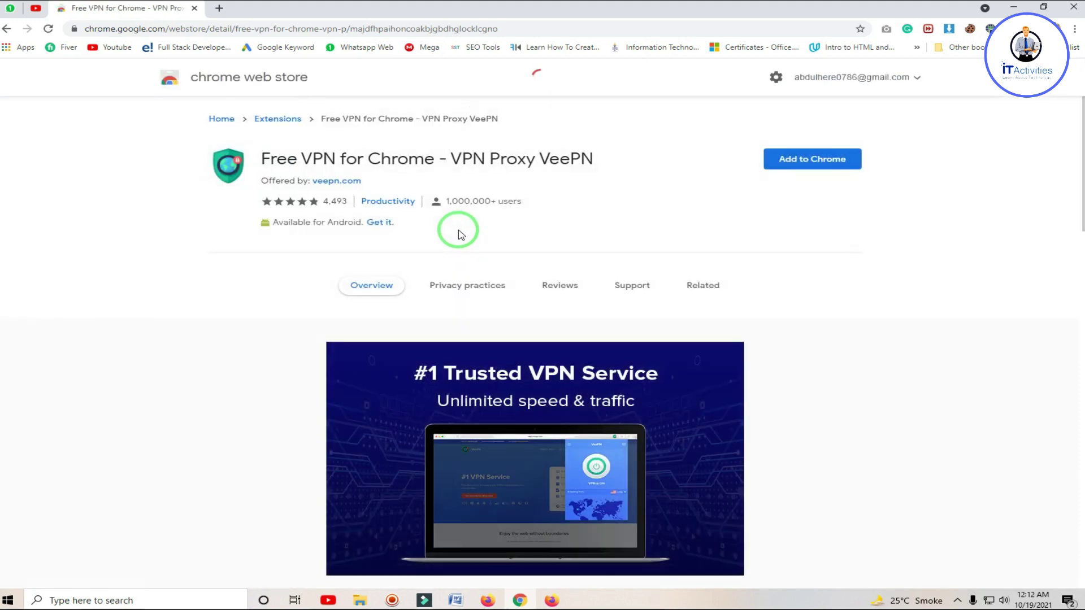
Check the VeePN user count, add the extension to Chrome and close its welcome page.
drag(446, 203, 485, 199)
click(689, 214)
click(803, 166)
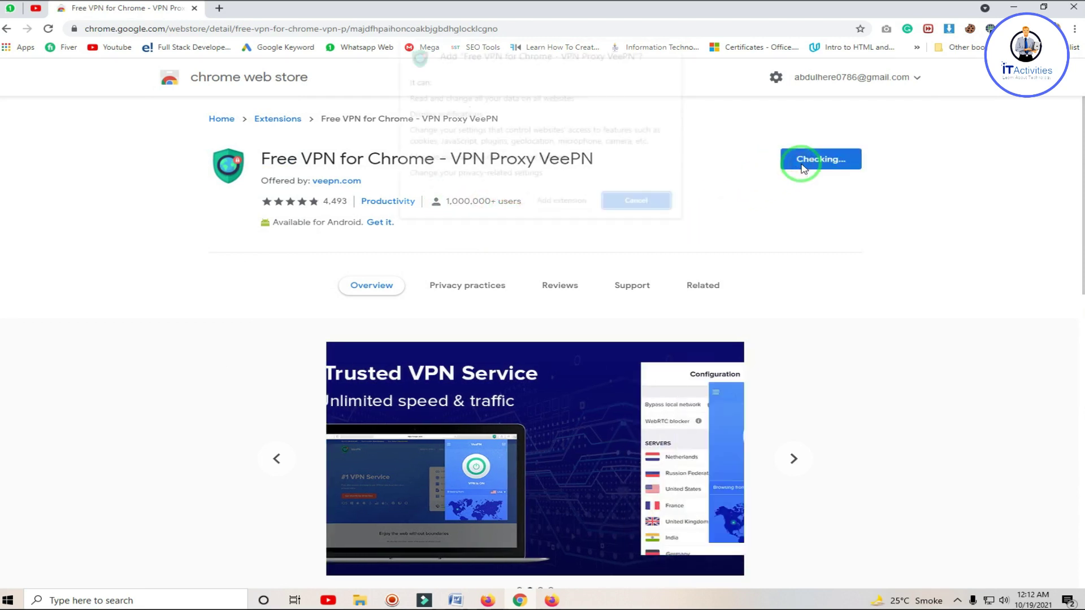
click(553, 208)
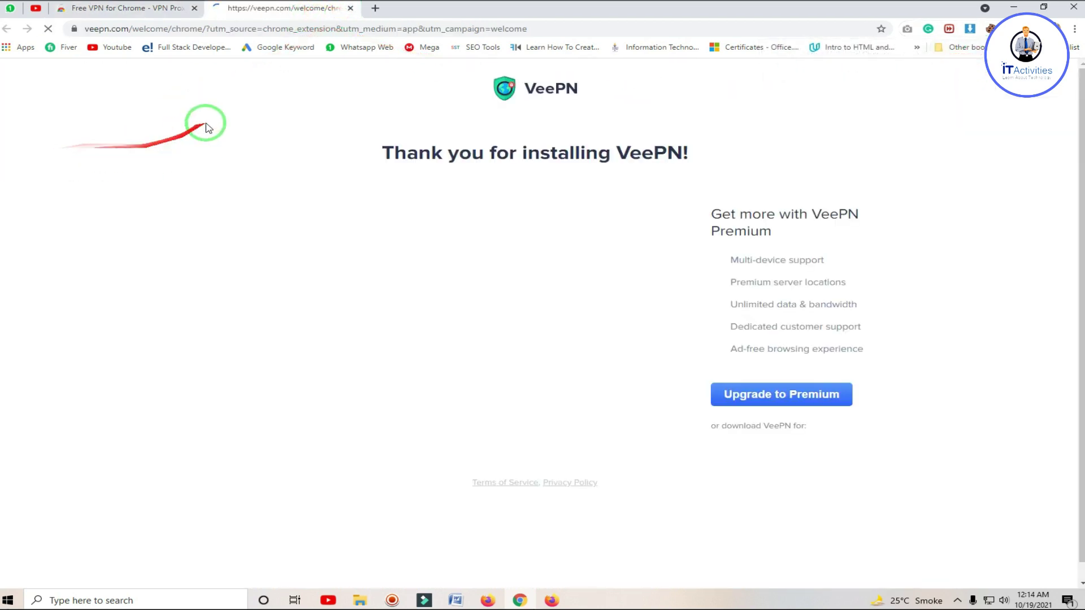
click(350, 8)
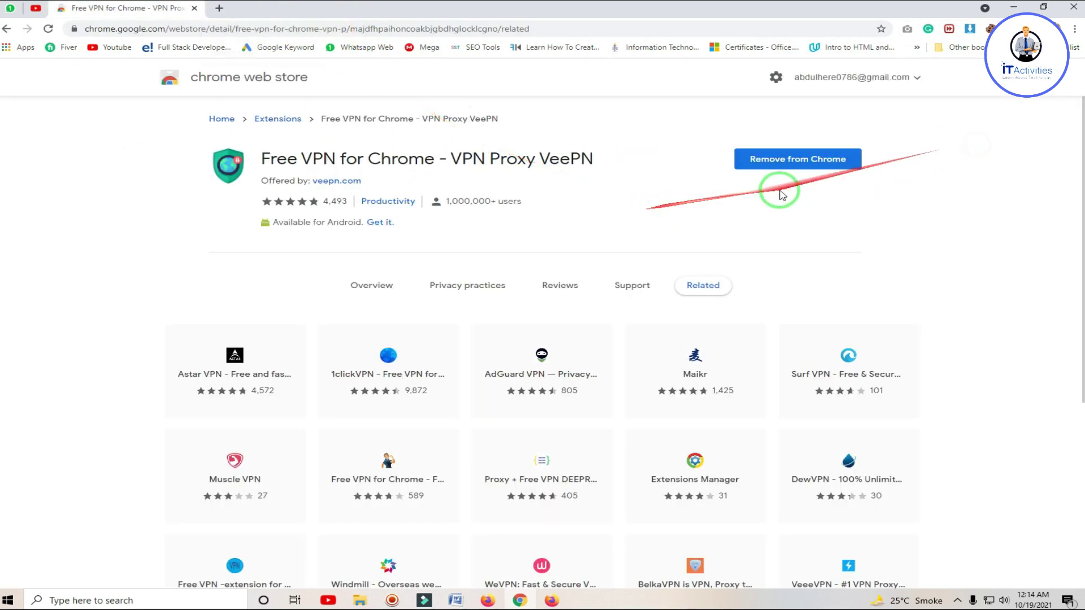
Replace the VeePN store page with a new tab, search for "my ip" and highlight the public IP address.
click(219, 8)
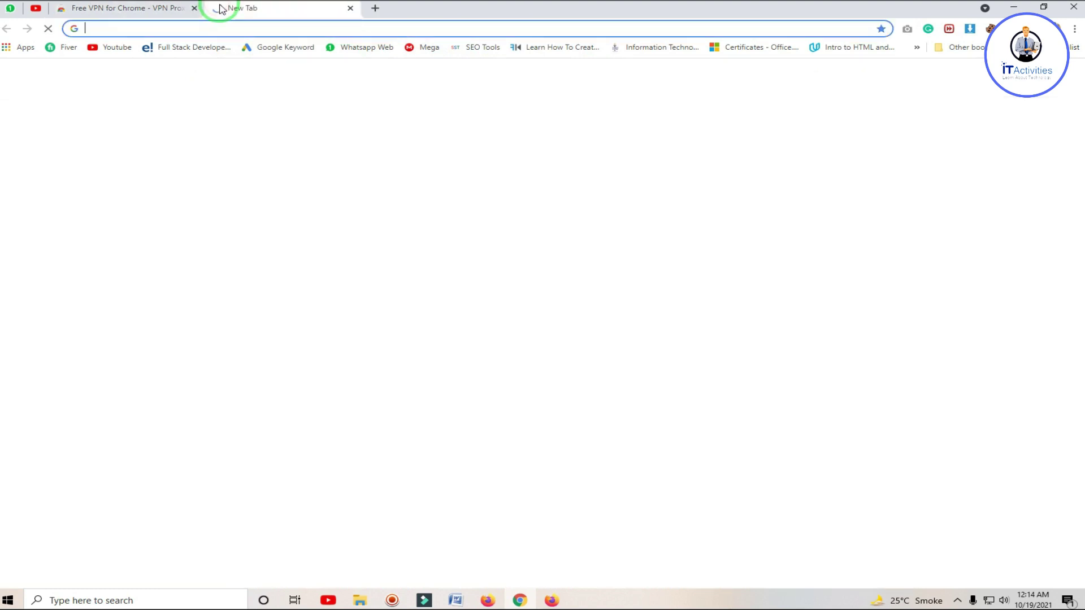
click(194, 7)
text(my ip)
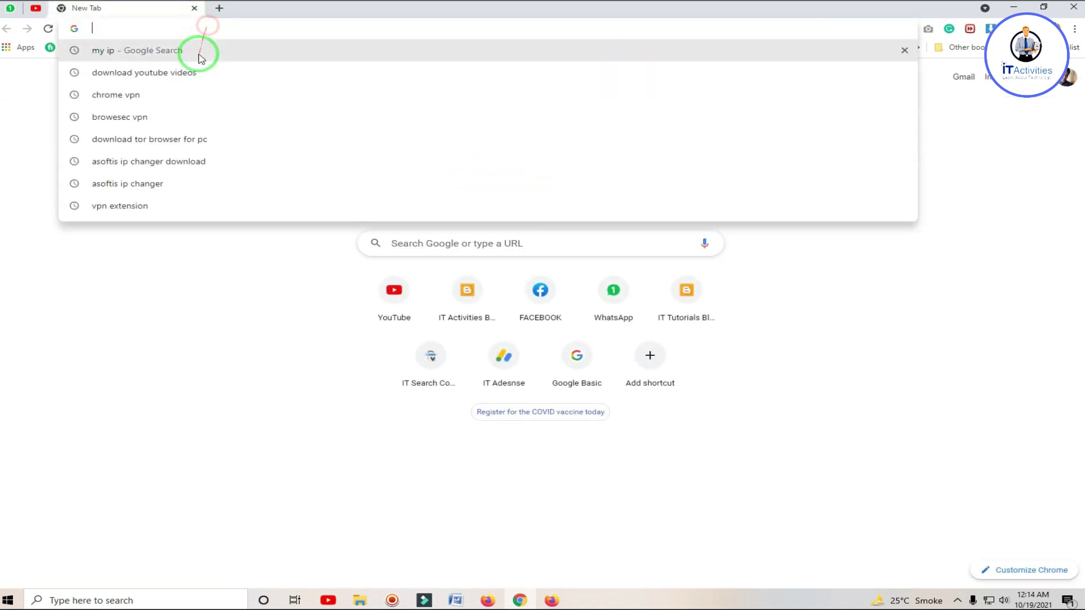
key(Return)
drag(283, 225, 77, 225)
click(796, 267)
Reload the "my ip" search in Firefox to compare the address without VPN, then leave the Firefox window.
click(552, 600)
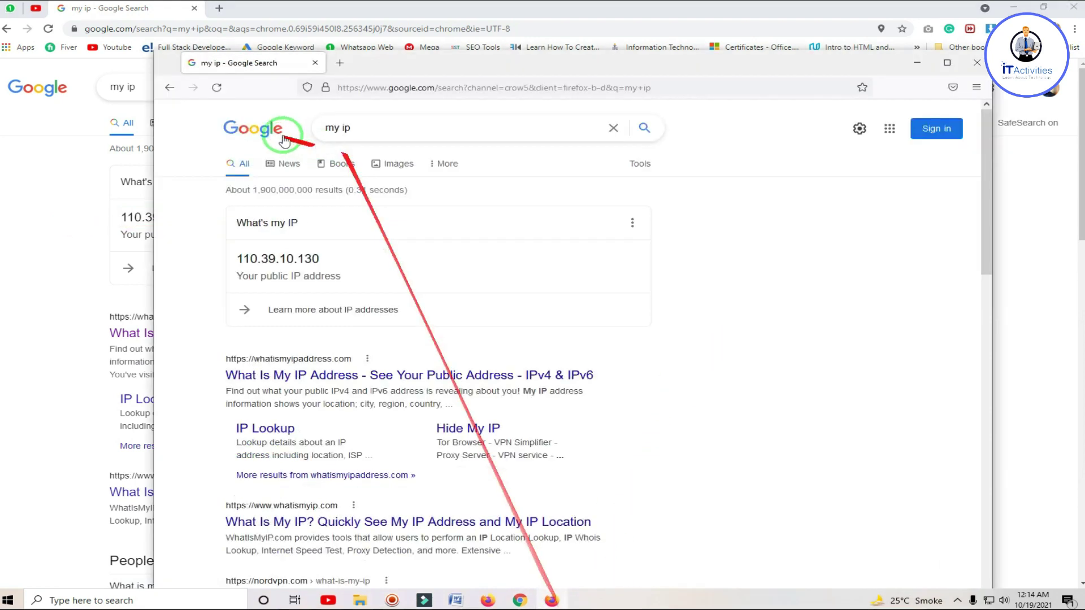
click(218, 88)
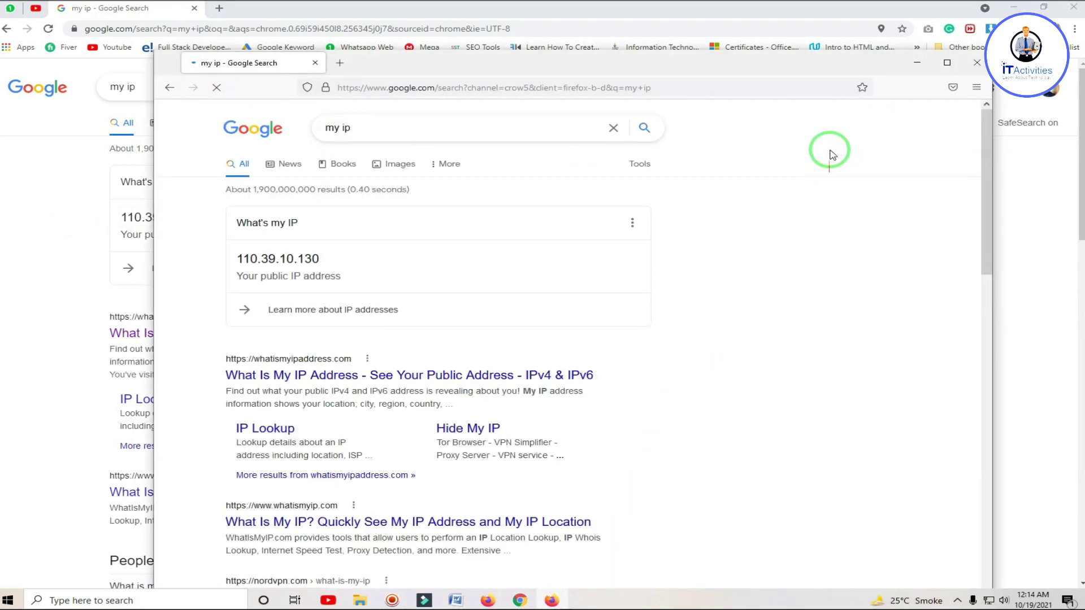
click(976, 62)
Set the VeePN location to Paris, France and turn the VPN on.
click(991, 28)
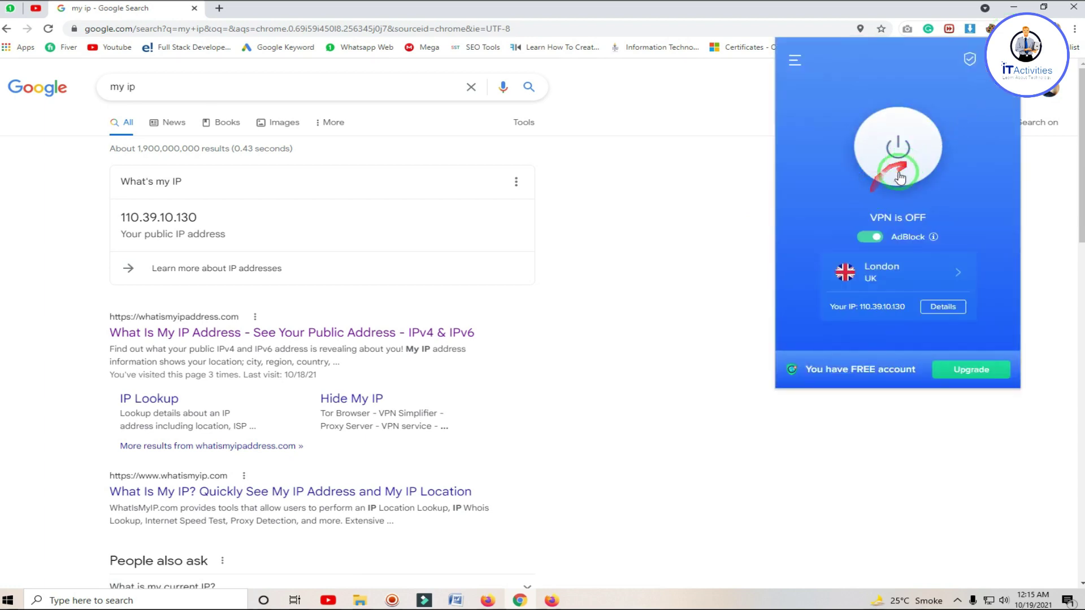
click(926, 273)
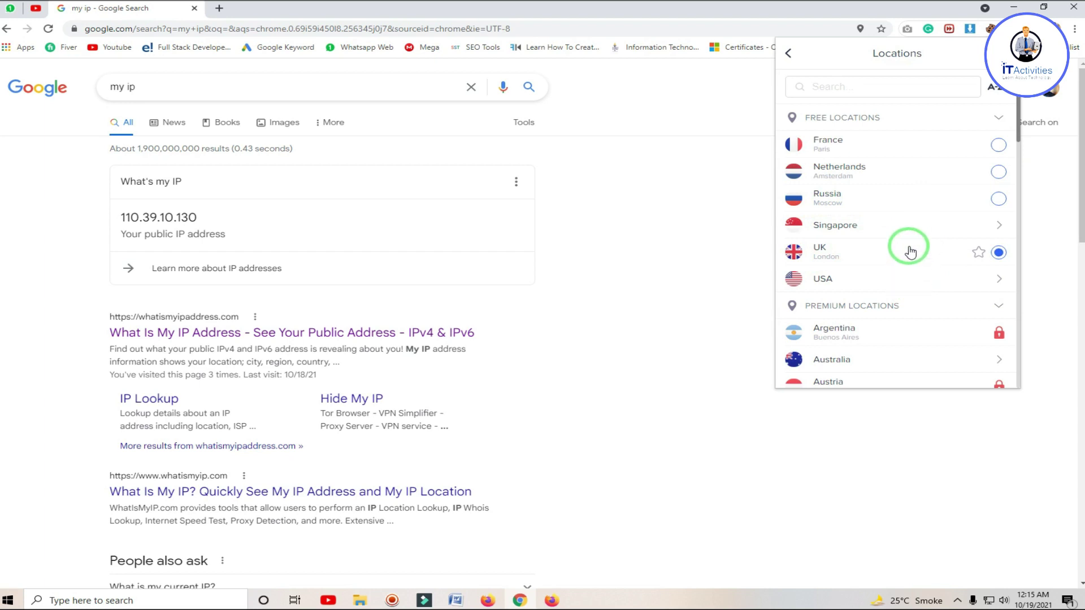
click(918, 148)
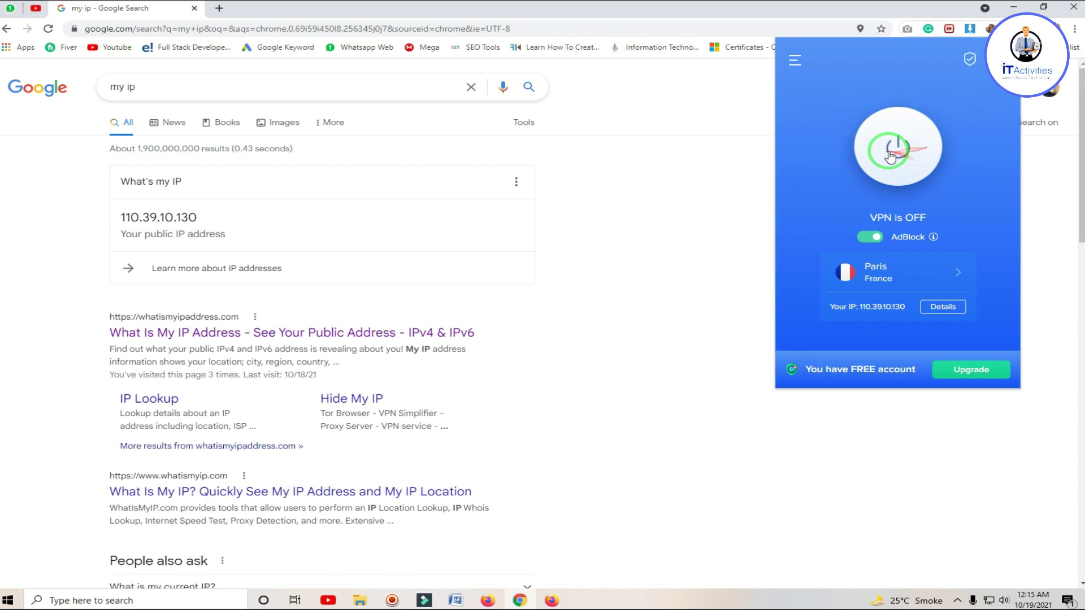
click(895, 158)
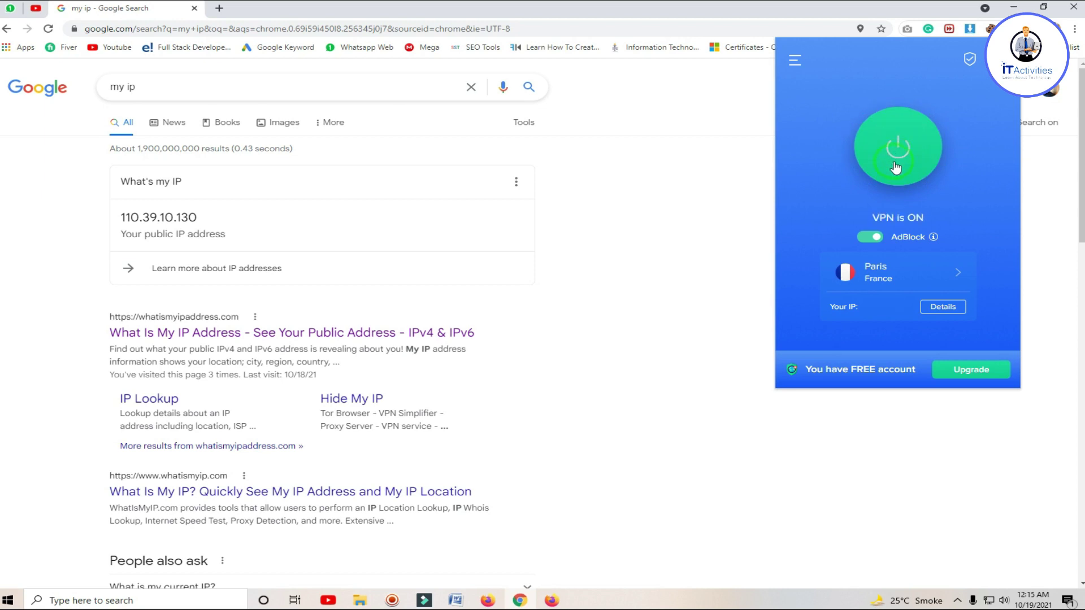
Reload the "my ip" results in Chrome and highlight the public IP address obtained through VeePN.
click(697, 199)
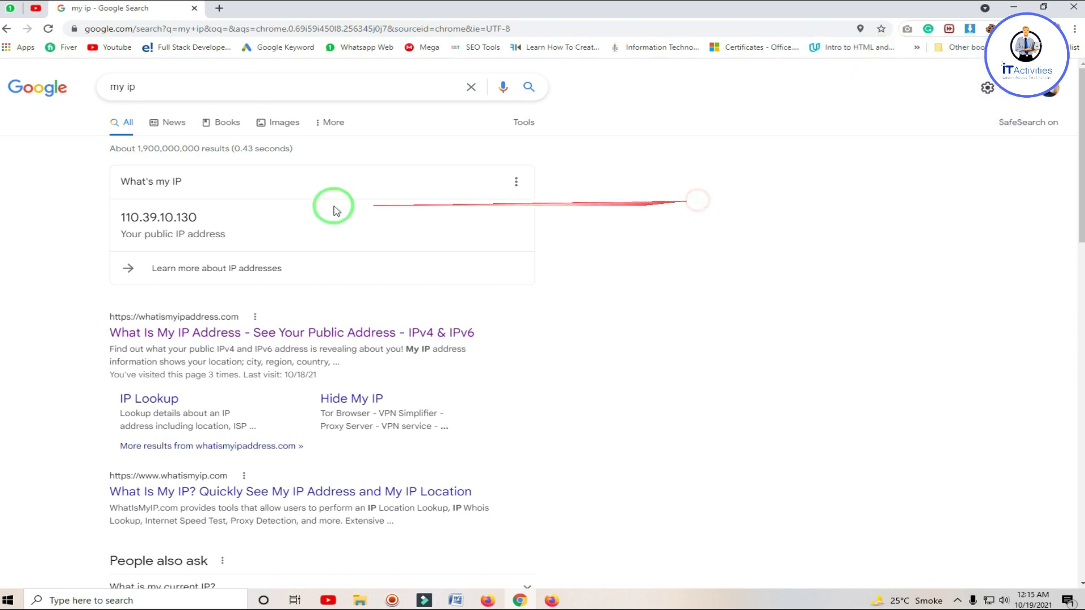
drag(235, 214, 113, 219)
click(48, 29)
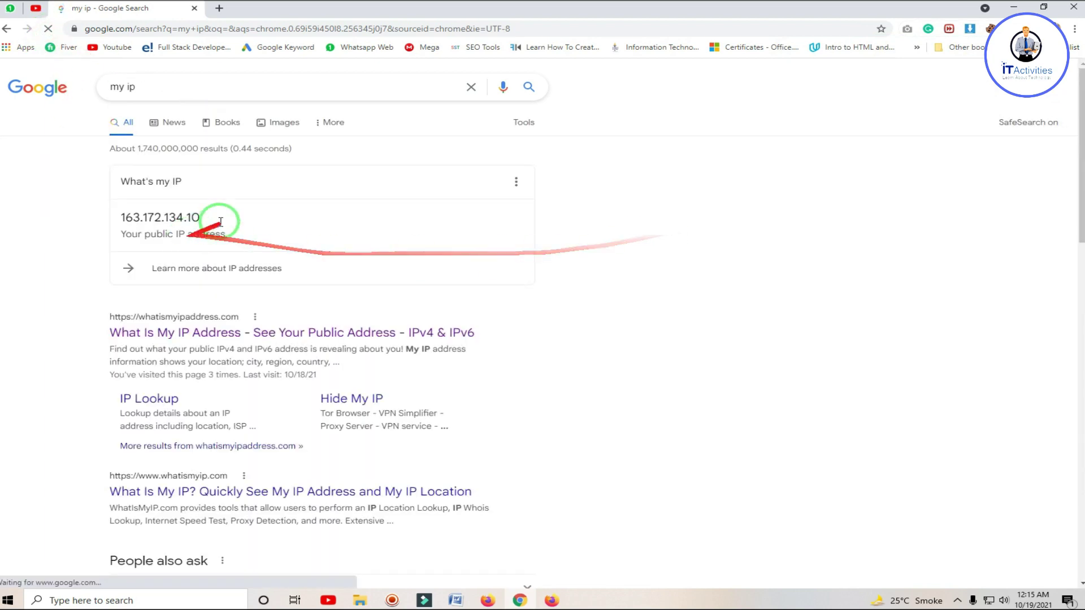
drag(218, 218, 119, 219)
Reload the Firefox IP search, highlight its public IP for comparison with the VeePN address, and minimize the window.
click(551, 600)
click(217, 88)
drag(400, 273, 237, 259)
click(966, 309)
click(917, 62)
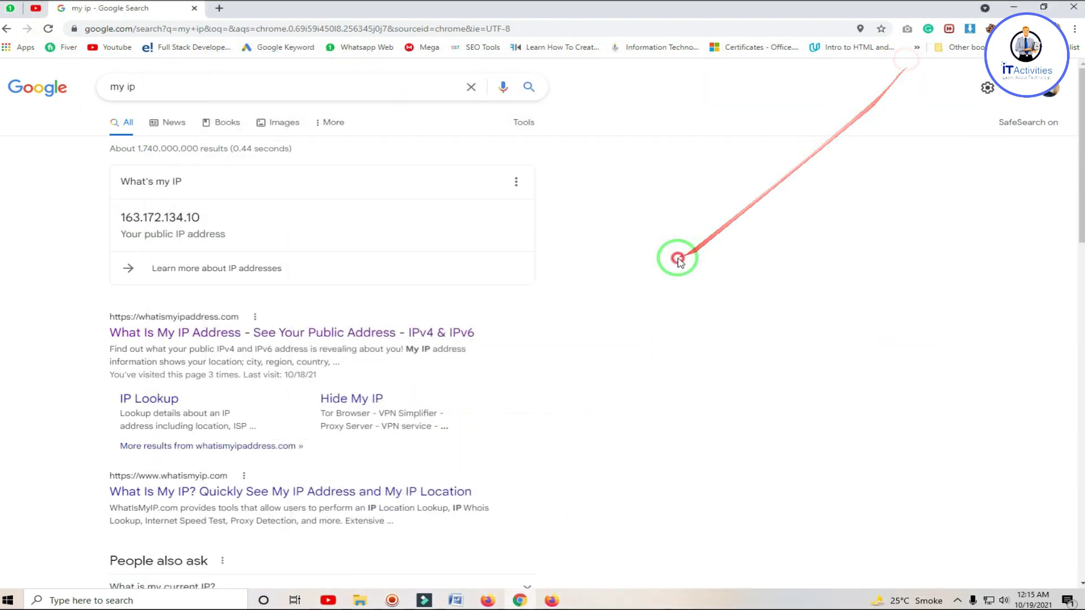